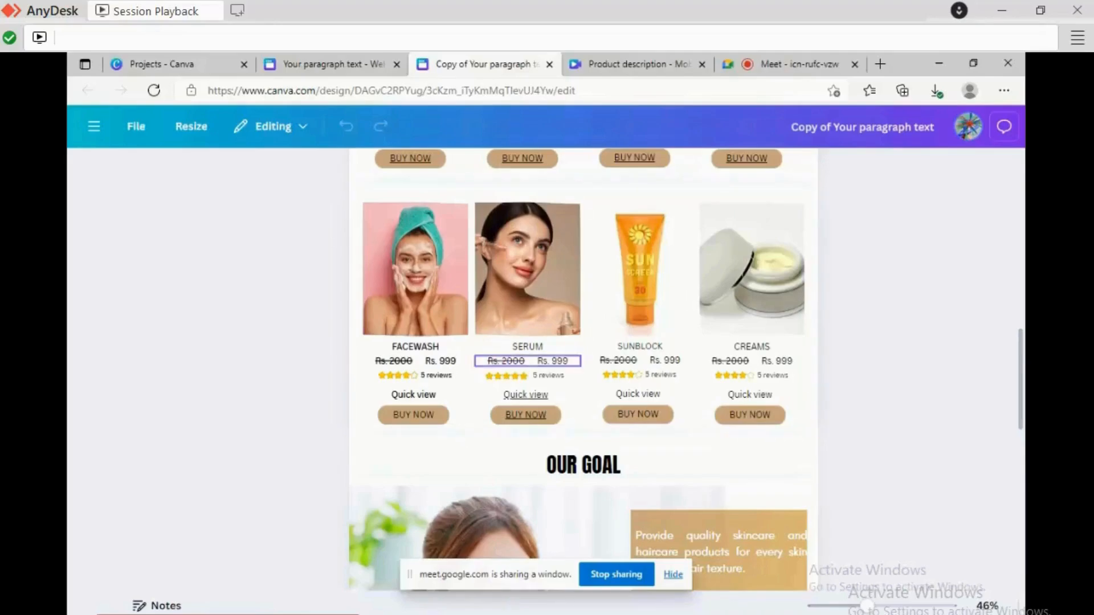
Review the second product row and the OUR GOAL section of the copied website design.
scroll(584, 370, down, 3)
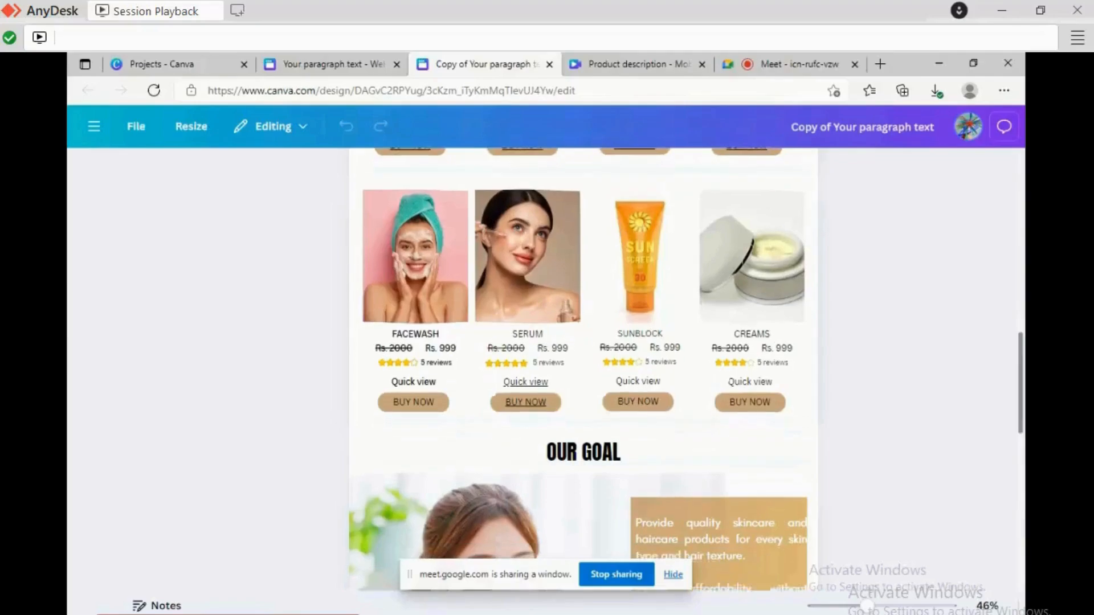
scroll(584, 370, down, 2)
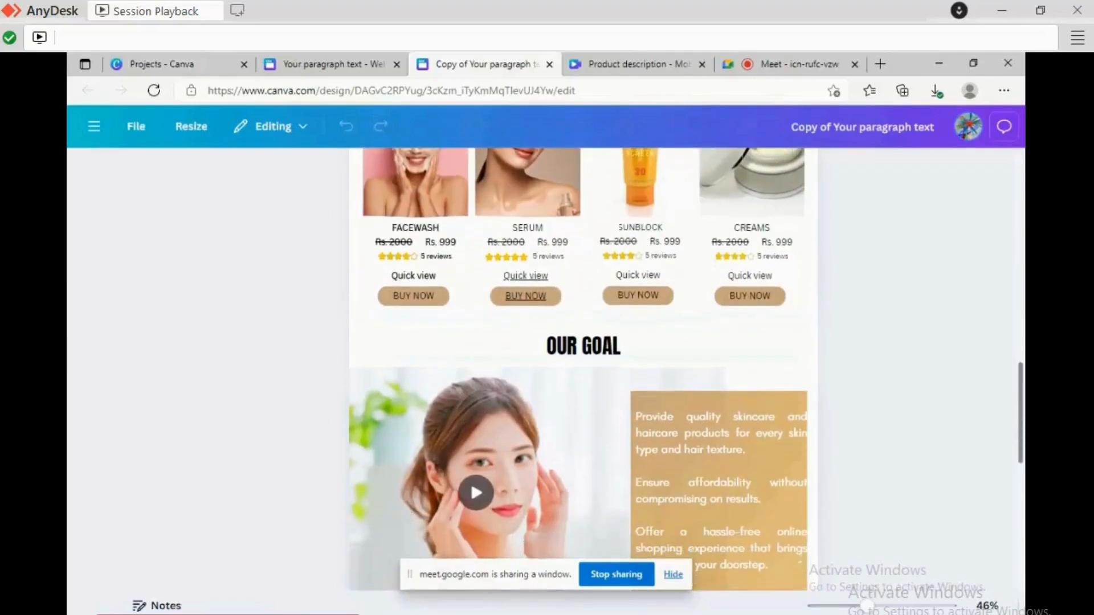
scroll(583, 370, down, 3)
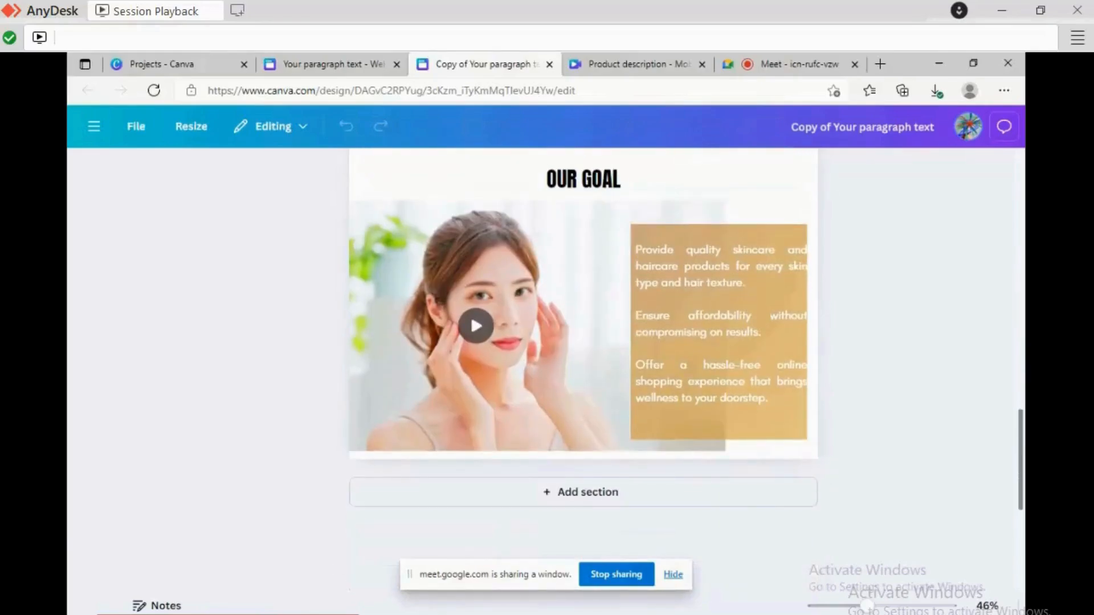
scroll(583, 370, up, 1)
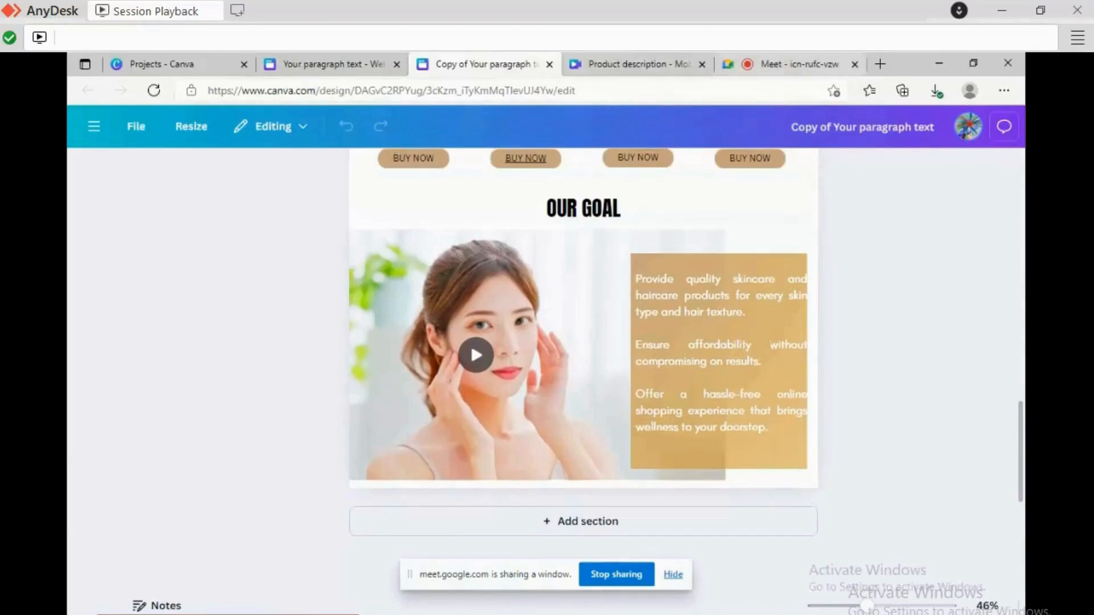
Search the web for "organiclab" in a new browser tab and open the Organic Lab skin care website.
click(881, 63)
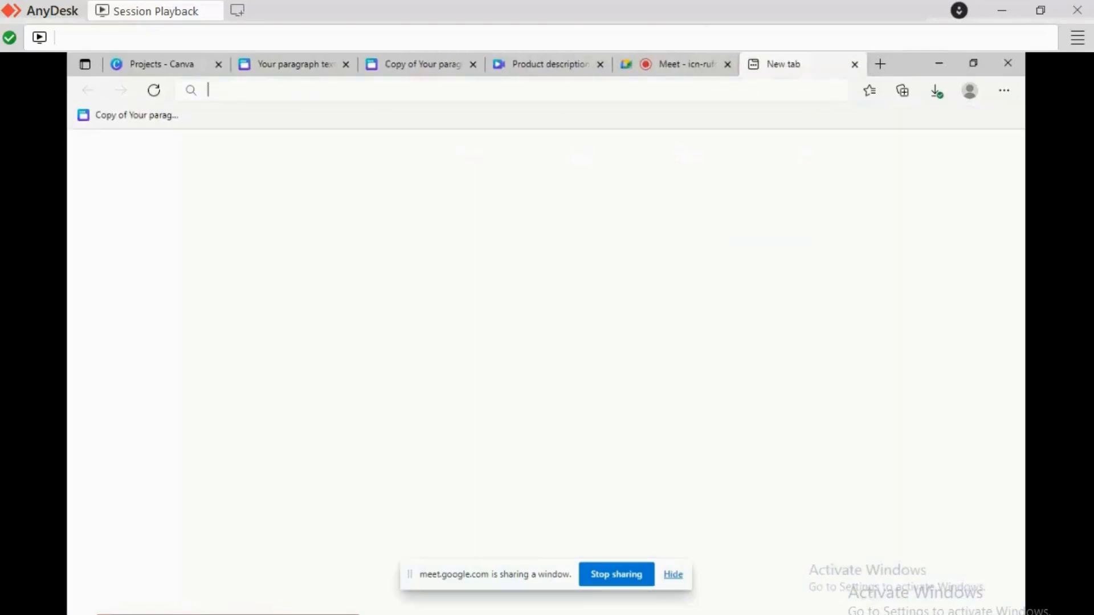
text(organi)
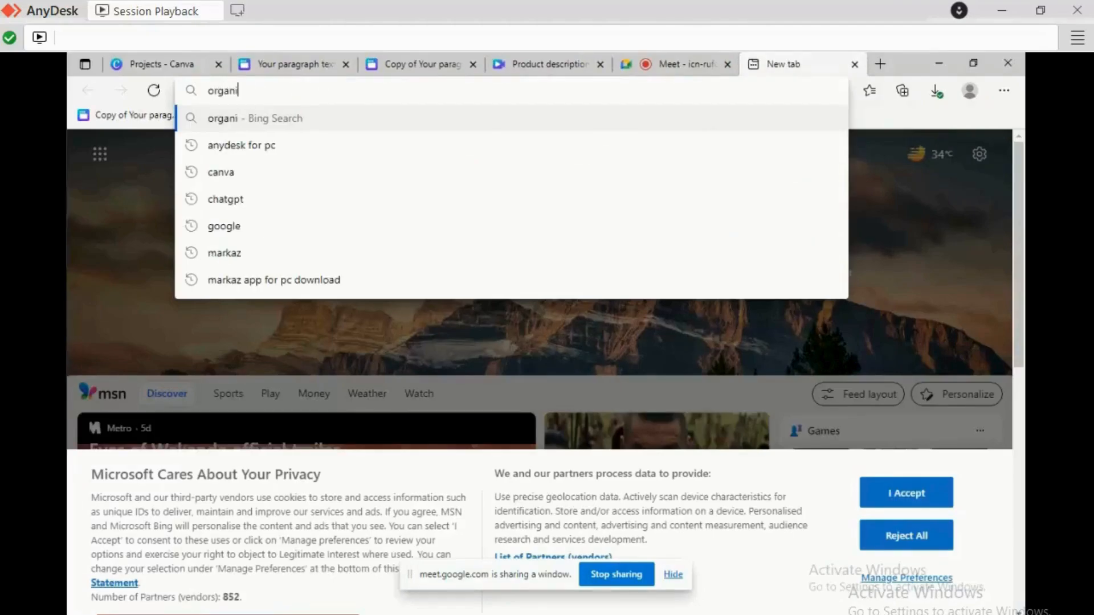
text(c)
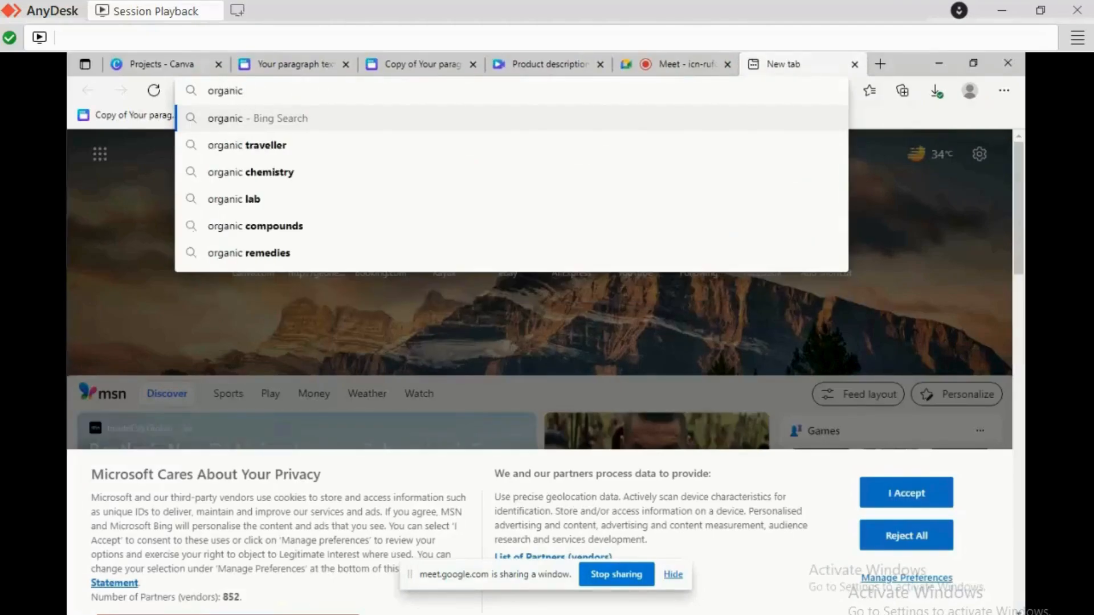
text(lab)
key(Return)
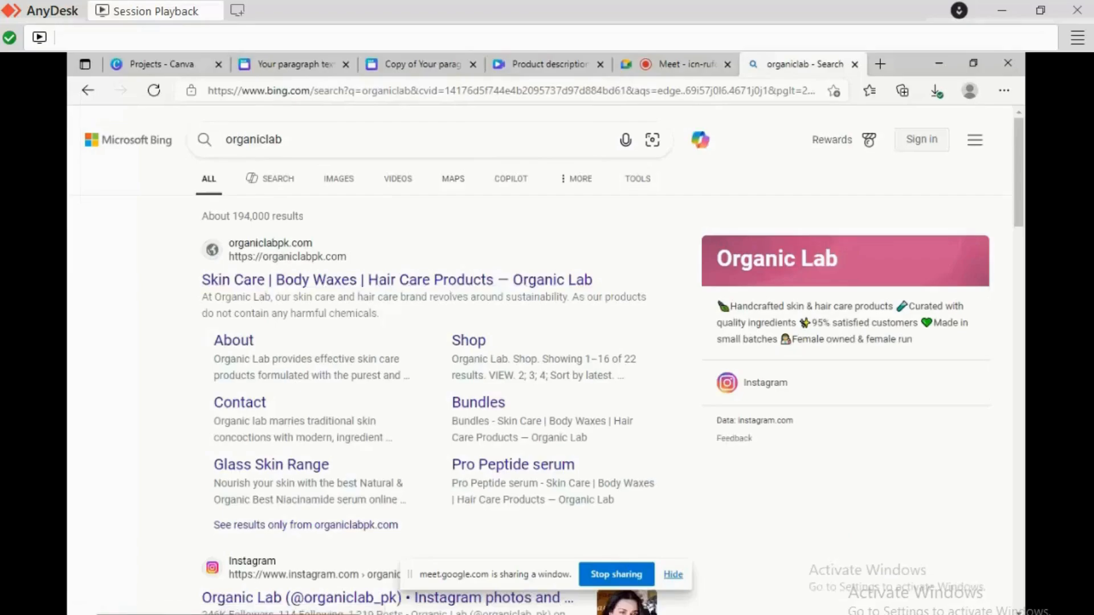
click(396, 280)
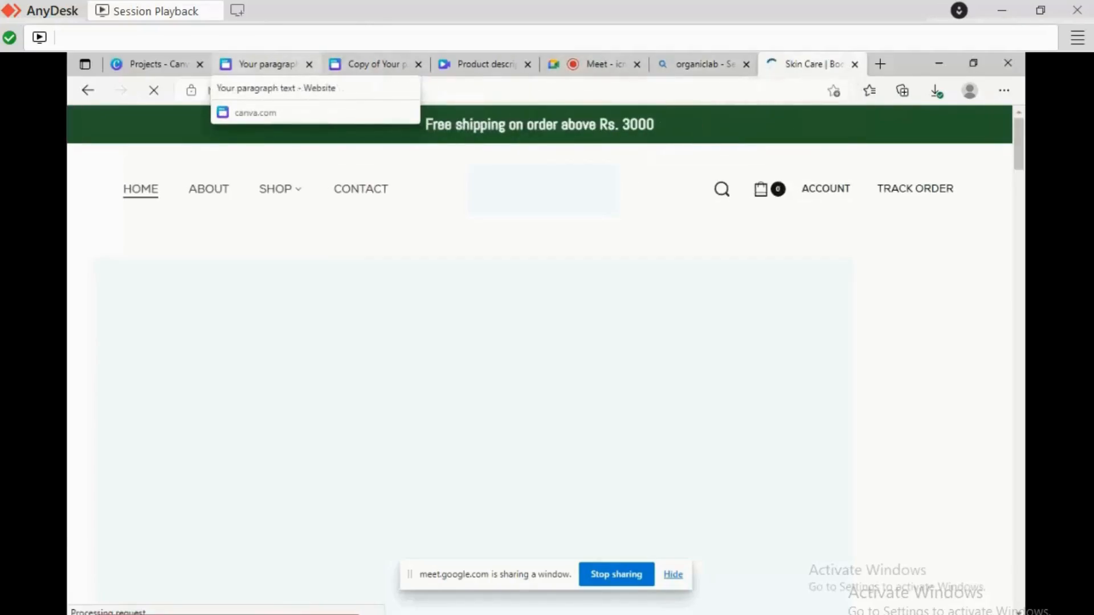
Switch to the original "Your paragraph text" website design and examine its PRODUCTS section.
click(265, 63)
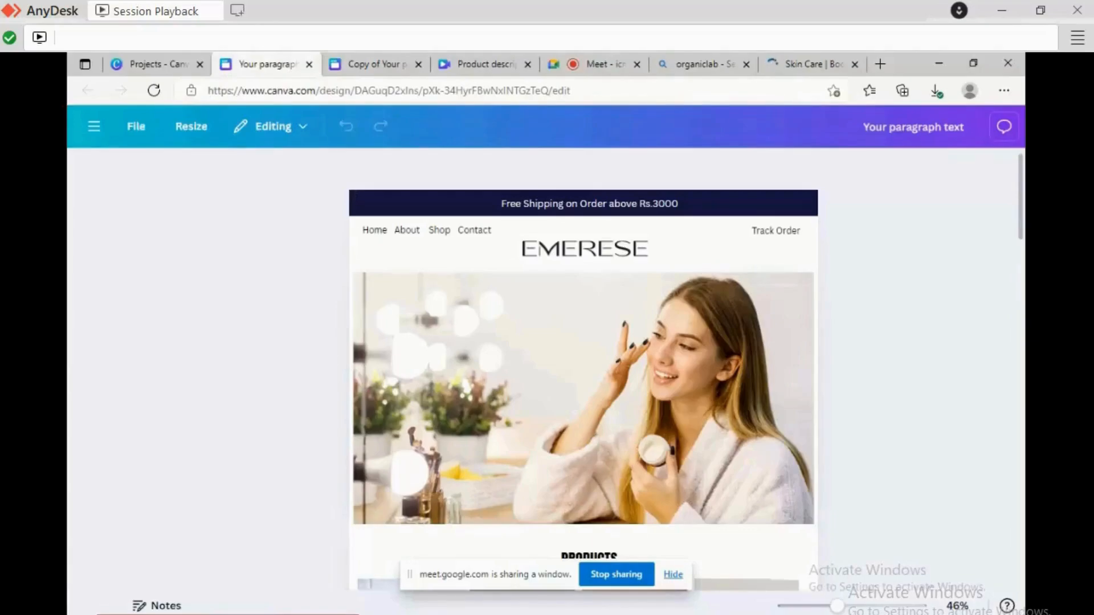
scroll(584, 370, down, 9)
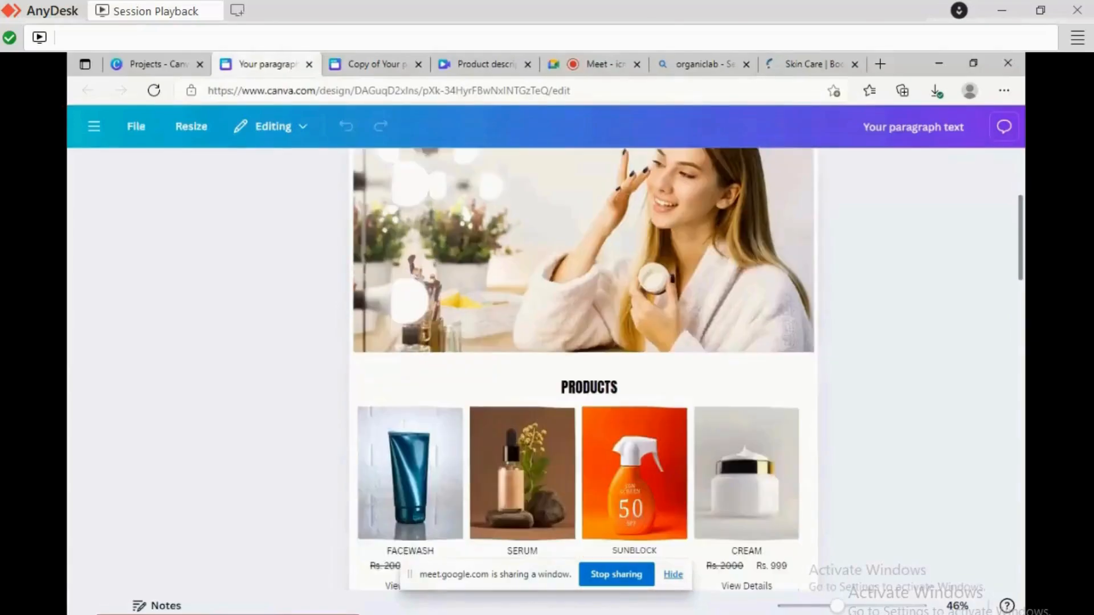
scroll(583, 371, down, 2)
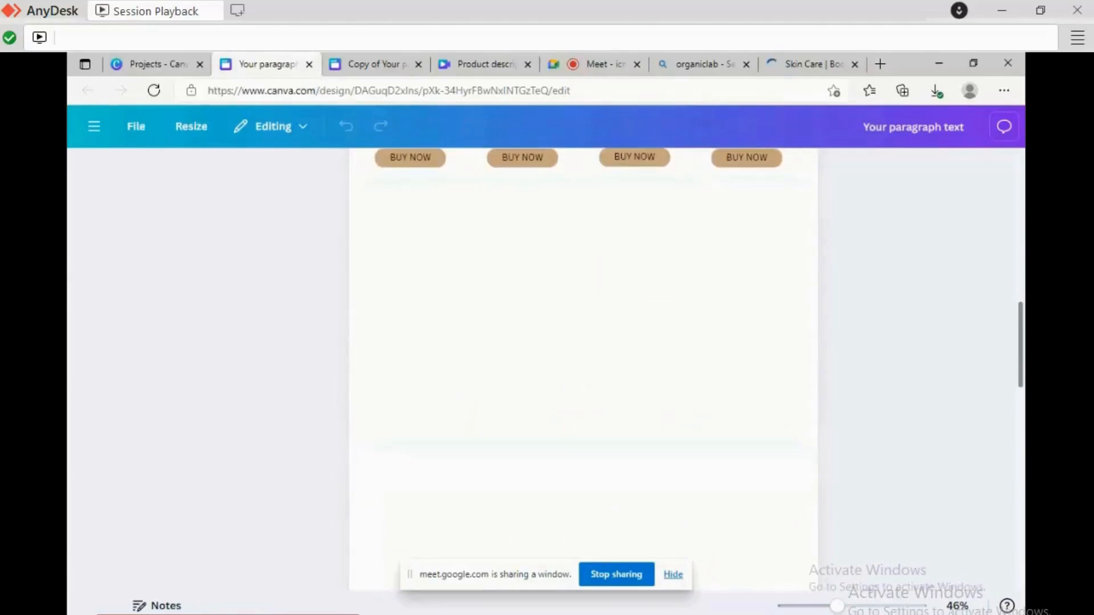
scroll(583, 370, up, 5)
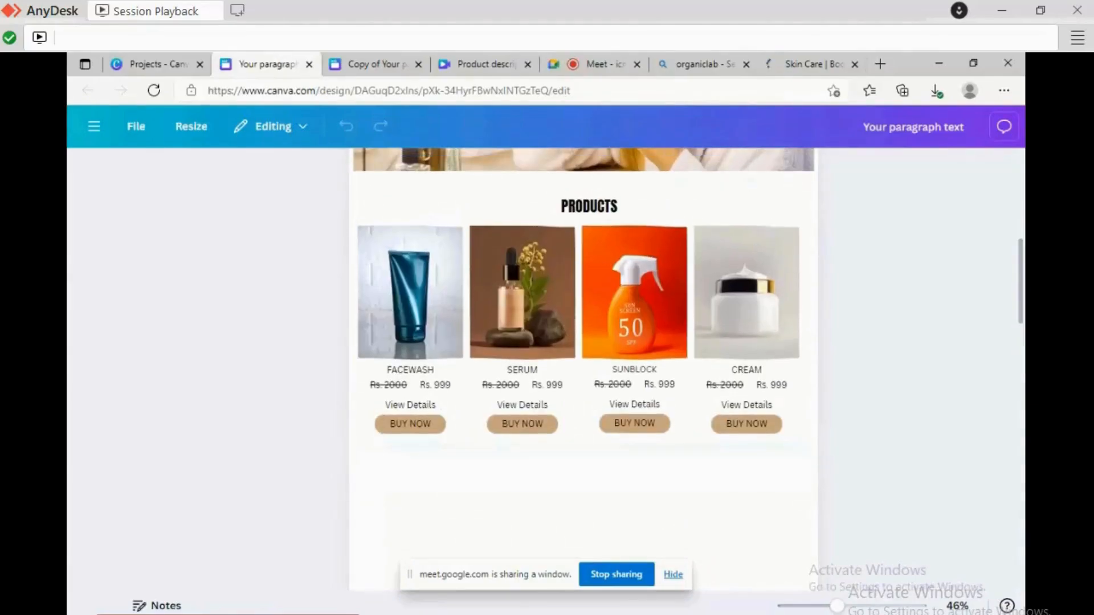
Switch to the Organic Lab website and examine the first row of product cards on its home page.
click(813, 64)
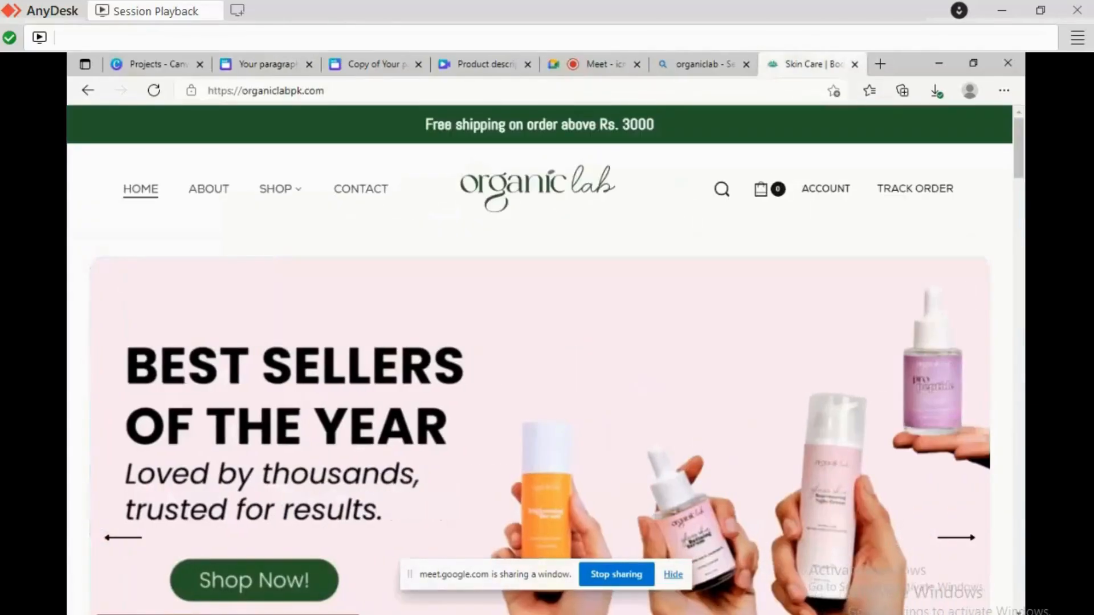
scroll(546, 362, down, 7)
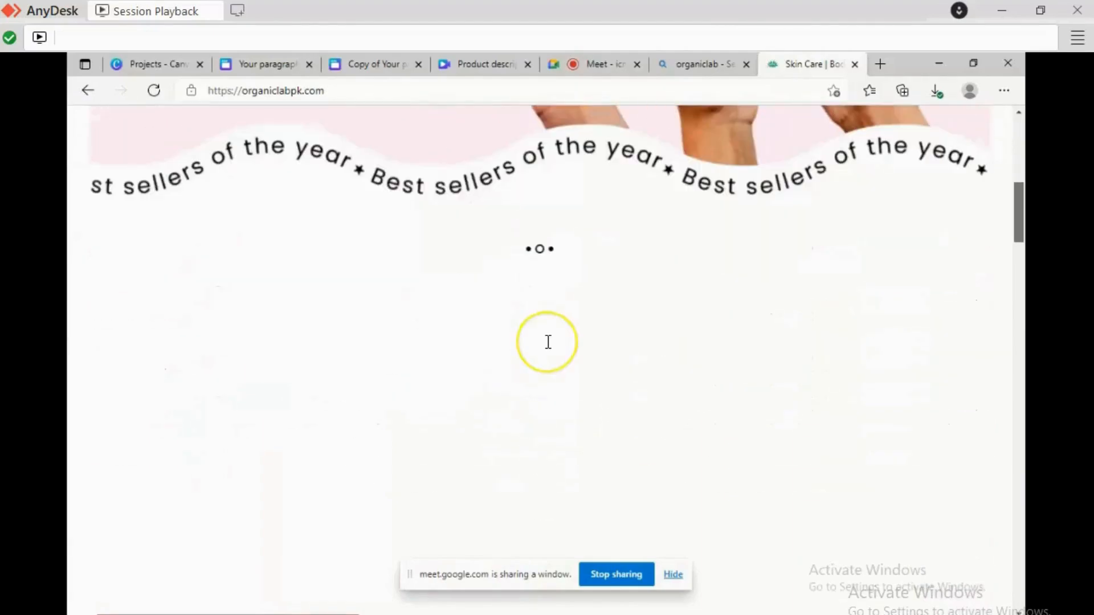
scroll(547, 342, down, 3)
scroll(814, 221, down, 3)
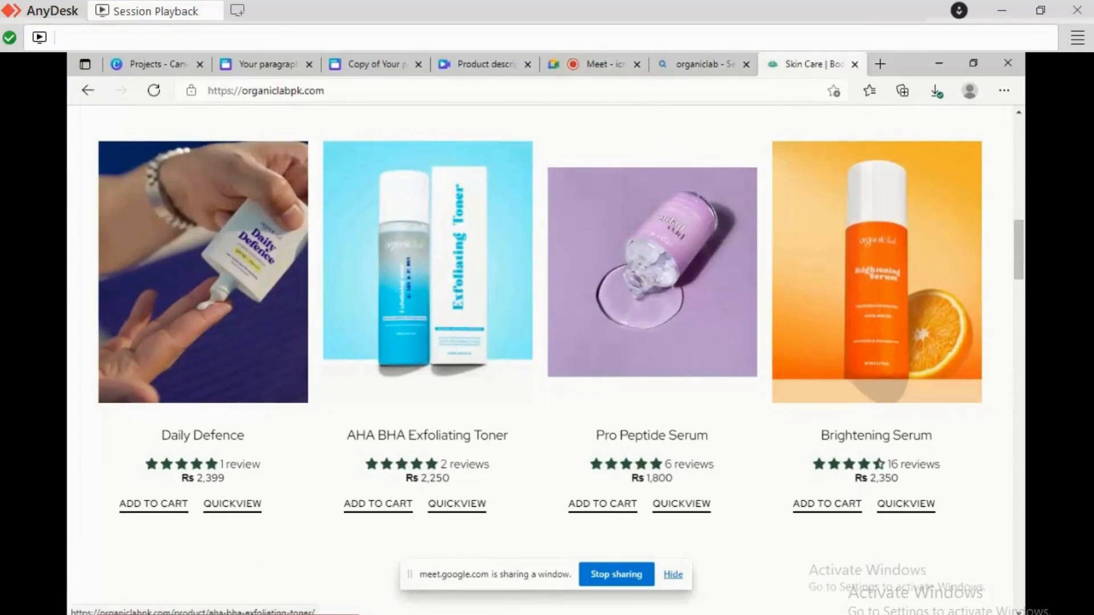
Compare the product cards in the copied Canva design with those on the Organic Lab website.
click(376, 64)
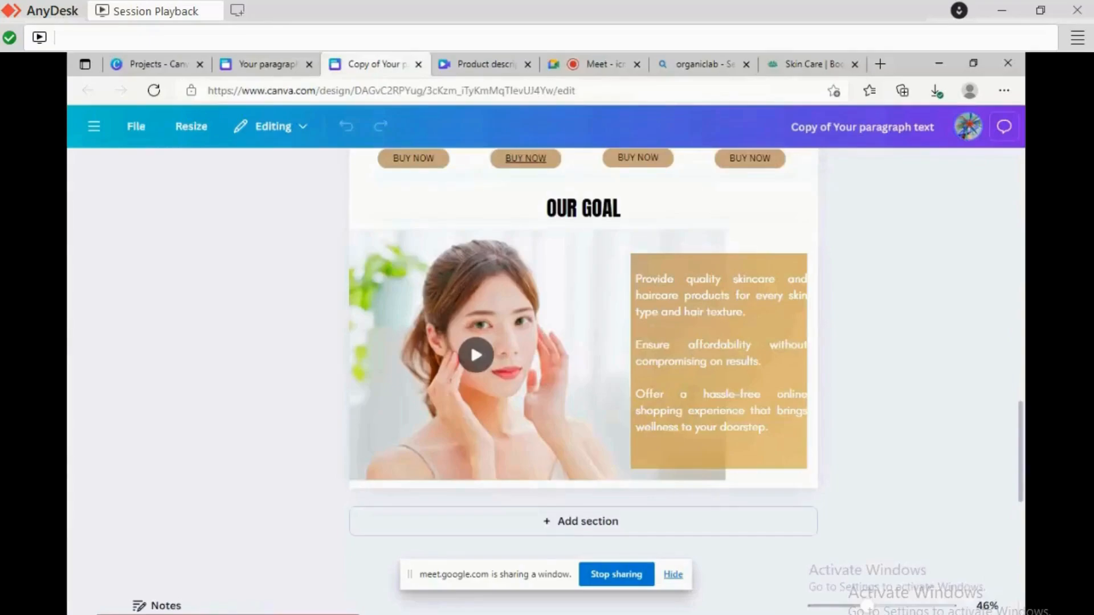
scroll(752, 217, up, 2)
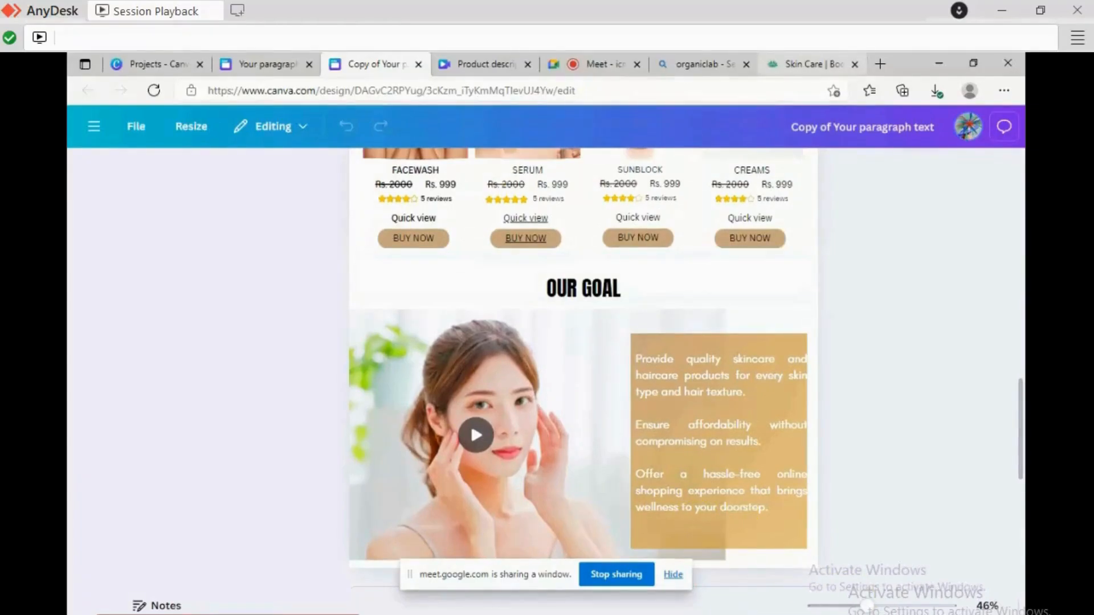
click(806, 64)
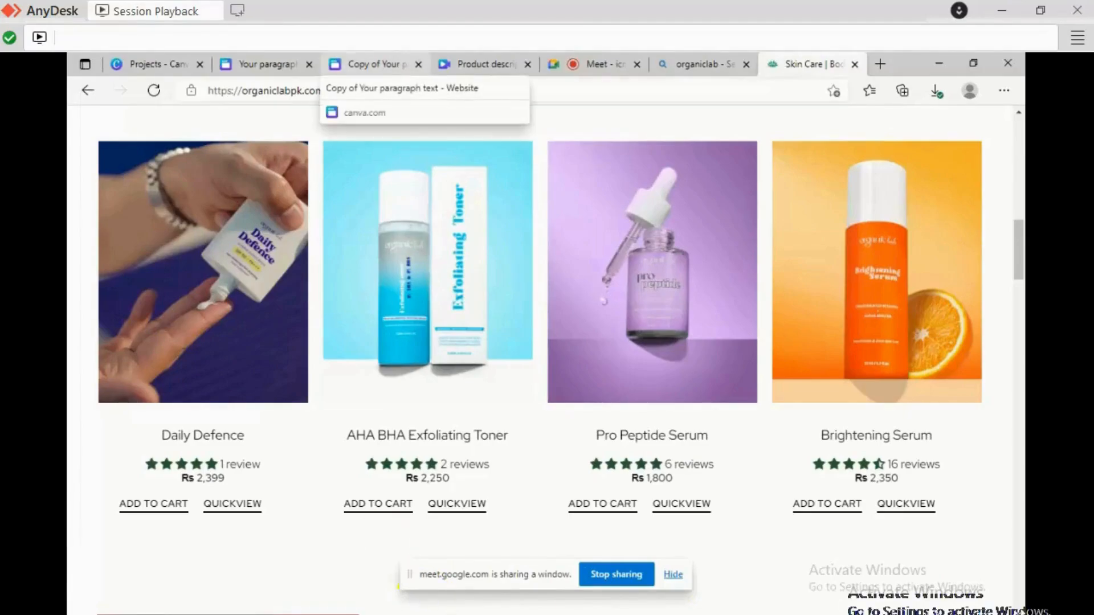
click(370, 64)
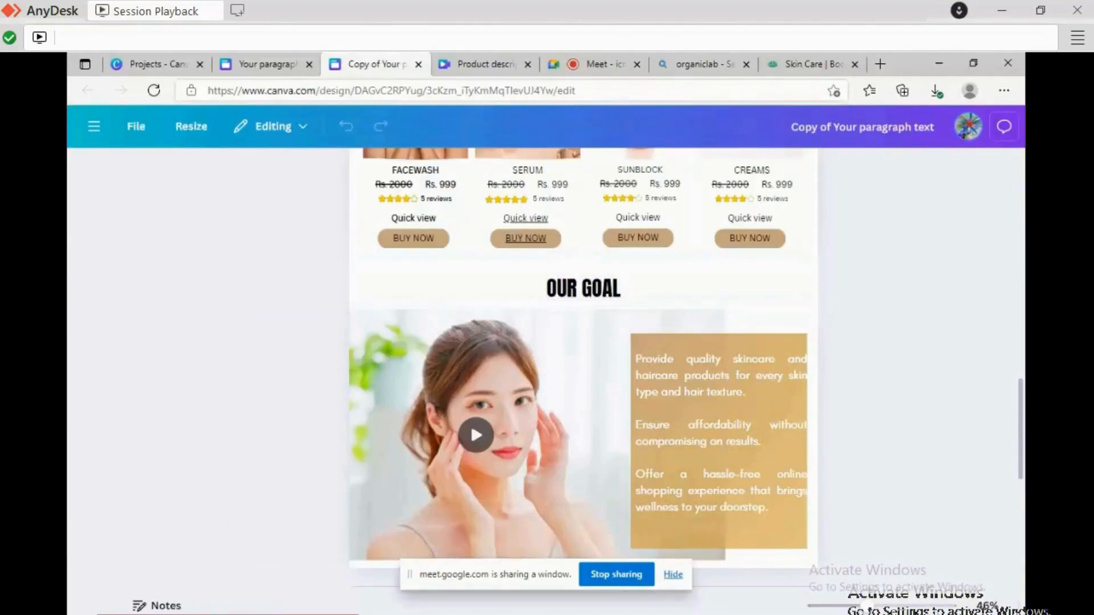
click(806, 64)
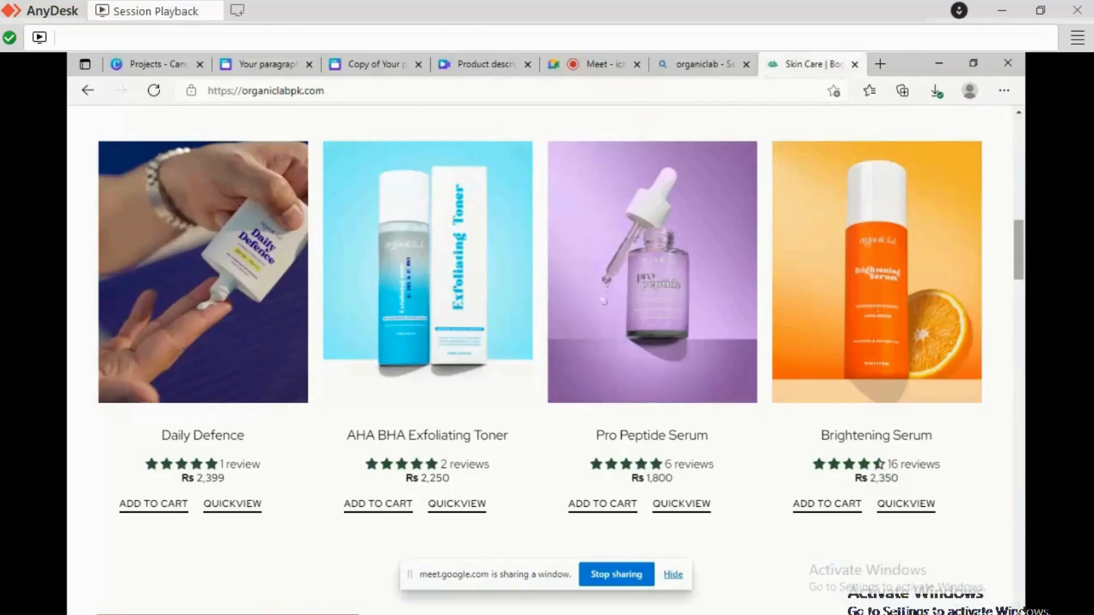
Dismiss the Skincare Club popup and examine the remaining product rows and the Discounted Bundle Deals section.
scroll(546, 319, down, 3)
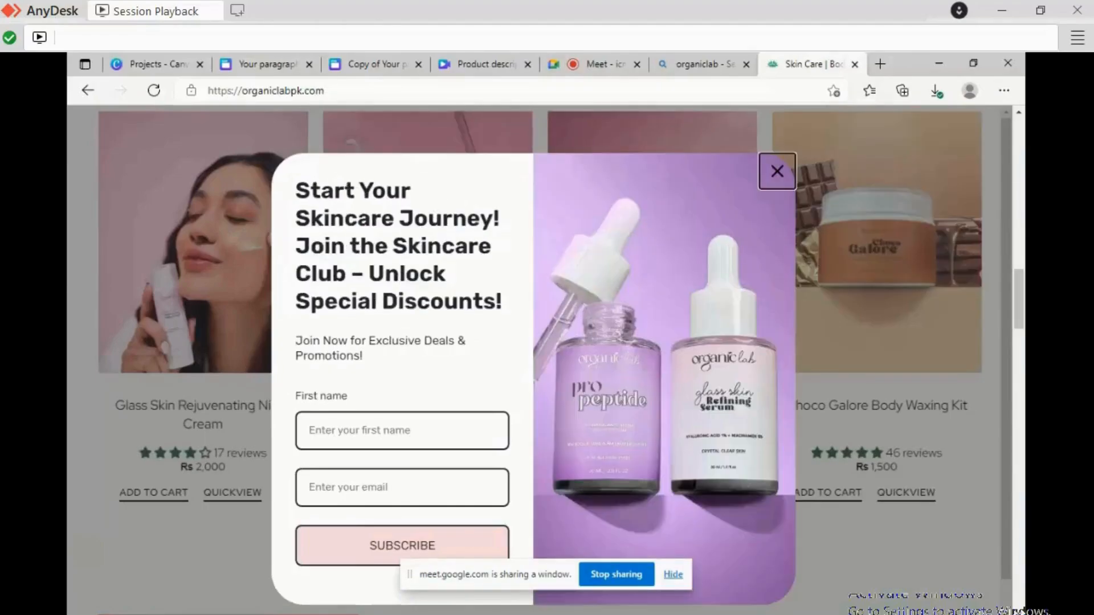
click(777, 171)
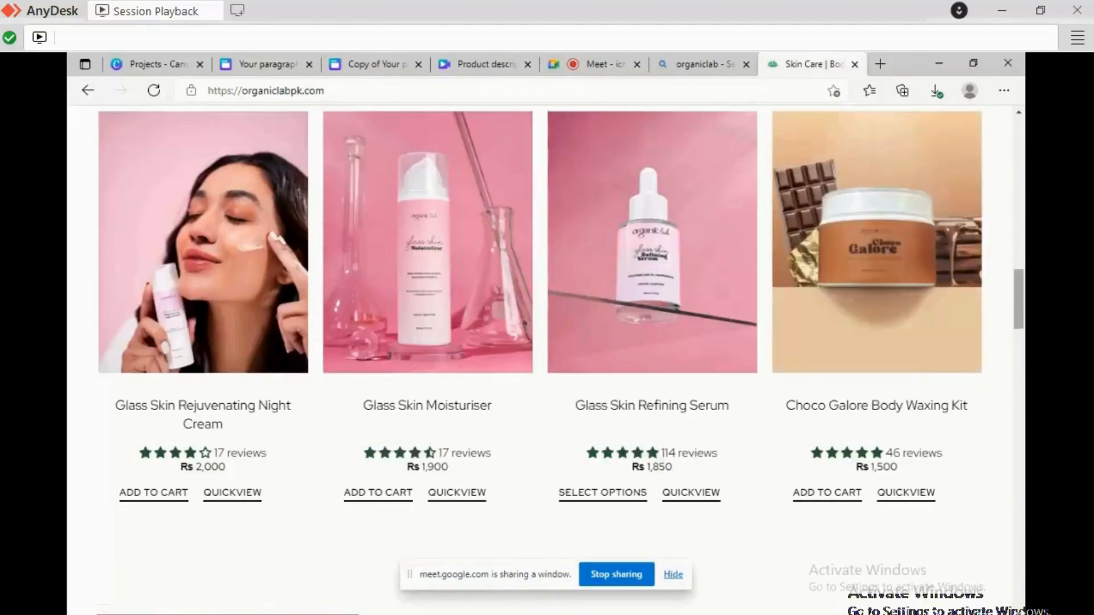
scroll(561, 302, down, 5)
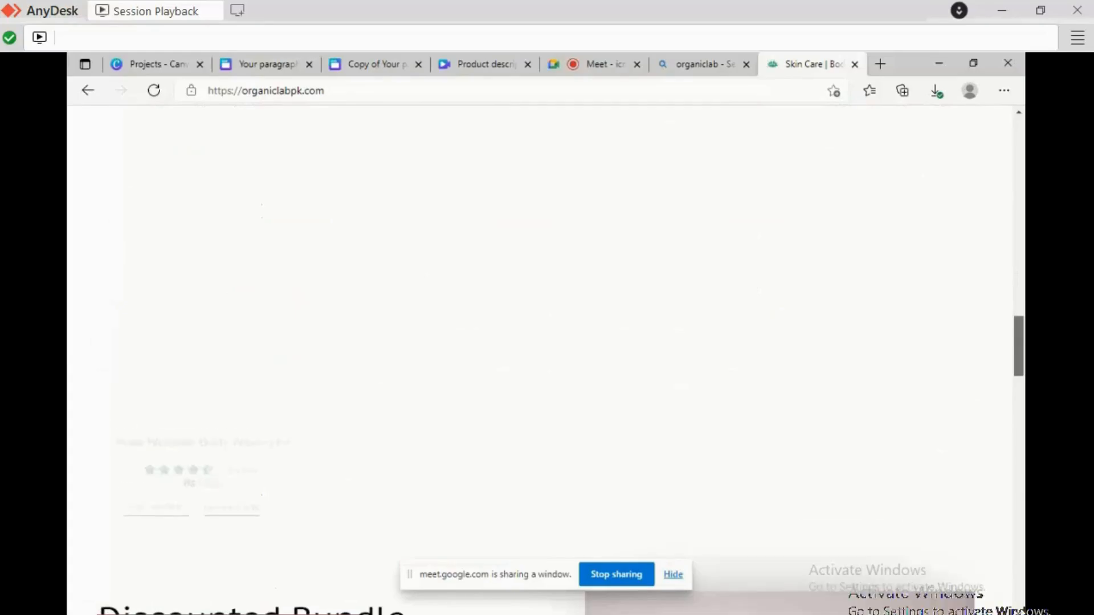
scroll(546, 360, down, 3)
scroll(546, 359, down, 3)
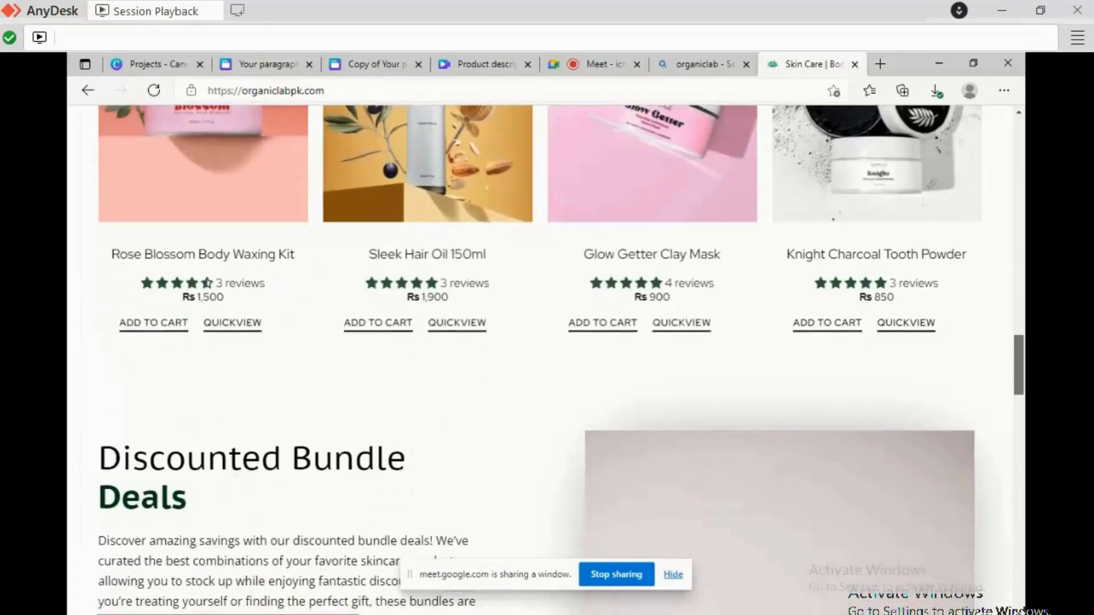
scroll(546, 359, down, 2)
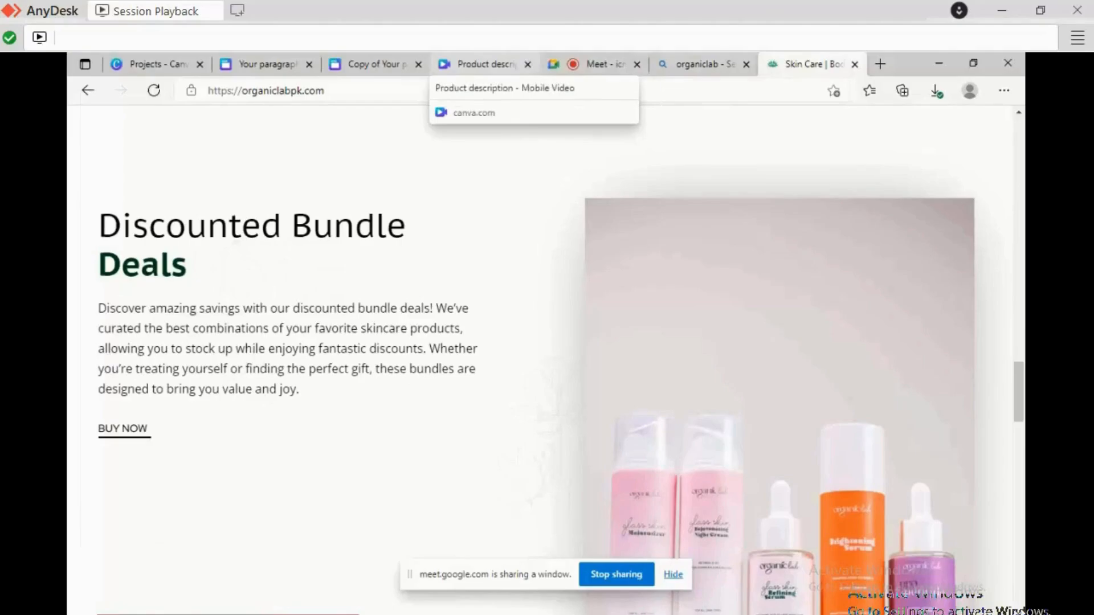
Return to the copied Canva design and review it from the OUR GOAL section back to the header.
click(370, 64)
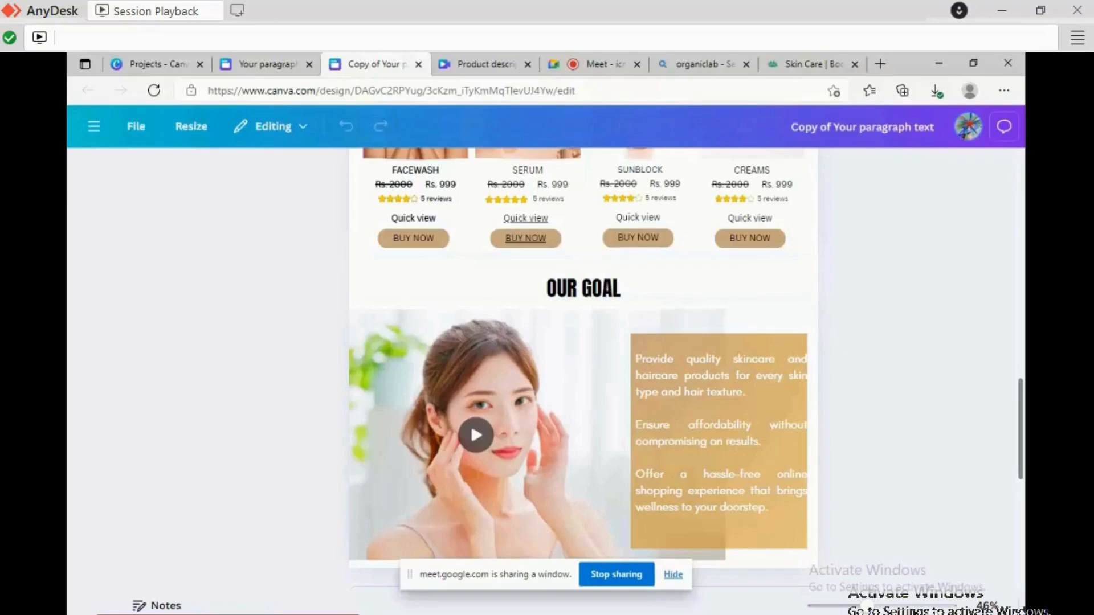
scroll(583, 365, down, 3)
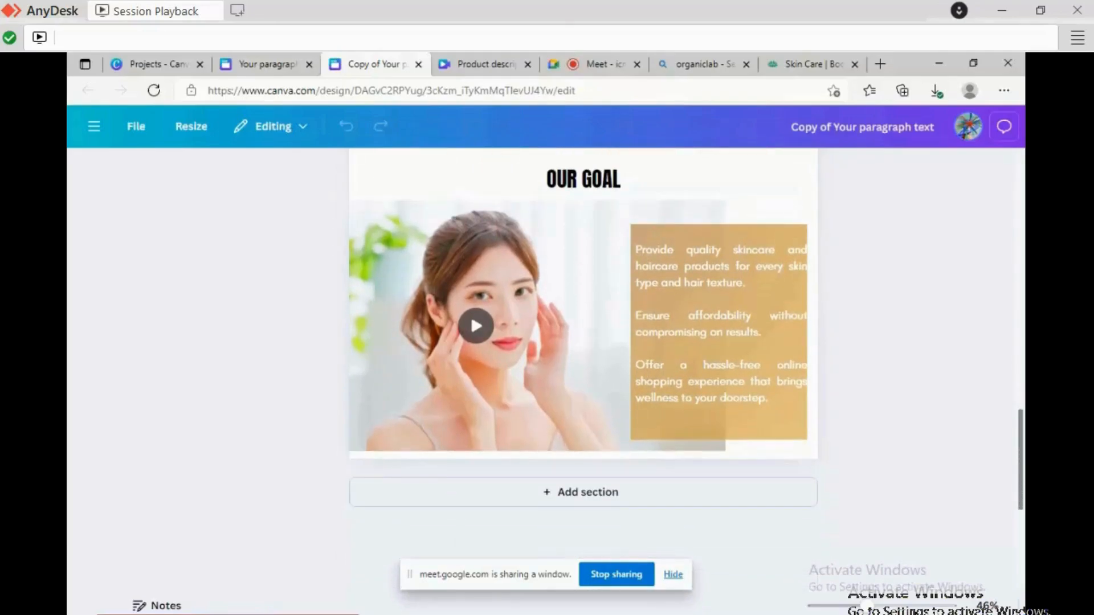
scroll(583, 353, up, 3)
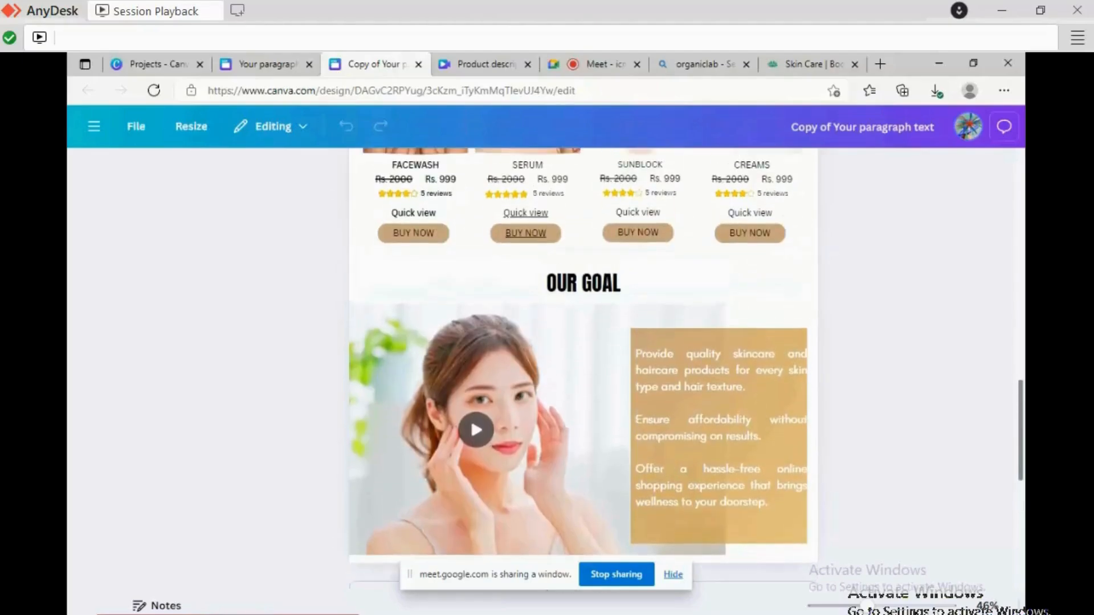
scroll(751, 256, up, 2)
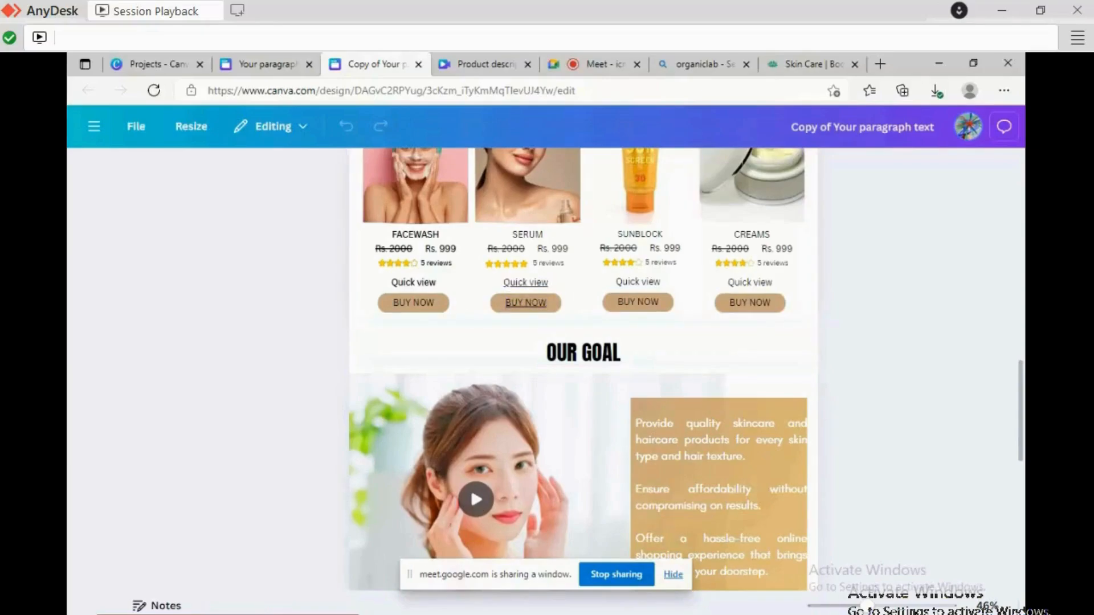
scroll(583, 370, up, 6)
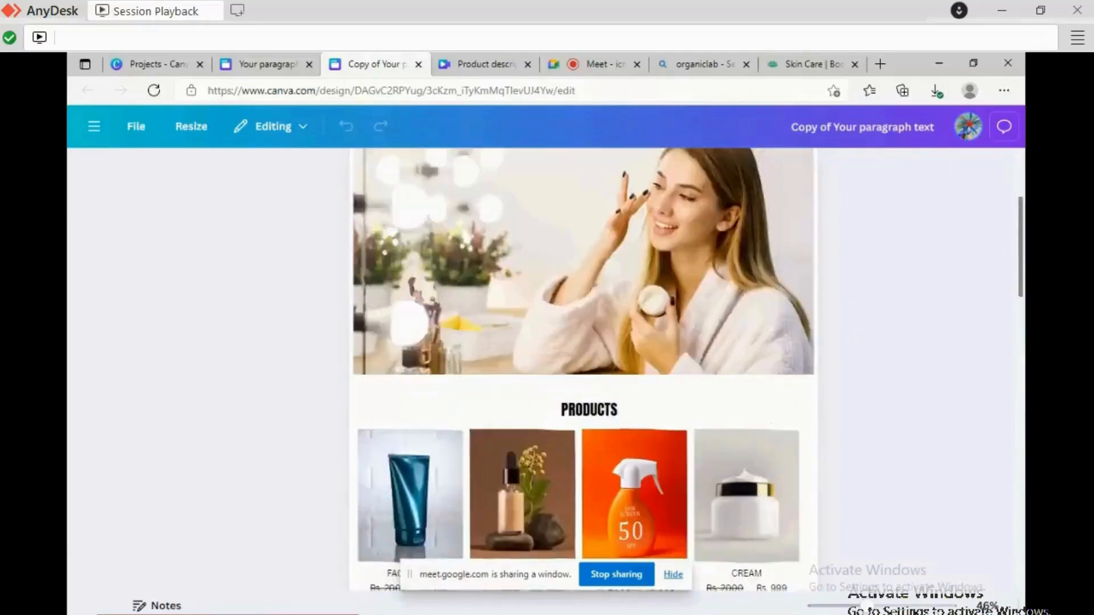
scroll(583, 370, up, 3)
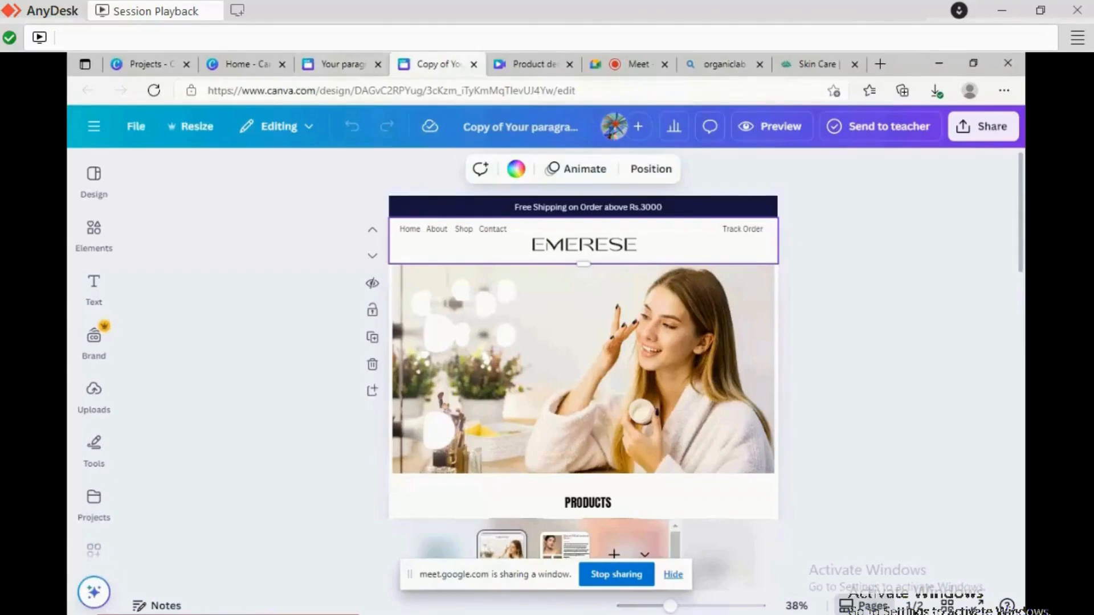
Deselect the header section and open the desktop website preview of the copied EMERESE design.
key(Escape)
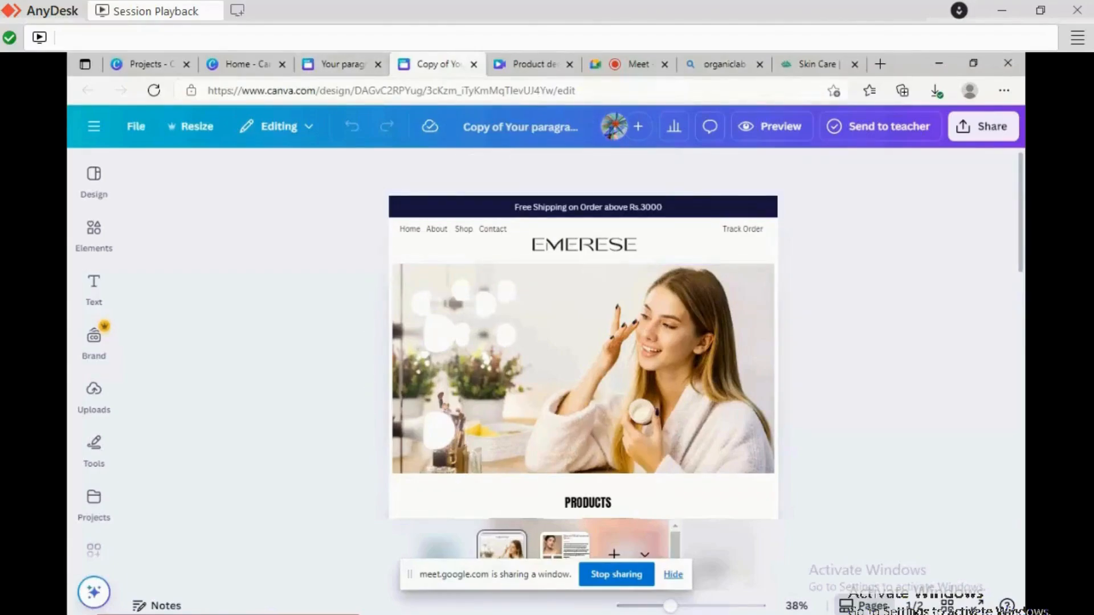
scroll(584, 365, down, 1)
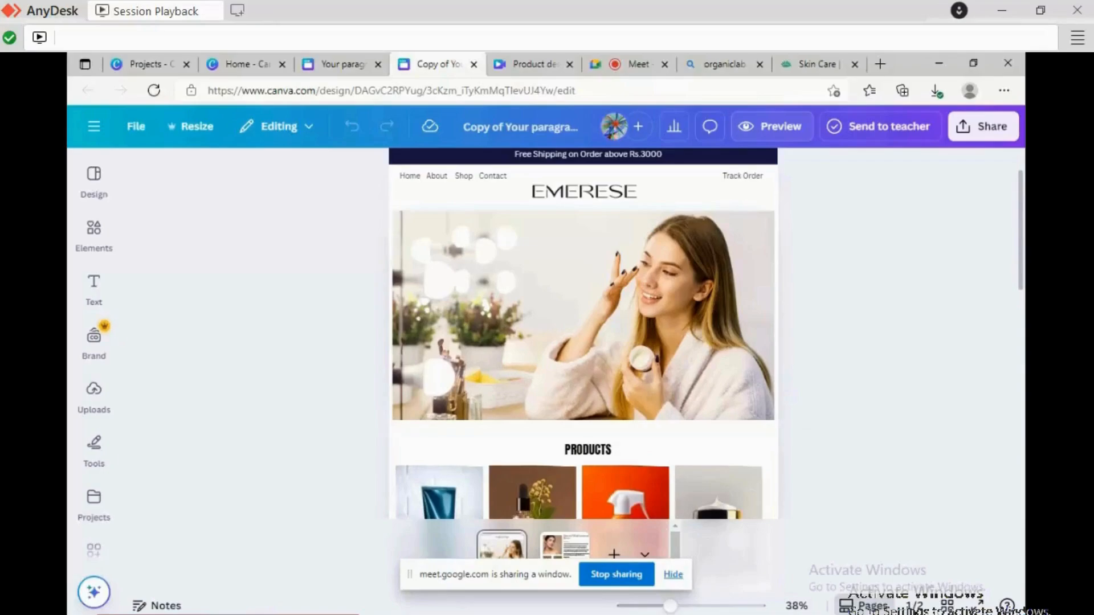
click(771, 127)
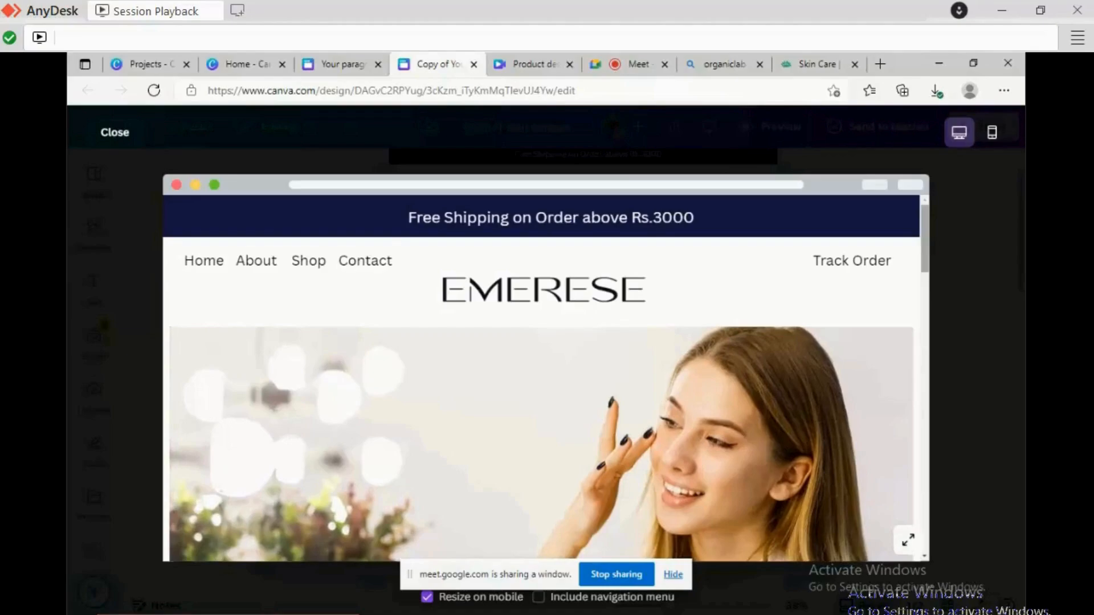
Review the EMERESE desktop preview from the header banner through PRODUCTS to the second row of product cards.
scroll(546, 376, down, 3)
scroll(546, 377, down, 5)
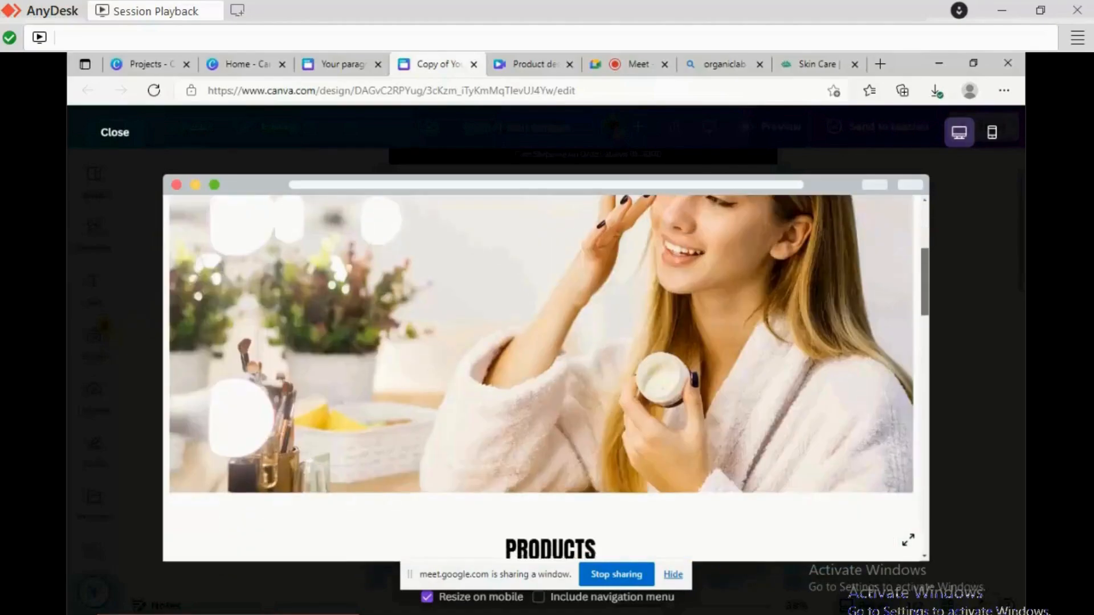
scroll(546, 376, down, 5)
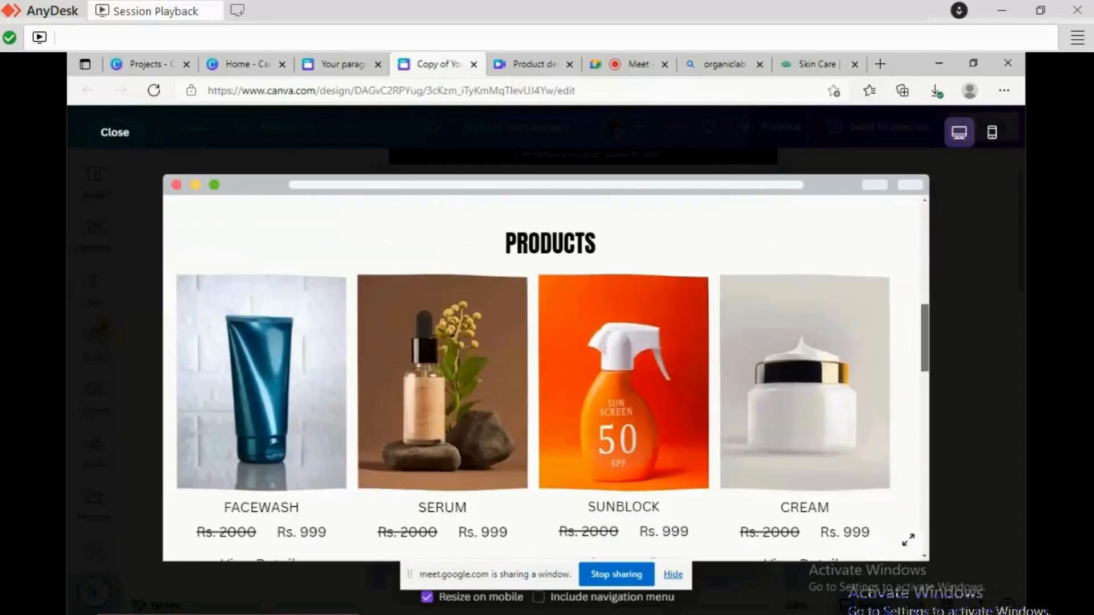
scroll(546, 376, down, 5)
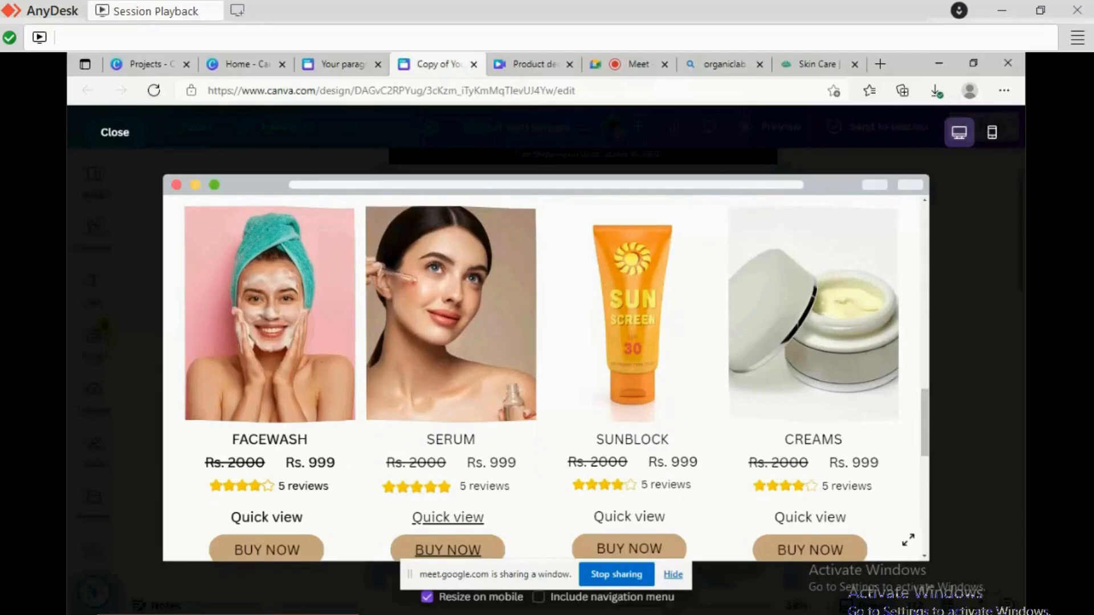
scroll(546, 376, down, 1)
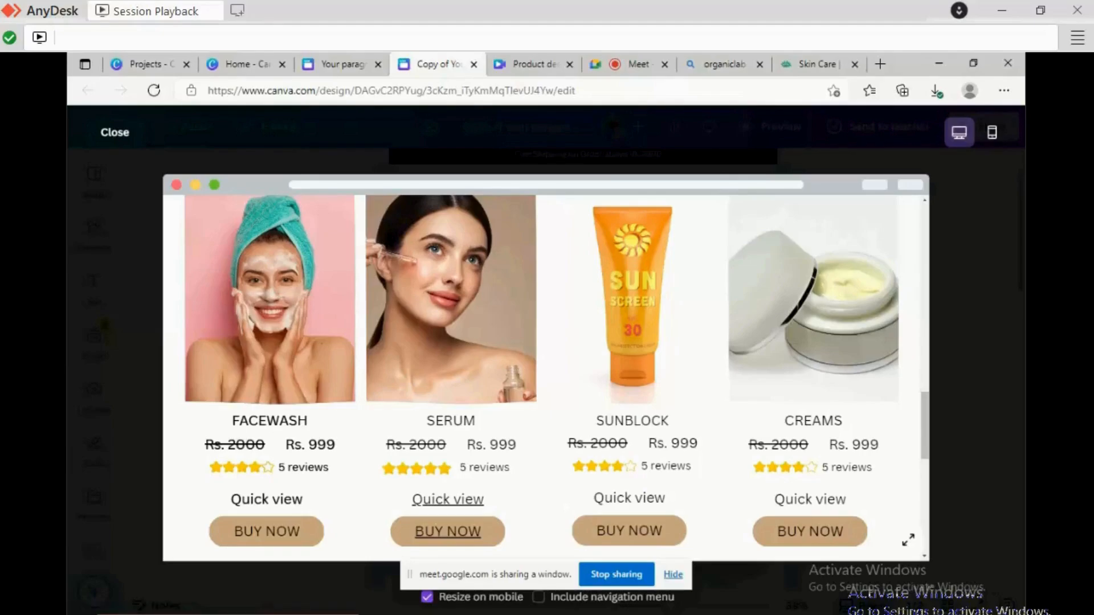
Examine the reviews, prices and cart links on the Organic Lab website's product cards, and return to the Canva preview.
click(817, 64)
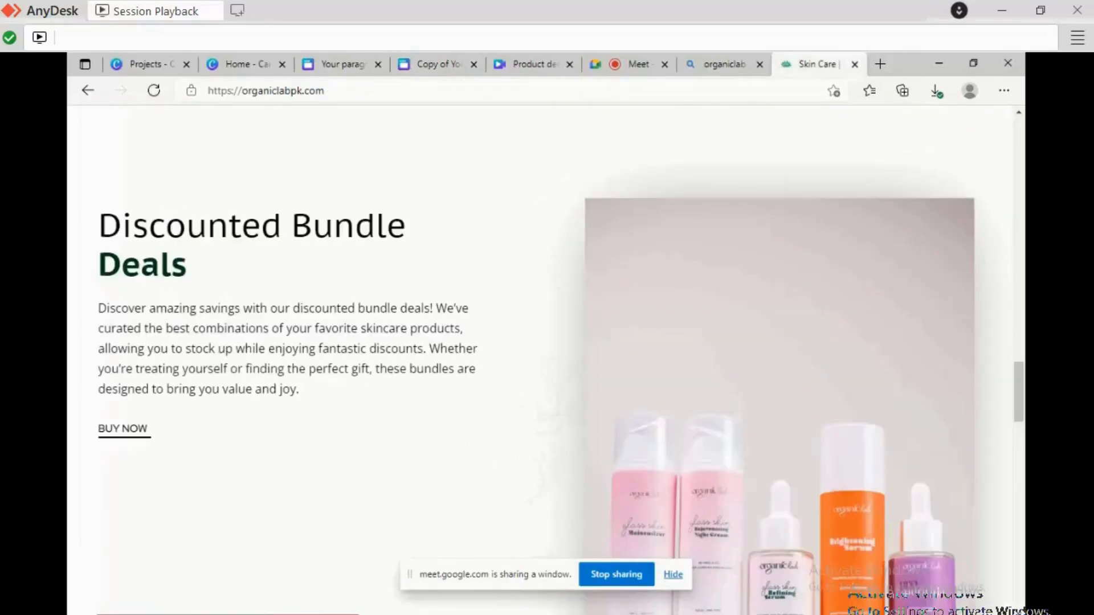
scroll(539, 359, up, 10)
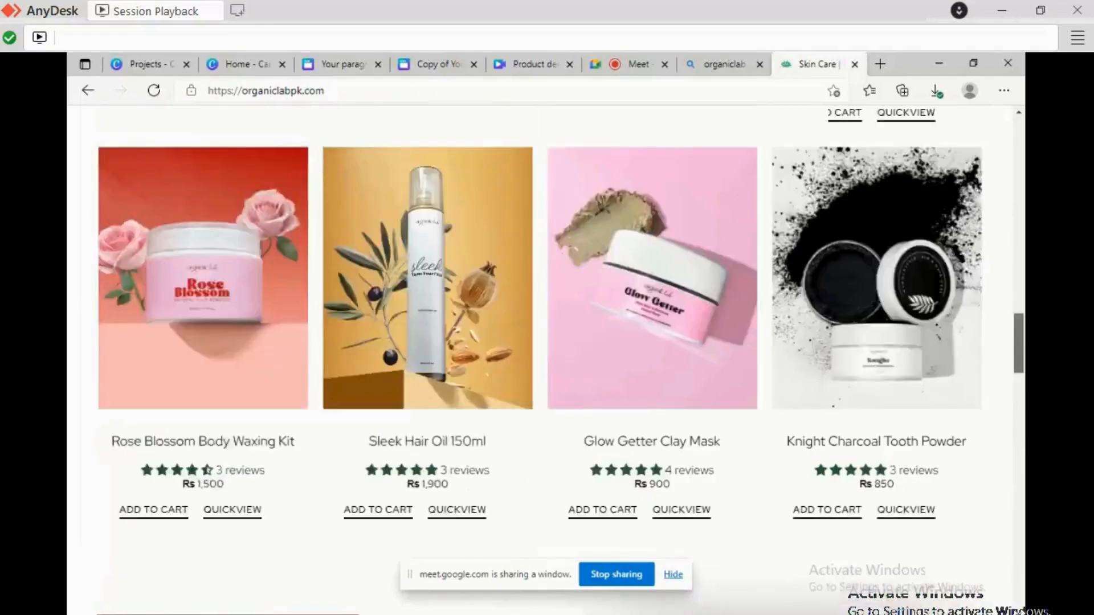
scroll(539, 359, down, 1)
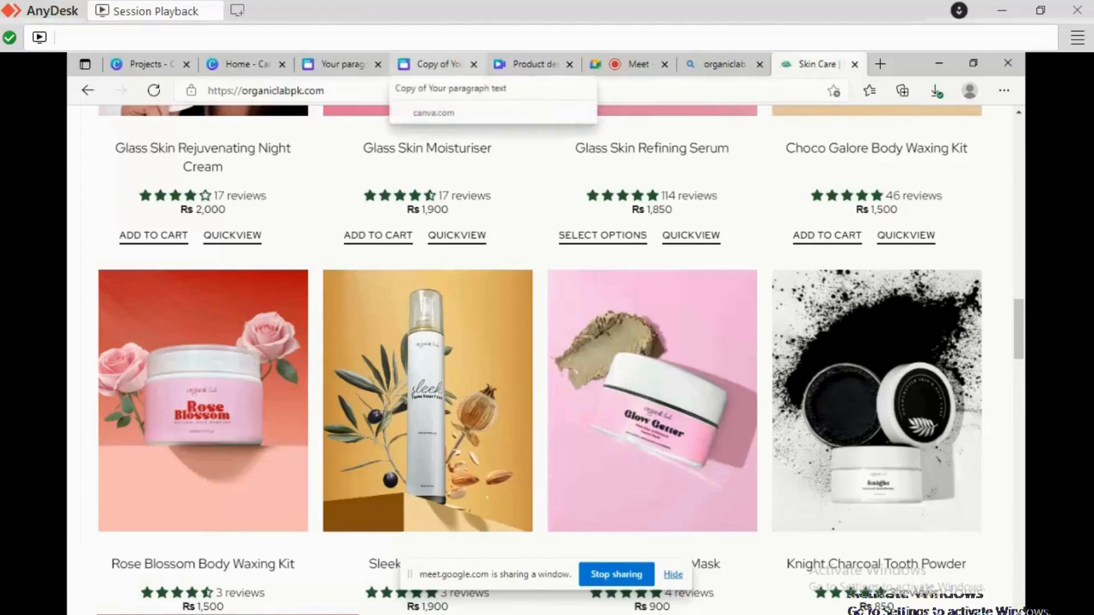
click(436, 64)
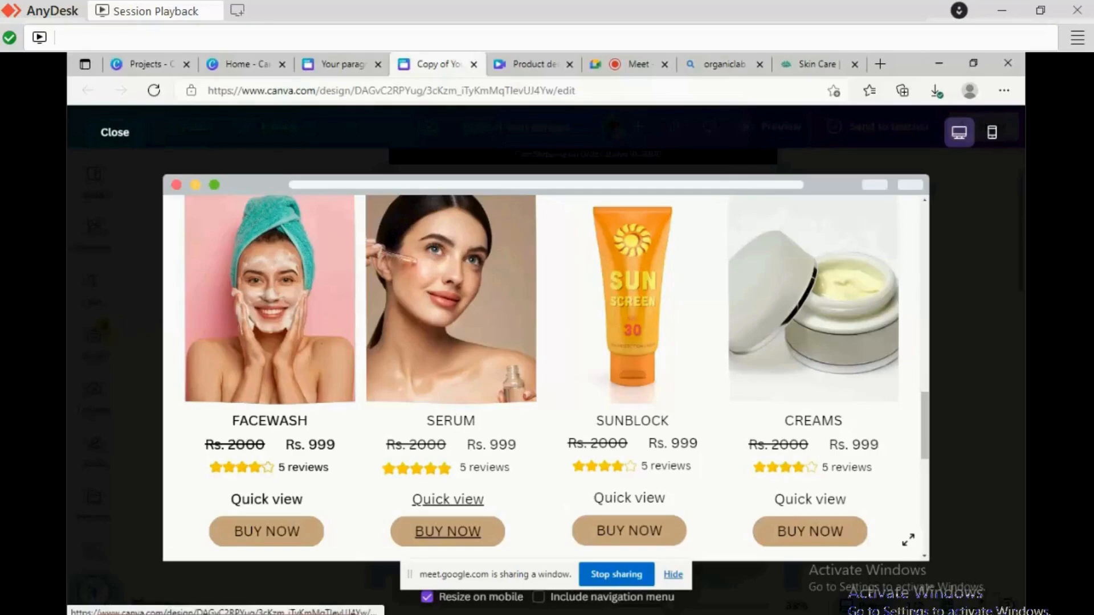
Follow the BUY NOW link of the Serum card and review the product page's images, description and social links.
click(448, 531)
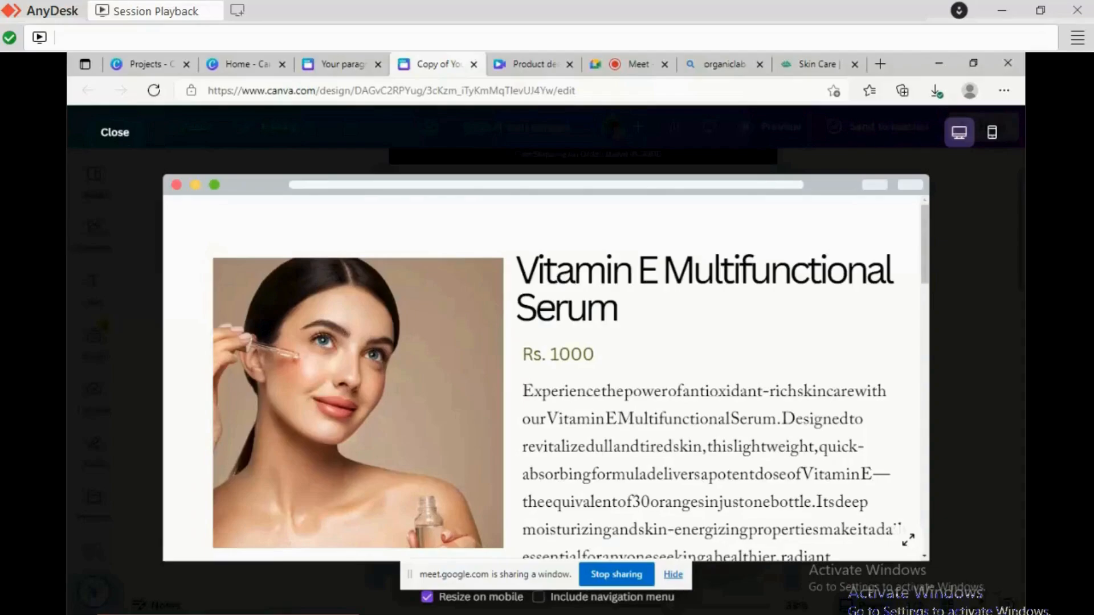
scroll(570, 382, down, 2)
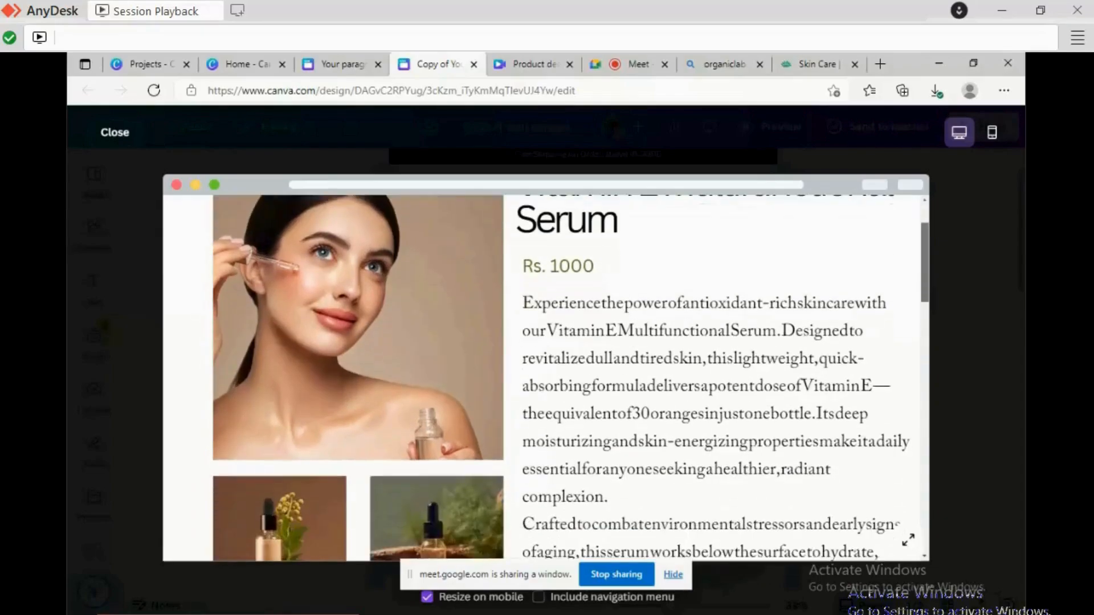
scroll(570, 382, down, 1)
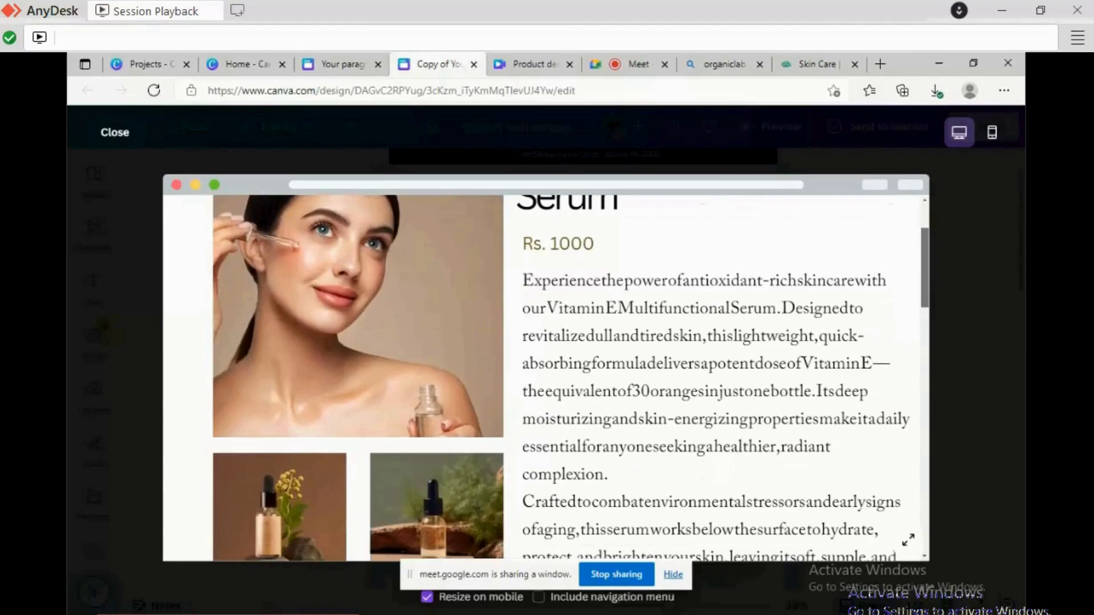
scroll(570, 379, down, 2)
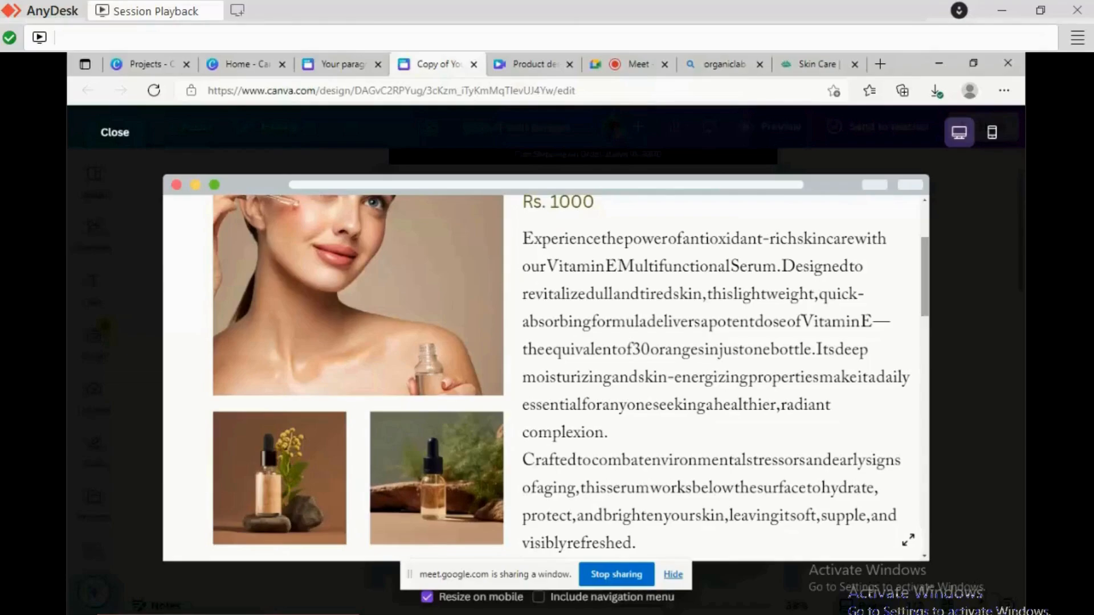
scroll(570, 379, down, 1)
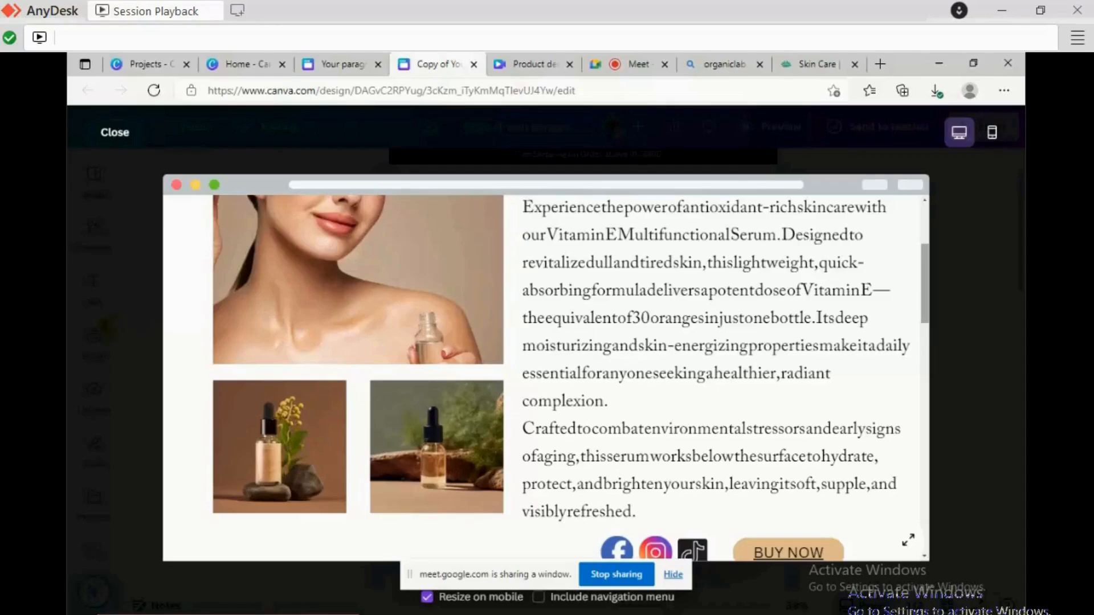
scroll(546, 365, down, 1)
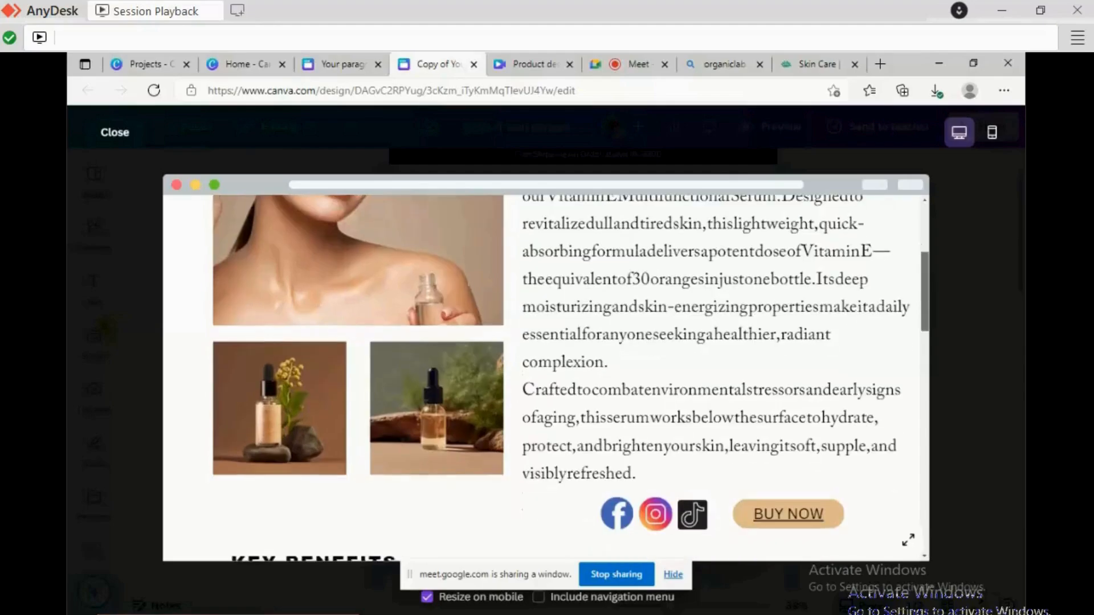
scroll(571, 378, down, 1)
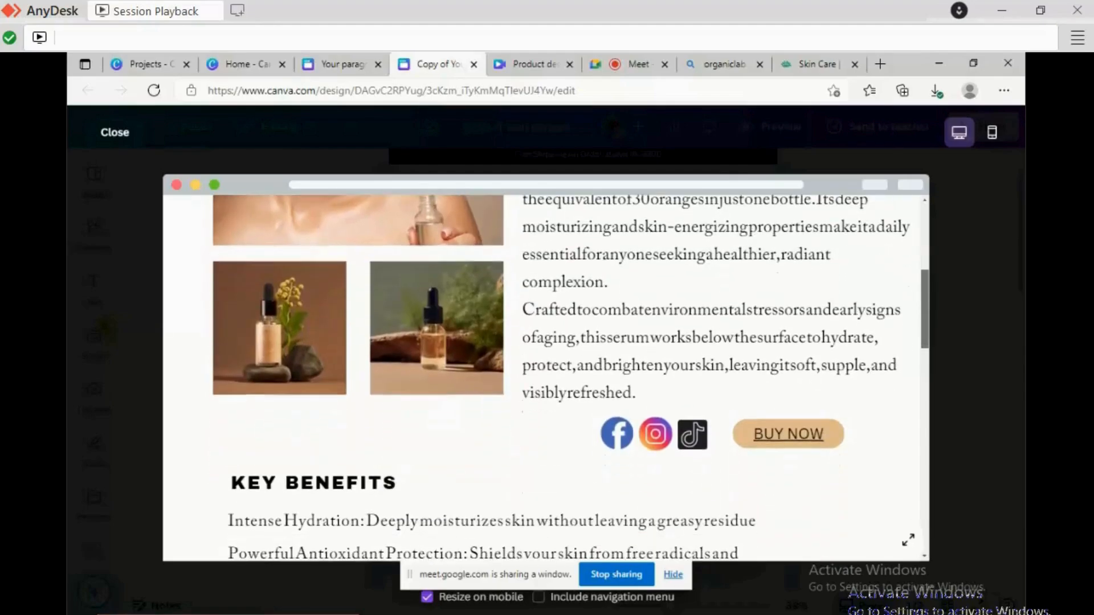
Examine the KEY BENEFITS, HOW TO USE and Customer Reviews sections of the serum product page.
scroll(546, 379, down, 1)
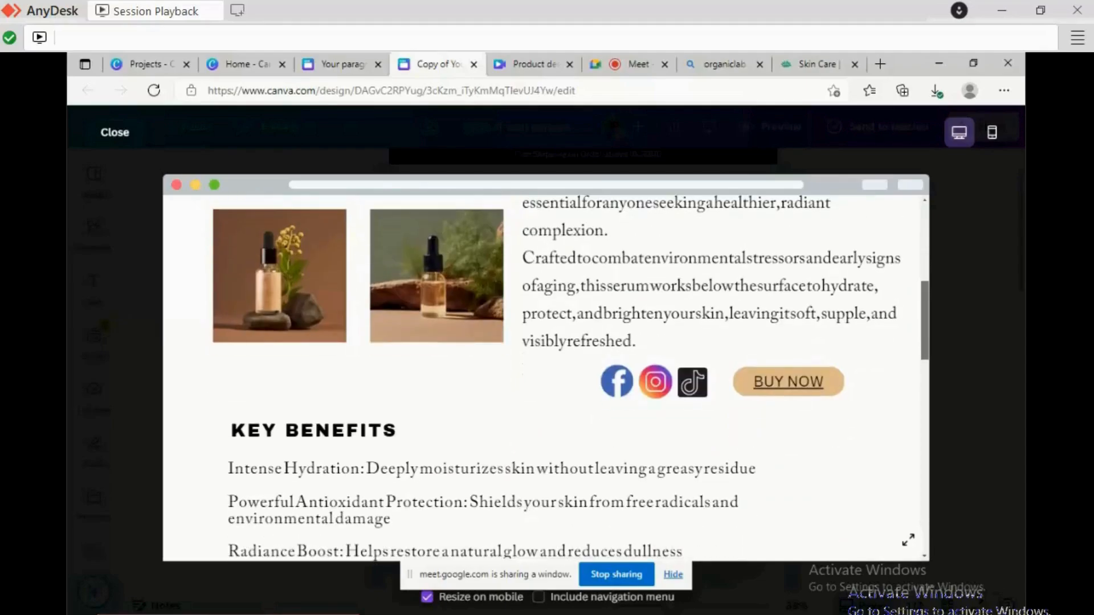
scroll(546, 378, down, 1)
scroll(546, 379, down, 1)
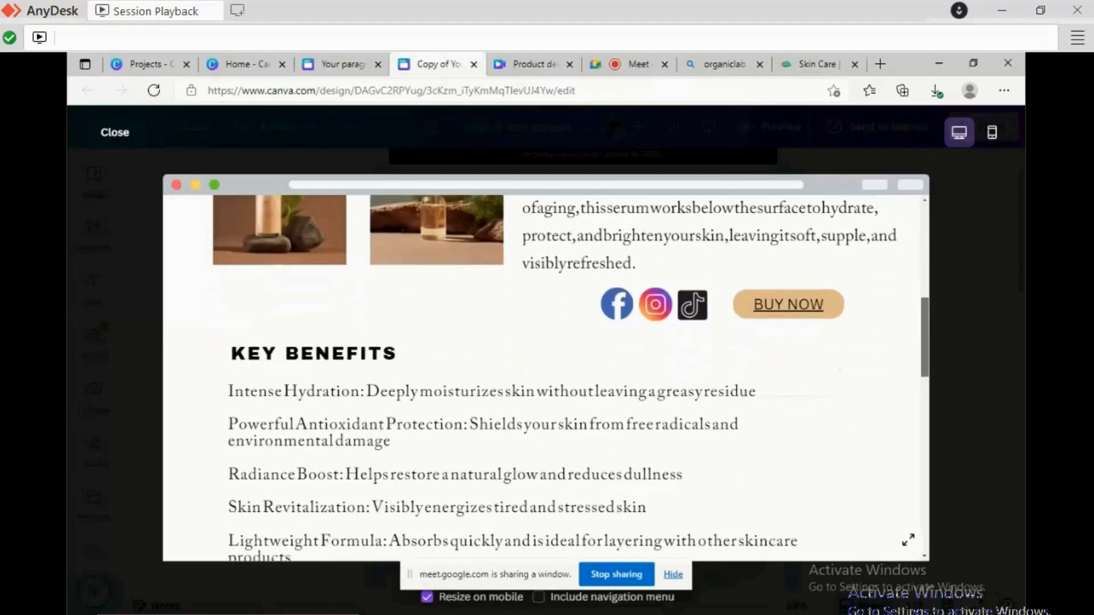
scroll(546, 379, down, 4)
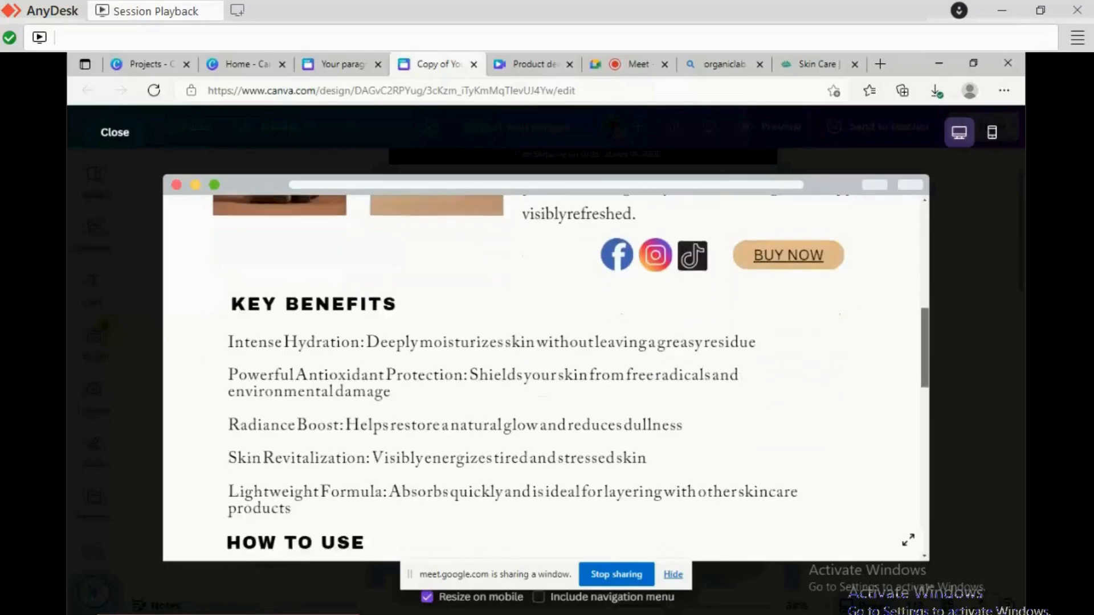
scroll(546, 379, down, 1)
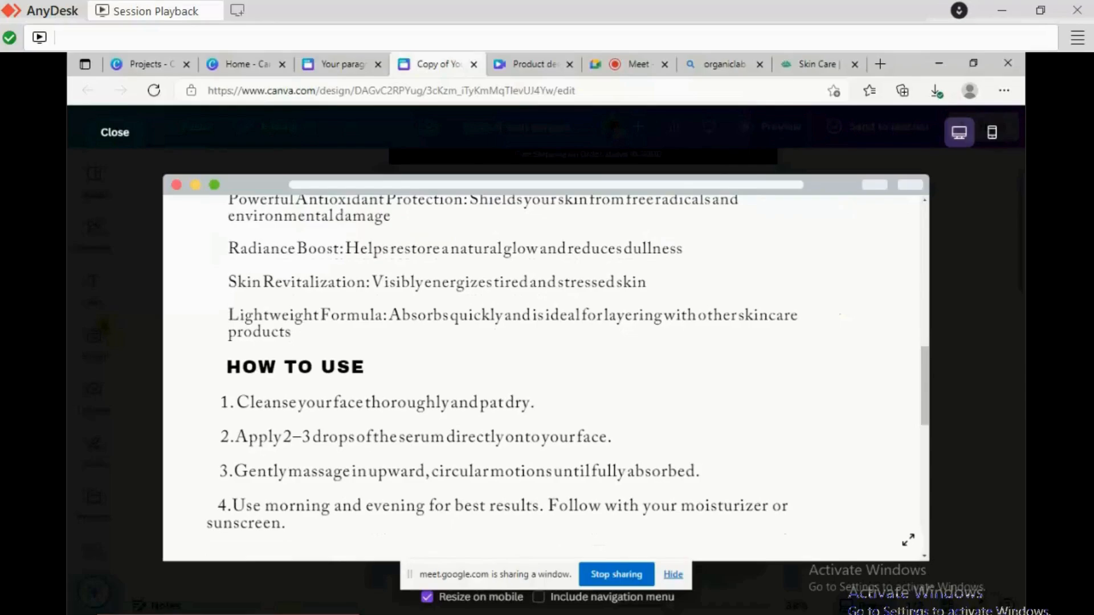
scroll(546, 378, down, 3)
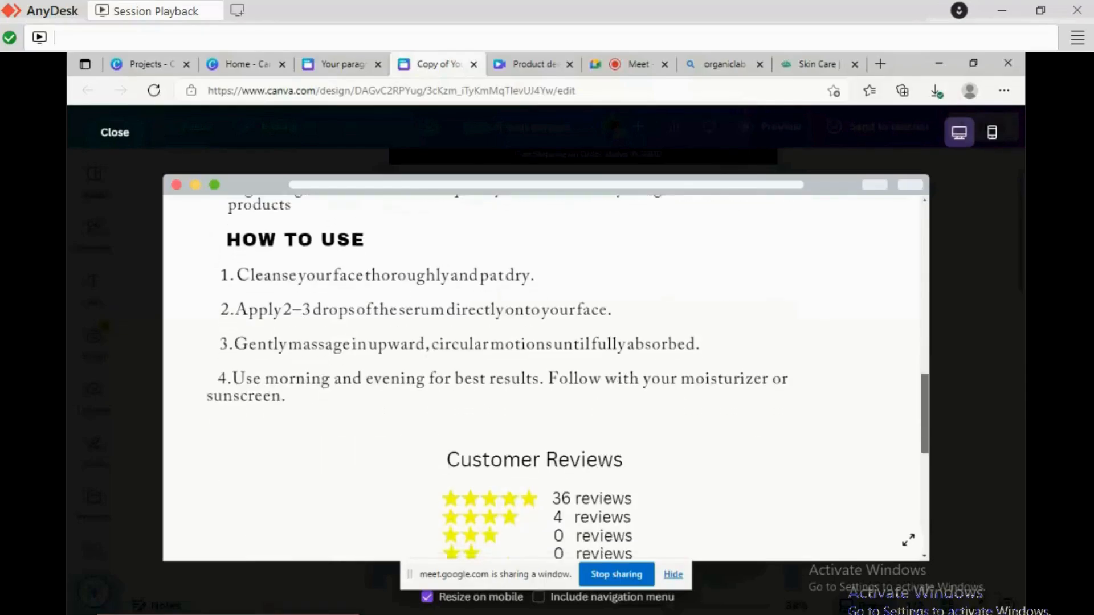
scroll(546, 379, down, 2)
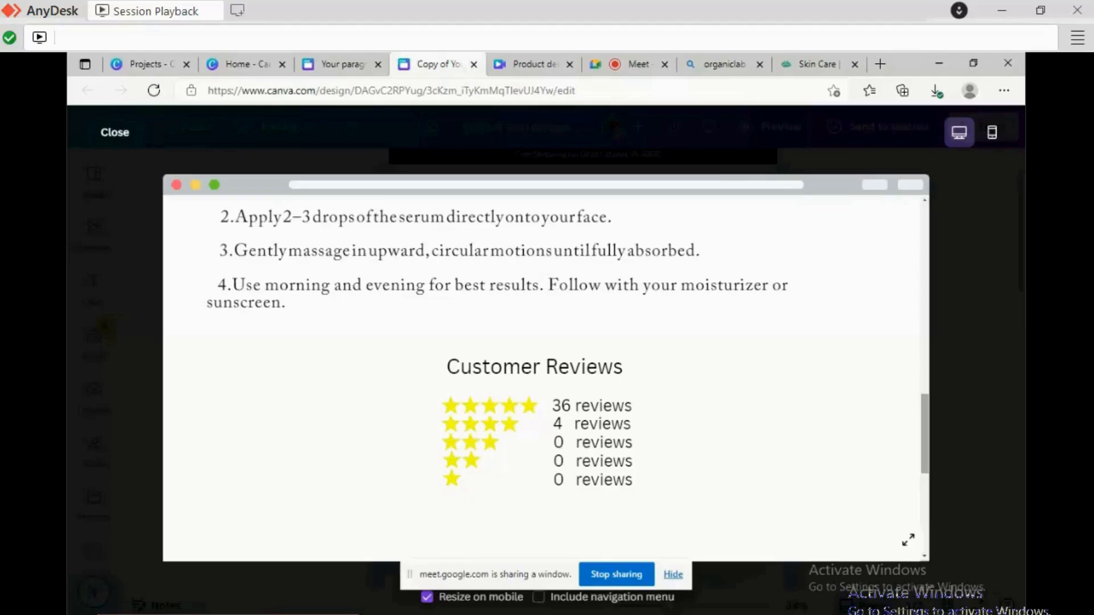
Go back to the serum description, test its BUY NOW link, and compare the product page with the linked order form.
scroll(546, 376, up, 5)
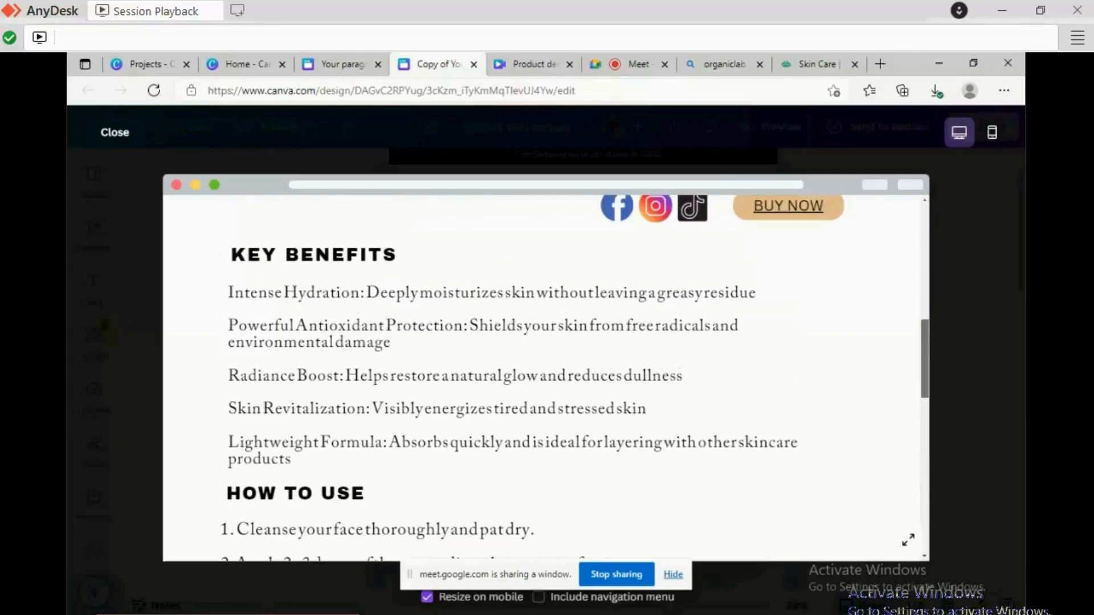
scroll(546, 376, up, 3)
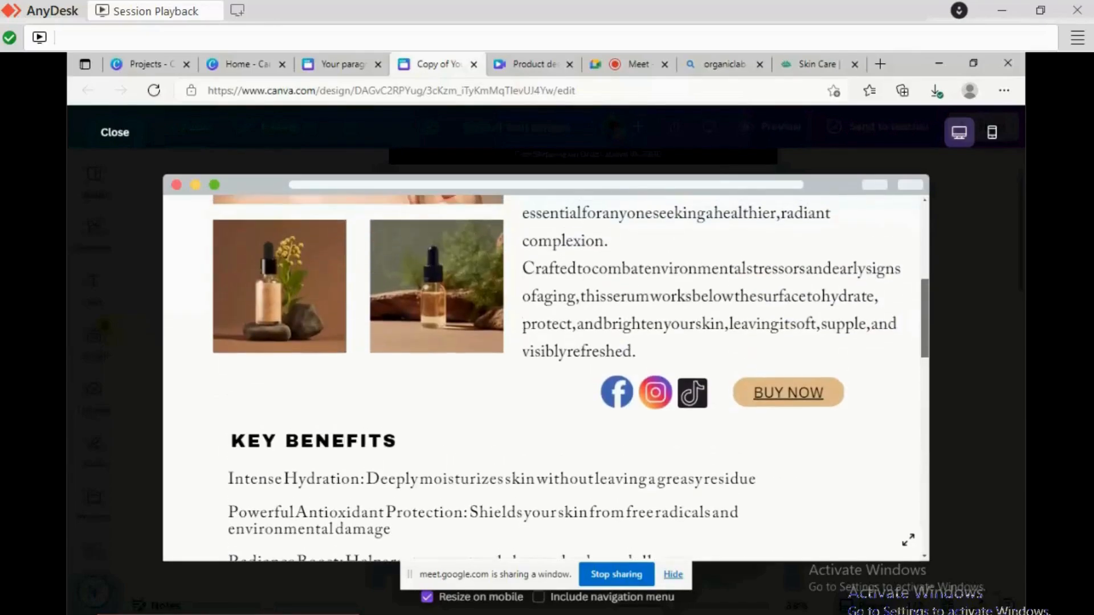
scroll(546, 376, up, 2)
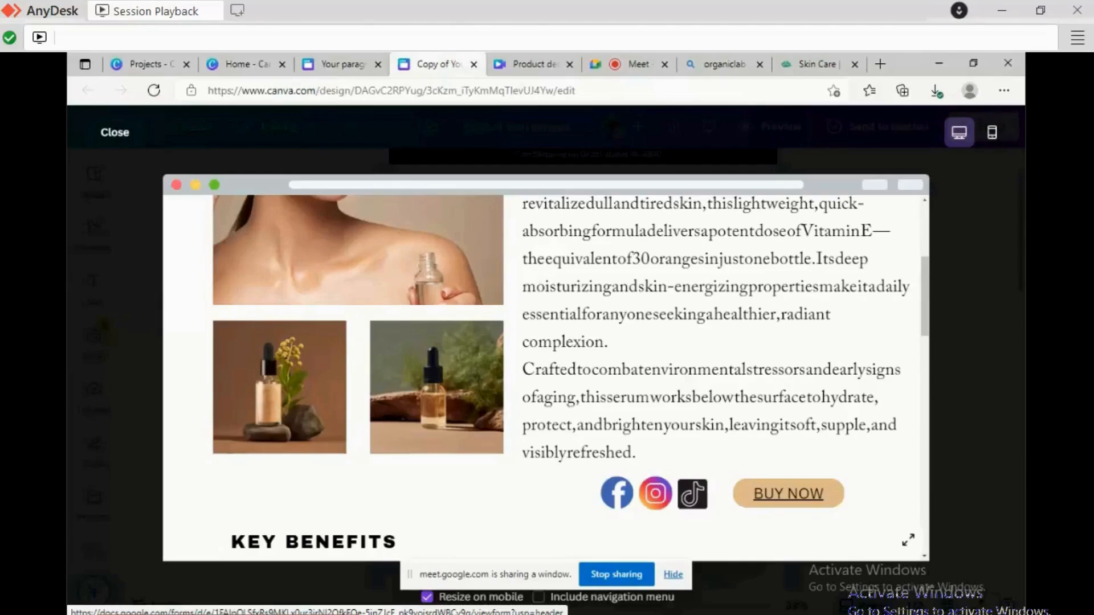
click(789, 494)
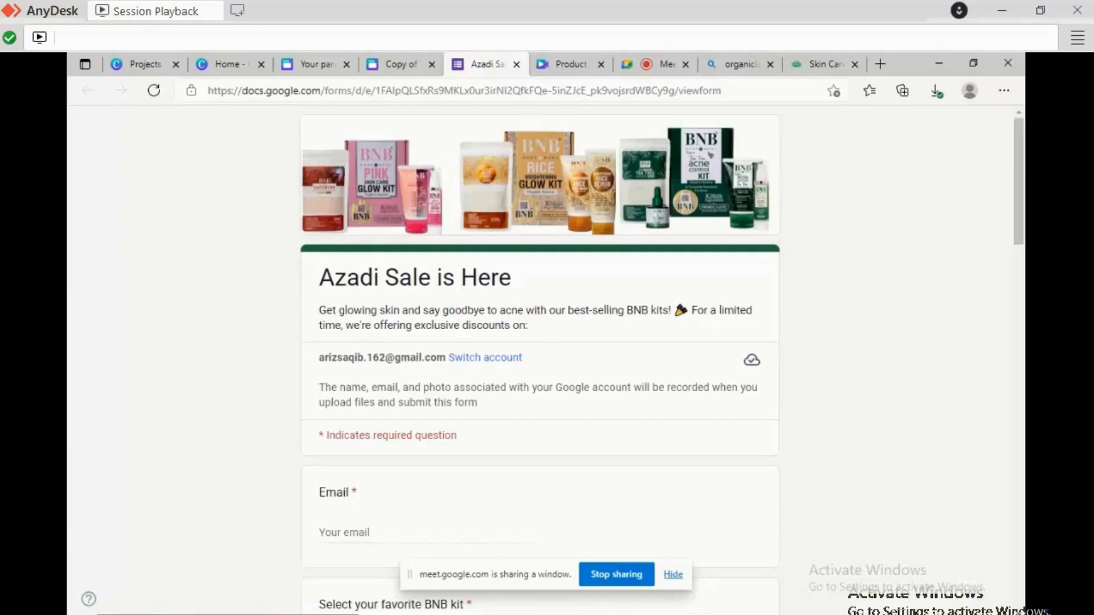
click(393, 63)
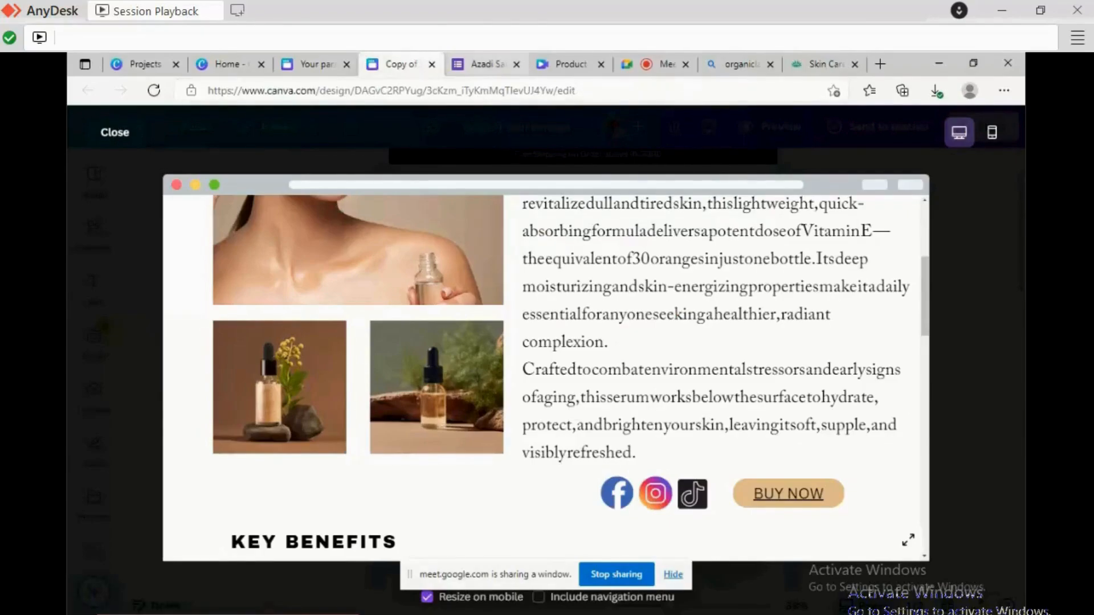
click(486, 64)
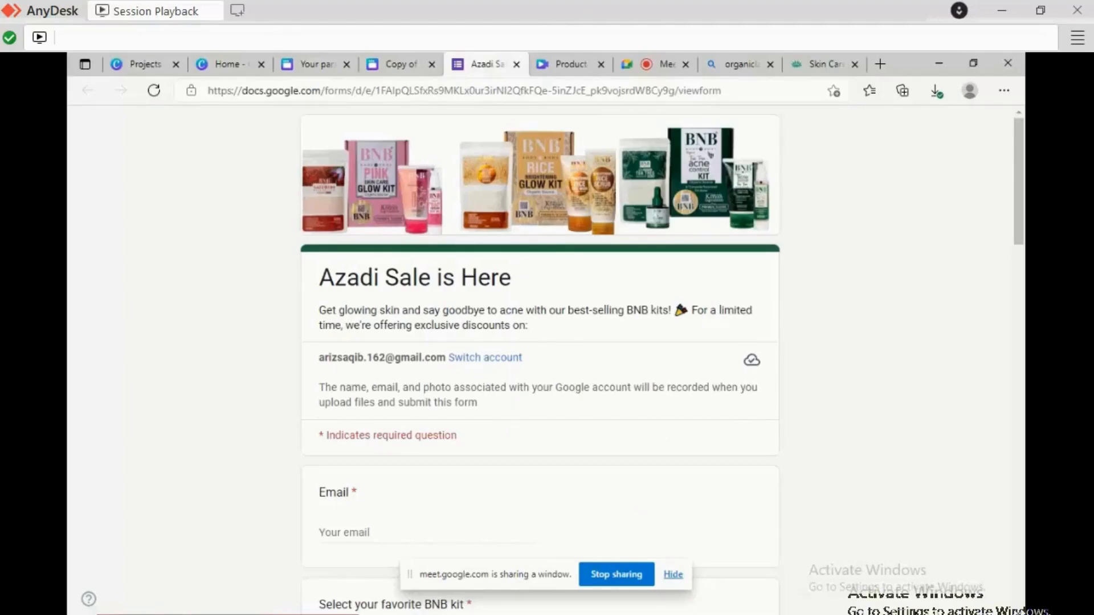
Examine the Azadi Sale order form from the email question to the contact info section, and return to the Canva preview.
scroll(547, 359, down, 3)
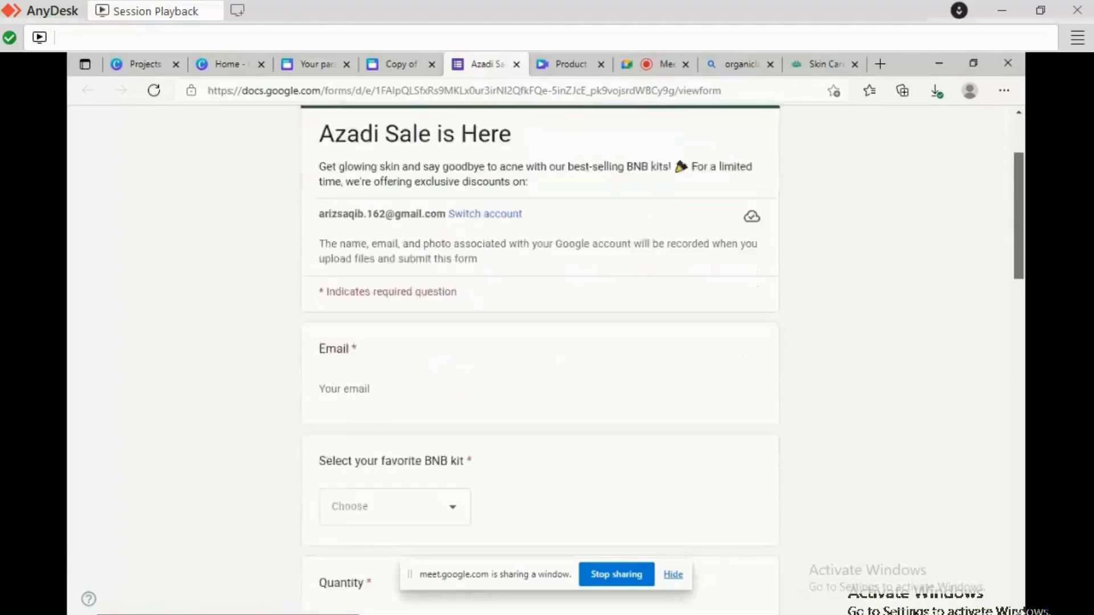
scroll(540, 359, down, 2)
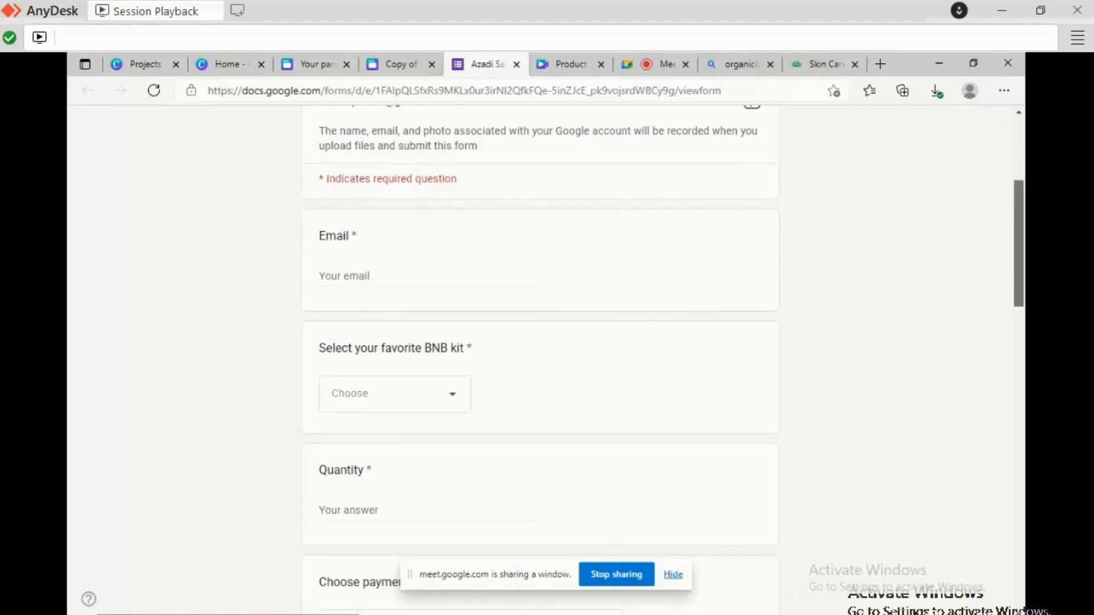
scroll(541, 359, down, 2)
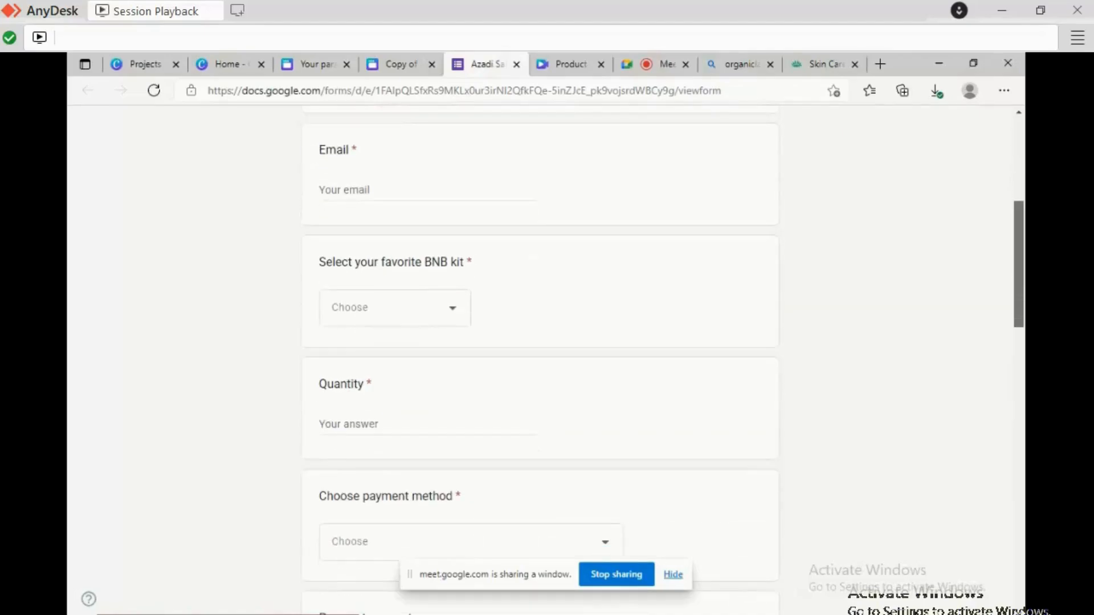
scroll(540, 359, down, 3)
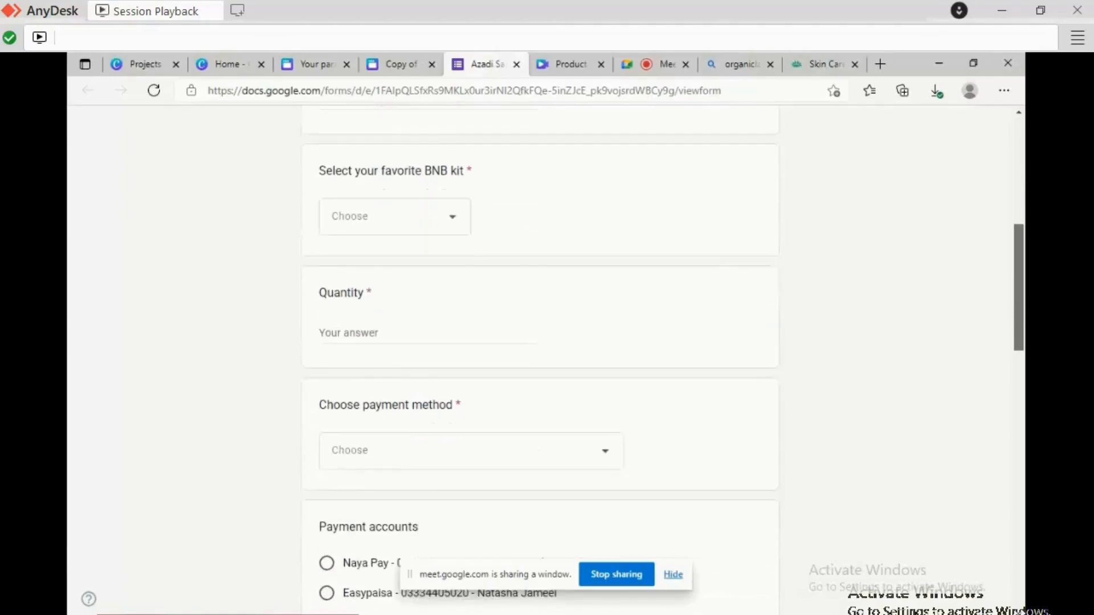
scroll(540, 359, down, 3)
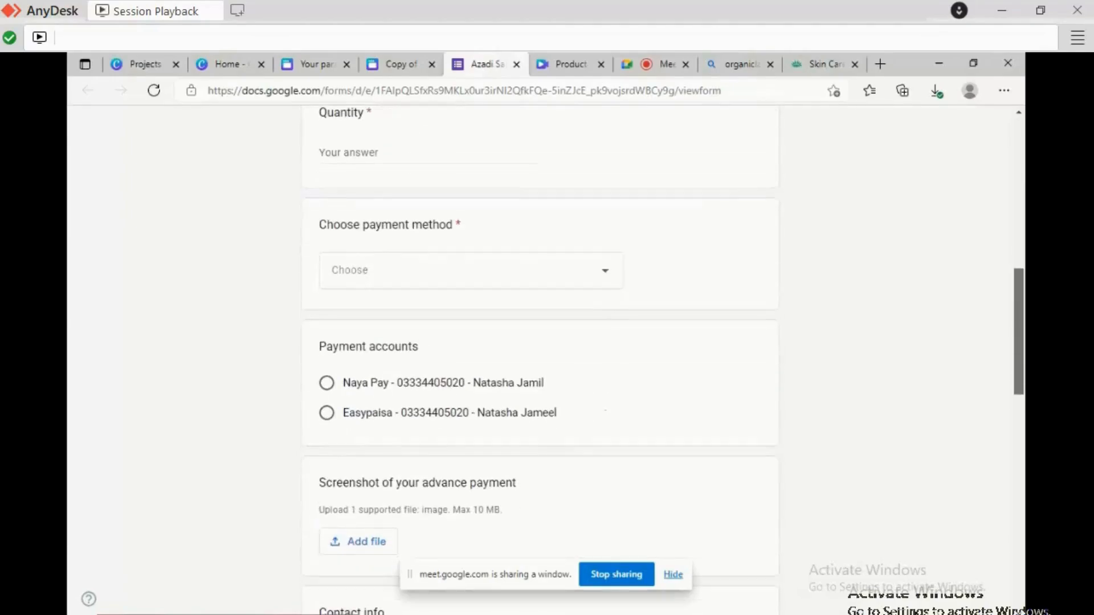
scroll(541, 359, down, 3)
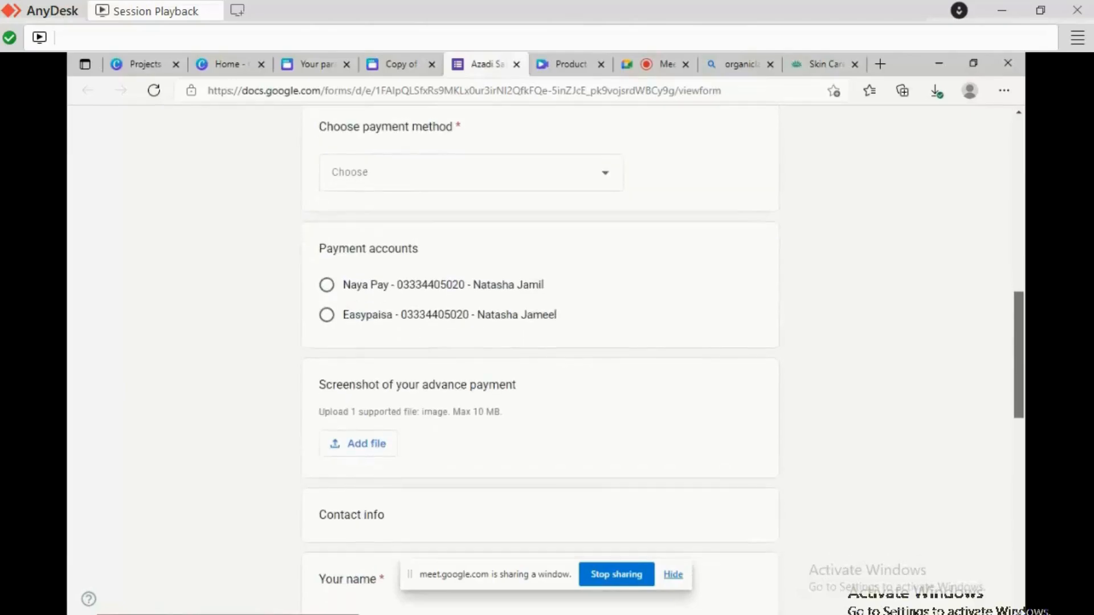
scroll(540, 359, up, 8)
scroll(540, 359, up, 5)
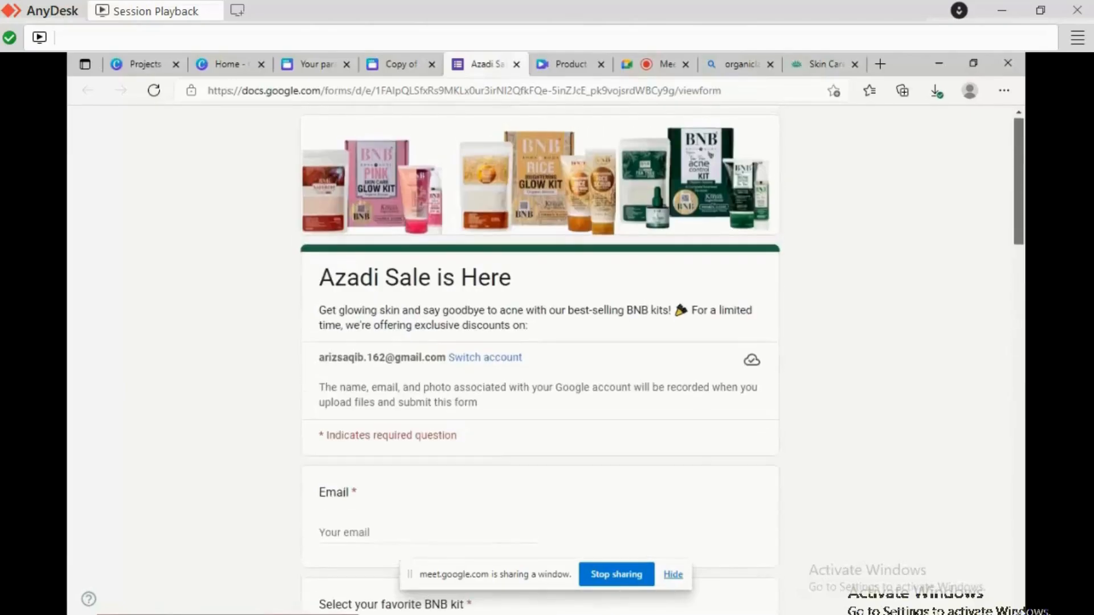
click(402, 64)
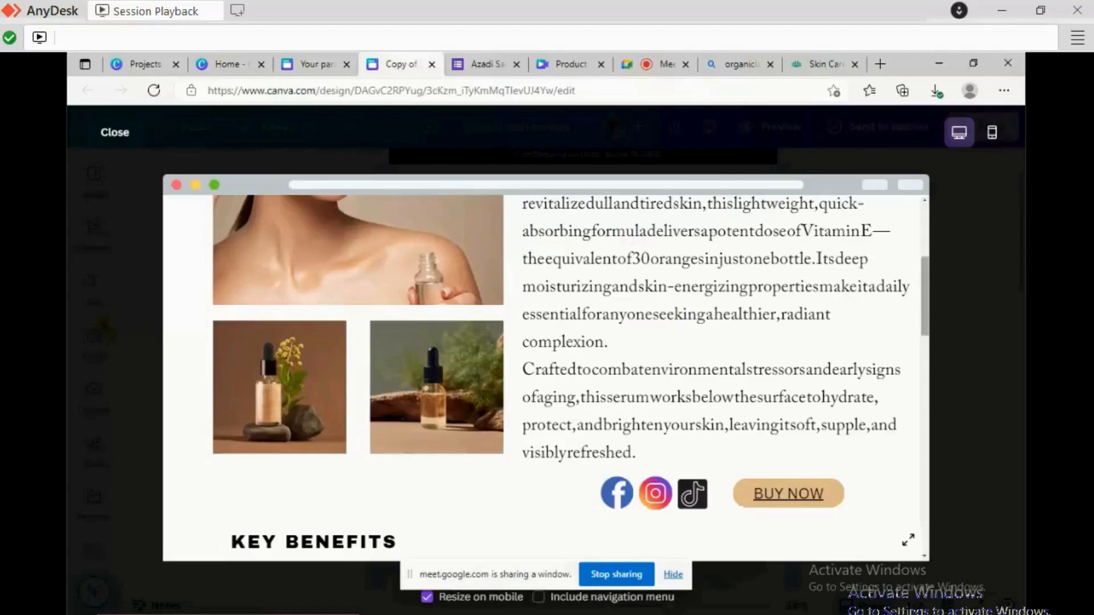
Review the serum page from its description to KEY BENEFITS and back to its title, and close the preview.
scroll(546, 371, down, 3)
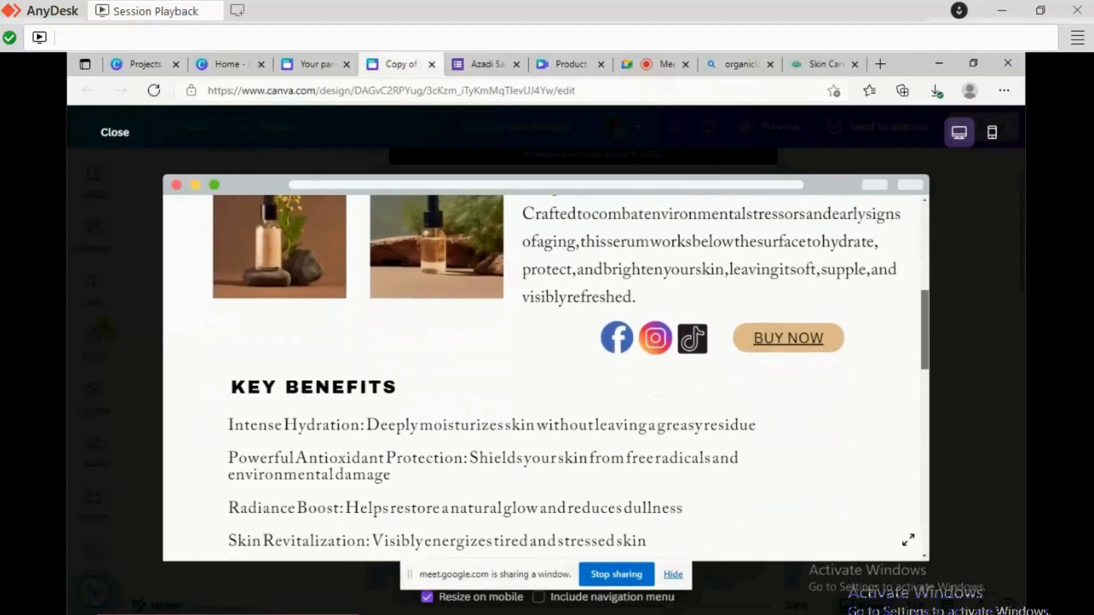
scroll(546, 371, up, 1)
scroll(546, 370, down, 1)
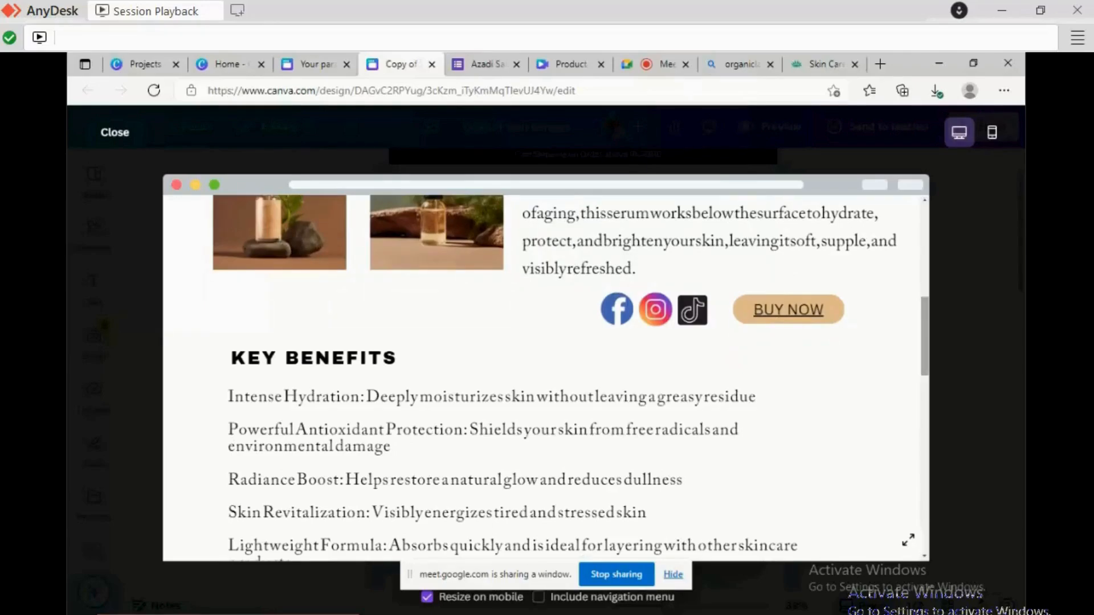
scroll(546, 378, up, 10)
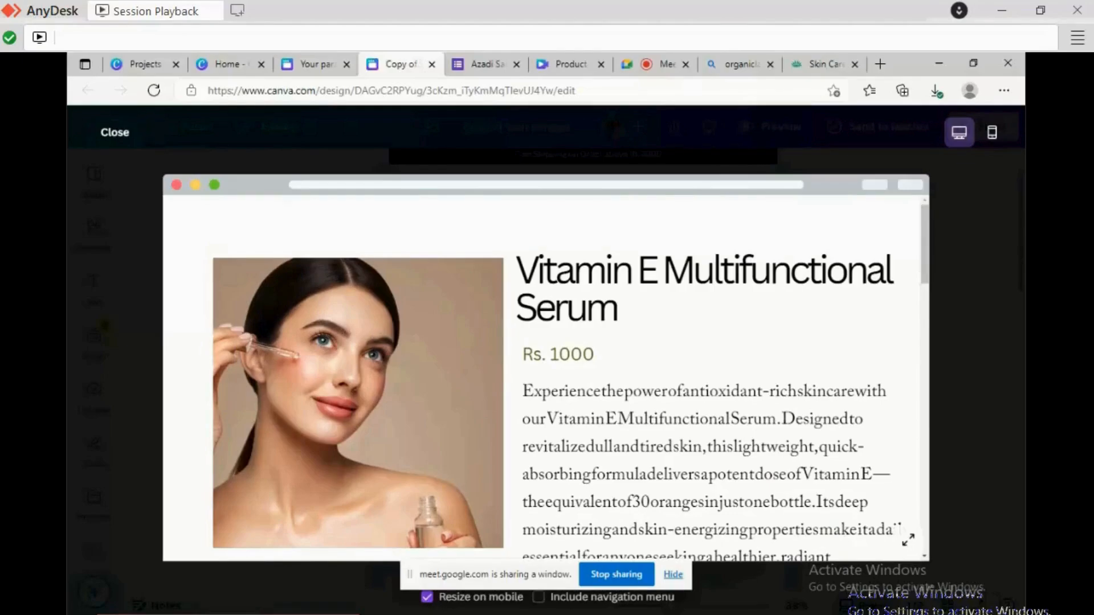
click(105, 132)
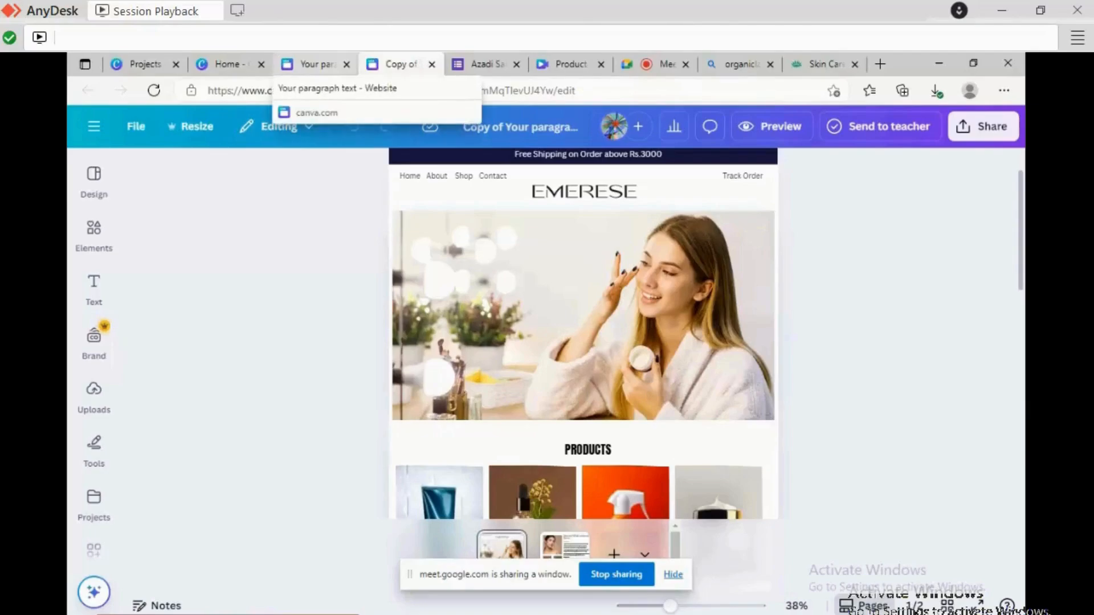
Switch to the "Your paragraph text" design and open its single page for editing at the PRODUCTS section.
click(315, 63)
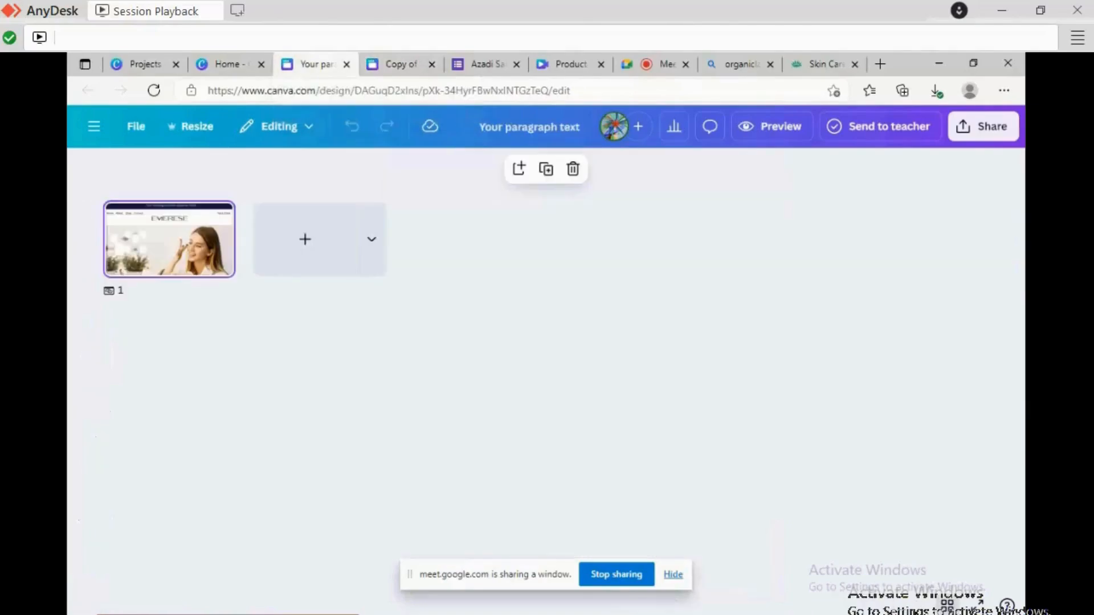
double_click(169, 239)
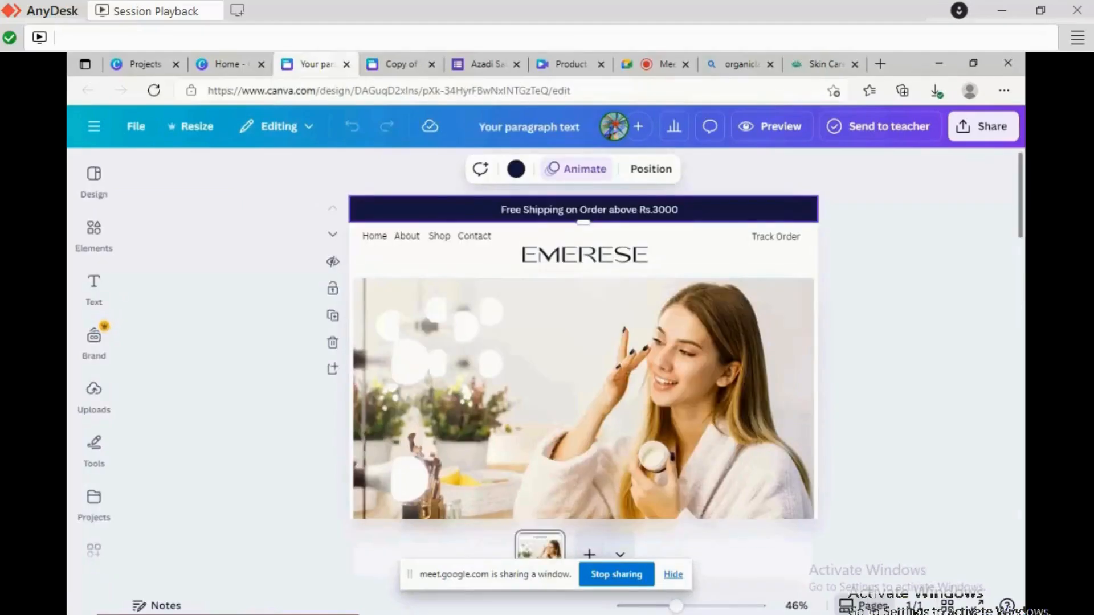
scroll(585, 342, down, 3)
scroll(584, 342, down, 3)
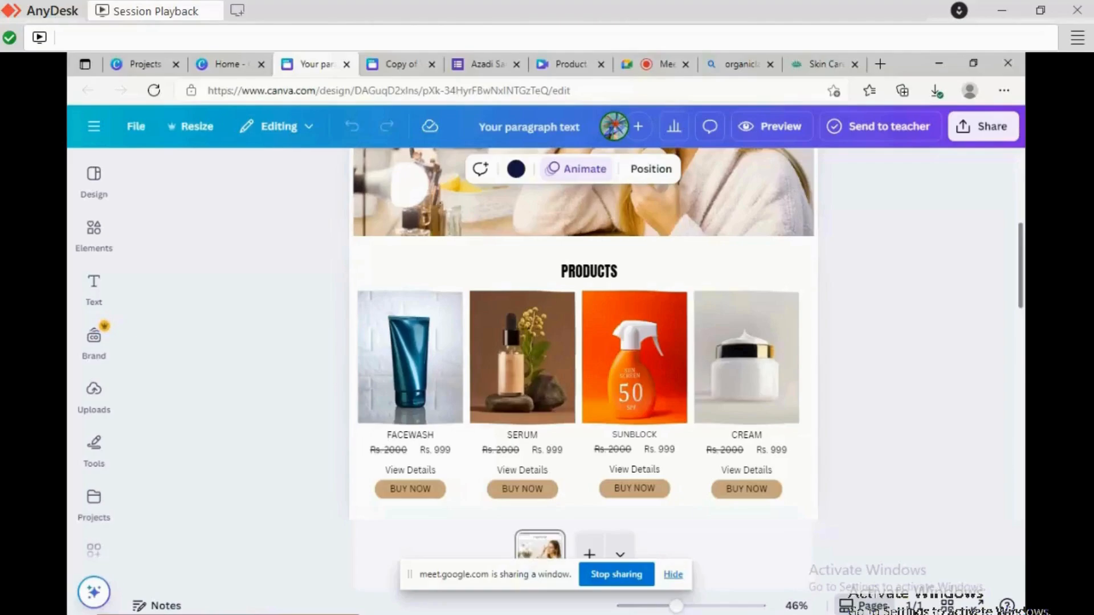
Examine the page from the shipping banner and hero image through the four product cards to the blank section below.
scroll(584, 342, up, 5)
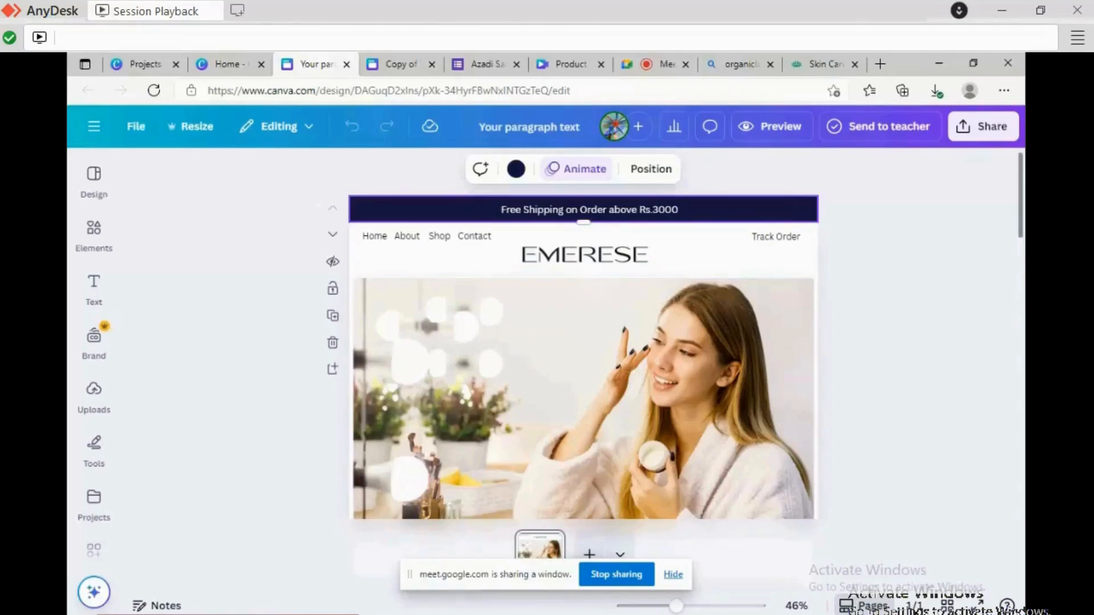
scroll(583, 365, down, 5)
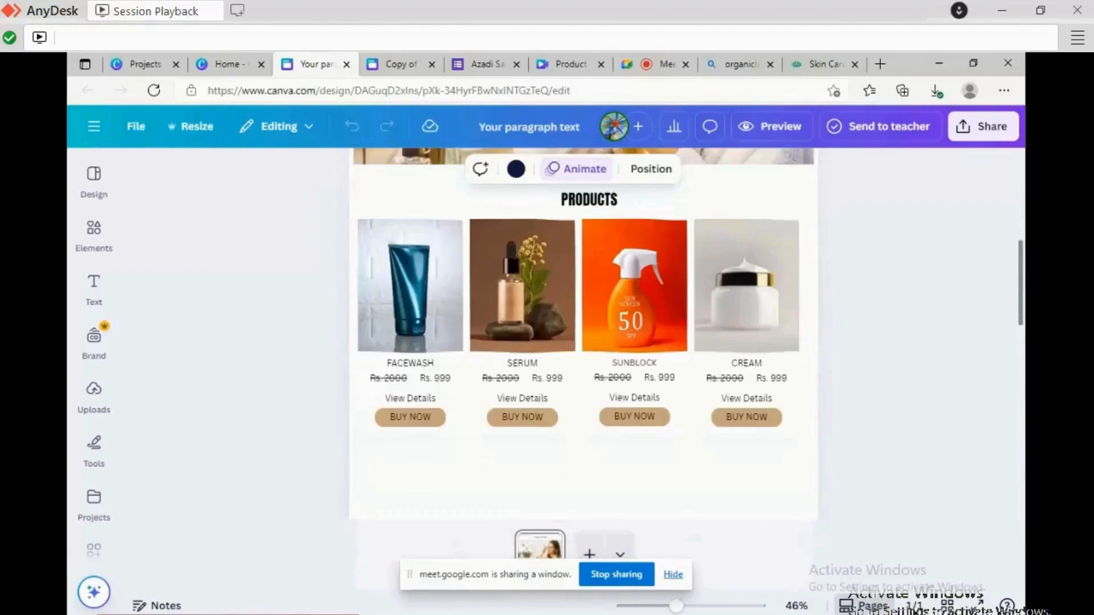
scroll(584, 292, up, 1)
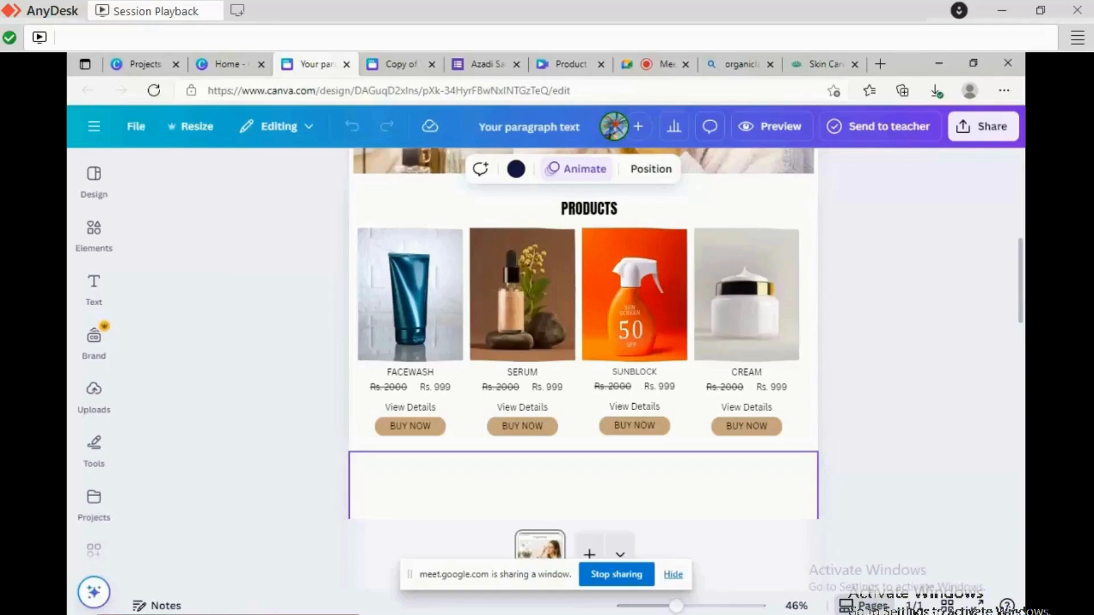
scroll(584, 334, up, 2)
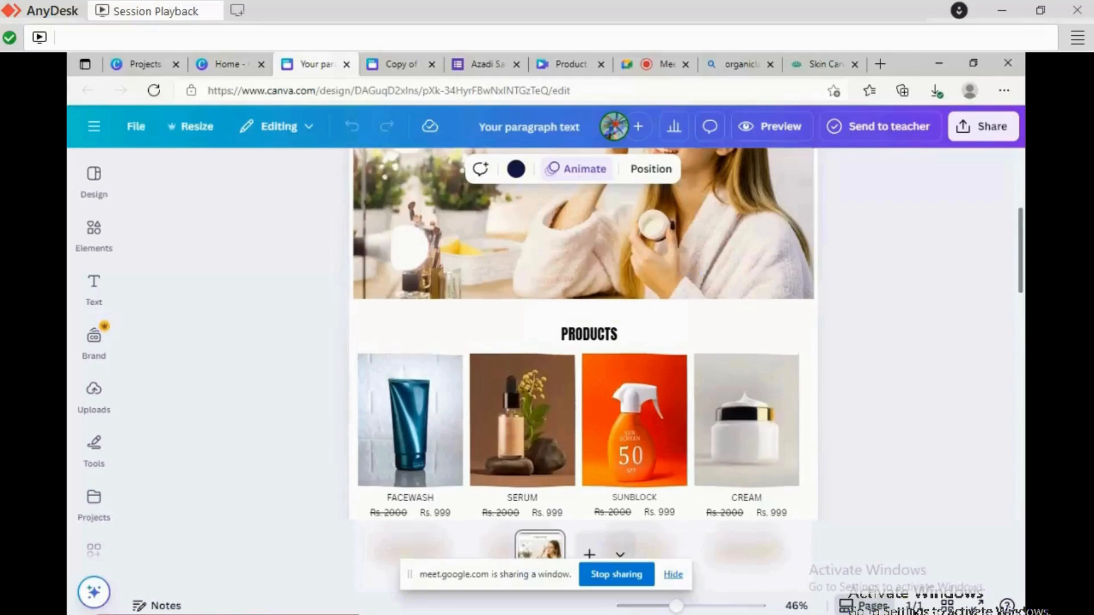
scroll(584, 333, down, 1)
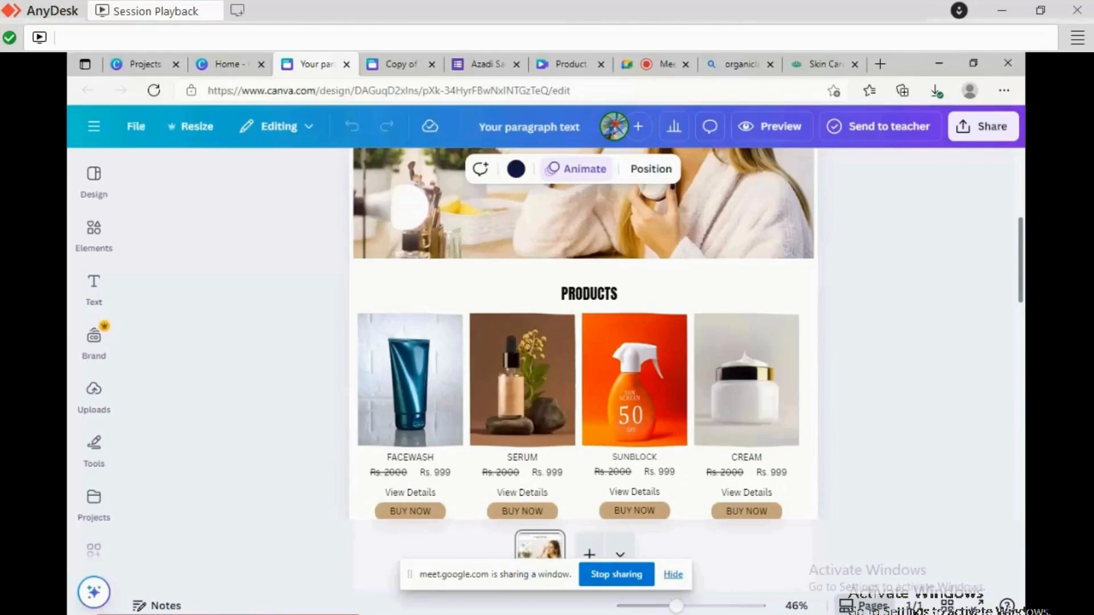
scroll(584, 333, down, 1)
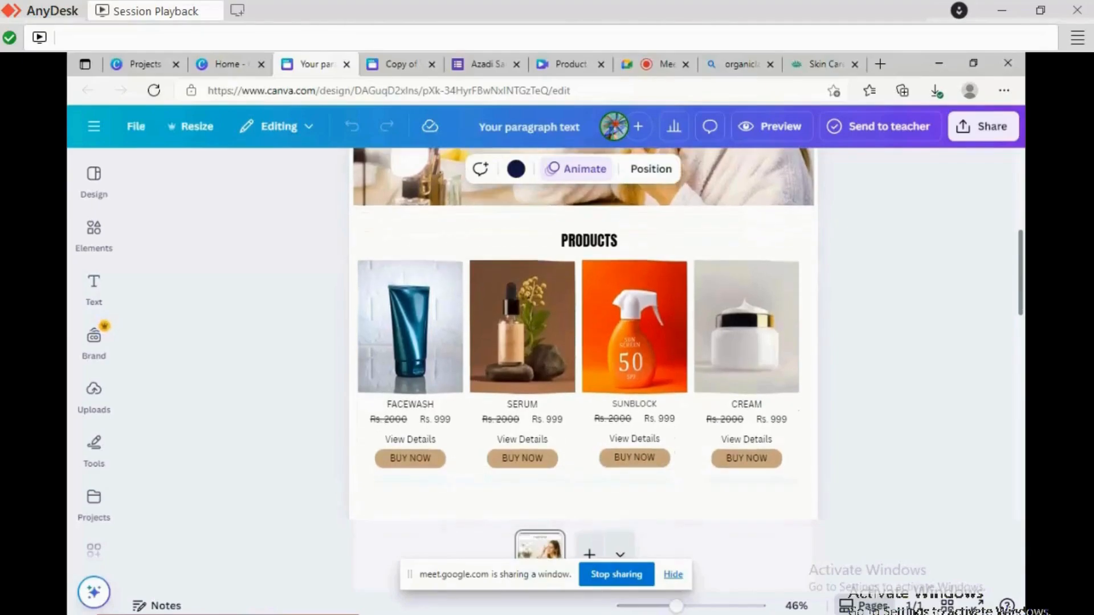
scroll(583, 309, down, 1)
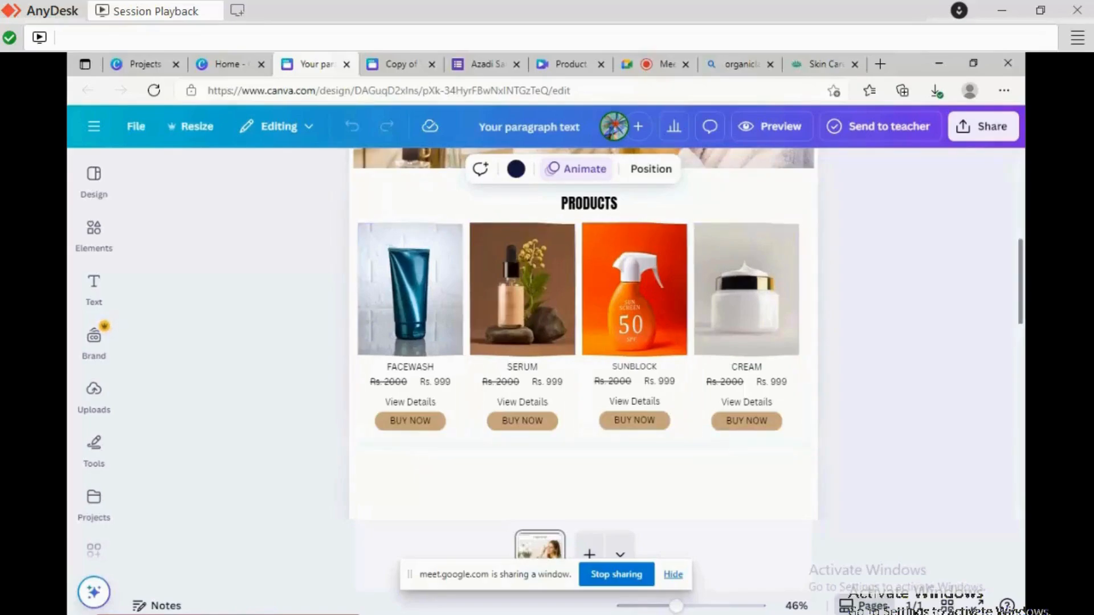
scroll(584, 297, down, 2)
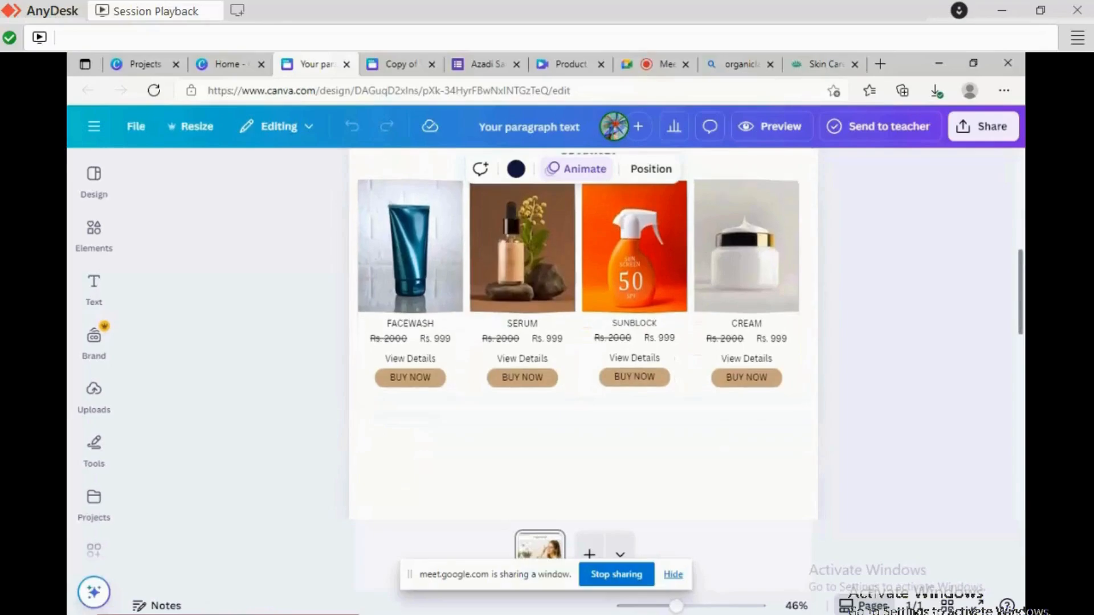
scroll(584, 296, down, 3)
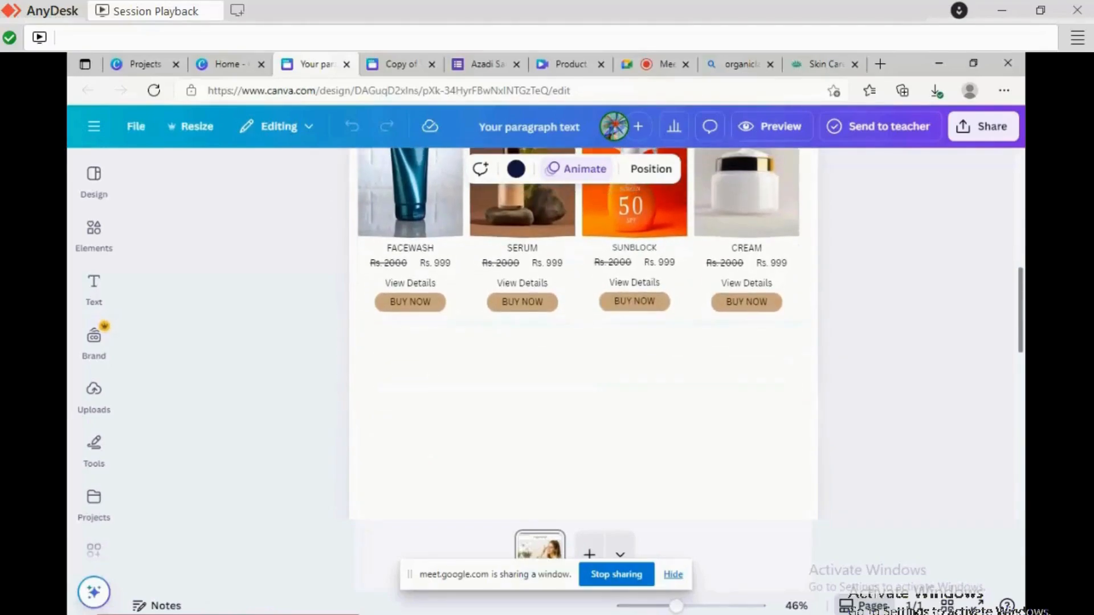
Compare the blank section below the product cards with the second product row in the copied design.
click(584, 423)
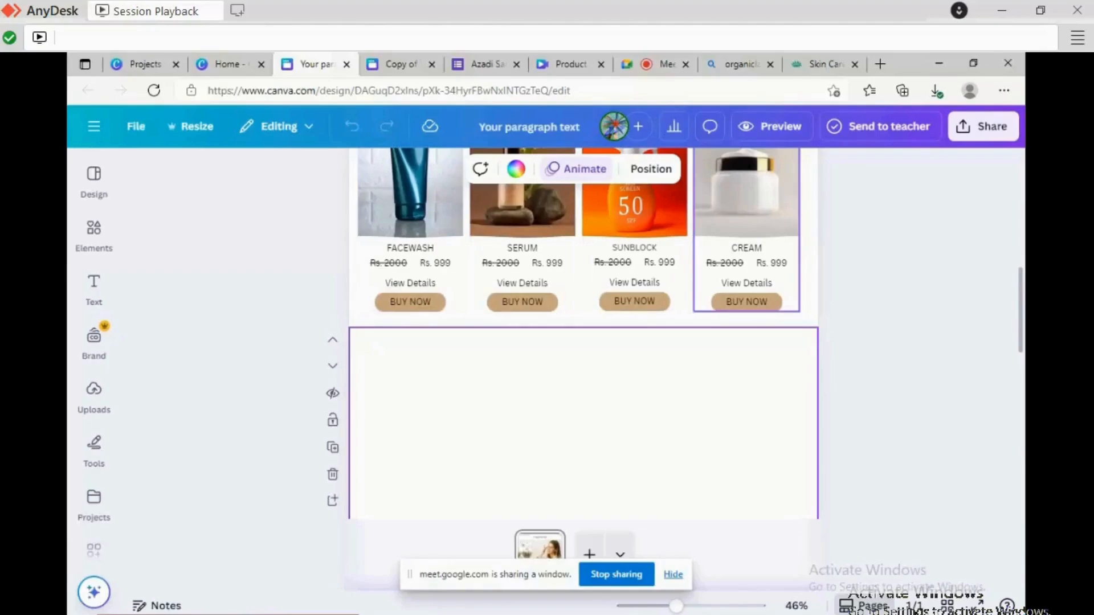
scroll(585, 370, up, 1)
scroll(585, 370, up, 3)
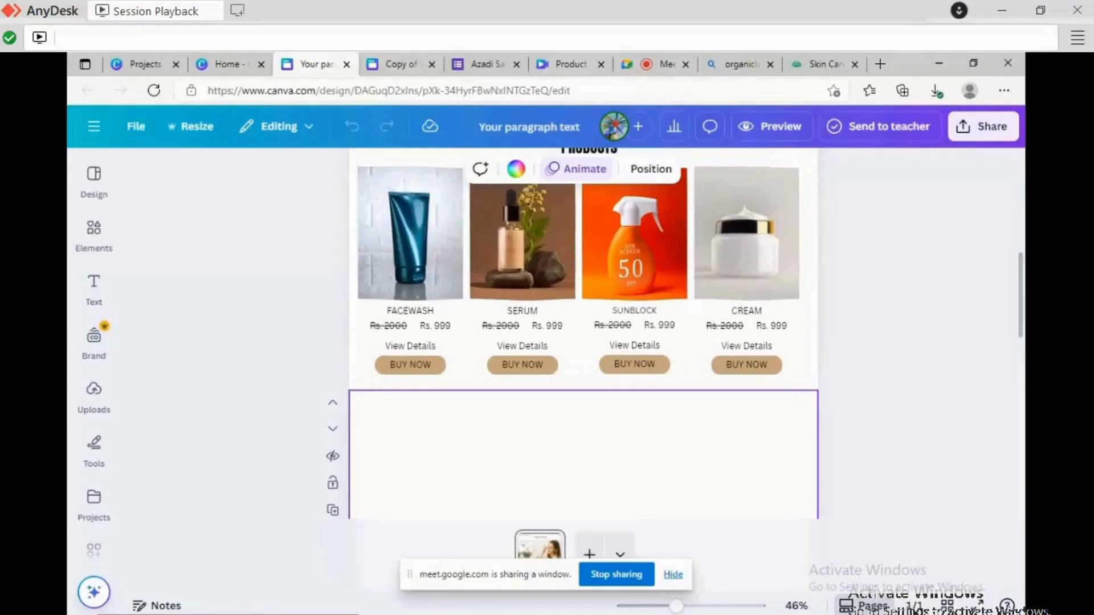
key(ctrl+Tab)
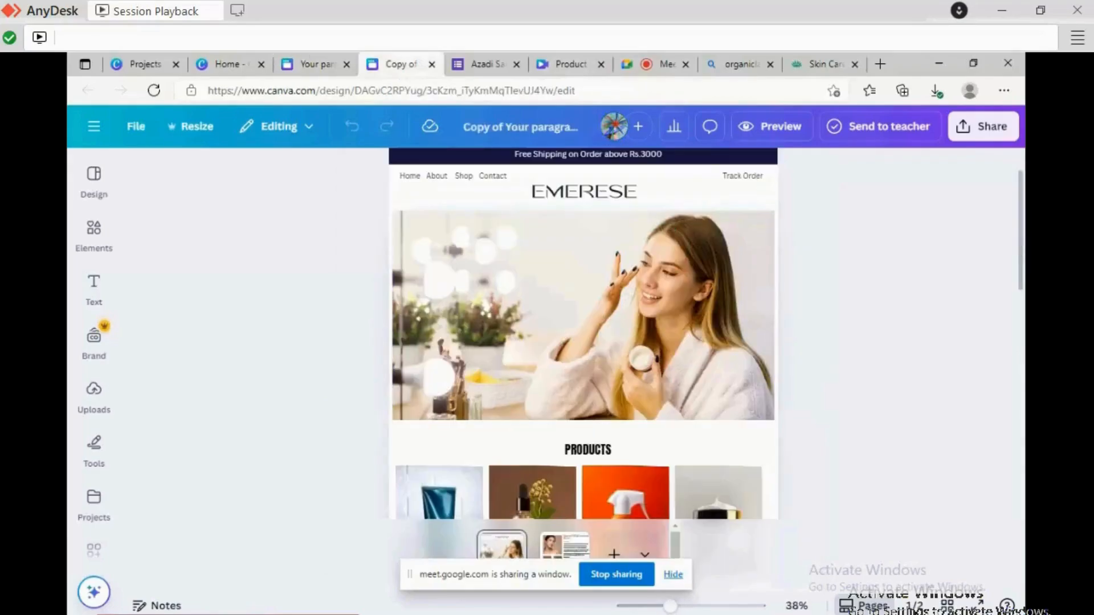
scroll(584, 336, down, 5)
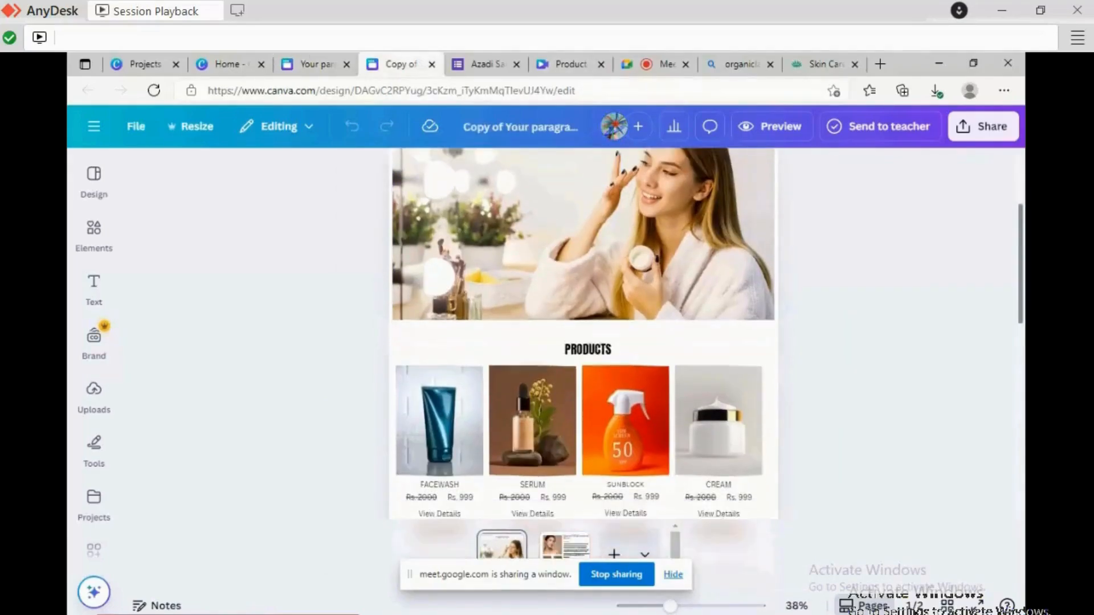
scroll(584, 337, down, 5)
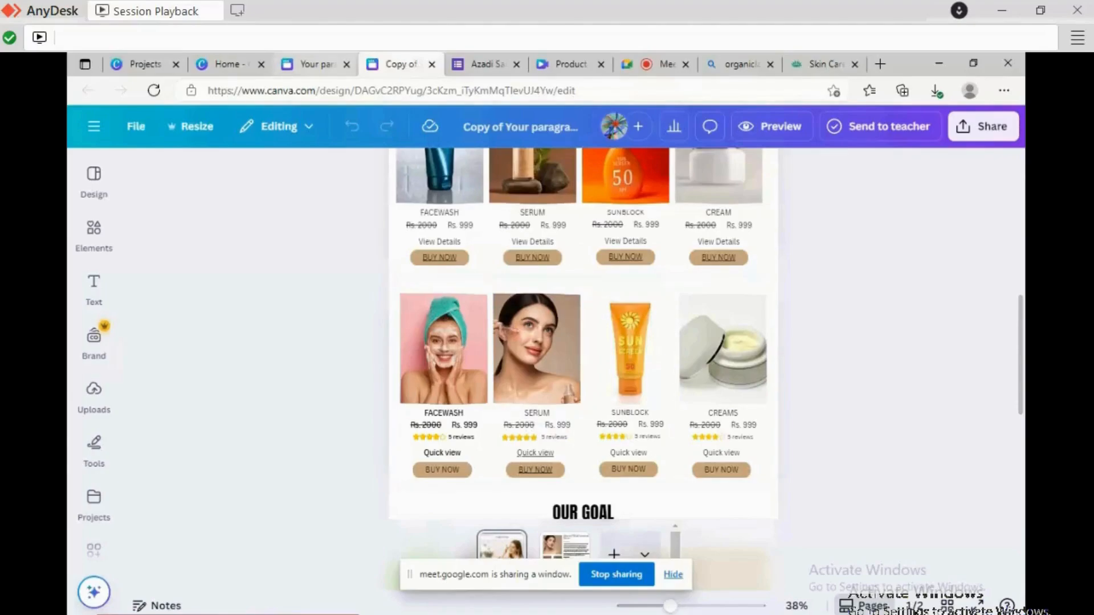
Return to the "Your paragraph text" design and copy the FACEWASH, SERUM, SUNBLOCK and CREAM cards together.
click(317, 64)
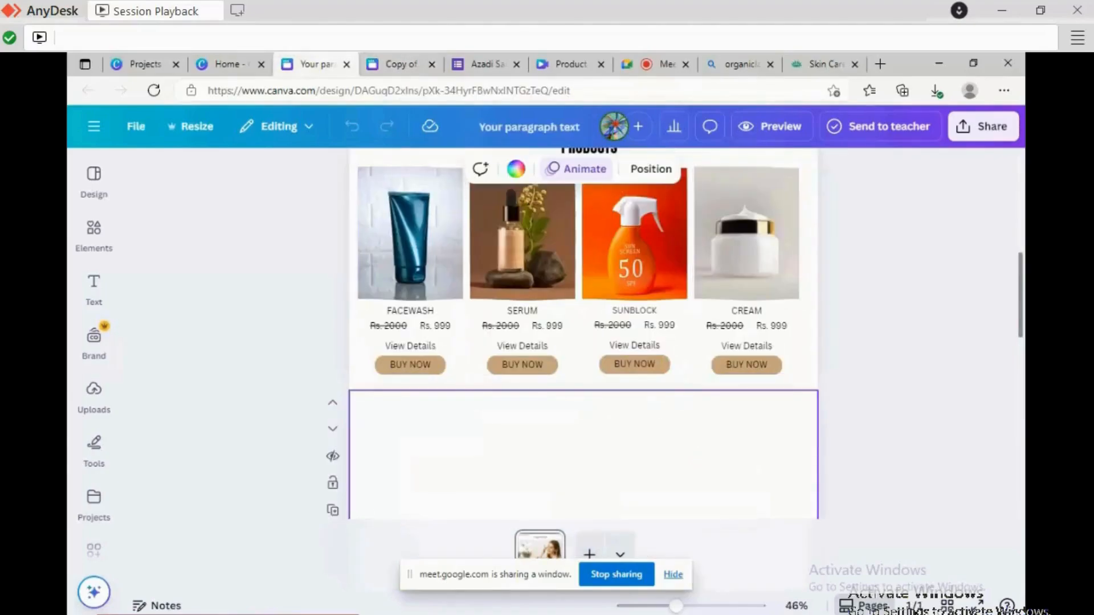
scroll(581, 330, up, 1)
scroll(581, 330, up, 3)
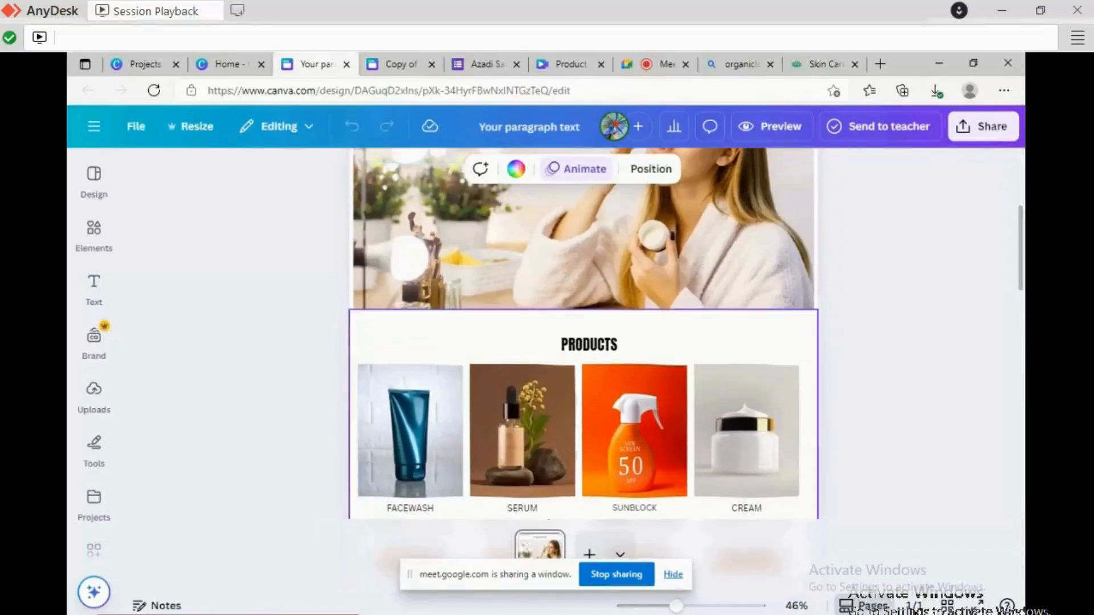
drag(359, 360, 752, 513)
scroll(583, 365, down, 3)
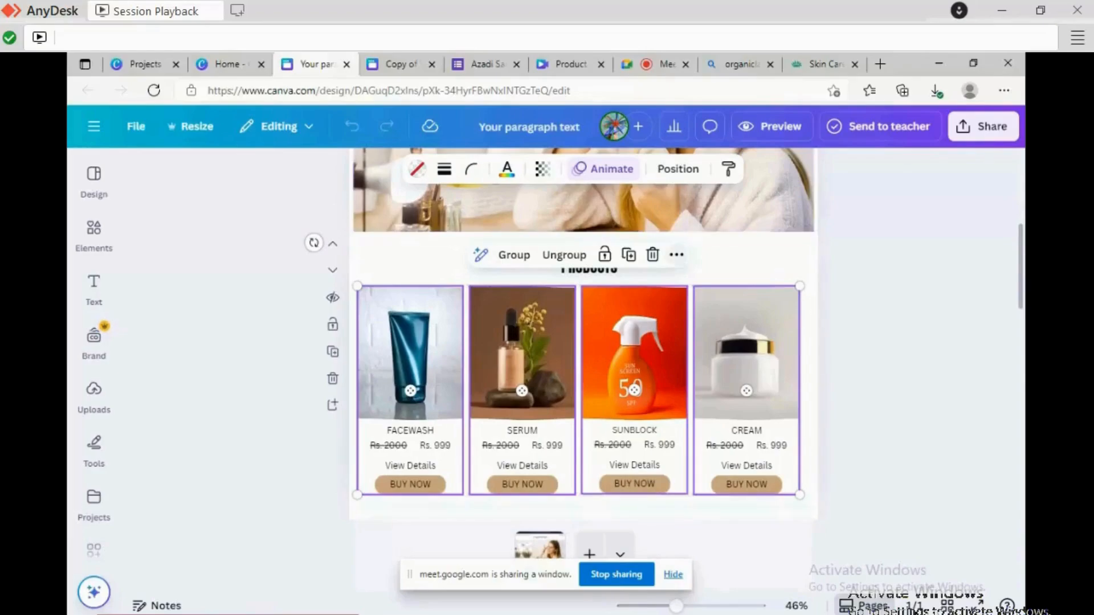
click(676, 254)
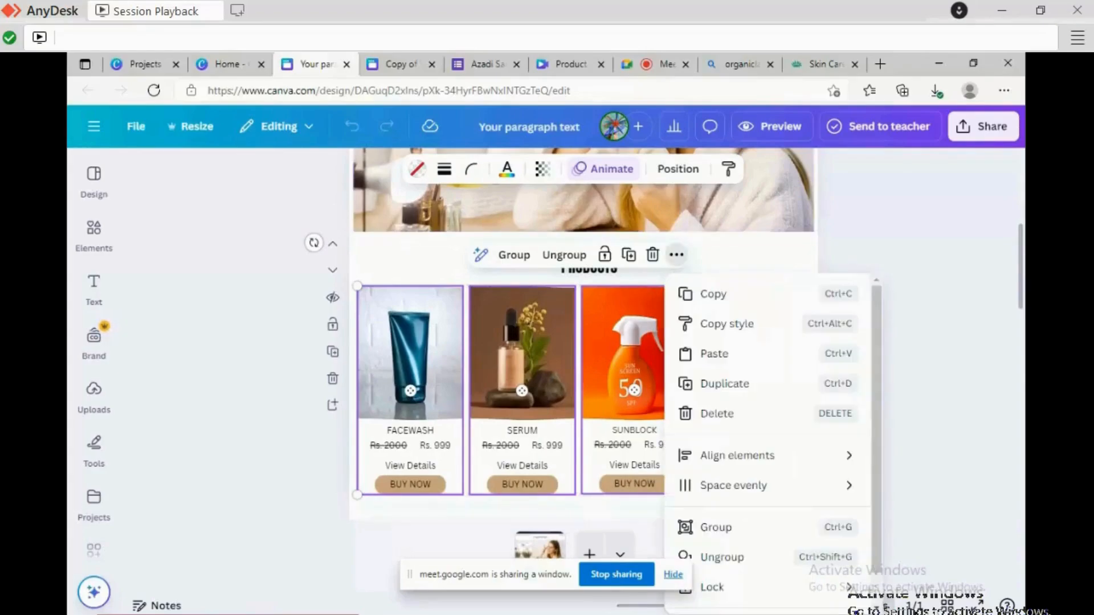
click(714, 294)
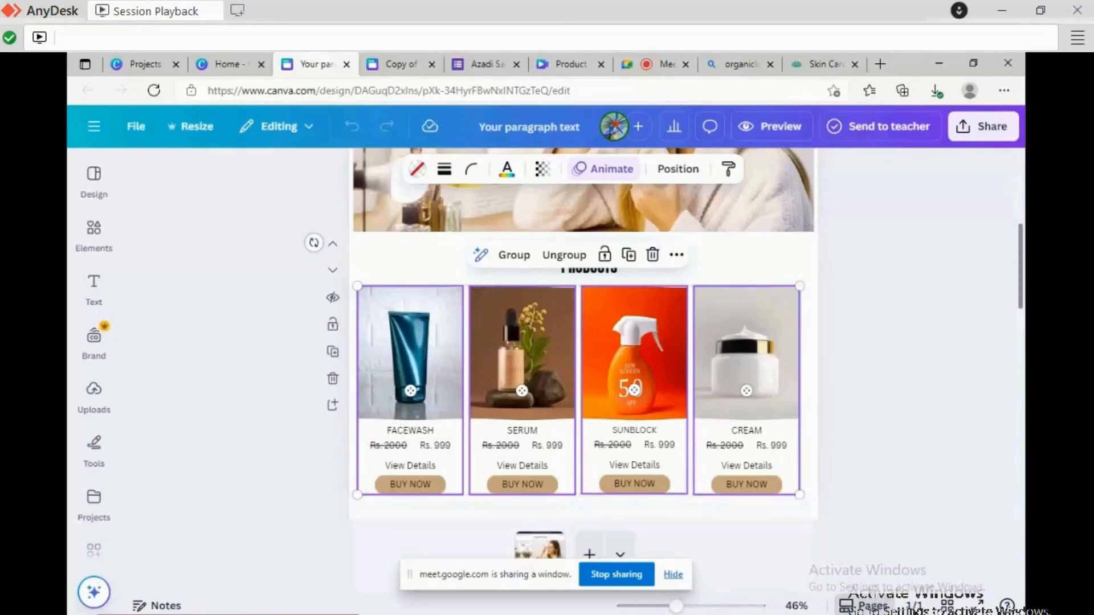
Paste the four product cards into the blank section below the PRODUCTS row and deselect them.
scroll(583, 322, down, 3)
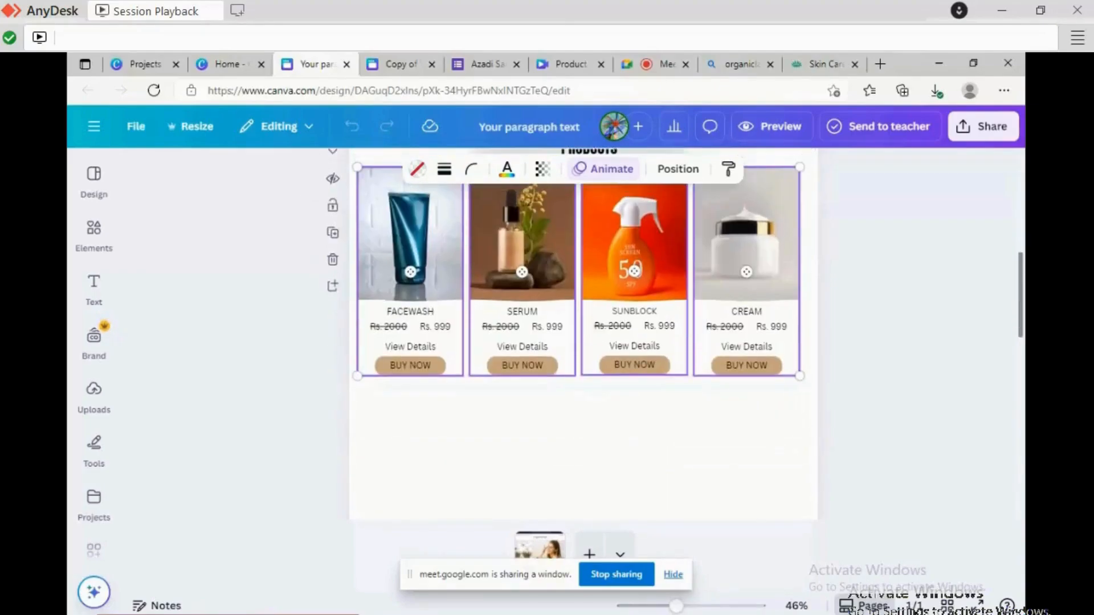
scroll(583, 322, down, 2)
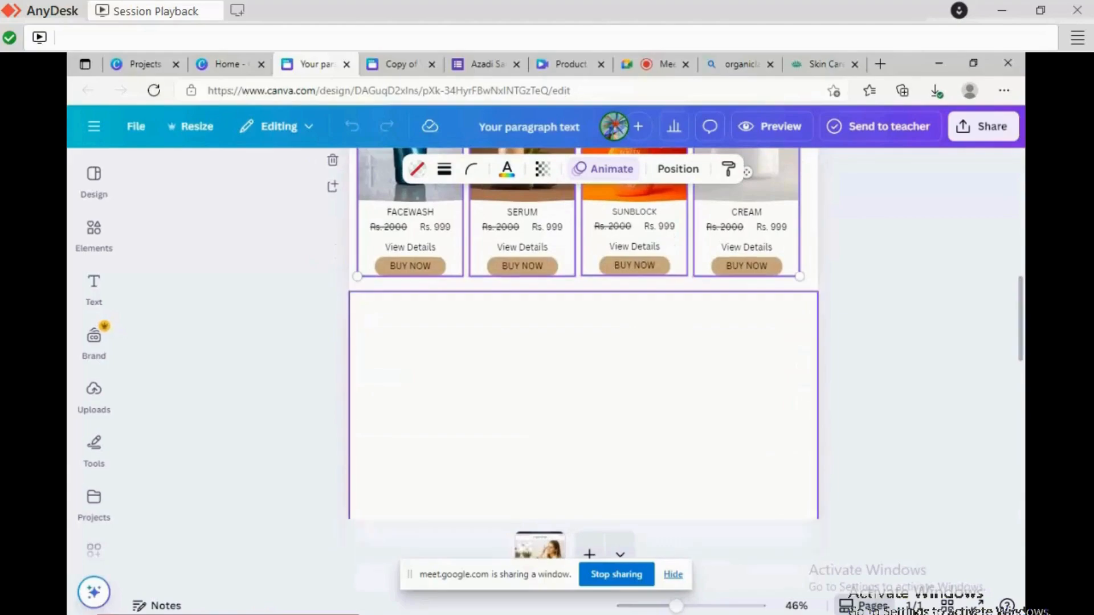
click(583, 393)
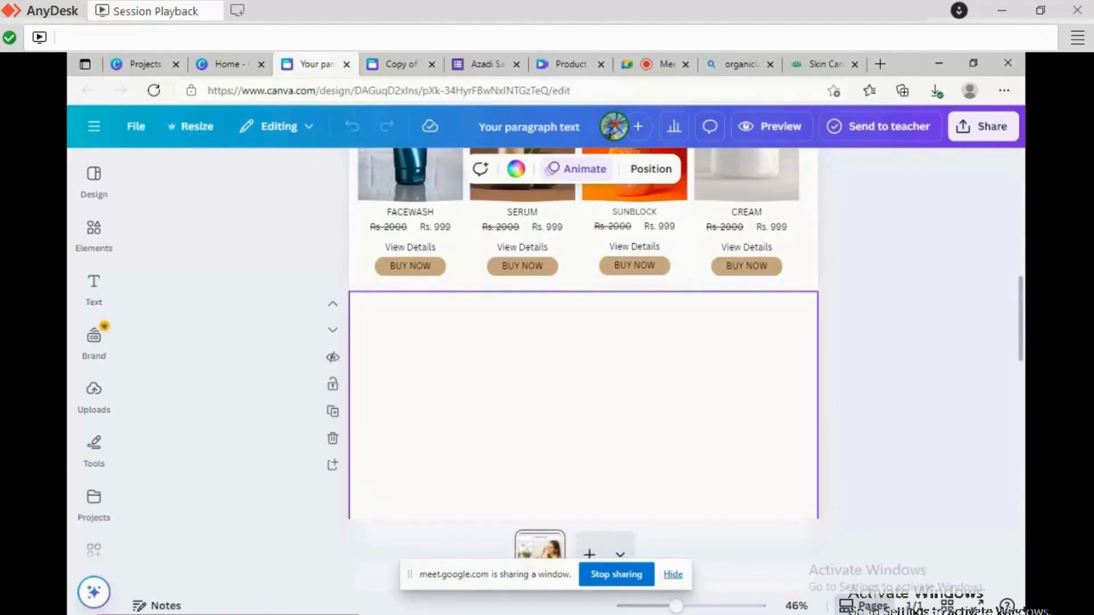
key(ctrl+v)
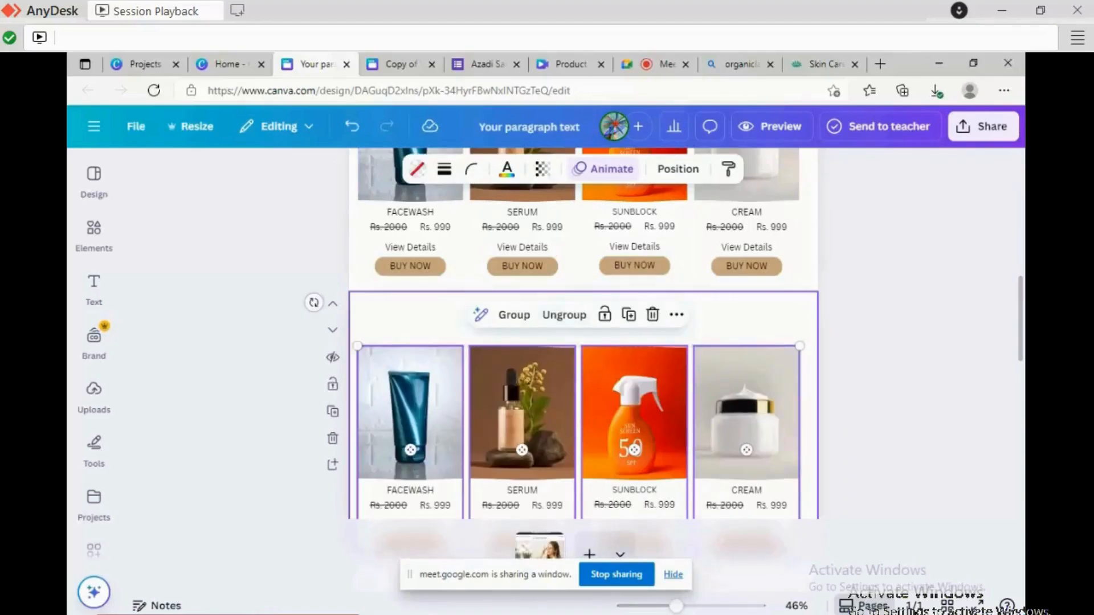
key(Escape)
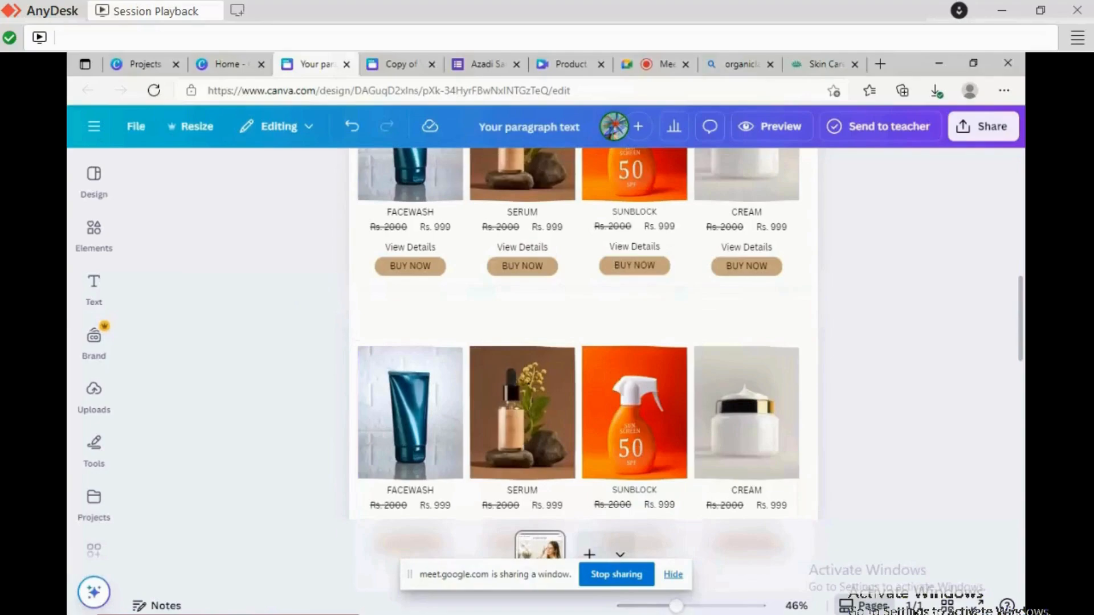
Ungroup the FACEWASH card in the second product row into its separate elements and clear the selection.
scroll(575, 342, down, 1)
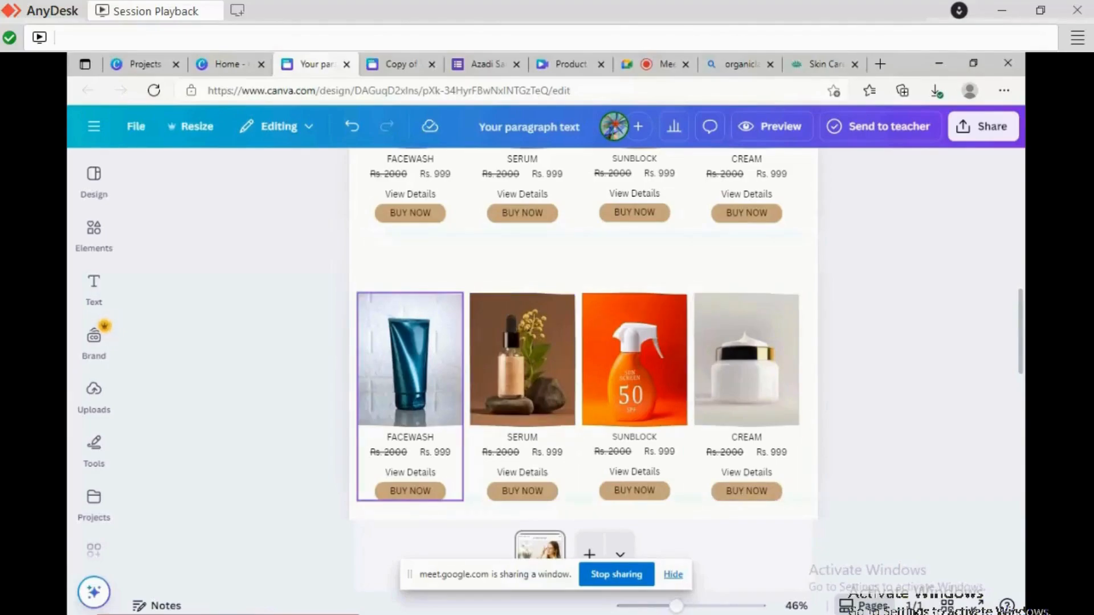
click(410, 398)
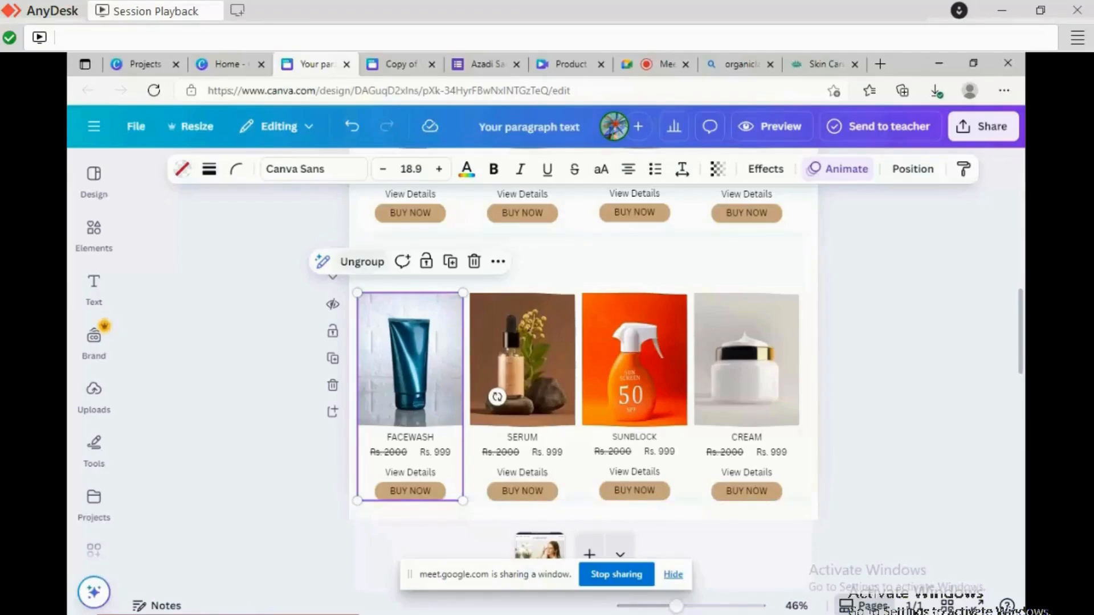
key(ctrl+shift+g)
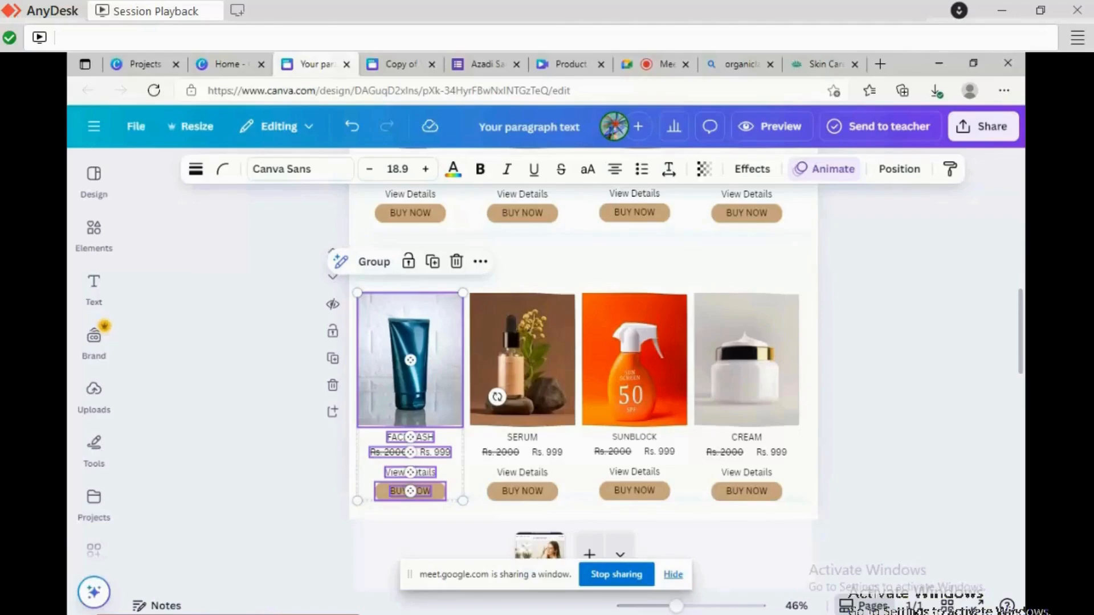
key(Escape)
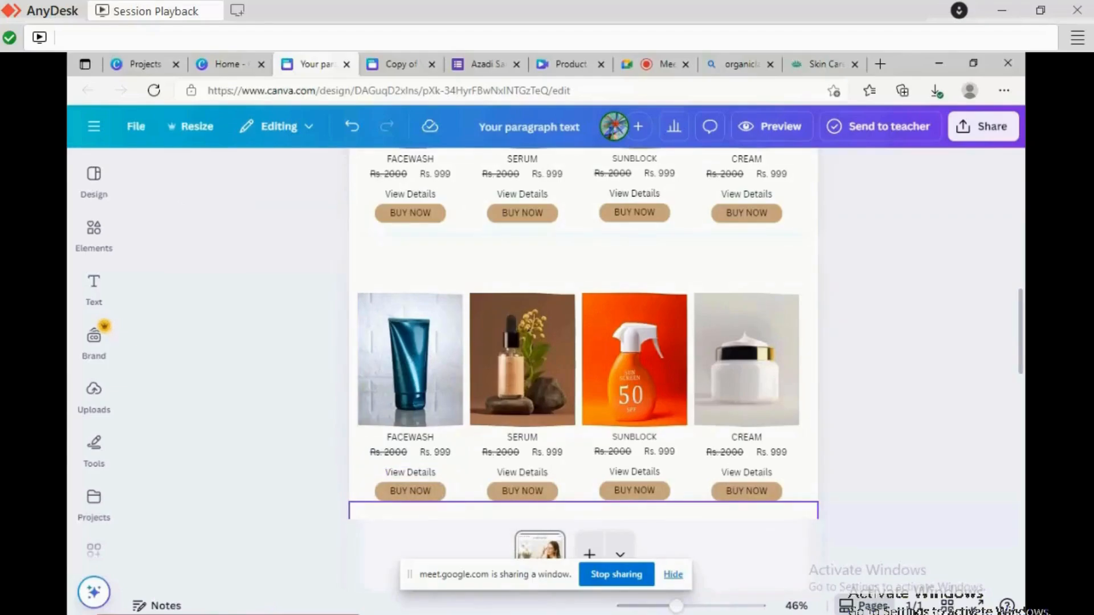
Extend the lower edge of the second product row's section to leave blank space below the BUY NOW buttons.
click(522, 376)
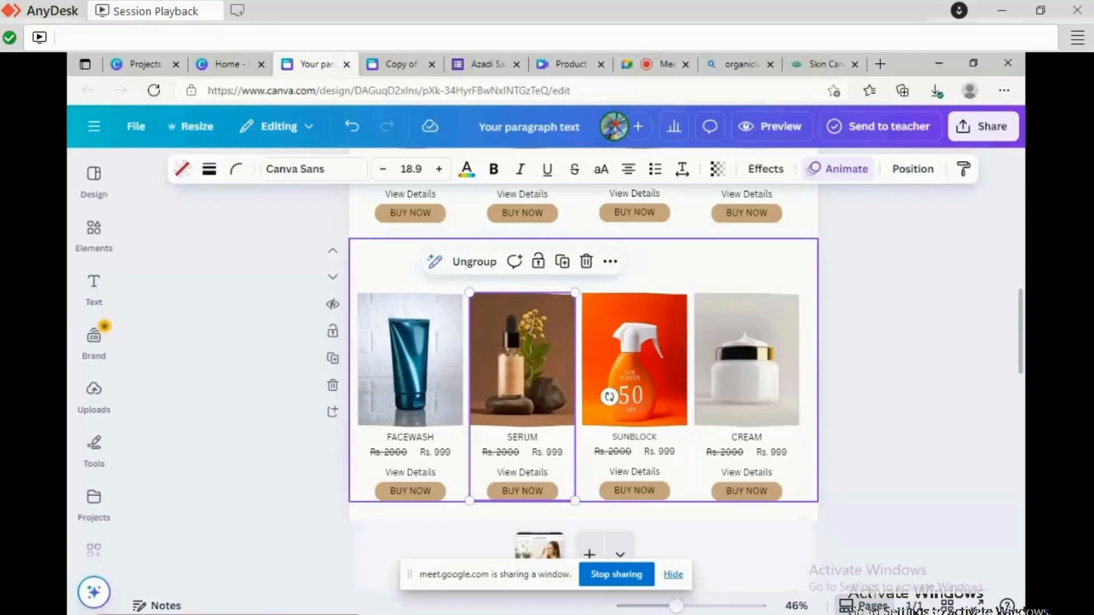
click(747, 265)
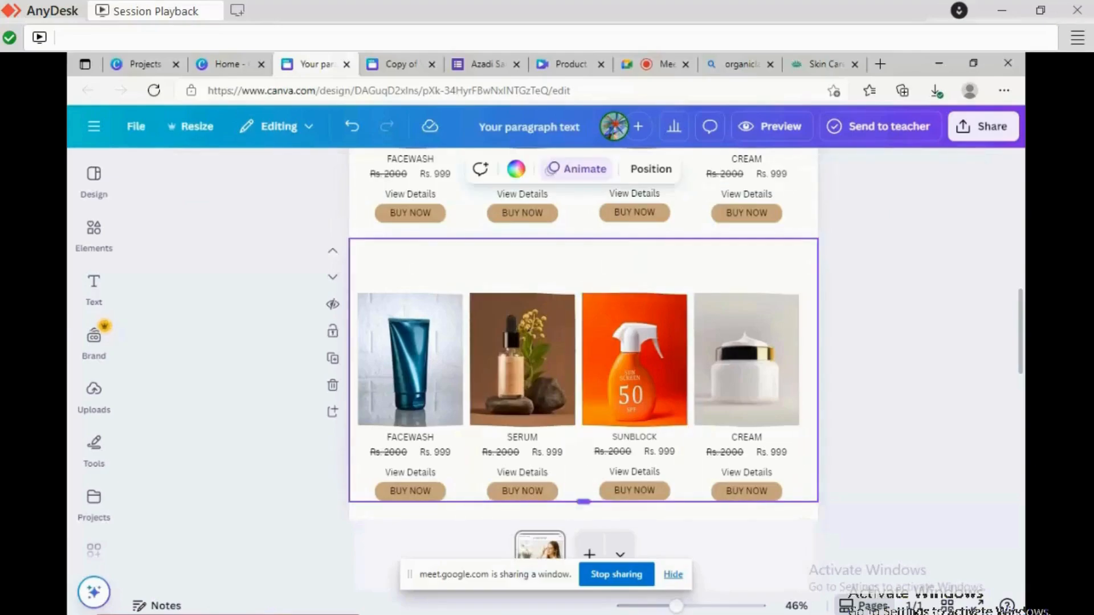
drag(583, 501, 583, 519)
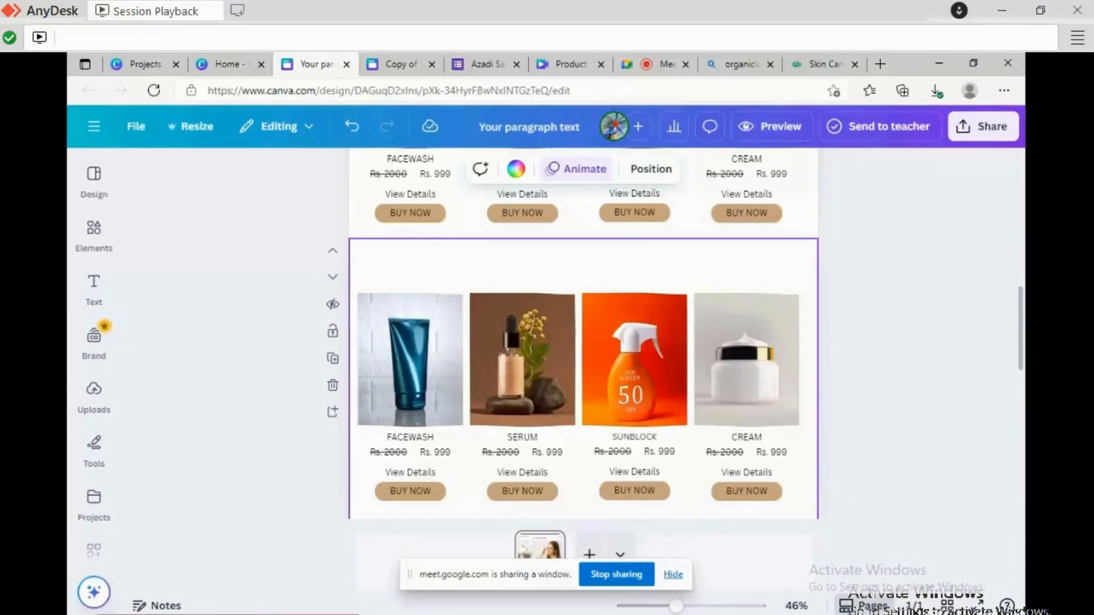
Group View Details with the BUY NOW button in the second-row FACEWASH card and move the group down slightly to open a gap.
scroll(583, 342, down, 2)
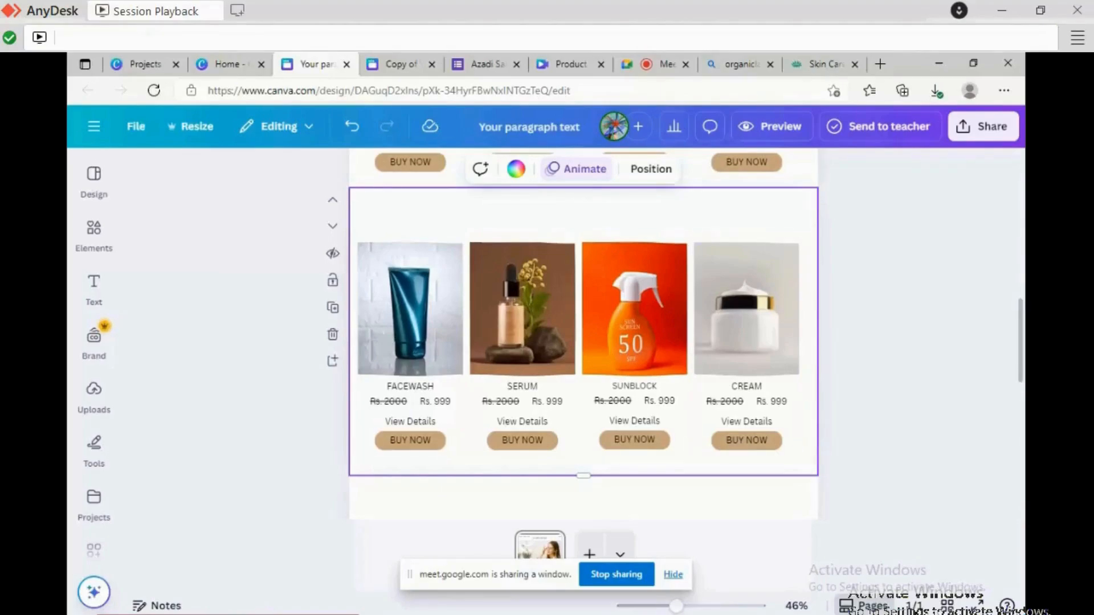
drag(378, 411, 448, 452)
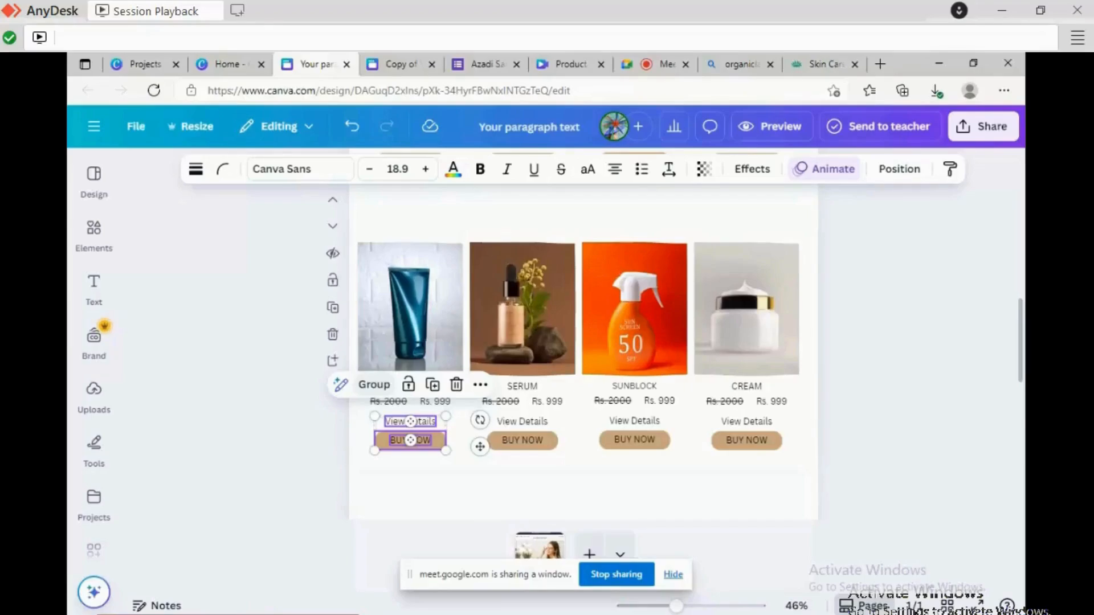
key(ctrl+g)
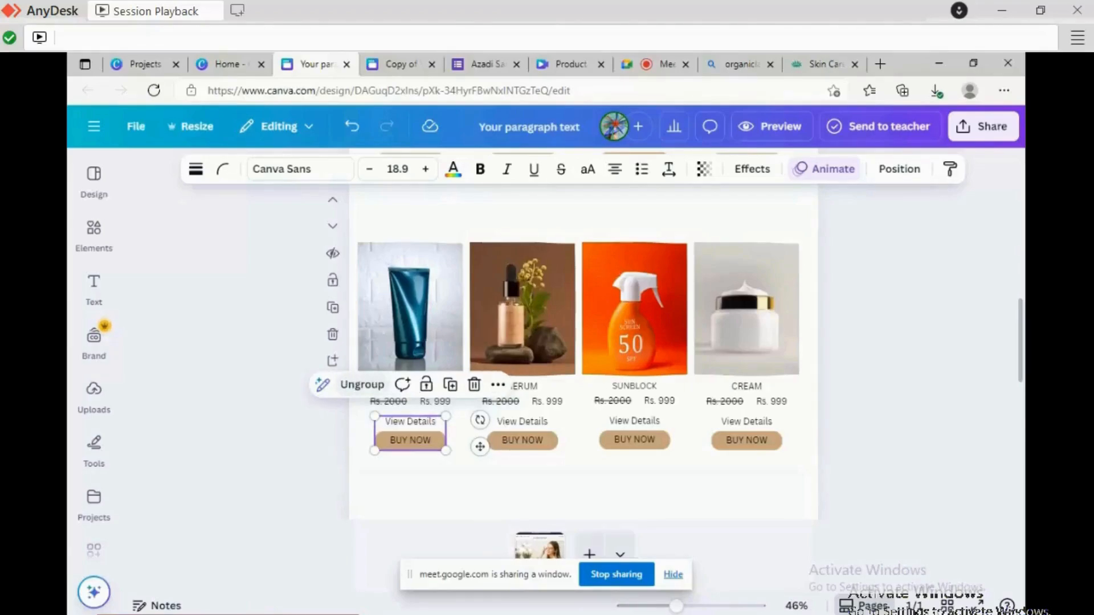
mouse_move(410, 440)
mouse_down()
mouse_move(410, 488)
mouse_move(410, 454)
mouse_up()
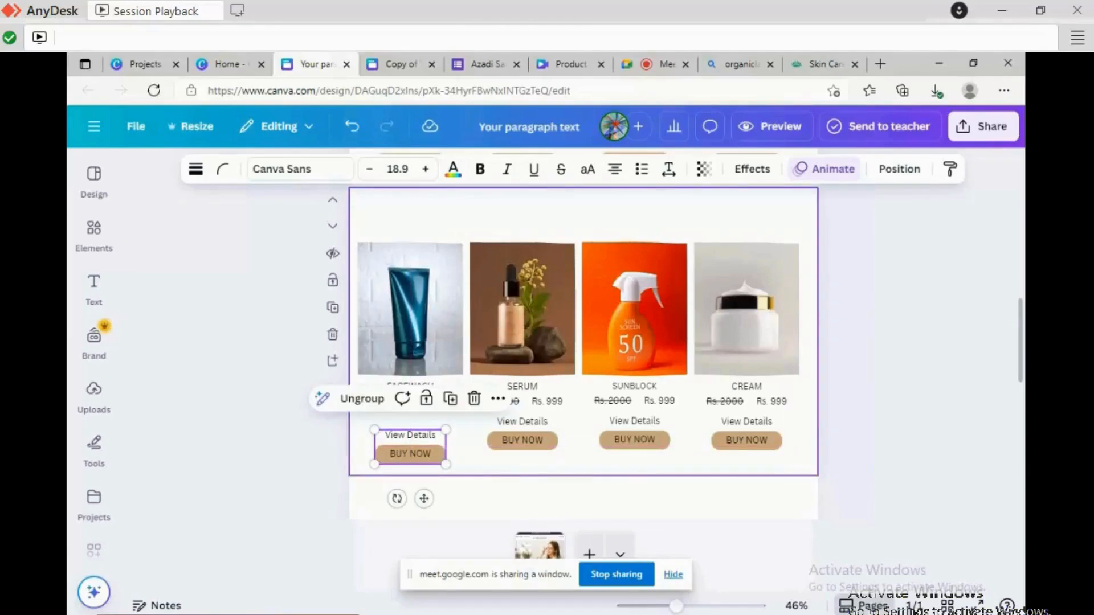
key(Escape)
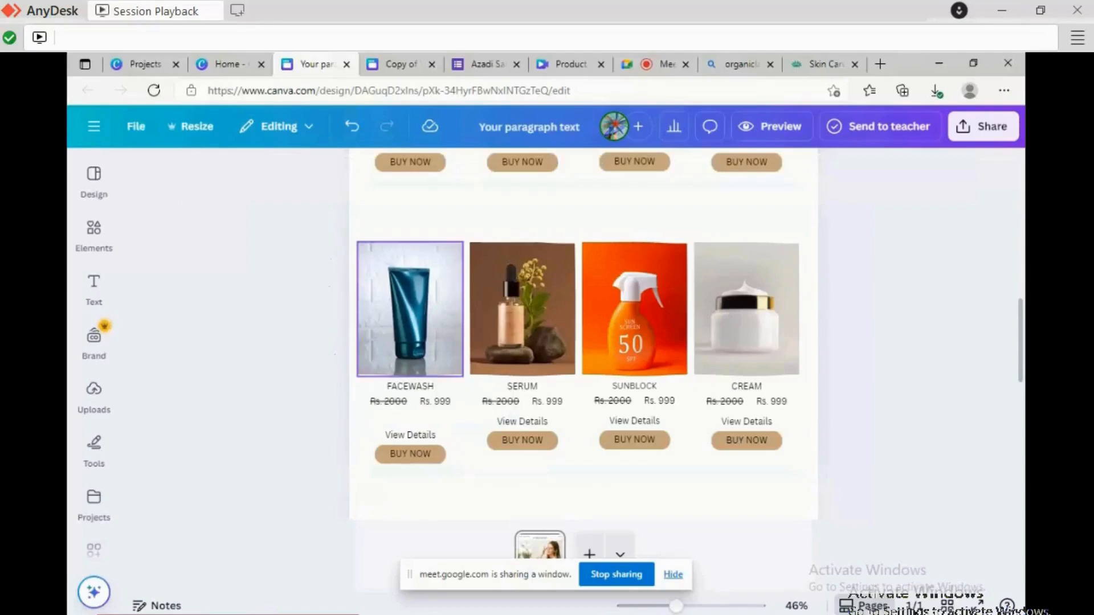
Search the elements for "5 stars review" and add the solid yellow five-star graphic to the design.
scroll(582, 308, down, 1)
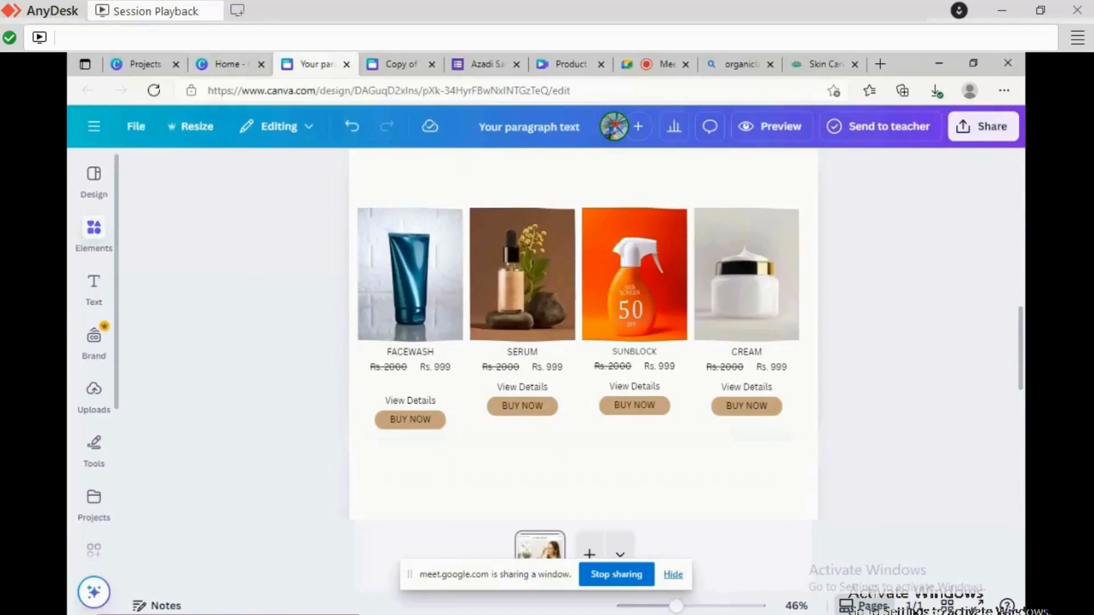
click(94, 228)
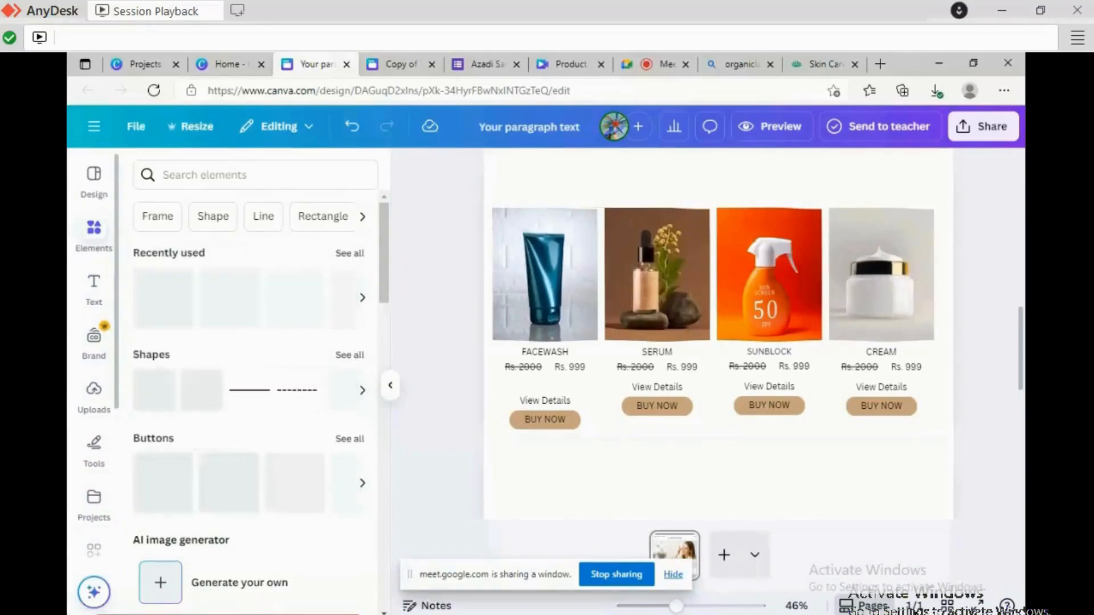
click(204, 175)
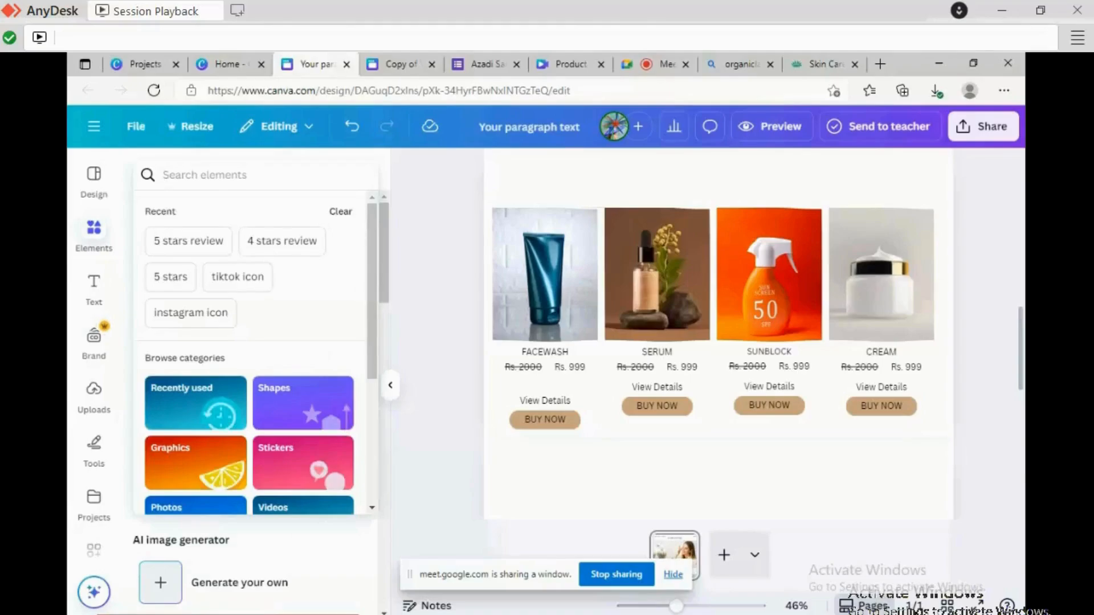
text(5 star)
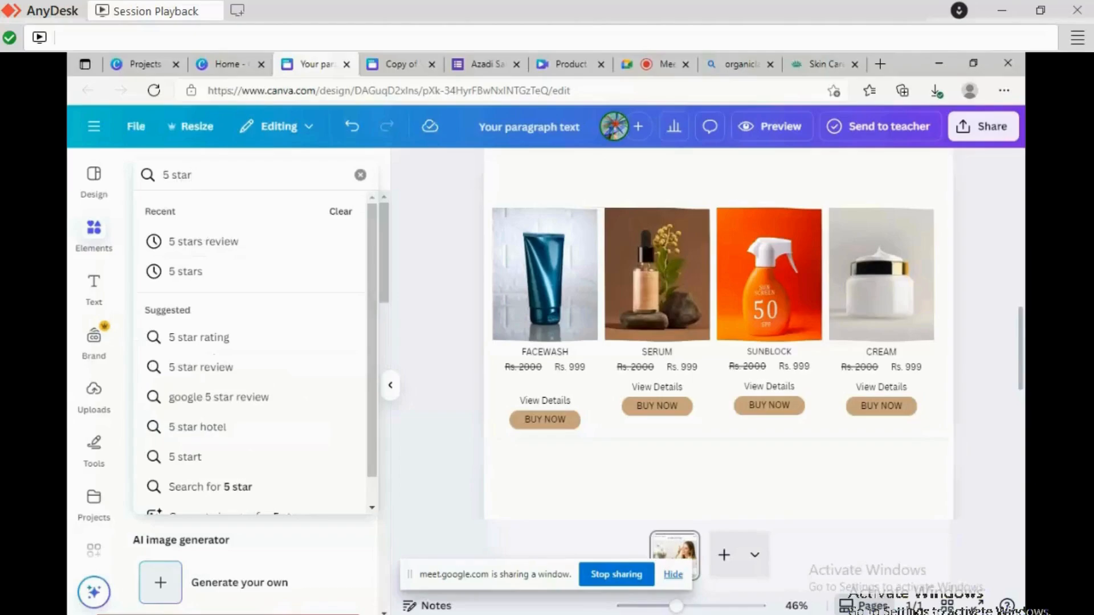
key(Down)
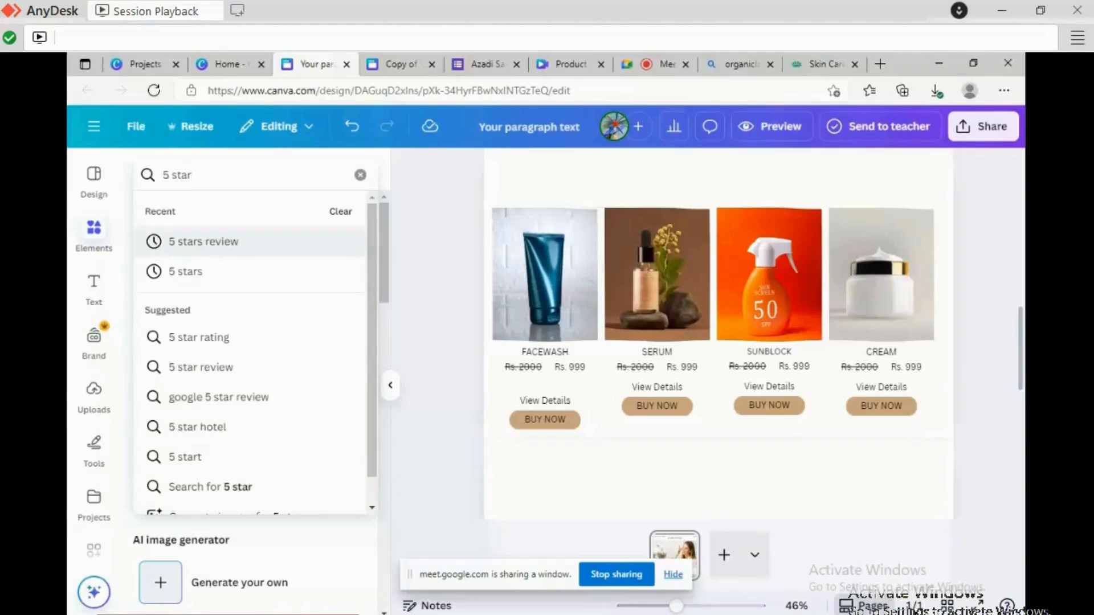
key(Return)
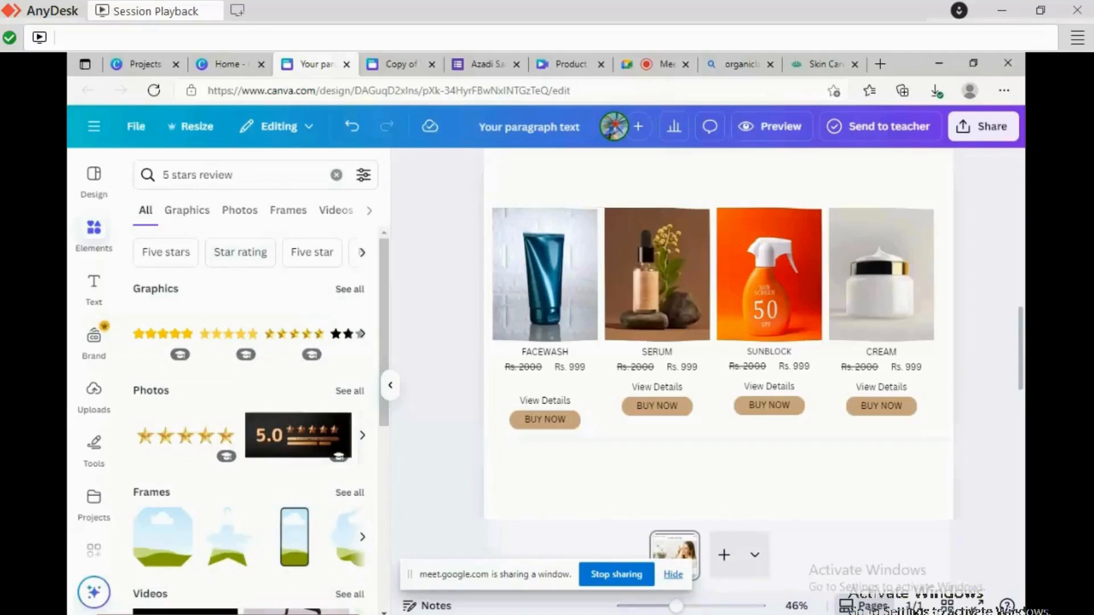
click(349, 289)
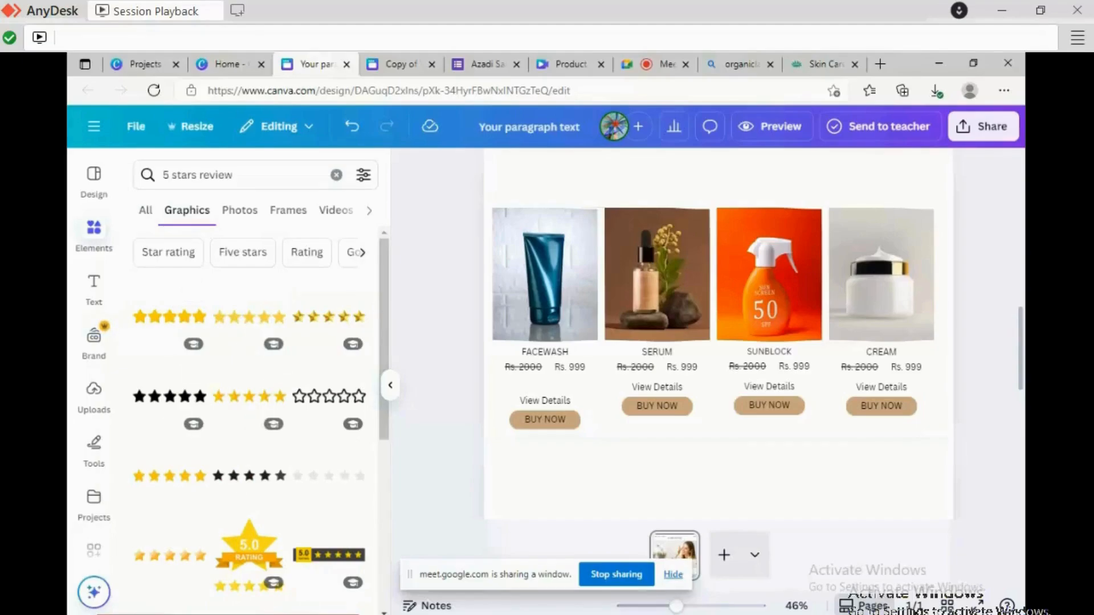
click(170, 317)
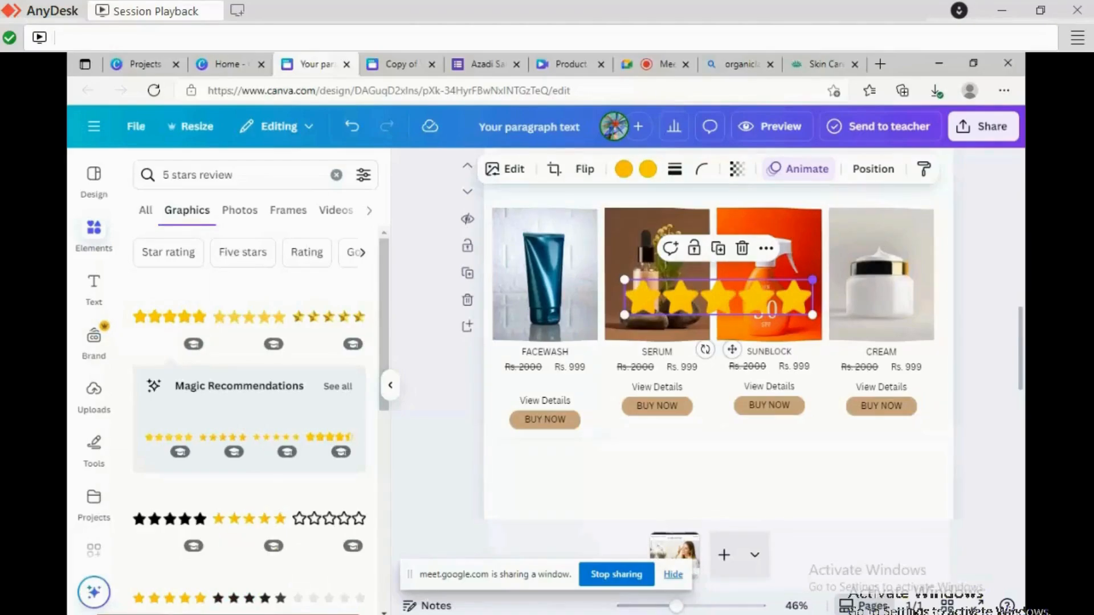
Shrink the five-star graphic and place it under the struck-through price in the second-row FACEWASH card.
drag(812, 279, 531, 382)
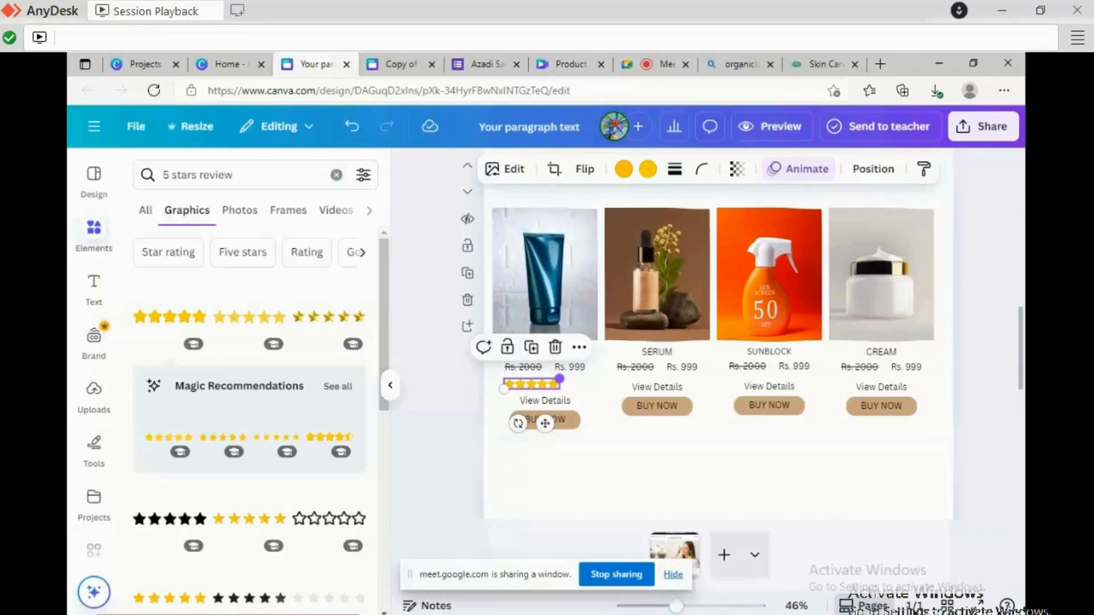
drag(560, 379, 555, 379)
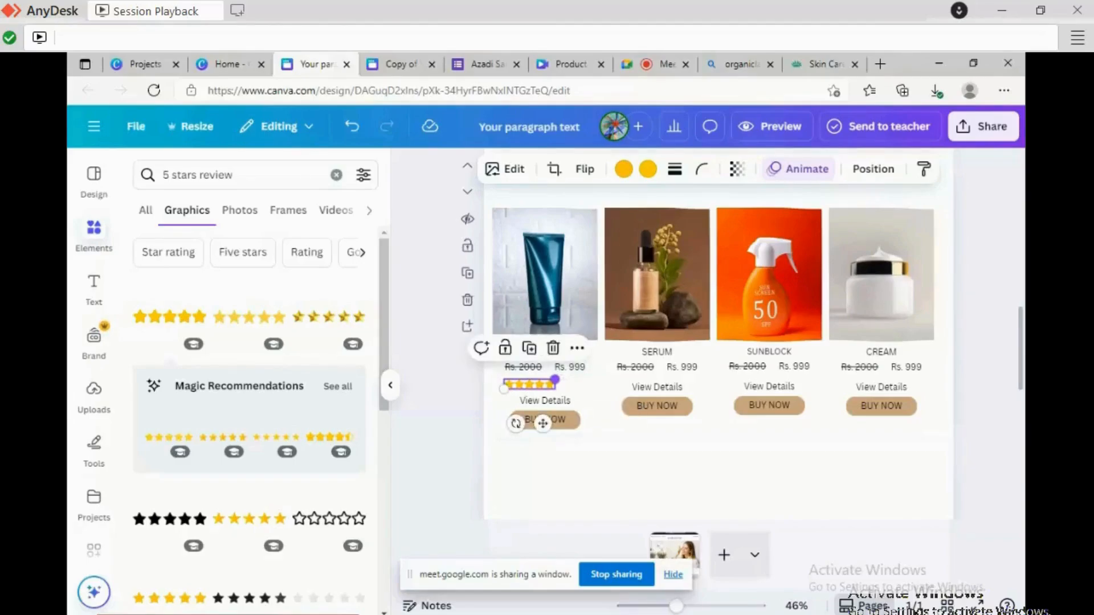
drag(543, 423, 542, 420)
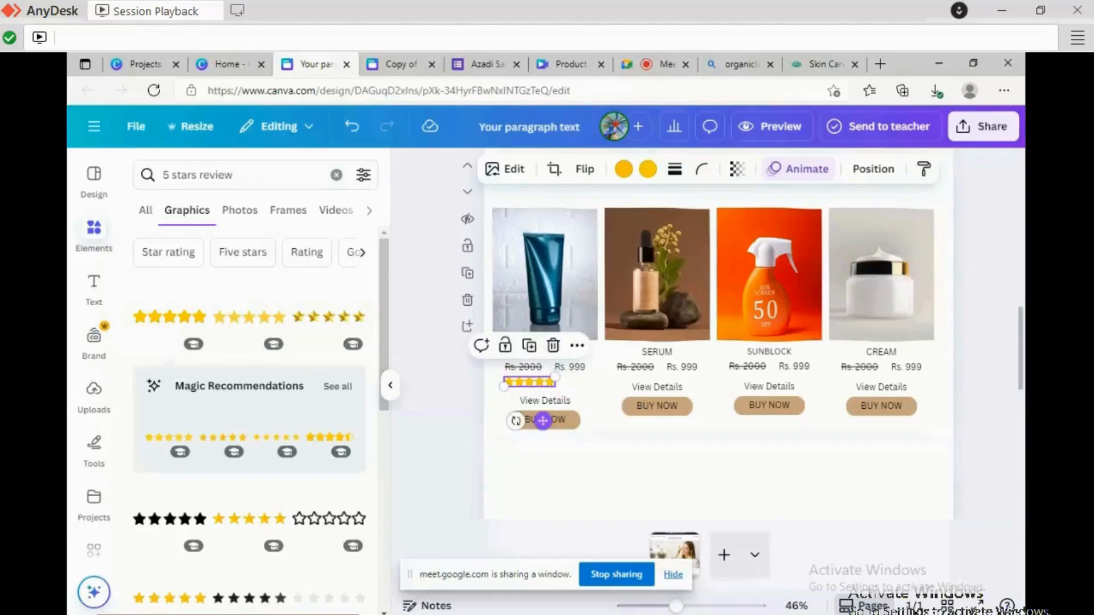
key(Escape)
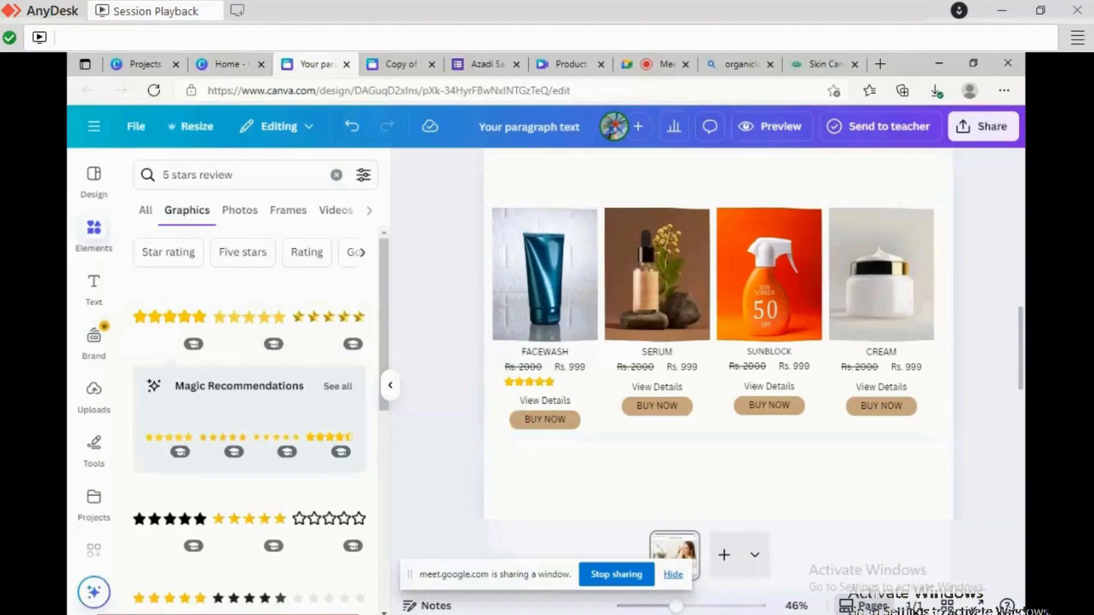
Add a text box and replace its placeholder text with "36 reviews".
click(94, 281)
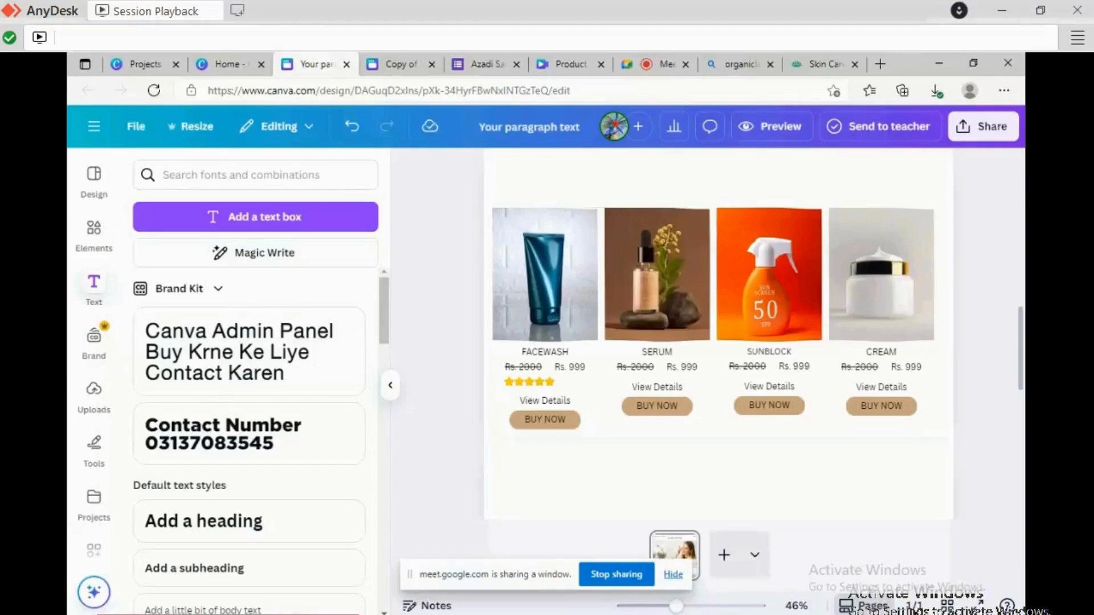
click(255, 217)
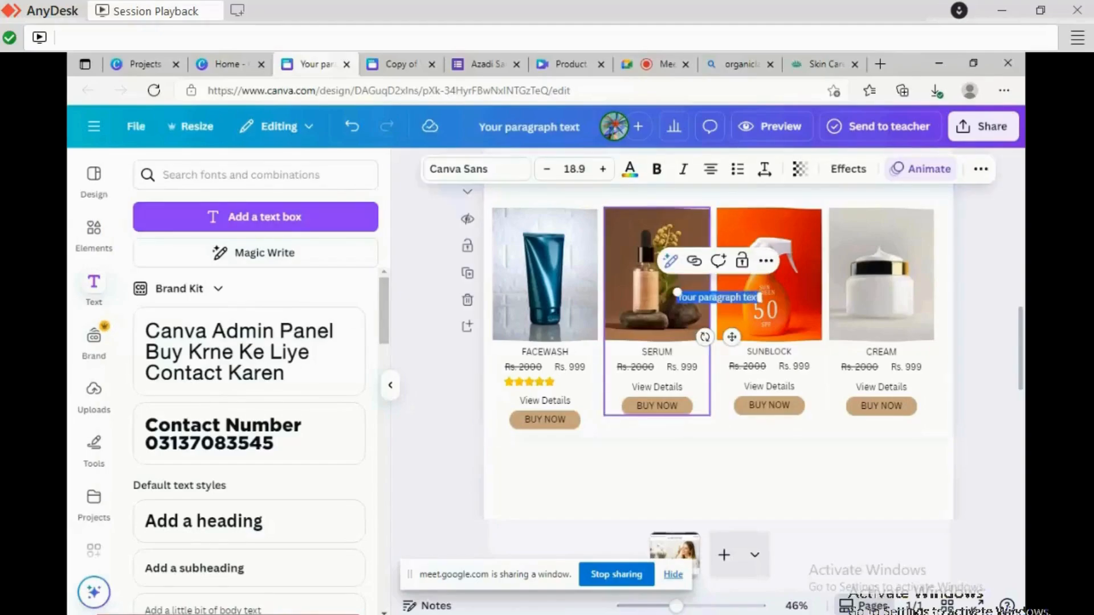
key(BackSpace)
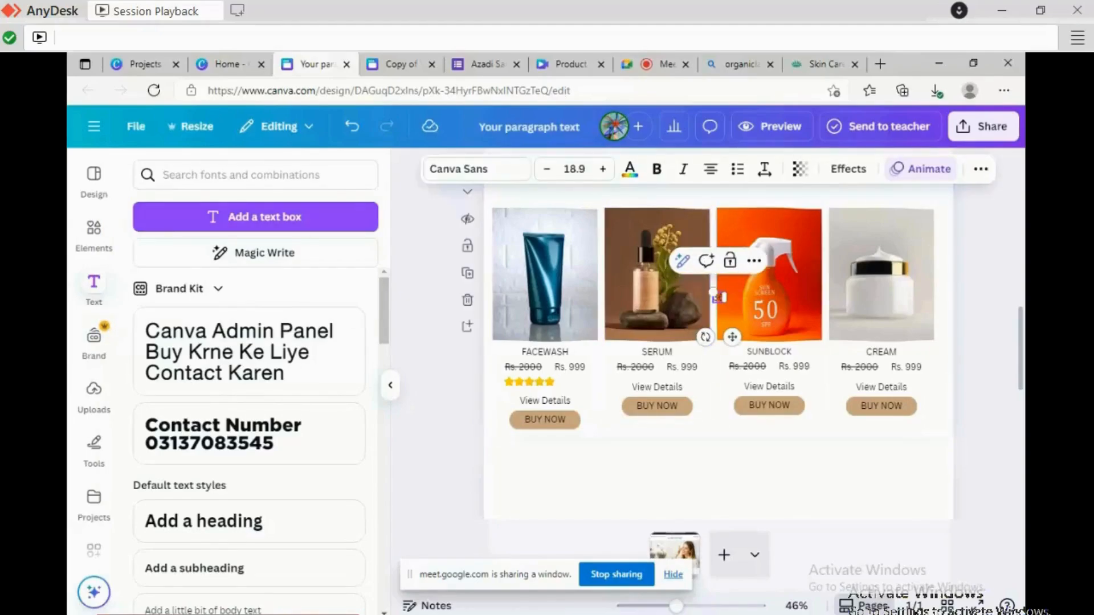
text(50 revi)
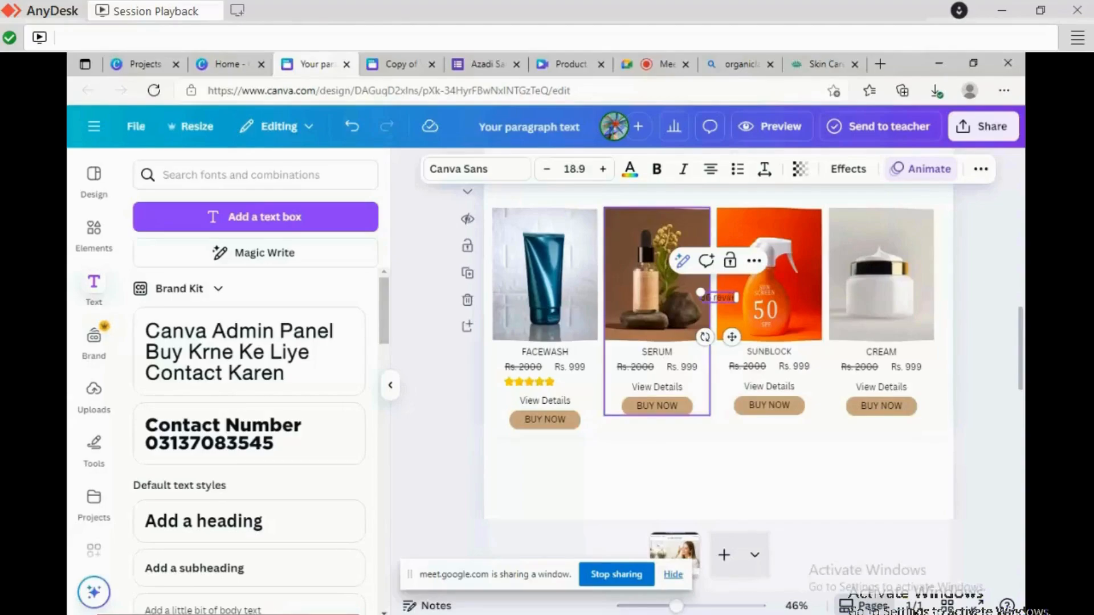
key(BackSpace)
text(iews)
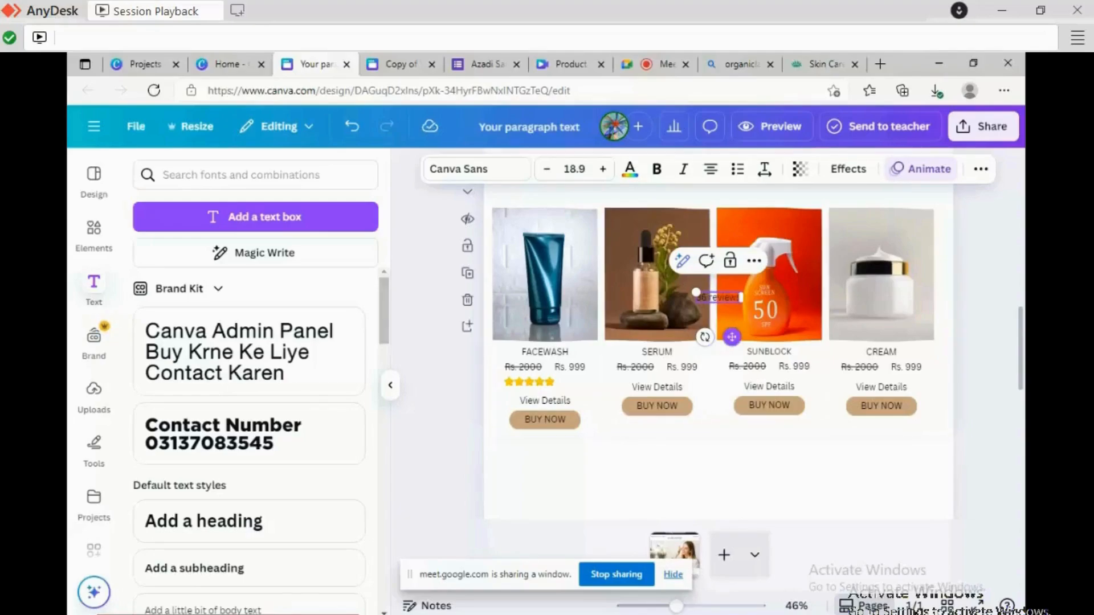
Place the "36 reviews" text beside the FACEWASH card's stars and reduce its font size to 15.9.
drag(731, 337, 594, 420)
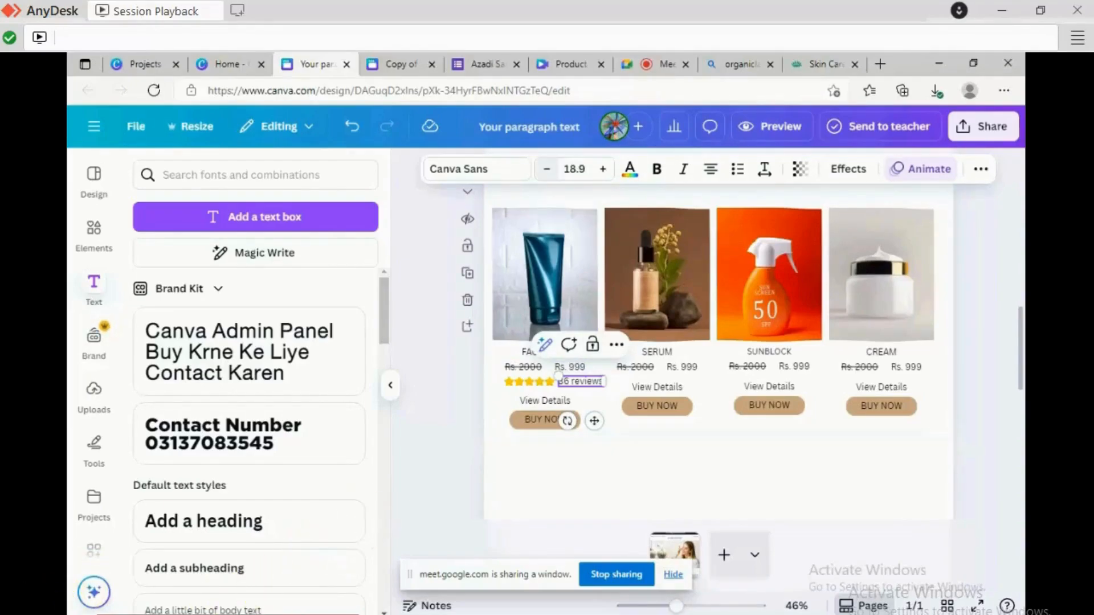
click(547, 169)
click(547, 169)
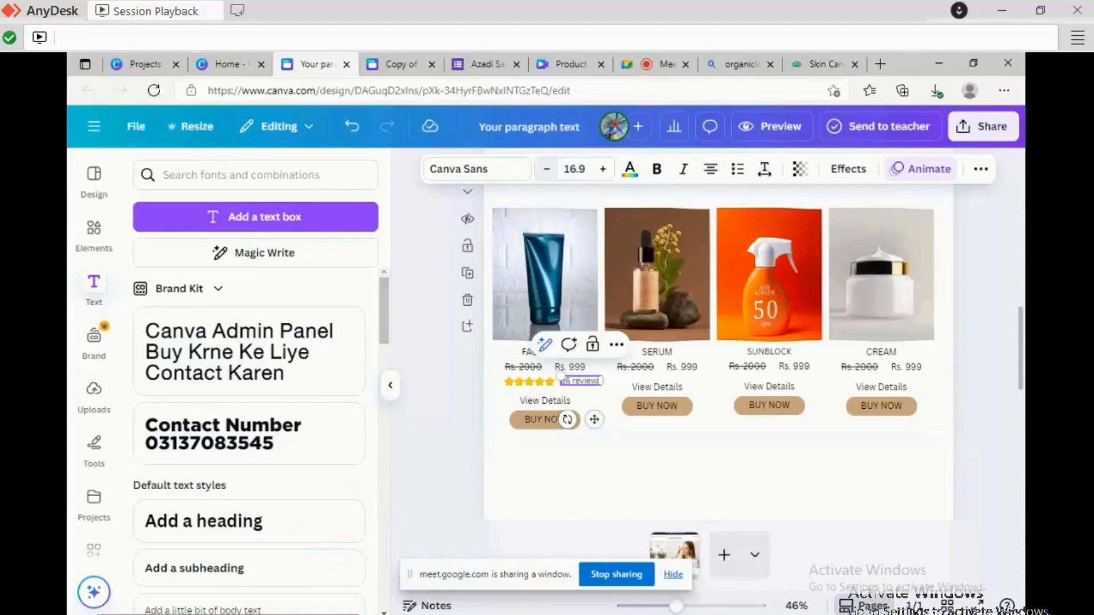
click(547, 169)
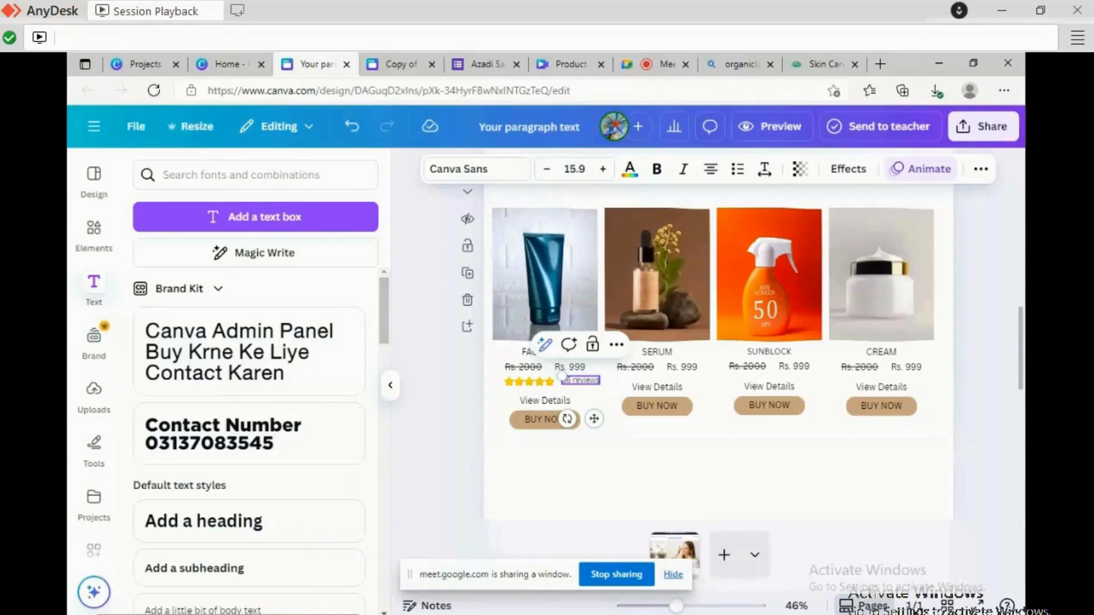
drag(594, 419, 591, 421)
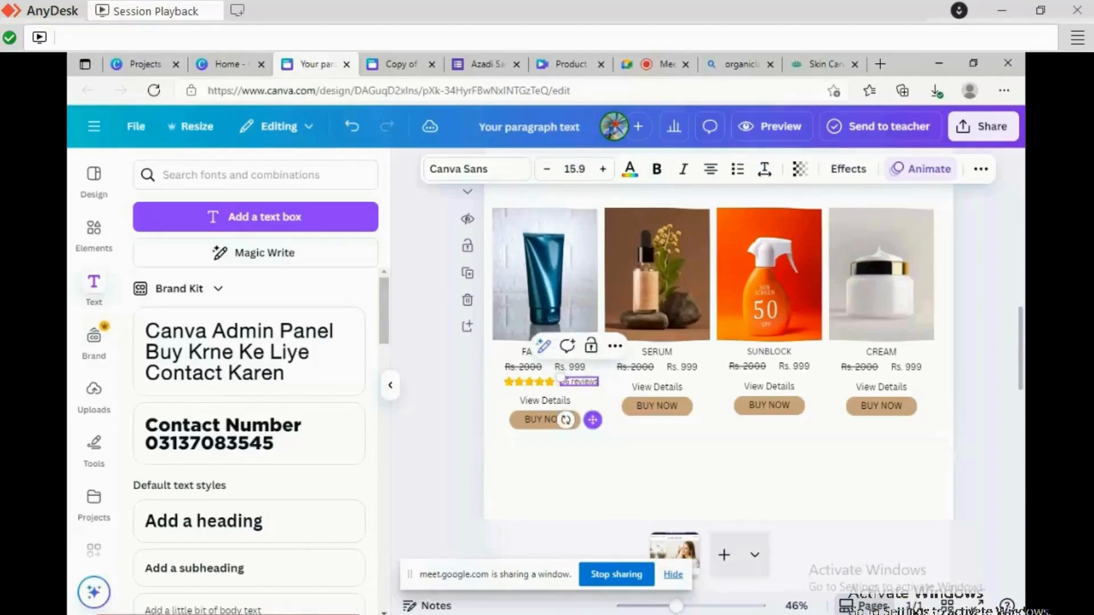
Make the FACEWASH card's star graphic slightly smaller and shift it a little towards the "36 reviews" text.
click(530, 383)
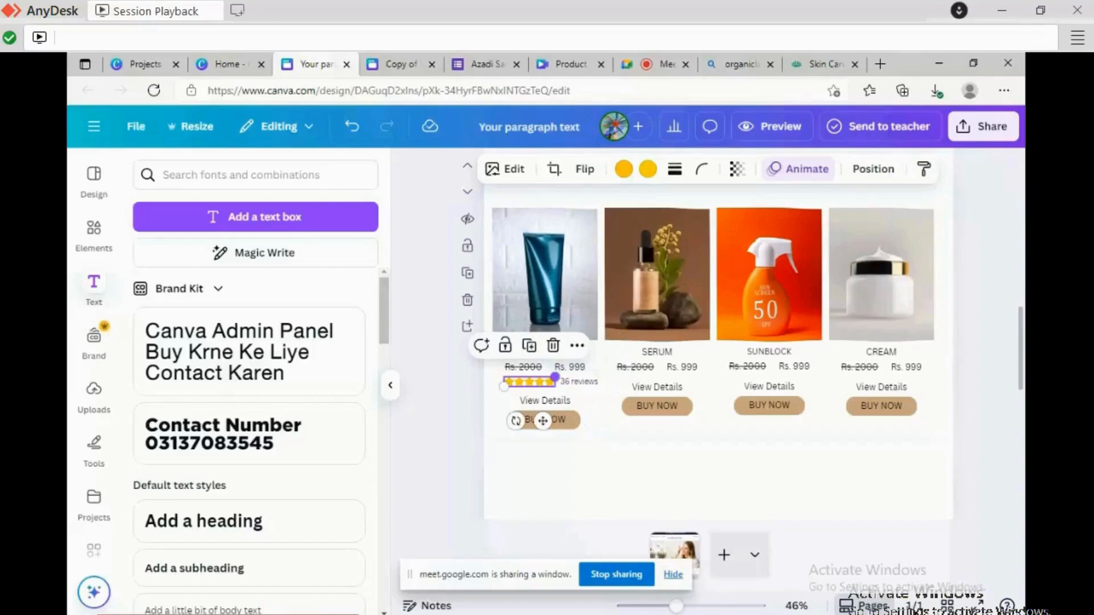
drag(554, 376, 551, 377)
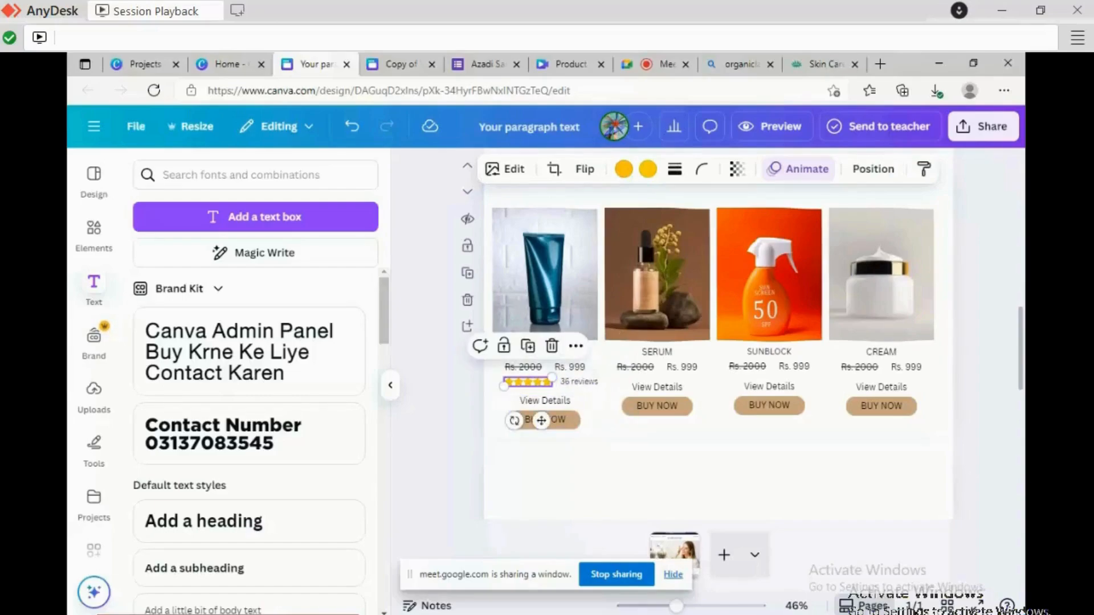
drag(541, 420, 543, 420)
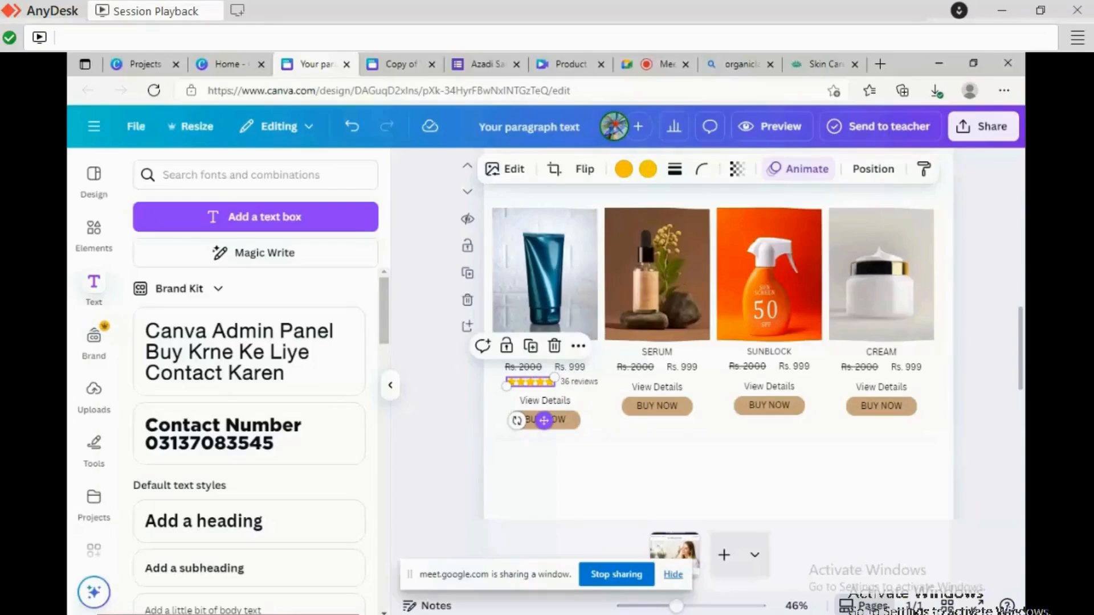
Nudge the "36 reviews" text left until it sits close to the FACEWASH card's stars.
click(580, 382)
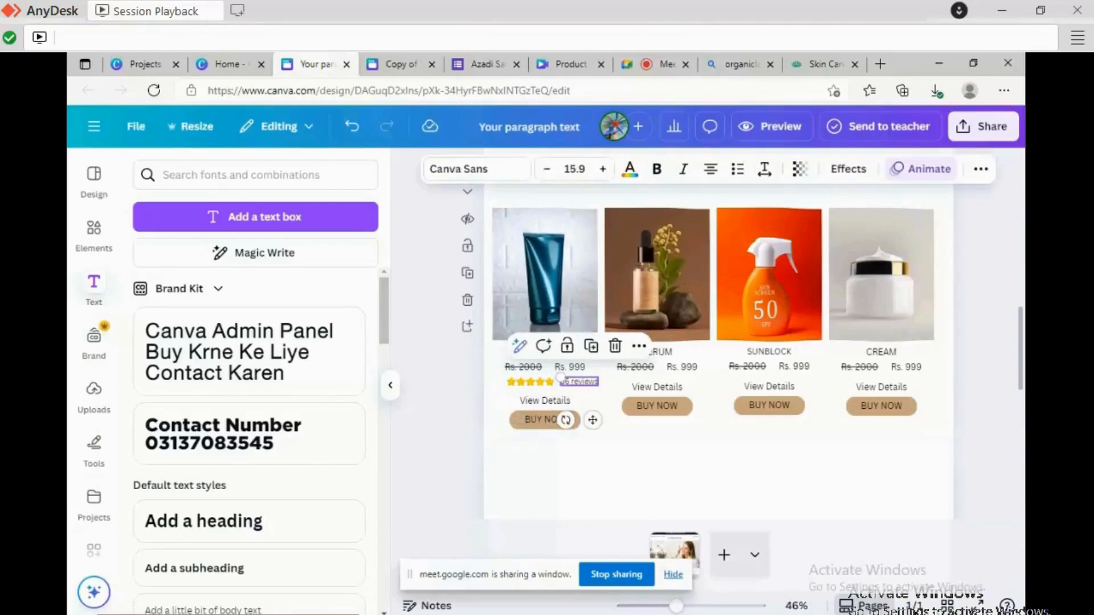
key(Left)
key(Left)
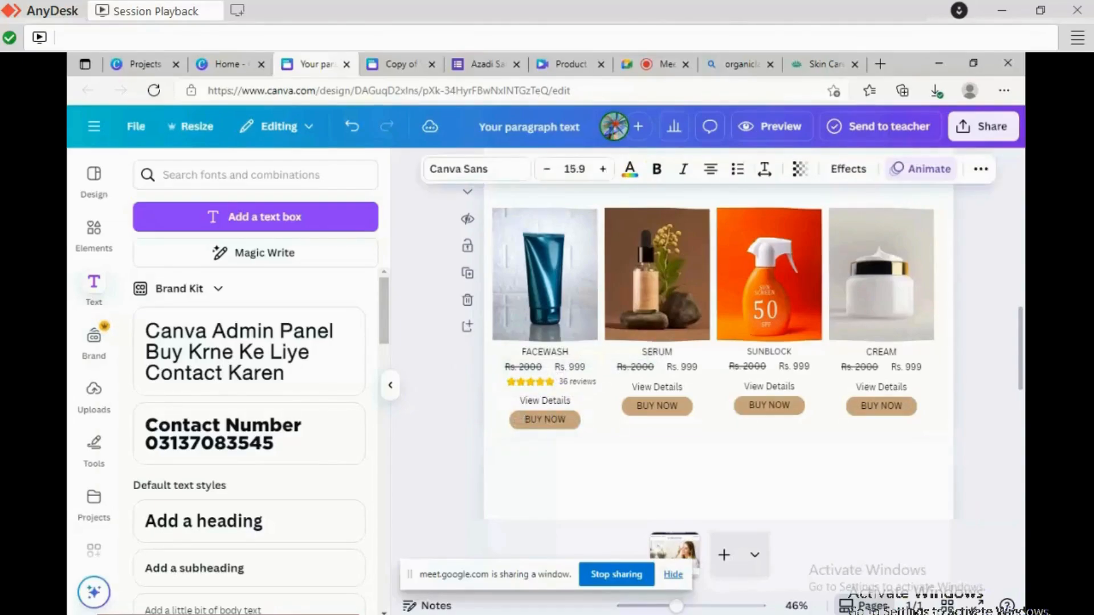
key(Left)
key(Left)
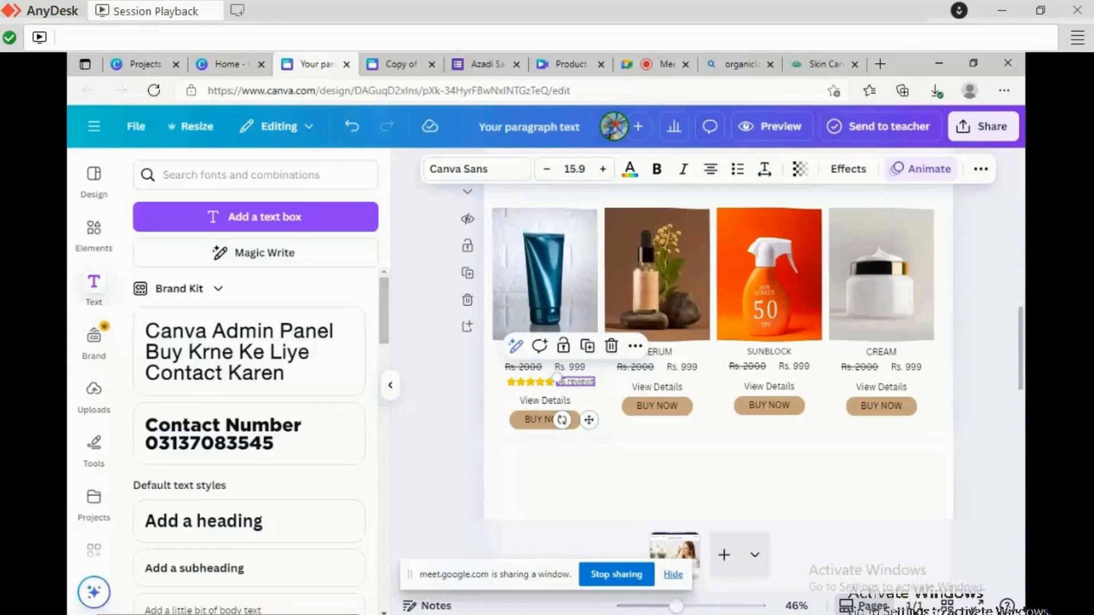
Shift the FACEWASH card's View Details and BUY NOW group slightly left beneath the star rating.
key(Escape)
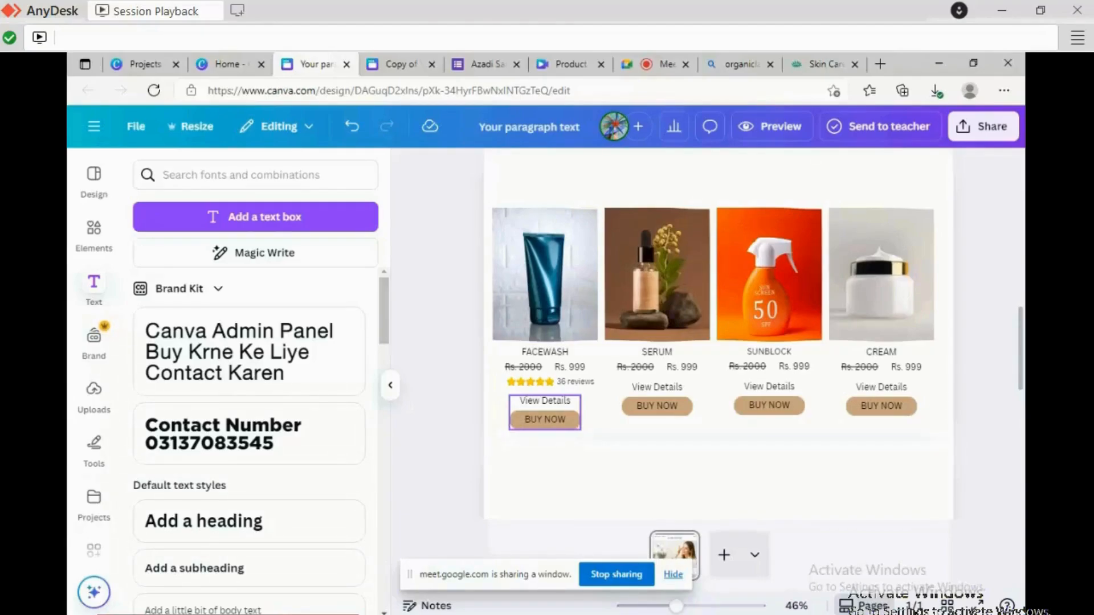
mouse_move(544, 401)
mouse_down()
mouse_move(545, 379)
mouse_move(545, 442)
mouse_move(542, 400)
mouse_up()
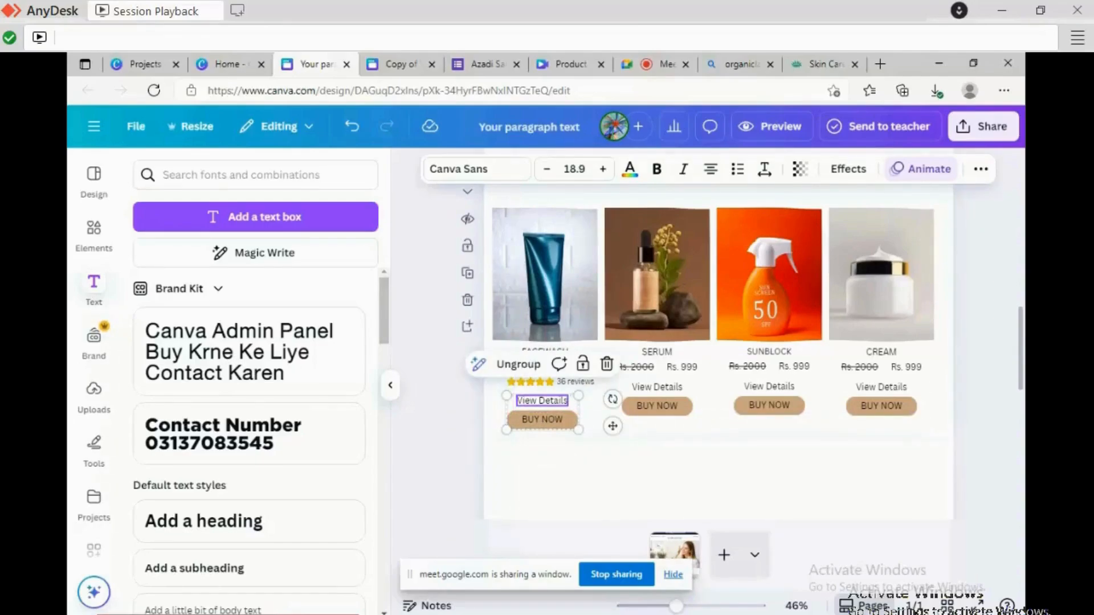
key(Escape)
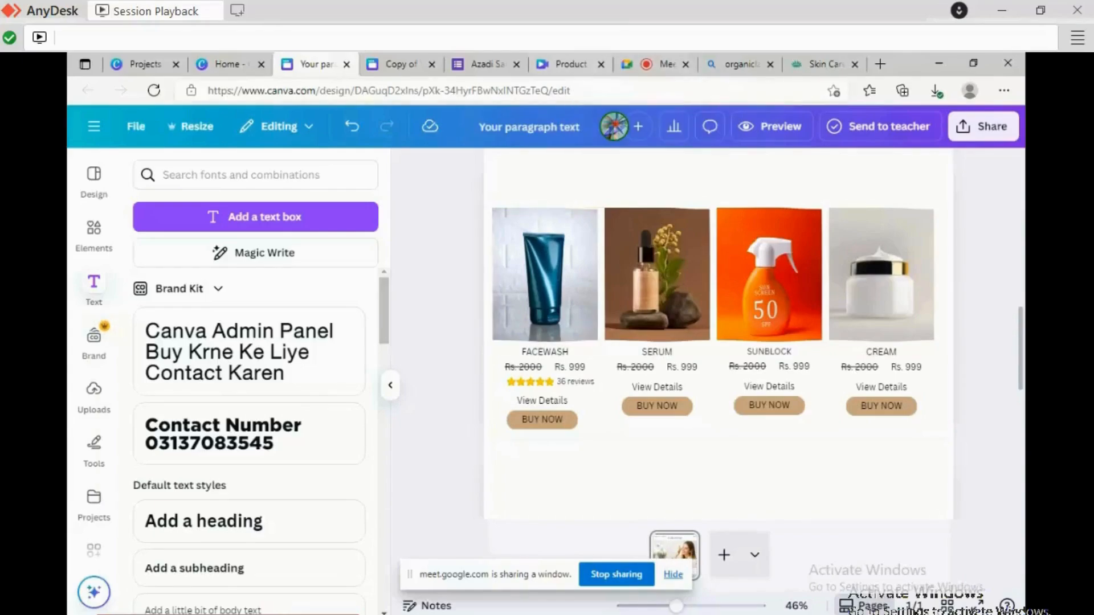
Switch to the Product description video design, rewind it to 0.0s and watch it in the enlarged preview.
click(571, 64)
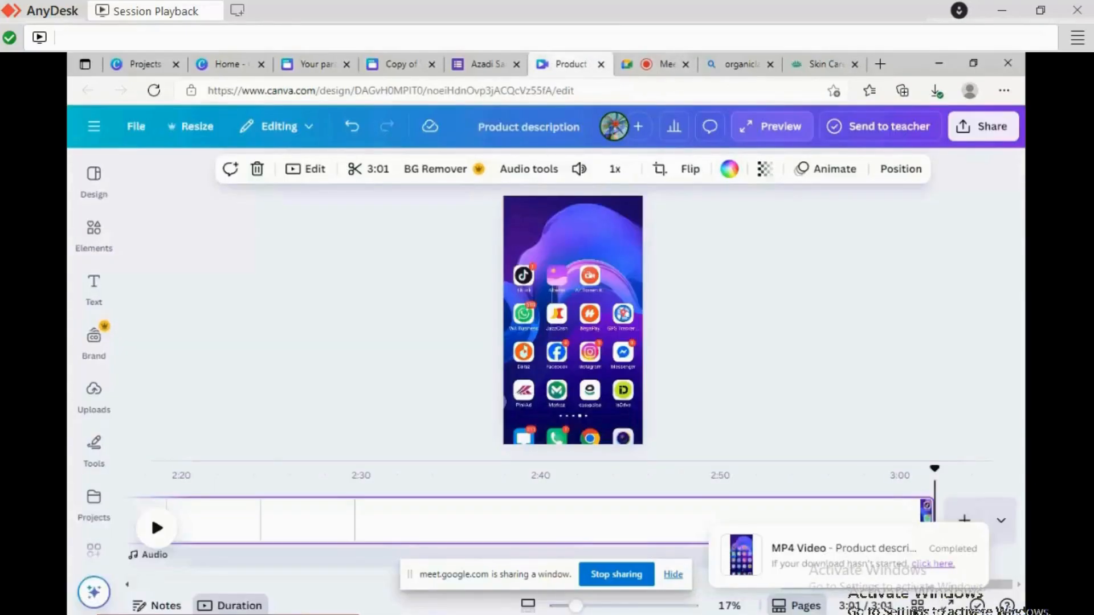
click(772, 126)
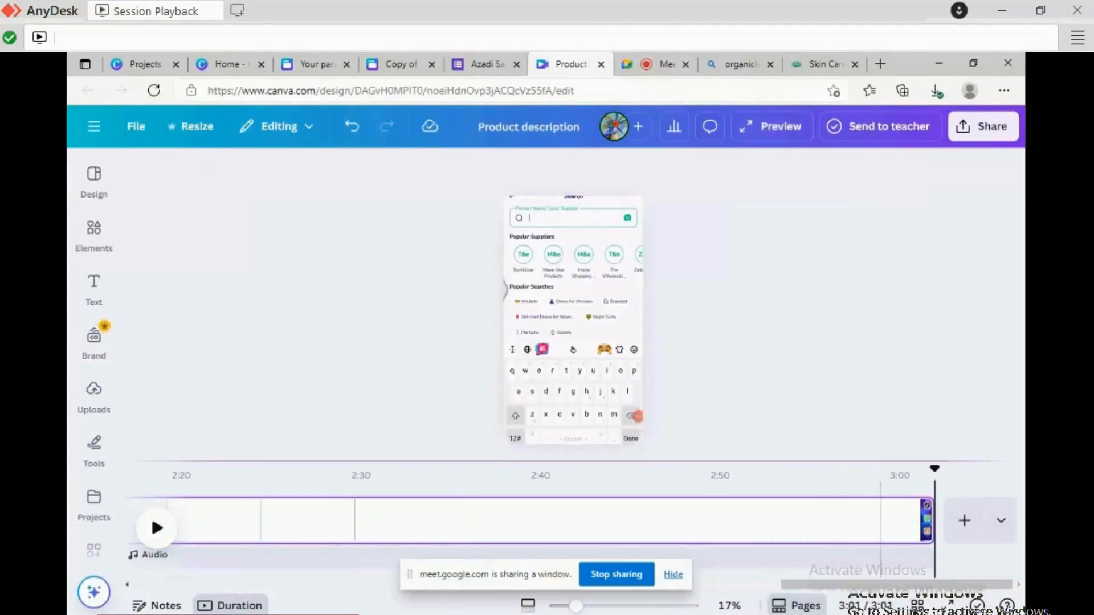
drag(935, 469, 107, 469)
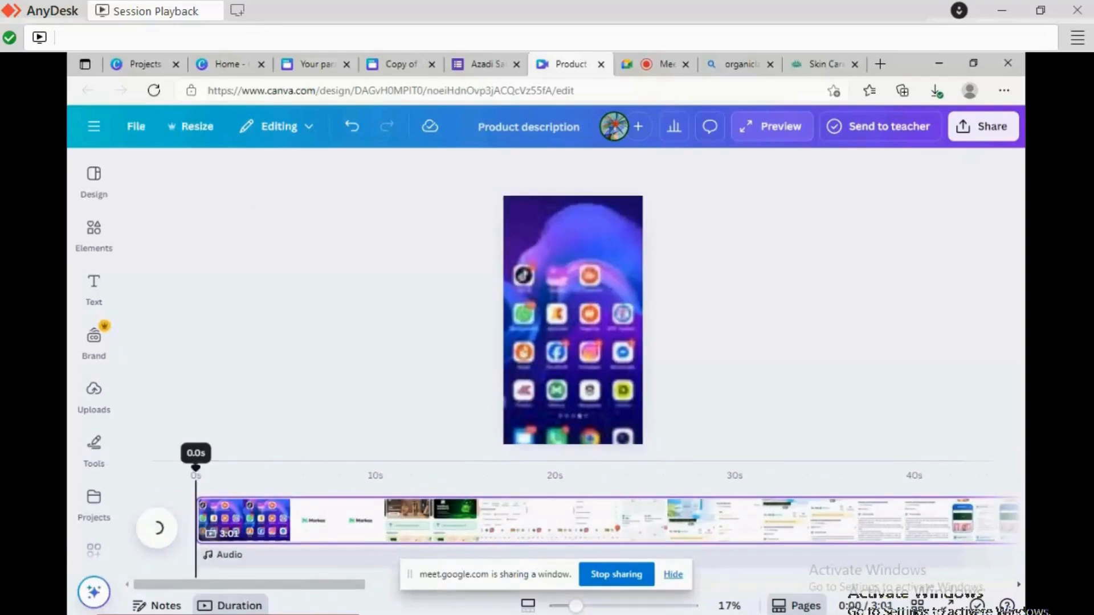
click(95, 498)
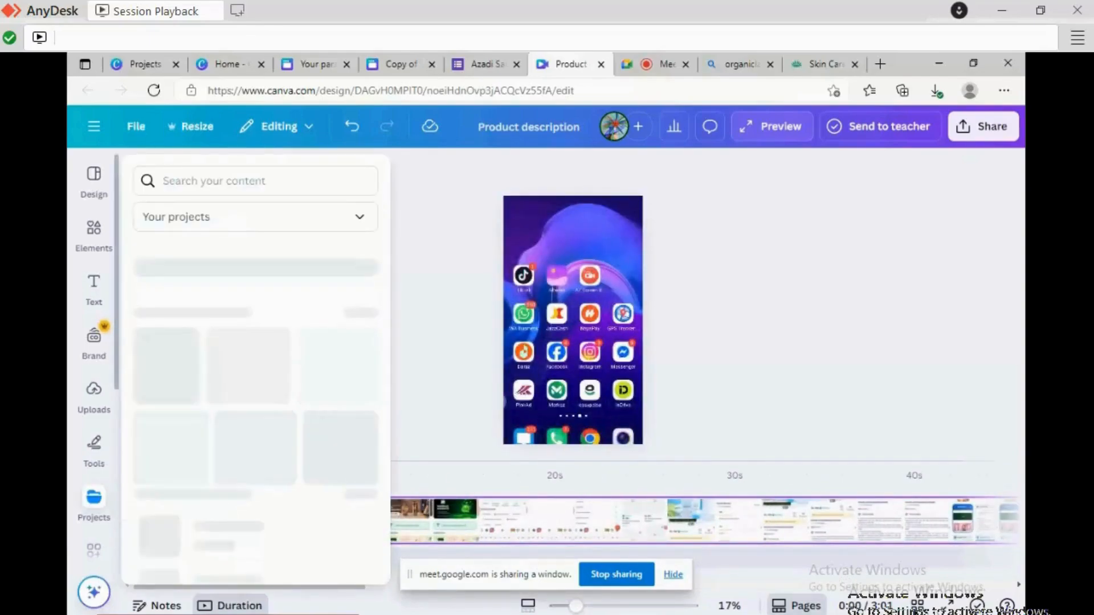
click(94, 499)
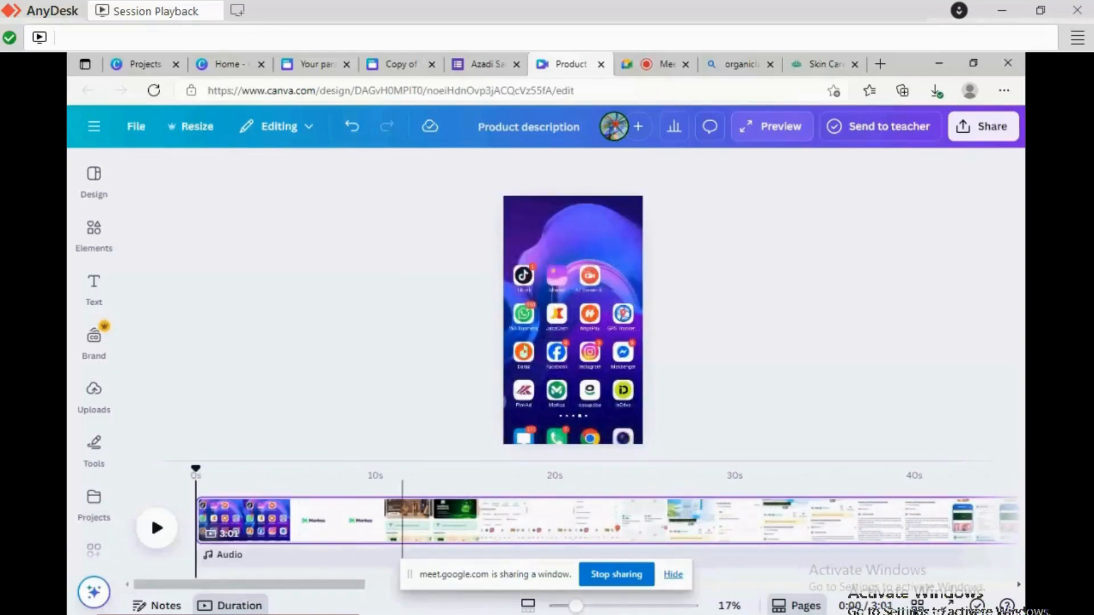
click(978, 605)
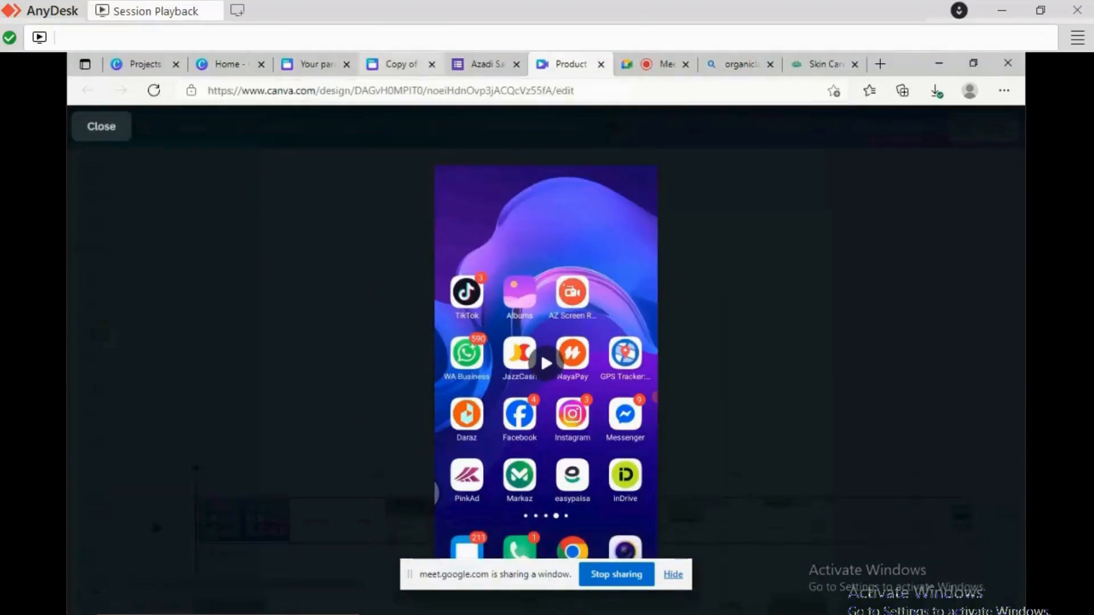
Return to the original skincare website design and look over its hero image and both product rows.
click(316, 65)
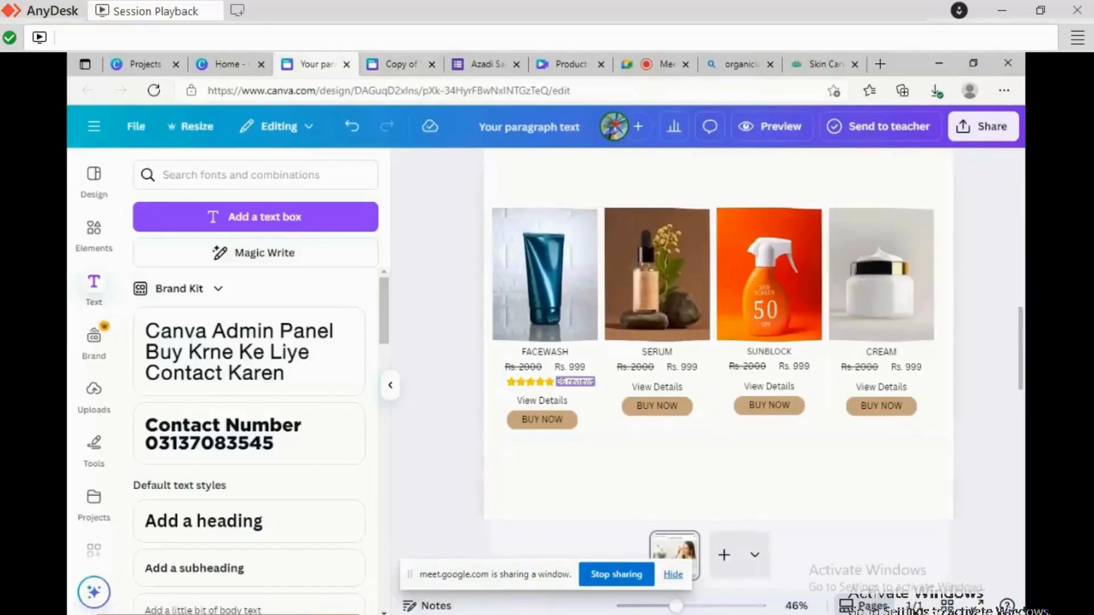
scroll(718, 342, up, 10)
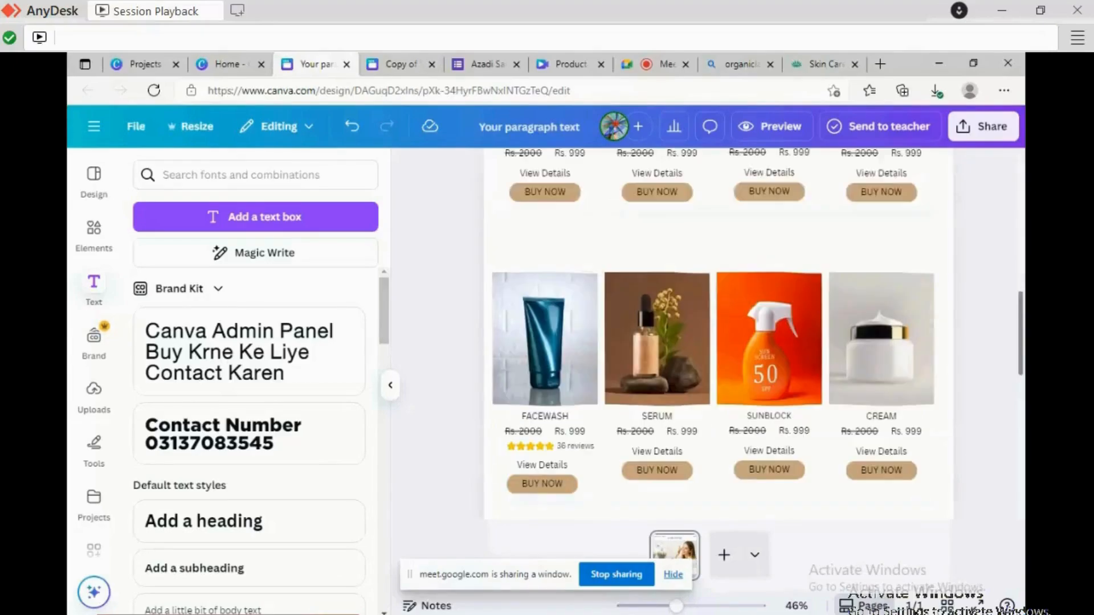
scroll(718, 341, down, 5)
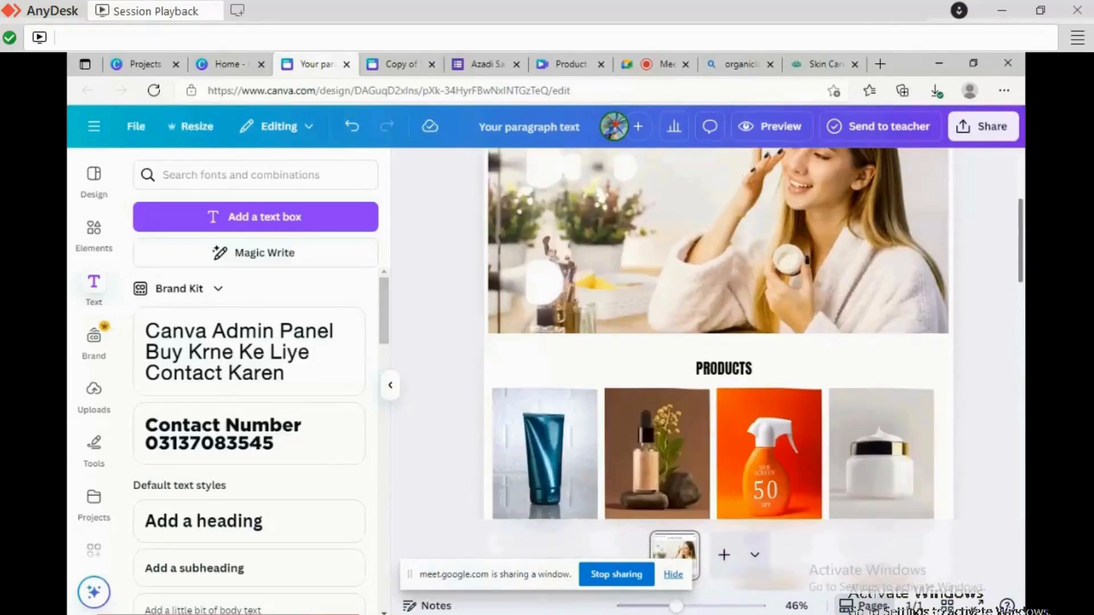
scroll(718, 342, down, 4)
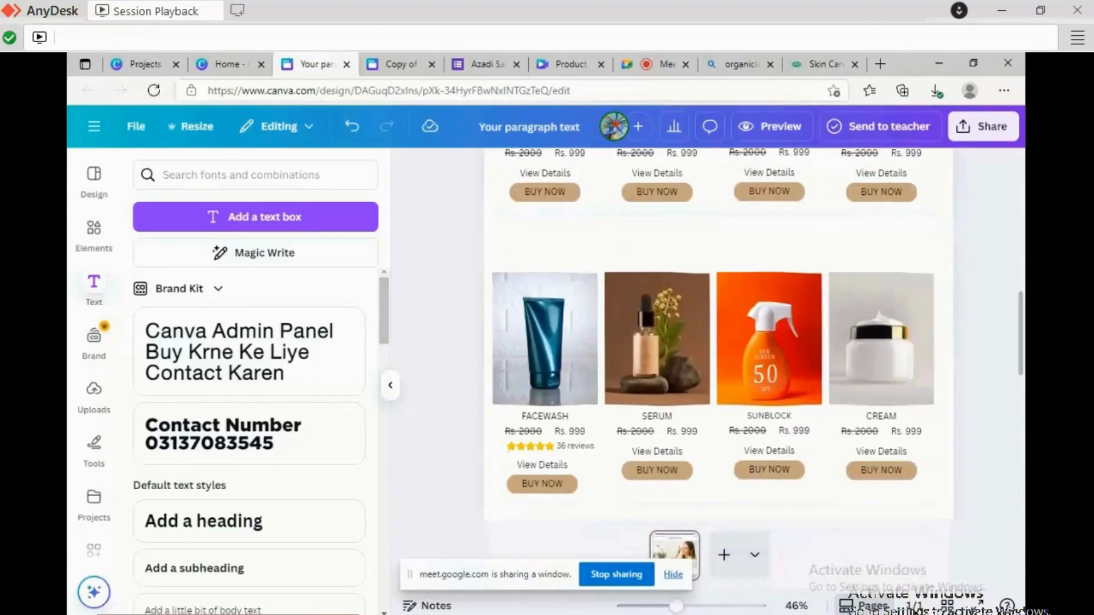
Switch to the copy of the website design and preview it, examining the second product row and the OUR GOAL section with its video.
click(402, 65)
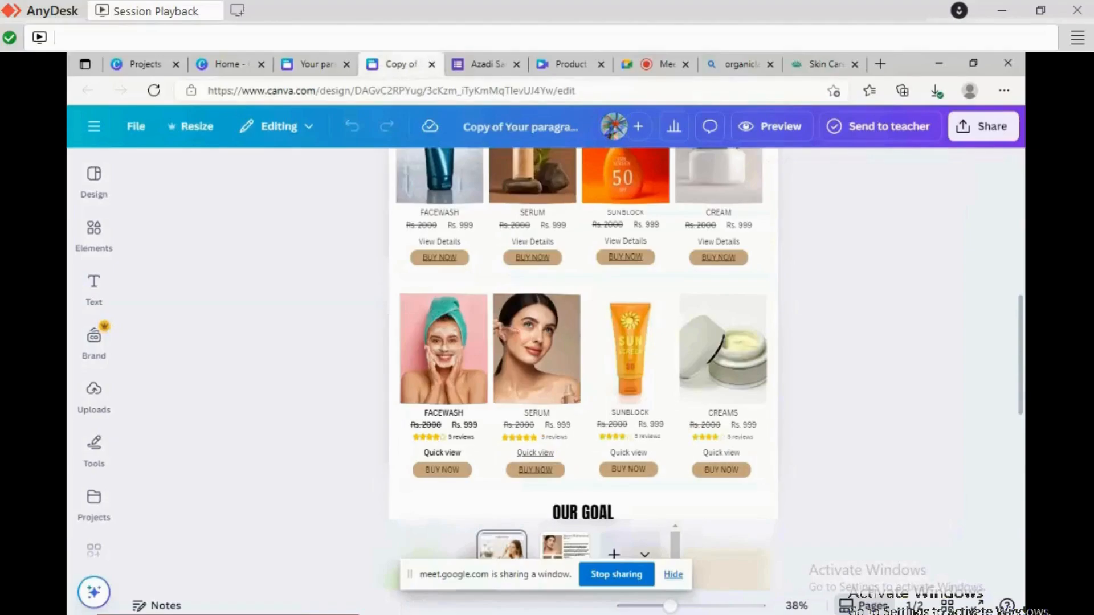
scroll(581, 342, down, 3)
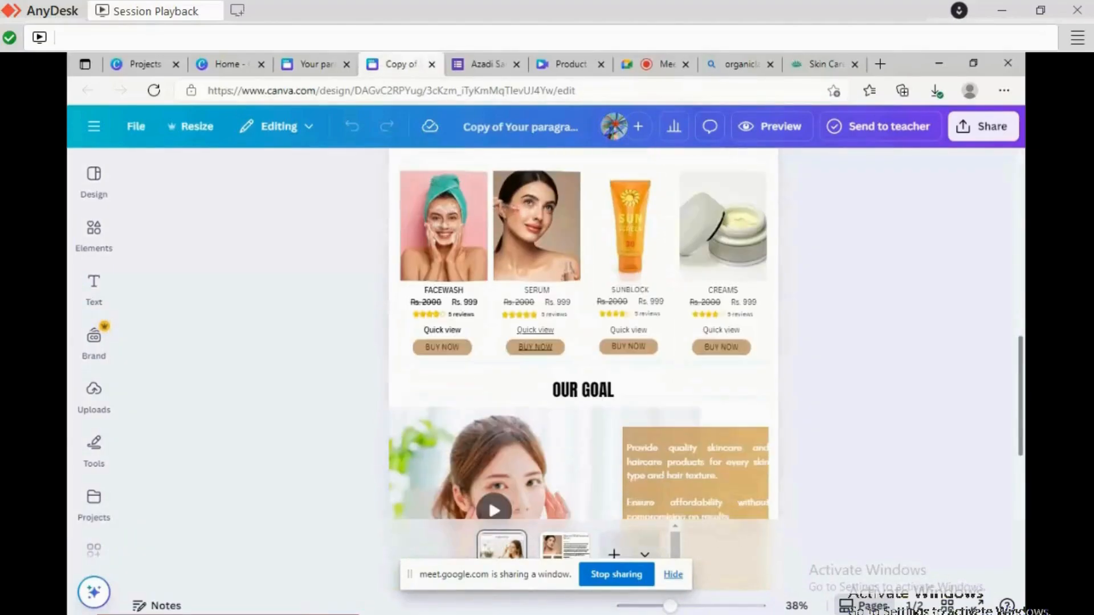
scroll(581, 342, down, 1)
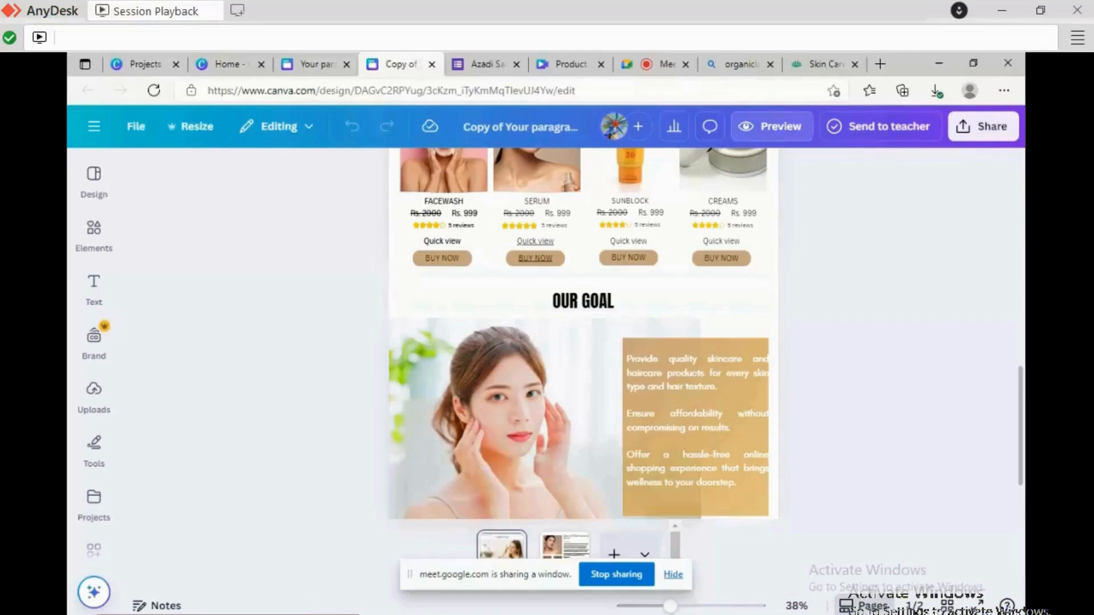
click(771, 127)
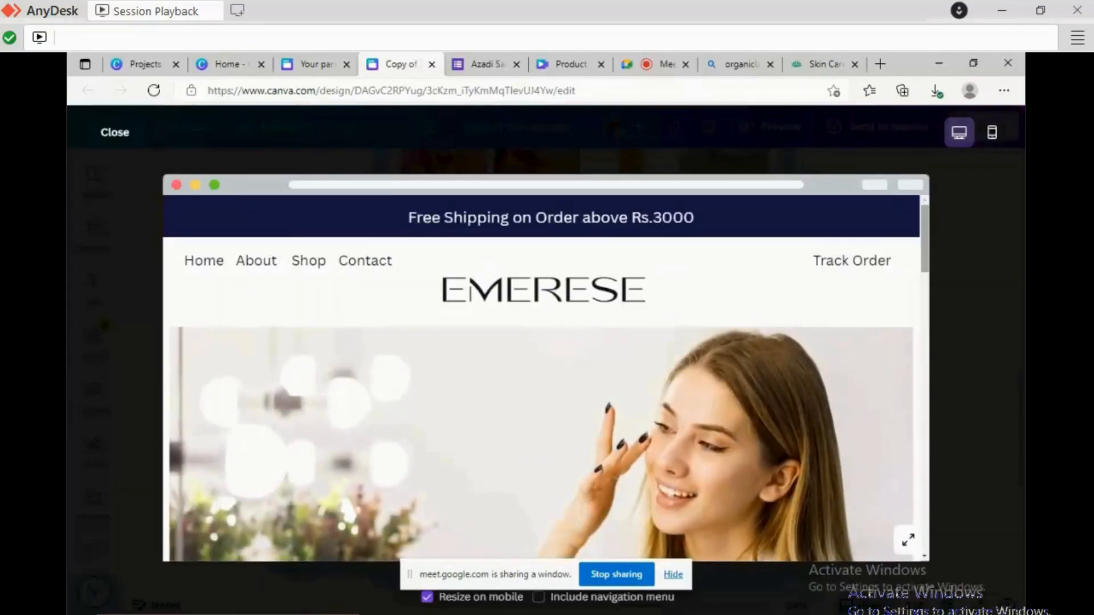
scroll(546, 376, down, 6)
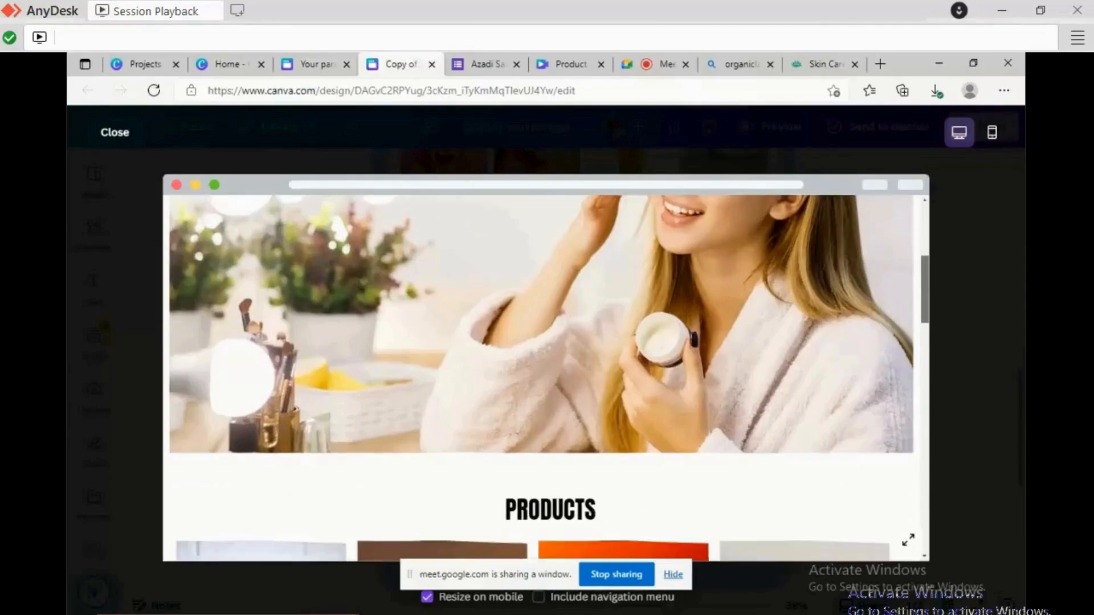
scroll(546, 376, down, 10)
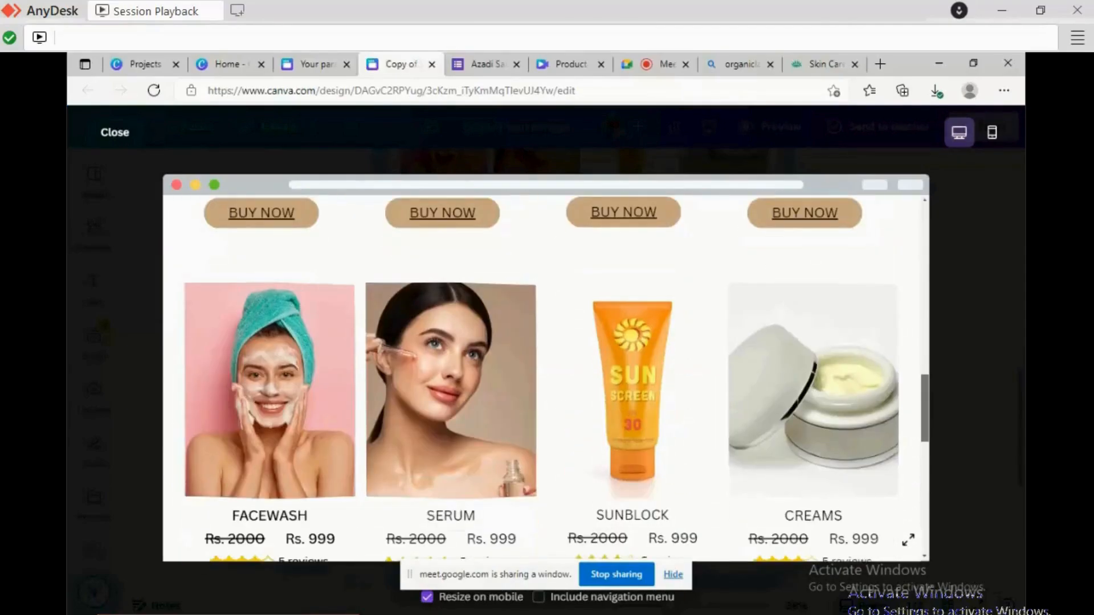
scroll(546, 376, down, 4)
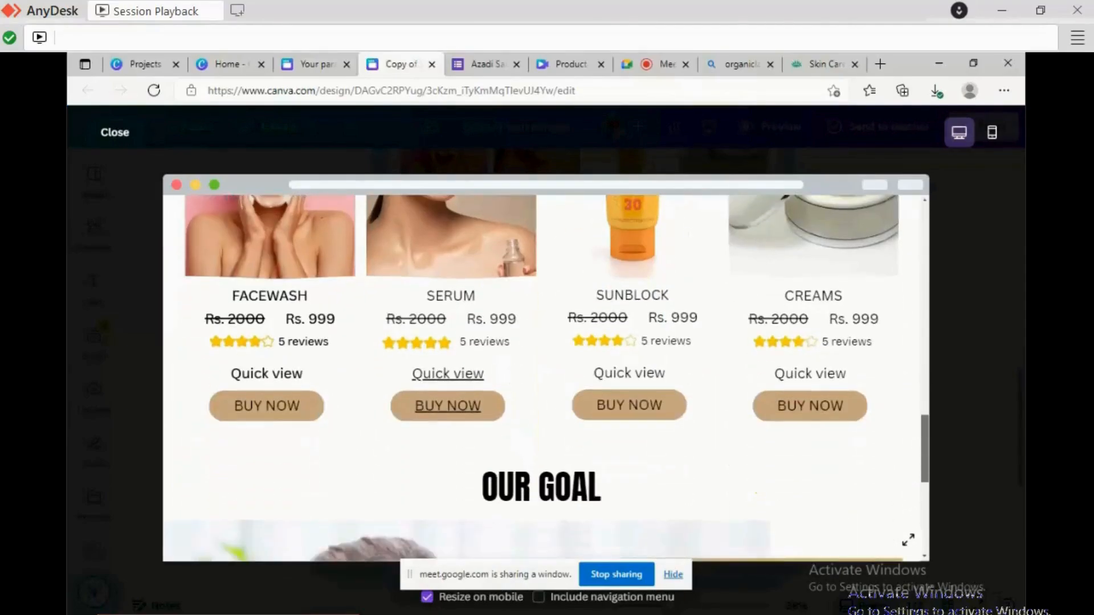
scroll(546, 377, down, 4)
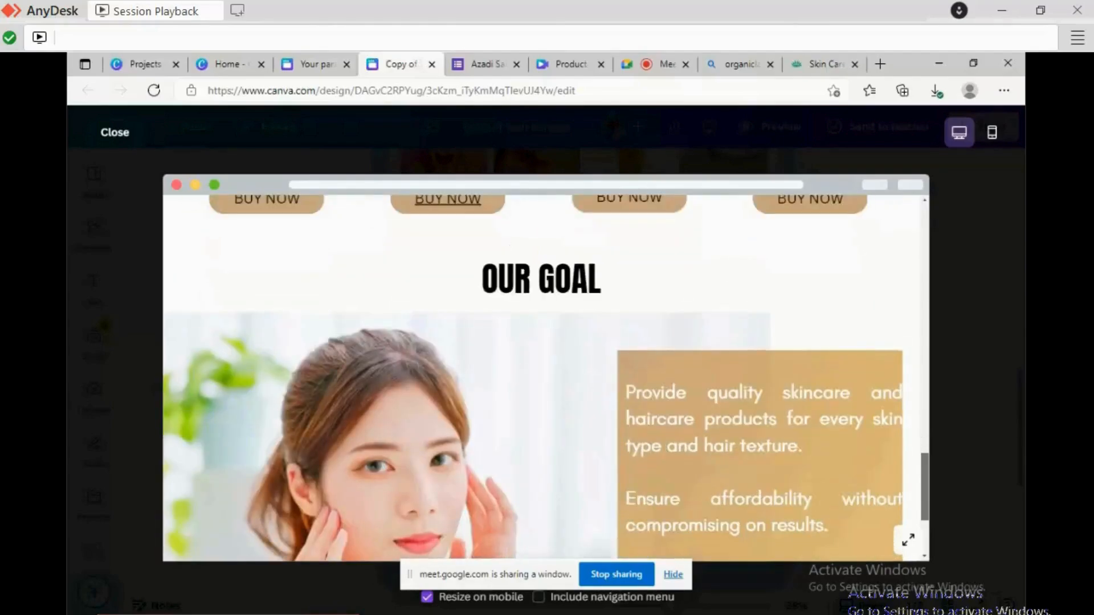
scroll(546, 376, down, 2)
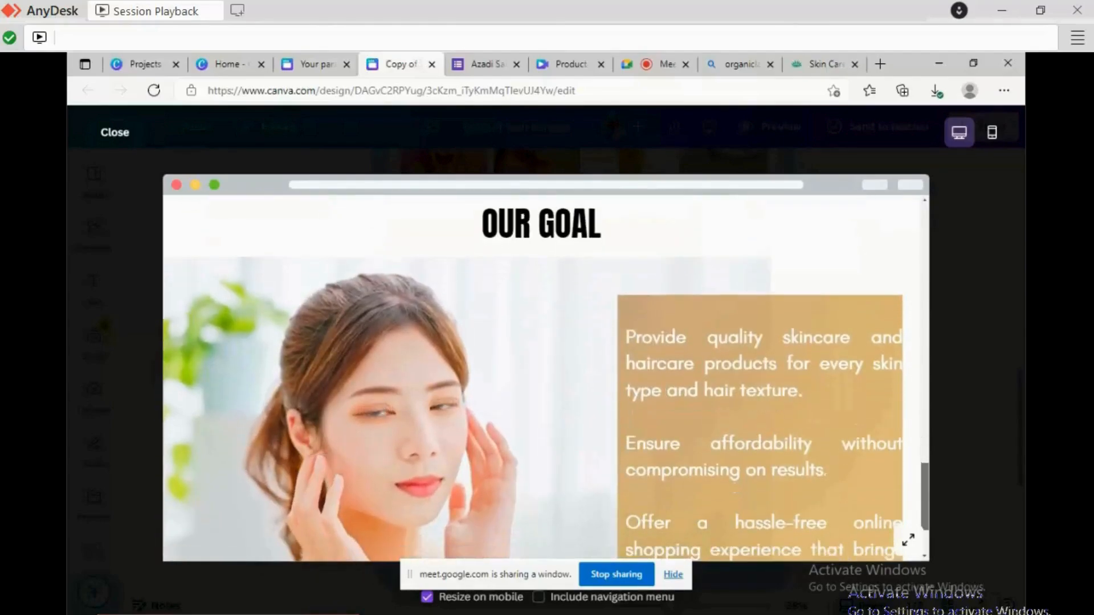
scroll(546, 376, down, 1)
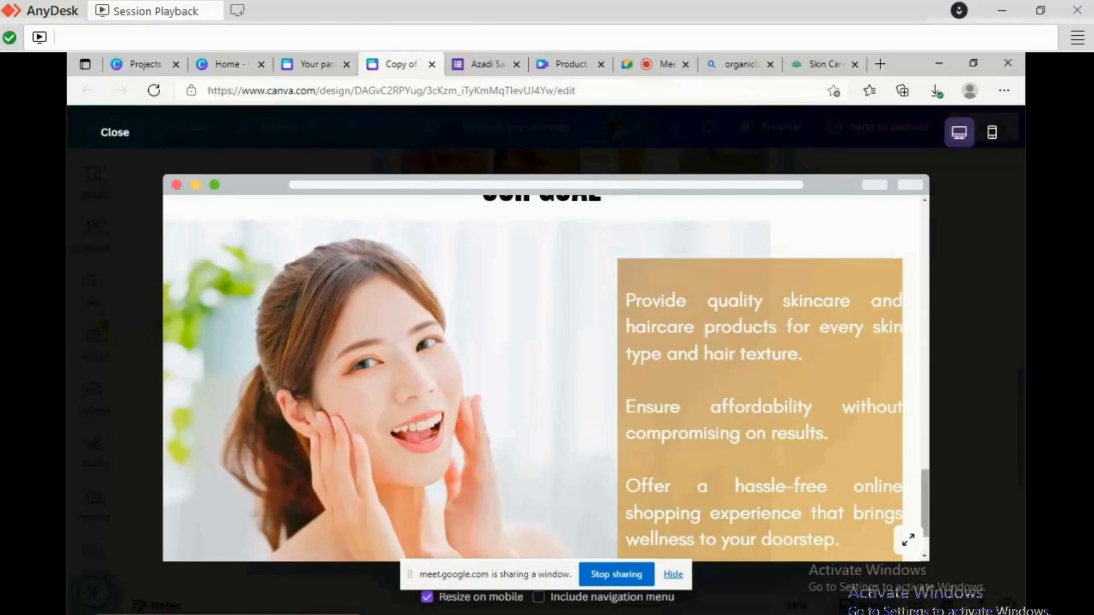
scroll(546, 378, down, 1)
scroll(546, 379, down, 1)
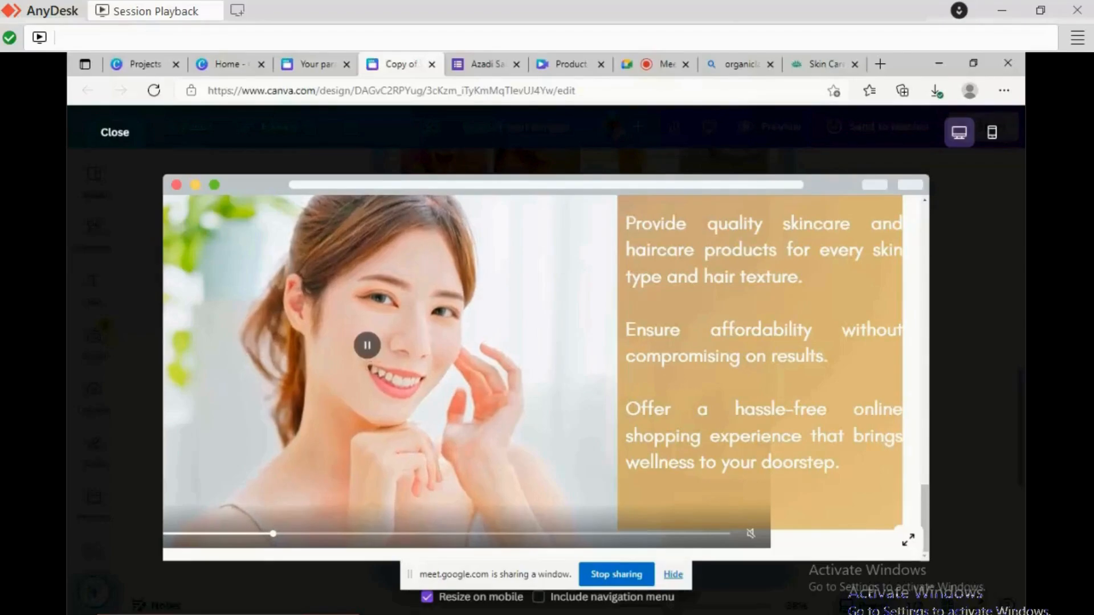
key(Escape)
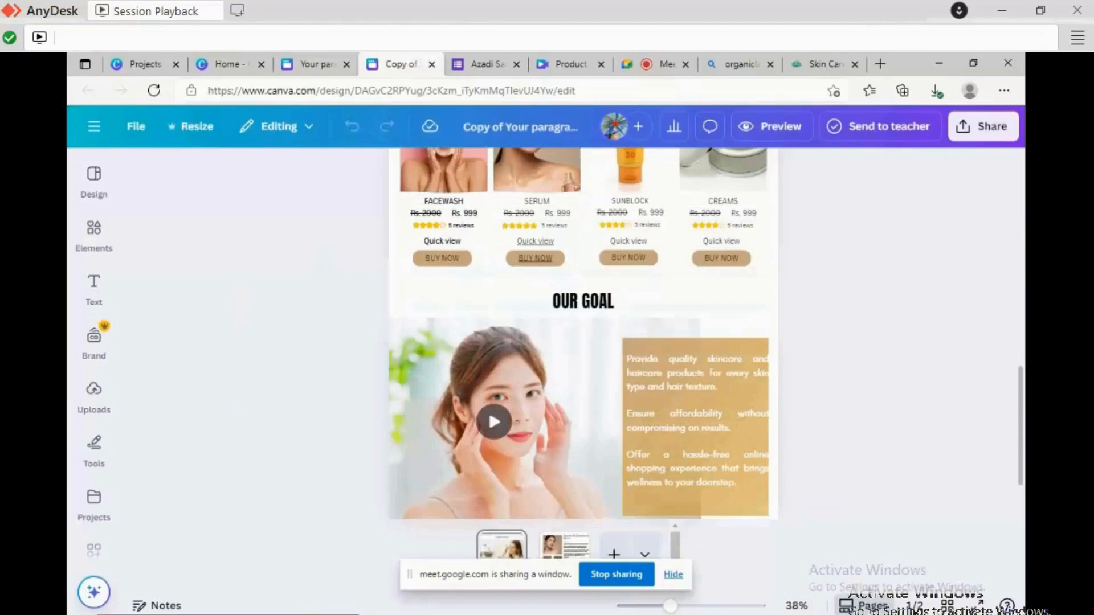
Search the elements library for "skin care routine", restrict the results to videos and browse them.
click(94, 231)
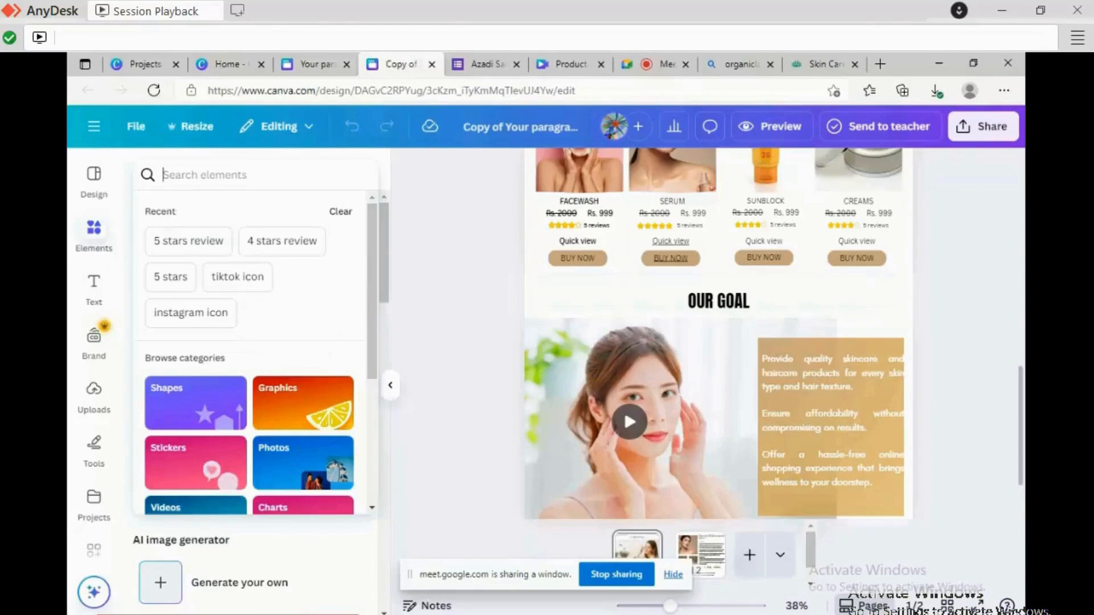
text(skin cr)
key(BackSpace)
text(are)
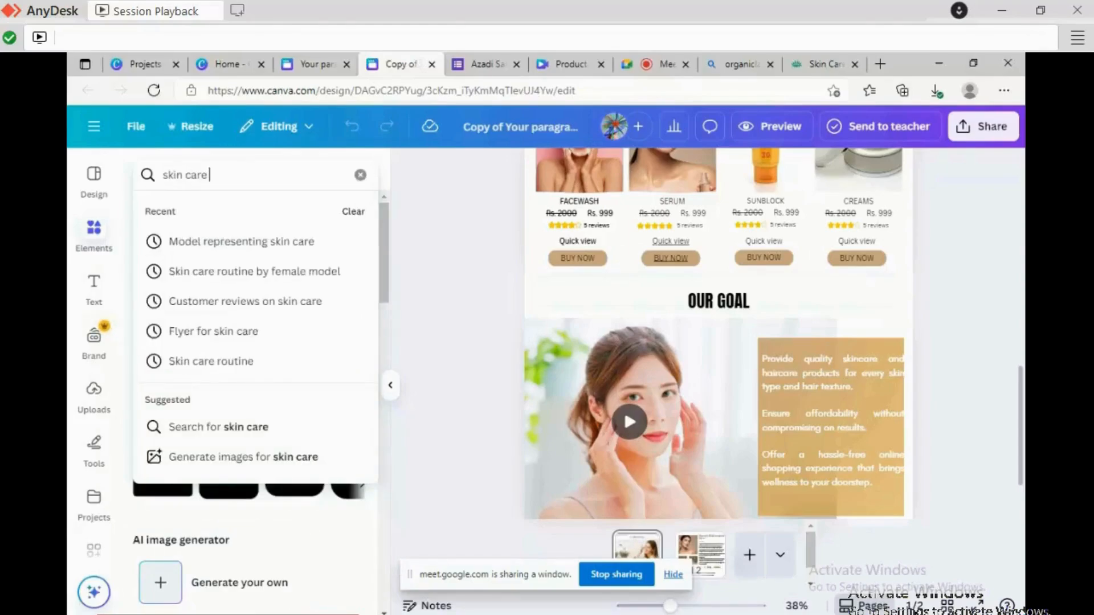
text( routine)
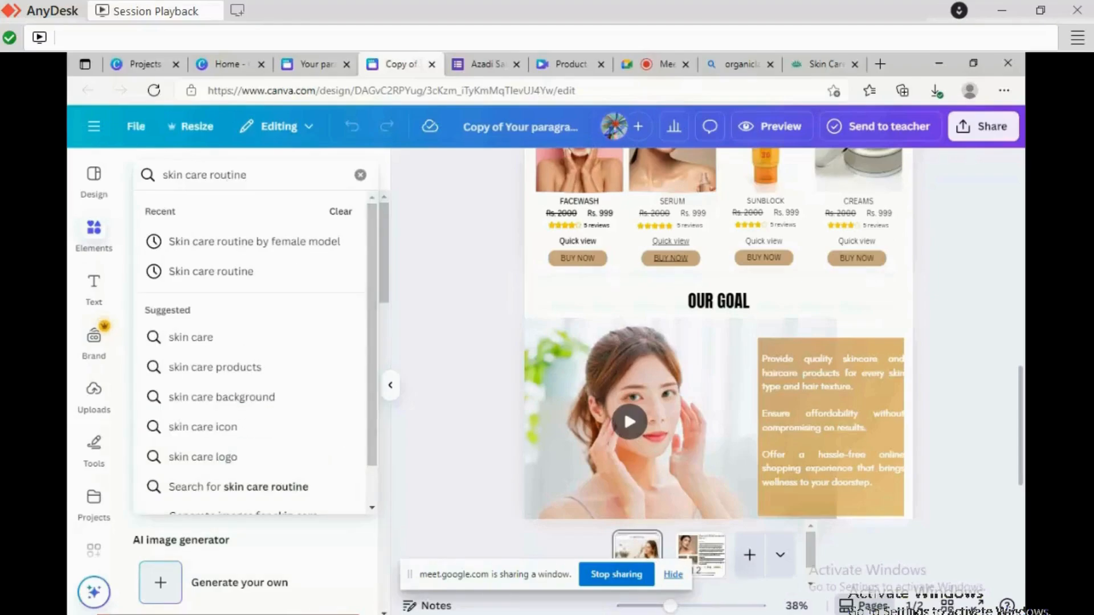
key(Return)
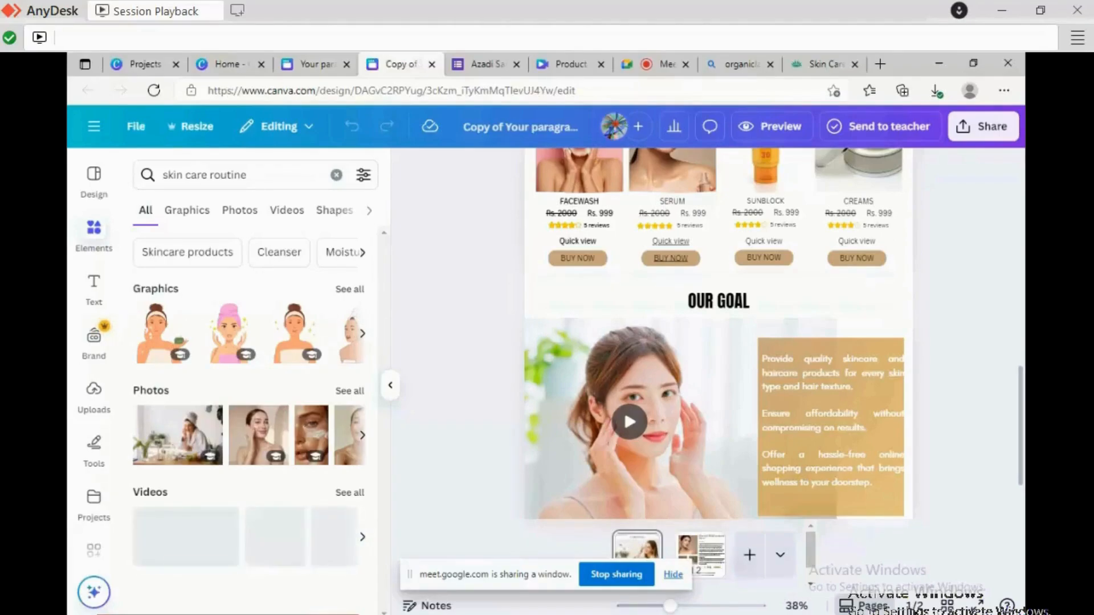
click(290, 210)
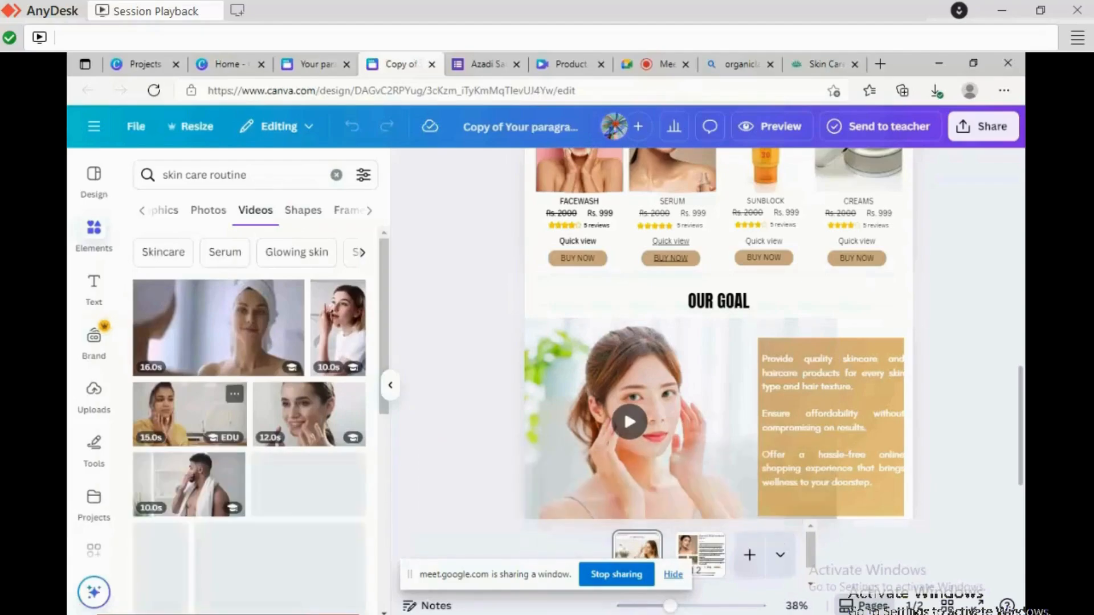
scroll(250, 399, down, 3)
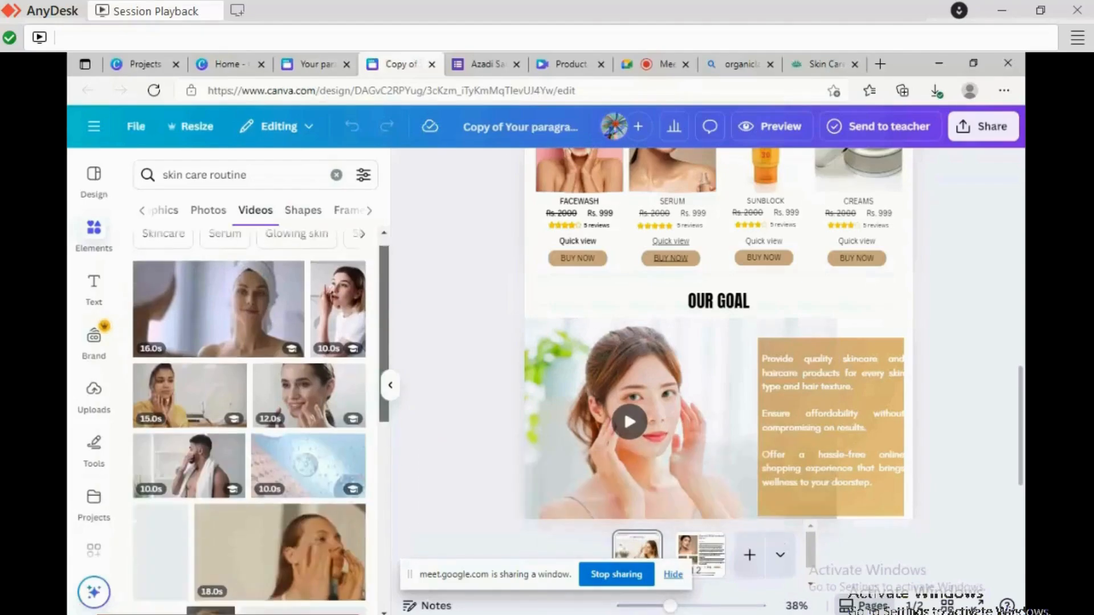
scroll(250, 399, down, 3)
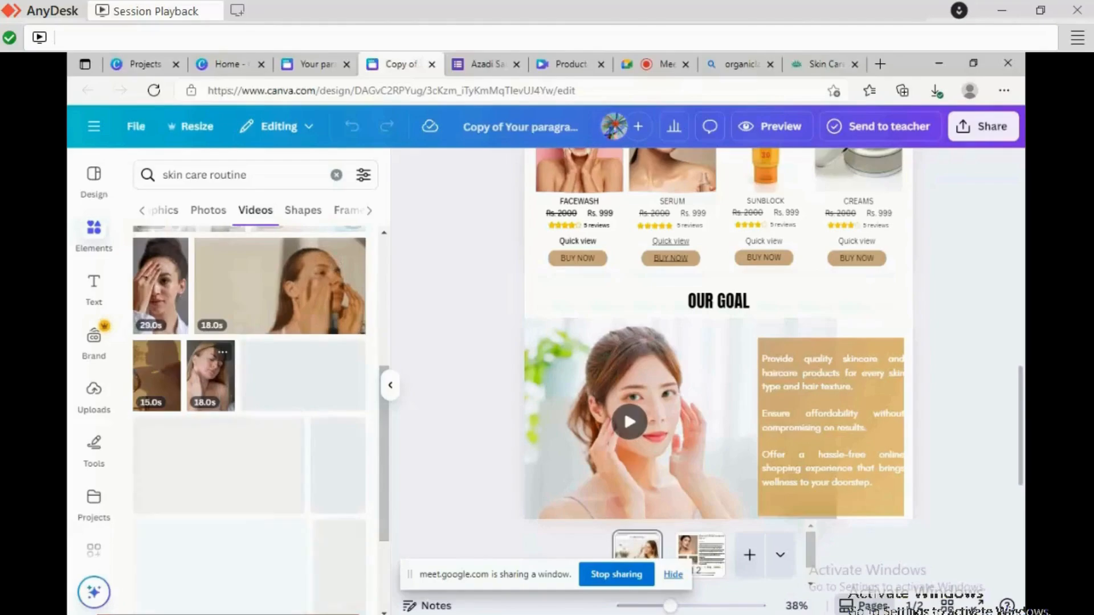
Try adding the 18-second portrait video of a woman over the OUR GOAL section, remove it and return to the original website design.
click(210, 376)
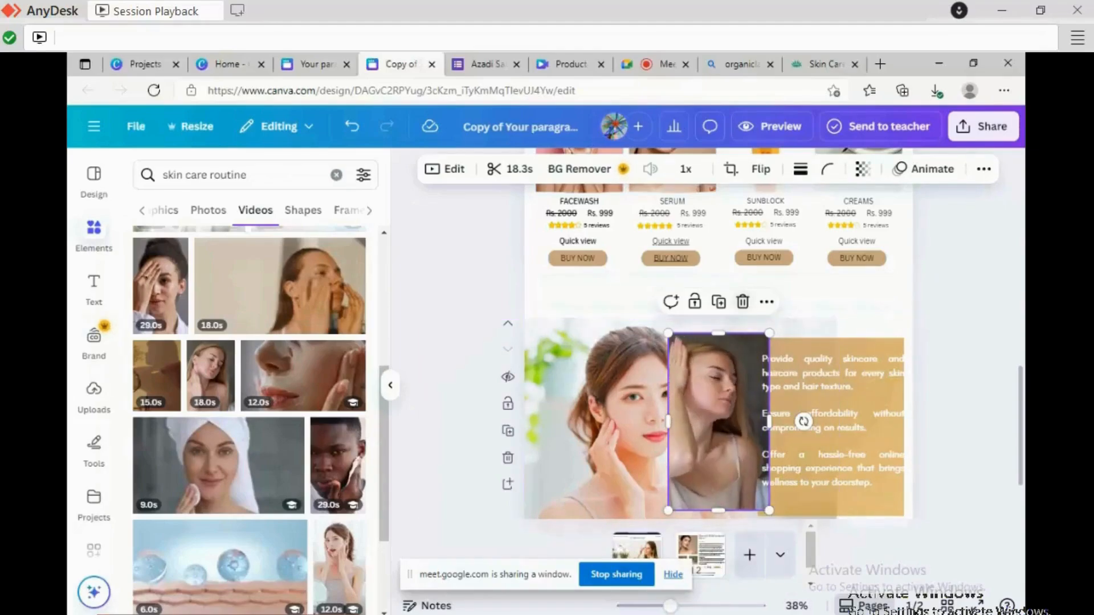
key(Delete)
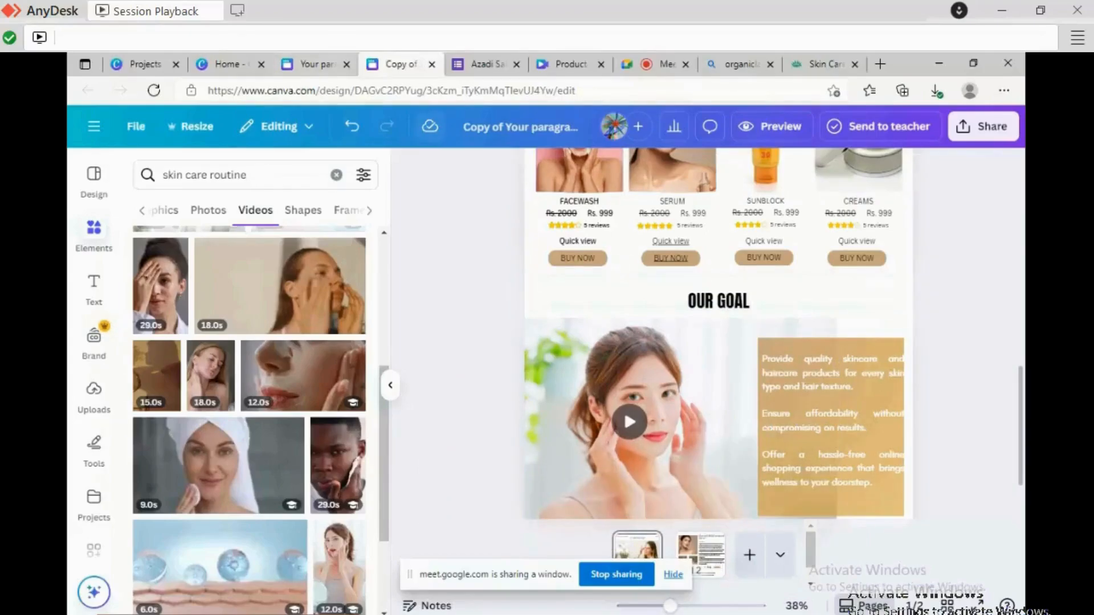
click(317, 65)
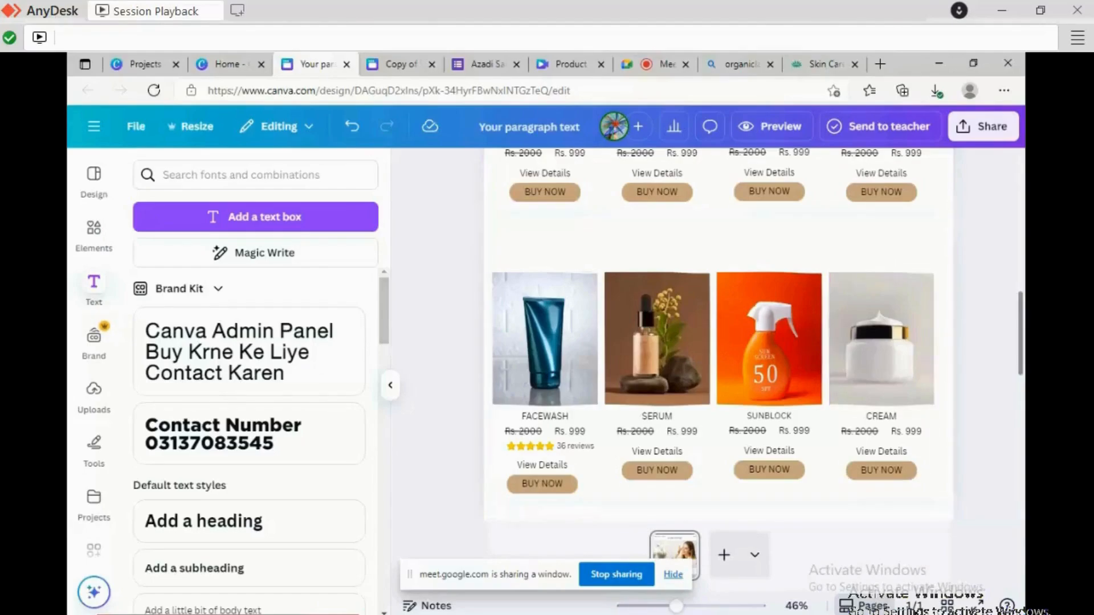
Group the photo, name, prices, star rating and purchase elements of the FACEWASH card in the second product row.
scroll(541, 416, down, 1)
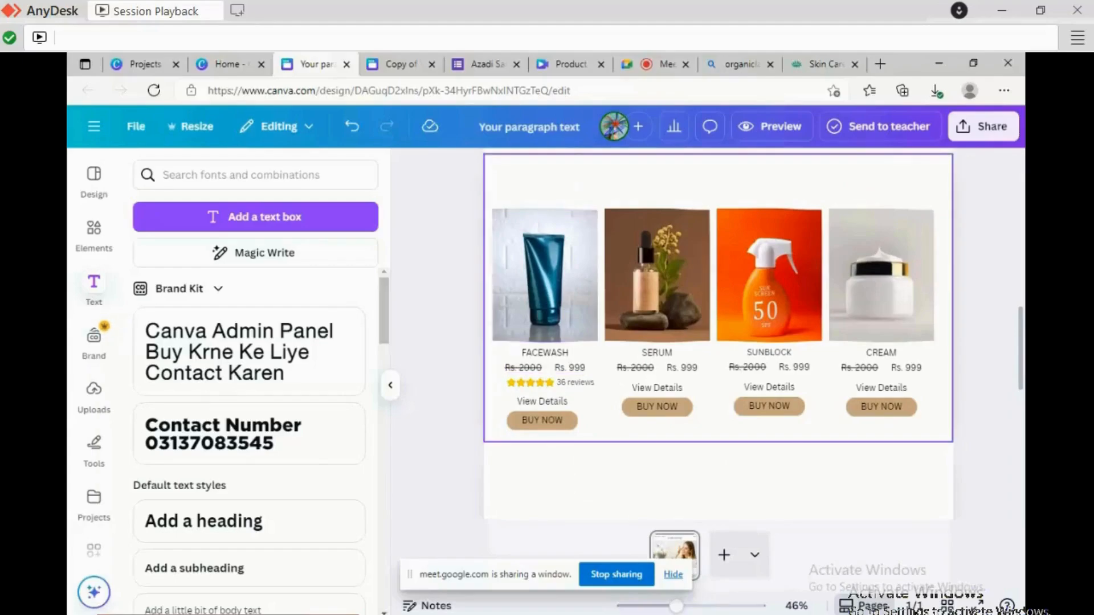
drag(490, 194, 600, 434)
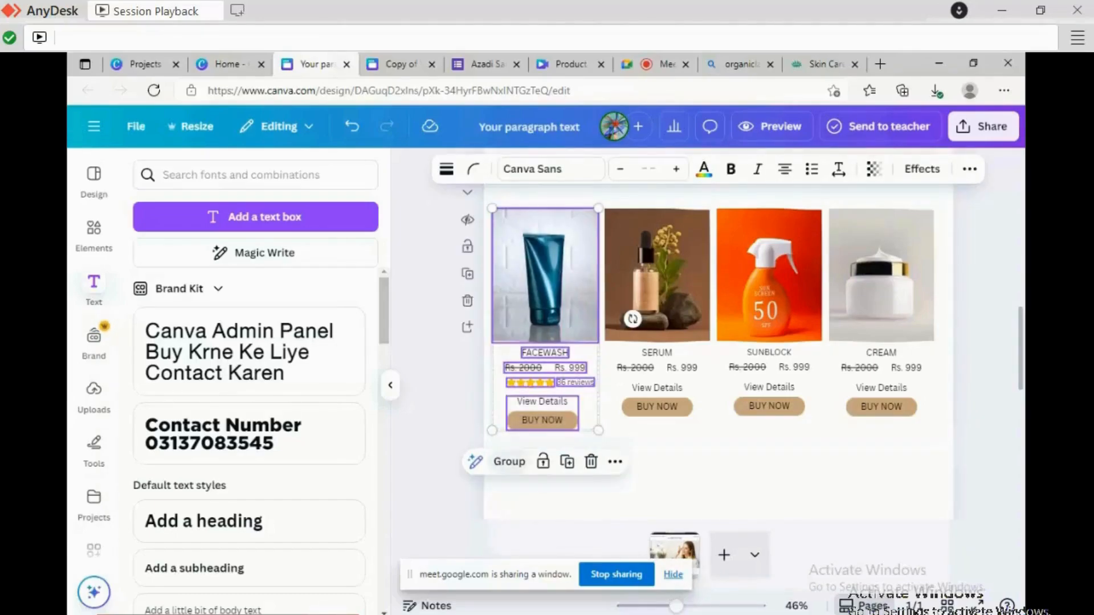
key(ctrl+g)
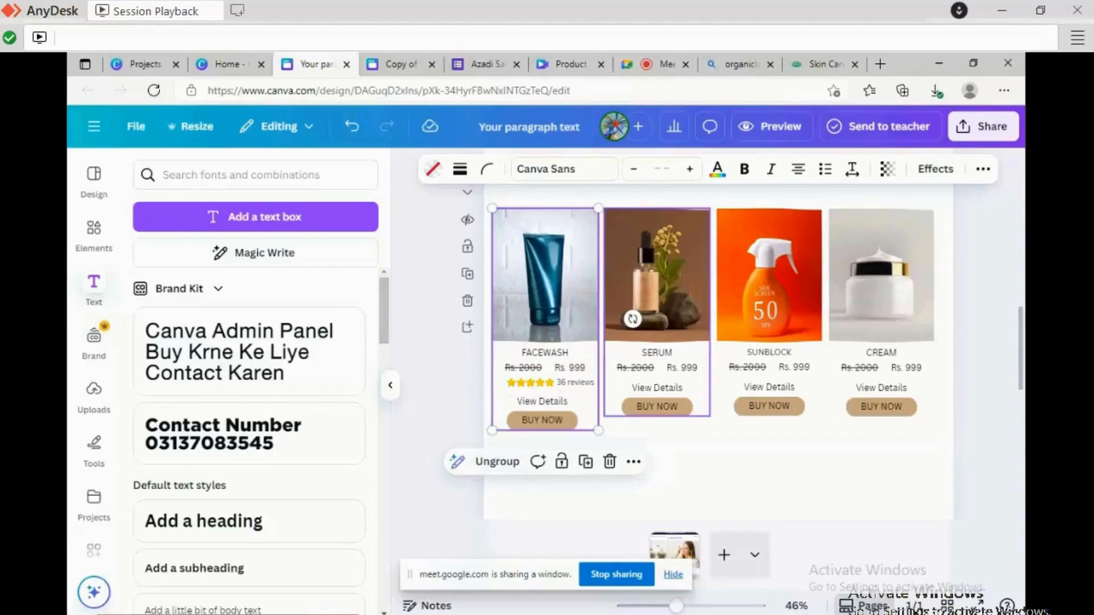
Delete the SERUM card's photo and text from the second product row.
click(632, 319)
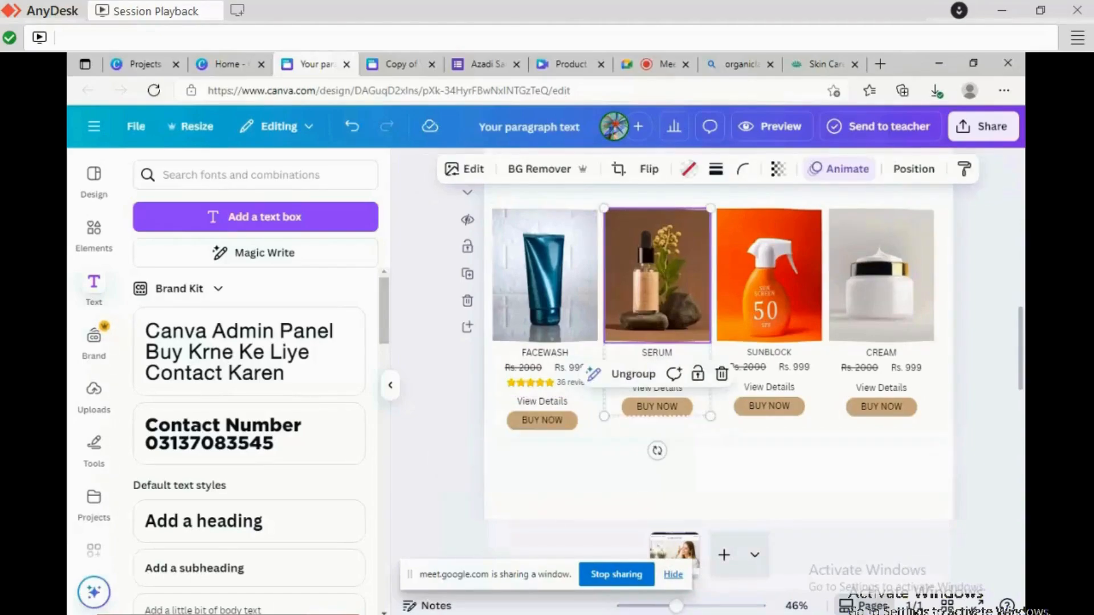
key(Delete)
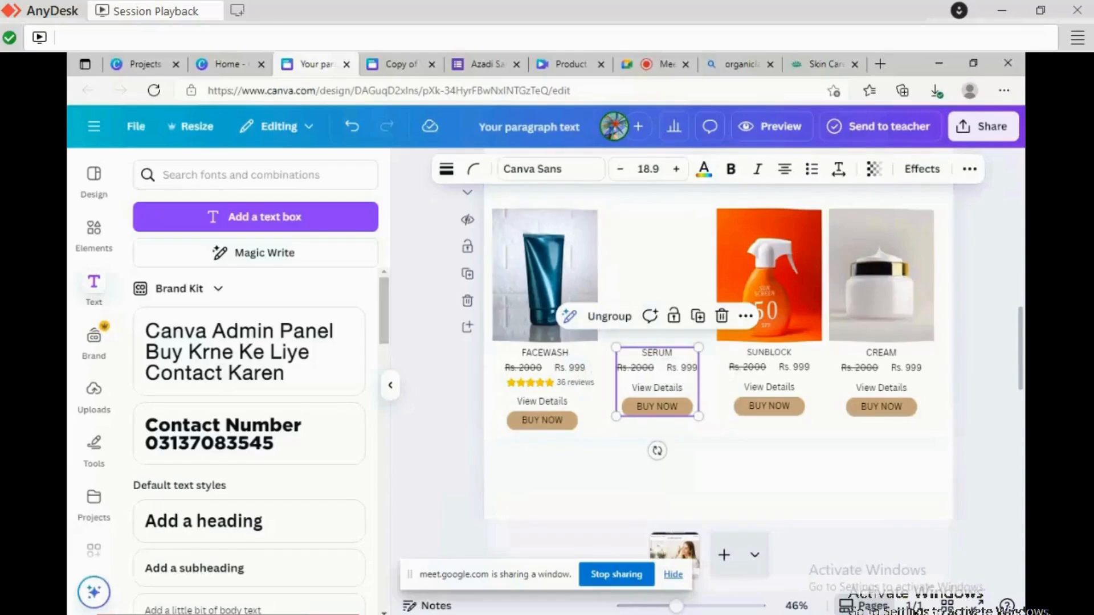
key(Delete)
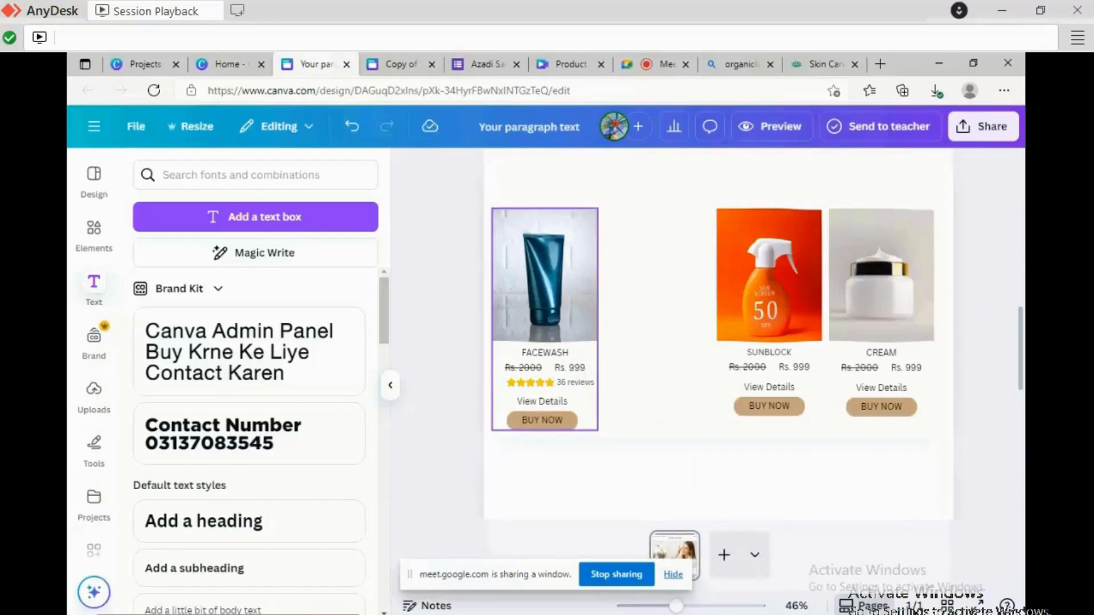
Duplicate the rated FACEWASH card and align the copy in the empty second slot of the row.
click(545, 285)
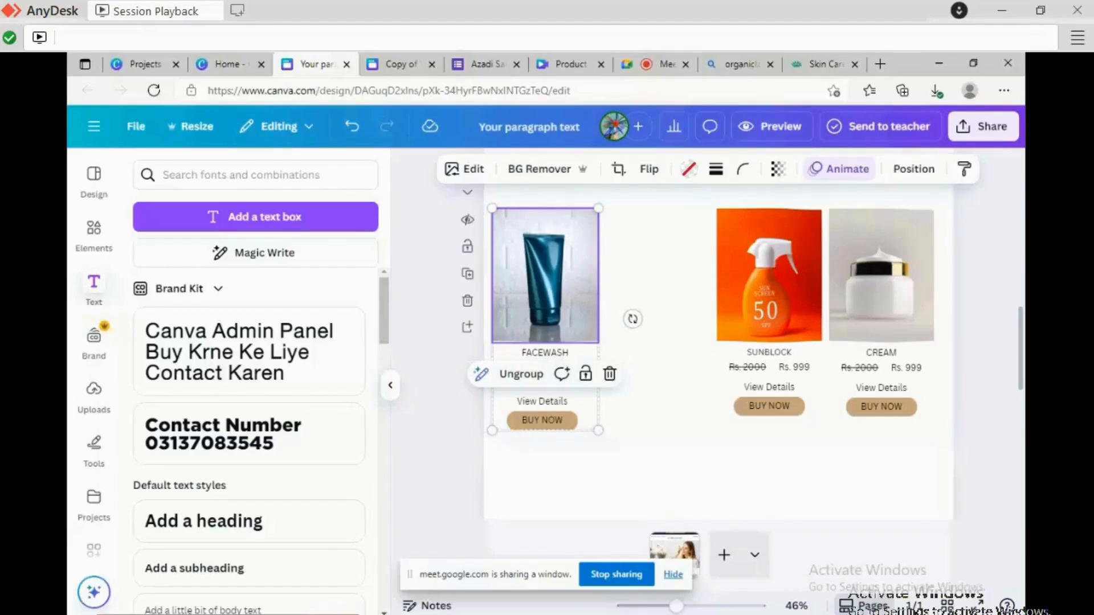
key(Escape)
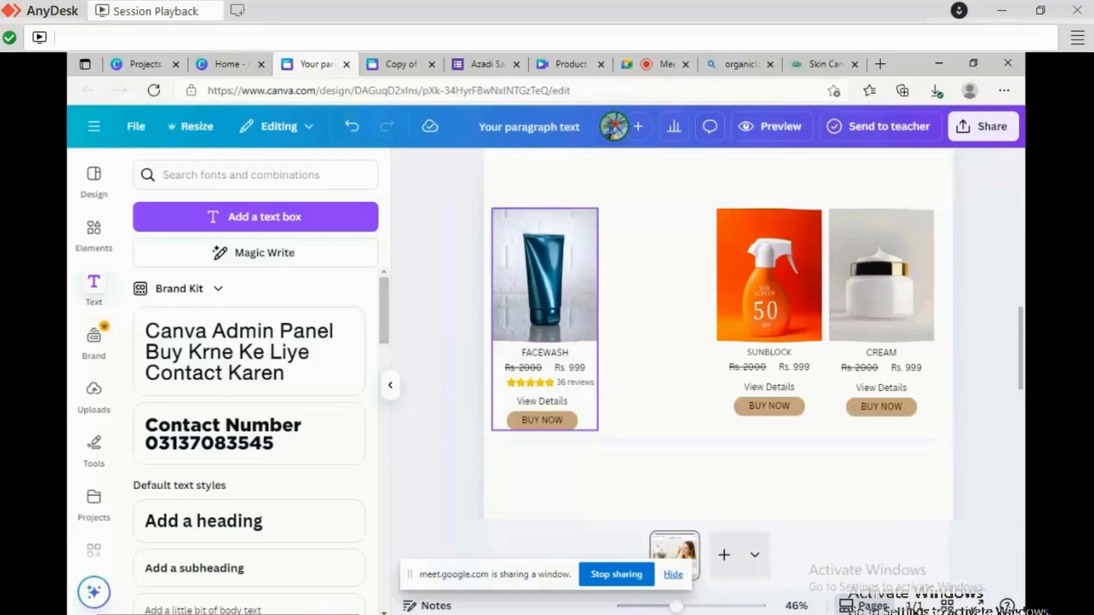
click(545, 279)
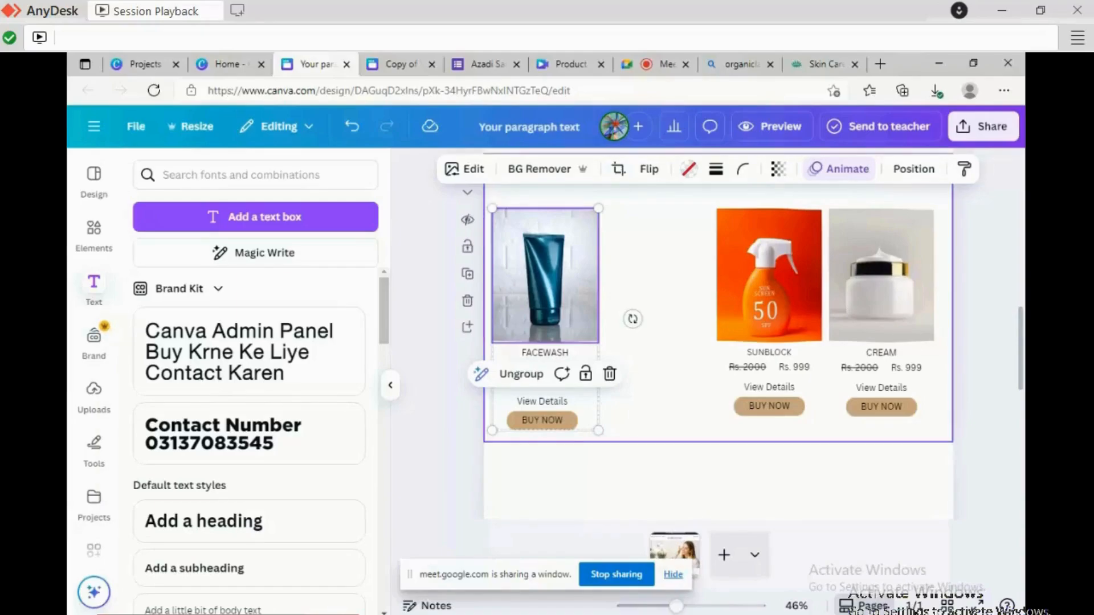
right_click(564, 260)
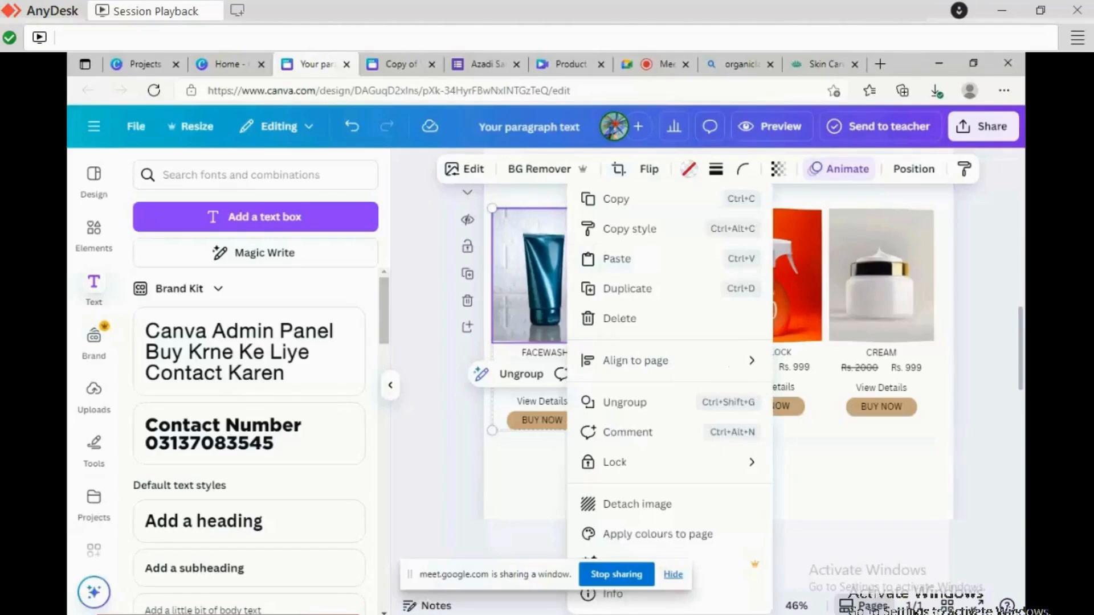
click(550, 268)
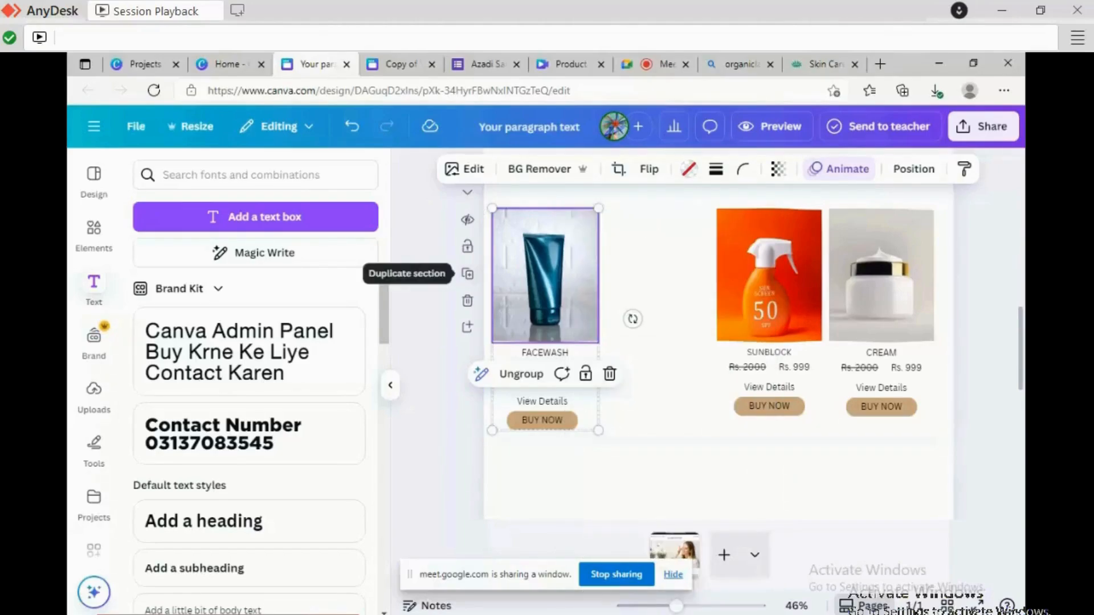
right_click(556, 259)
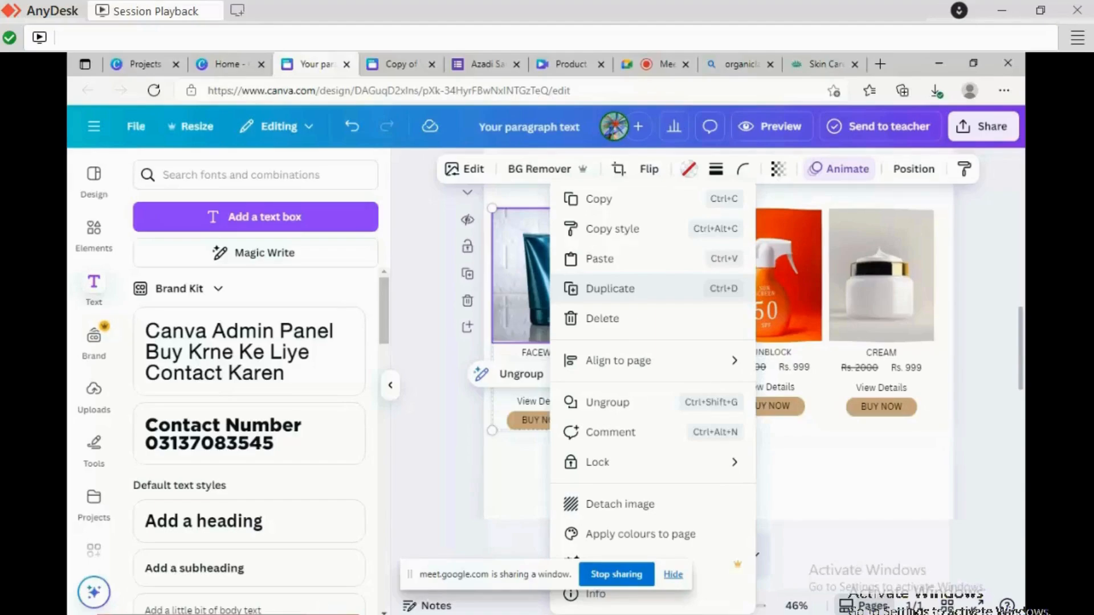
click(610, 289)
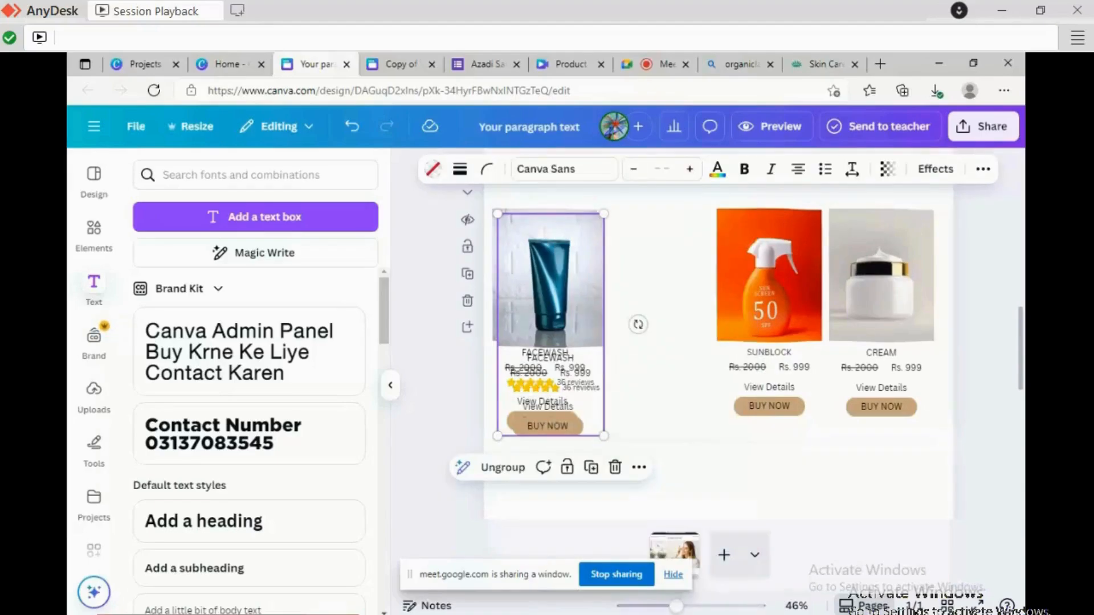
drag(551, 285, 658, 281)
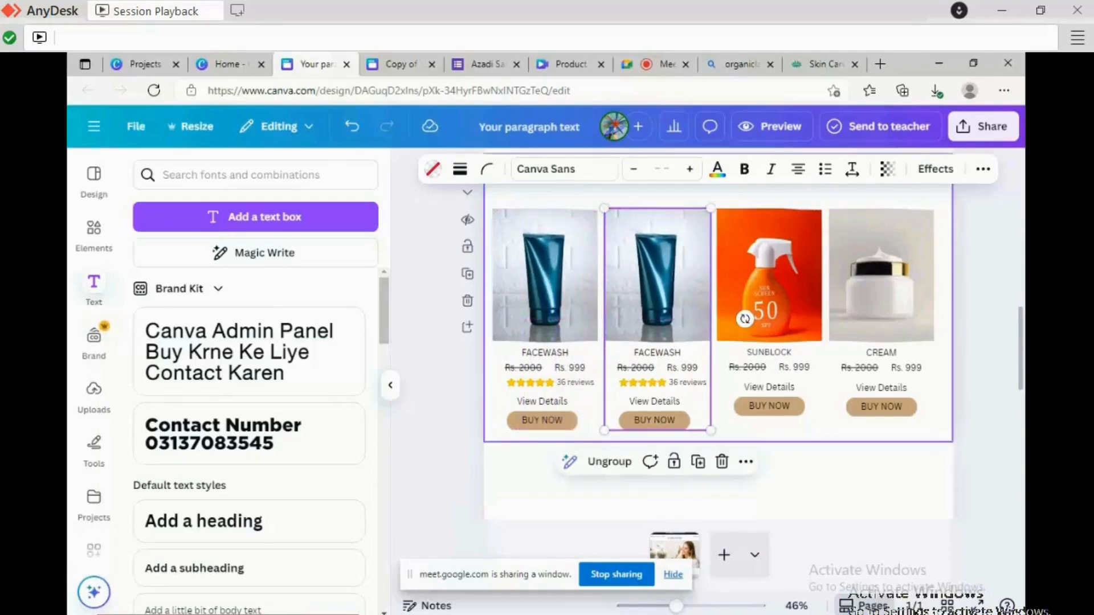
Replace the SUNBLOCK card in the second product row with a duplicate of the rated FACEWASH card.
click(767, 279)
key(Delete)
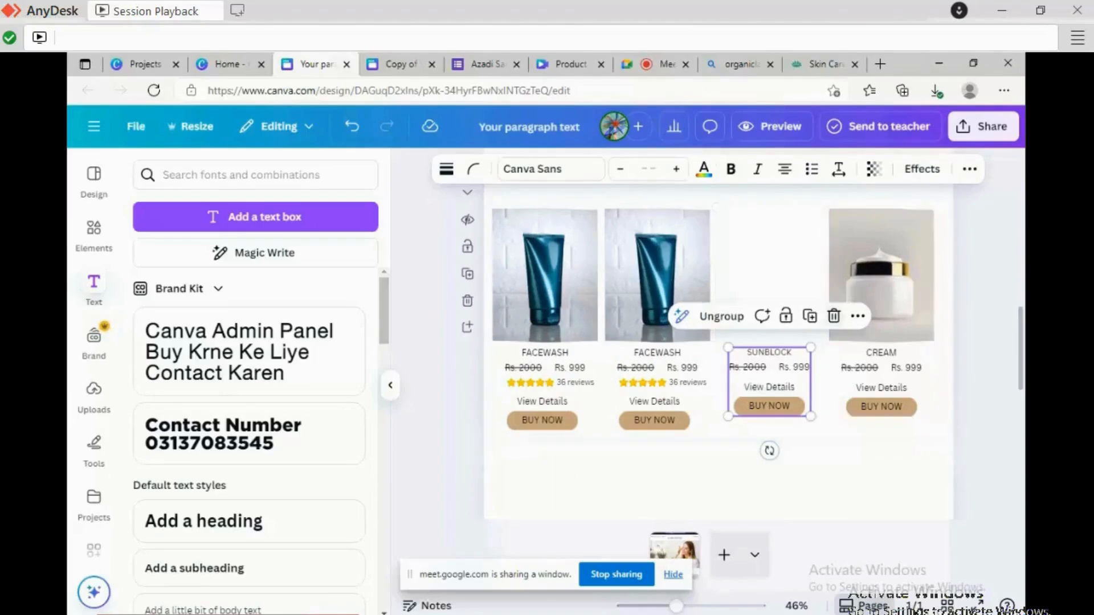
key(Delete)
click(658, 280)
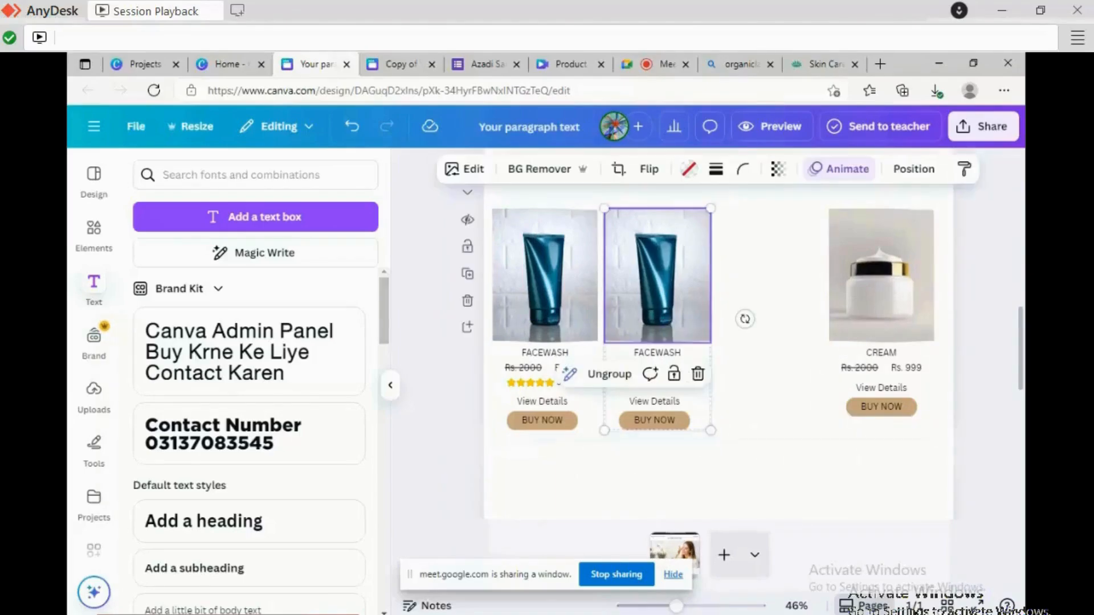
right_click(671, 228)
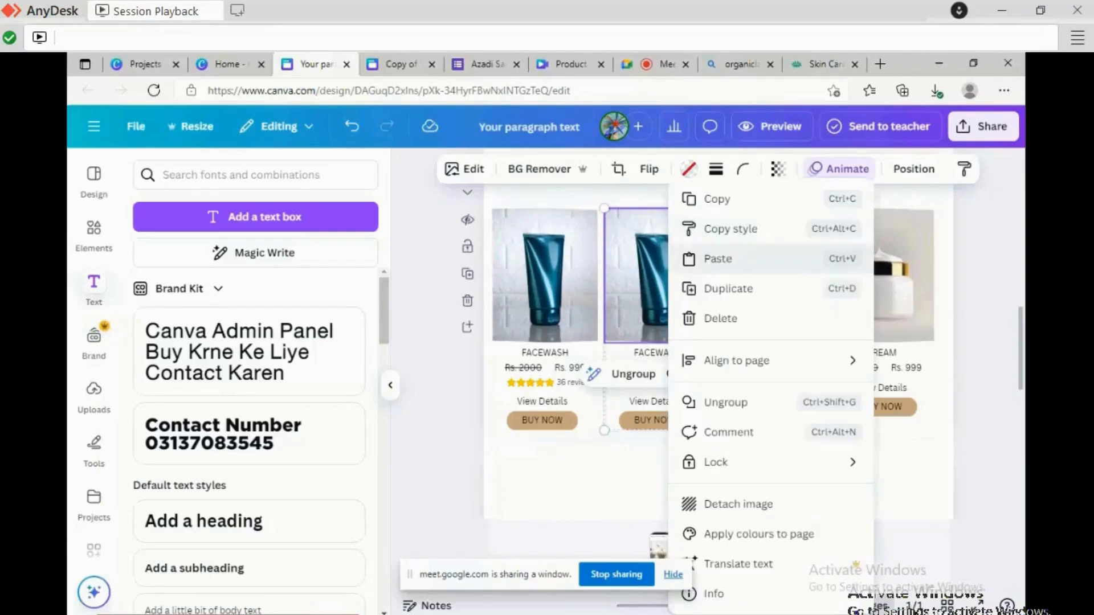
click(728, 288)
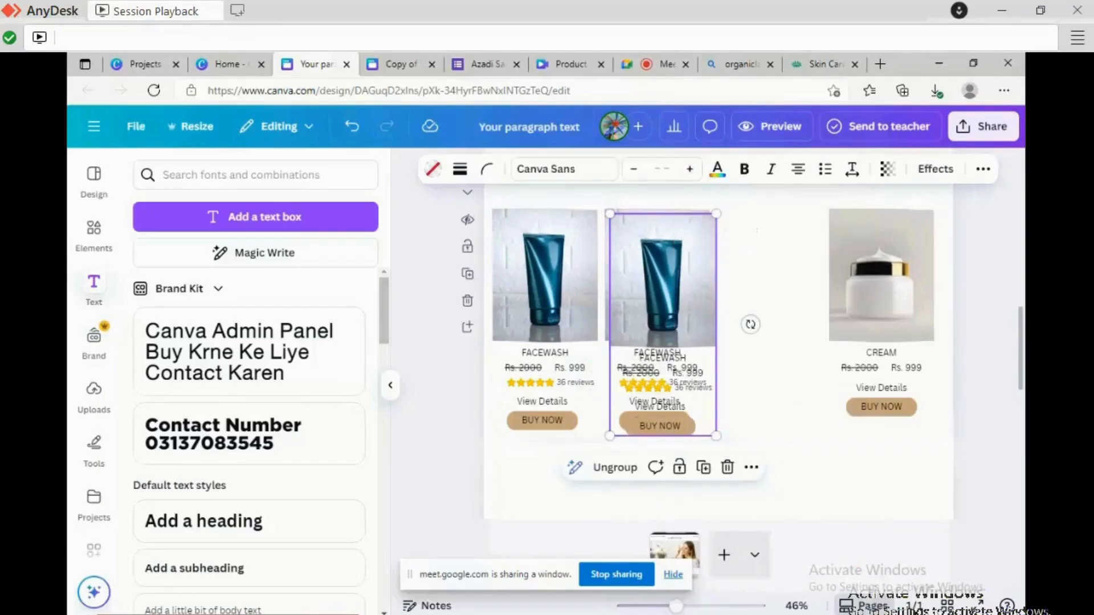
drag(713, 285, 770, 285)
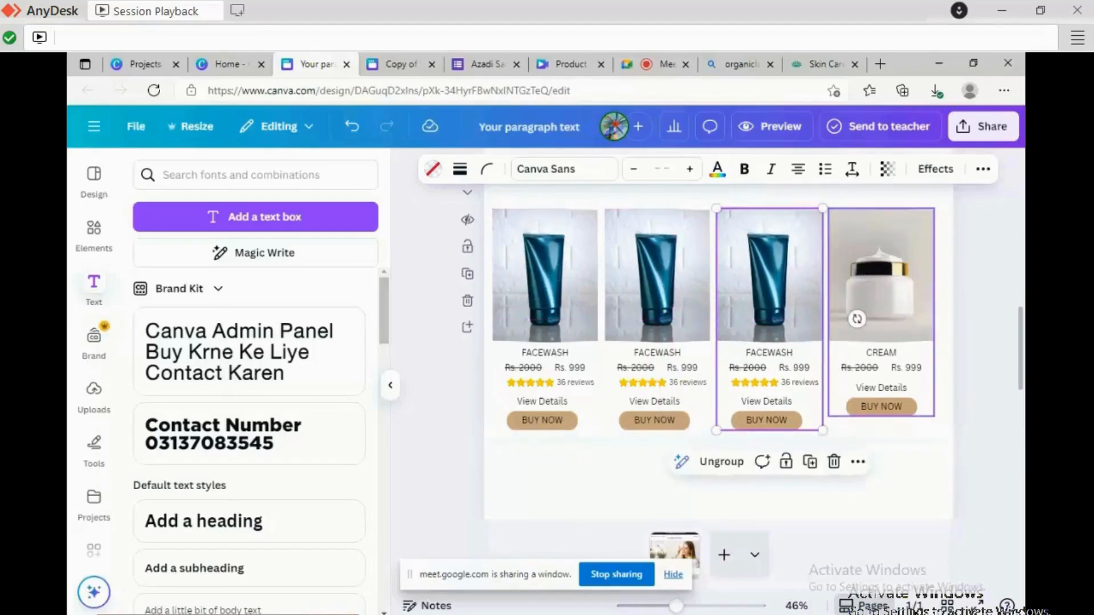
Replace the CREAM card at the end of the second product row with another duplicate of the rated FACEWASH card.
double_click(882, 285)
key(Delete)
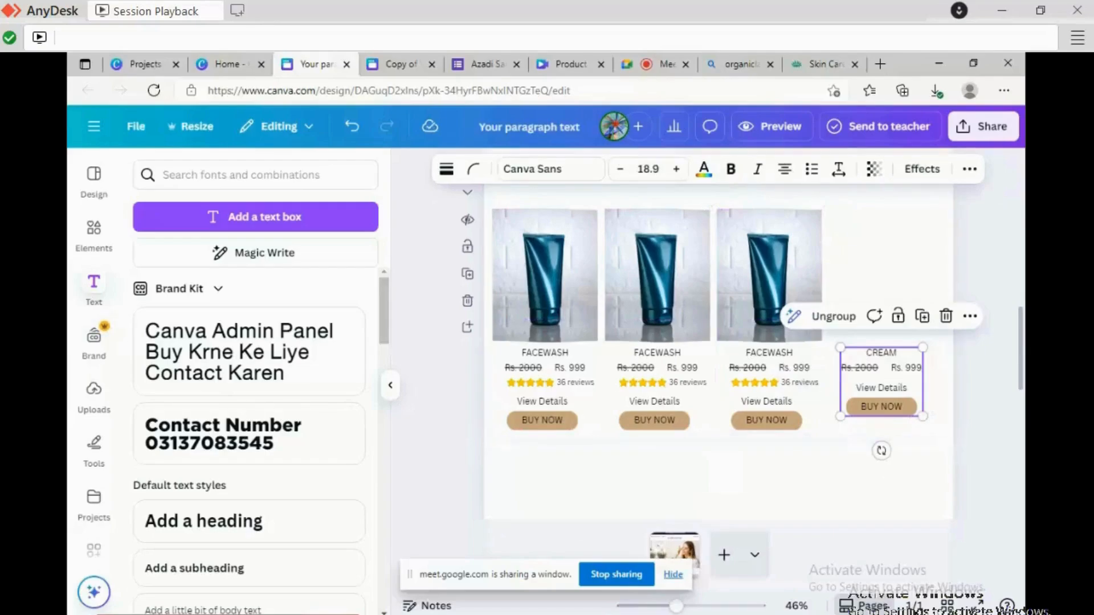
key(Delete)
double_click(769, 279)
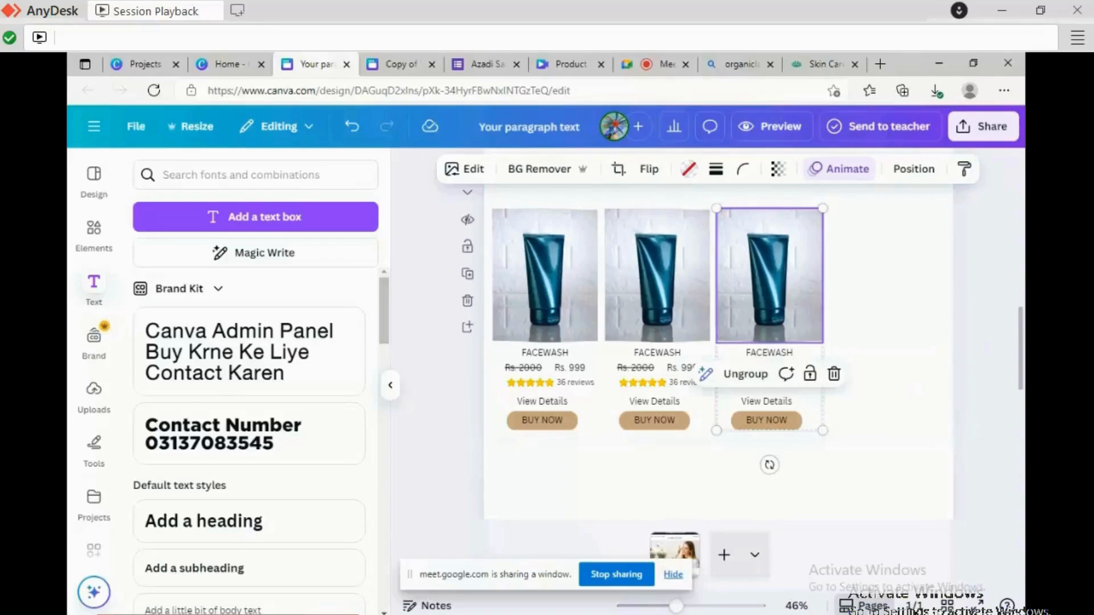
right_click(770, 288)
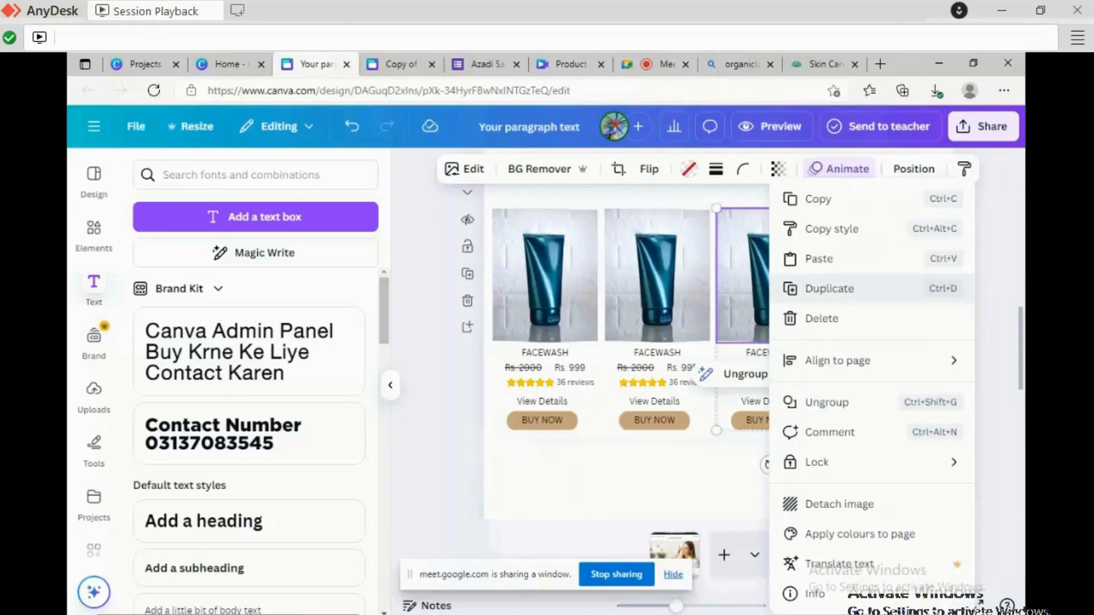
click(829, 288)
drag(775, 324, 882, 324)
click(988, 376)
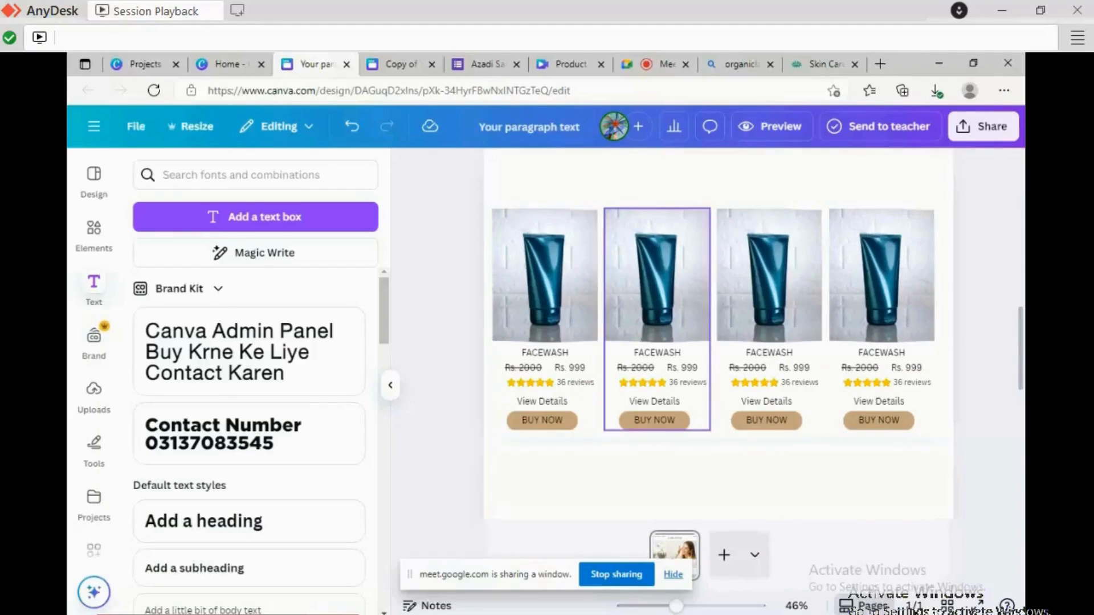
Search the elements library for "facewash bottle", restrict the results to photos and browse them for a replacement product image.
click(657, 273)
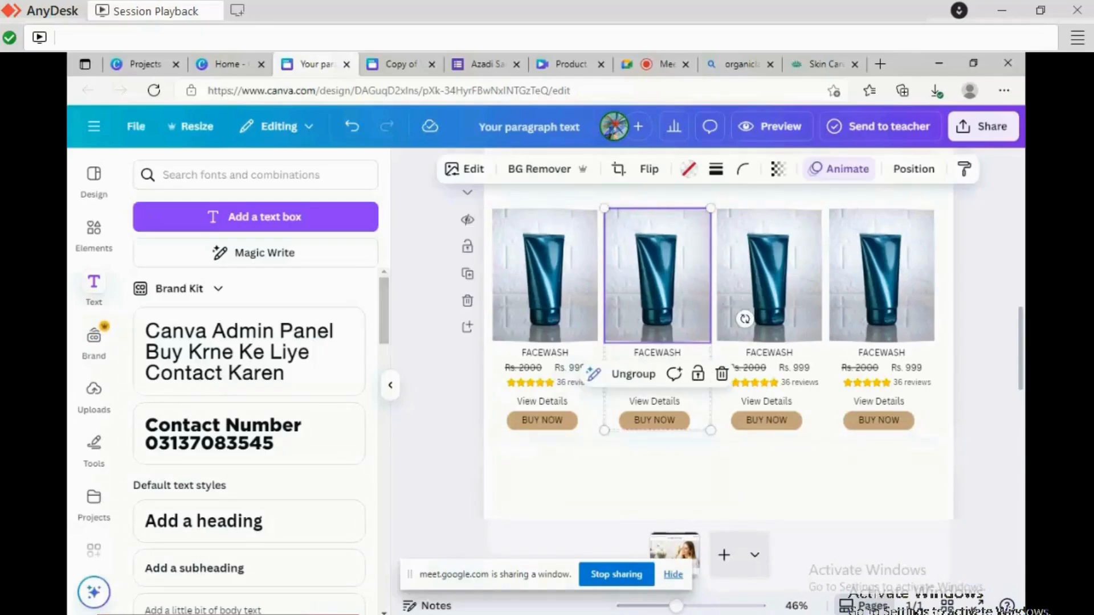
click(545, 276)
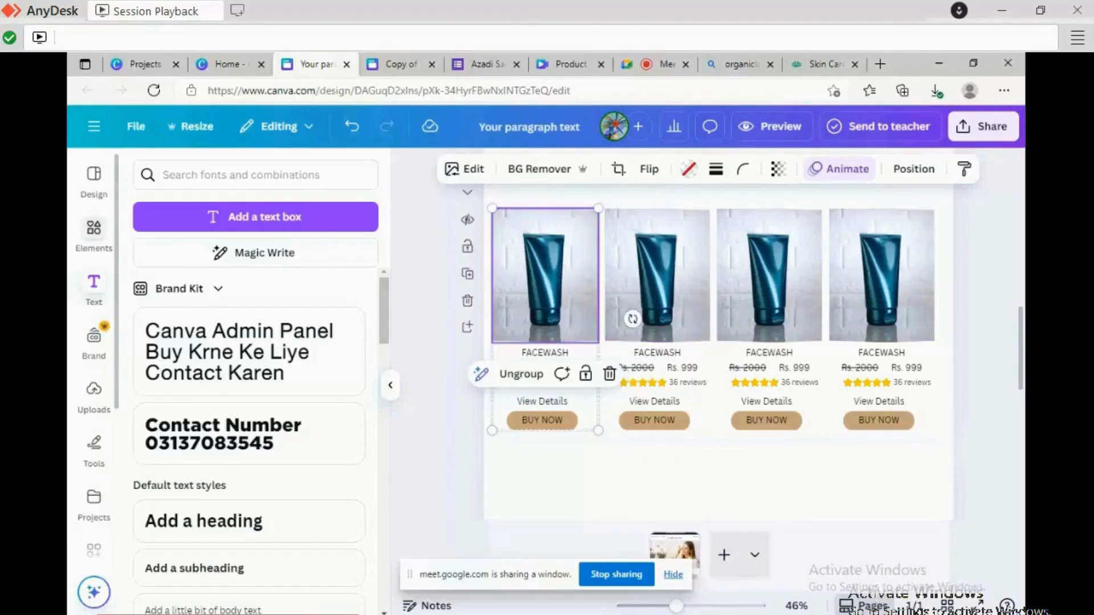
click(94, 229)
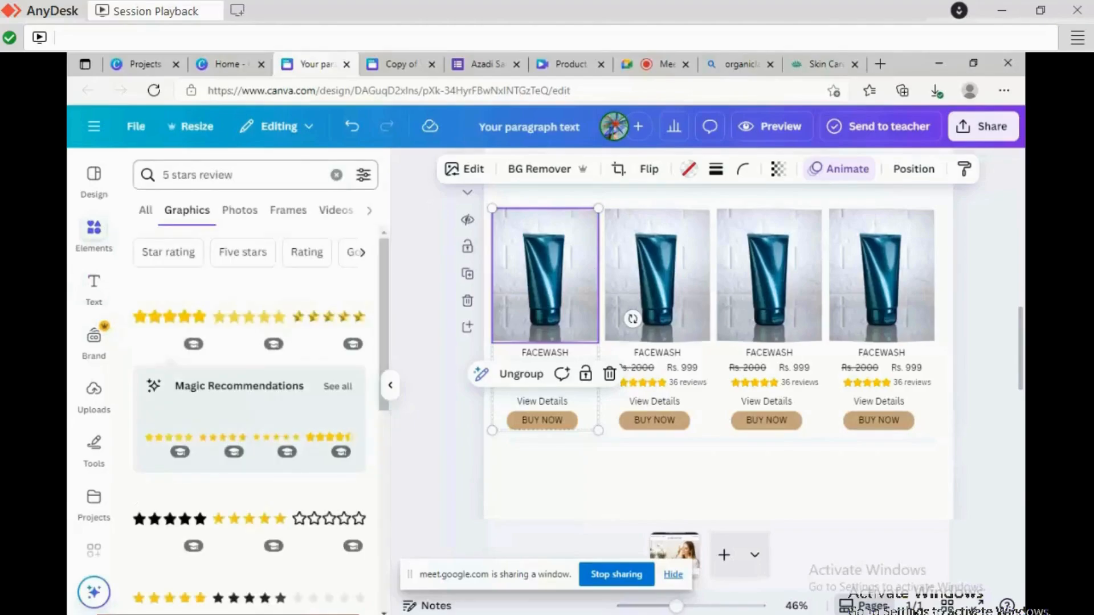
click(192, 175)
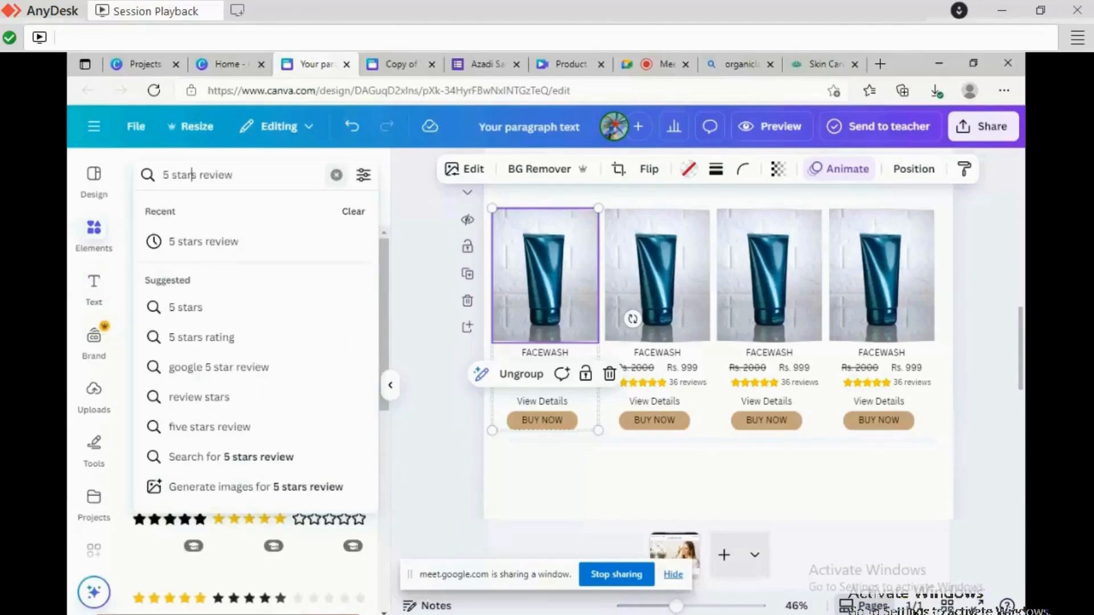
click(336, 175)
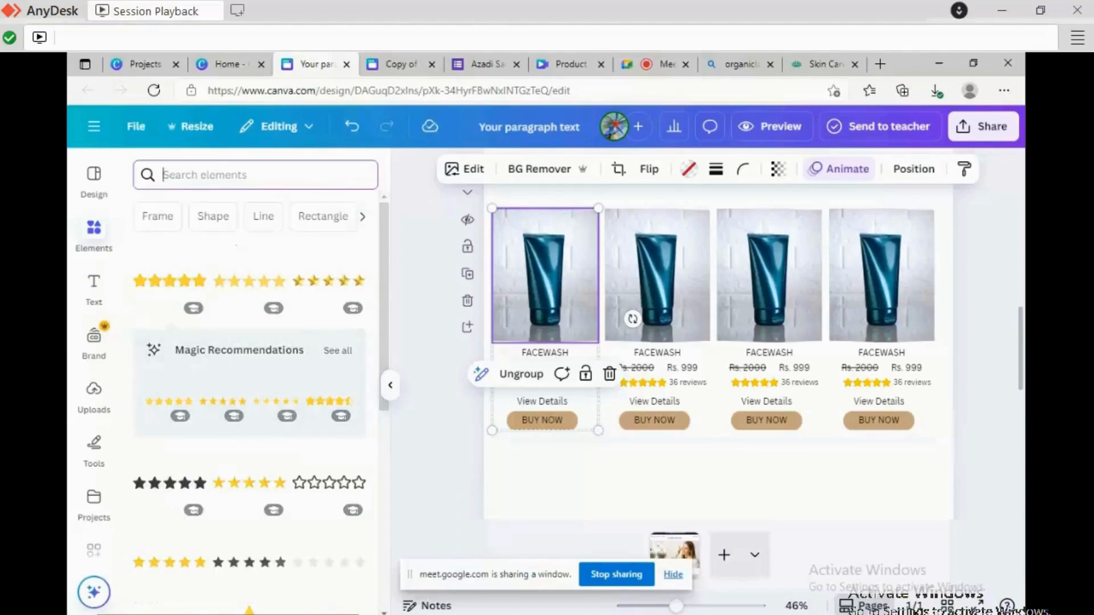
text(facewas)
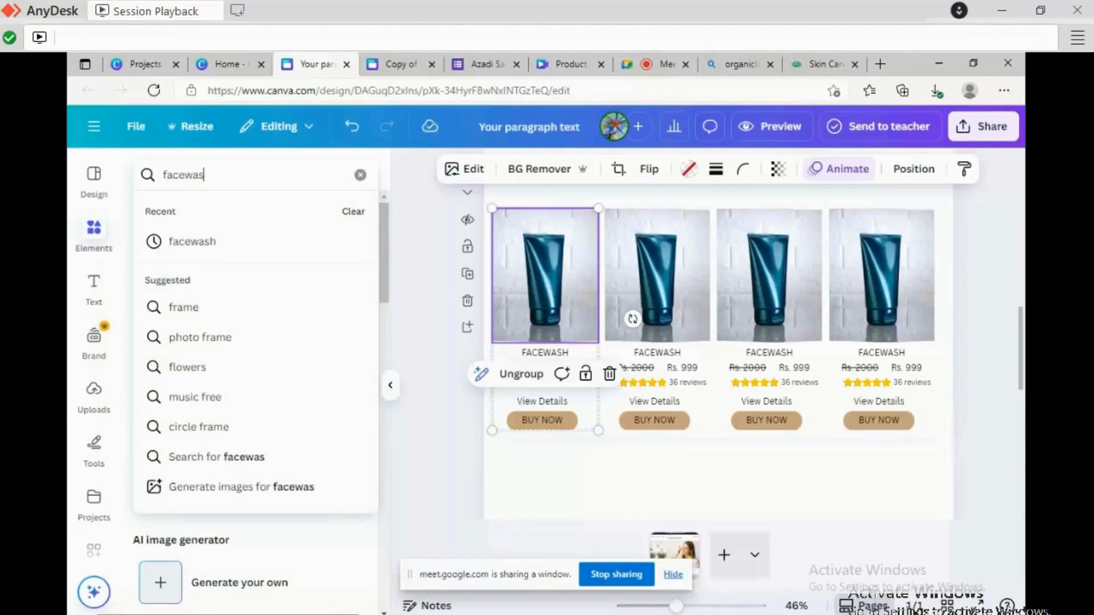
text(h bottle)
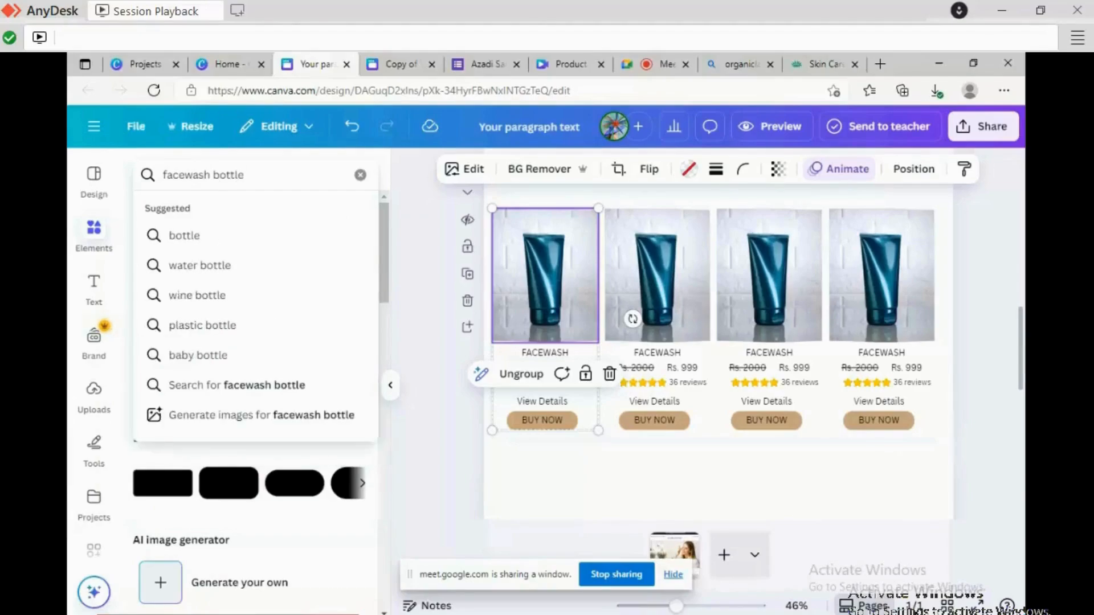
key(Return)
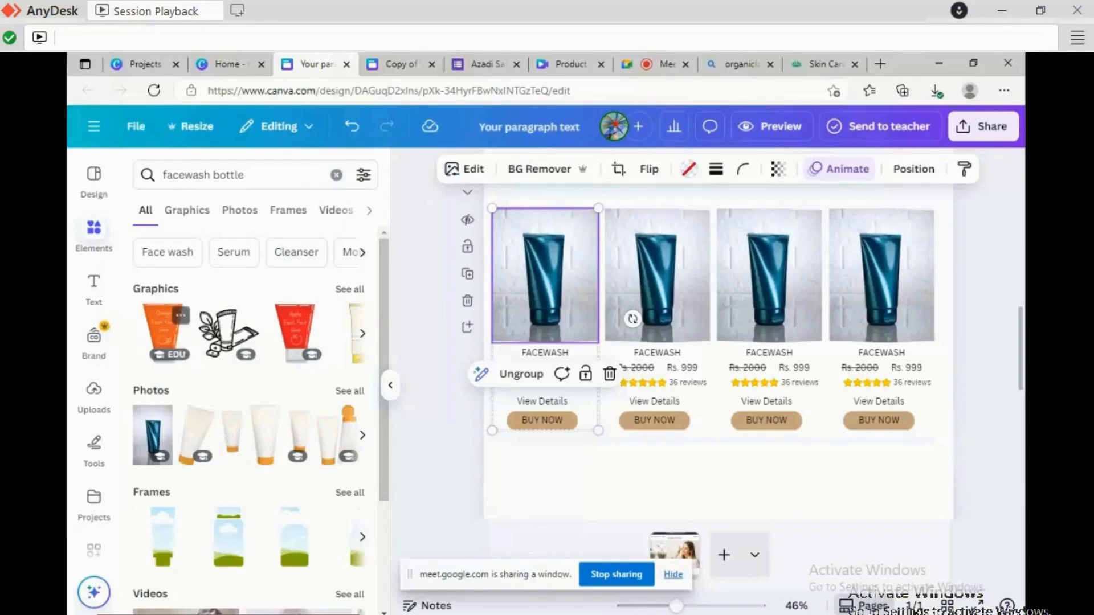
click(239, 210)
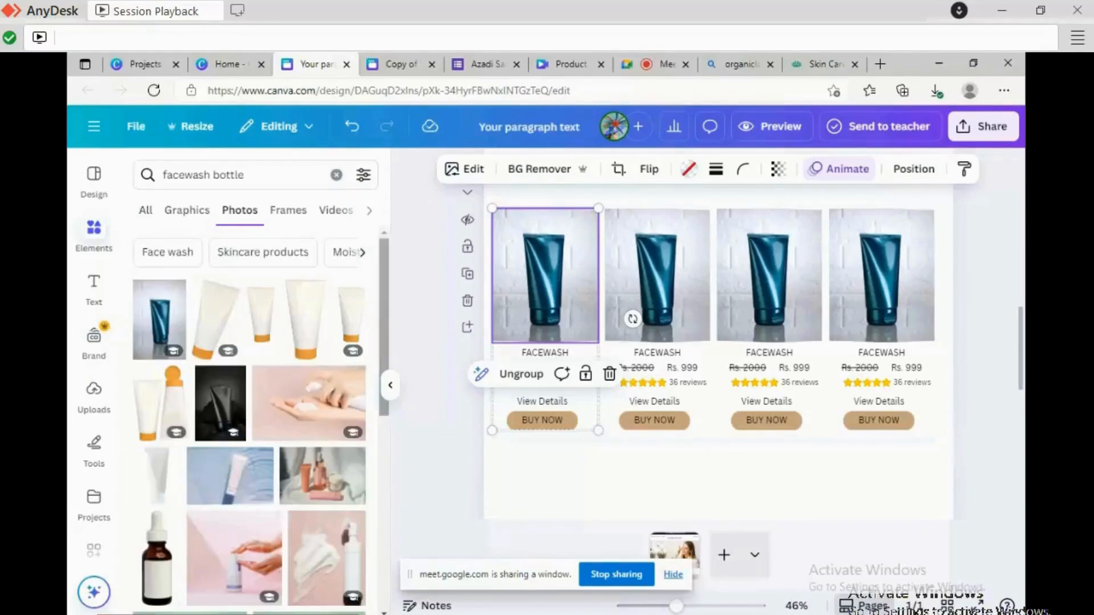
scroll(249, 422, down, 4)
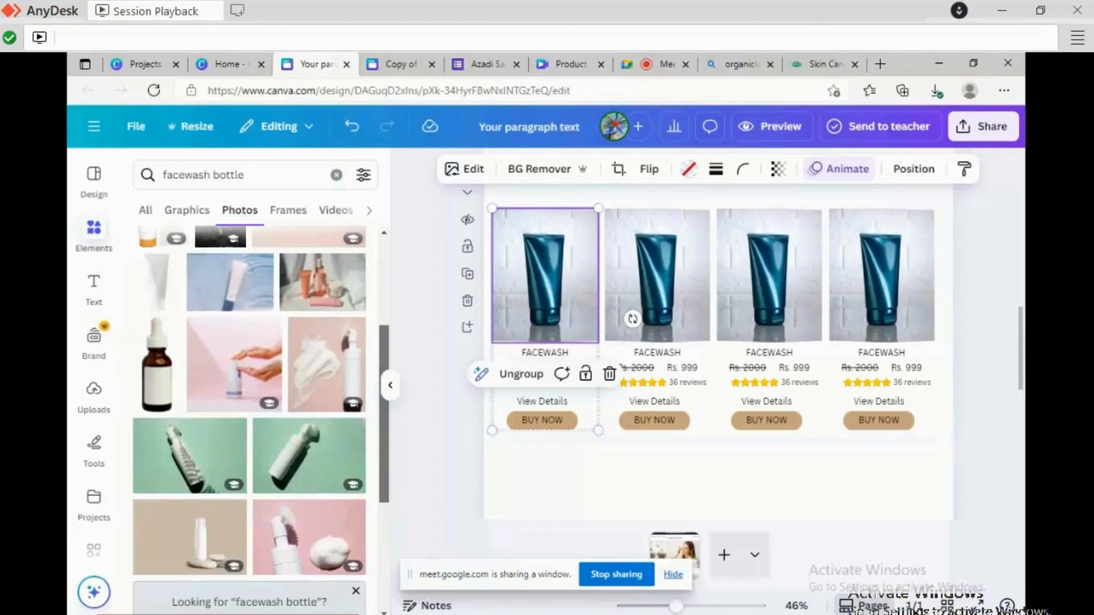
scroll(249, 421, down, 2)
scroll(249, 422, down, 3)
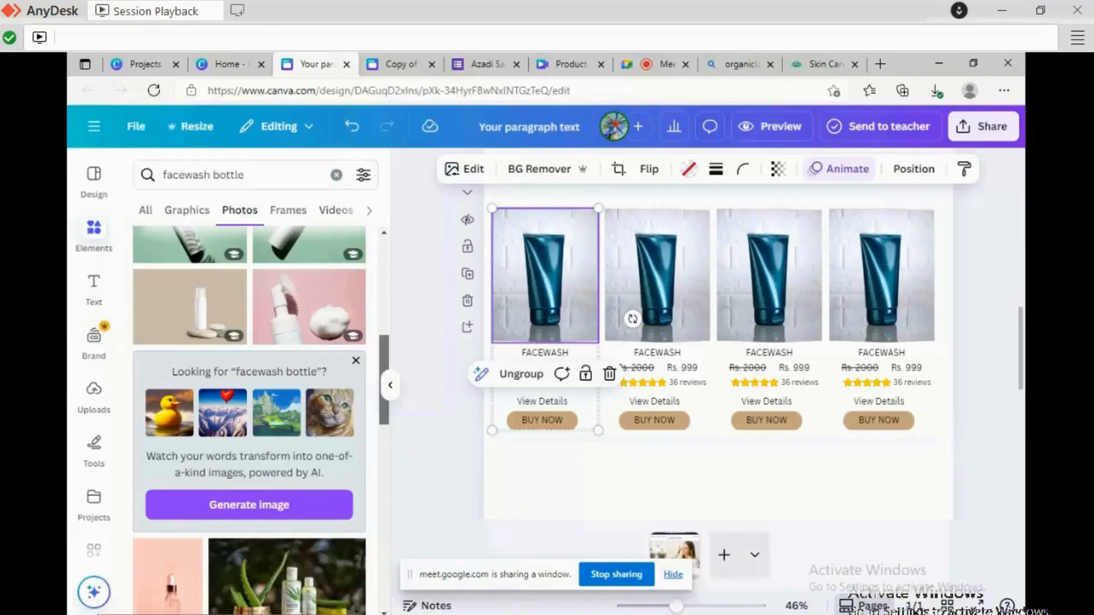
Shorten the photo search to "facewash" and browse the results for a new image for the first card.
click(245, 175)
key(BackSpace)
key(BackSpace)
key(BackSpace)
key(BackSpace)
key(BackSpace)
key(BackSpace)
key(BackSpace)
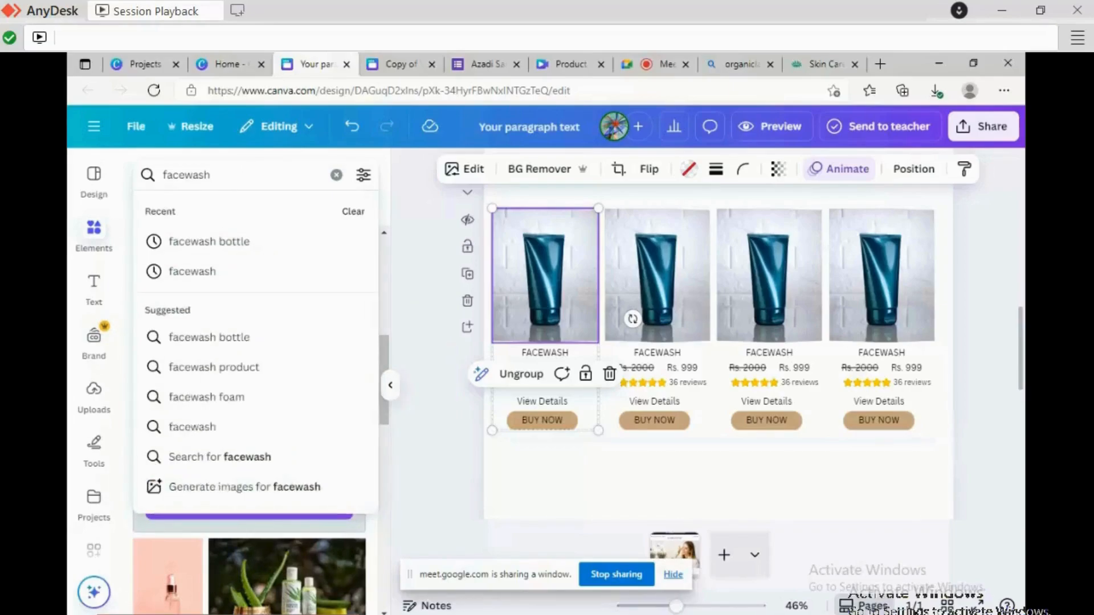
key(Return)
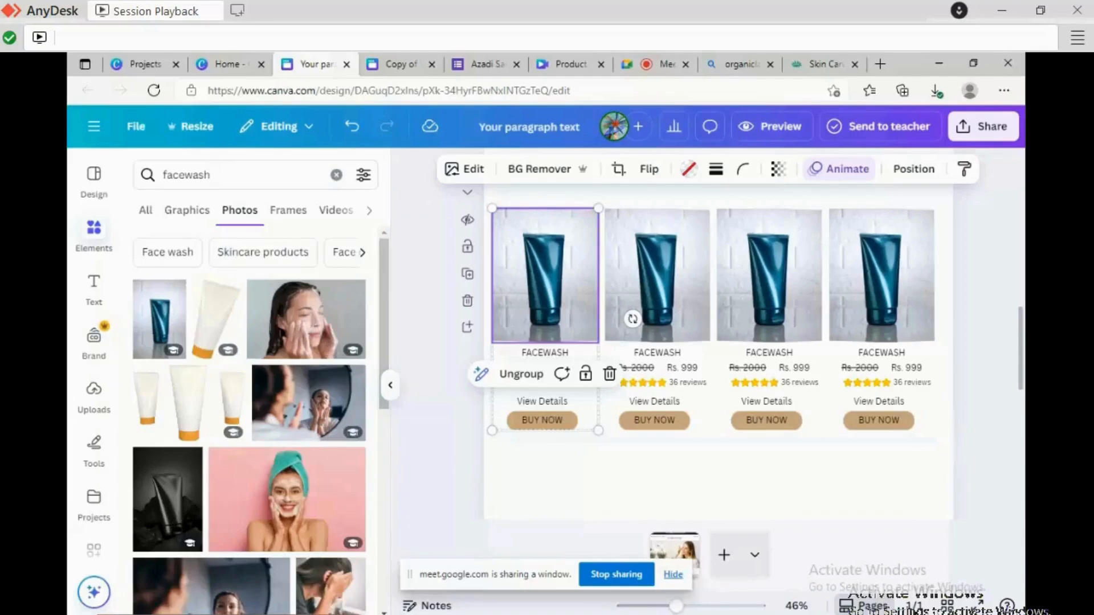
scroll(308, 402, down, 1)
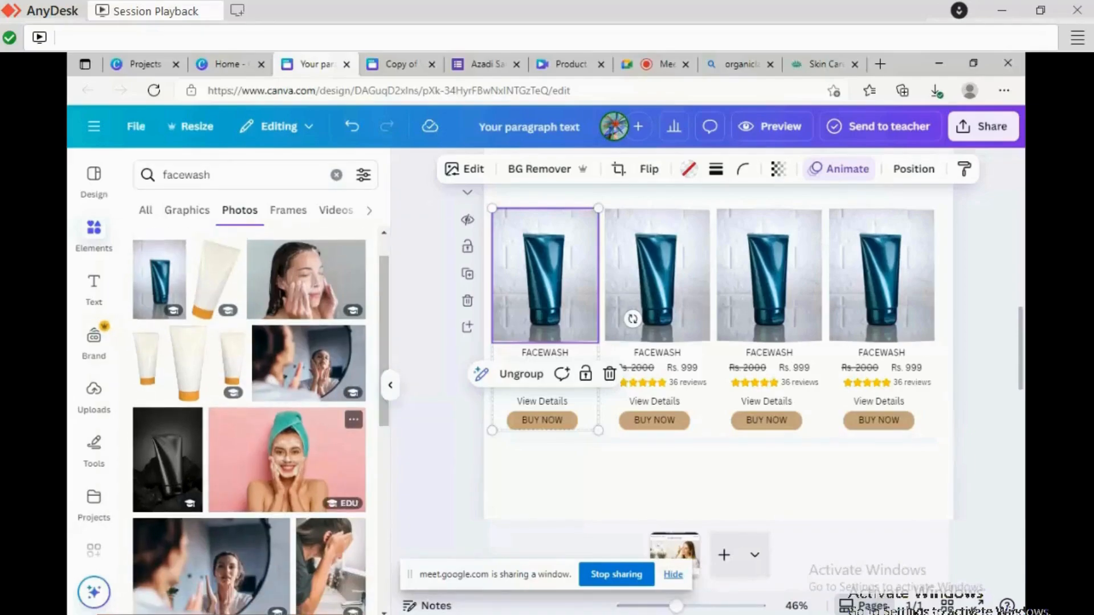
Fill the first card's image with the cropped photo of the woman in a teal towel, then enlarge and recentre it slightly within the frame.
click(287, 460)
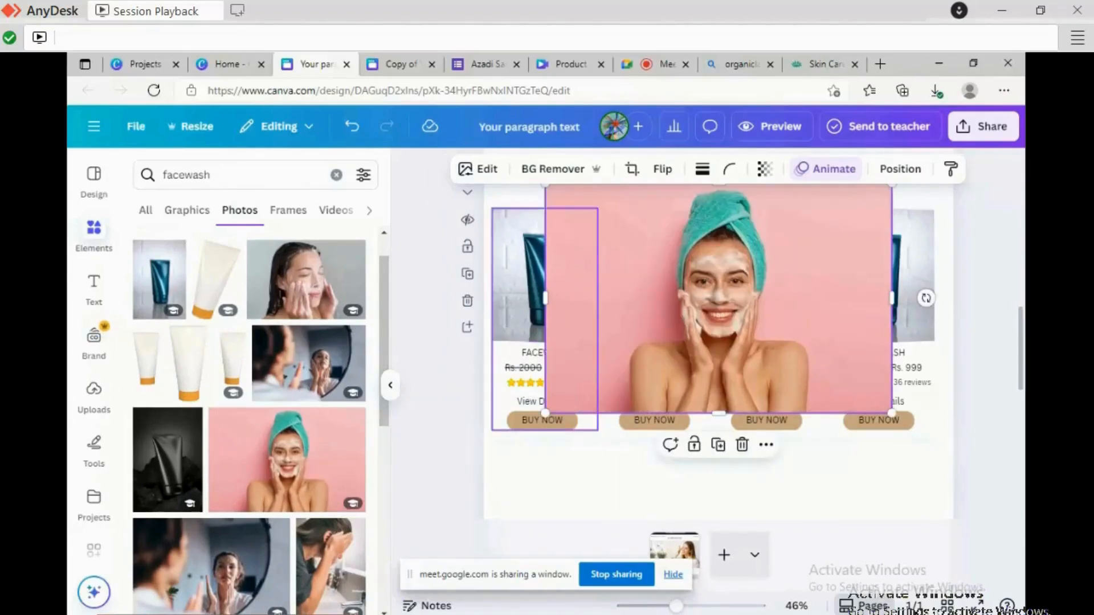
drag(546, 298, 579, 298)
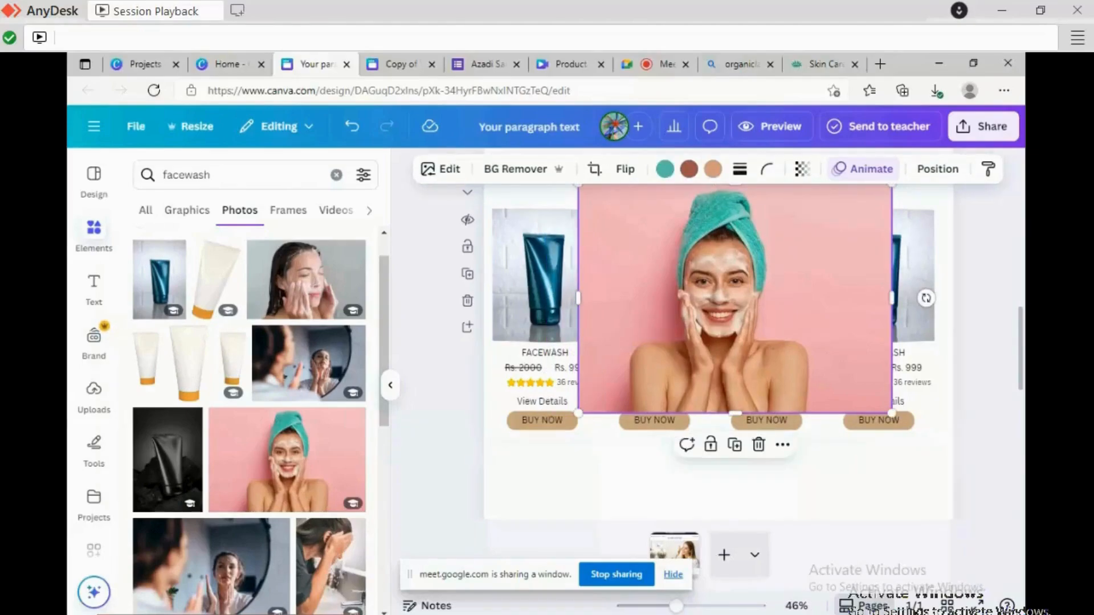
drag(892, 298, 858, 299)
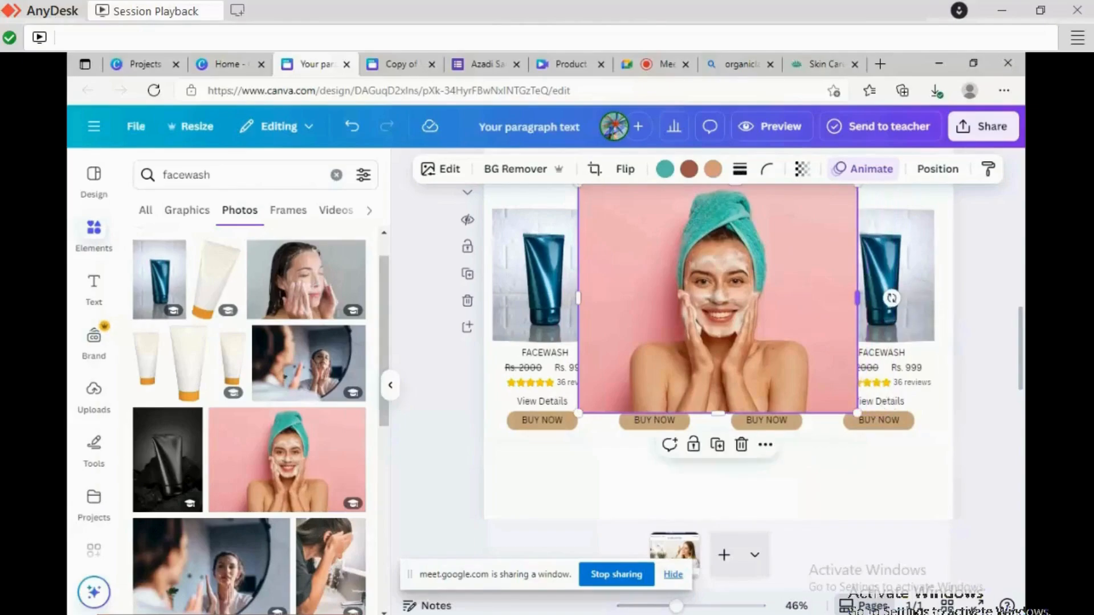
drag(702, 299, 555, 288)
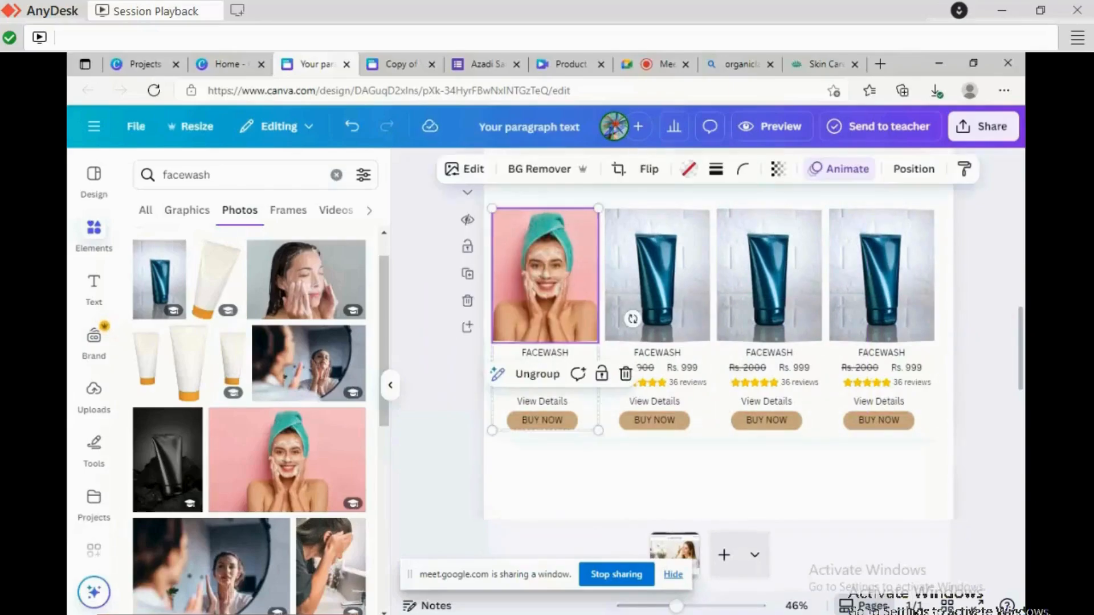
double_click(554, 287)
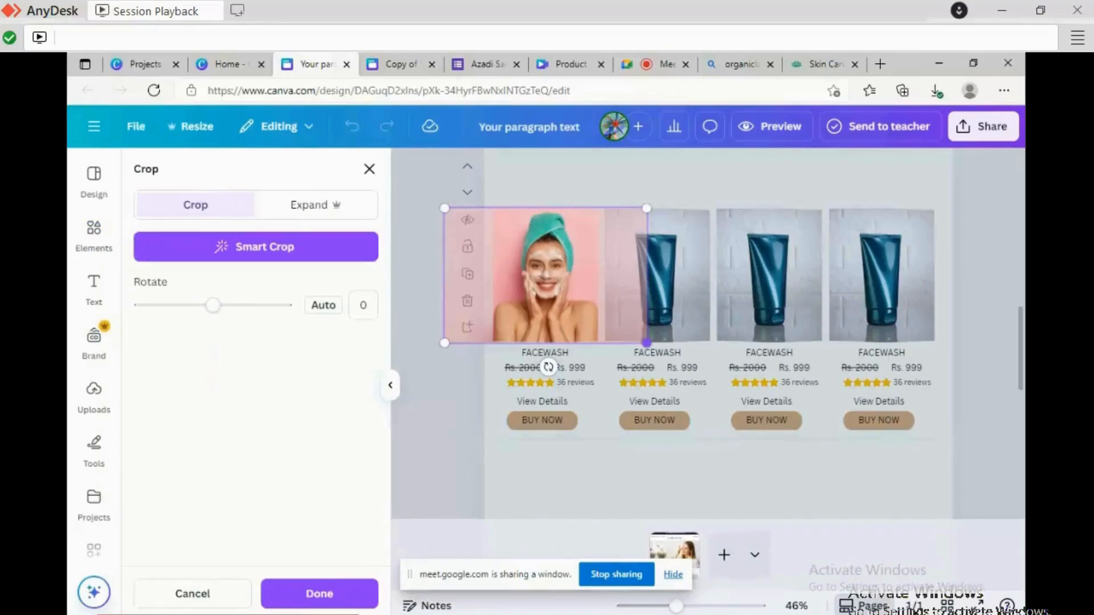
drag(646, 343, 657, 349)
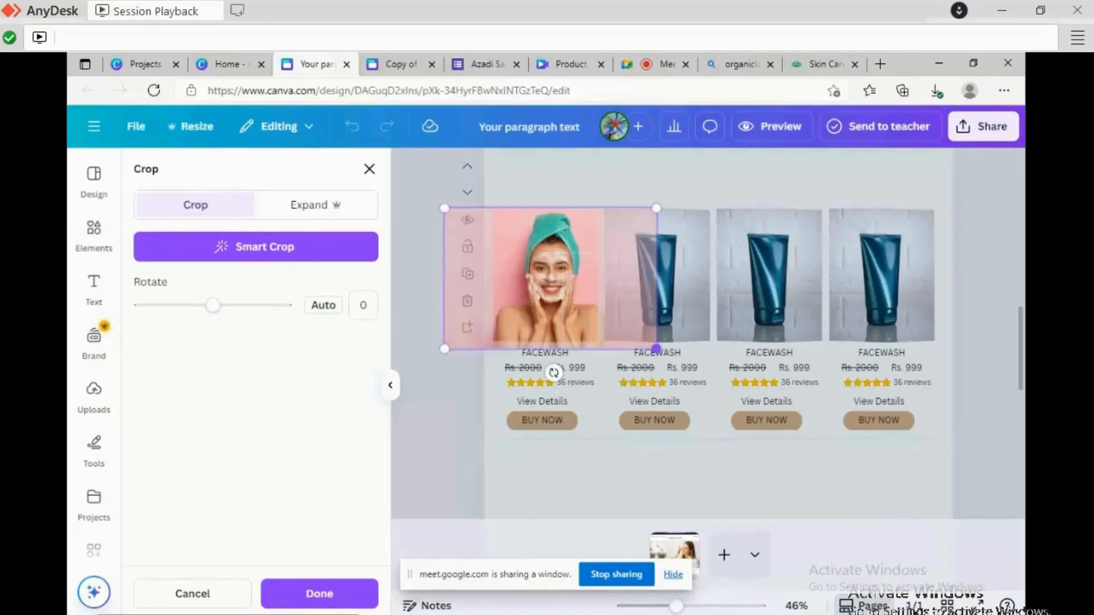
drag(551, 279, 542, 279)
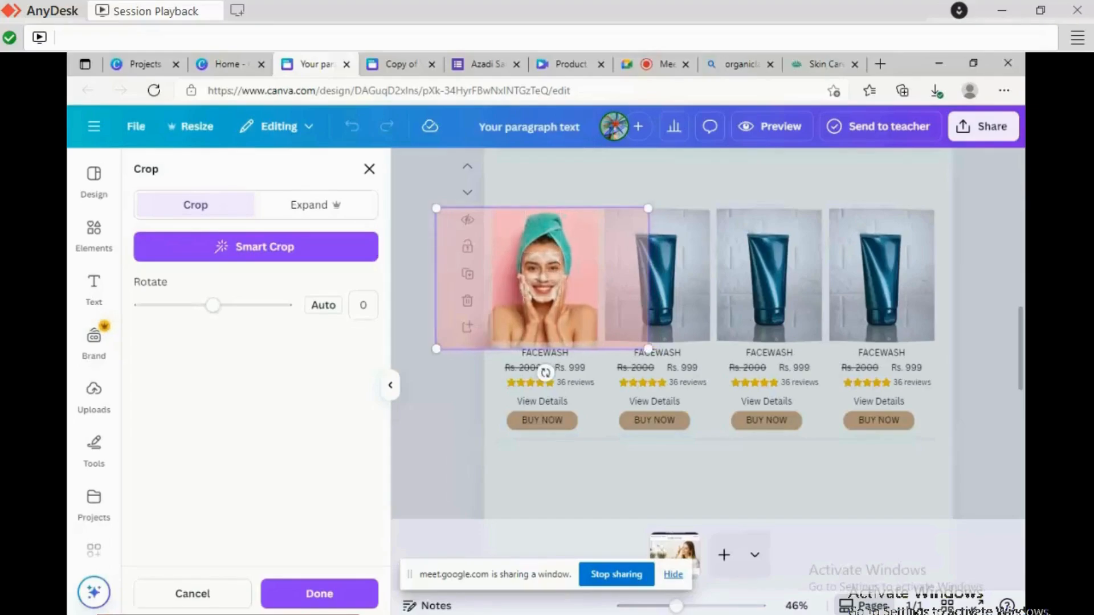
key(Return)
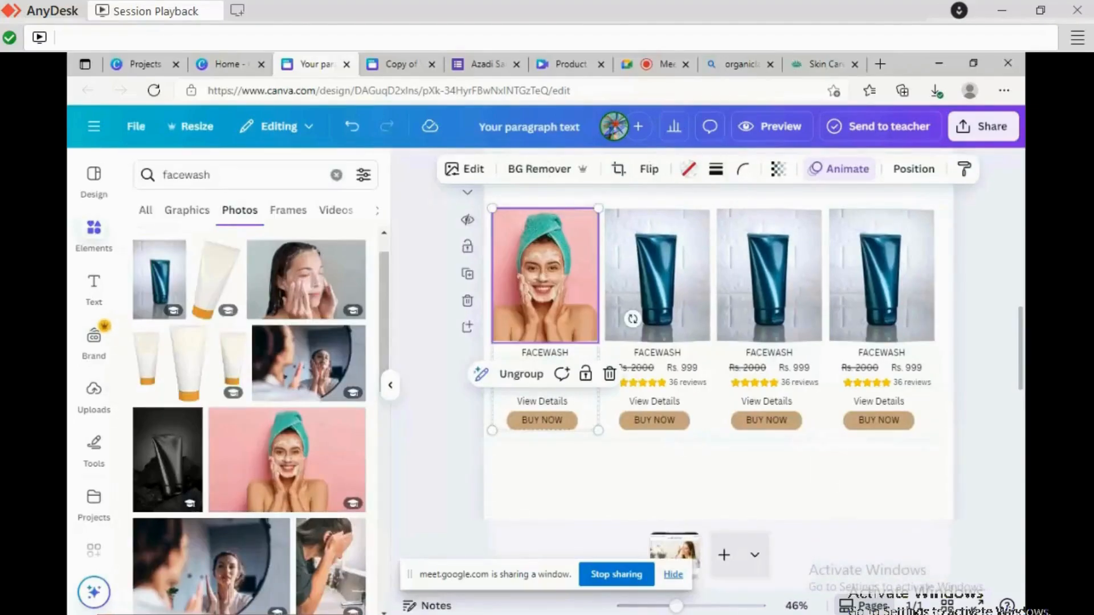
Search photos for "serum" and fill the second card's image with the cropped photo of the woman holding a dropper to her face.
click(657, 276)
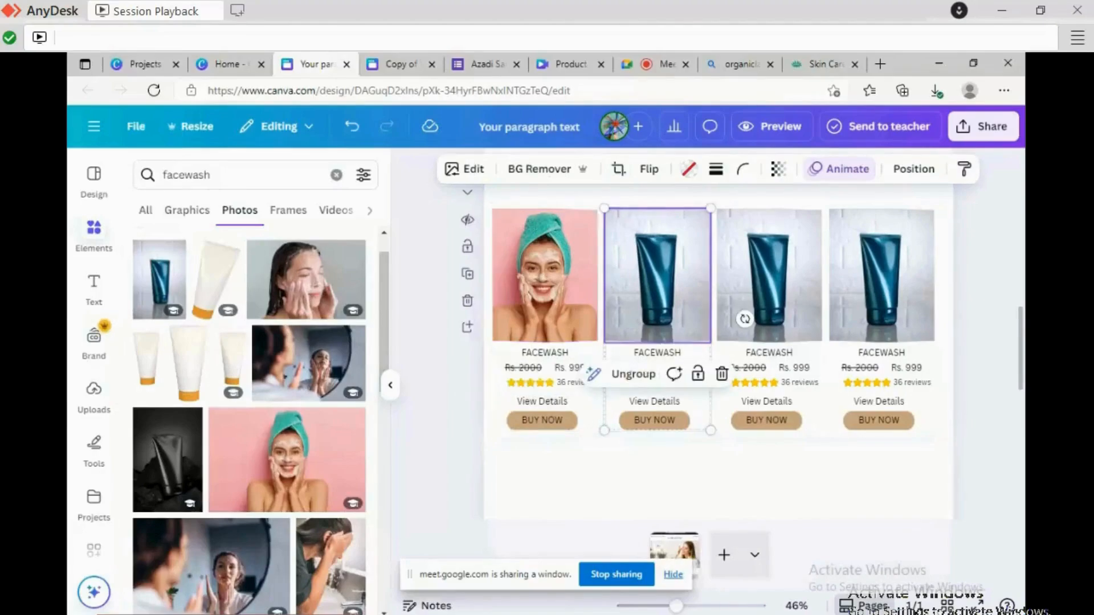
click(186, 175)
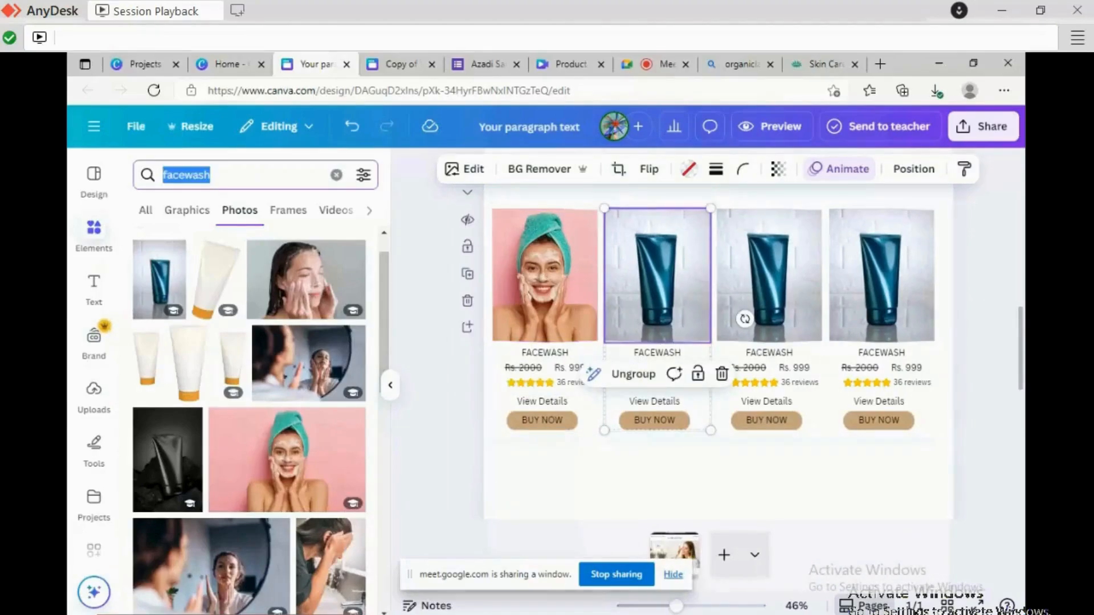
text(serum)
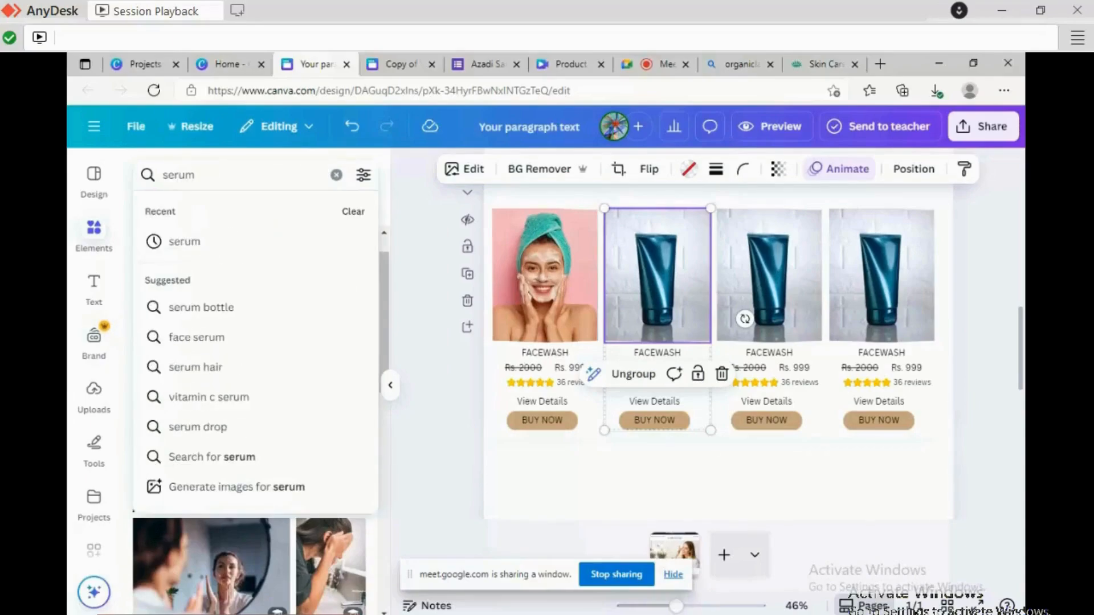
key(Return)
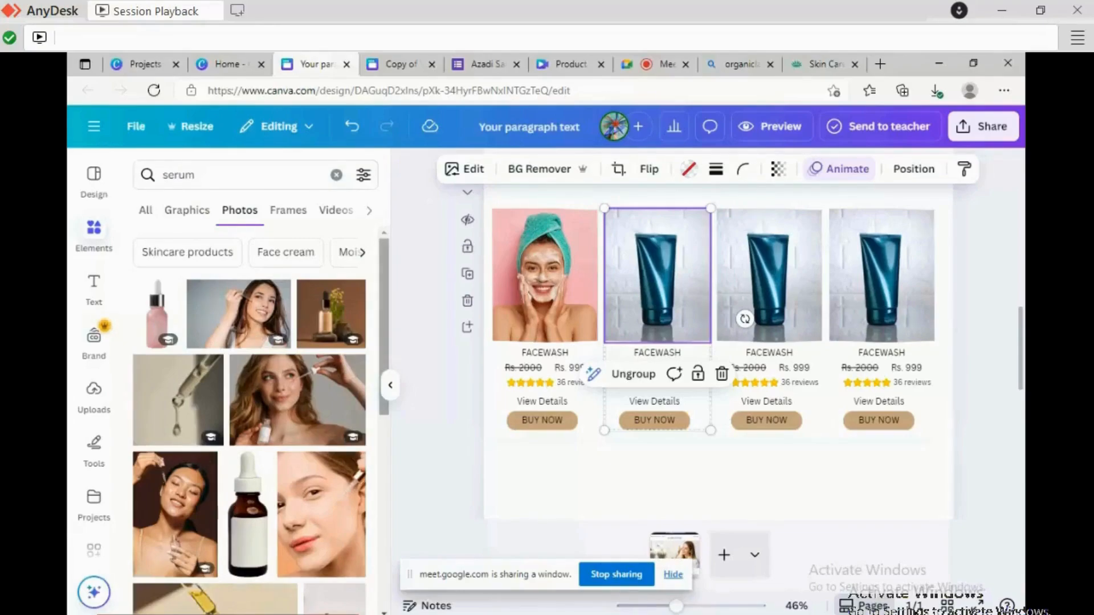
scroll(249, 399, down, 2)
scroll(249, 399, down, 2)
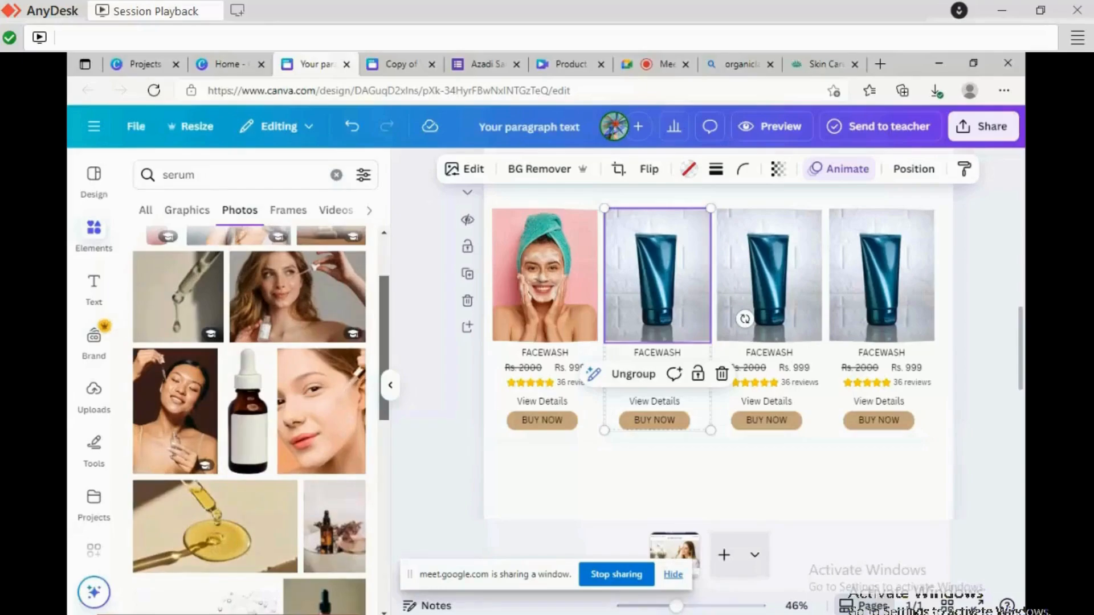
scroll(249, 399, down, 5)
scroll(228, 399, down, 2)
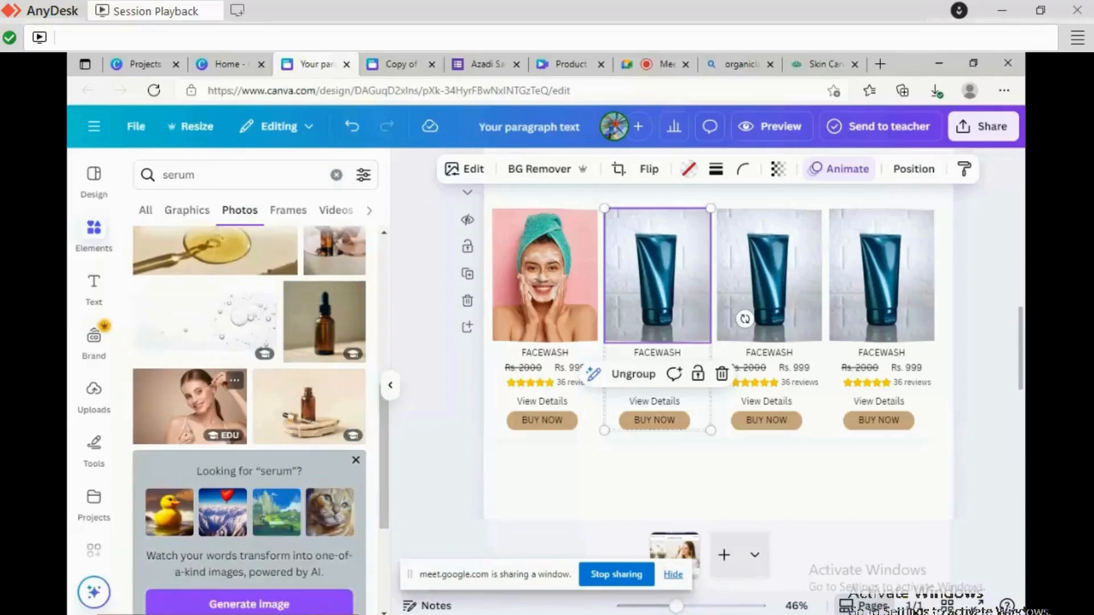
click(190, 406)
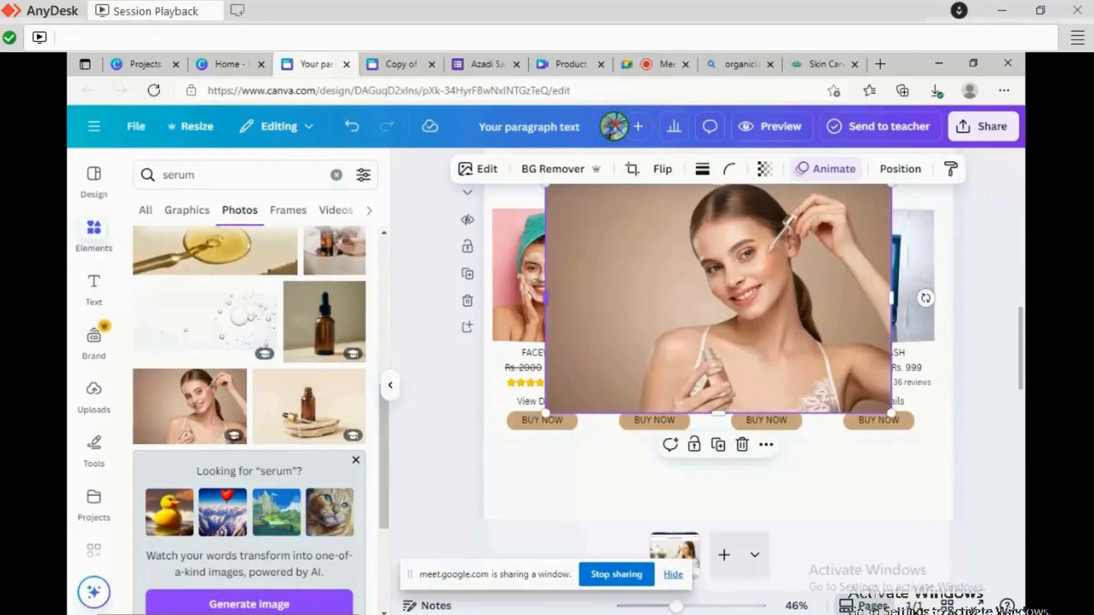
drag(545, 298, 642, 298)
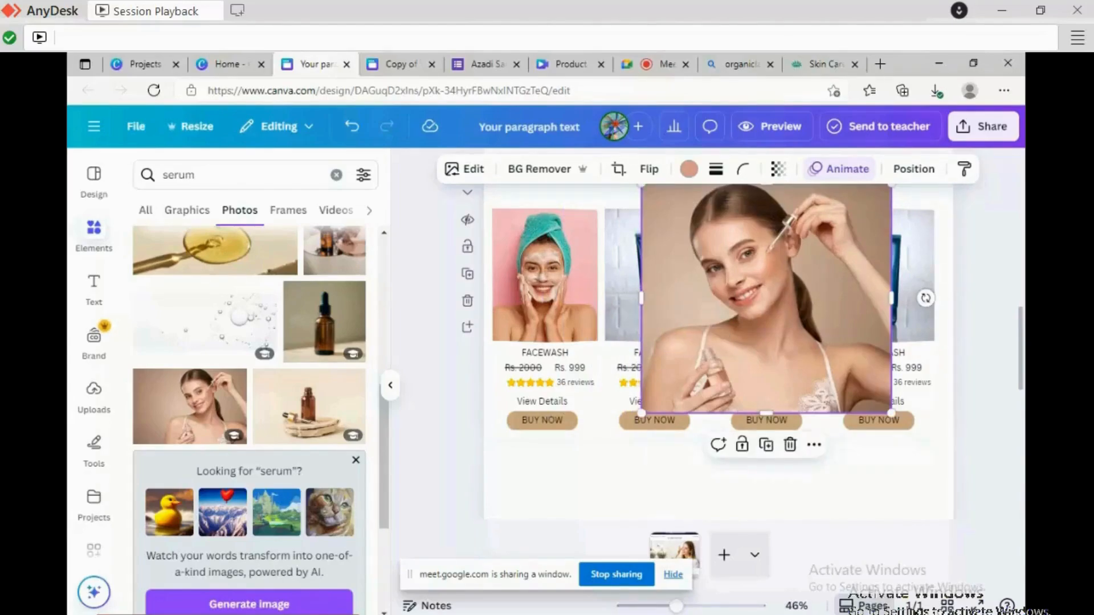
drag(766, 298, 659, 298)
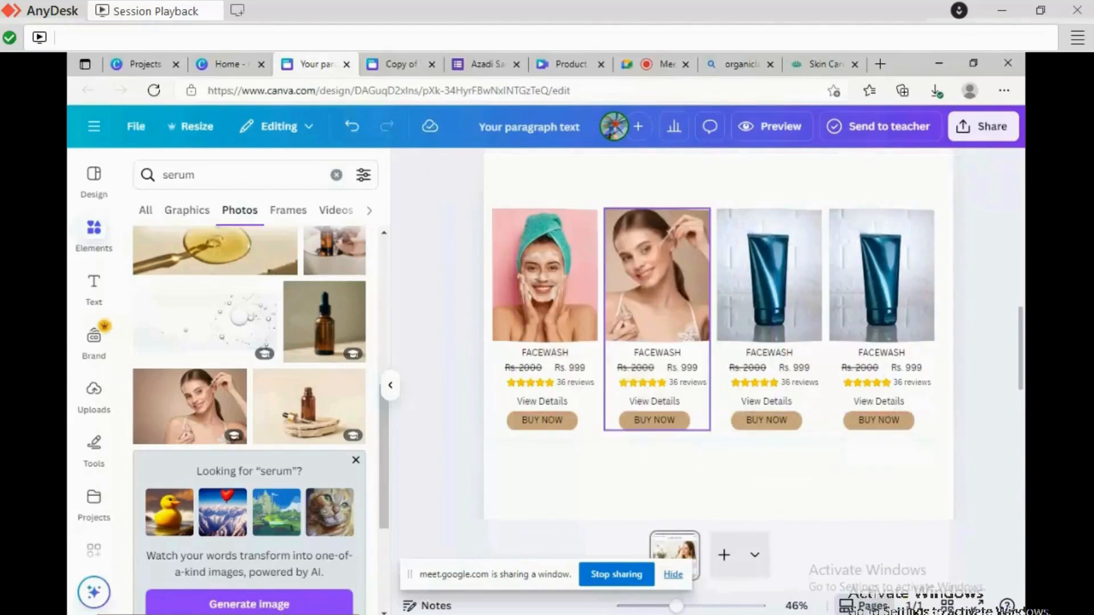
Search the photos for "sunblock" to find an image for the third card.
click(212, 175)
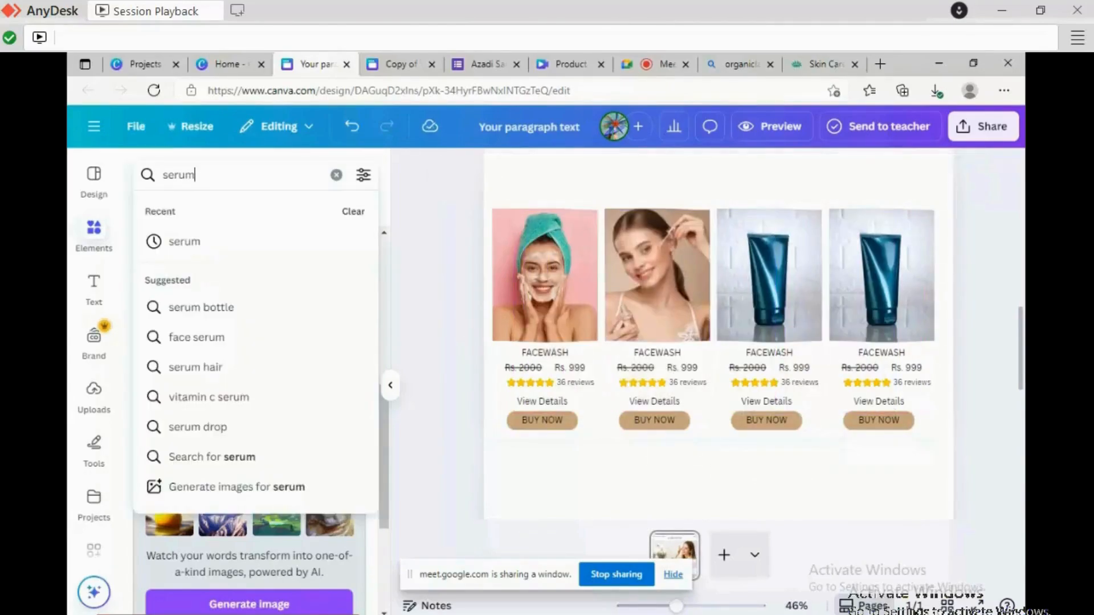
key(BackSpace)
key(BackSpace)
key(BackSpace)
key(BackSpace)
key(BackSpace)
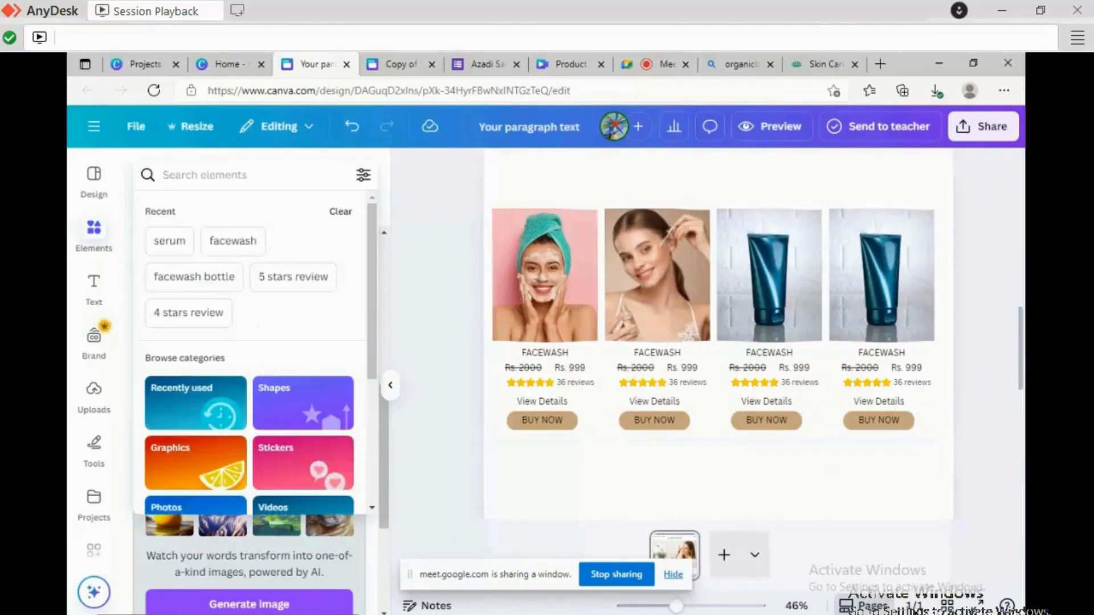
text(sunblock)
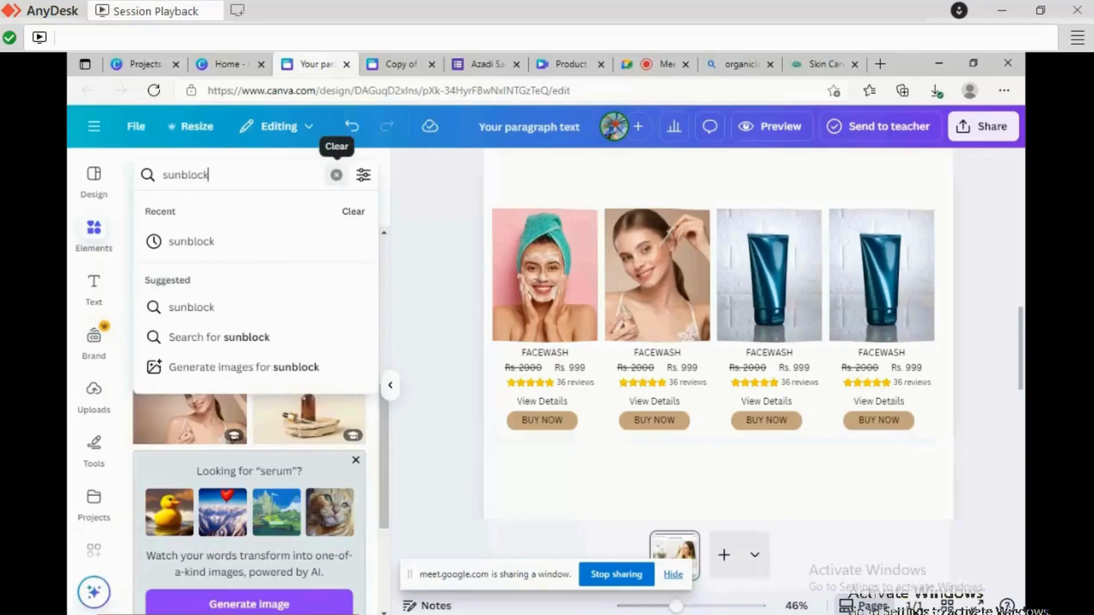
key(Return)
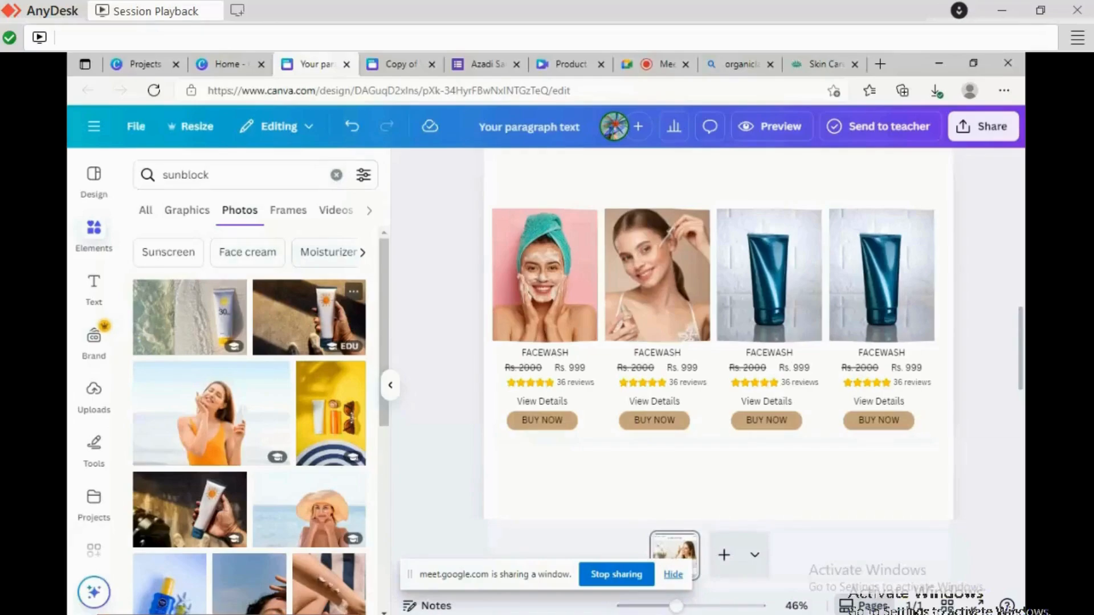
Switch to the suggested "Sunscreen" search and fill the third card's image with the orange SUN SCREEN 30 tube photo.
scroll(249, 428, down, 1)
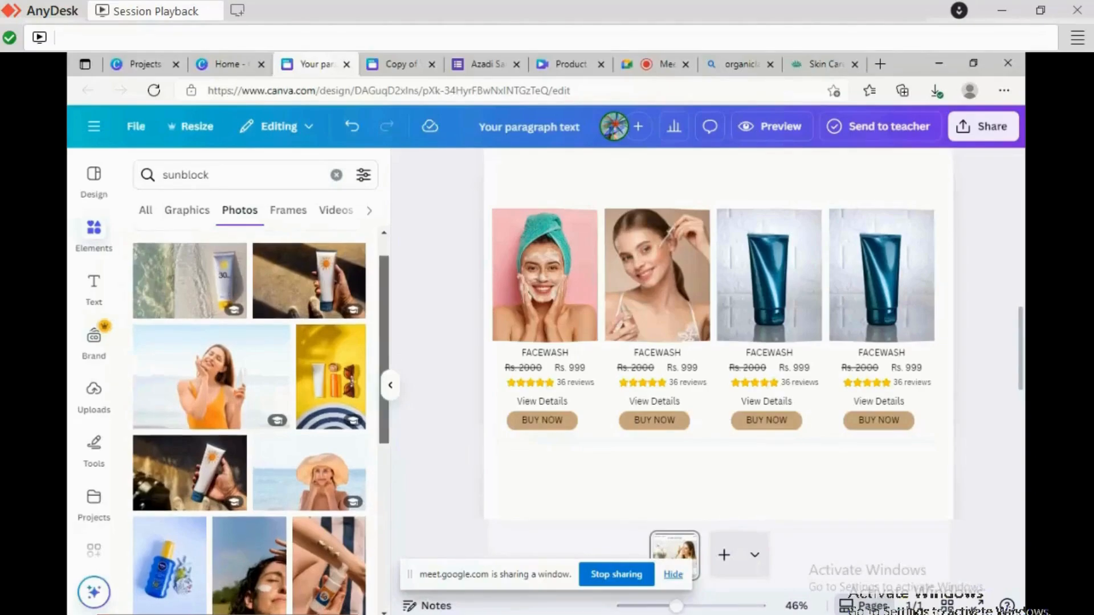
scroll(250, 427, up, 1)
click(169, 252)
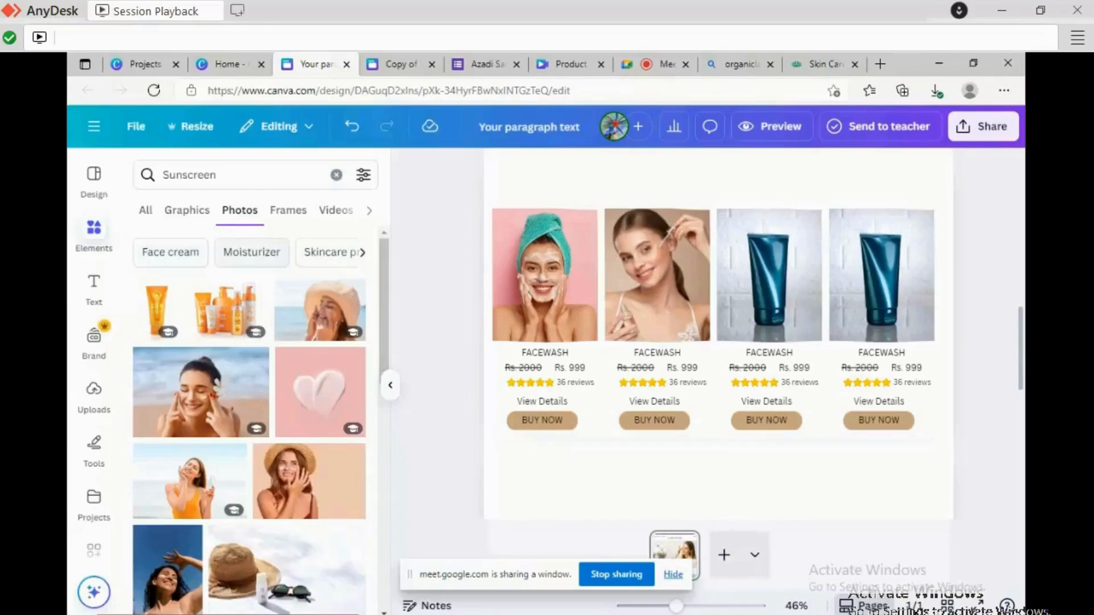
click(156, 310)
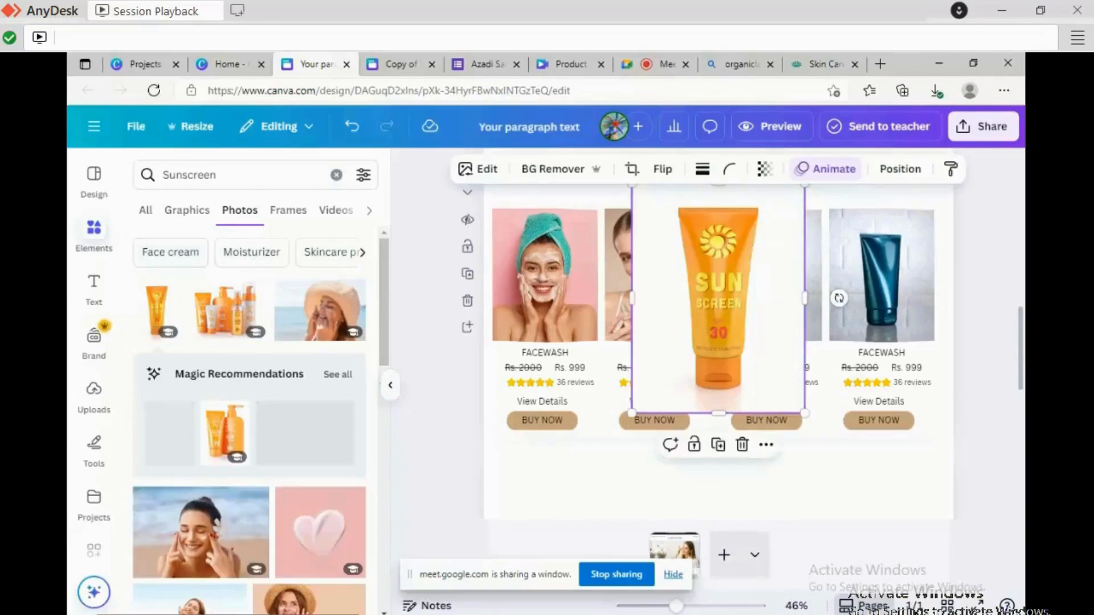
drag(676, 302, 798, 302)
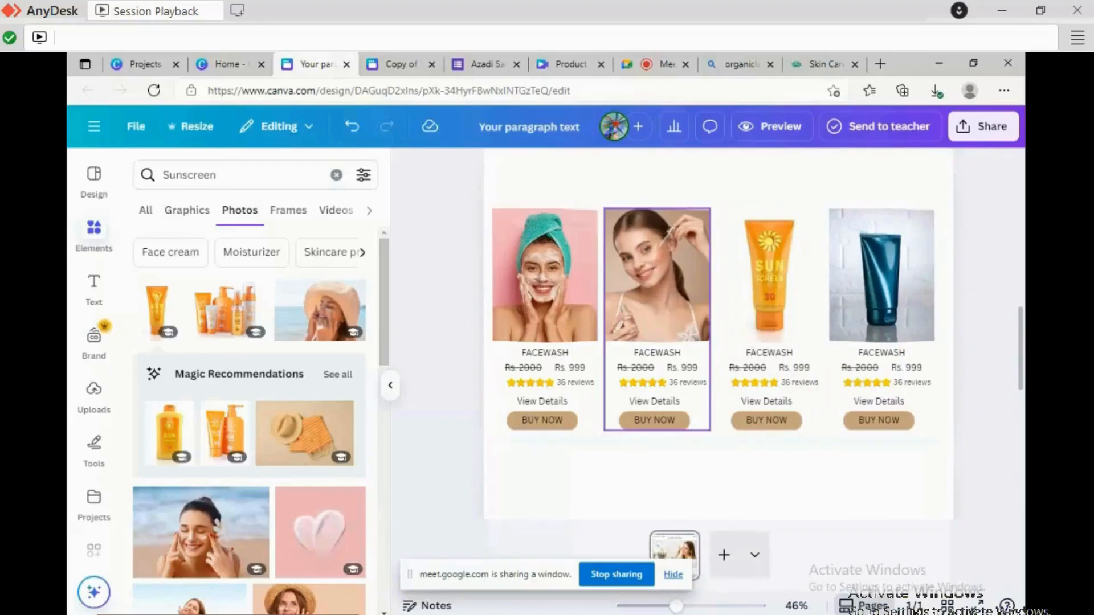
Retitle the second card SERUM and the third card SUNBLOCK, reducing the SUNBLOCK title's font size to 17.9.
double_click(657, 353)
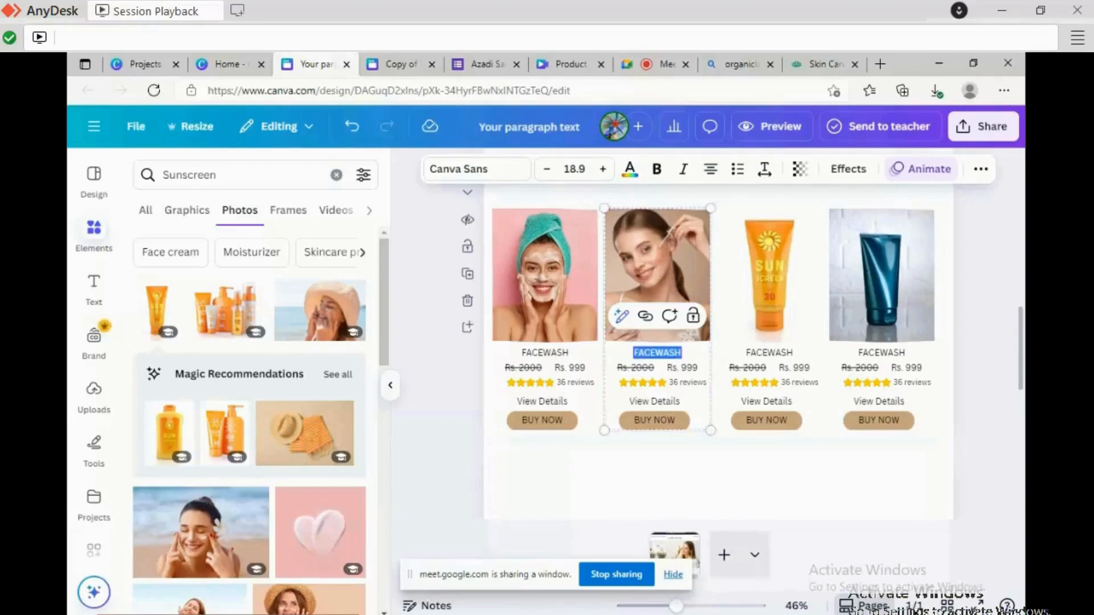
text(SERUM)
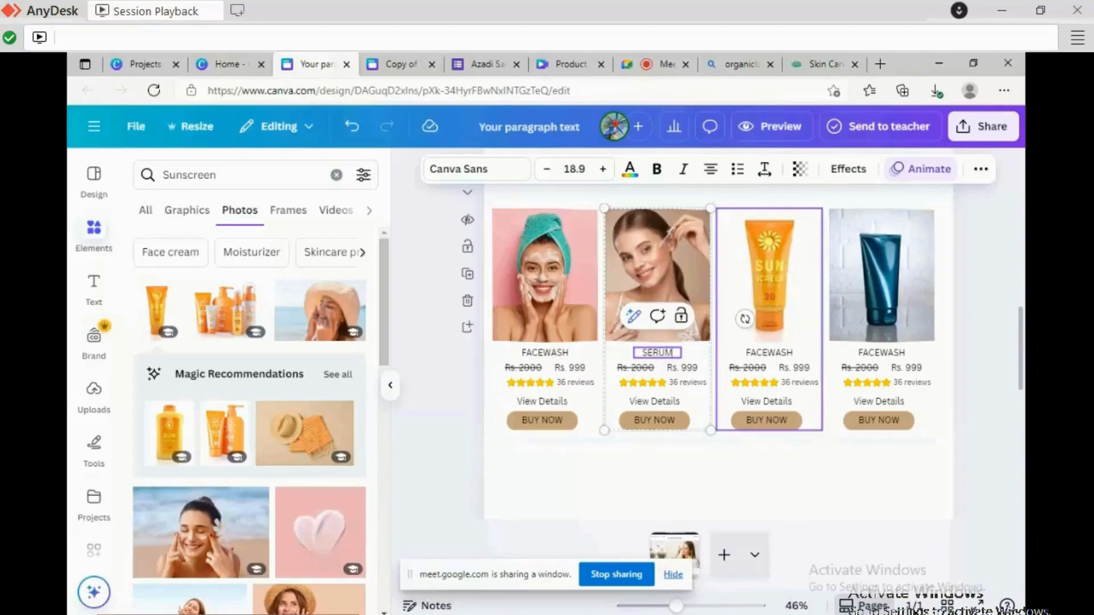
click(769, 353)
click(770, 352)
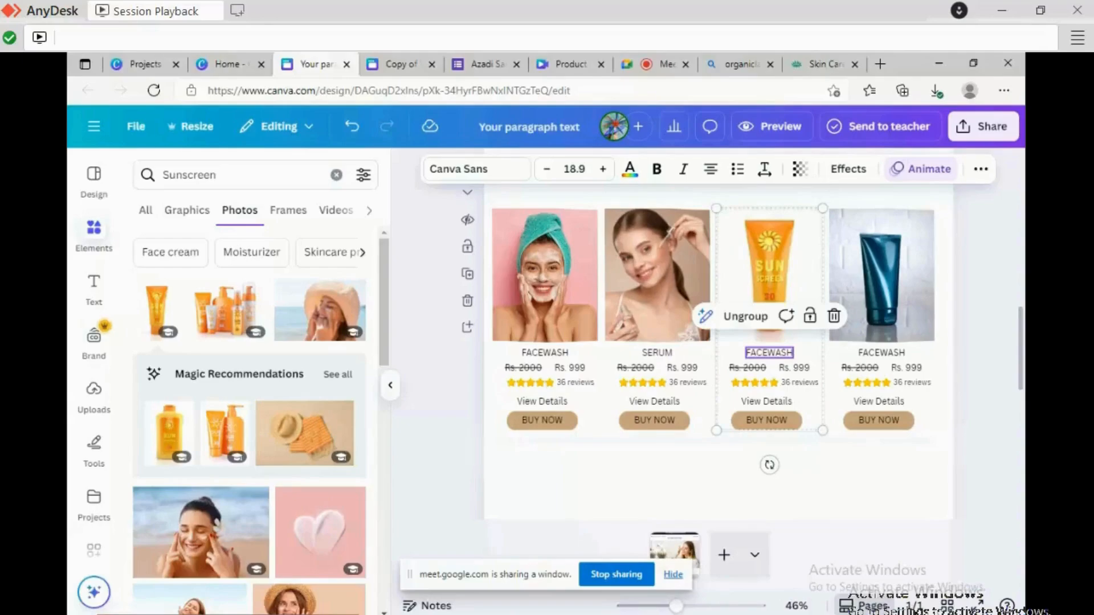
double_click(769, 353)
text(S)
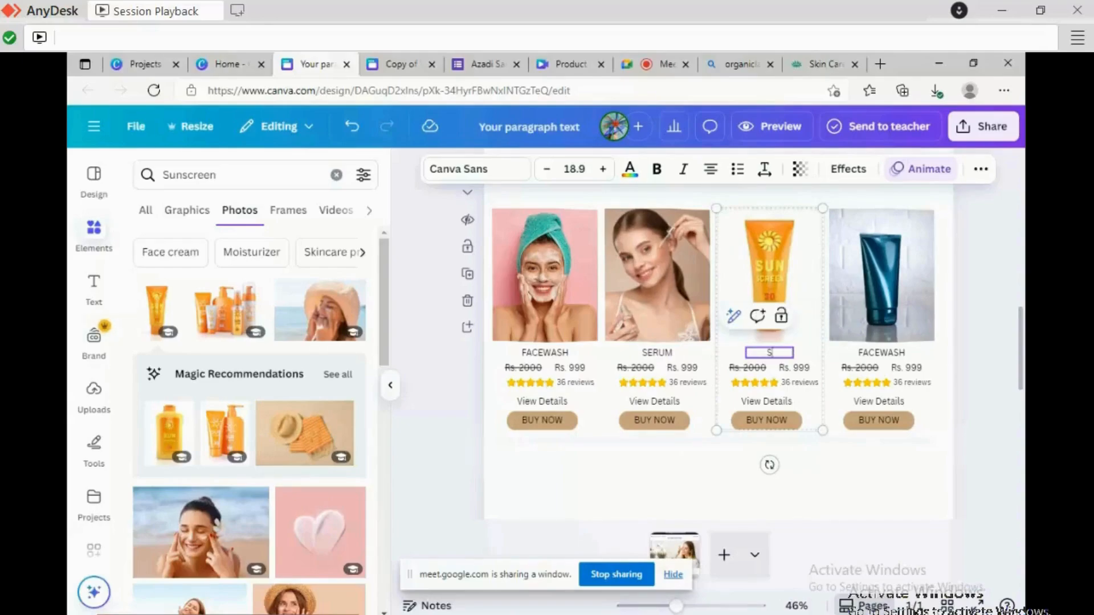
text(UNBLOCK)
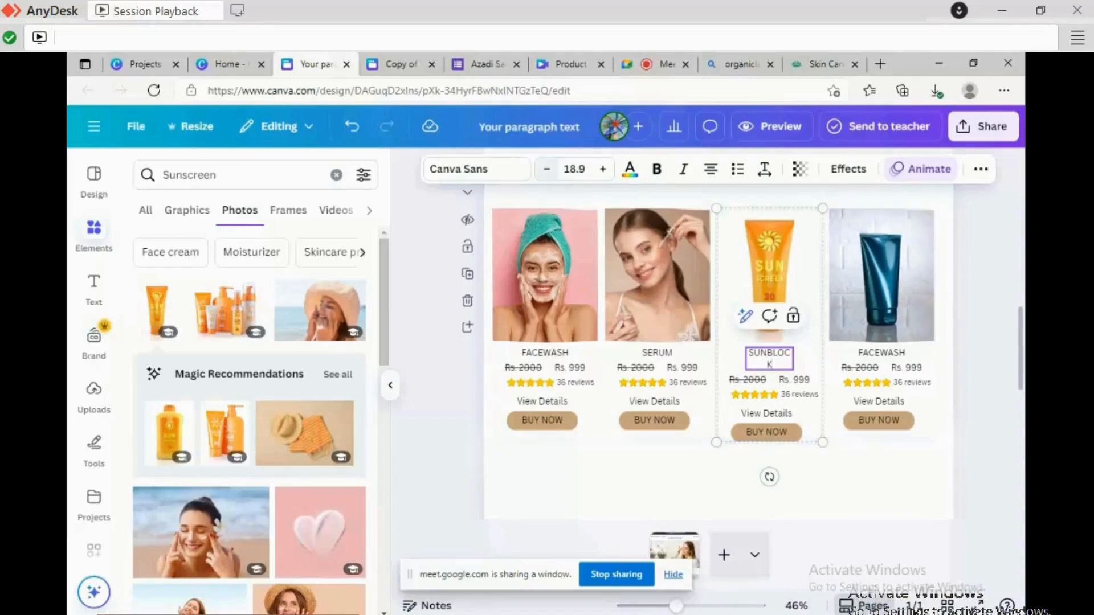
click(547, 169)
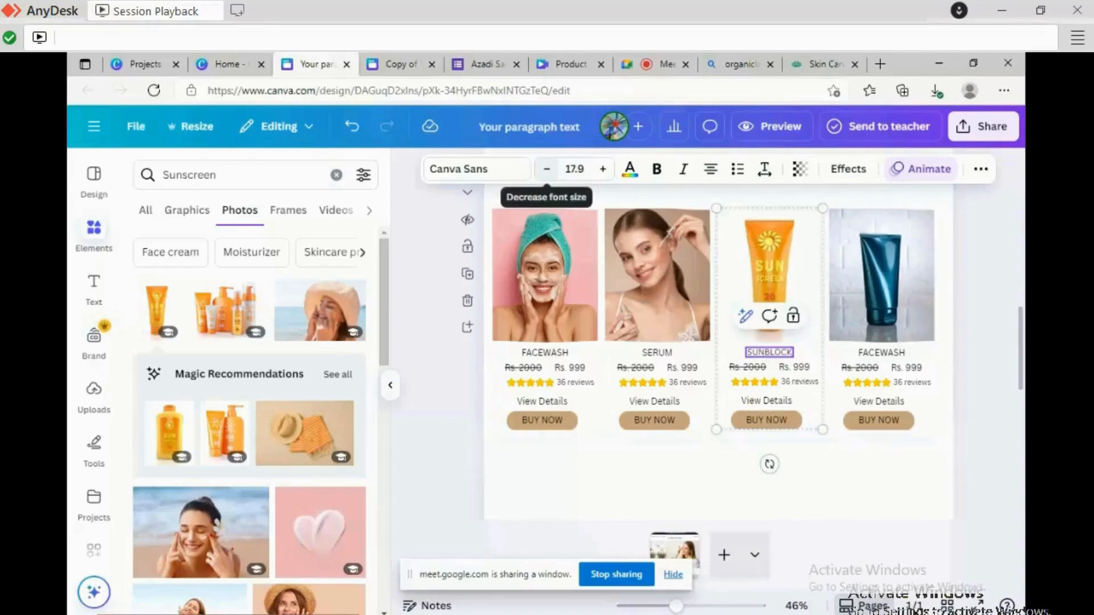
Retitle the fourth product card CREAMS and deselect it.
double_click(881, 353)
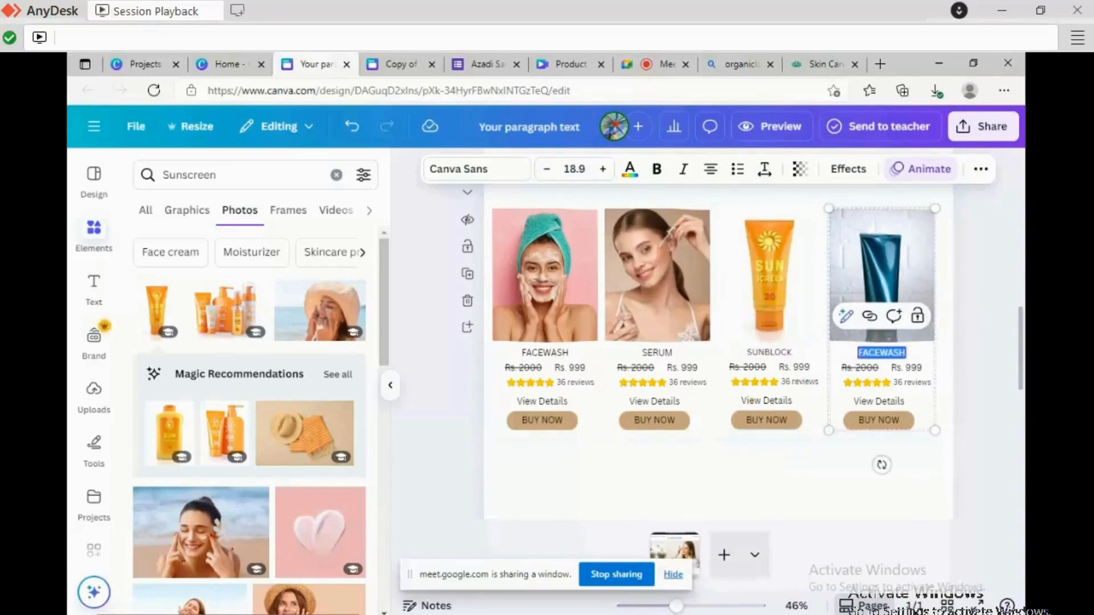
text(CREAMS)
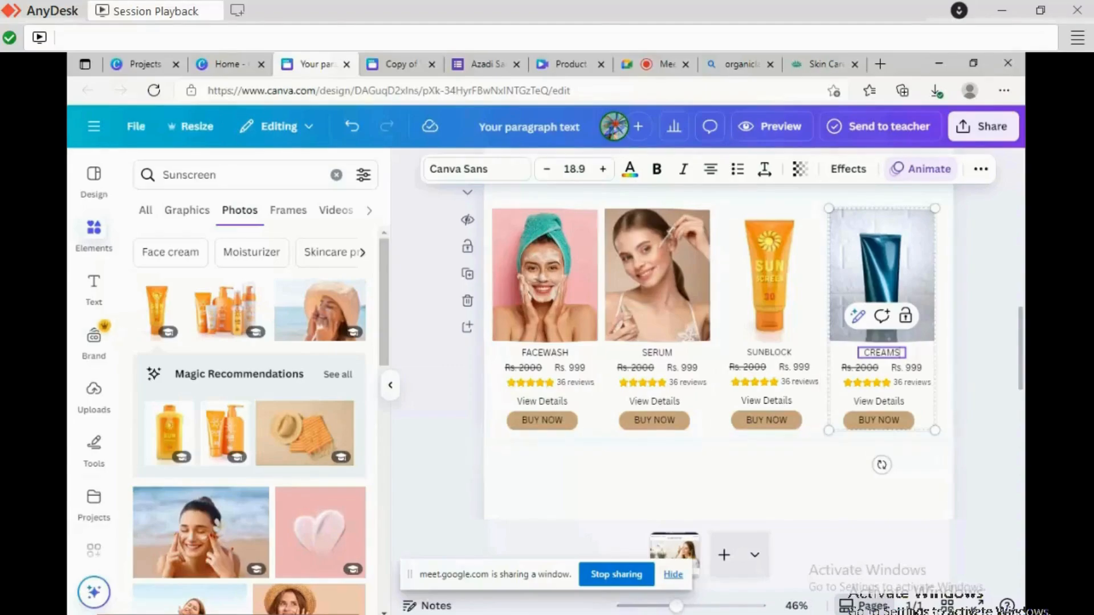
click(438, 365)
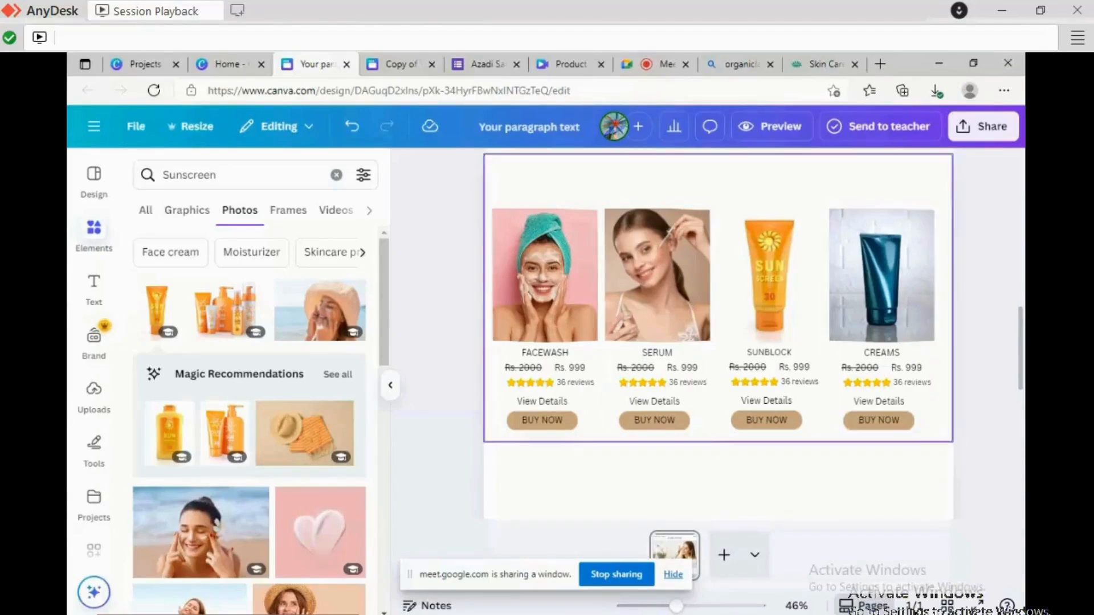
scroll(718, 336, down, 1)
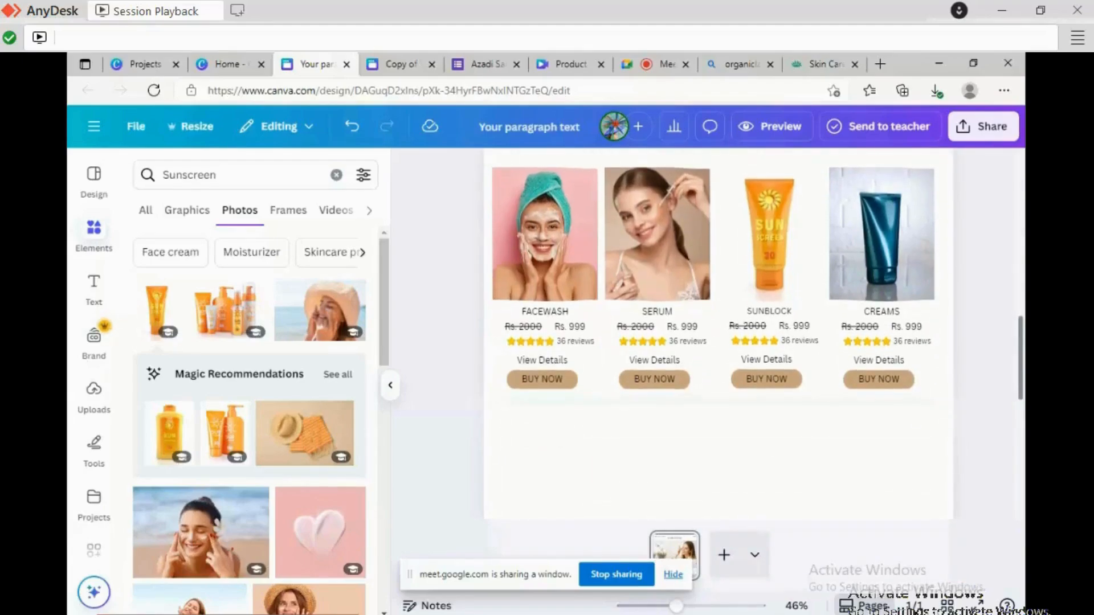
scroll(718, 336, up, 1)
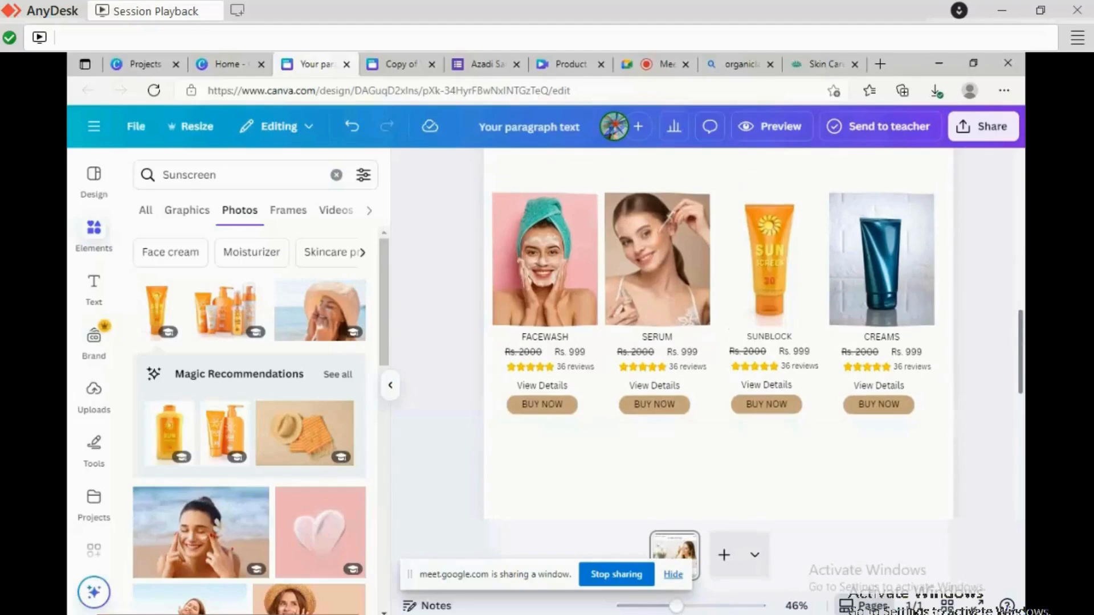
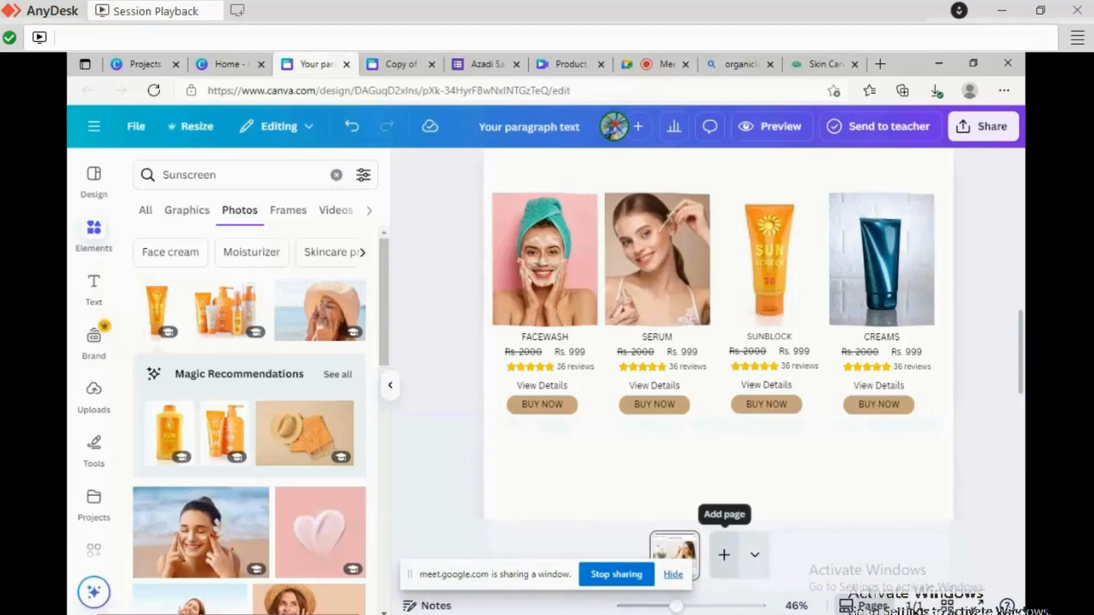
Add a blank second page to the website design and select its section.
click(724, 555)
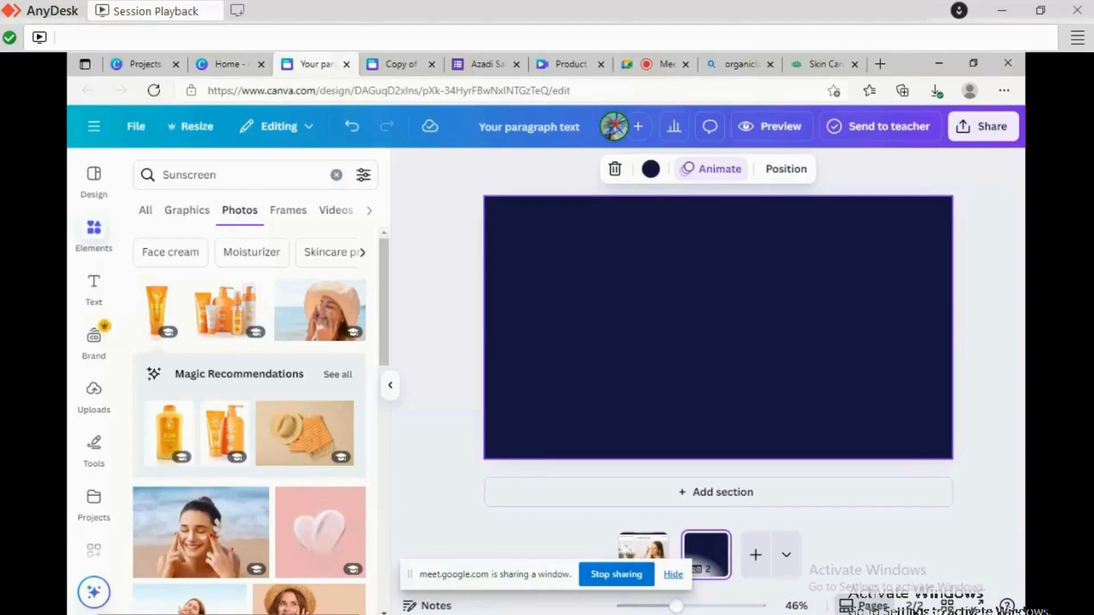
click(718, 353)
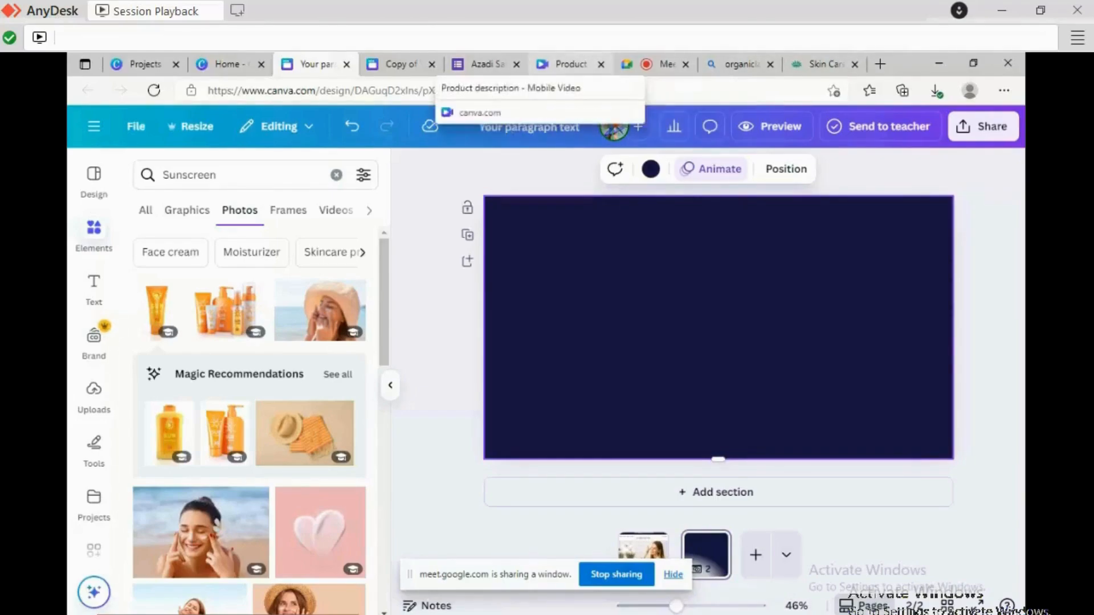
Search the web for "chatgpt" in place of the Canva home page and open the ChatGPT site from the results.
click(225, 63)
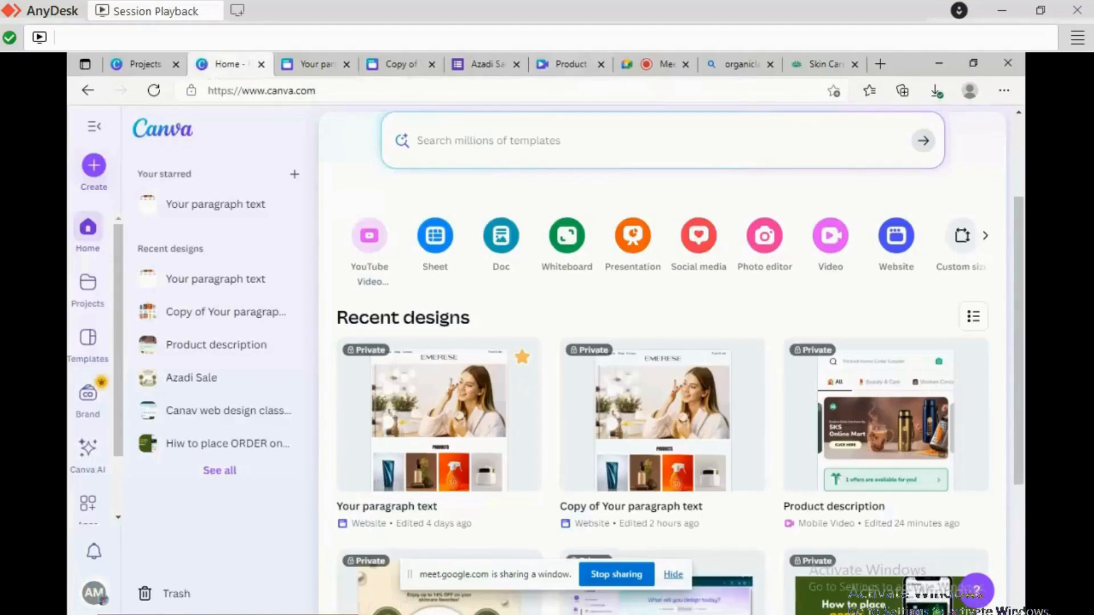
key(ctrl+l)
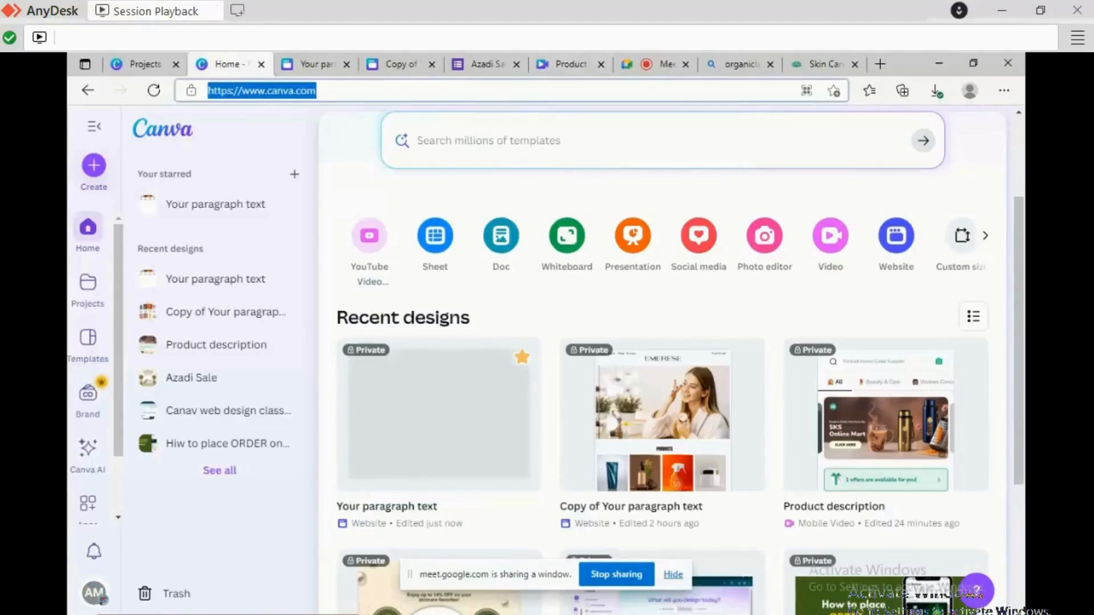
text(chatgpt)
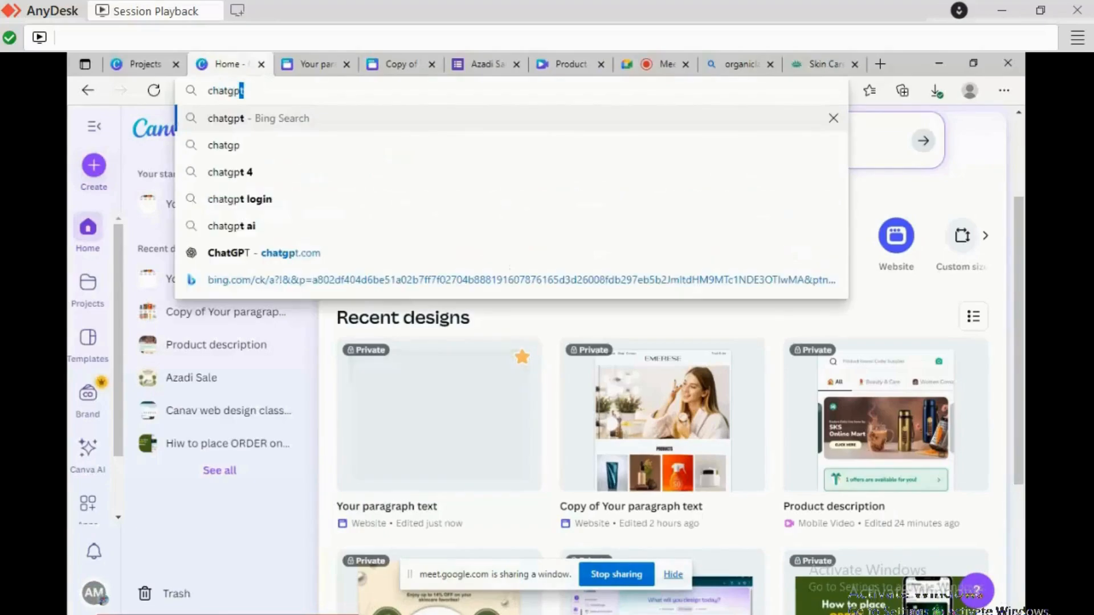
key(Return)
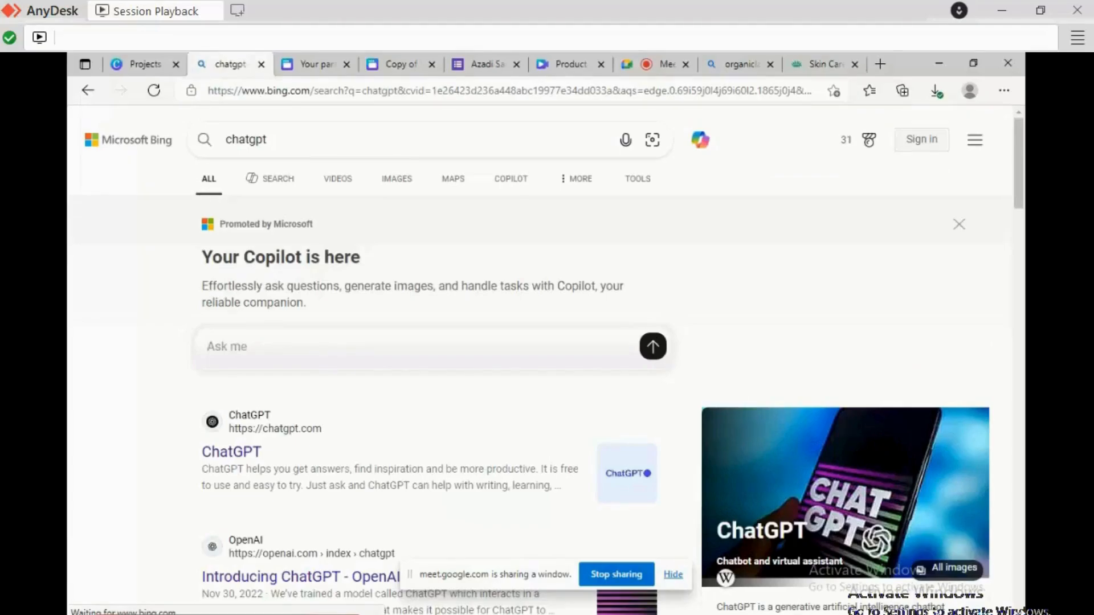
click(231, 451)
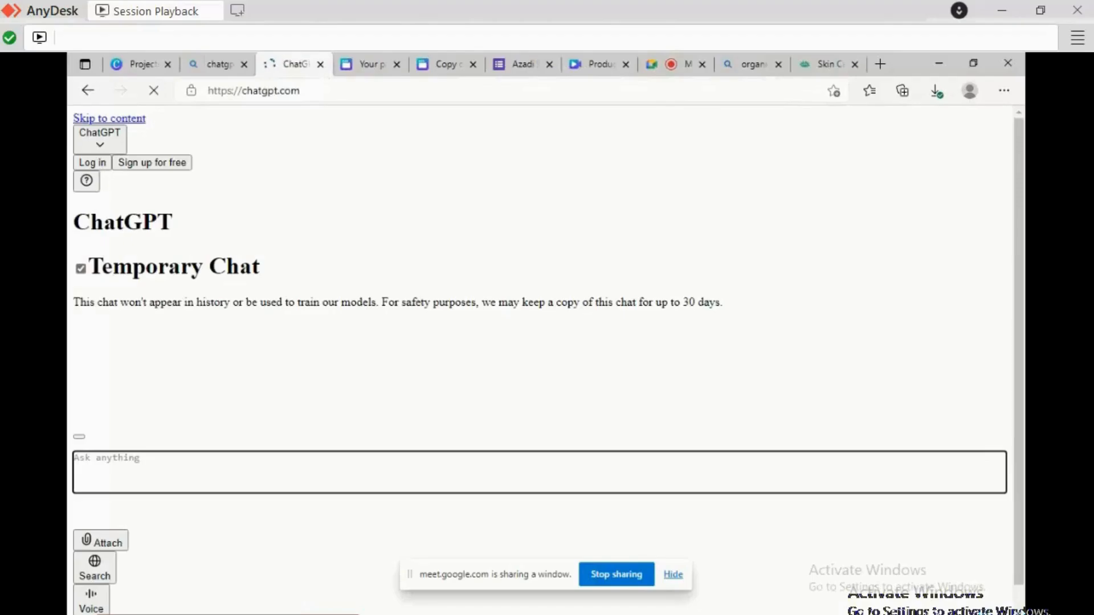
Search Bing for "facewash", open the two-pack CeraVe Foaming Face Wash image and bring up its image options.
click(215, 64)
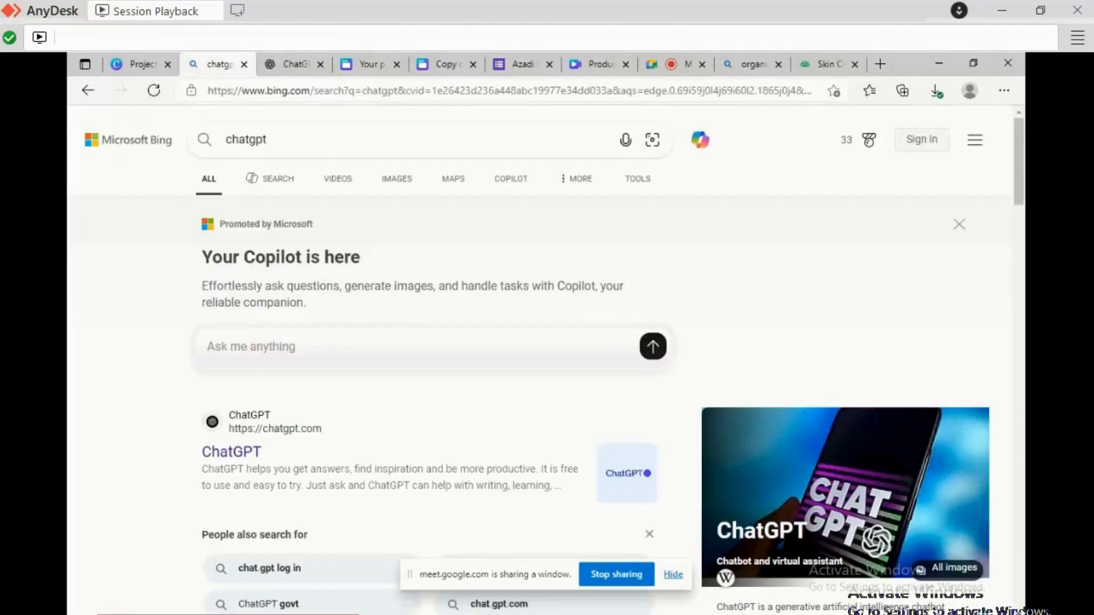
key(ctrl+l)
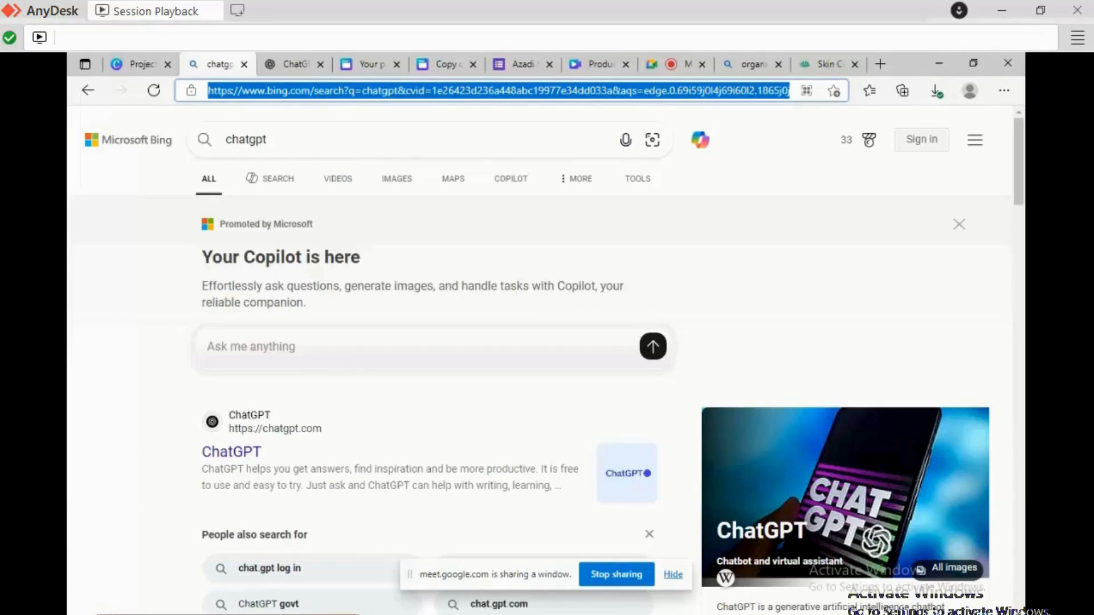
text(facewash)
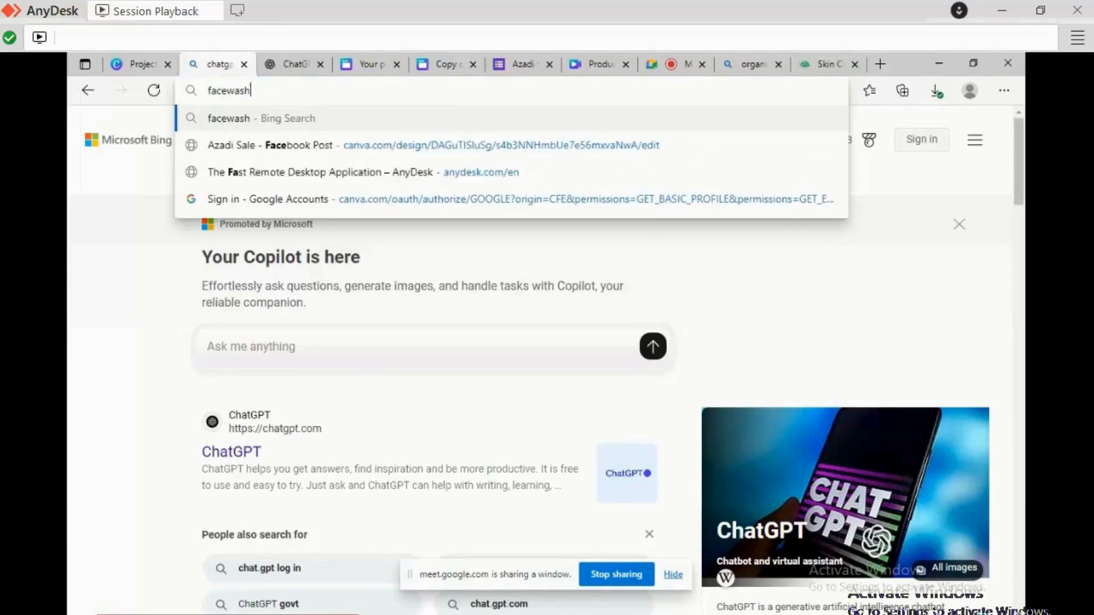
key(Return)
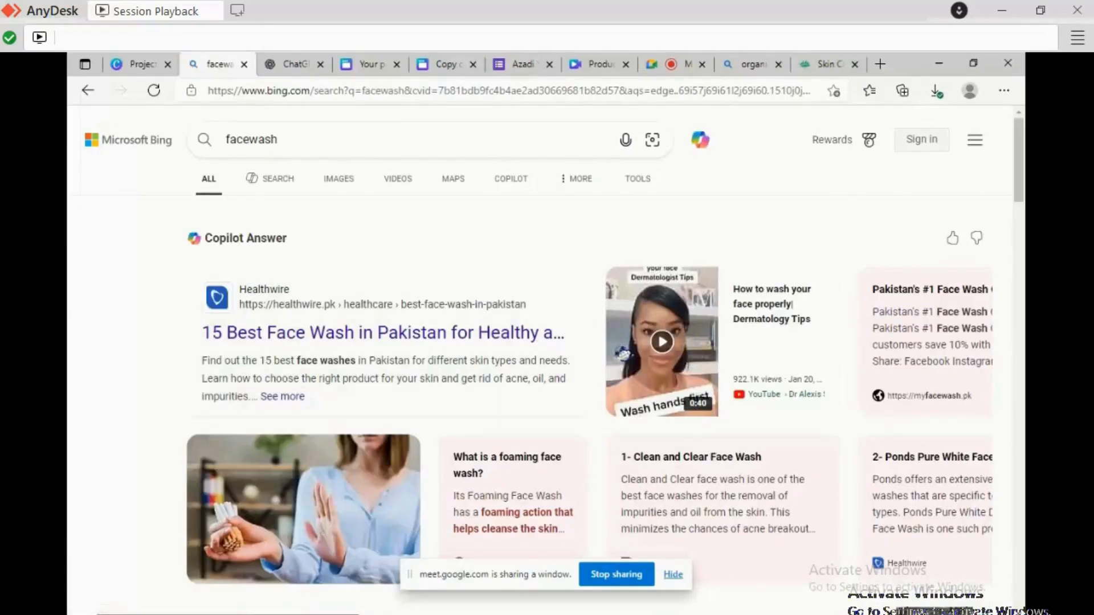
scroll(547, 363, down, 6)
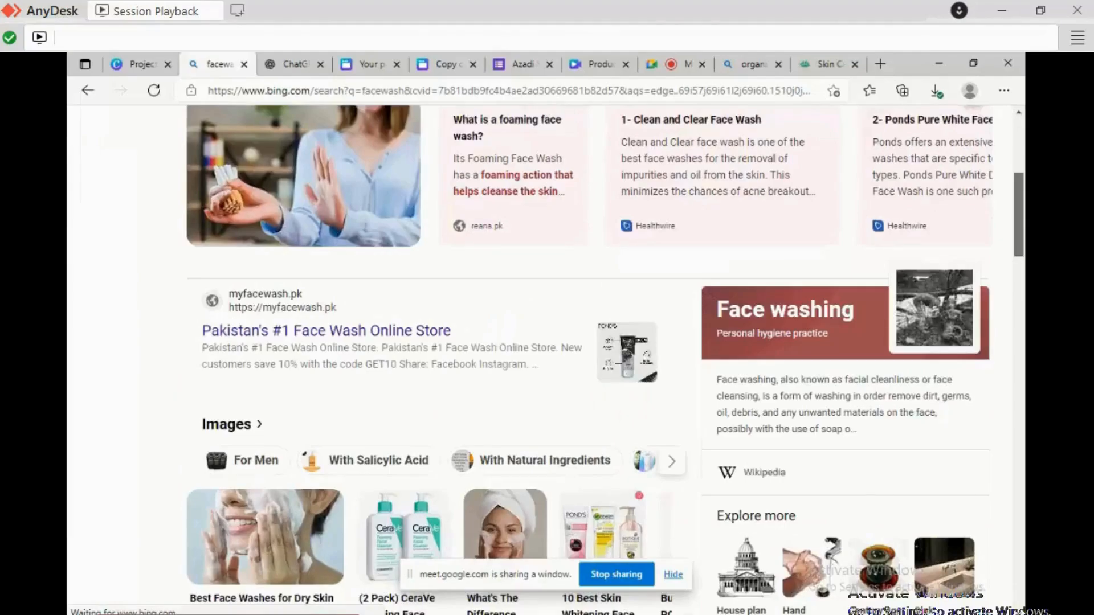
scroll(606, 360, down, 2)
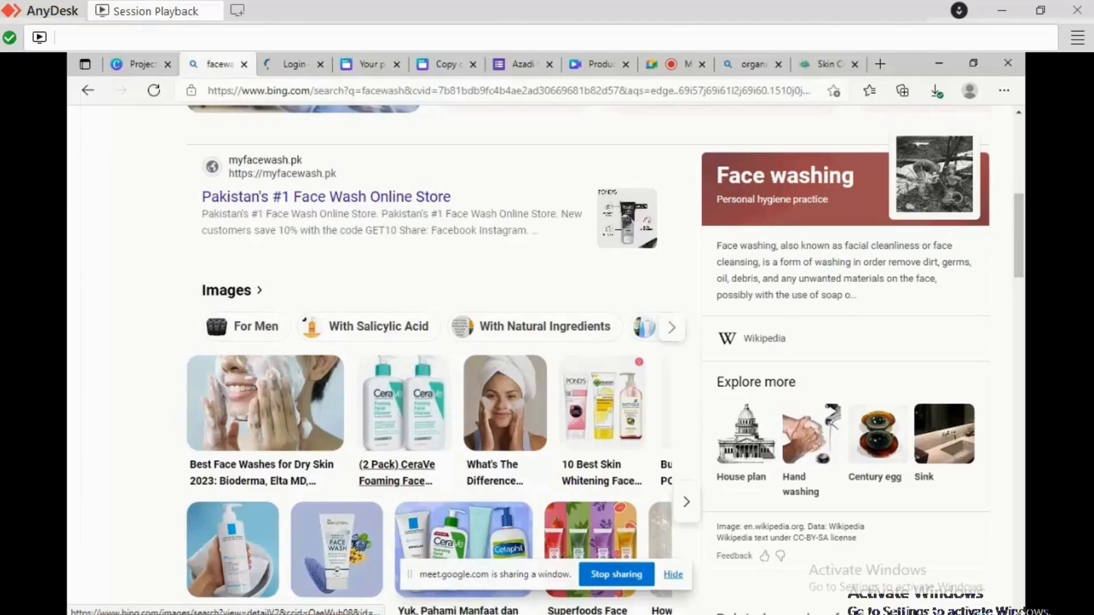
click(404, 403)
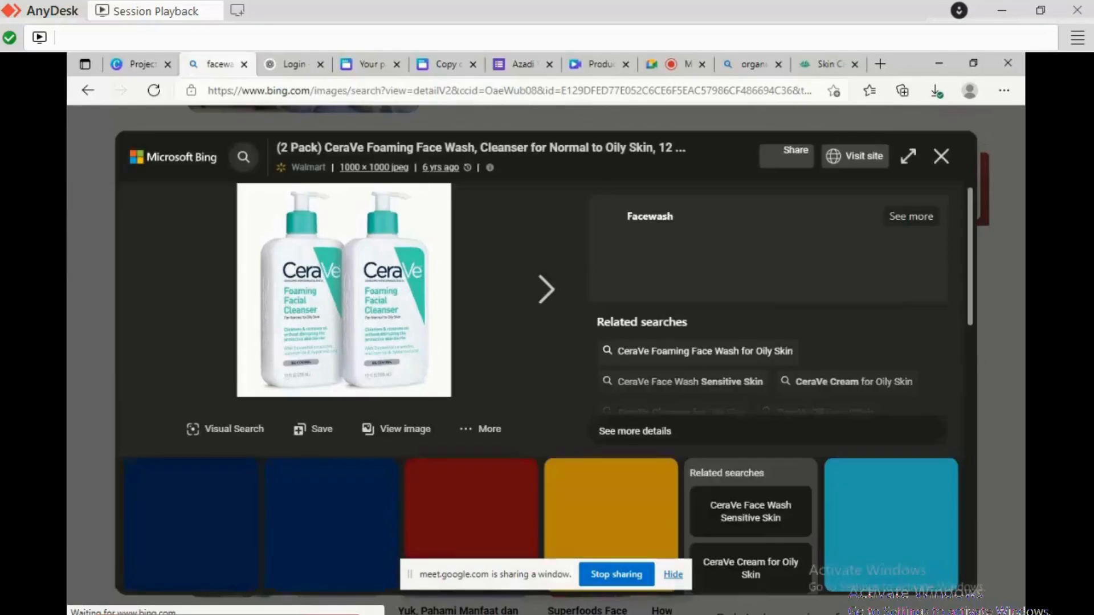
right_click(309, 295)
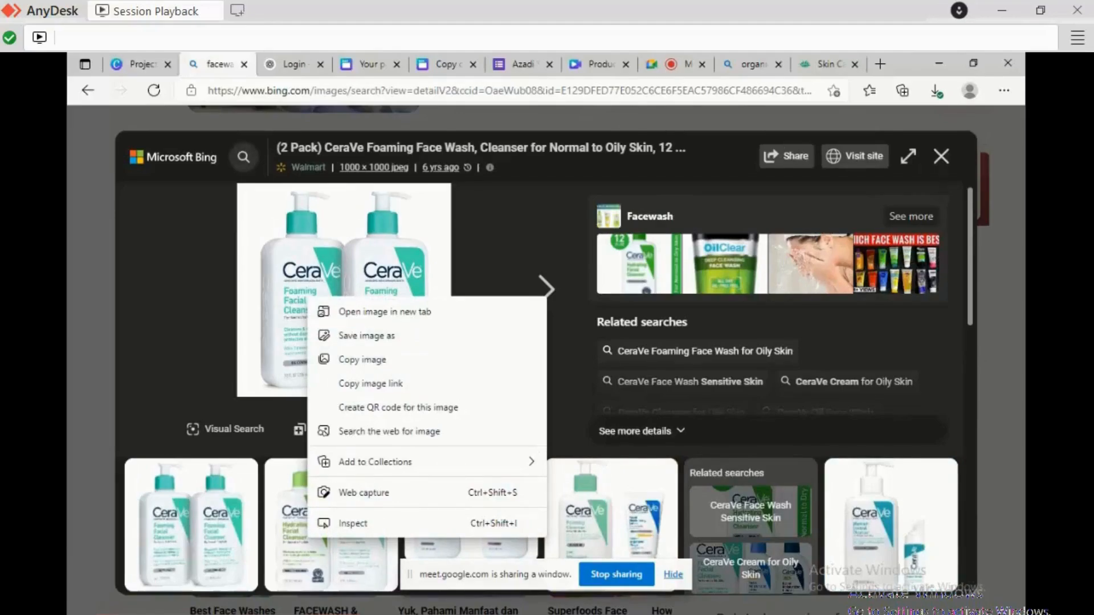
Log in to ChatGPT with the Google account.
click(294, 64)
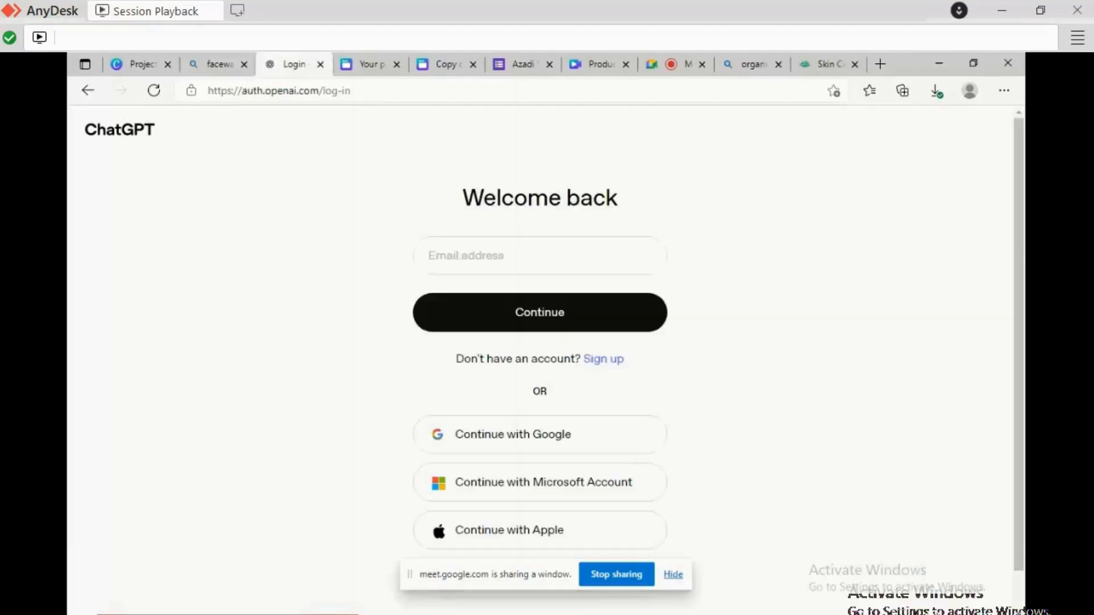
click(505, 440)
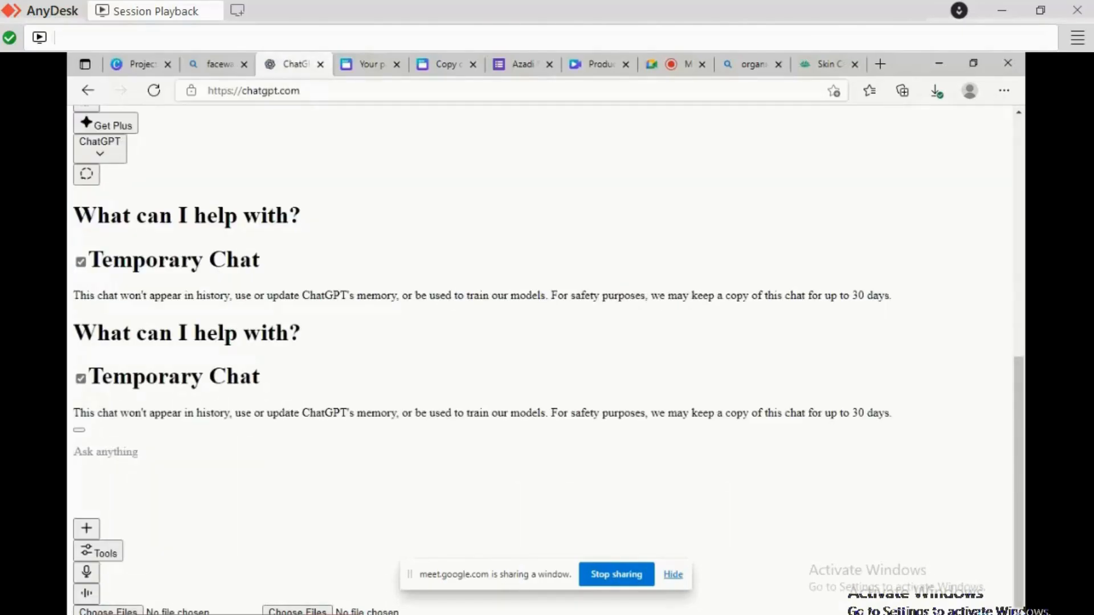
Return to the Canva website design and search the element photos for "facewash".
click(365, 64)
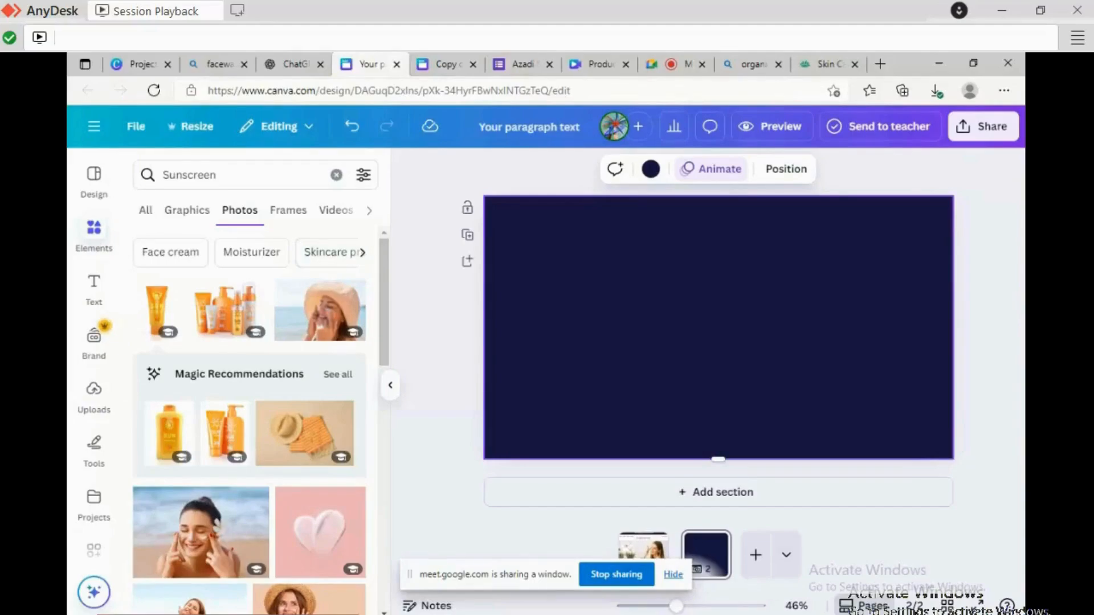
click(337, 175)
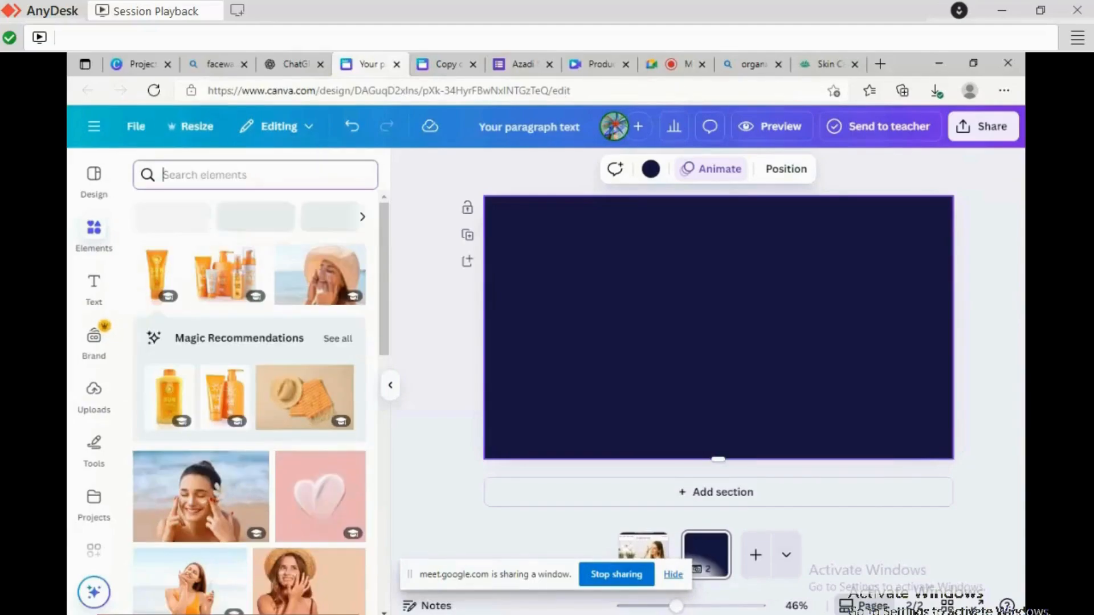
text(fa)
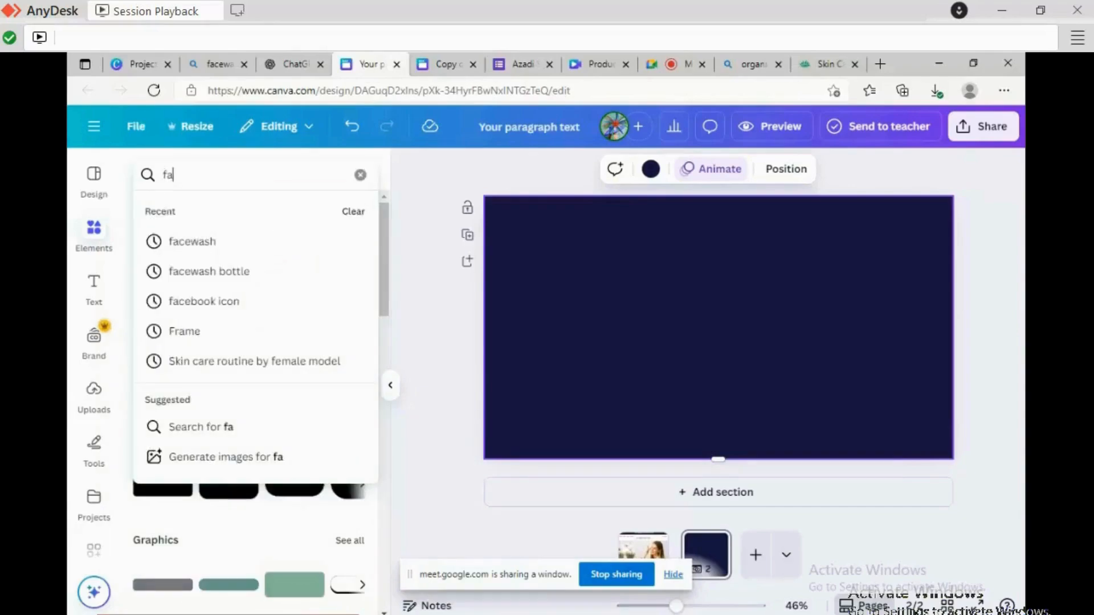
text(cewash)
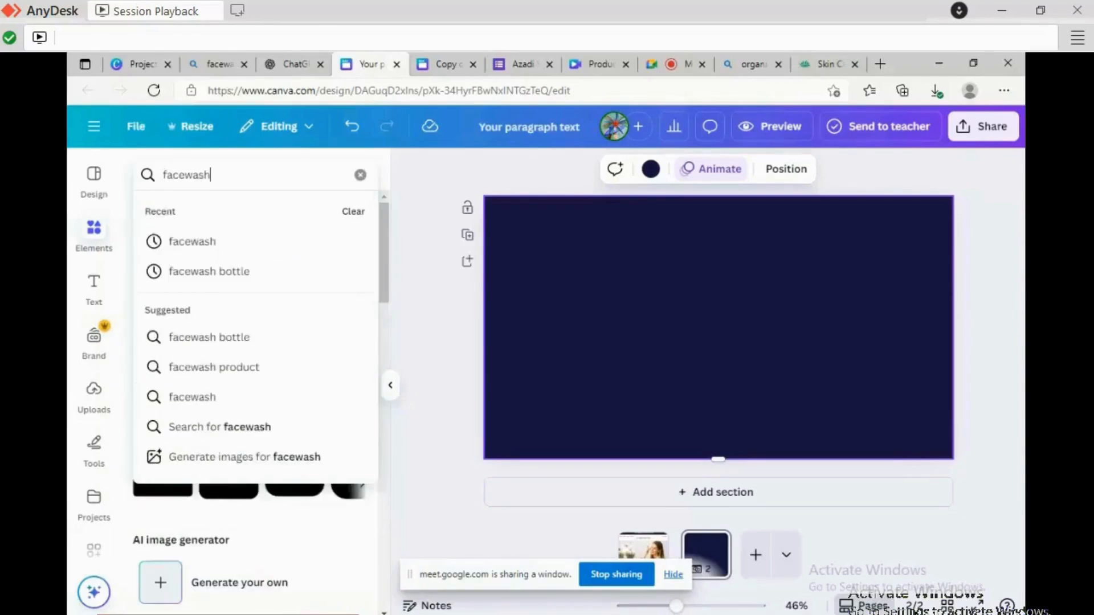
key(Return)
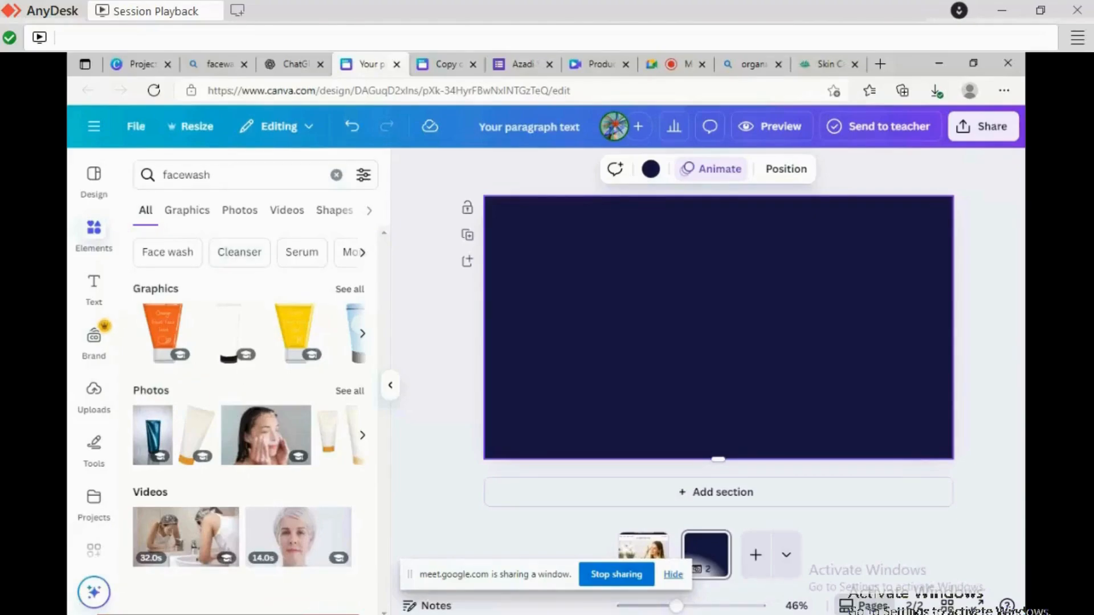
click(239, 211)
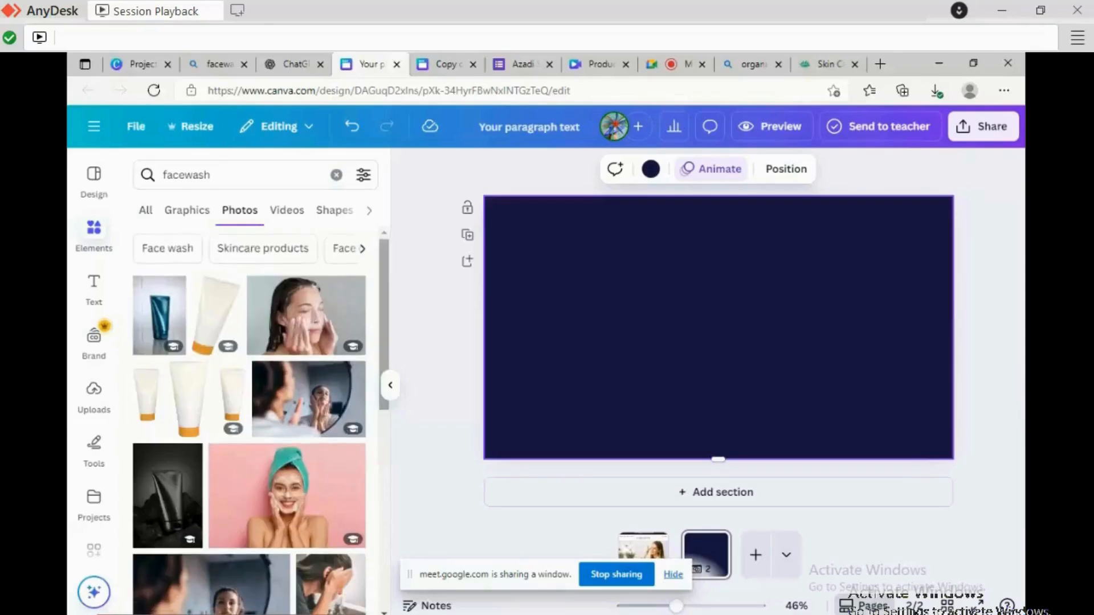
Browse the "facewash" photo results for a suitable product picture.
scroll(249, 421, down, 3)
scroll(249, 421, down, 4)
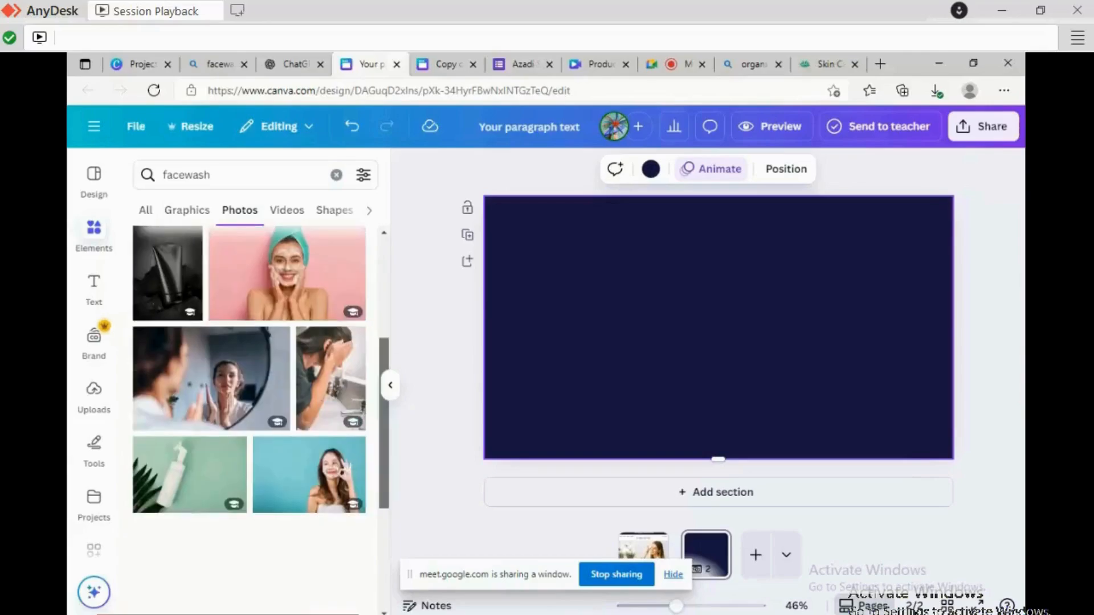
scroll(249, 420, down, 4)
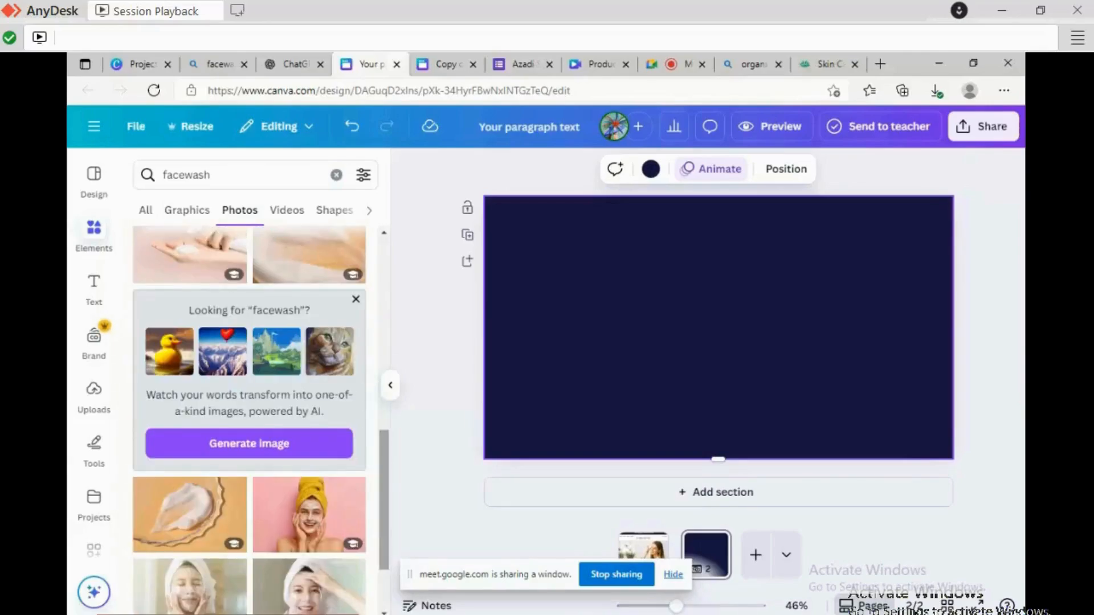
scroll(249, 421, down, 1)
scroll(249, 421, down, 3)
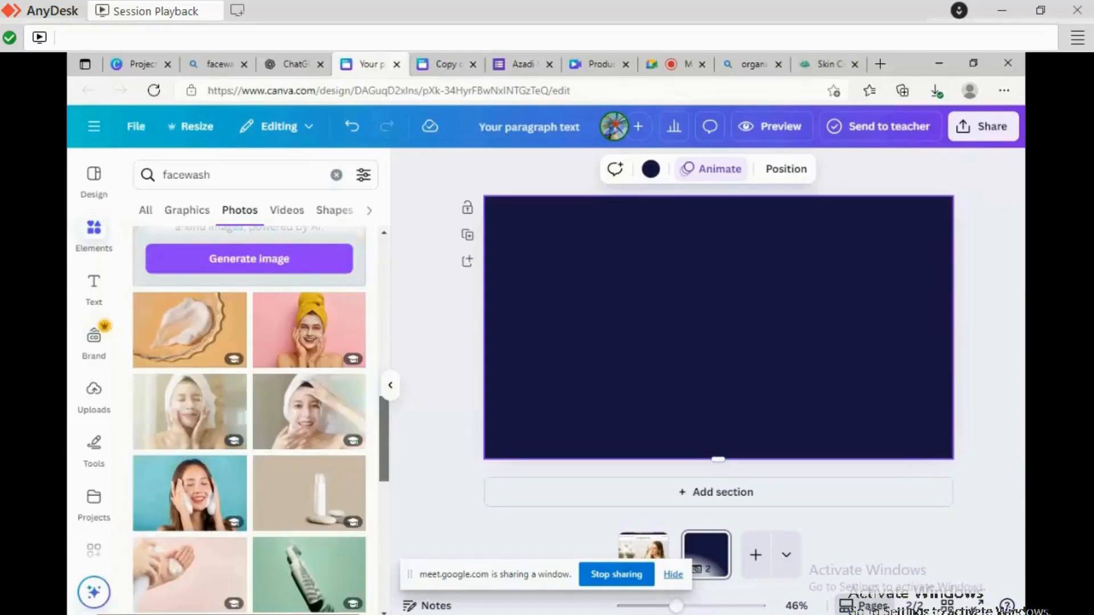
scroll(249, 420, down, 5)
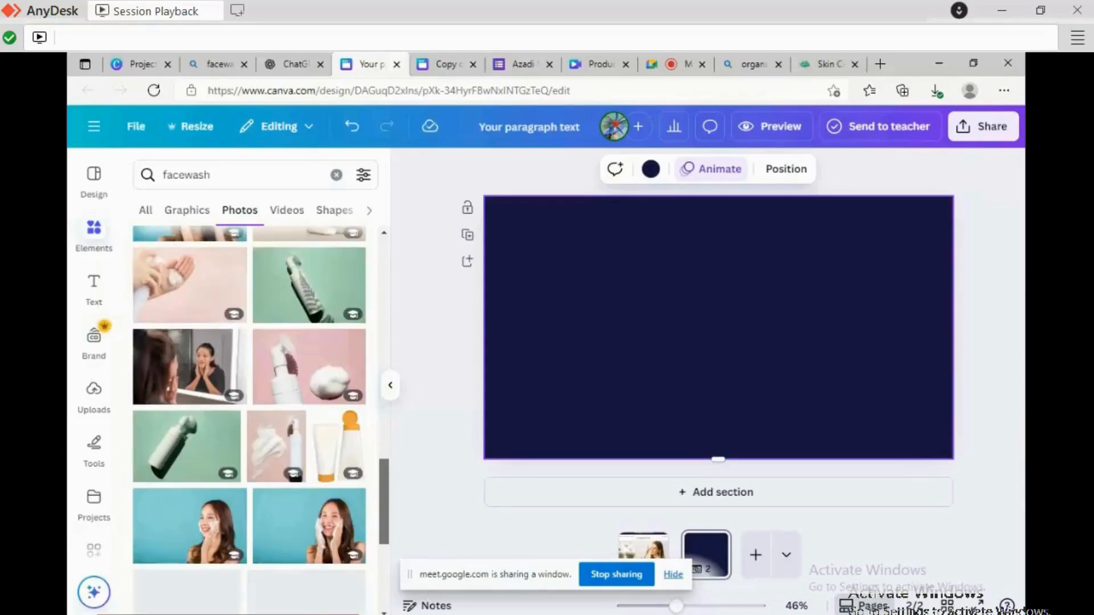
scroll(308, 479, down, 1)
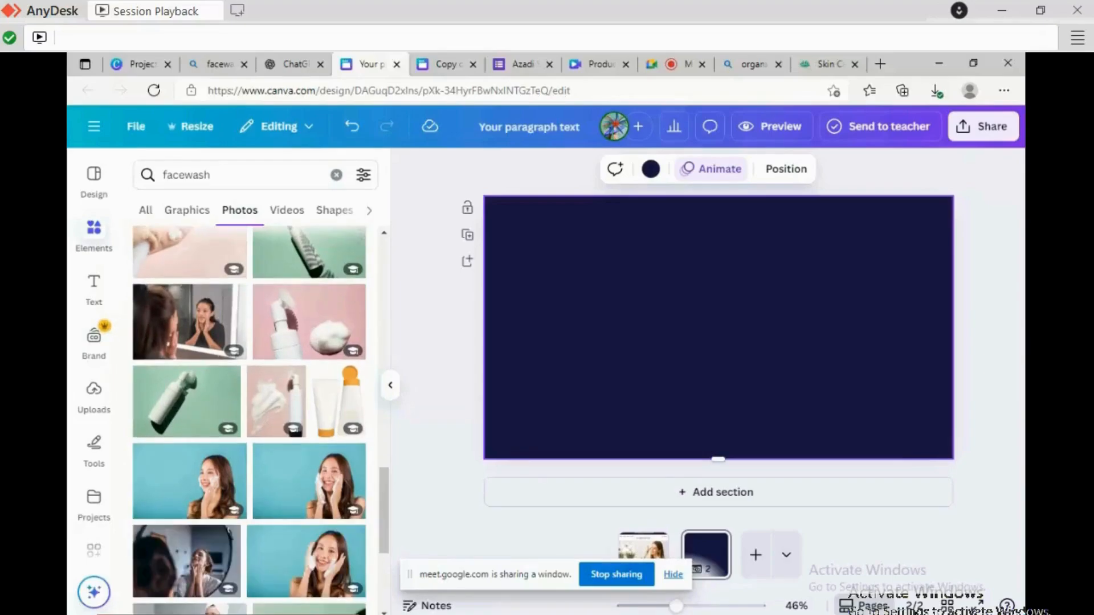
scroll(308, 479, down, 2)
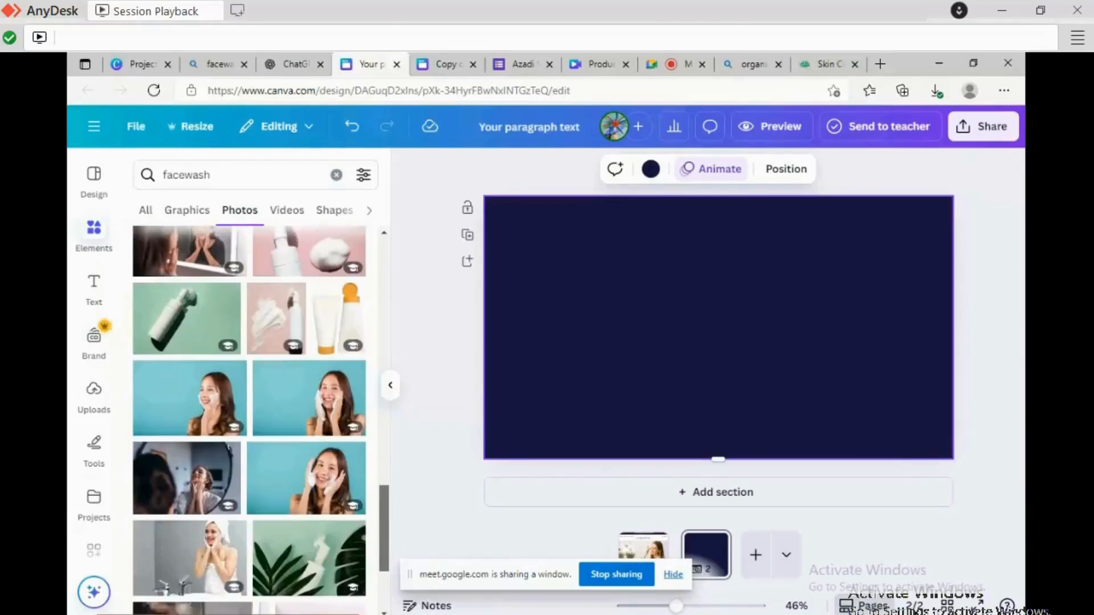
drag(384, 529, 385, 393)
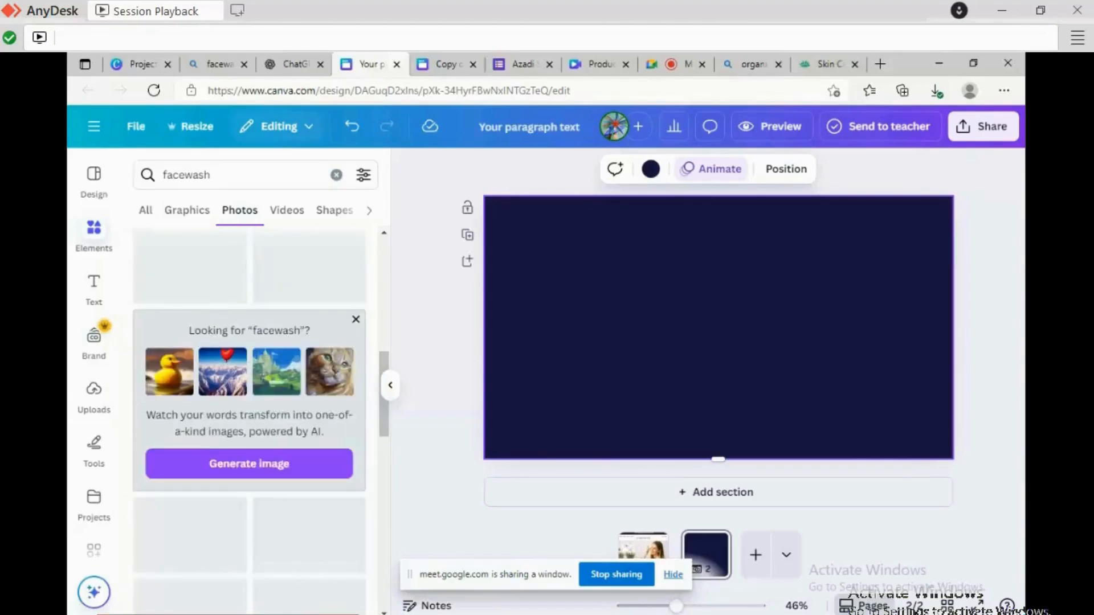
Add the recently used photo of the woman with a dropper, crop its left side and place it smaller in the page's upper-right corner.
click(336, 175)
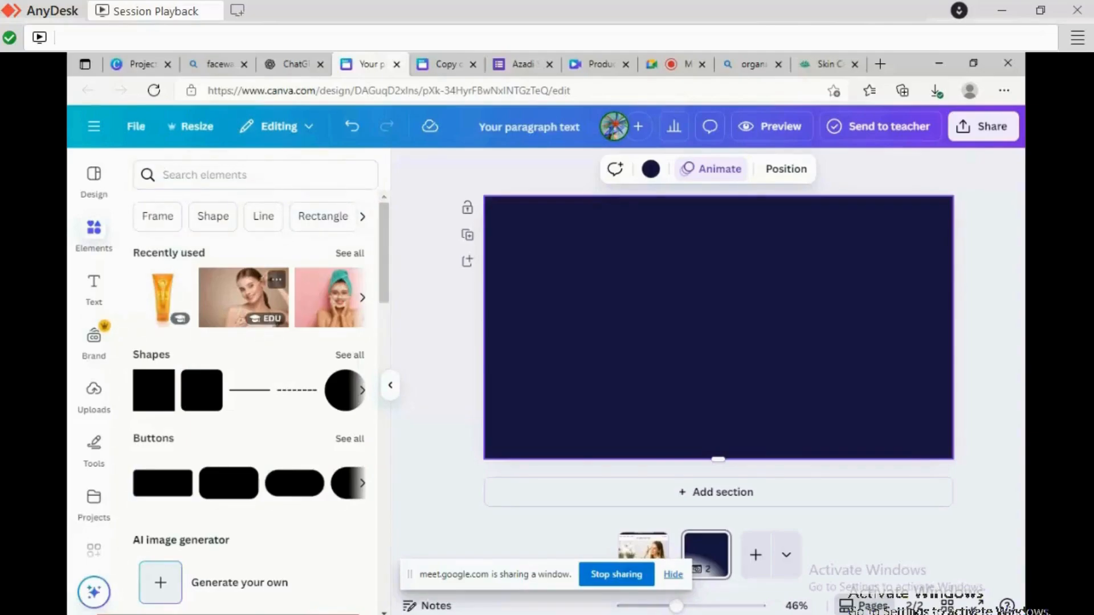
click(243, 297)
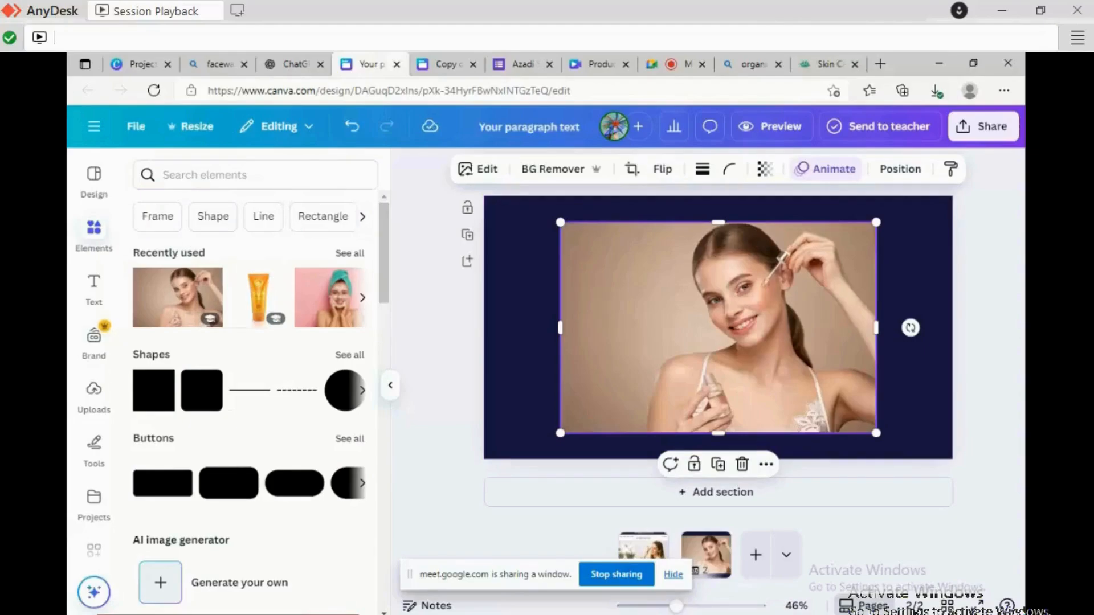
drag(561, 328, 623, 327)
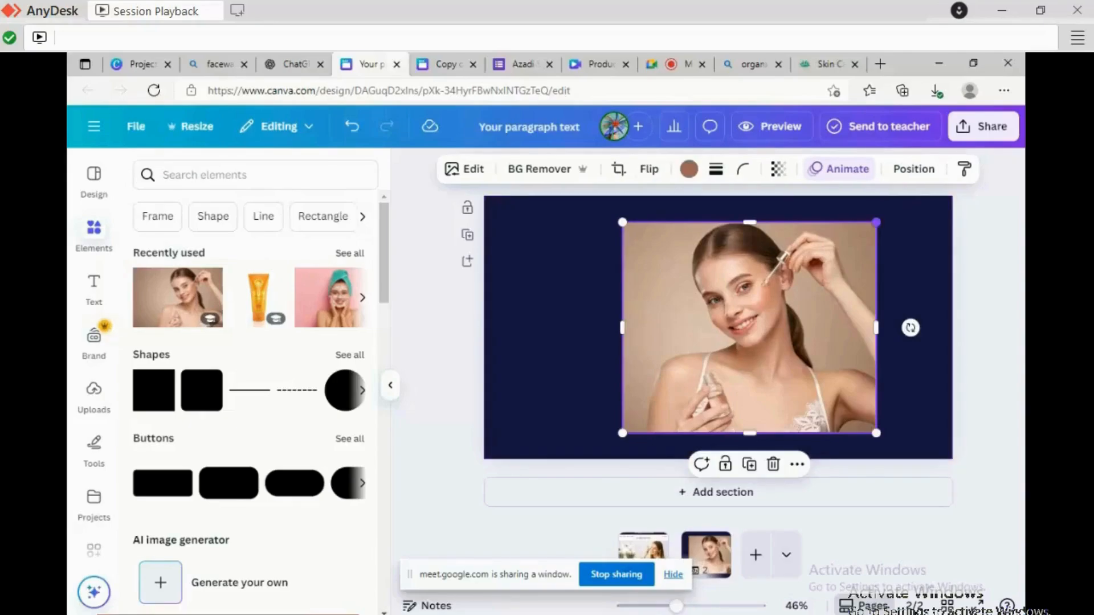
drag(877, 223, 785, 298)
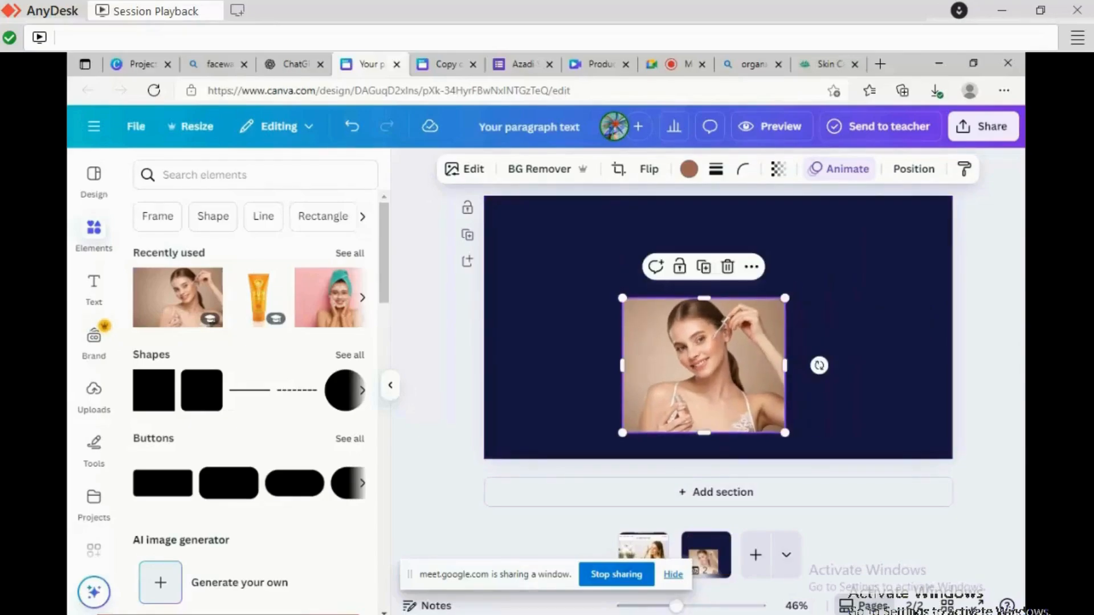
drag(704, 365, 879, 275)
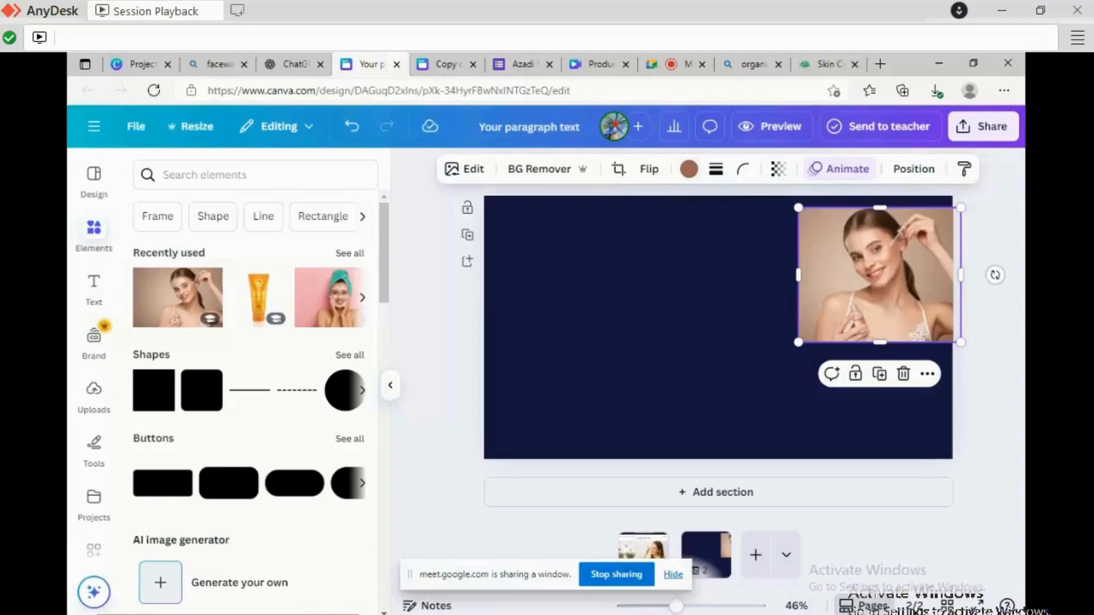
Add a slightly enlarged square frame in the page's upper-left corner and fill it with the photo of the woman with a dropper.
click(157, 216)
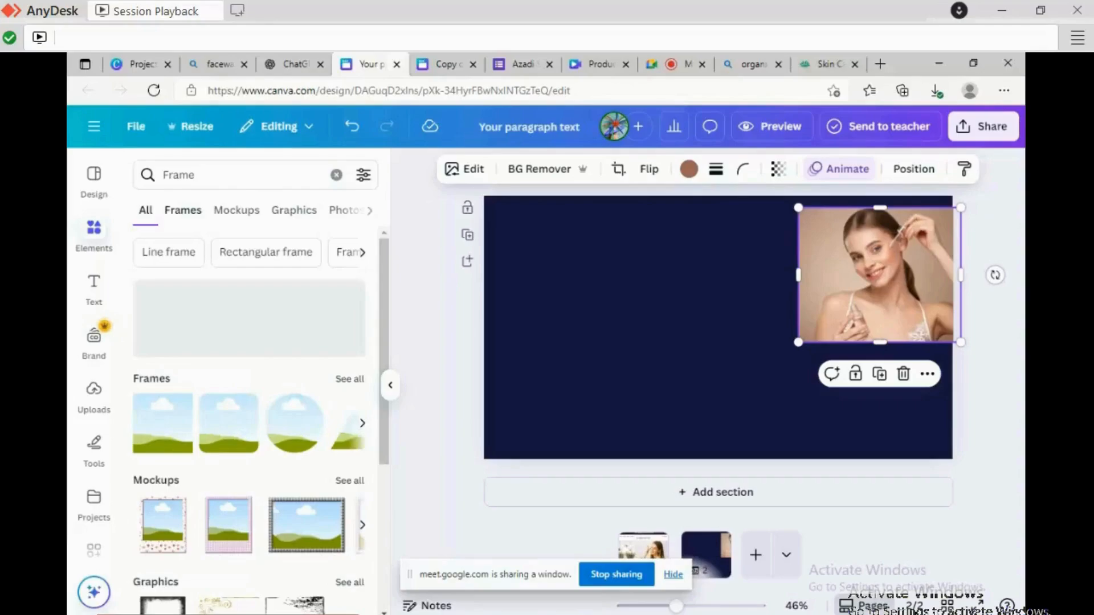
click(180, 405)
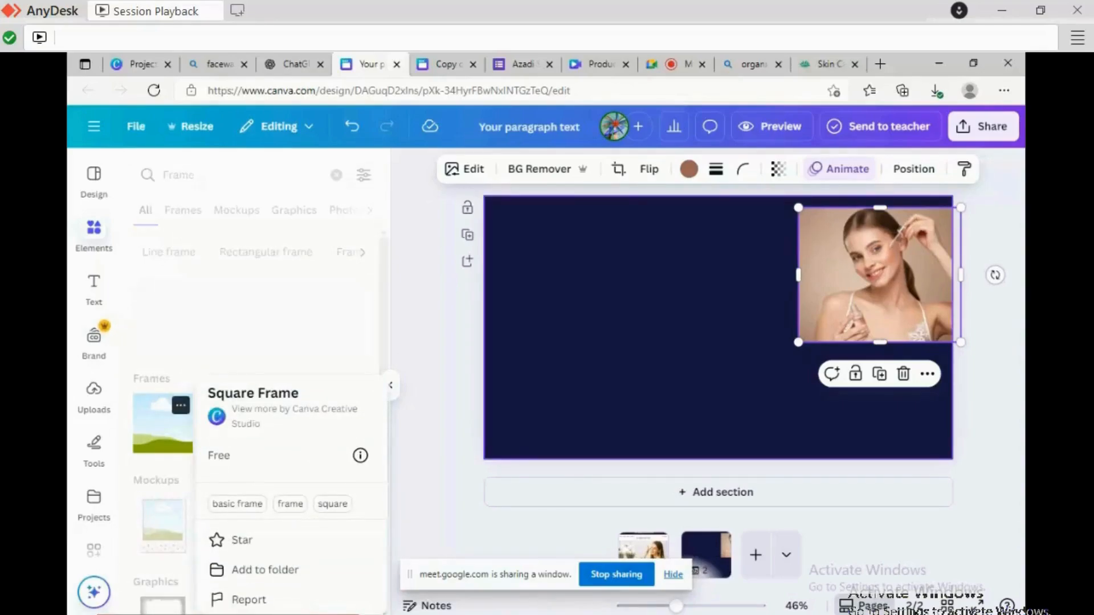
click(168, 430)
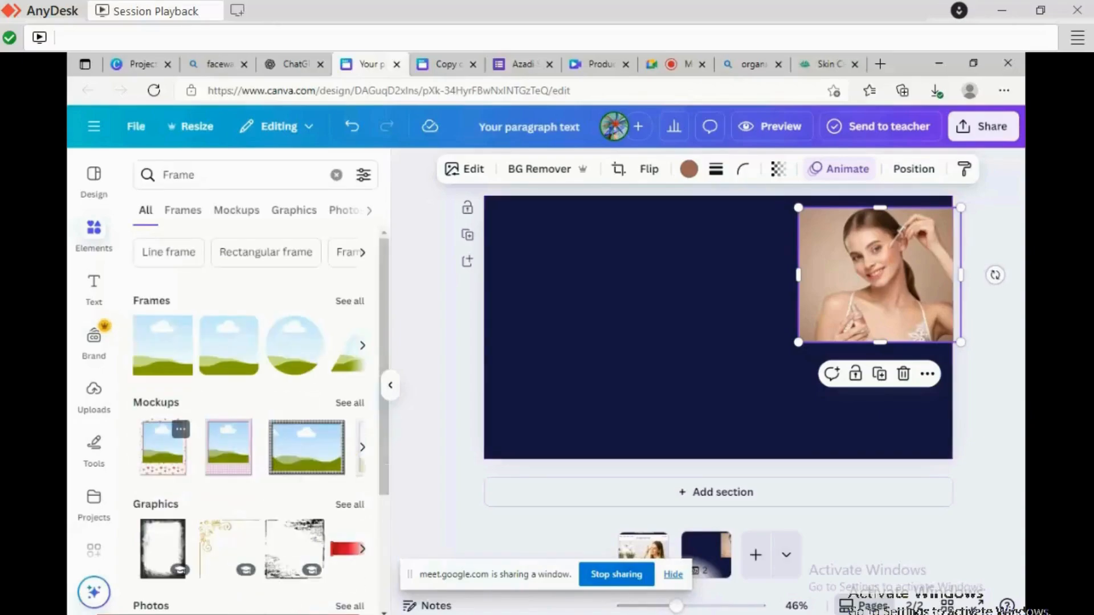
click(162, 346)
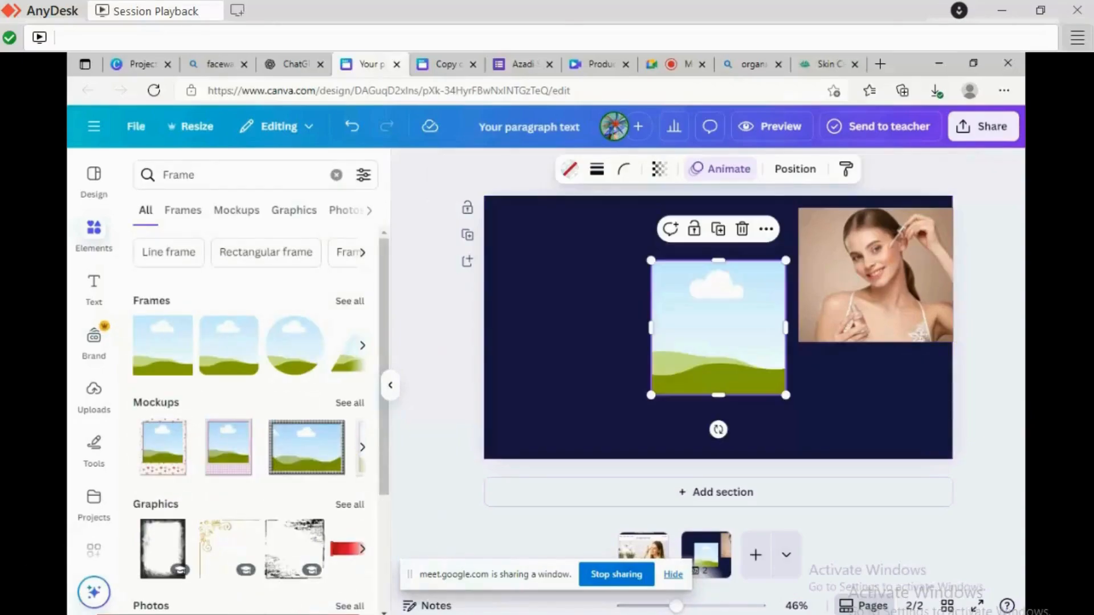
drag(718, 327, 566, 275)
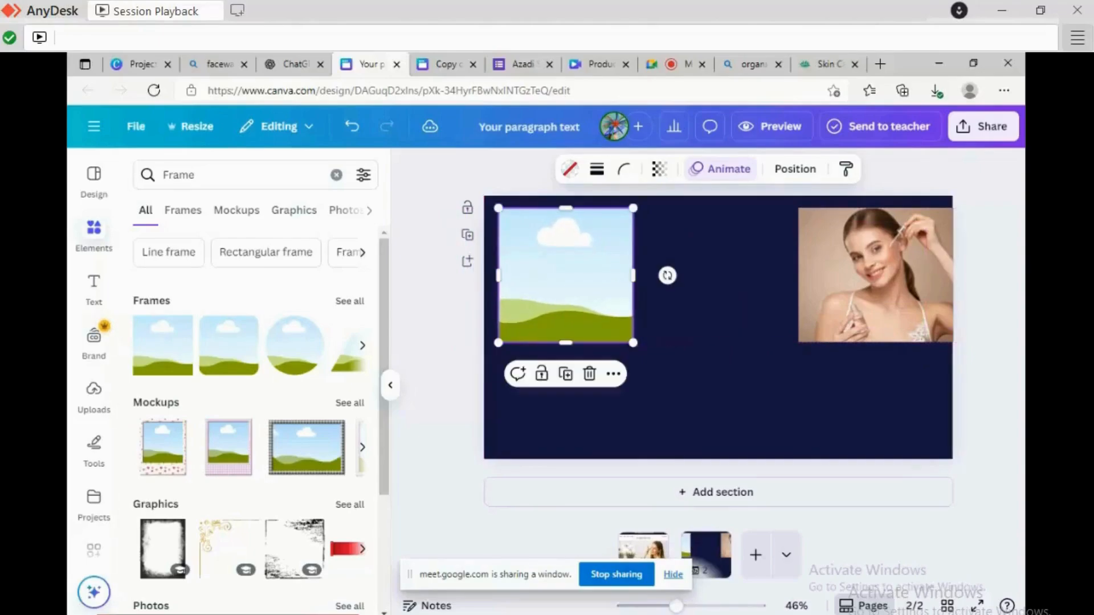
drag(634, 343, 643, 352)
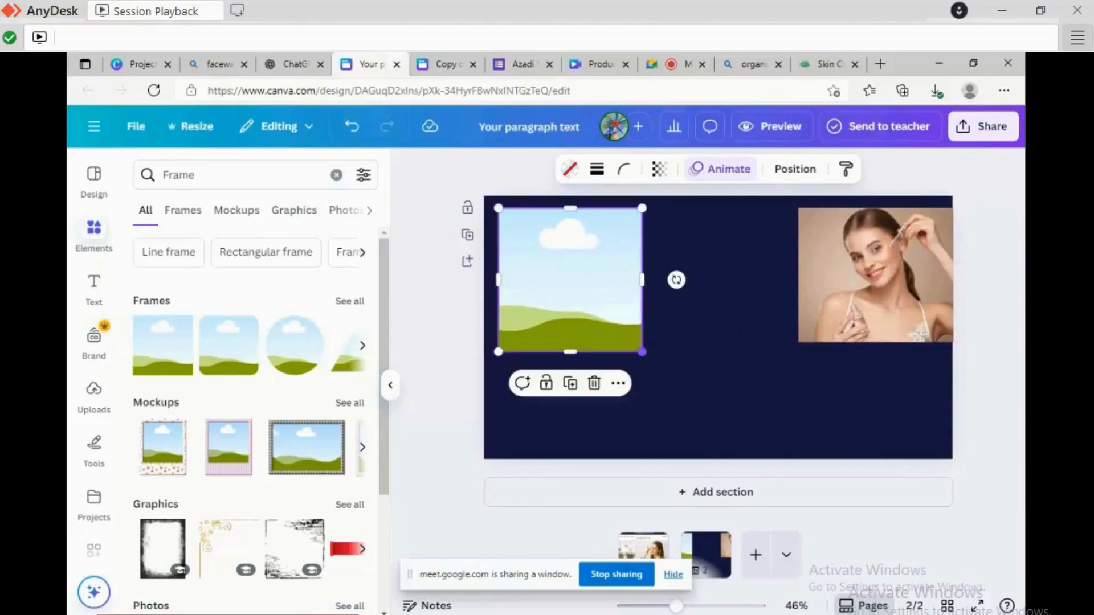
click(876, 279)
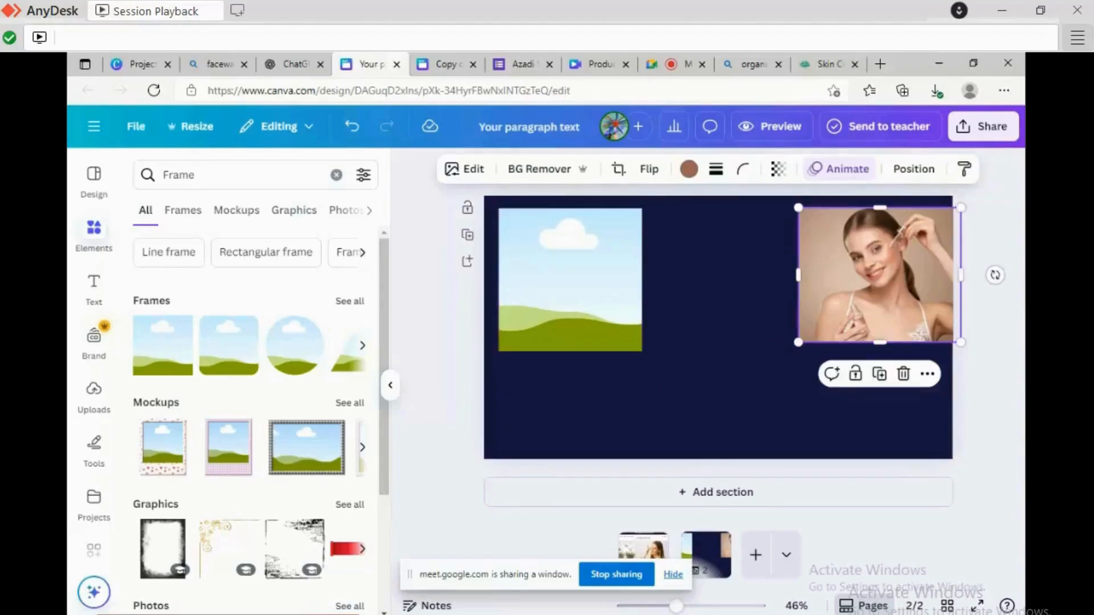
drag(876, 279, 624, 279)
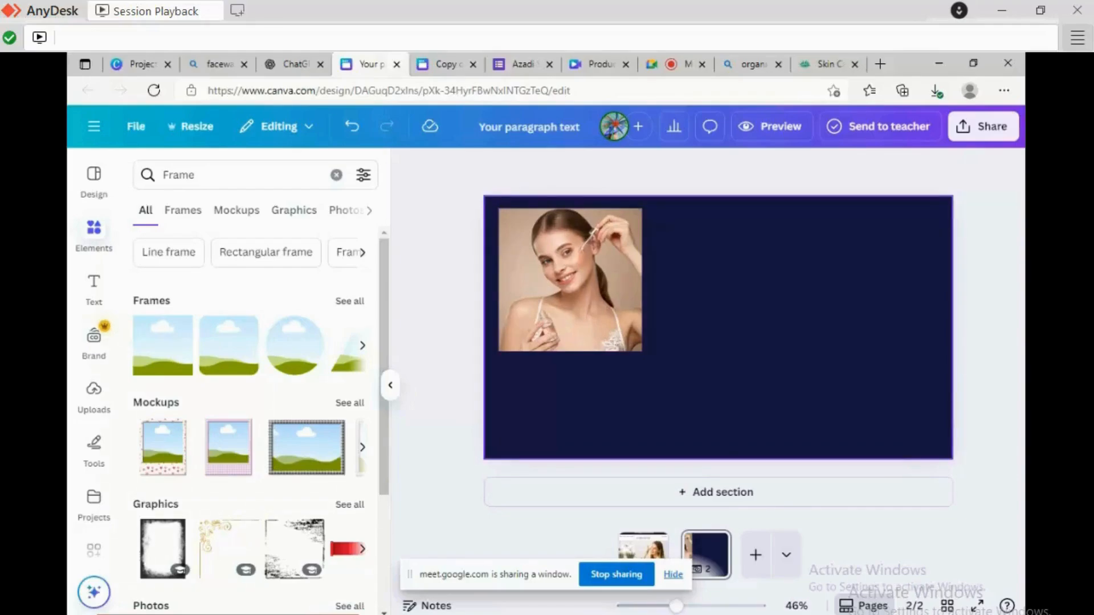
Extend the second page's height downward to make more room below the framed photo.
click(797, 330)
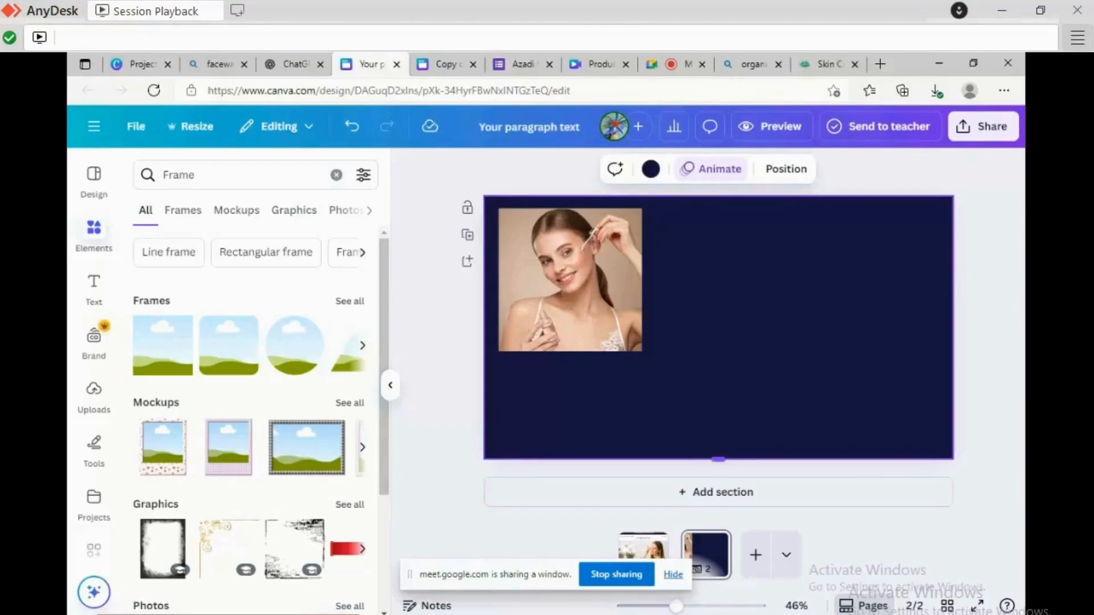
drag(718, 460, 728, 566)
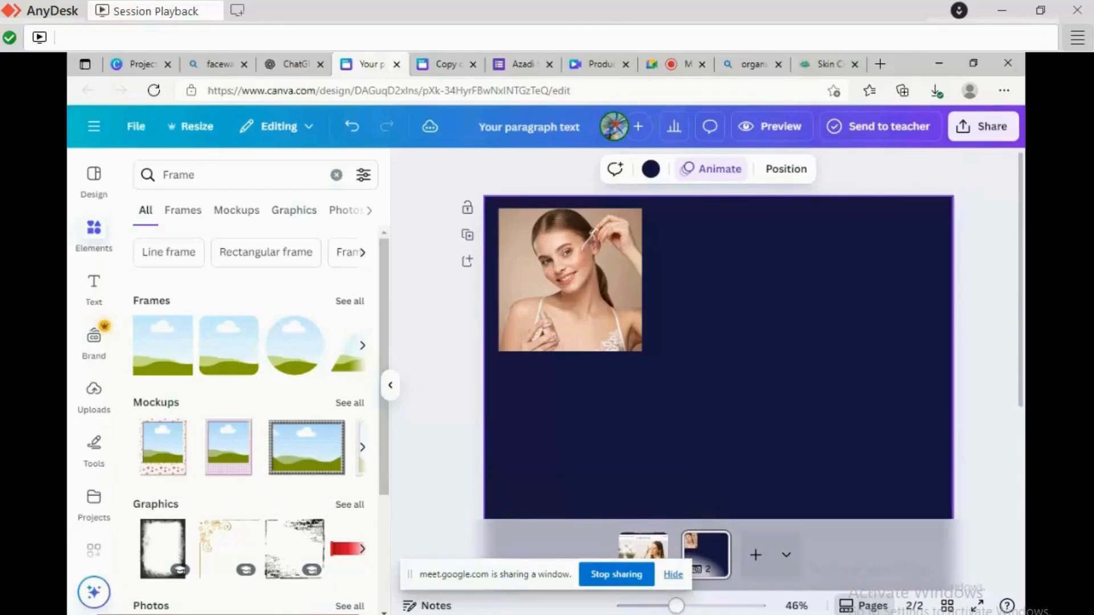
scroll(718, 342, down, 3)
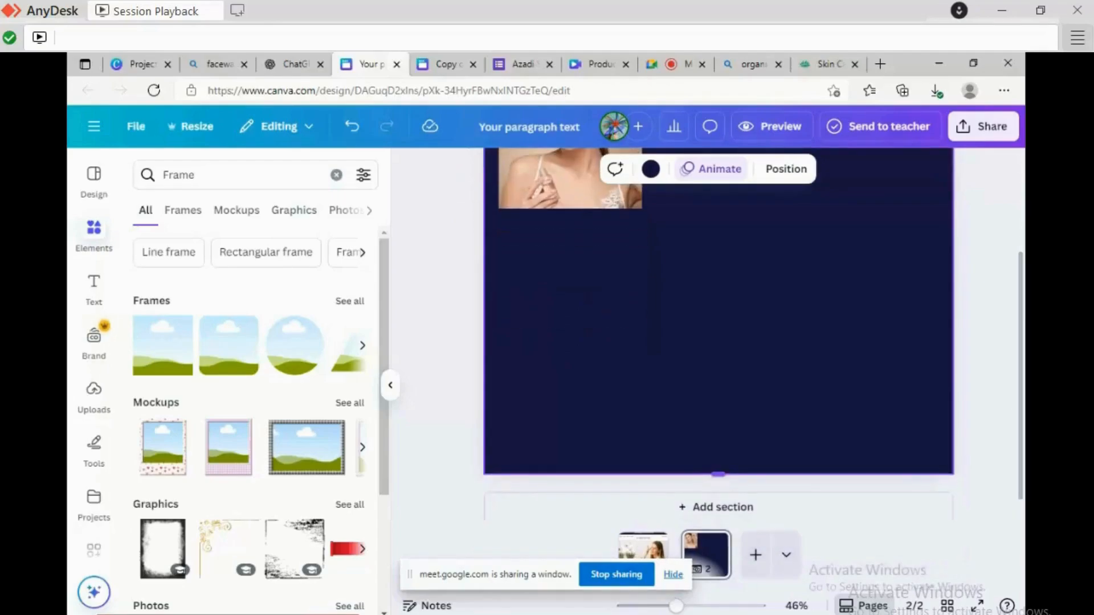
drag(718, 474, 718, 523)
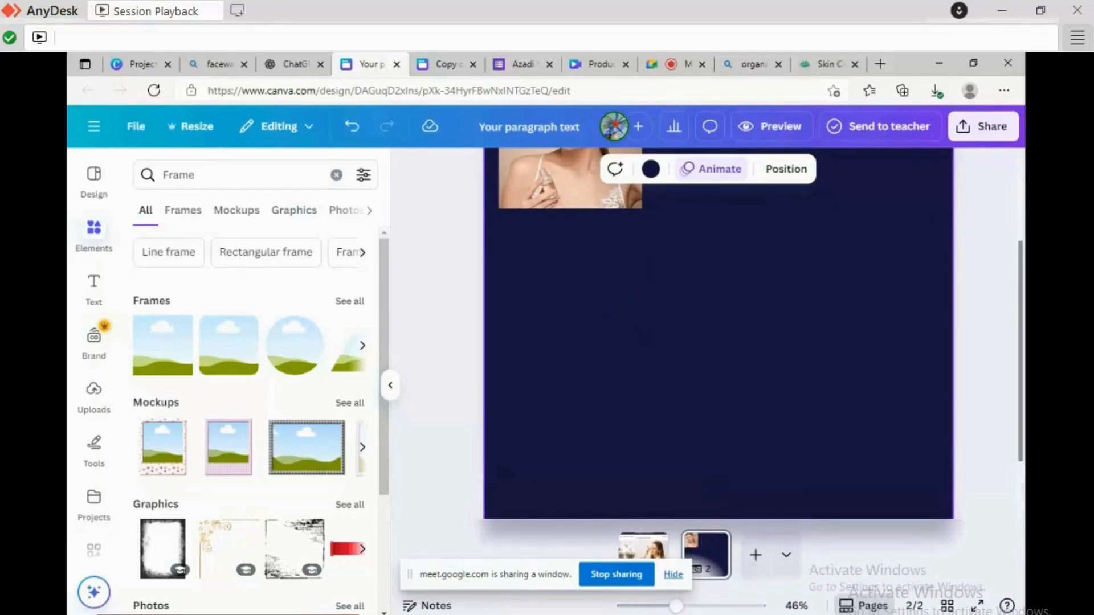
scroll(718, 342, up, 3)
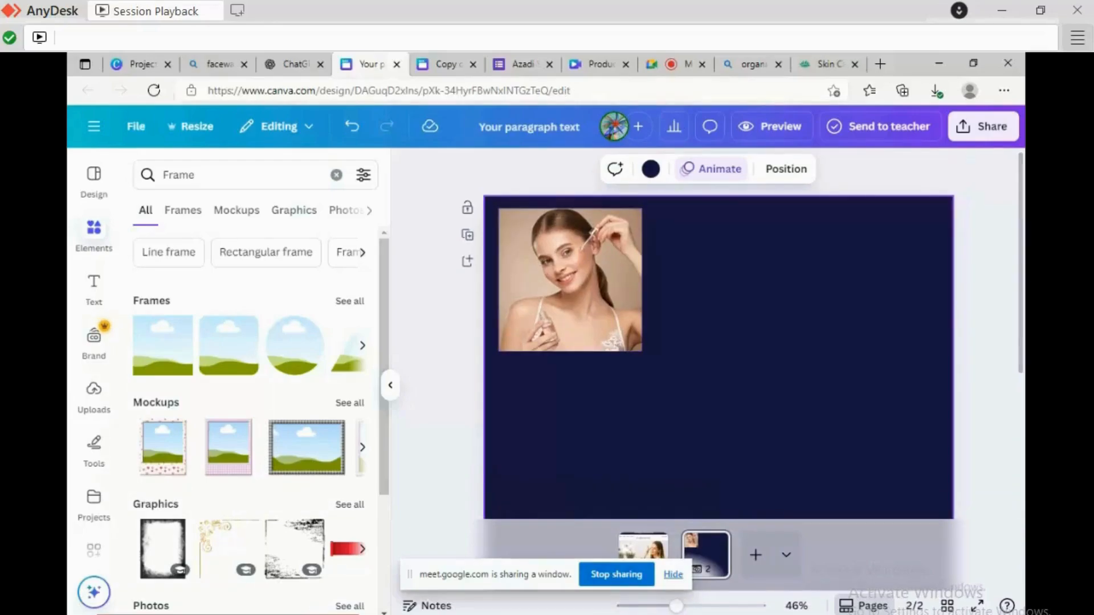
Switch to ChatGPT, reload its page and return to the Canva website design.
click(288, 64)
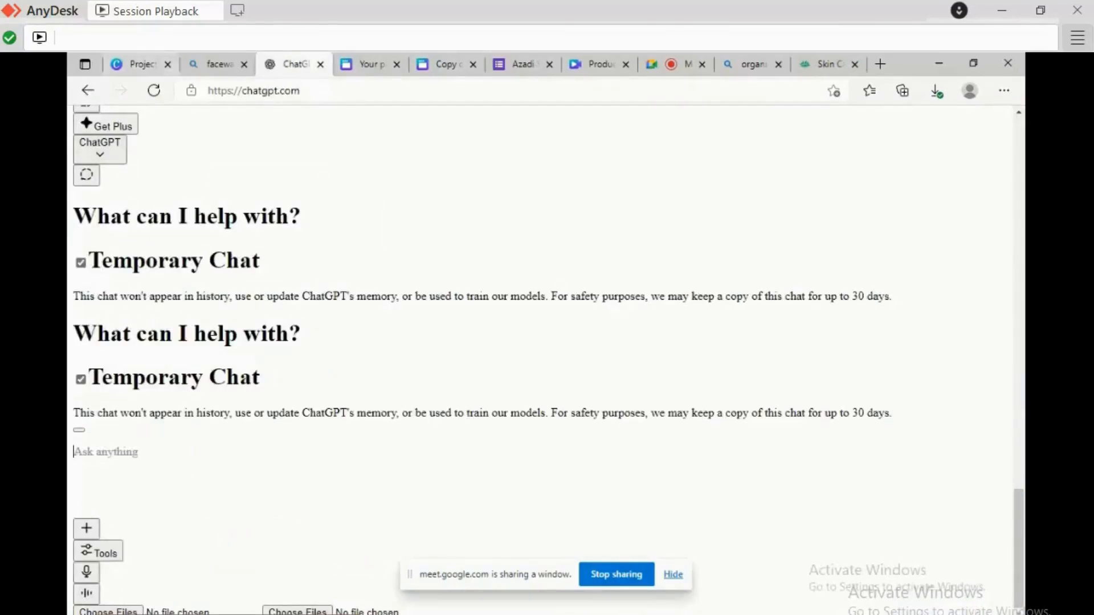
click(154, 90)
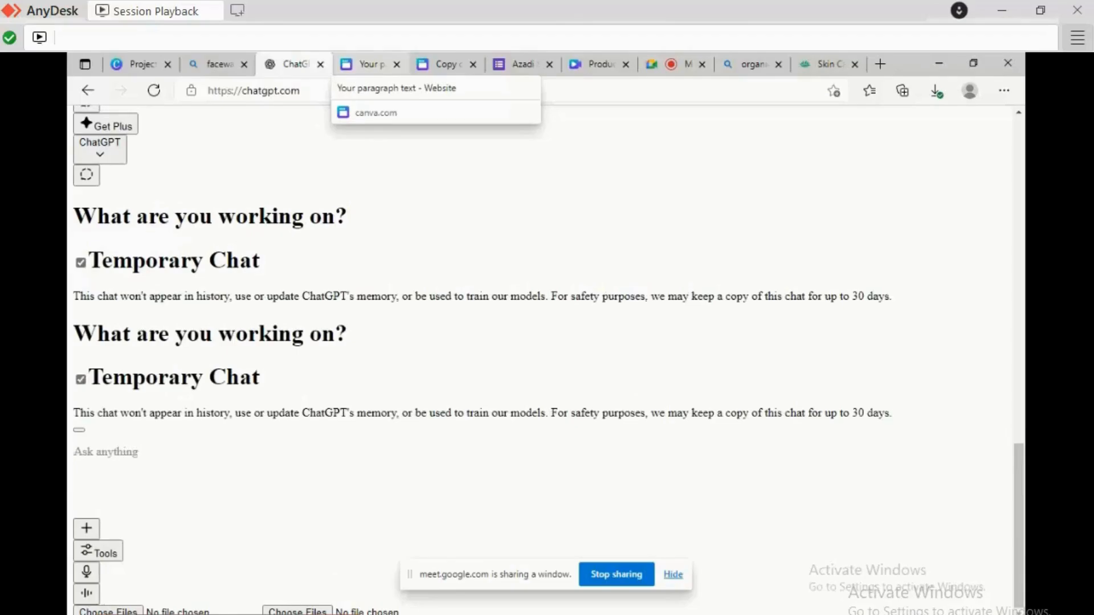
click(368, 64)
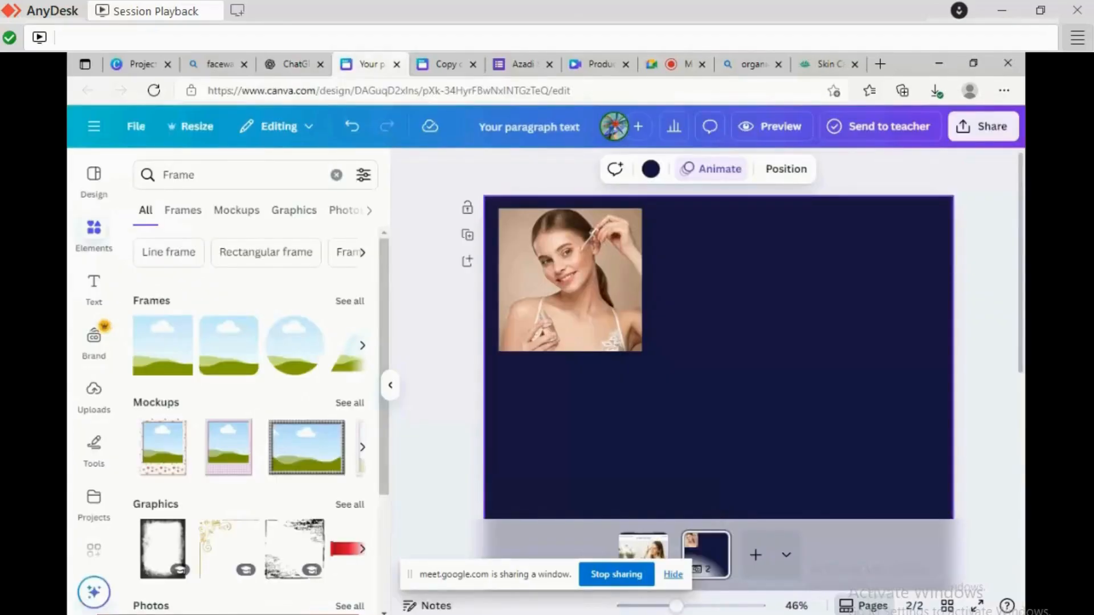
Place a small square frame and its duplicate side by side beneath the framed photo, scaling the pair to match the photo's width.
click(165, 342)
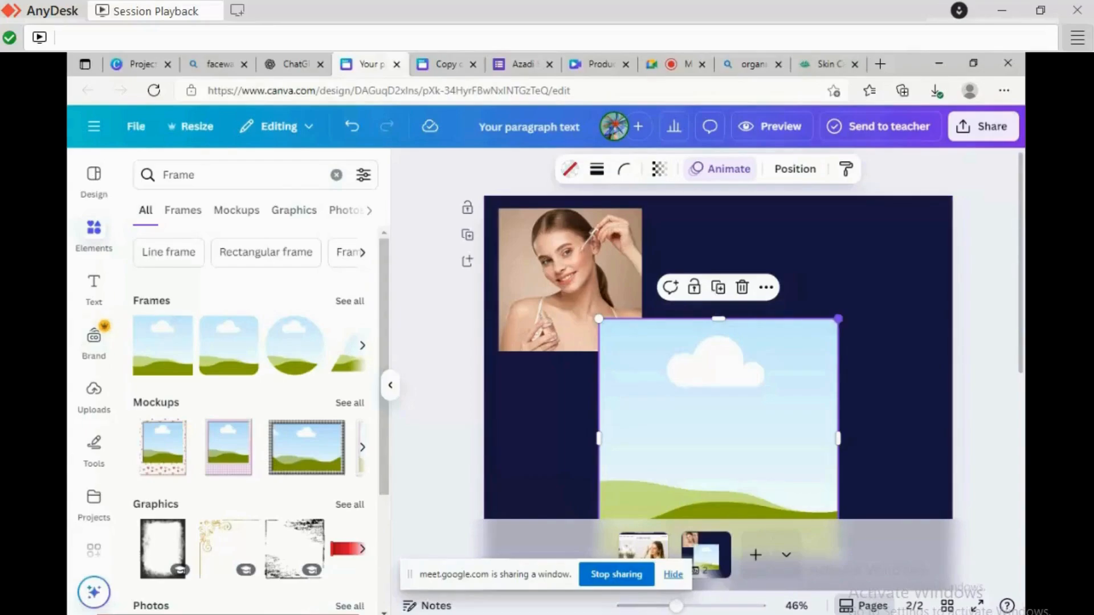
drag(837, 319, 570, 432)
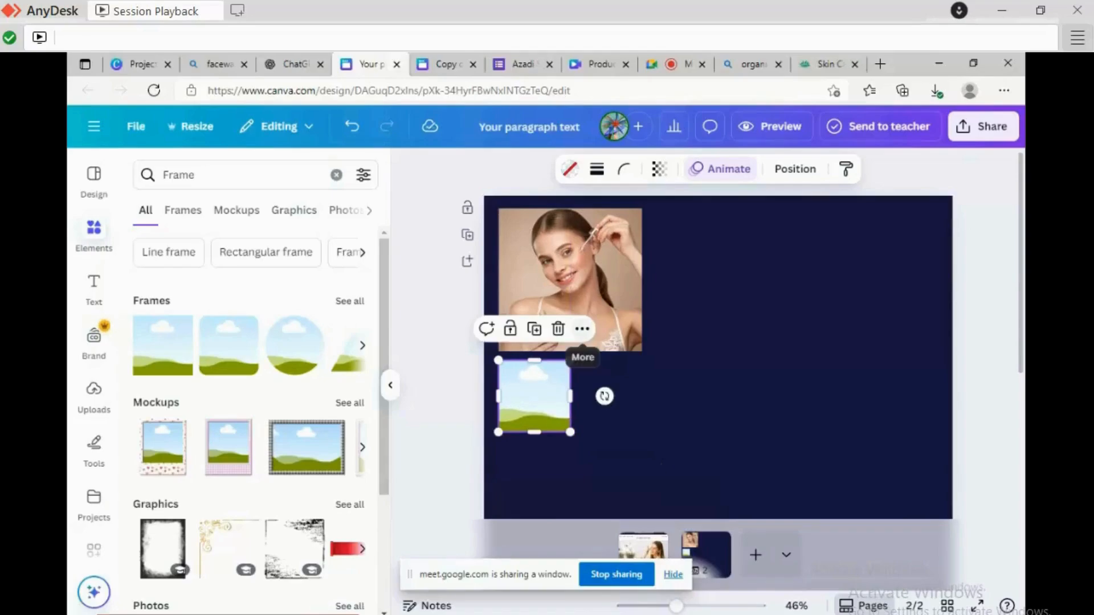
click(582, 329)
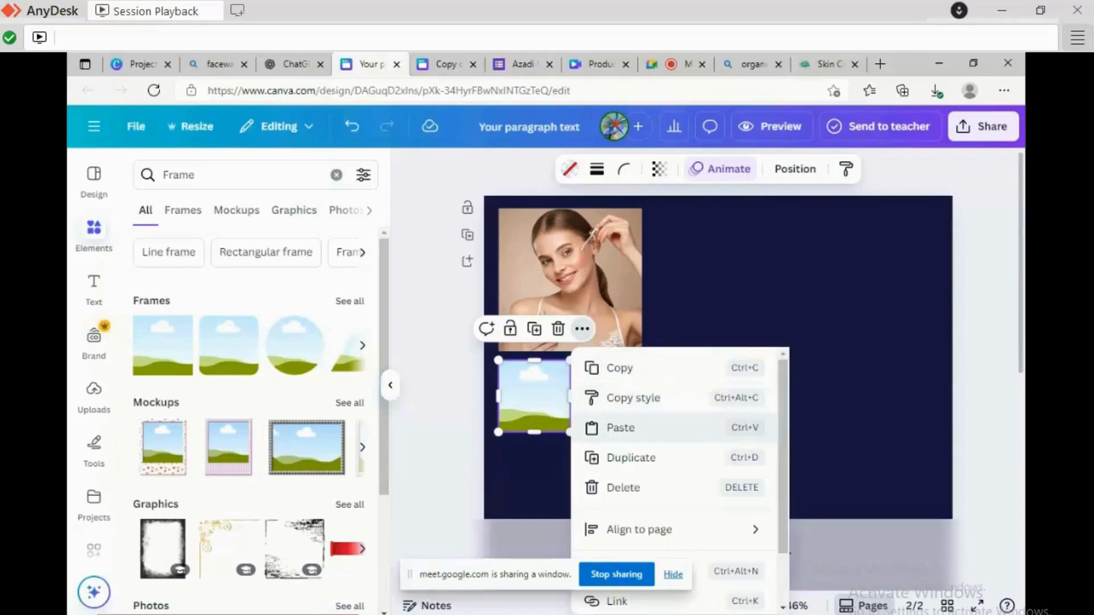
click(631, 458)
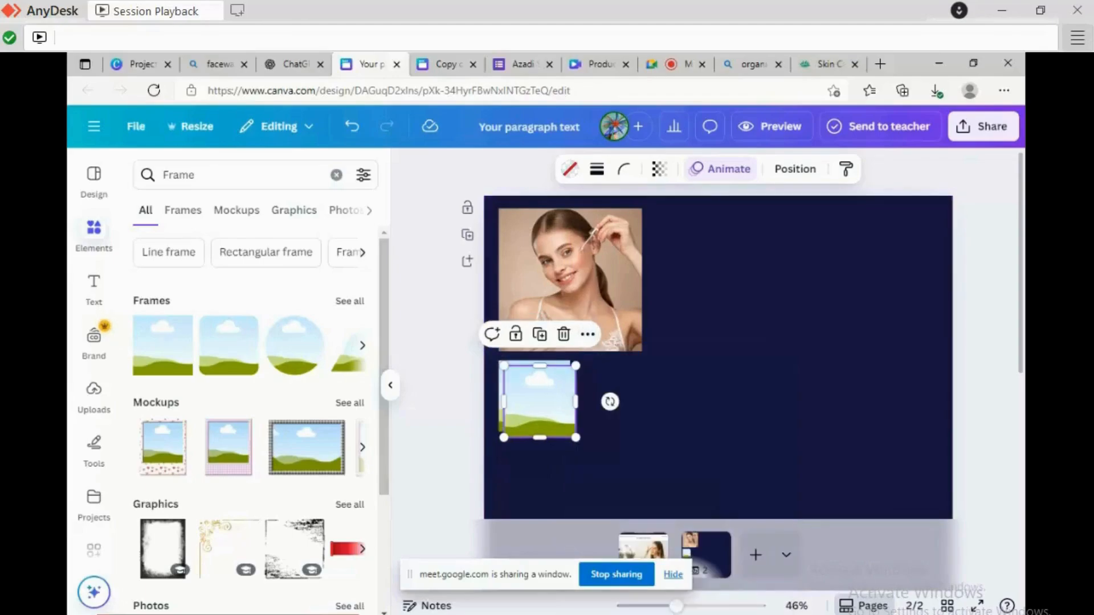
drag(606, 397, 612, 397)
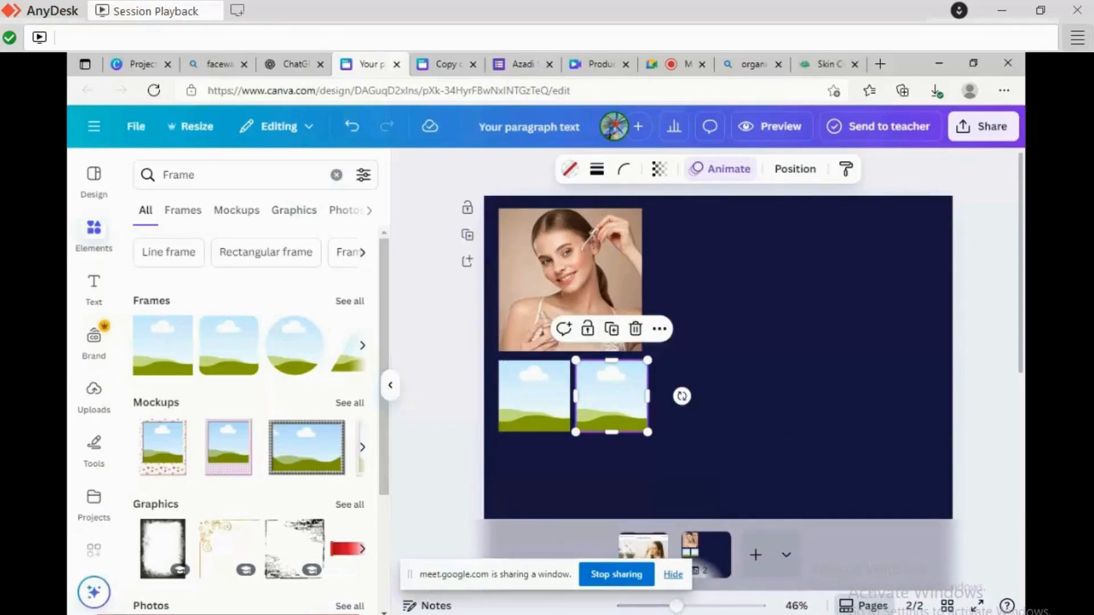
drag(675, 449, 519, 386)
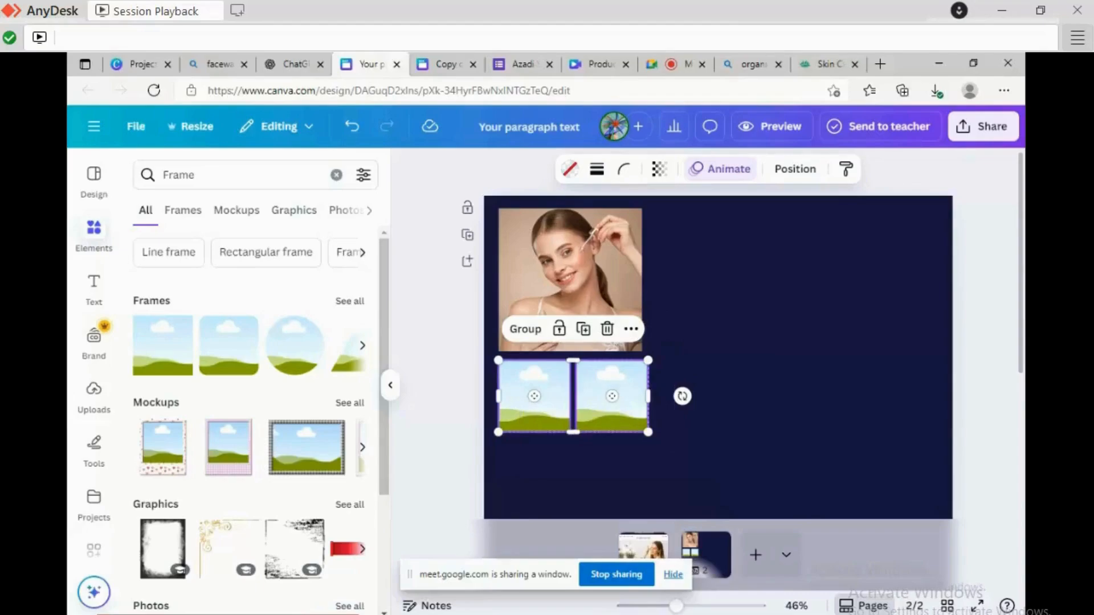
drag(649, 360, 643, 363)
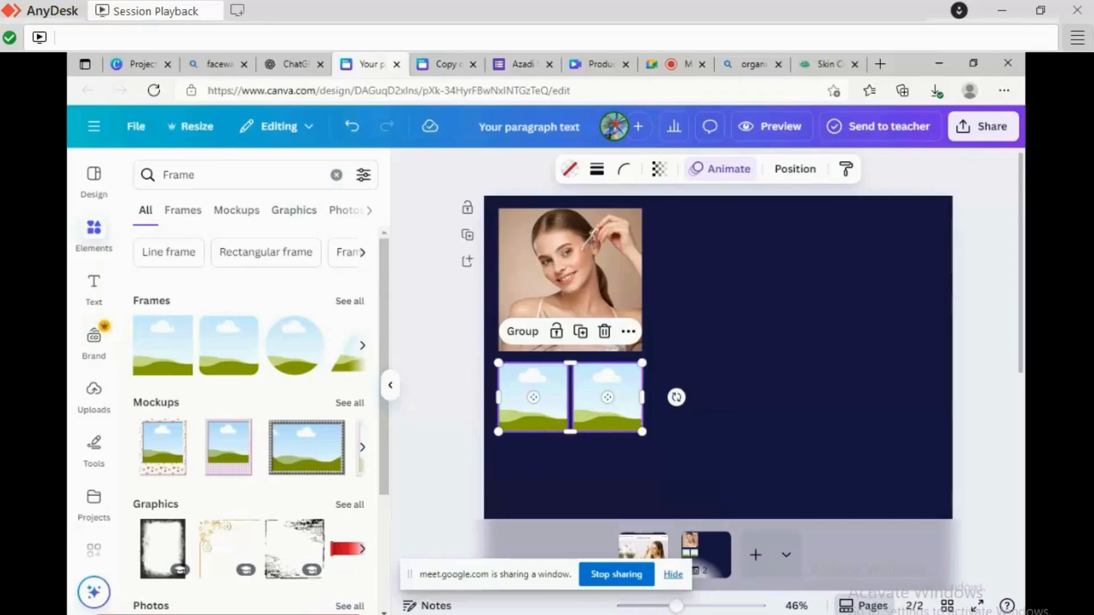
Search the elements for "serum" and add the photo of the serum bottle with yellow flowers to the second page.
drag(608, 397, 607, 397)
double_click(212, 175)
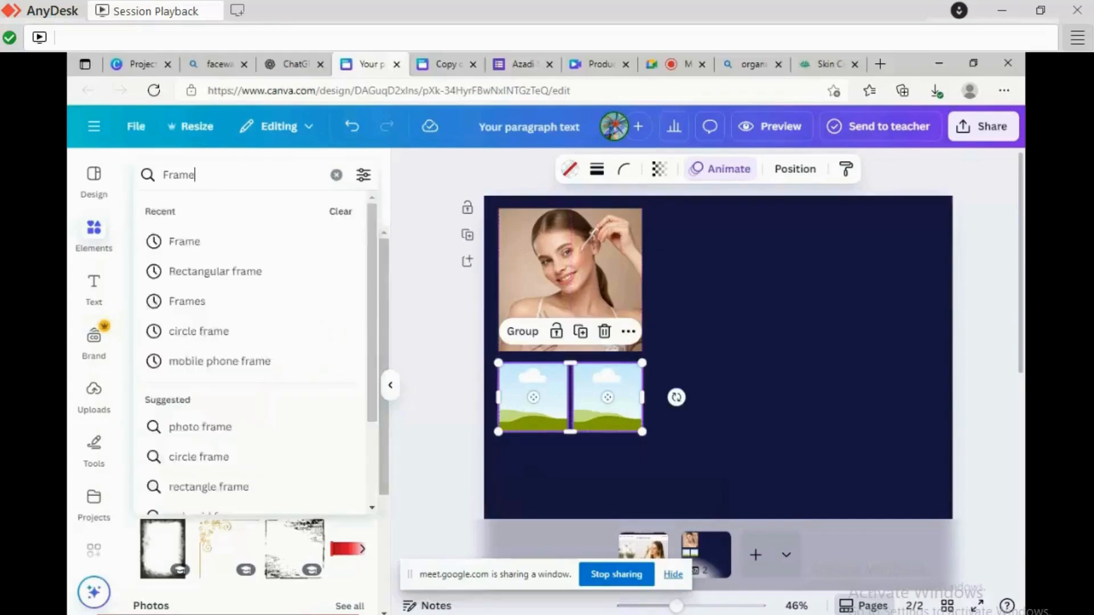
text(serum)
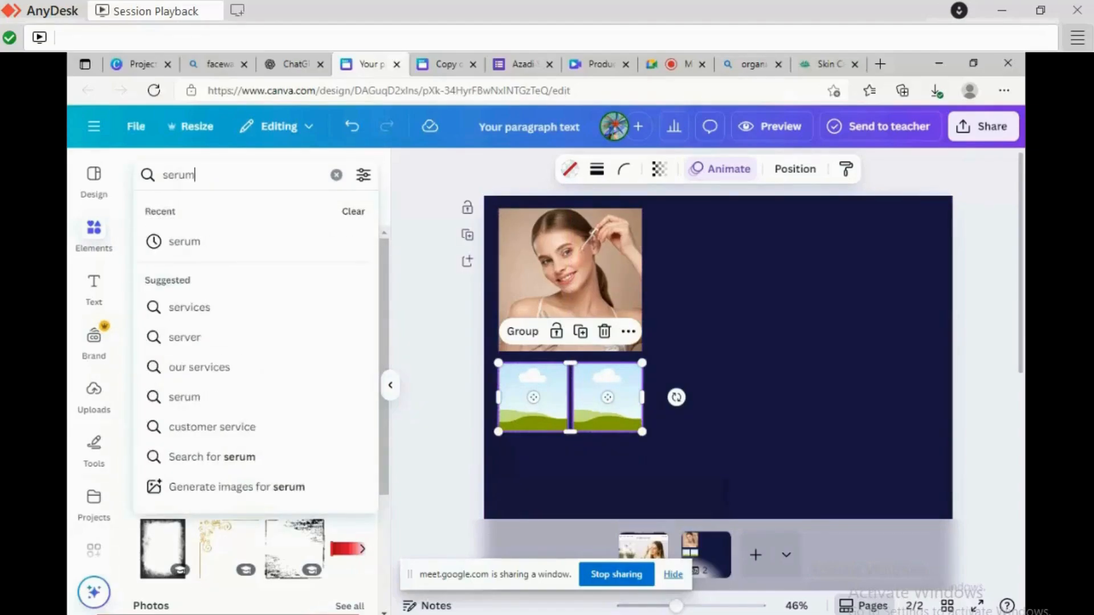
key(Return)
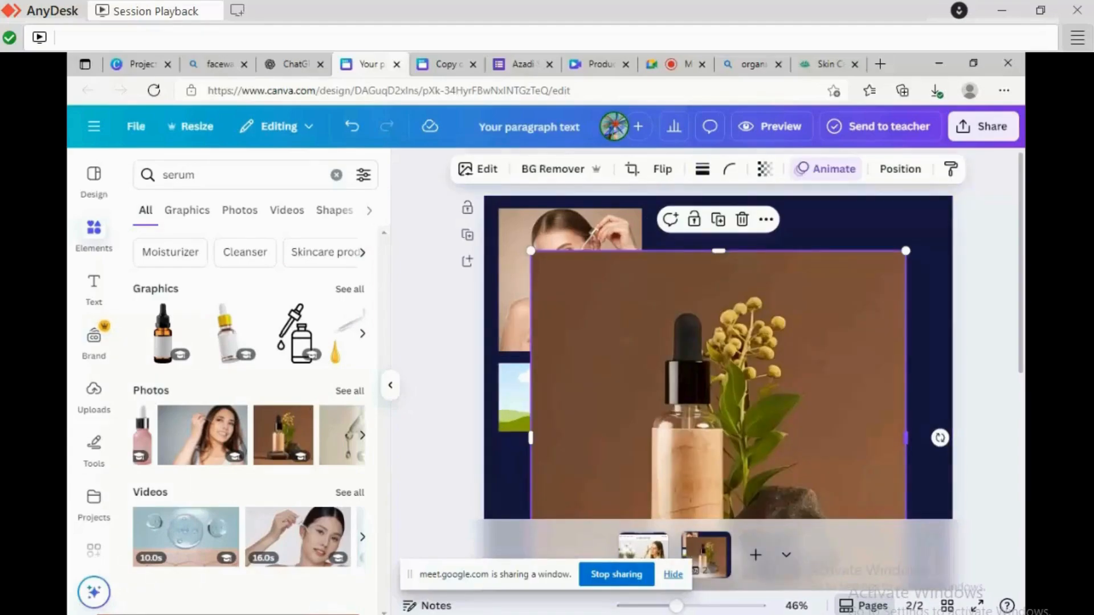
Crop both sides of the serum bottle photo and place it in the left small frame beneath the large photo.
drag(906, 437, 878, 438)
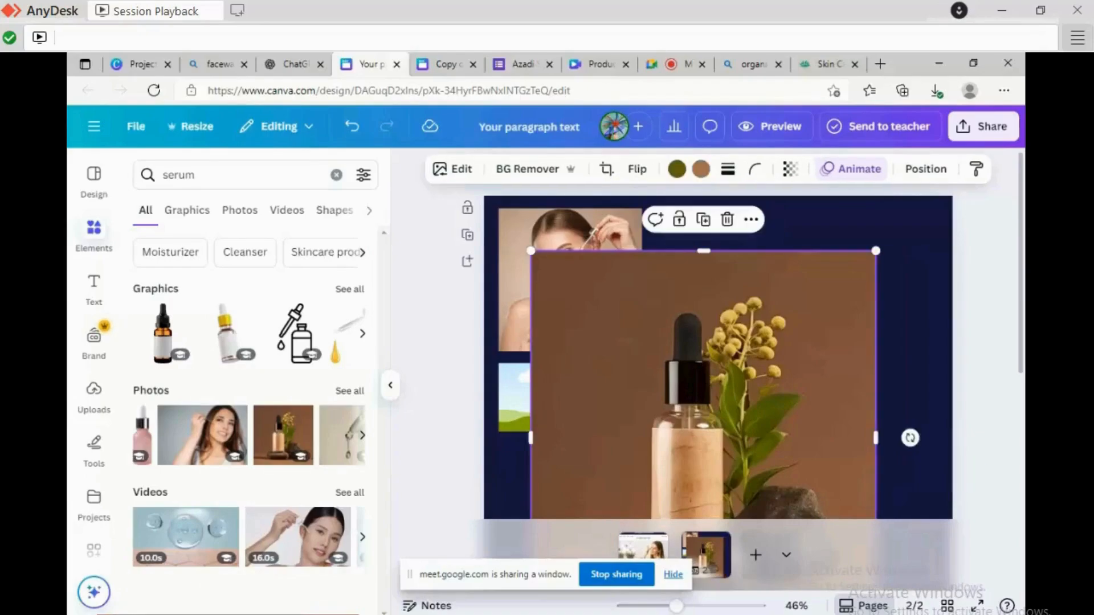
scroll(718, 354, down, 2)
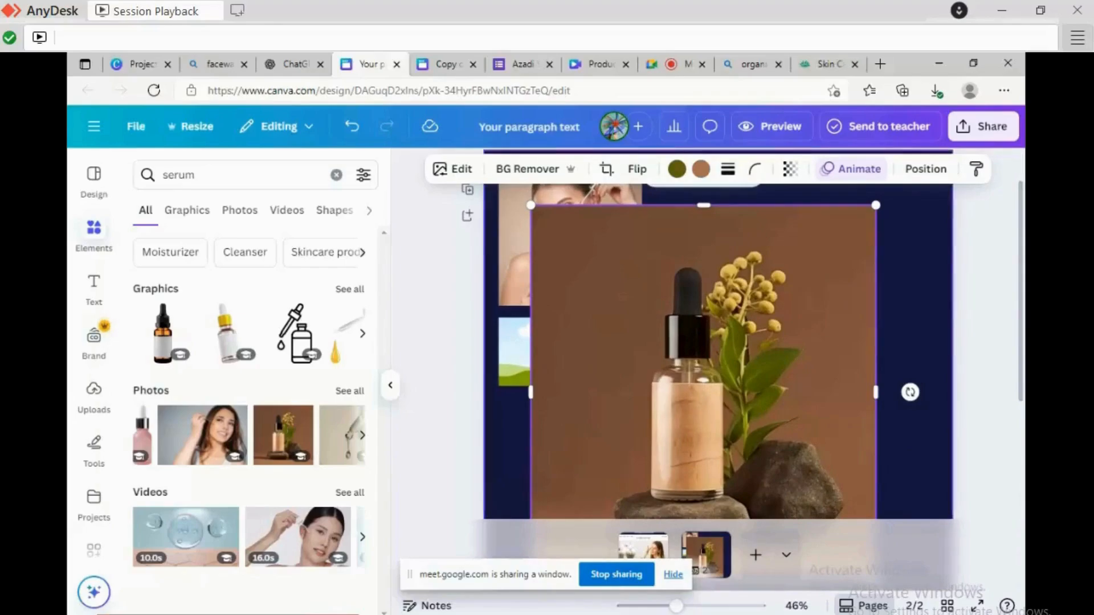
drag(531, 392, 601, 392)
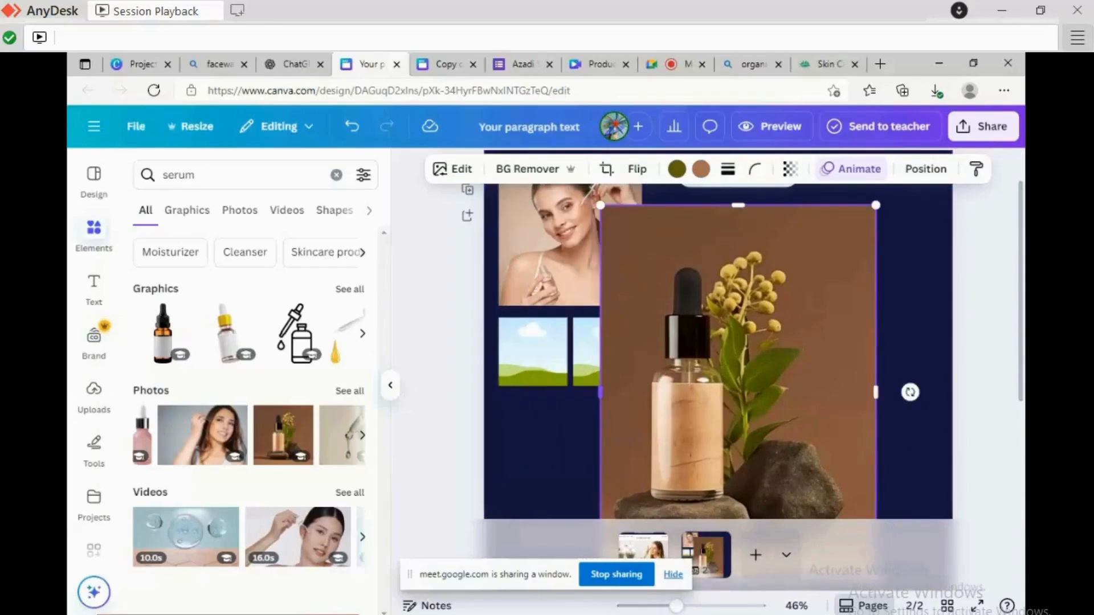
drag(681, 399, 544, 352)
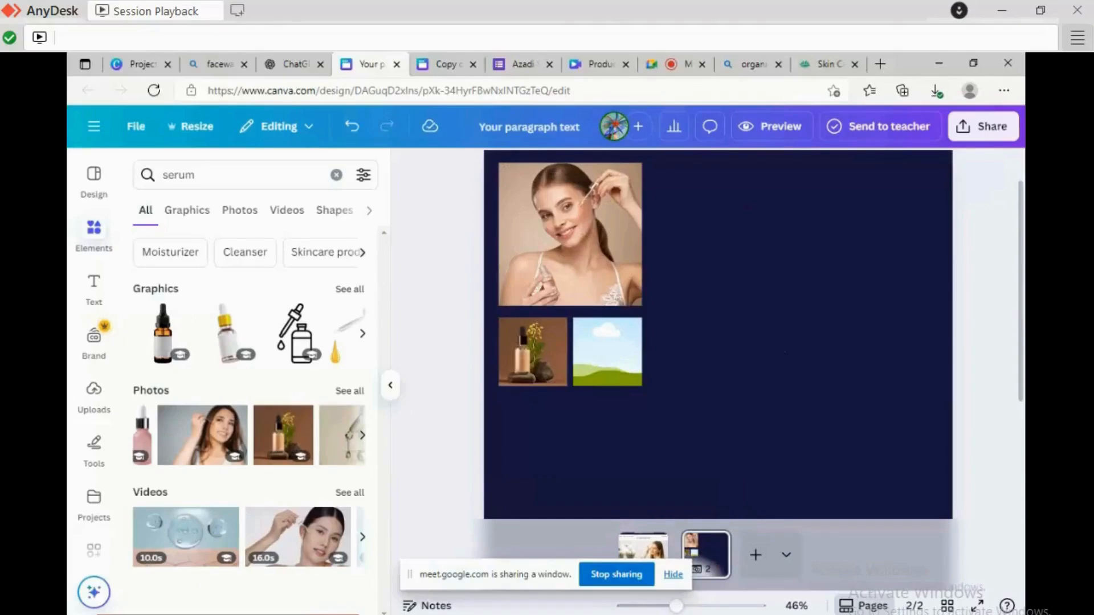
Browse all serum photos and fill the right small frame with the dark-haired woman holding a dropper against a brown background.
click(362, 435)
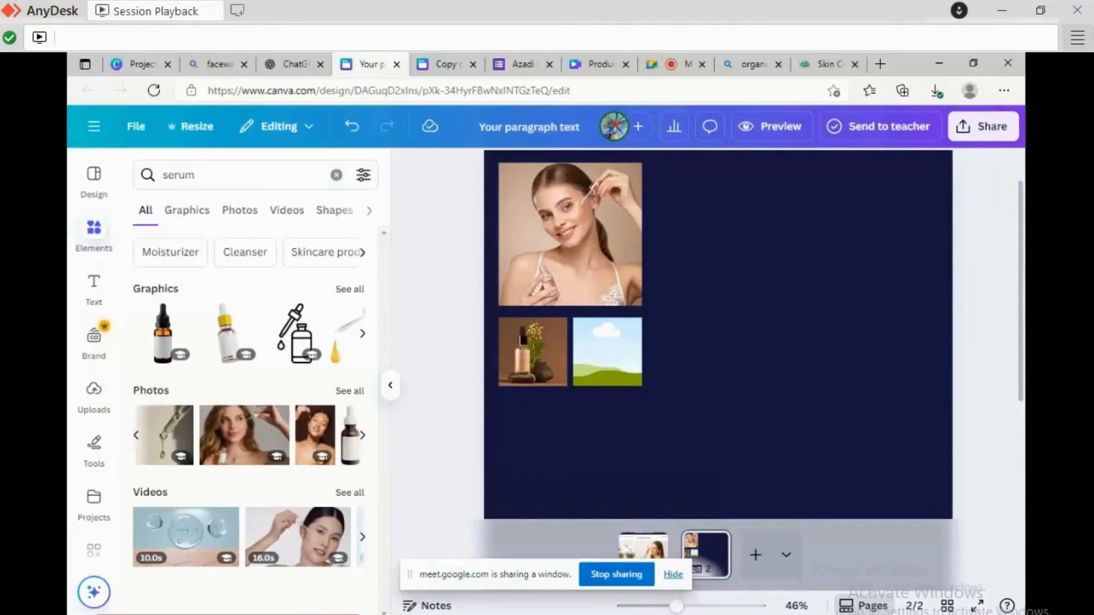
click(362, 435)
click(362, 436)
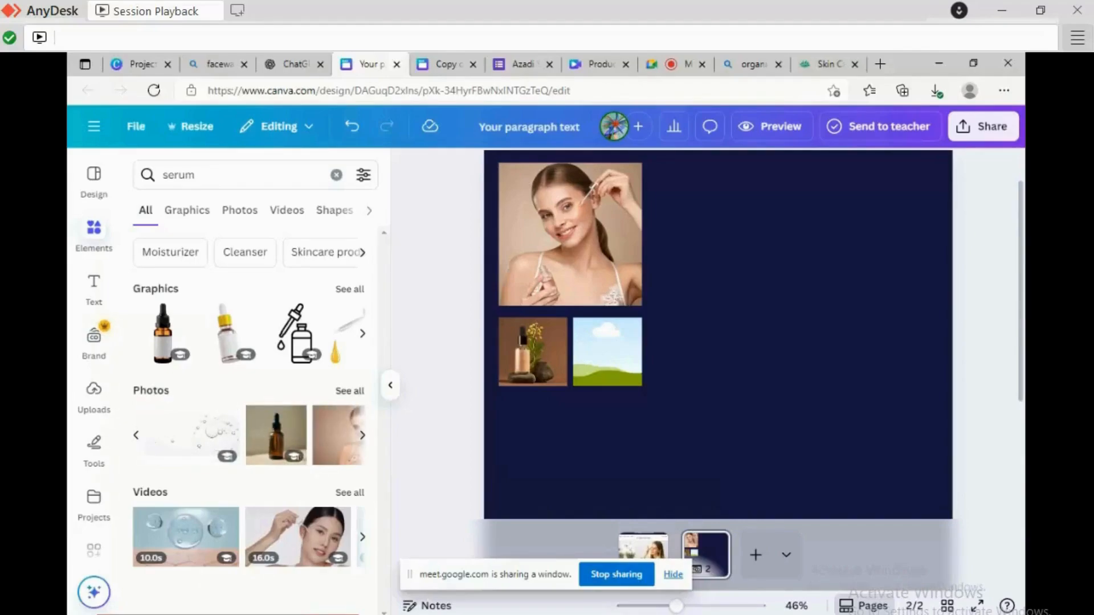
click(349, 391)
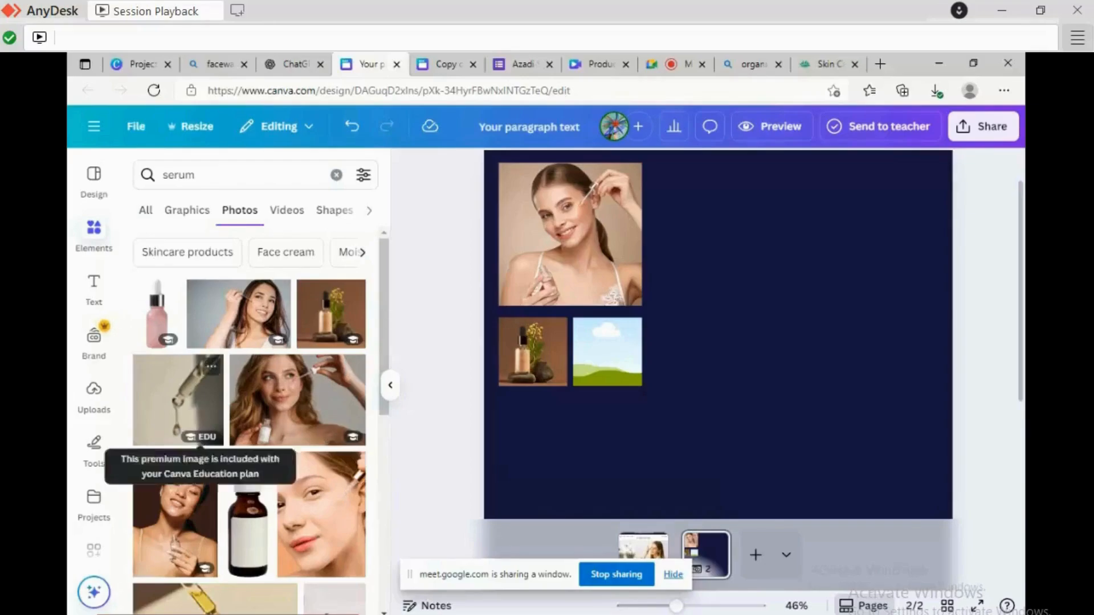
click(174, 507)
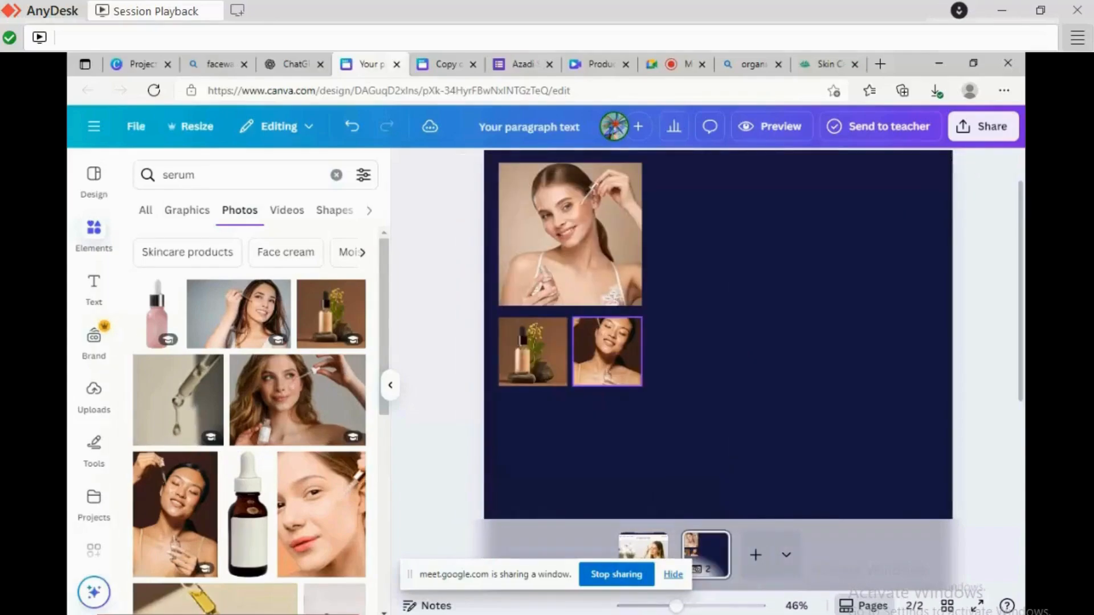
Shift the woman's photo downward within the right small frame so her whole face shows, and deselect it.
double_click(607, 351)
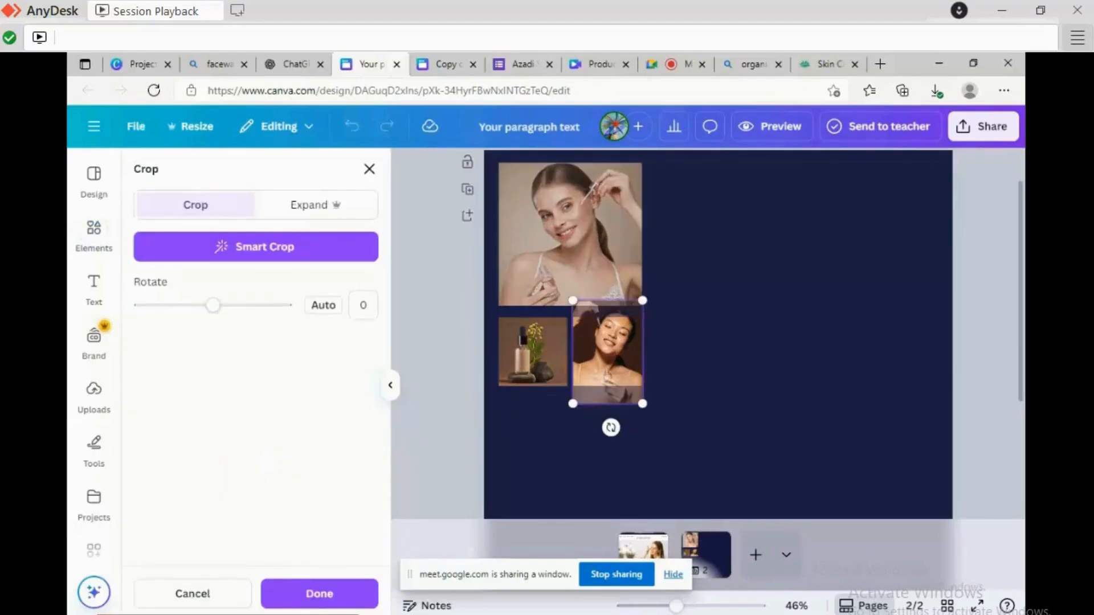
drag(607, 351, 609, 365)
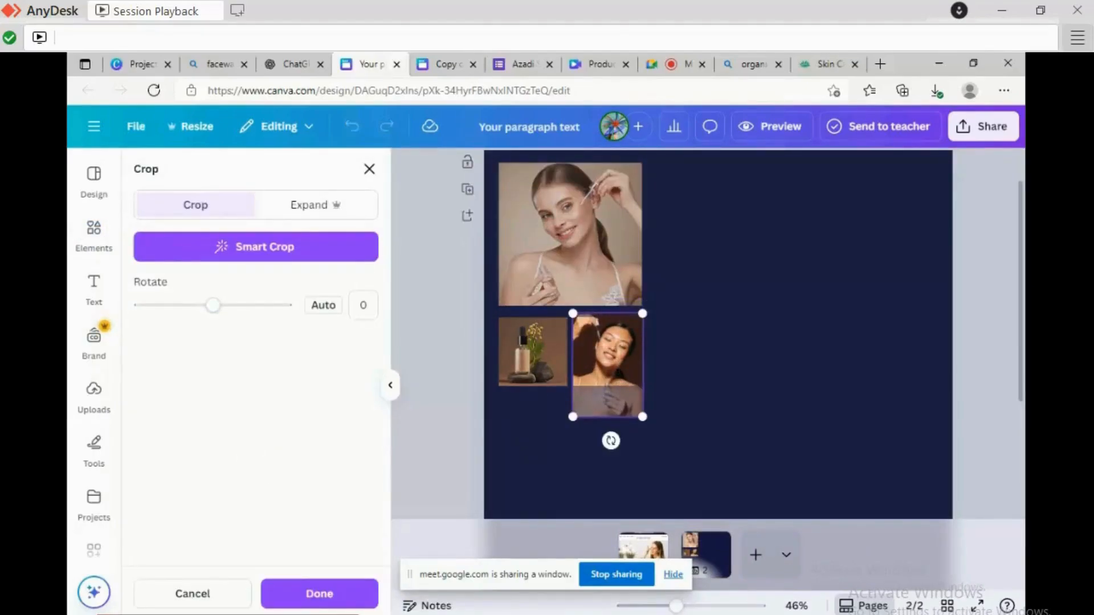
click(724, 393)
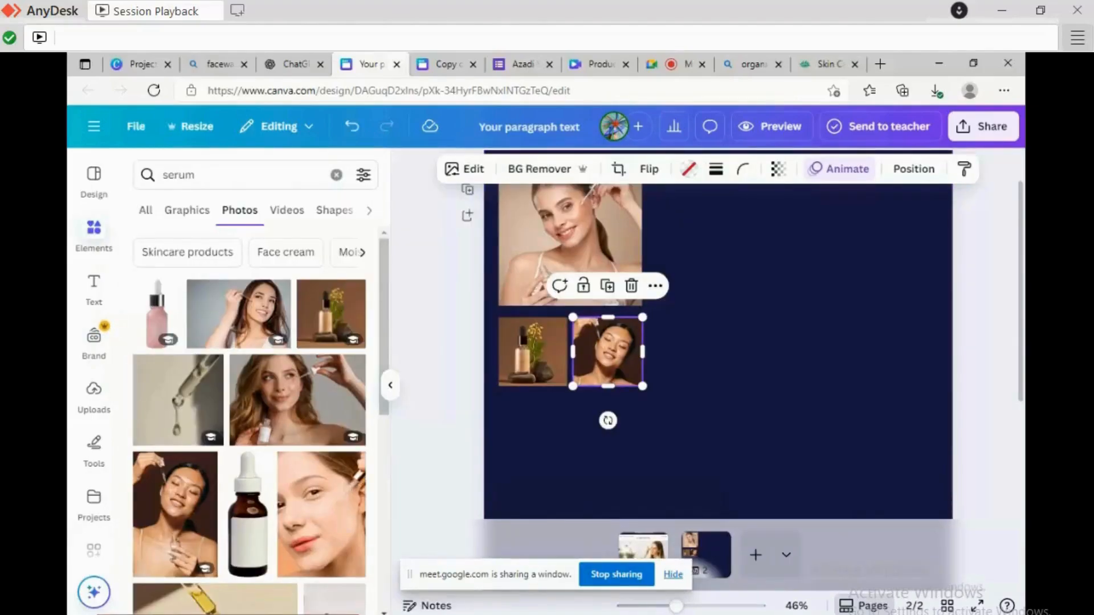
key(Escape)
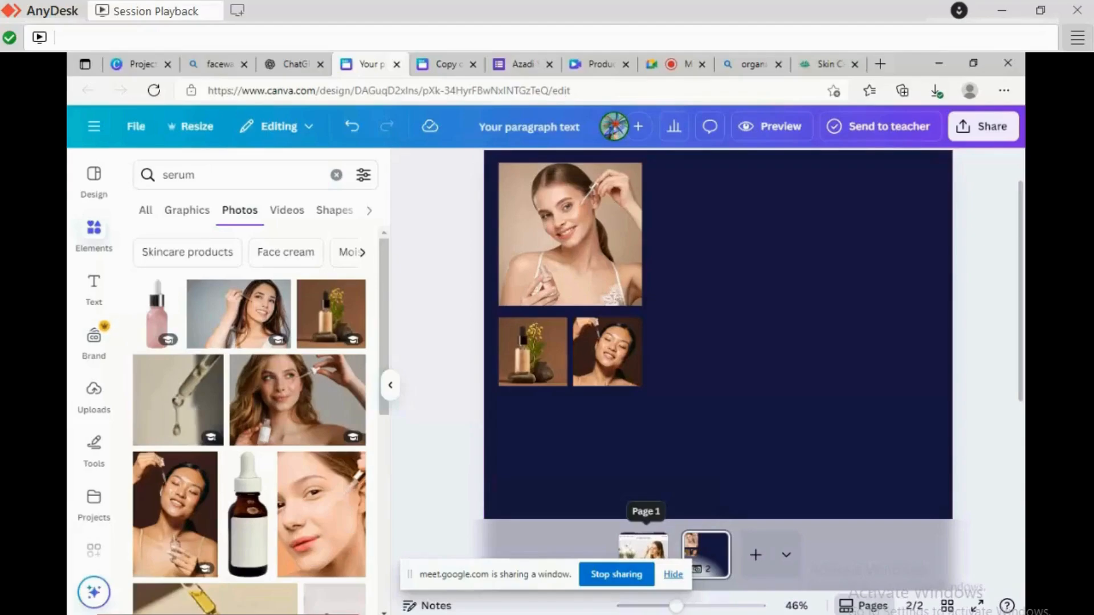
On page 1, link the "View Details" text of the Serum card in the lower product row to page "2 - Untitled".
click(643, 552)
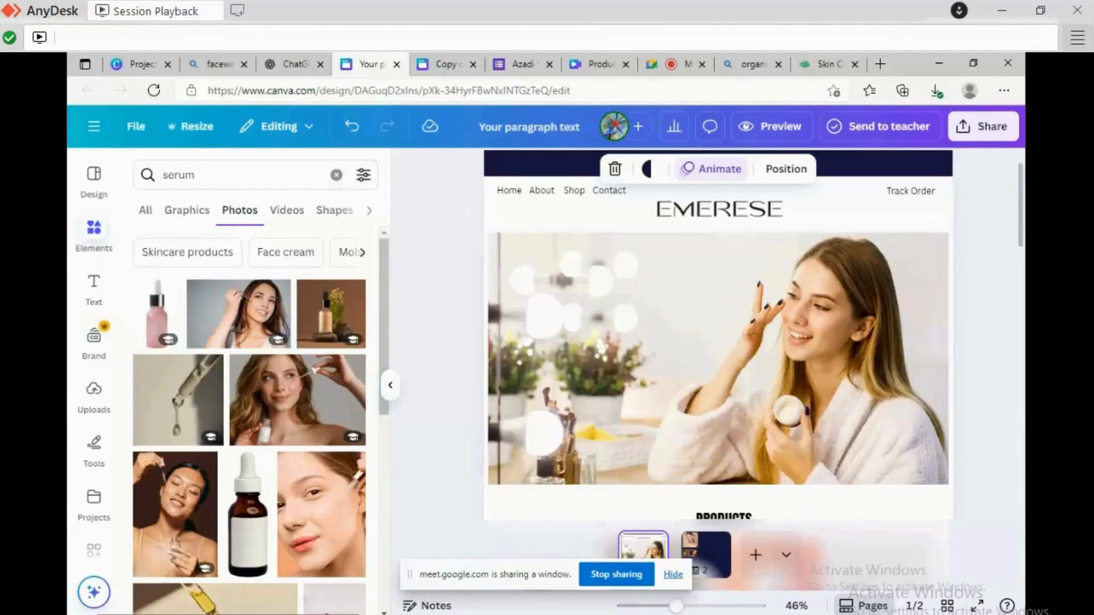
scroll(718, 342, down, 2)
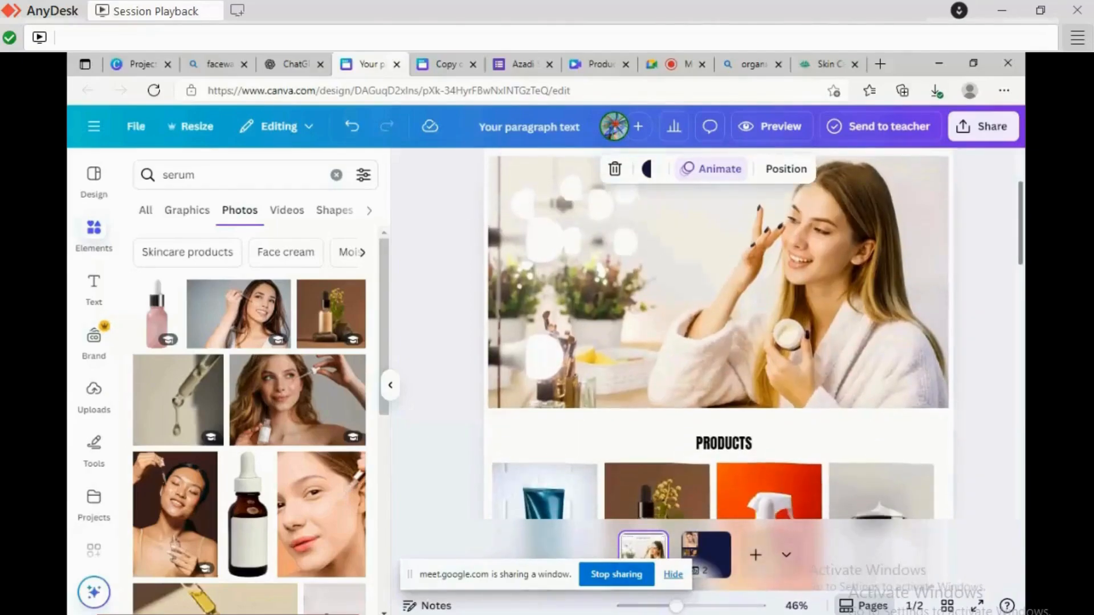
scroll(718, 342, down, 4)
scroll(718, 341, down, 1)
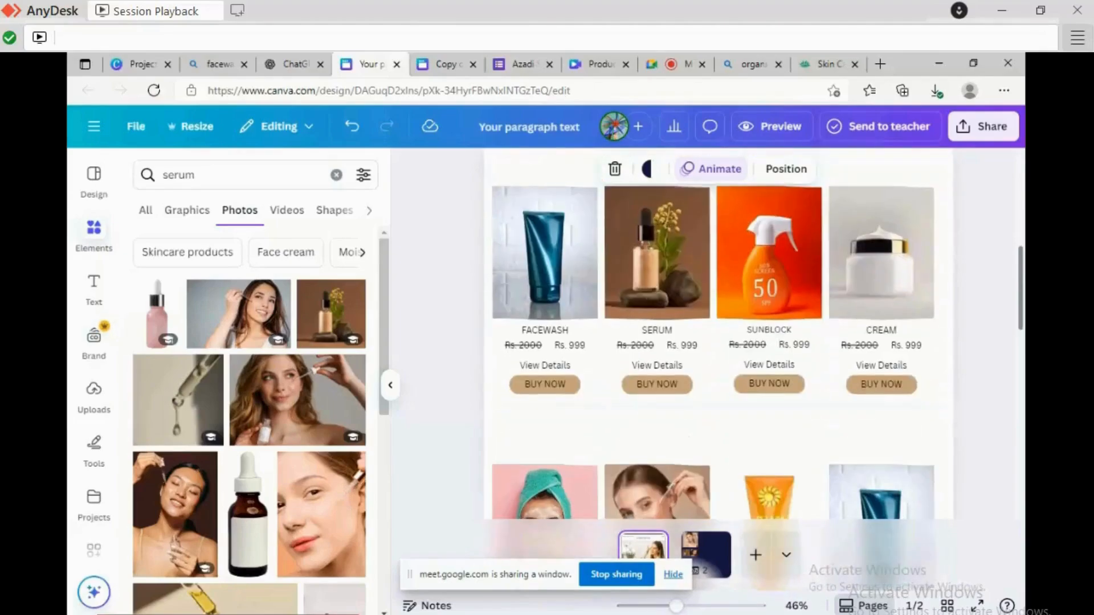
scroll(655, 353, down, 3)
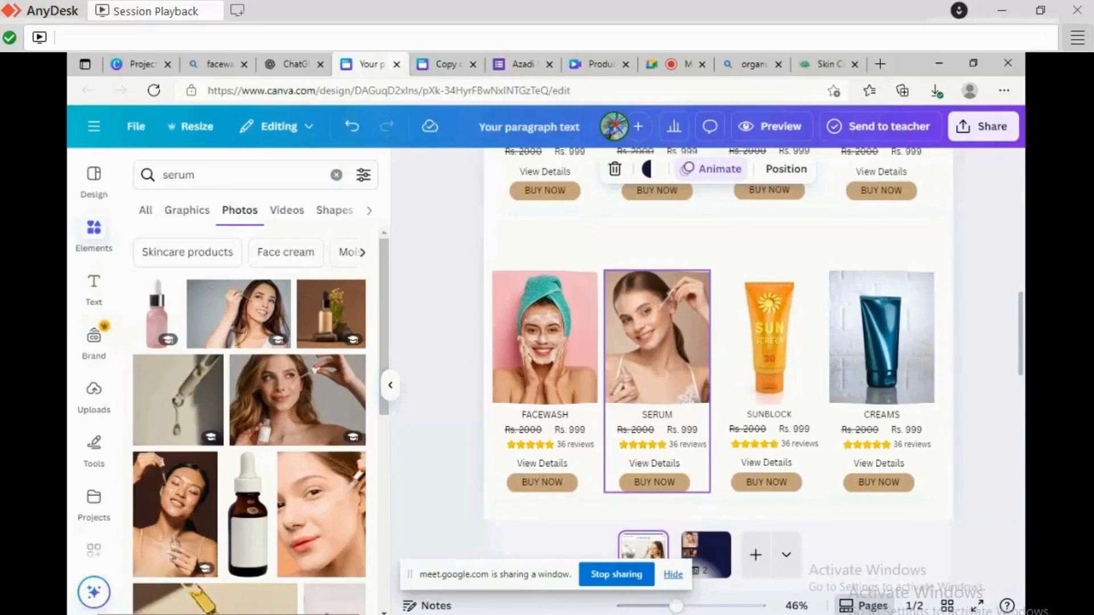
click(655, 464)
click(658, 463)
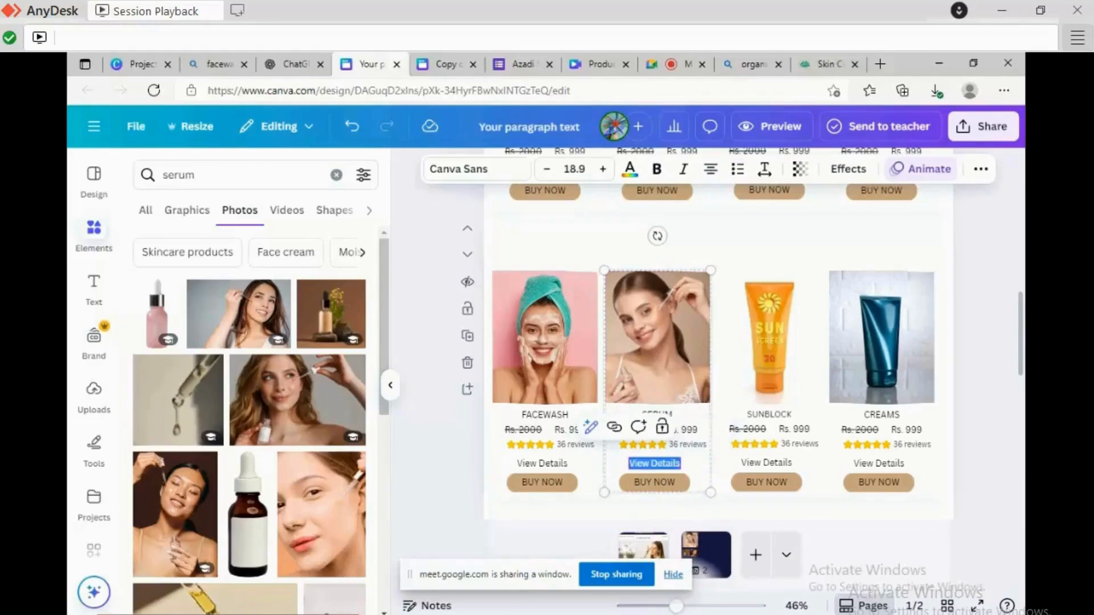
double_click(657, 463)
click(658, 463)
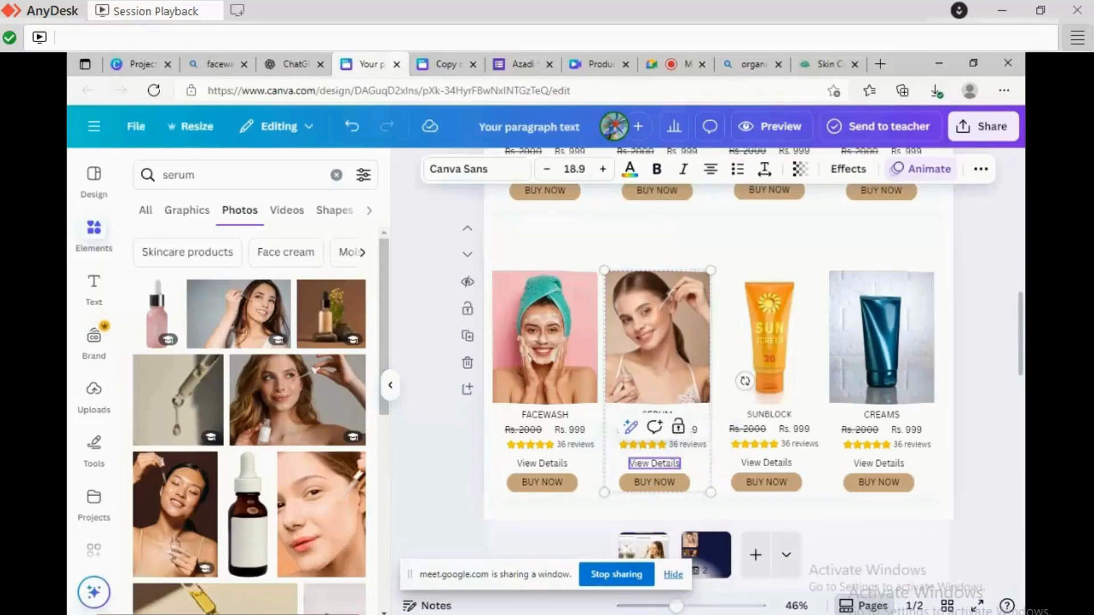
double_click(657, 464)
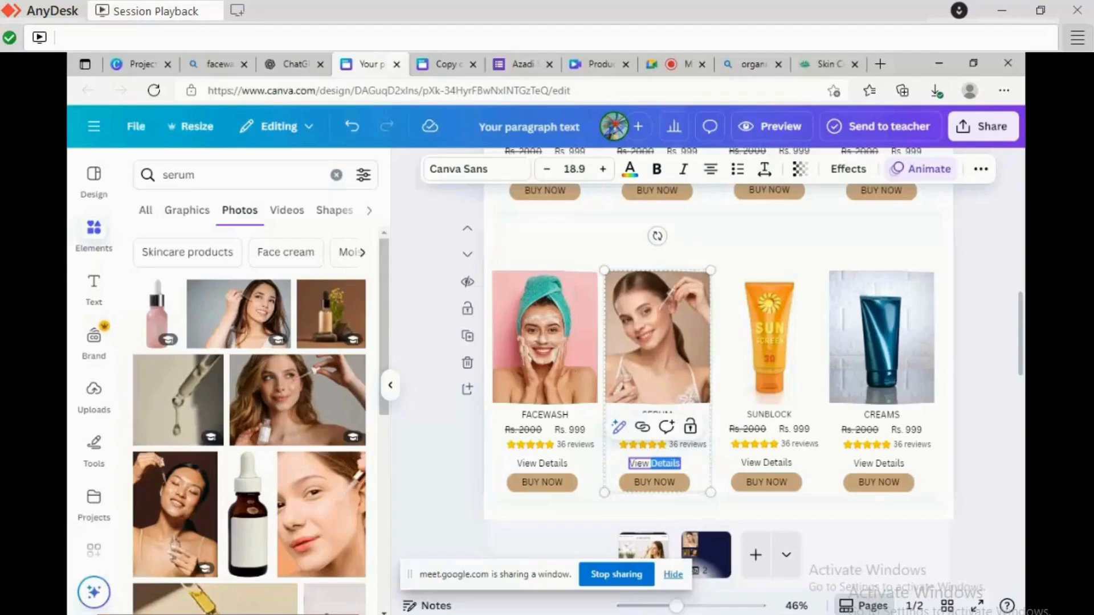
drag(630, 463, 681, 464)
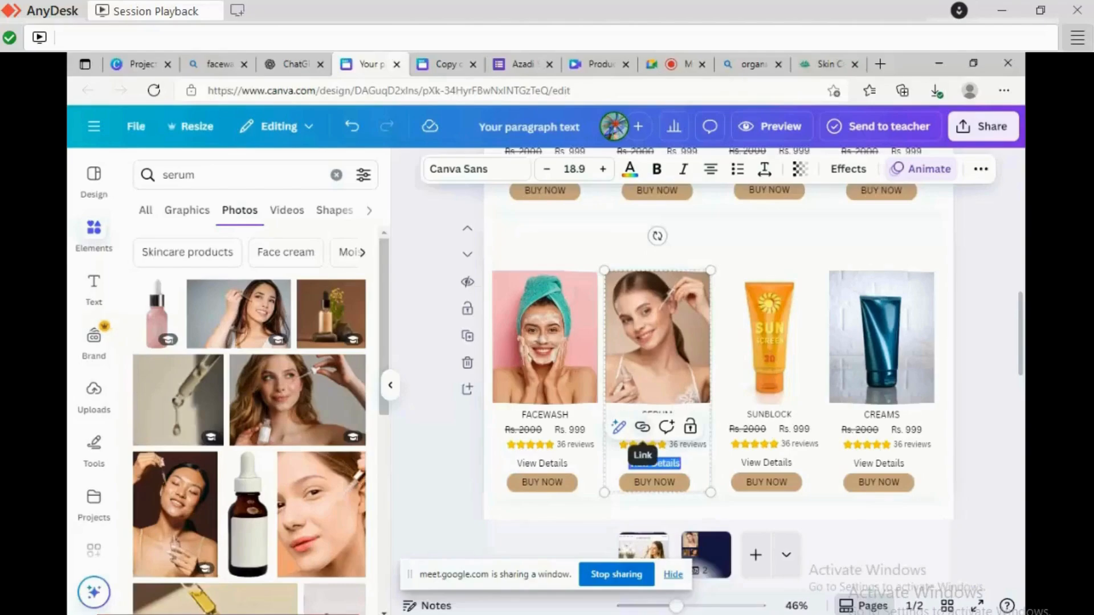
click(642, 427)
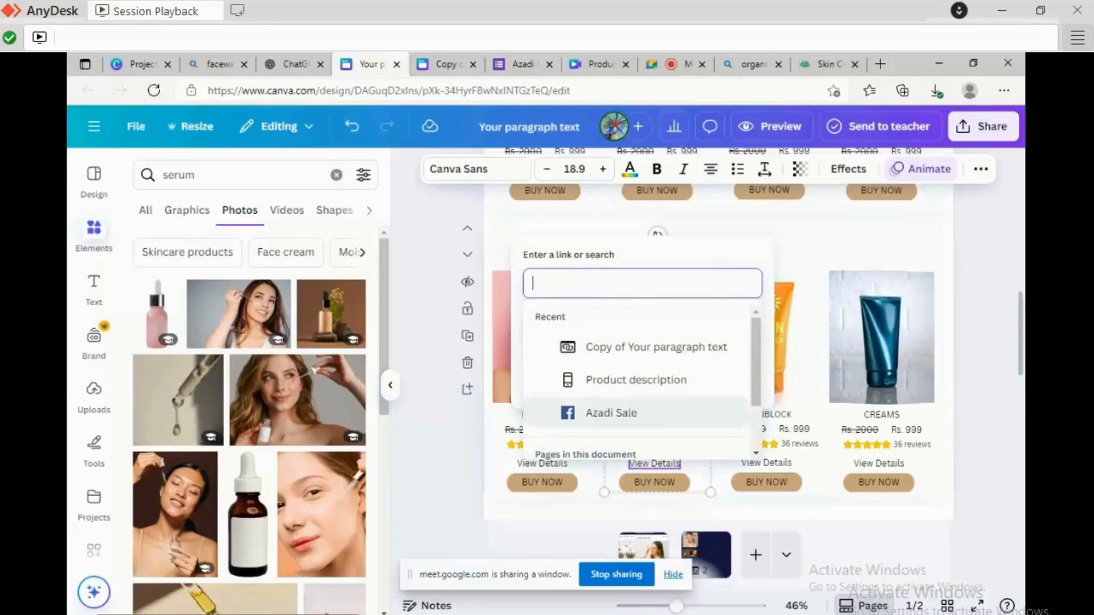
scroll(642, 376, down, 1)
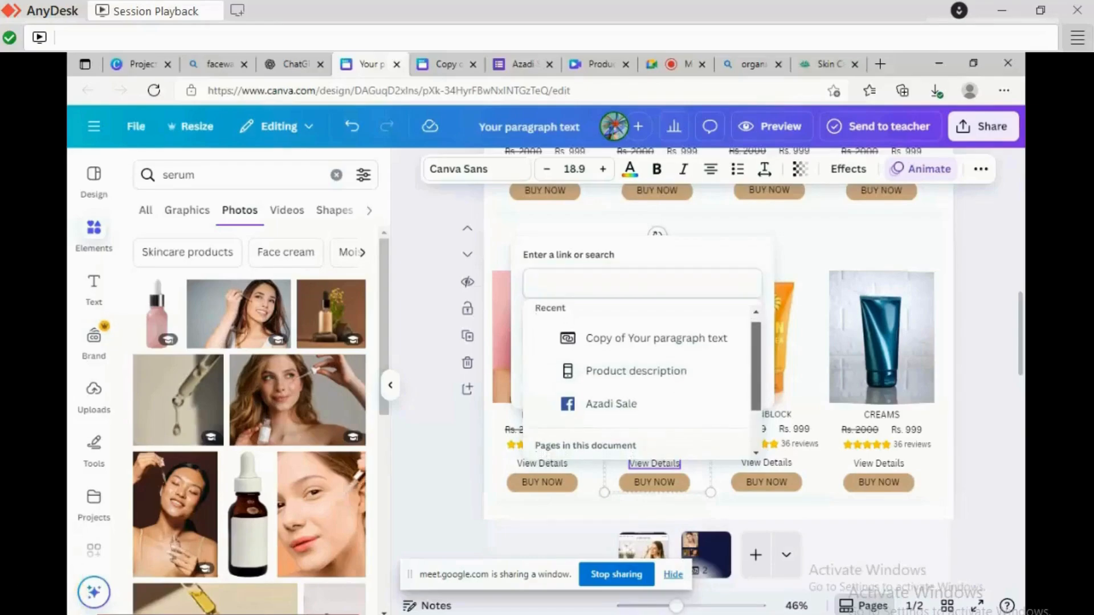
scroll(642, 376, down, 3)
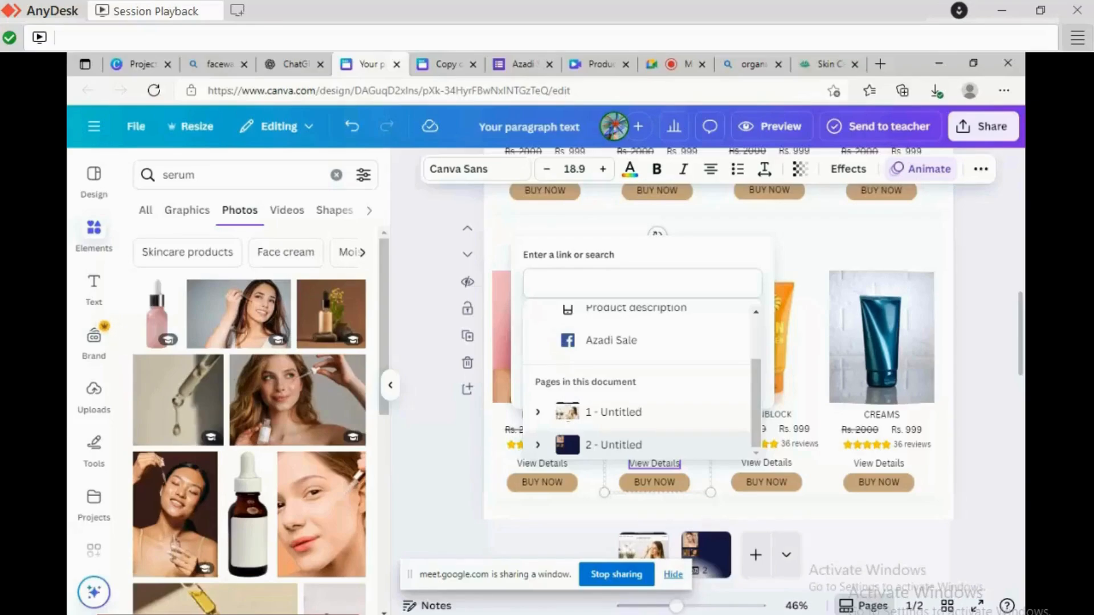
click(613, 444)
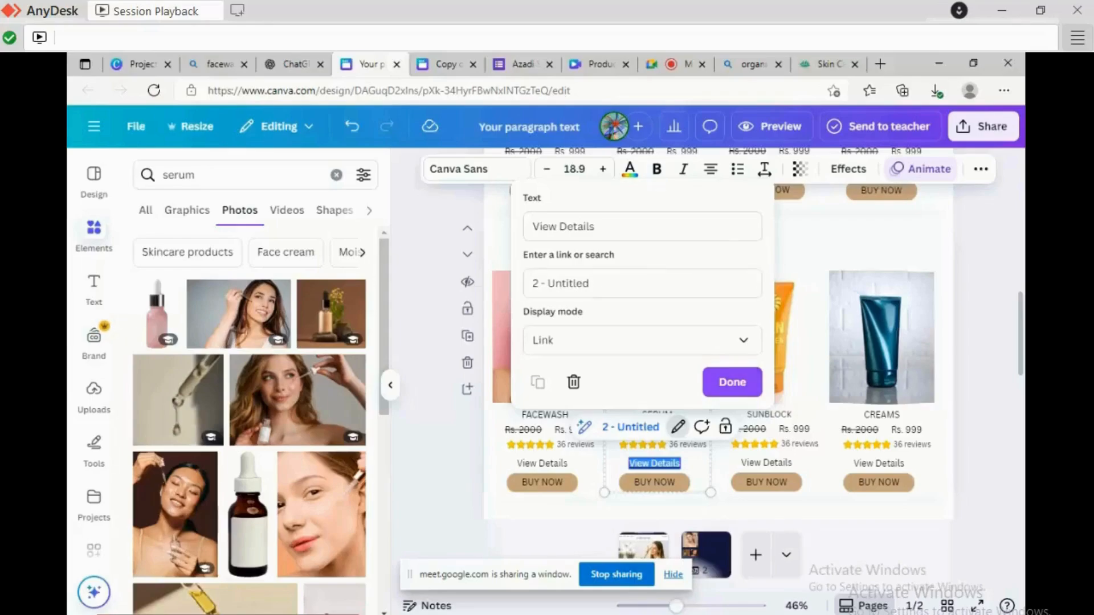
click(733, 382)
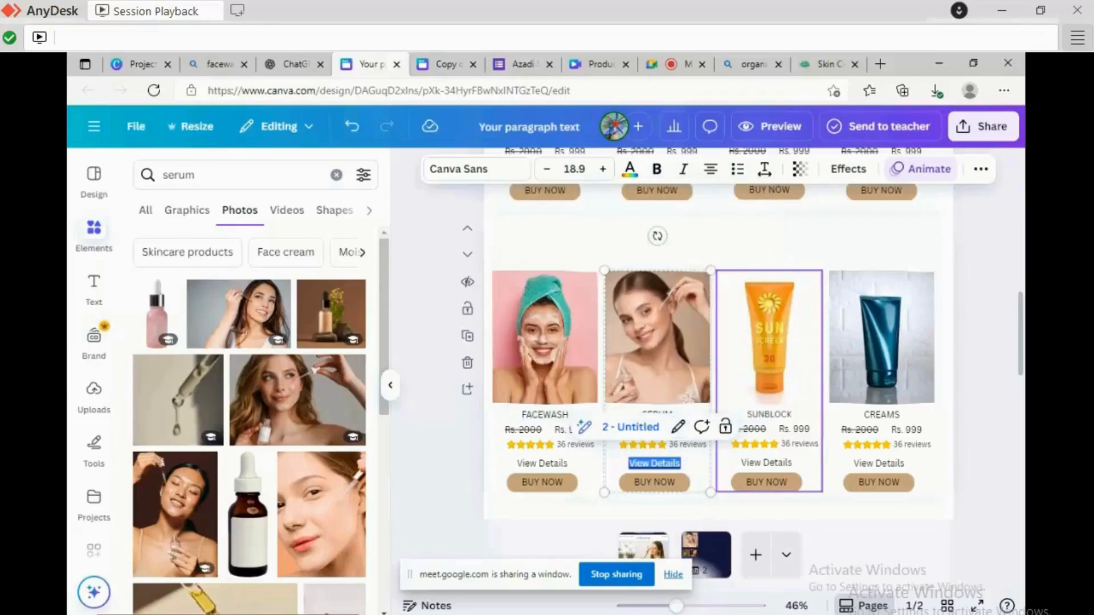
key(Escape)
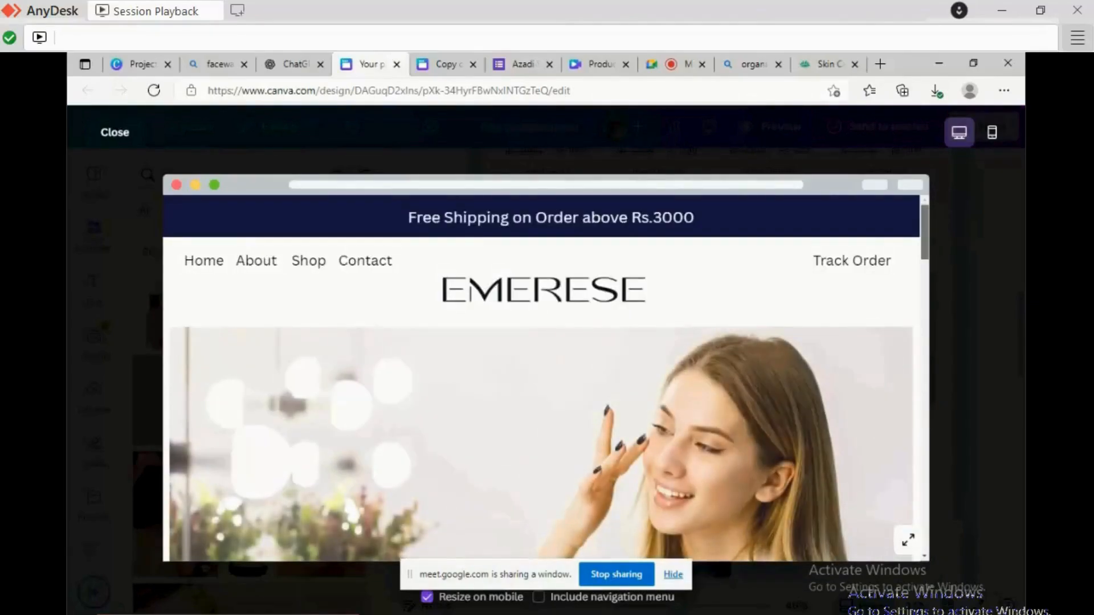
Test the Serum card's "View Details" link in the website preview and close the preview.
scroll(542, 383, down, 2)
scroll(542, 379, down, 5)
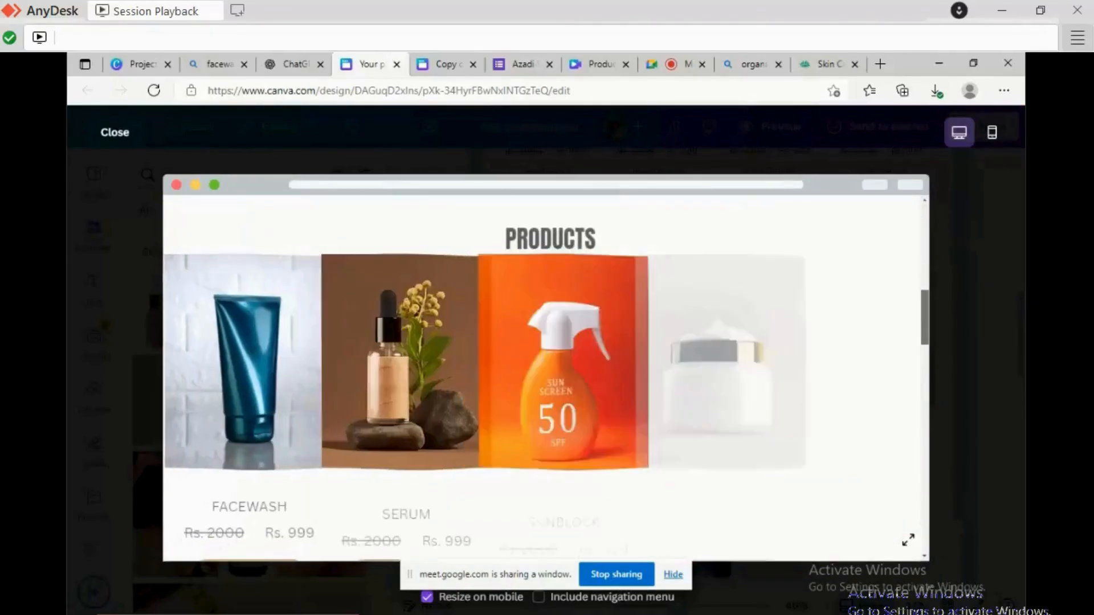
scroll(542, 378, down, 5)
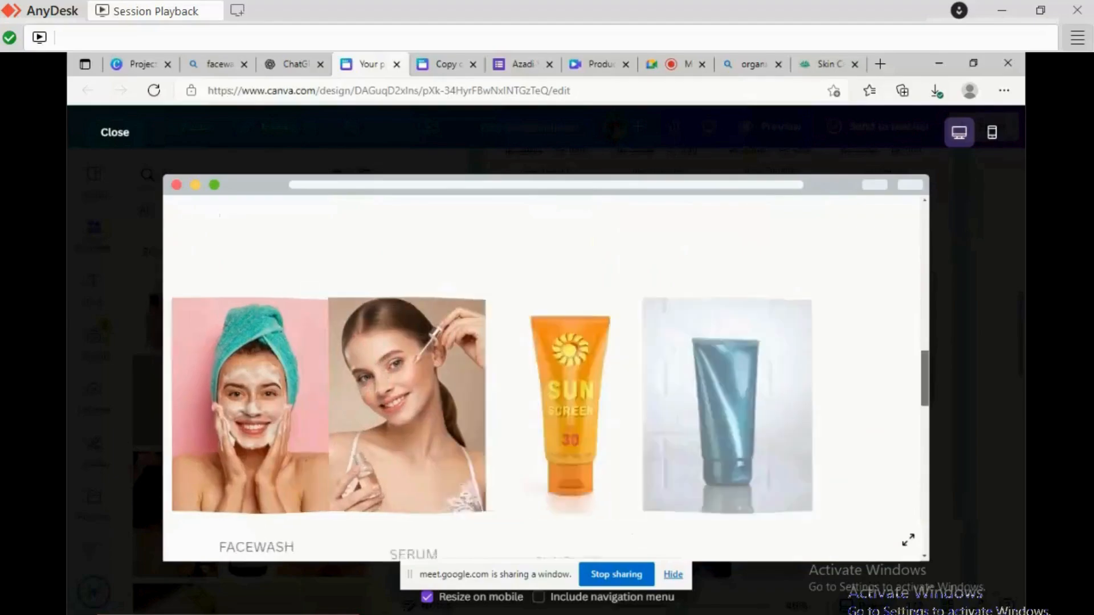
scroll(541, 378, down, 2)
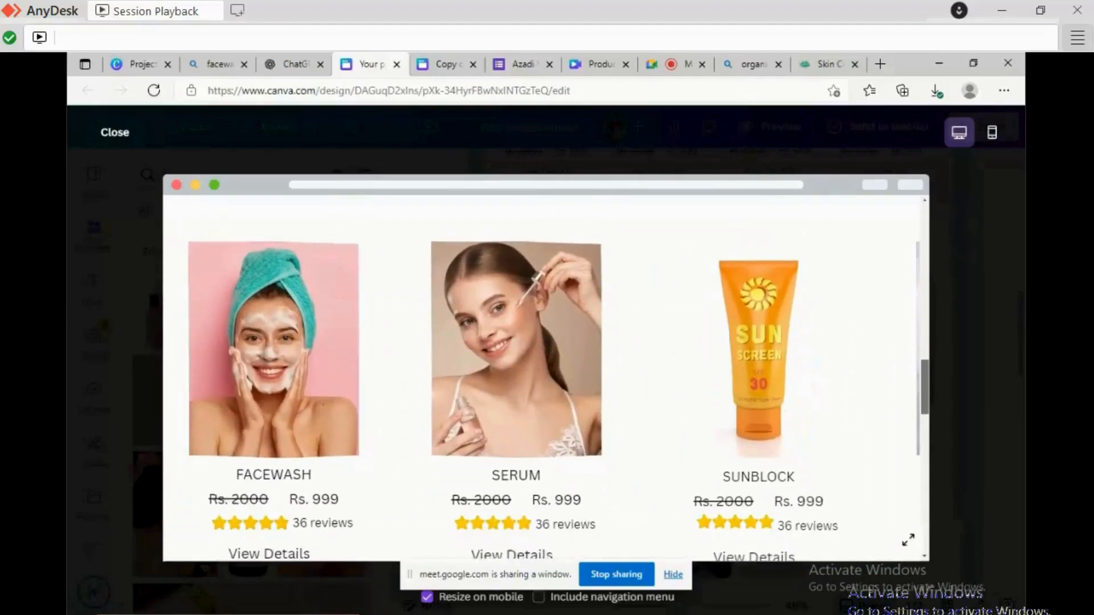
scroll(542, 378, down, 1)
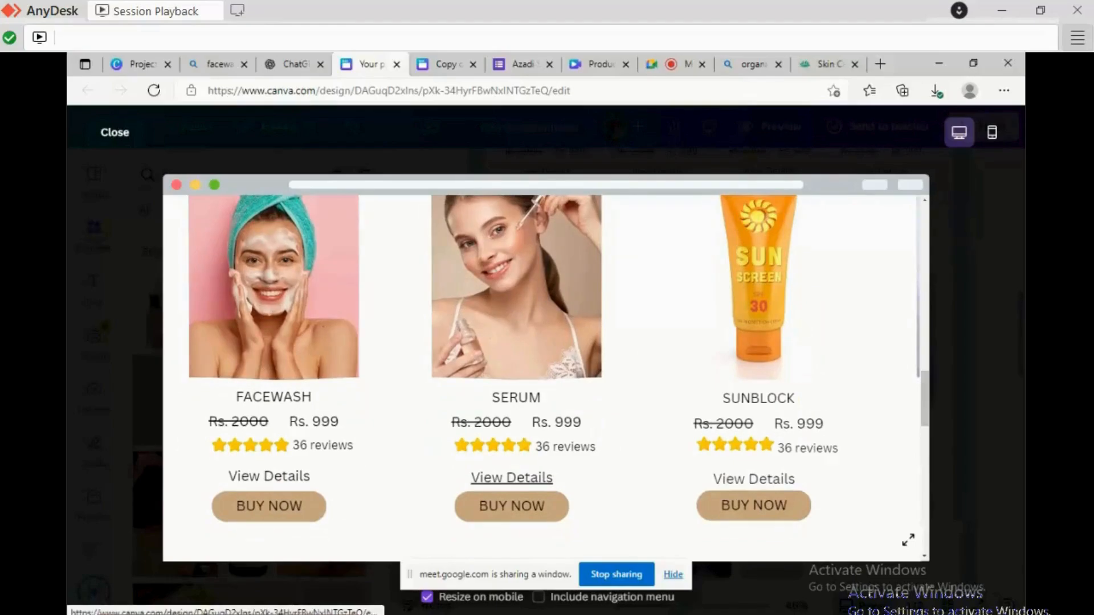
click(512, 478)
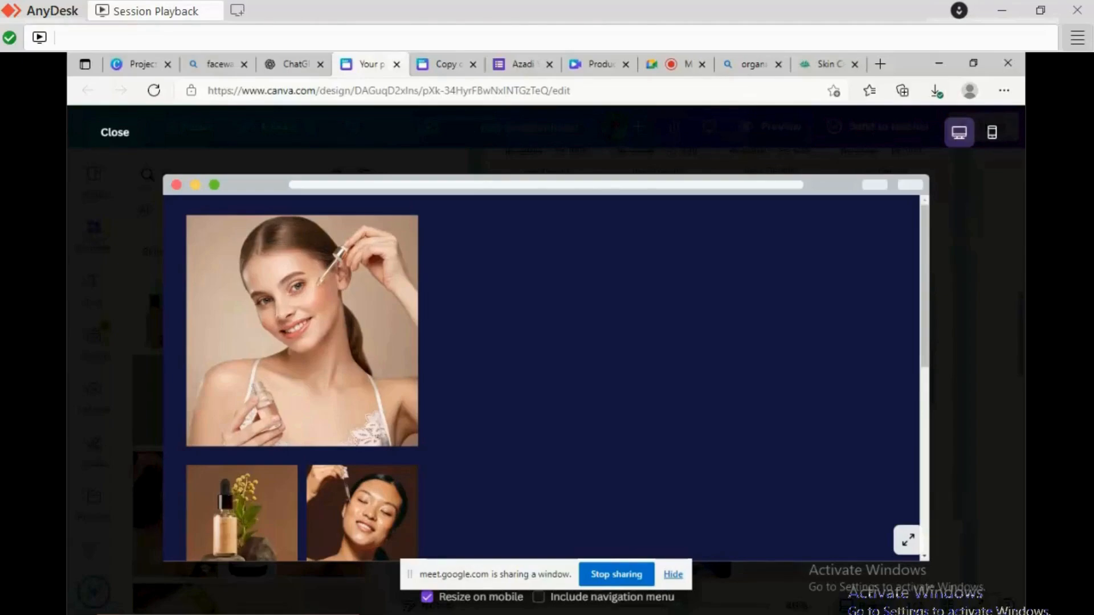
click(119, 133)
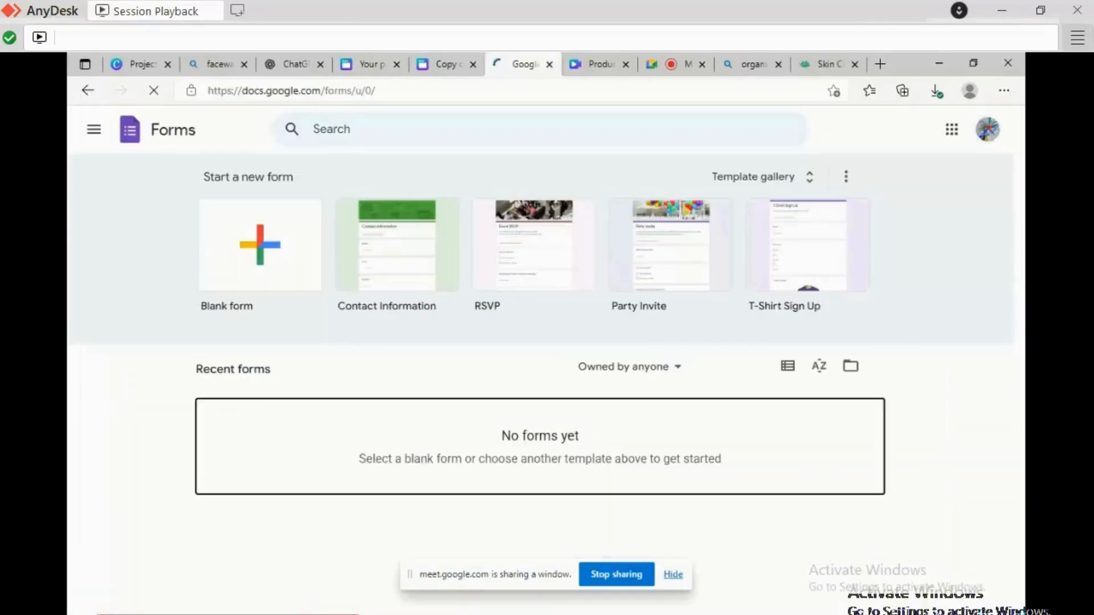
Check the signed-in account in Google Forms and return to the Canva website design.
click(988, 129)
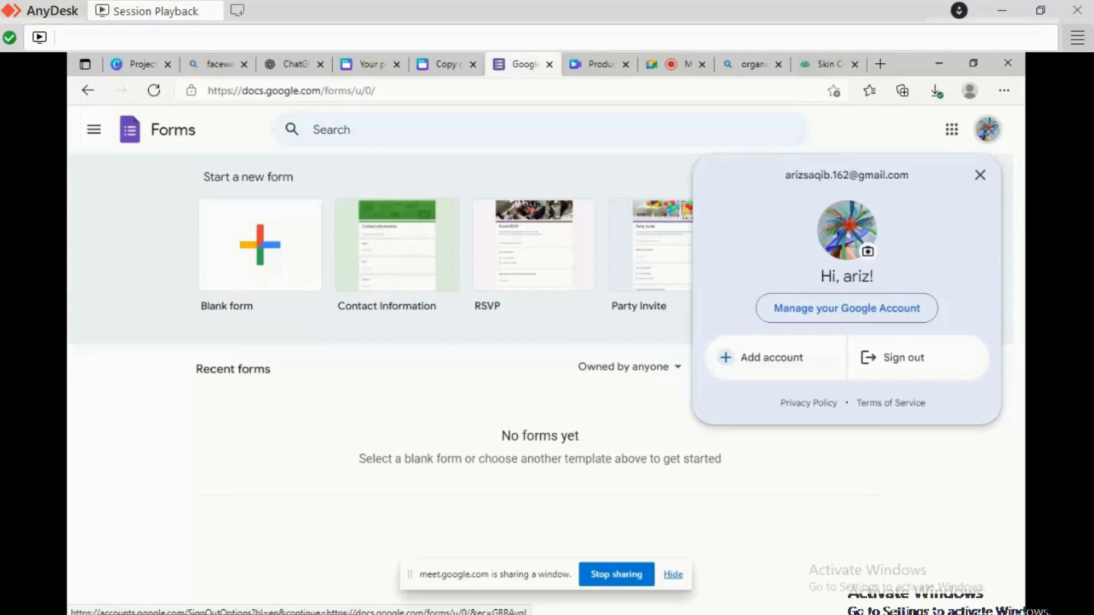
click(989, 129)
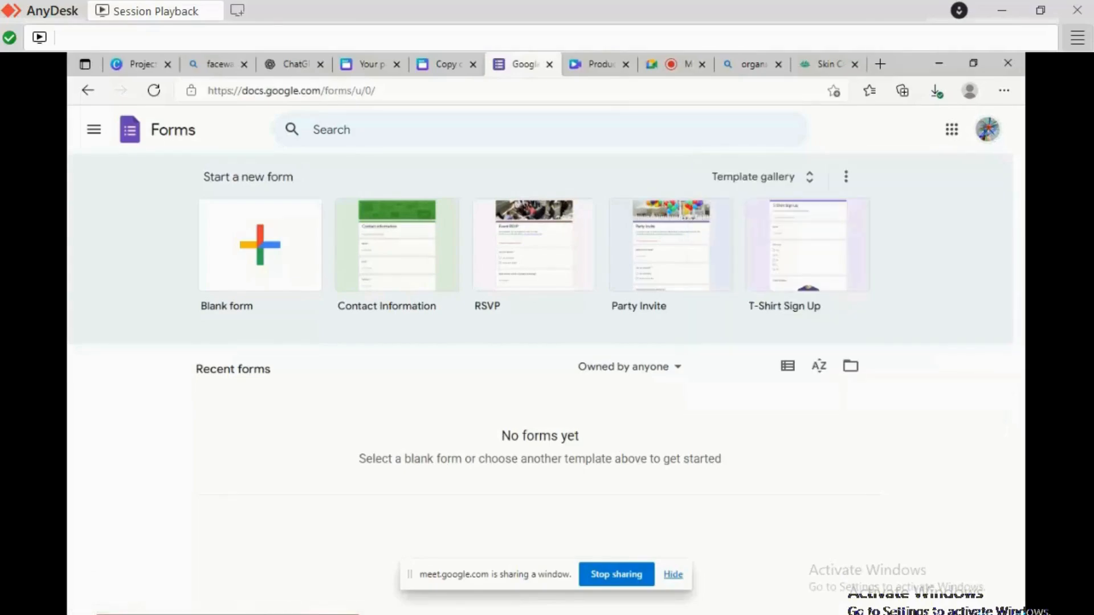
click(365, 64)
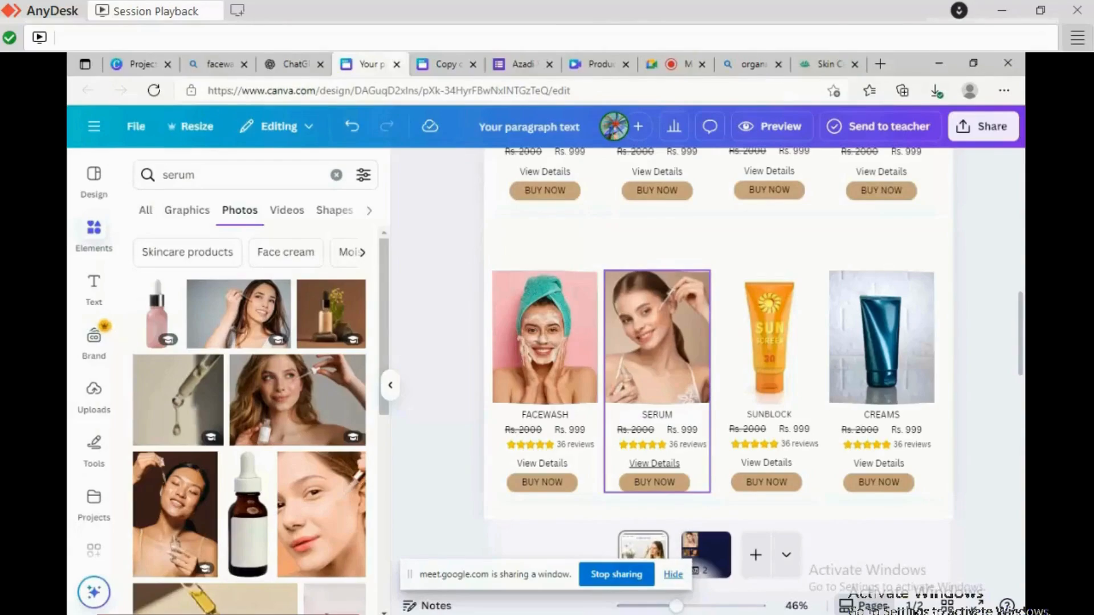
Link the "BUY NOW" text of the lower-row Serum card to the copied Google Forms viewform address.
click(654, 482)
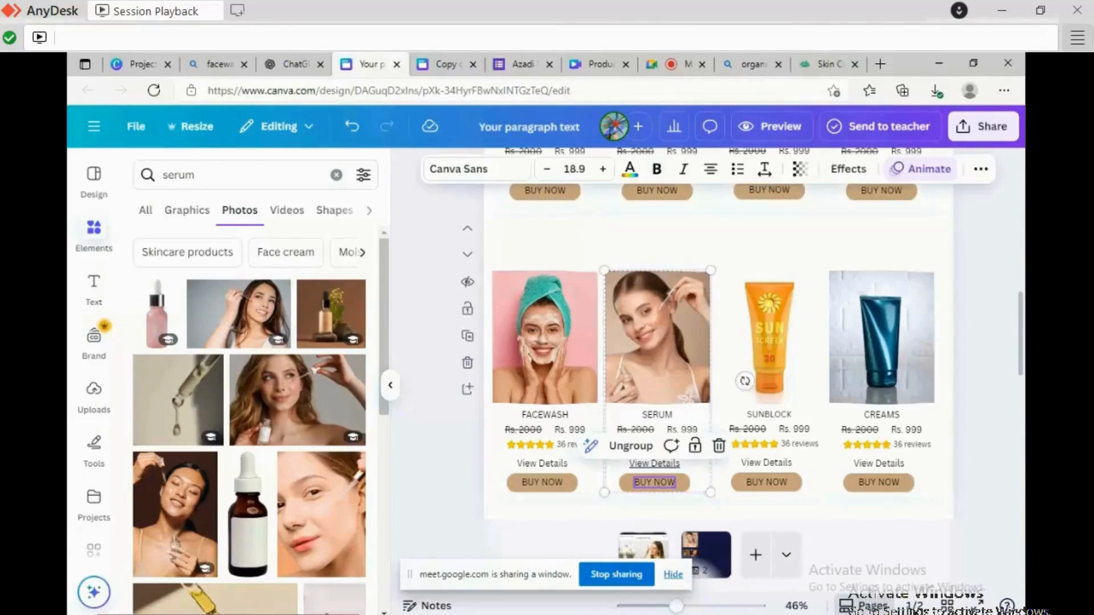
double_click(654, 482)
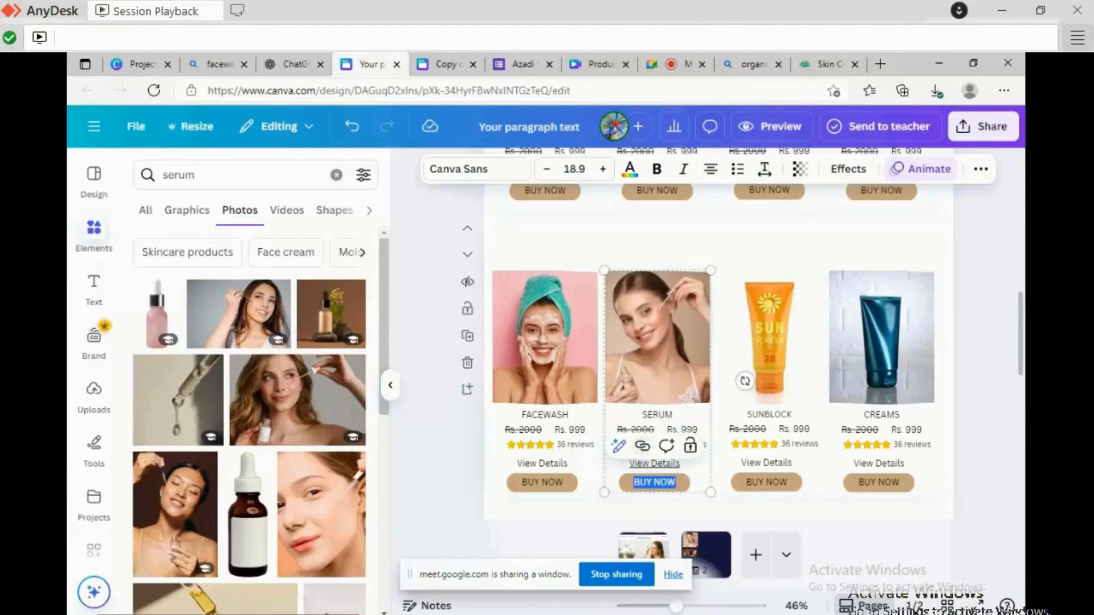
click(642, 446)
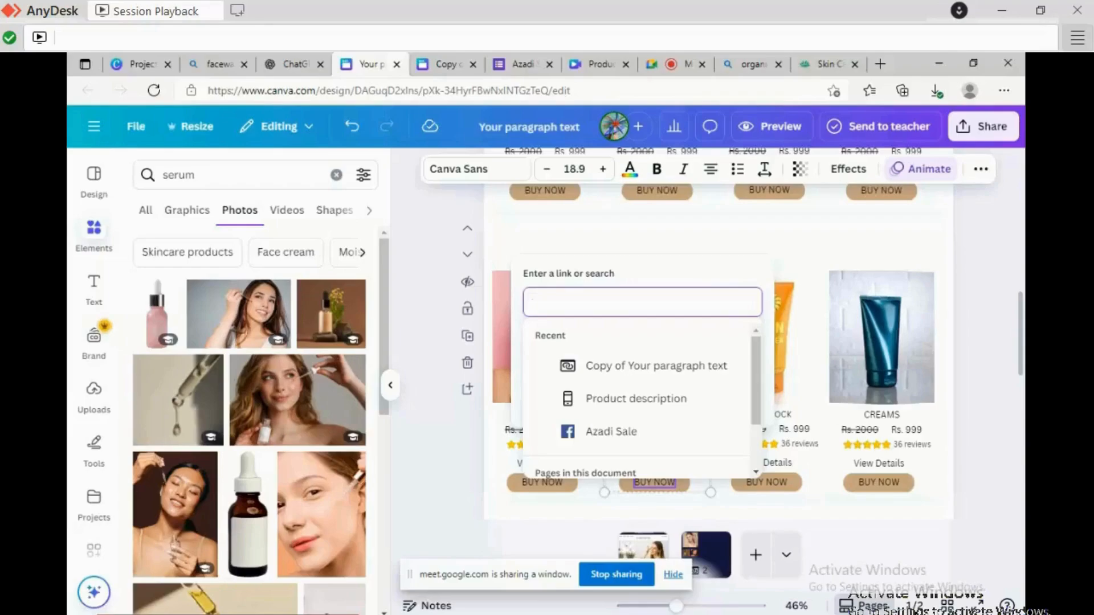
right_click(559, 302)
click(599, 412)
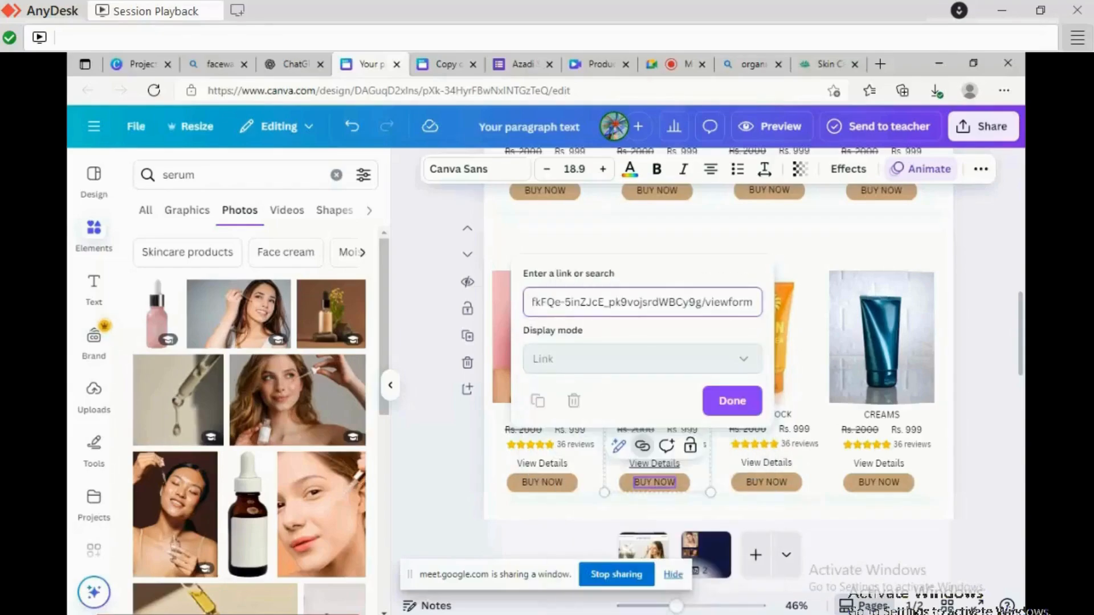
key(Return)
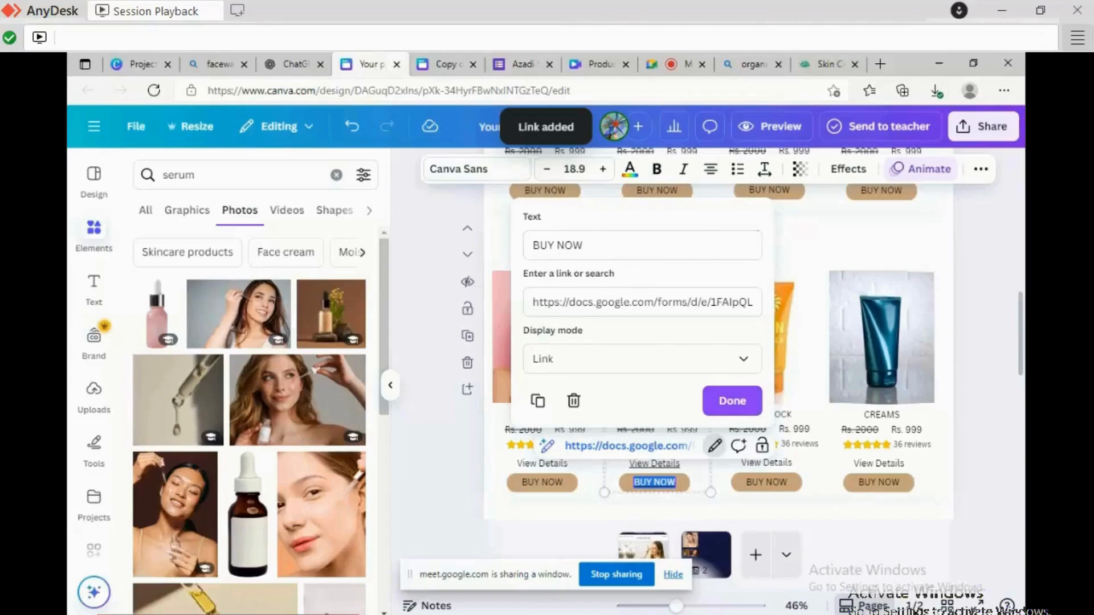
click(733, 401)
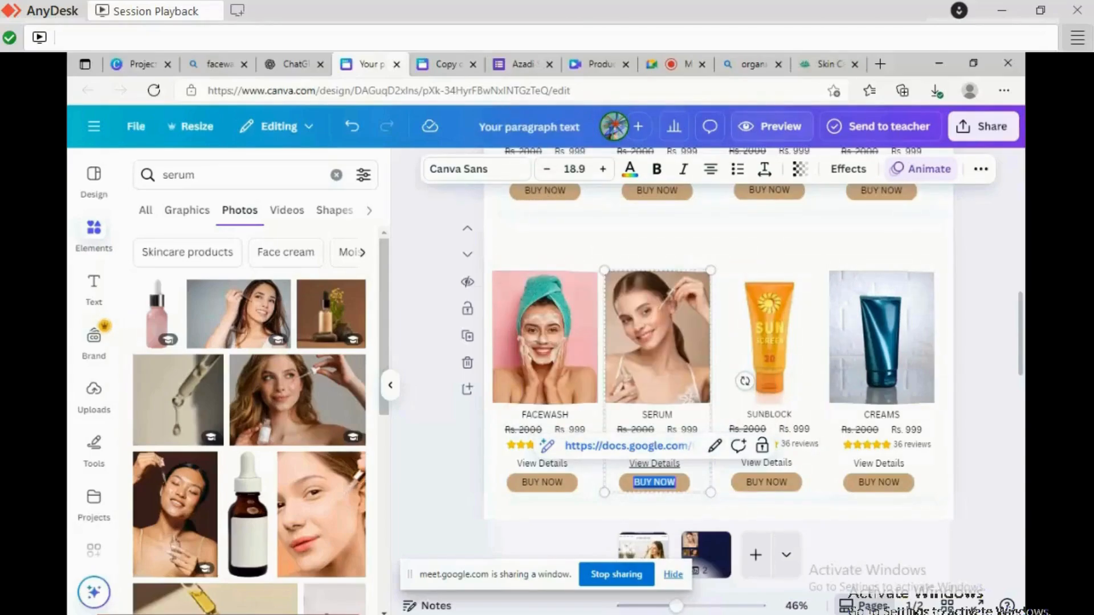
Preview the website, follow the Serum card's "BUY NOW" link and look over the order form it opens.
click(771, 126)
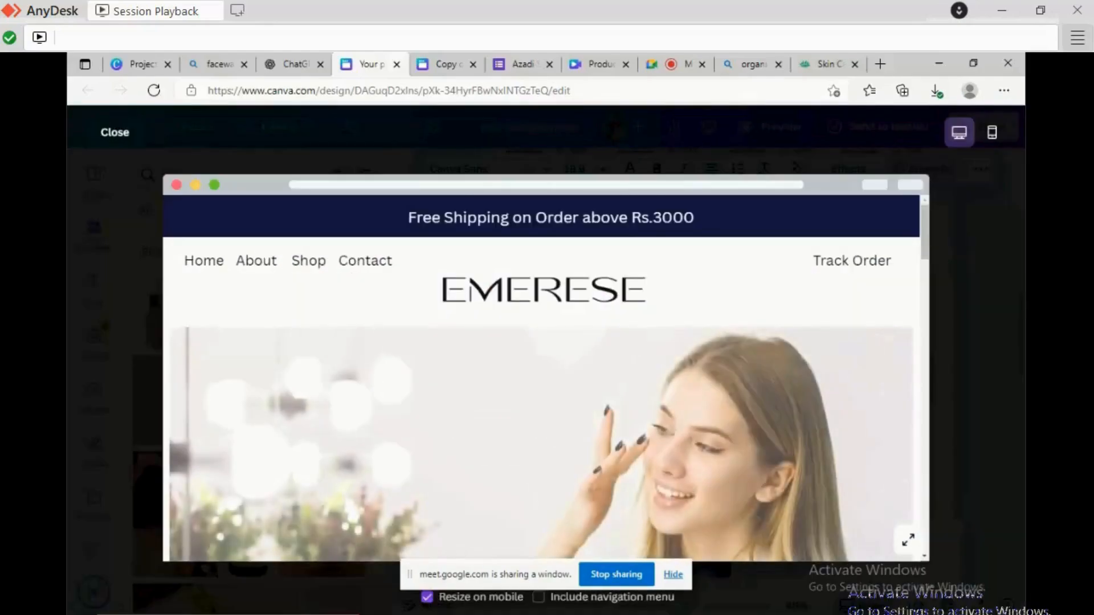
scroll(546, 378, down, 8)
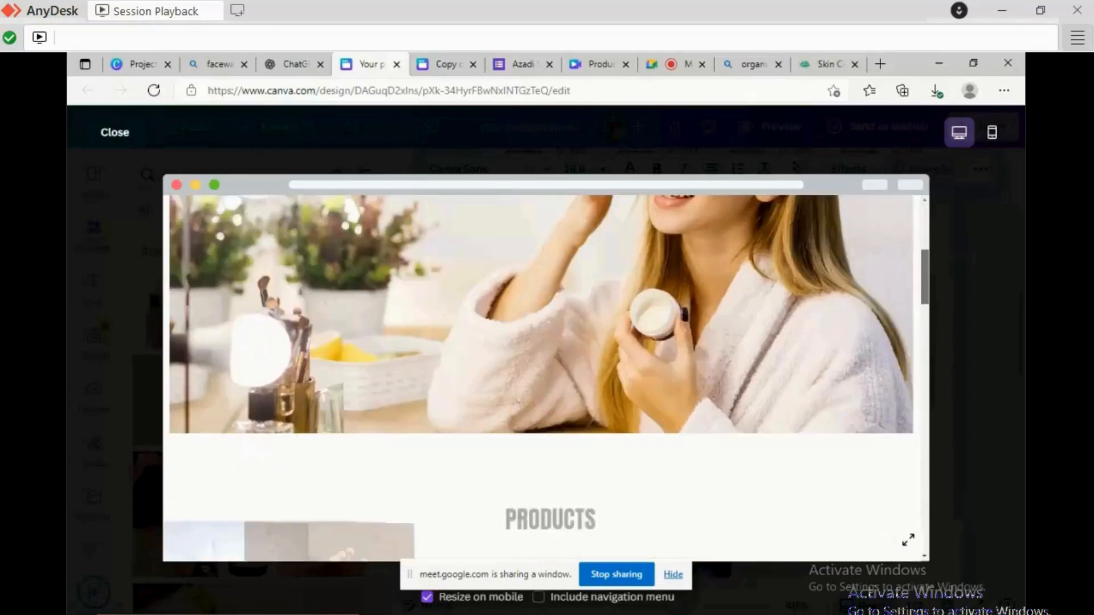
scroll(546, 379, down, 10)
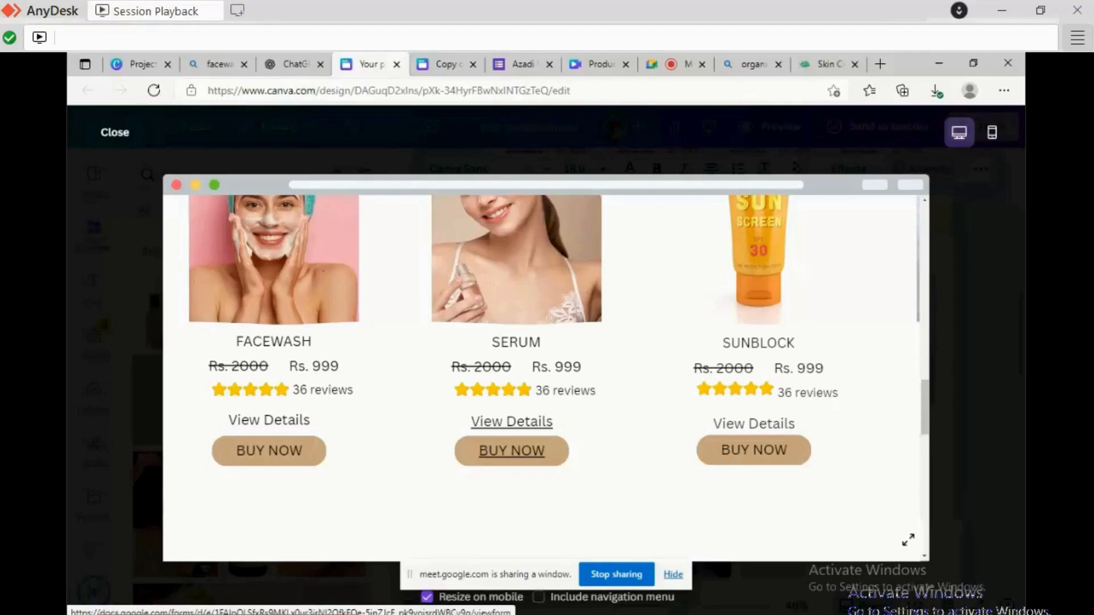
click(512, 451)
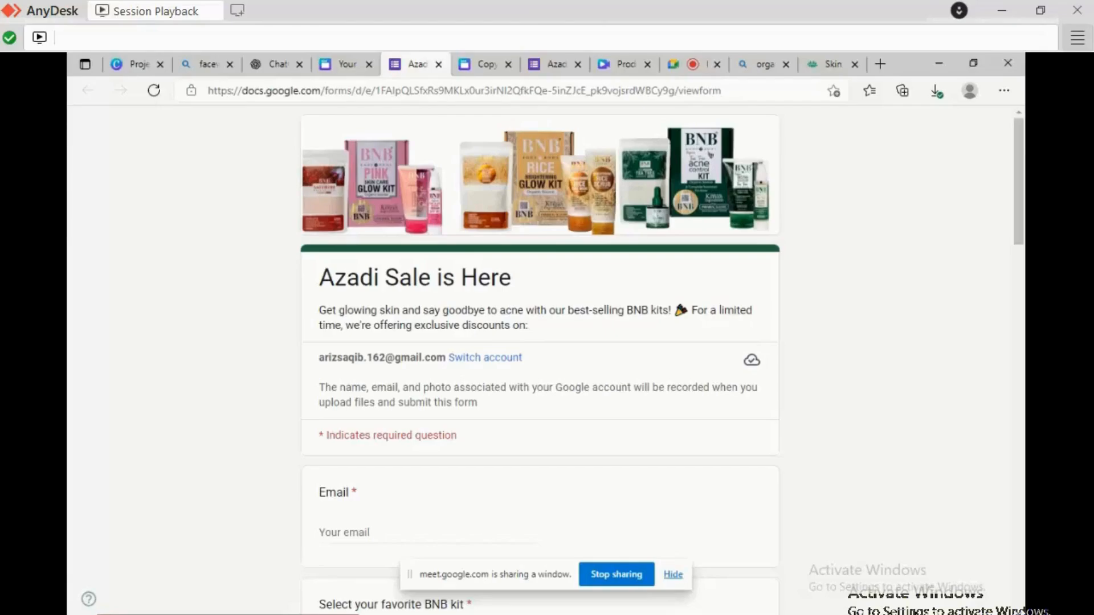
scroll(540, 353, down, 10)
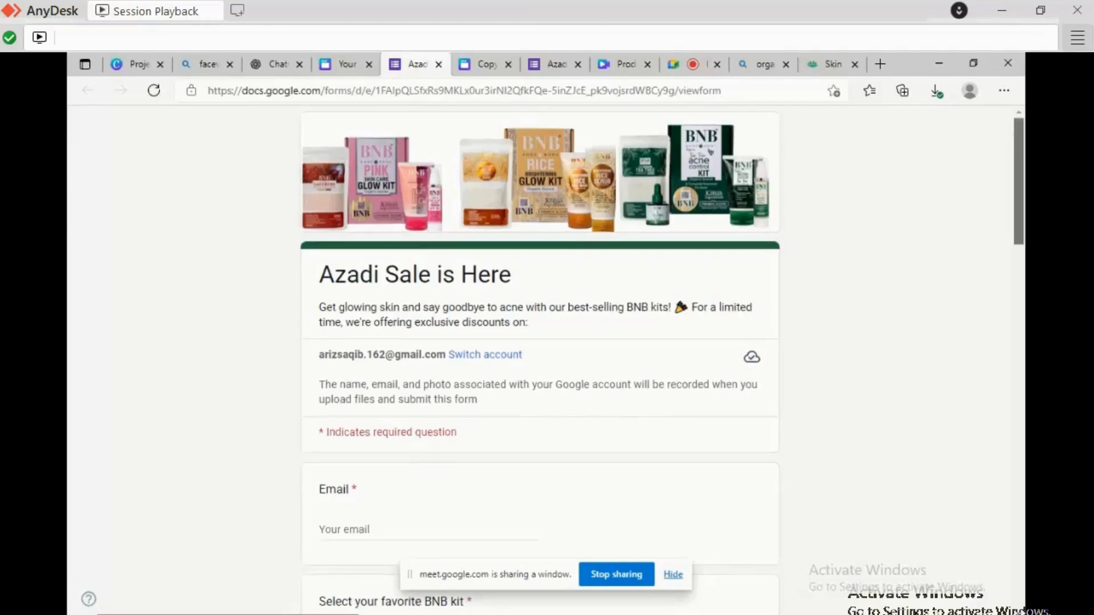
scroll(540, 353, up, 10)
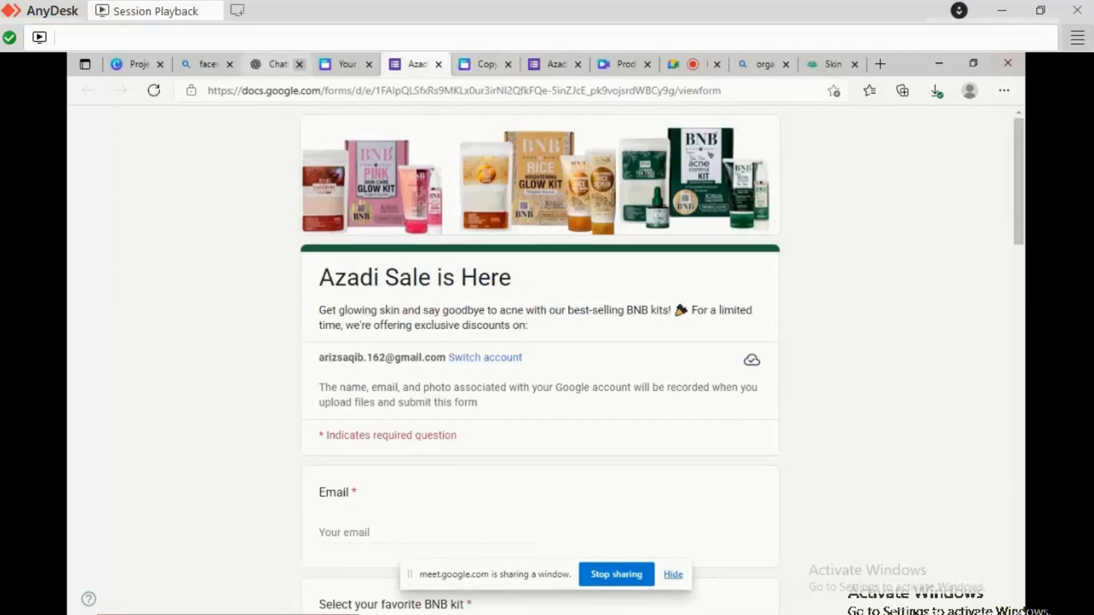
Return to the Canva store website design, close its preview and open the dark serum details page.
click(345, 64)
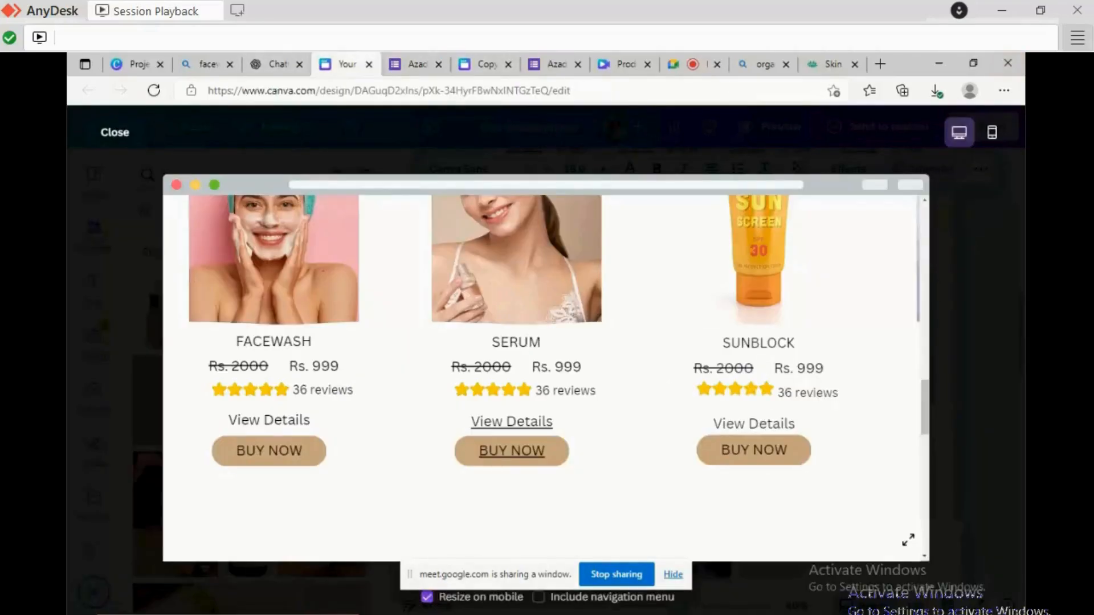
click(111, 131)
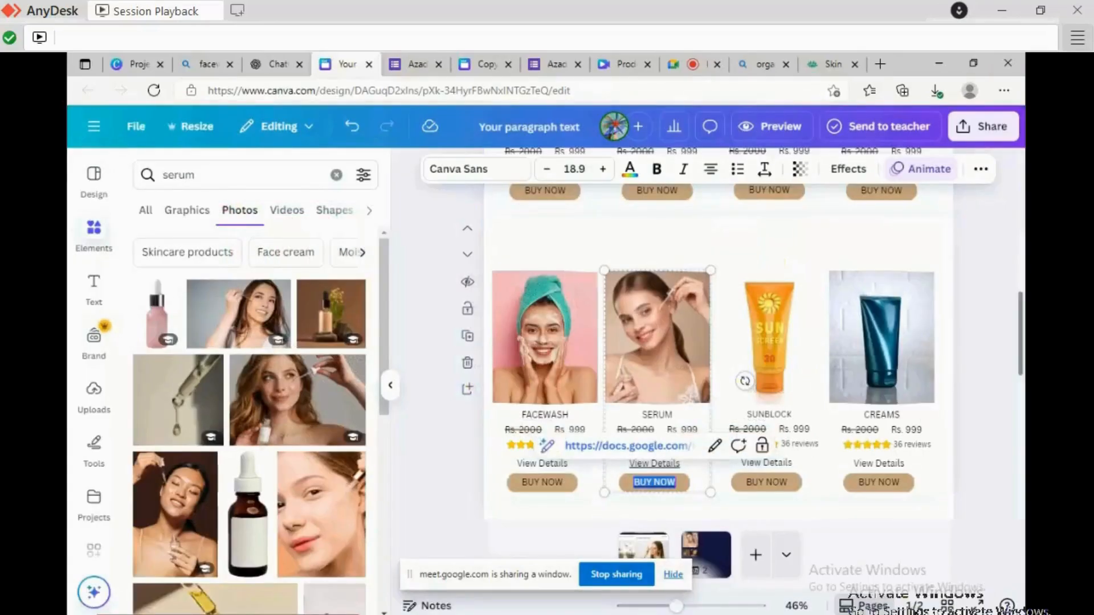
scroll(718, 342, down, 2)
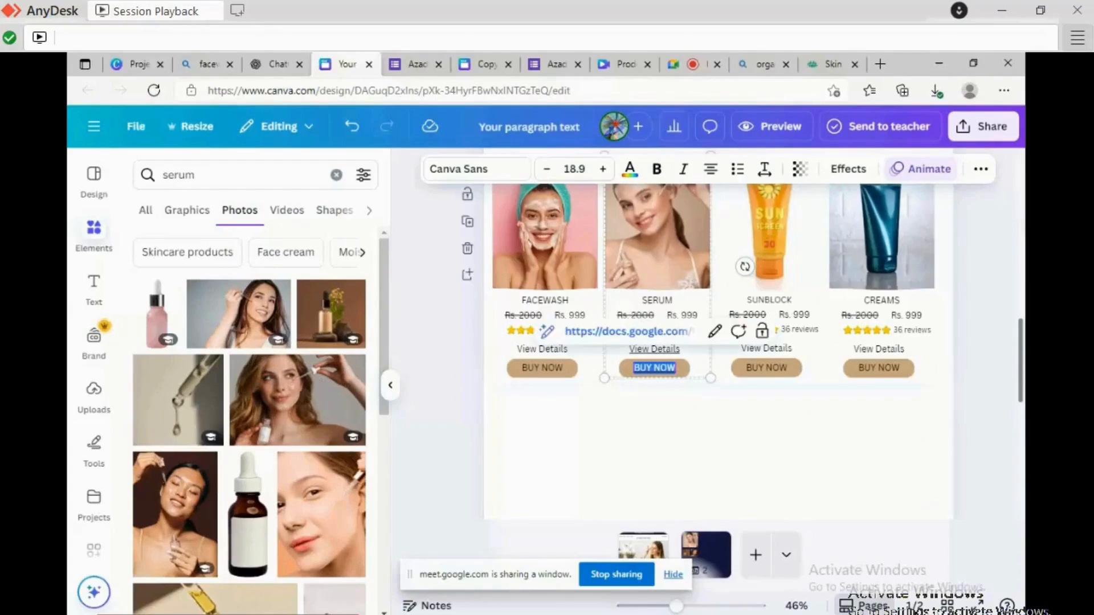
scroll(718, 342, up, 1)
scroll(718, 341, down, 1)
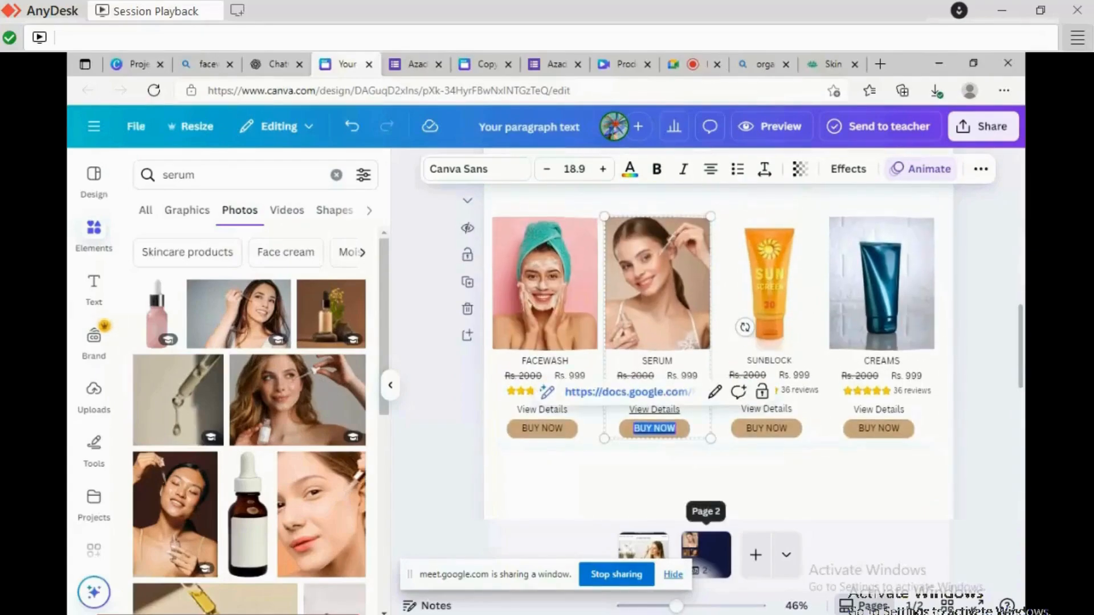
click(712, 543)
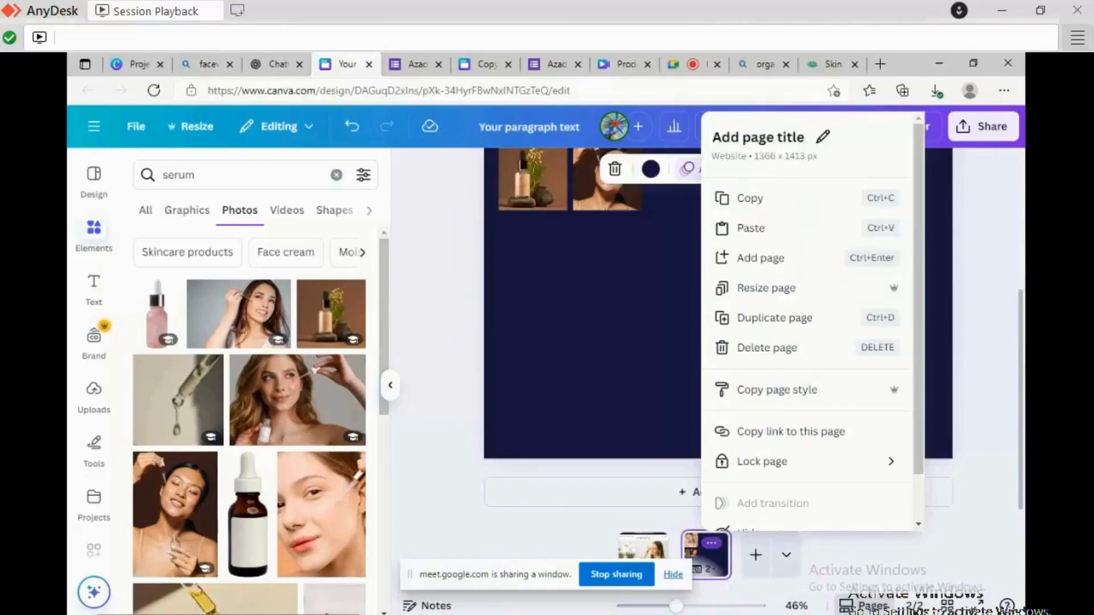
click(593, 342)
scroll(718, 342, up, 1)
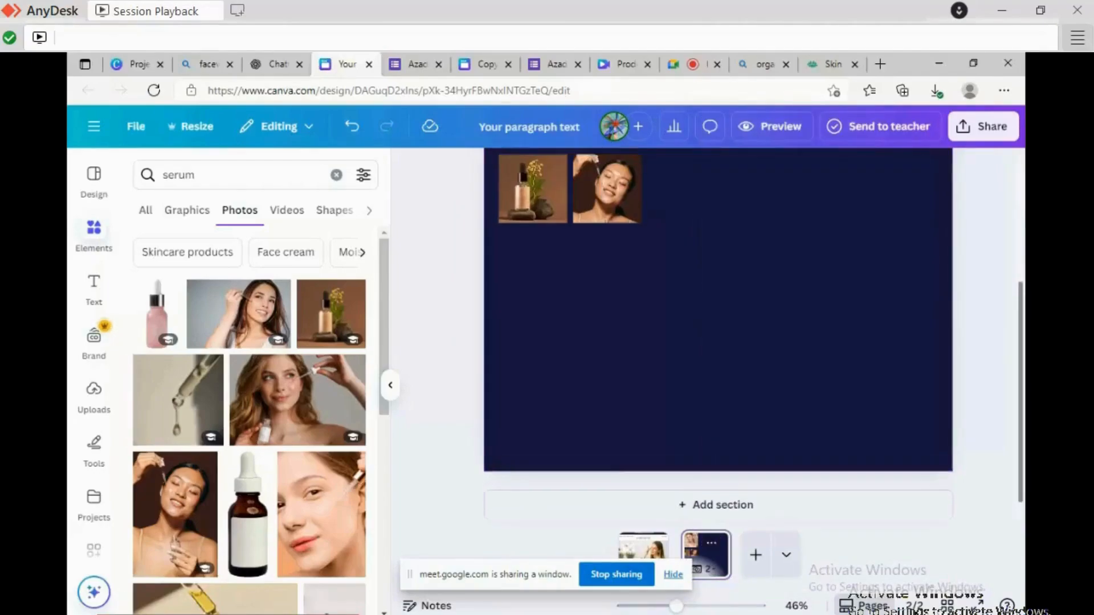
scroll(718, 330, up, 3)
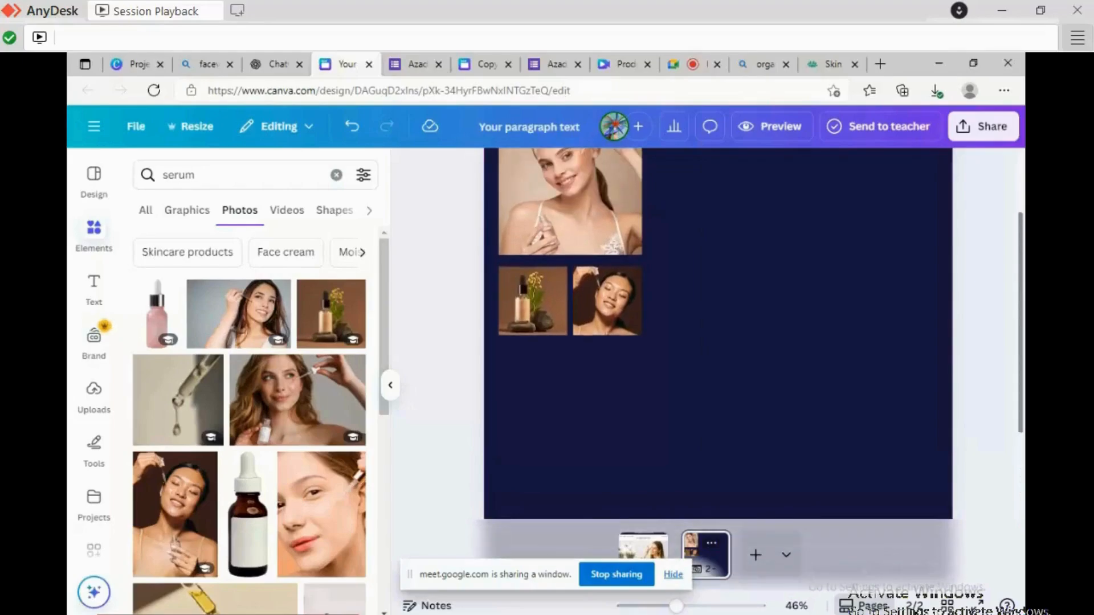
scroll(718, 331, up, 2)
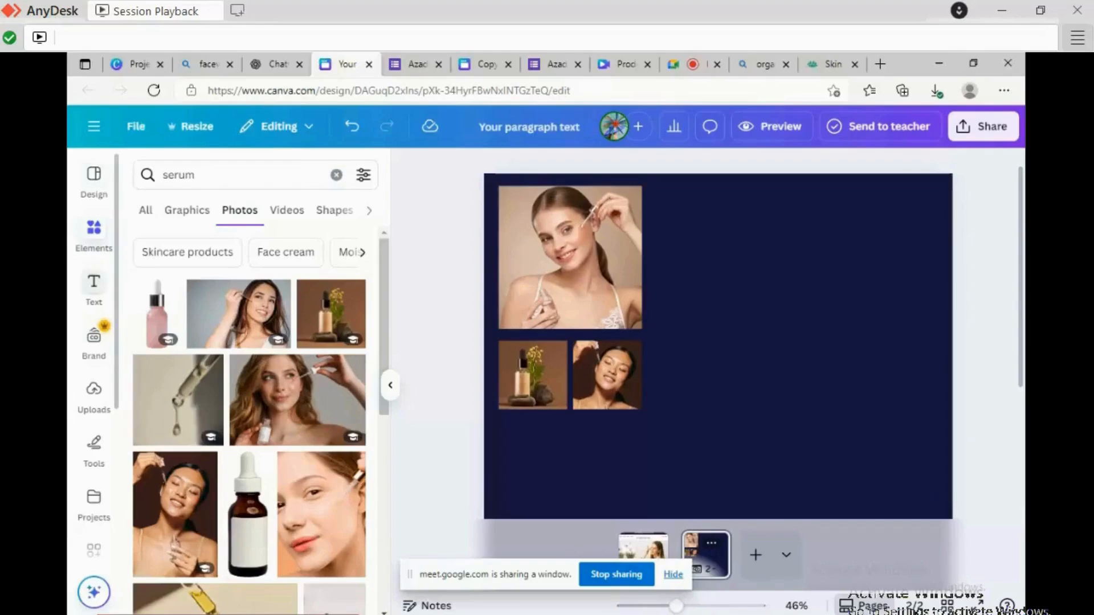
Add a text box to the details page and place it beside the upper part of the large portrait photo.
click(94, 288)
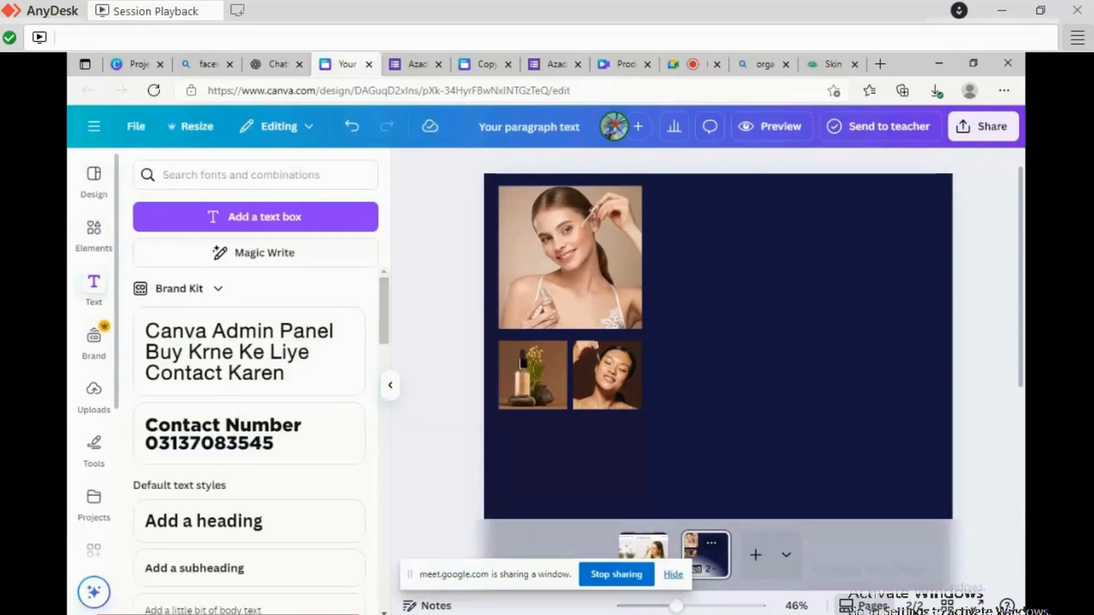
click(255, 217)
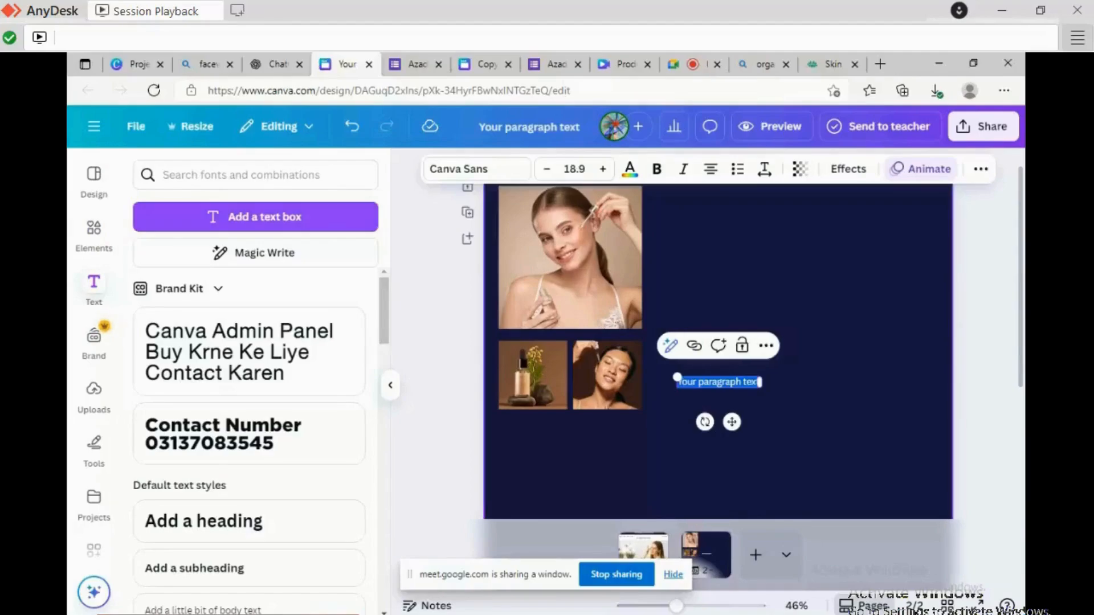
drag(732, 421, 712, 218)
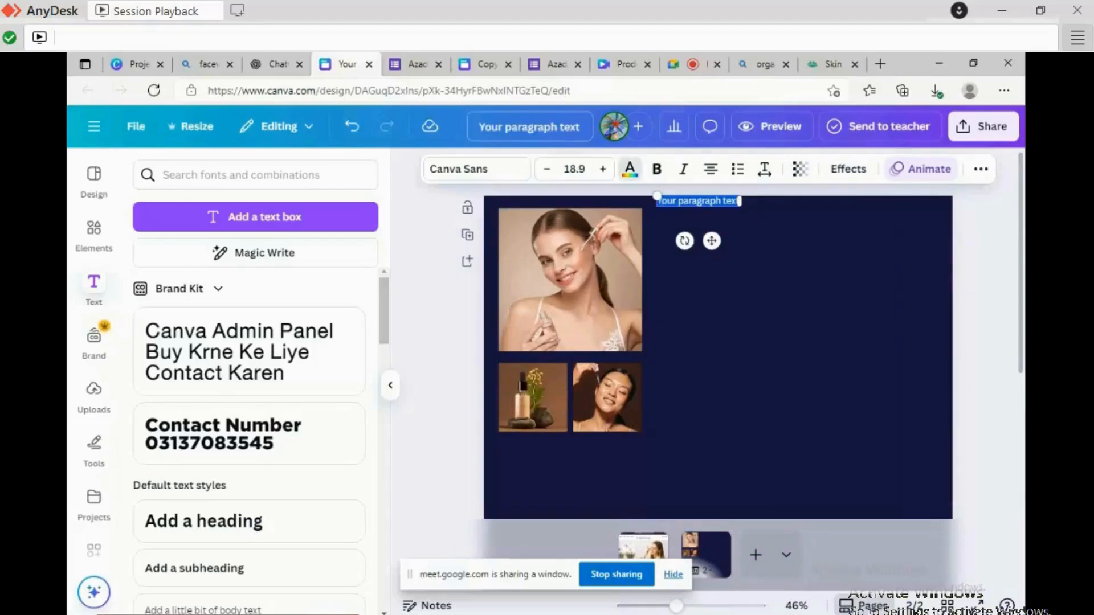
drag(711, 240, 727, 282)
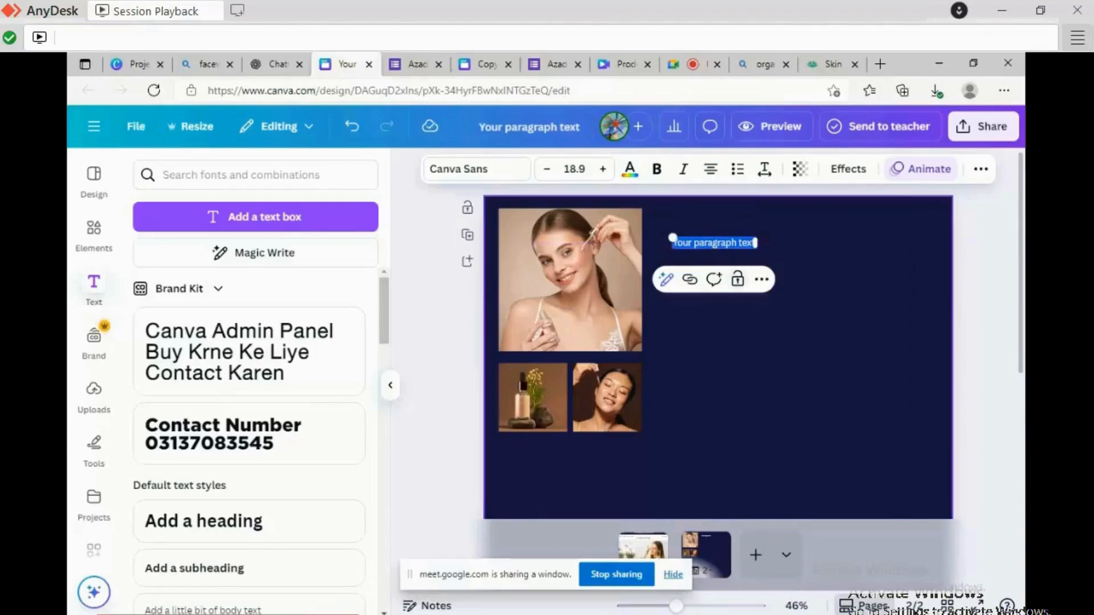
Switch to the copied website design and copy the title "Vitamin E Multifunctional Serum" from its second page.
click(484, 63)
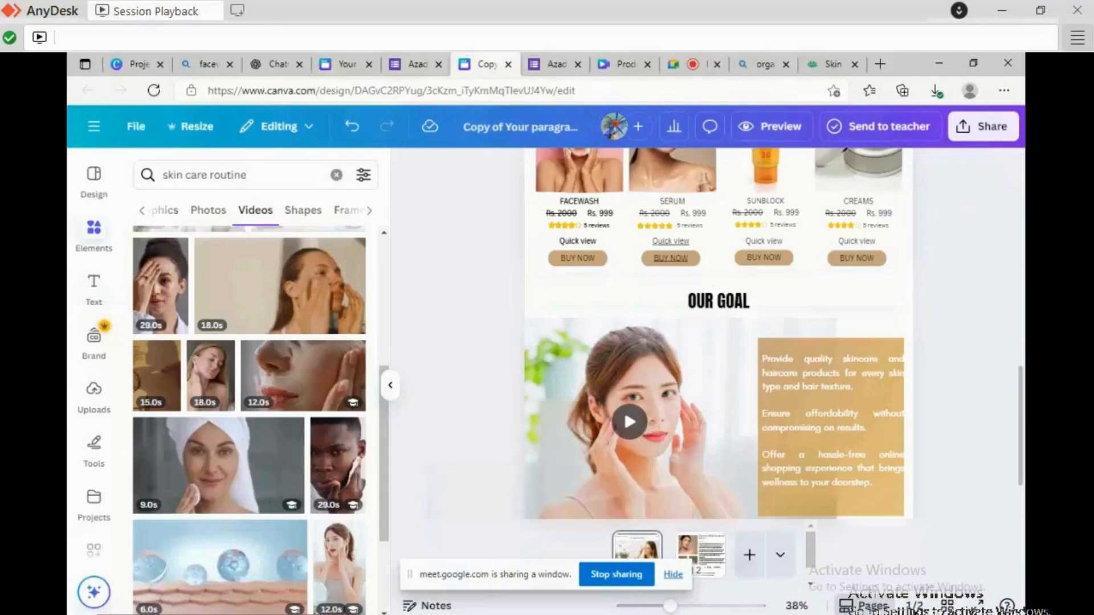
click(701, 557)
click(705, 543)
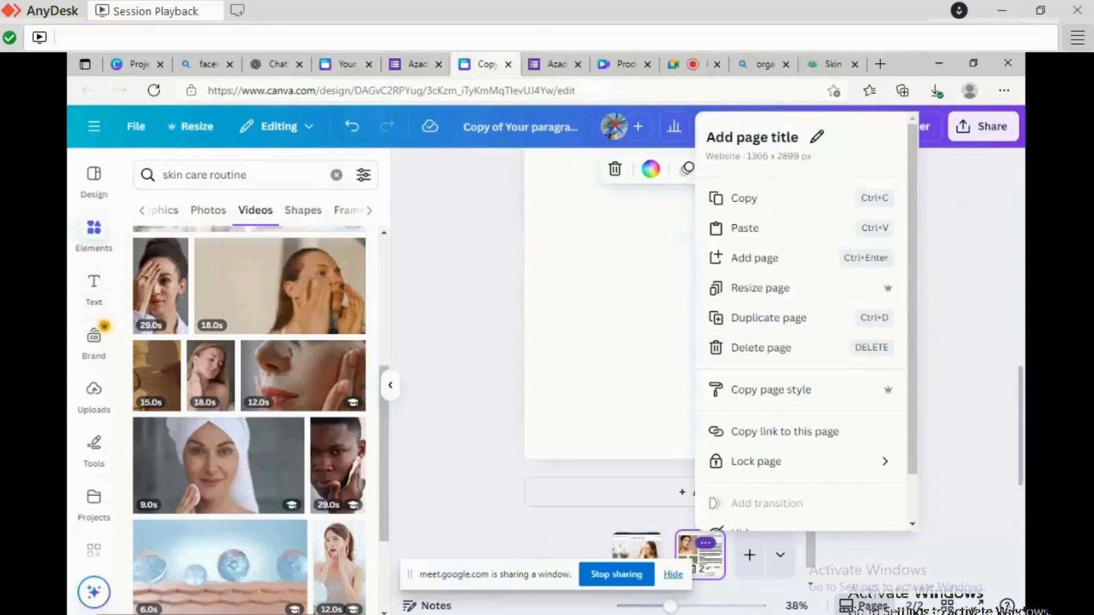
click(761, 347)
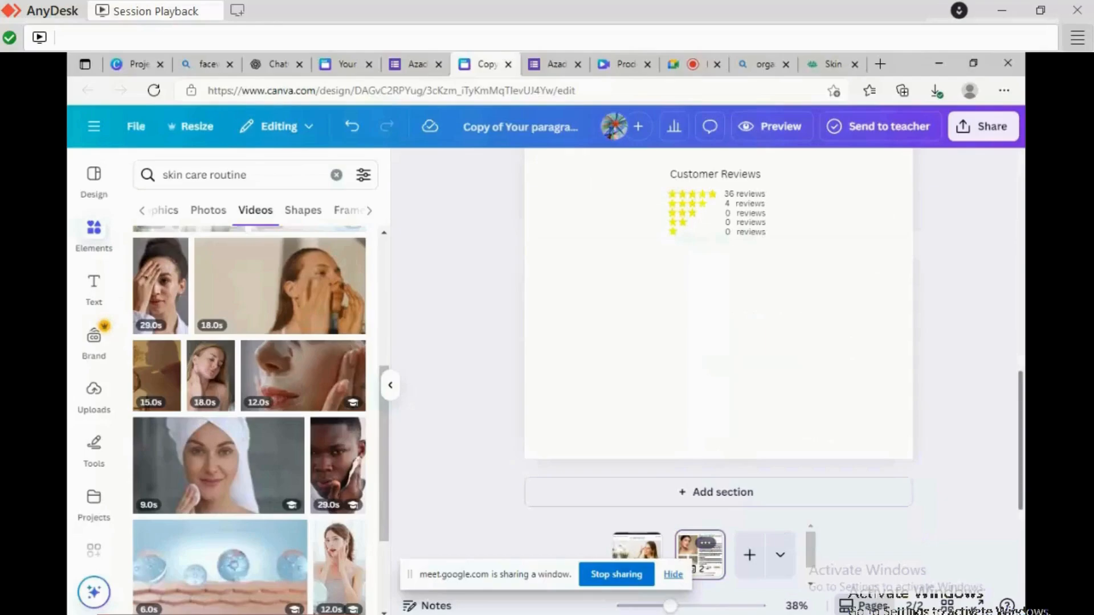
scroll(718, 302, up, 4)
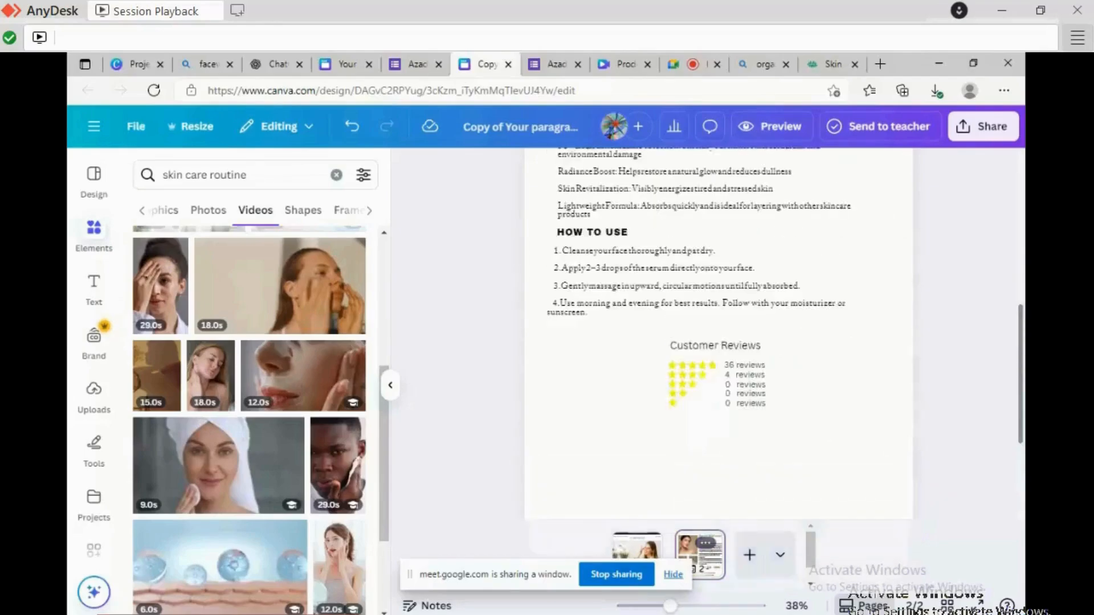
scroll(718, 337, up, 3)
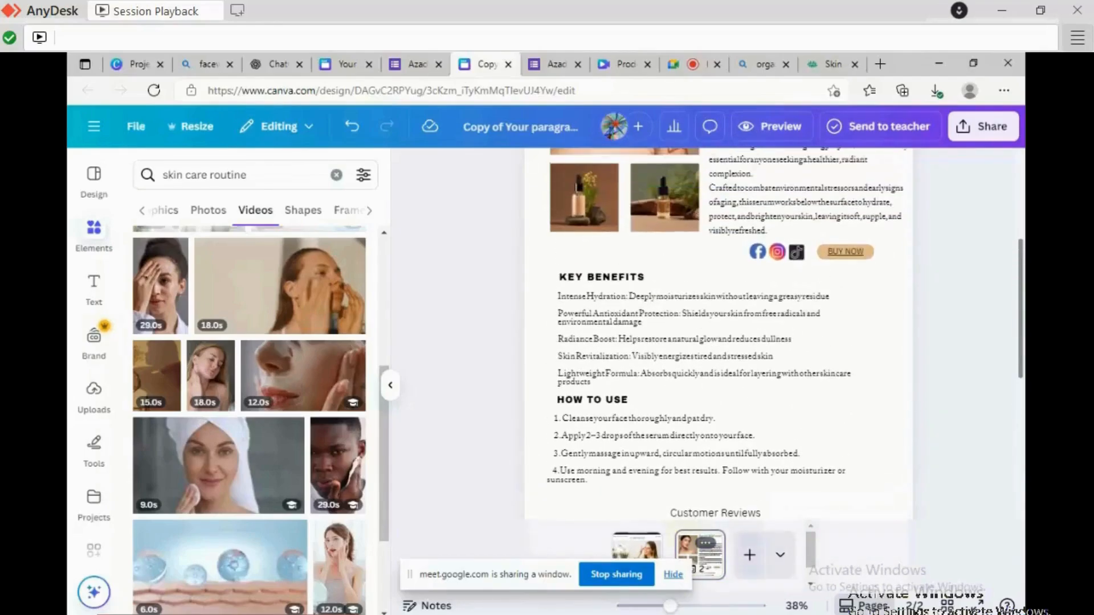
scroll(718, 336, up, 2)
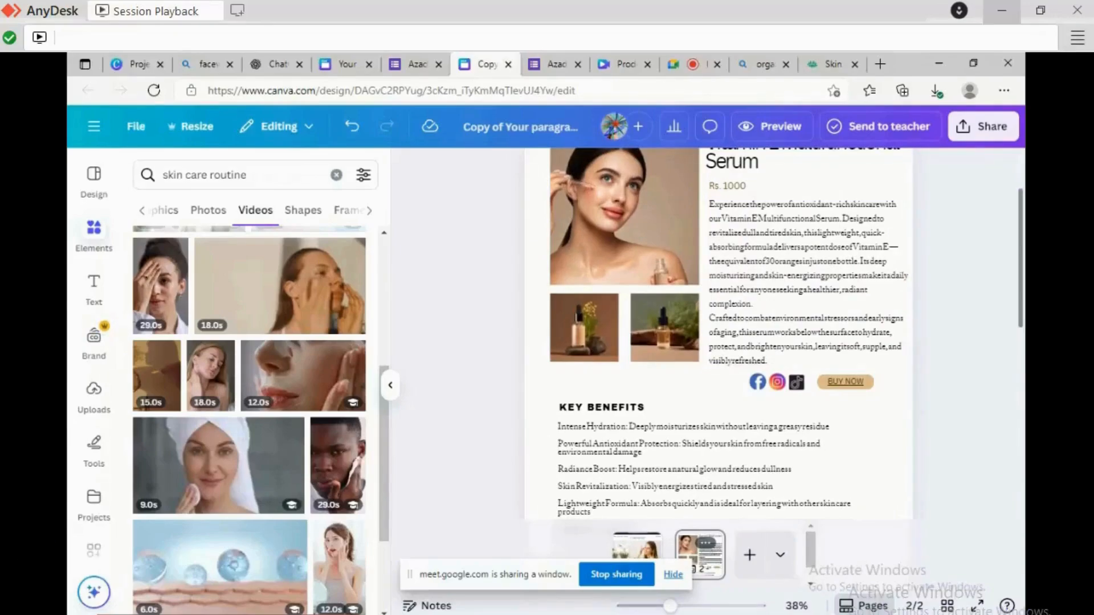
scroll(718, 336, up, 1)
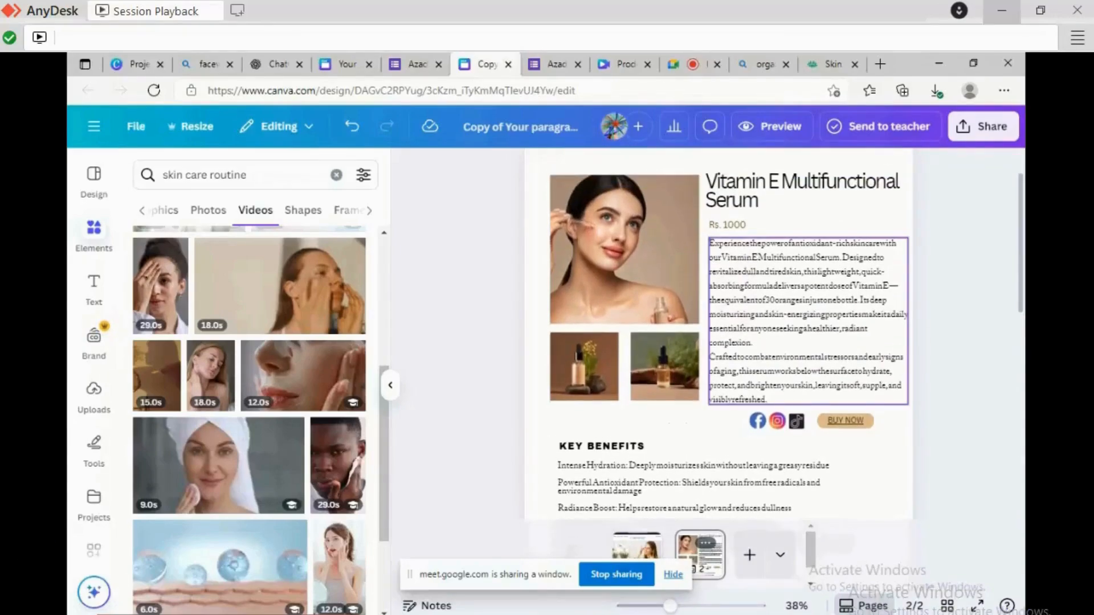
click(758, 194)
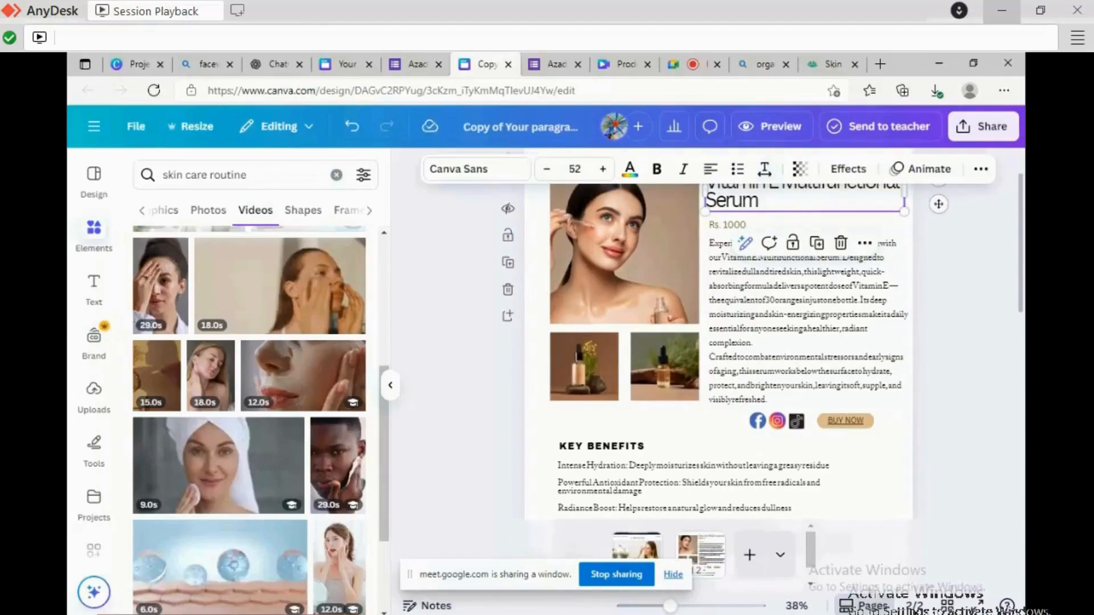
double_click(705, 201)
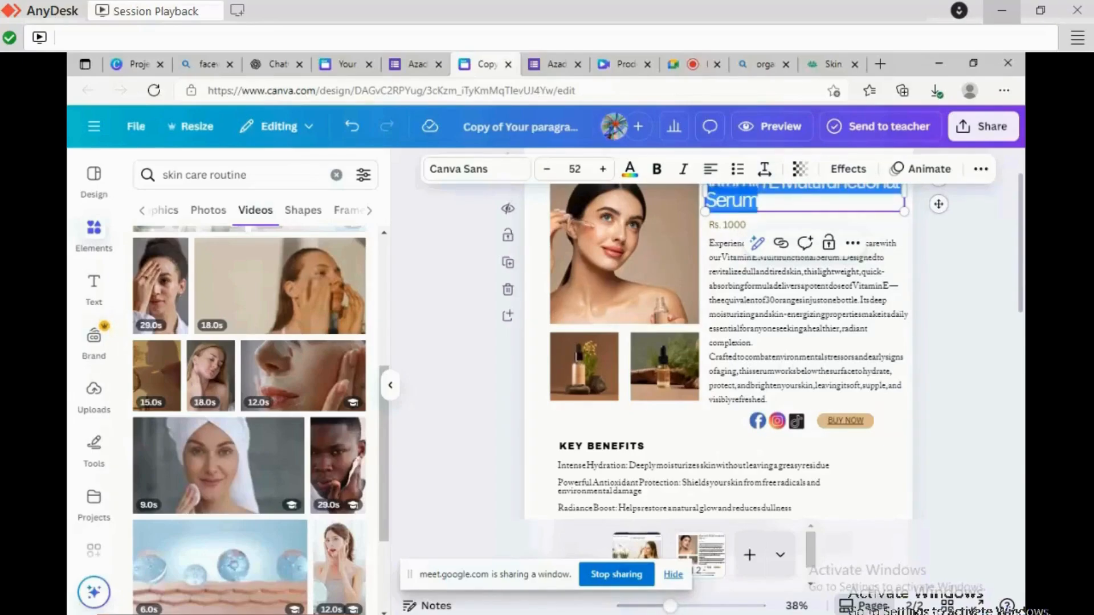
Back in the original design, replace the new text box's placeholder with "Vitamin E Multifunctional Serum".
click(347, 64)
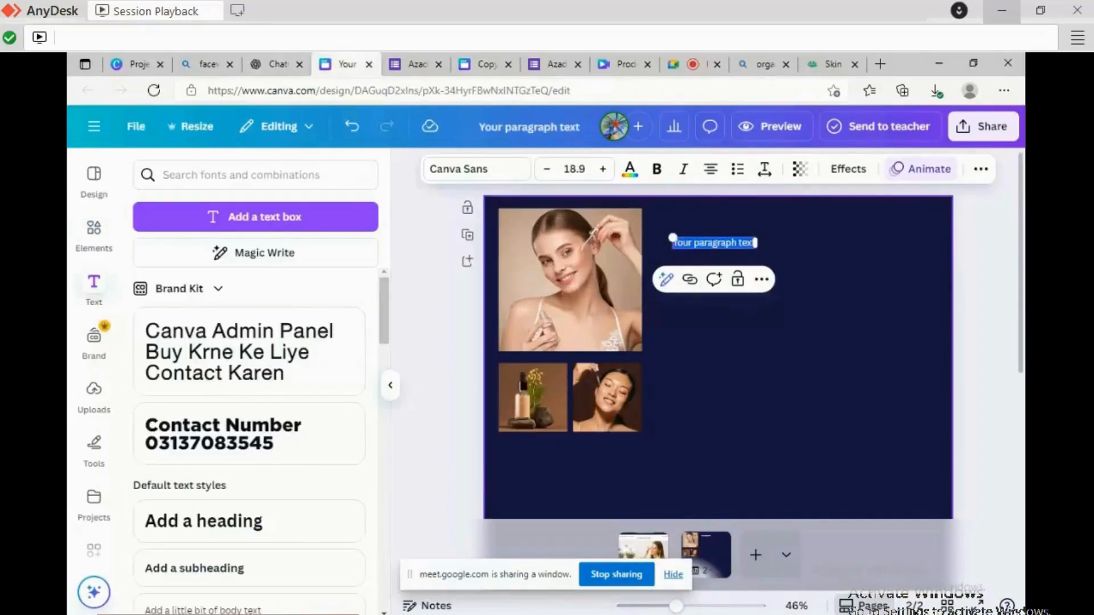
text(Vitamin E Multifunctional Serum)
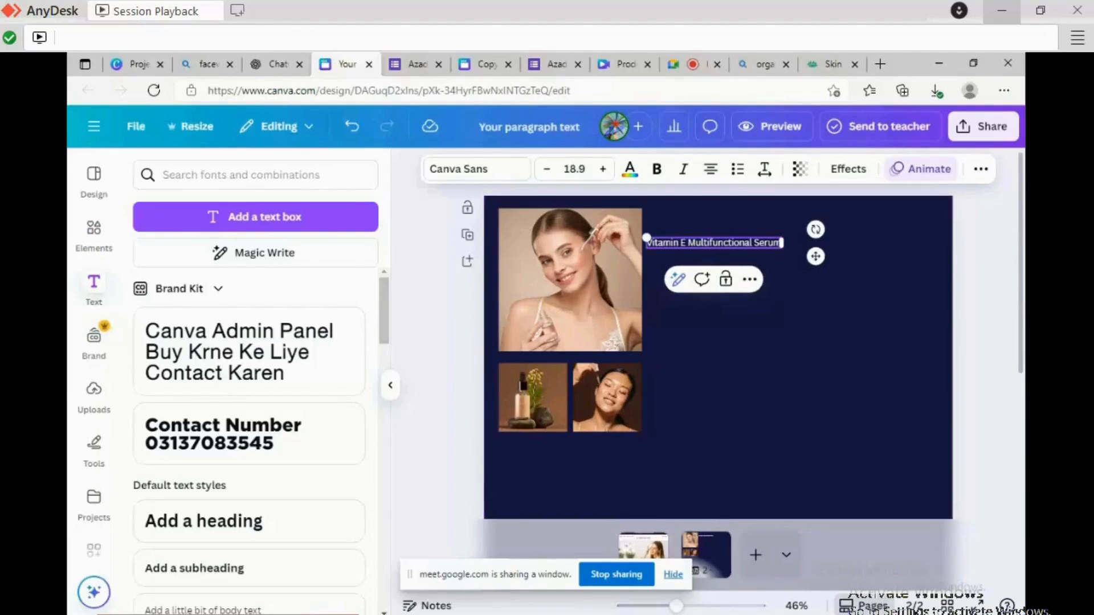
drag(816, 257, 825, 200)
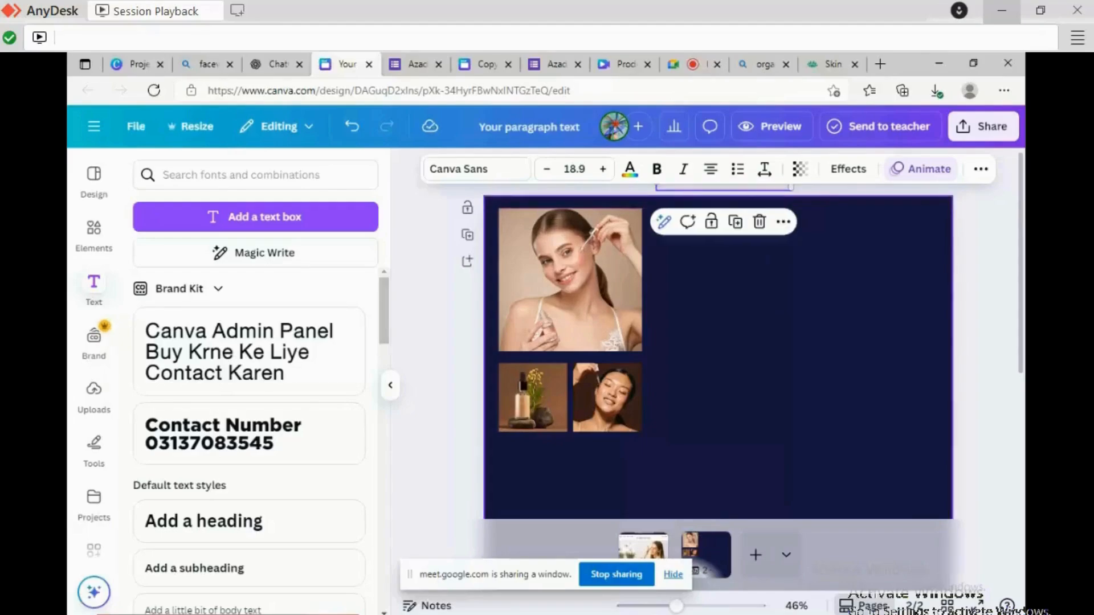
key(ctrl+z)
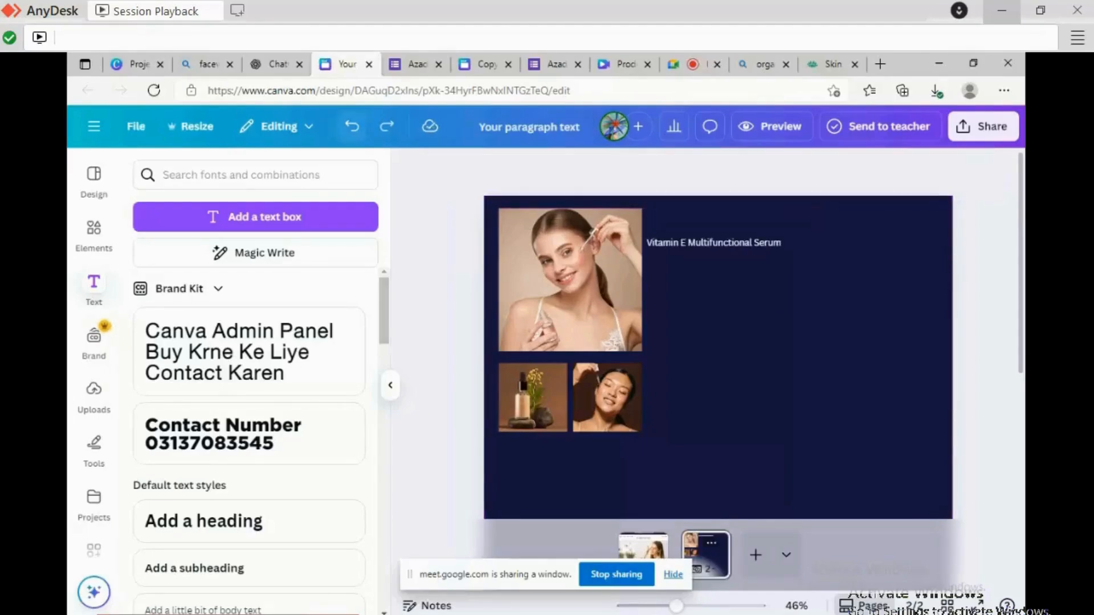
Enlarge the serum title to font size 33.9 and place it beside the top of the large portrait photo.
click(714, 243)
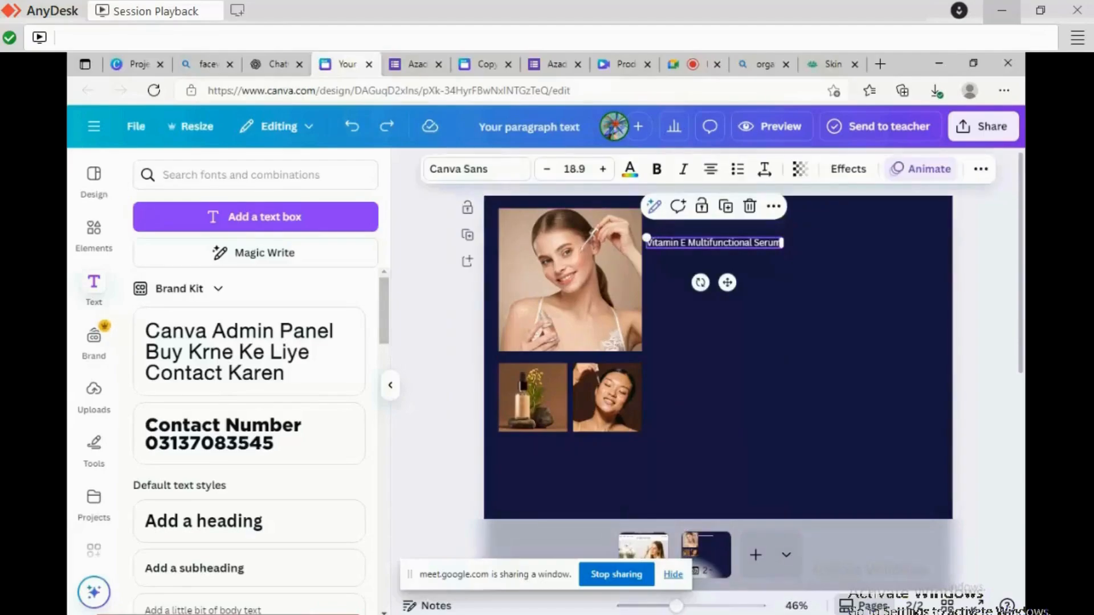
click(603, 169)
click(603, 169)
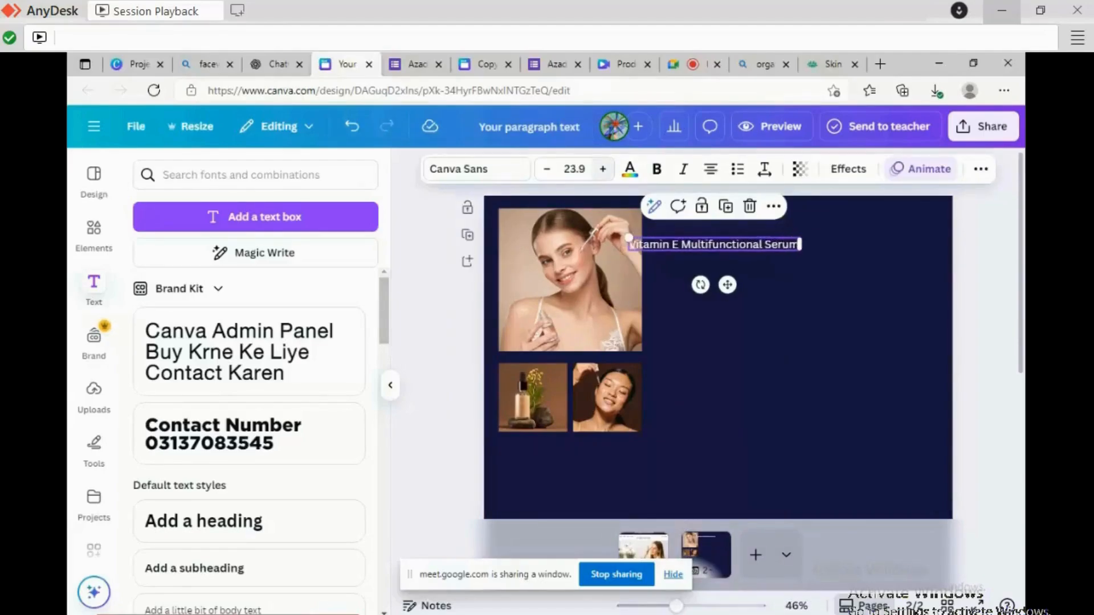
click(603, 169)
click(603, 169)
click(603, 169)
click(603, 169)
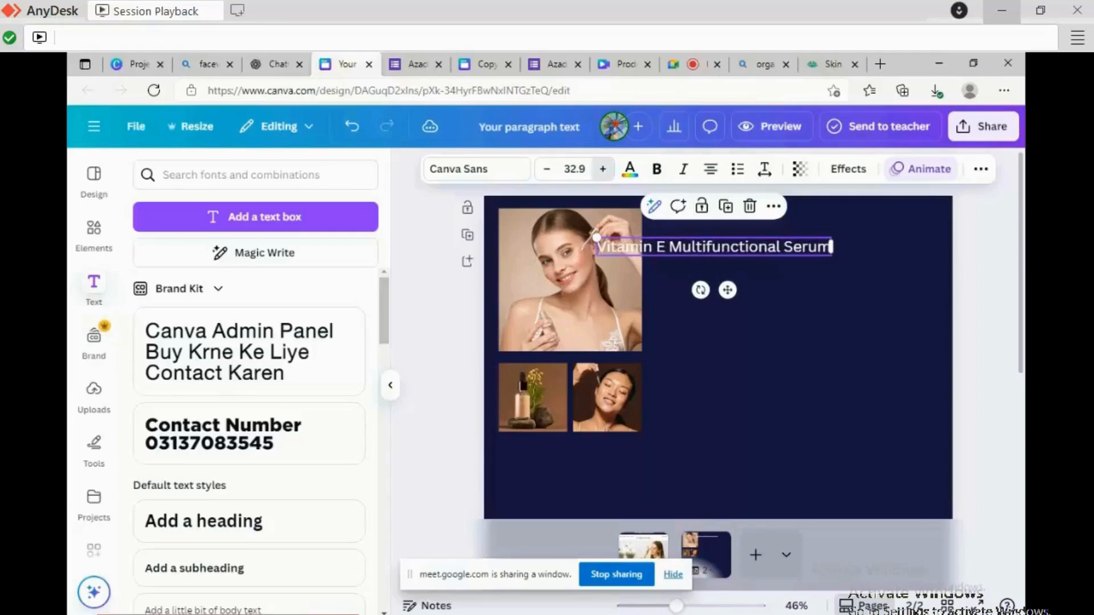
drag(728, 291, 791, 266)
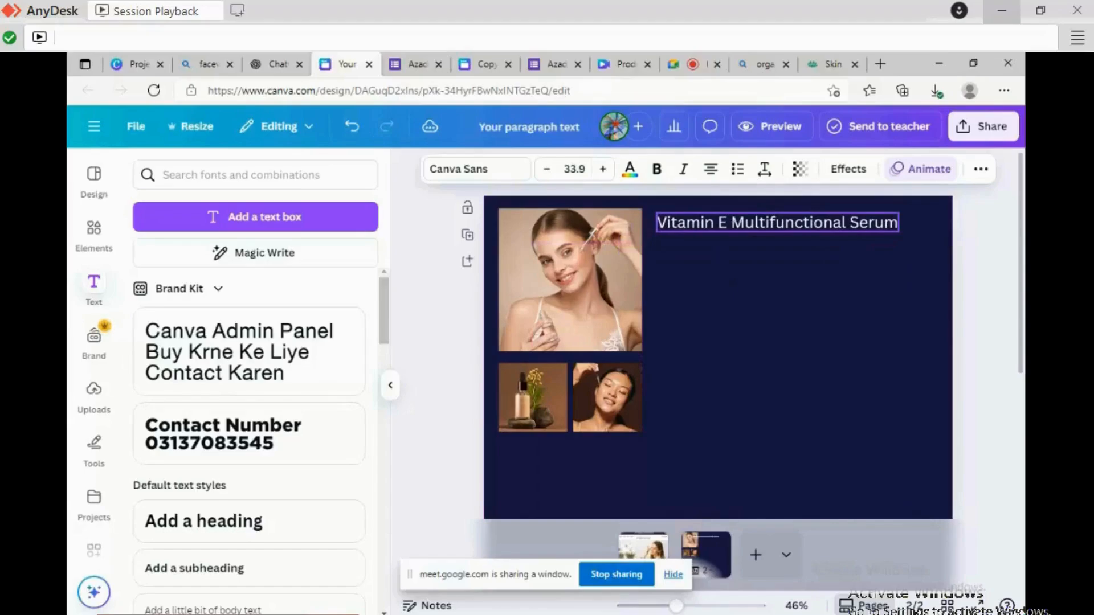
Increase the serum title's font size to 47.9.
click(603, 169)
double_click(603, 169)
double_click(603, 169)
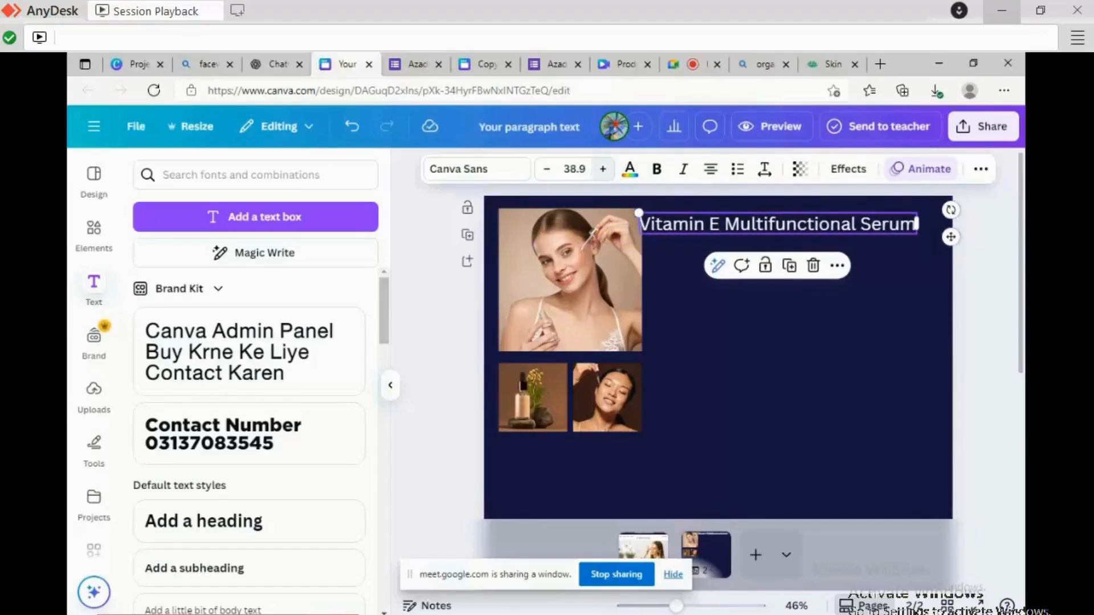
triple_click(603, 170)
click(603, 169)
triple_click(603, 170)
click(603, 169)
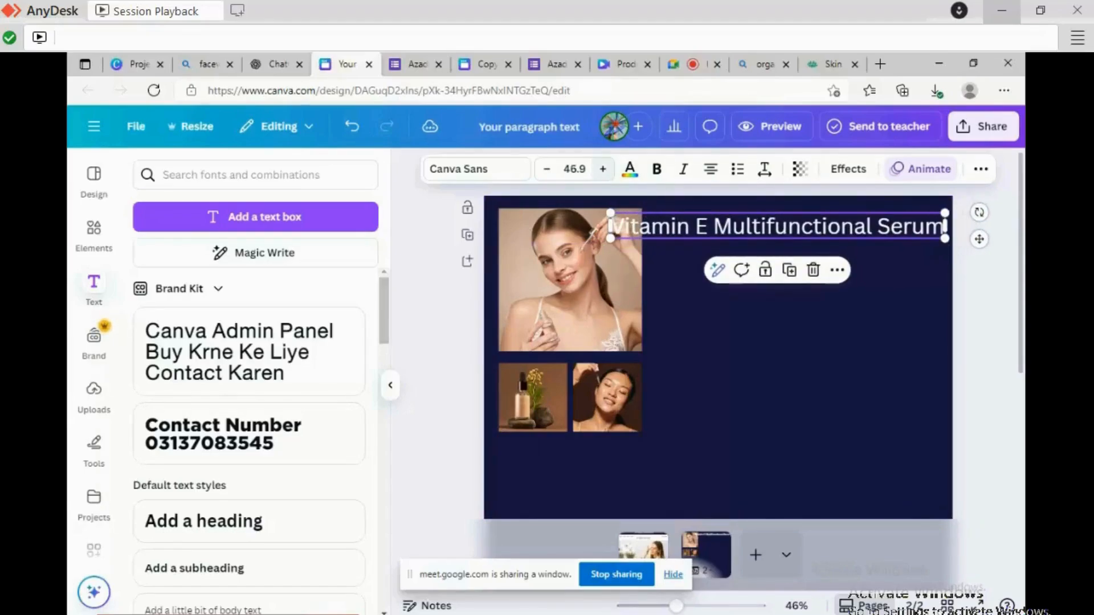
click(603, 170)
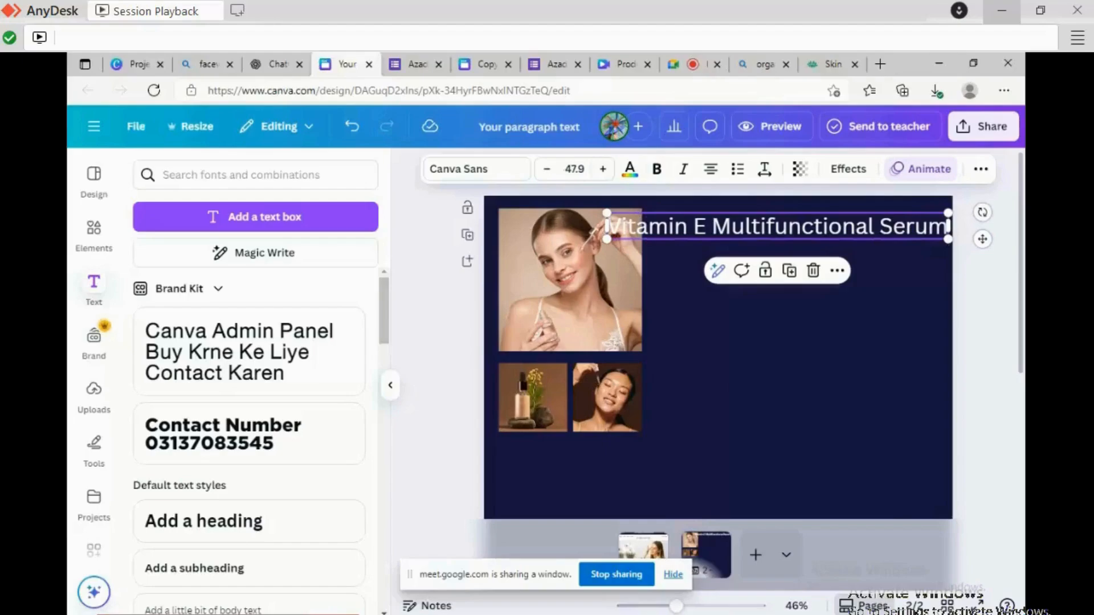
Break the serum title onto a second line before "Serum" and align it left.
double_click(948, 227)
key(Left)
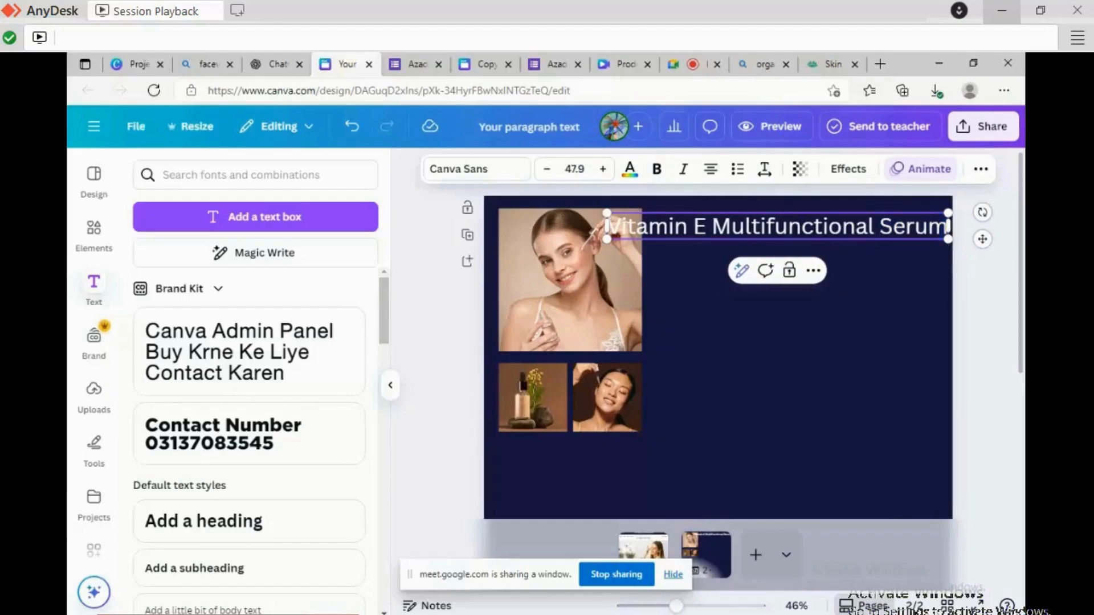
key(Return)
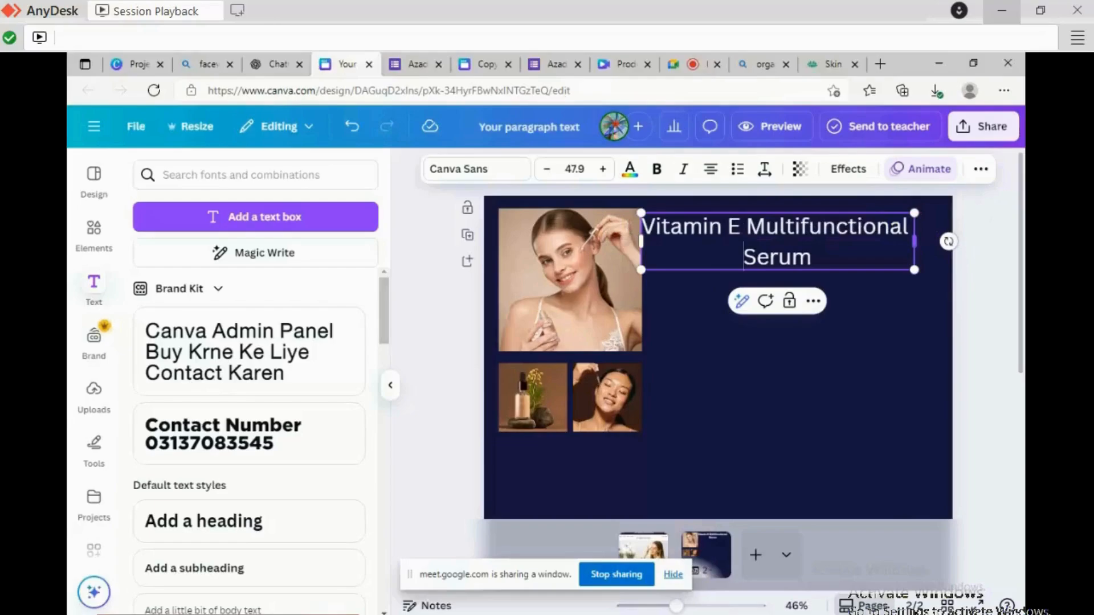
click(710, 169)
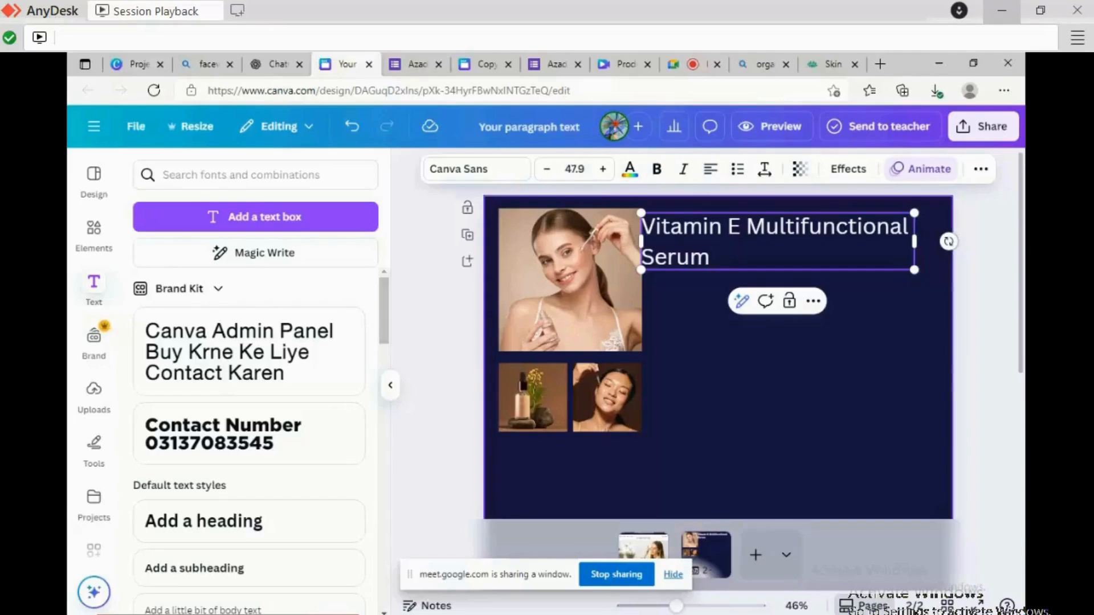
Shift the serum title clear of the portrait photo and add a narrow "Rs 1000" price text box beneath it.
click(781, 353)
drag(778, 242, 793, 236)
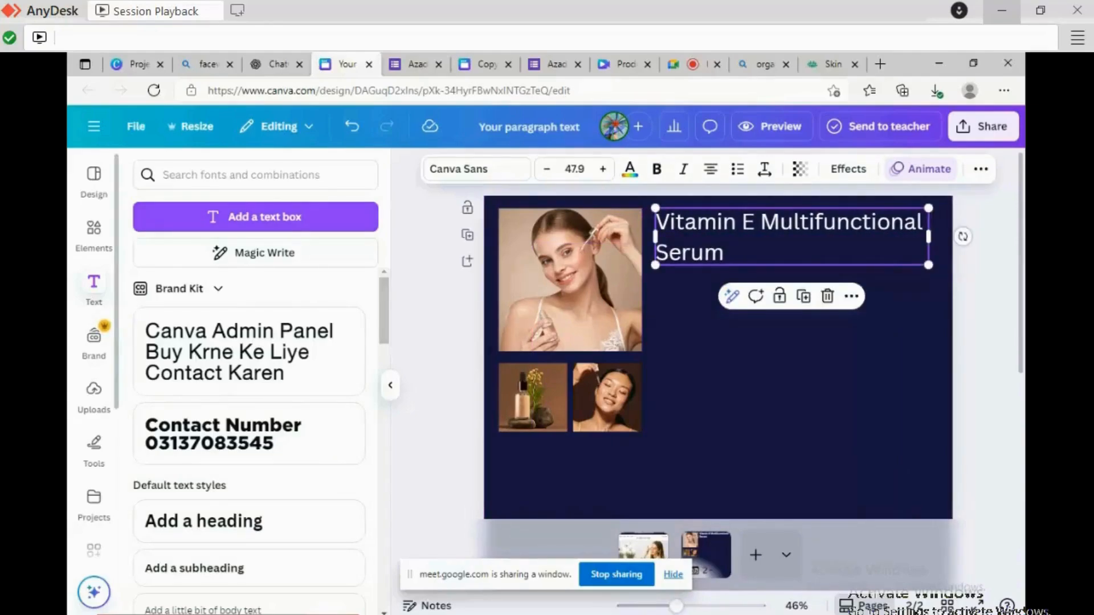
click(94, 289)
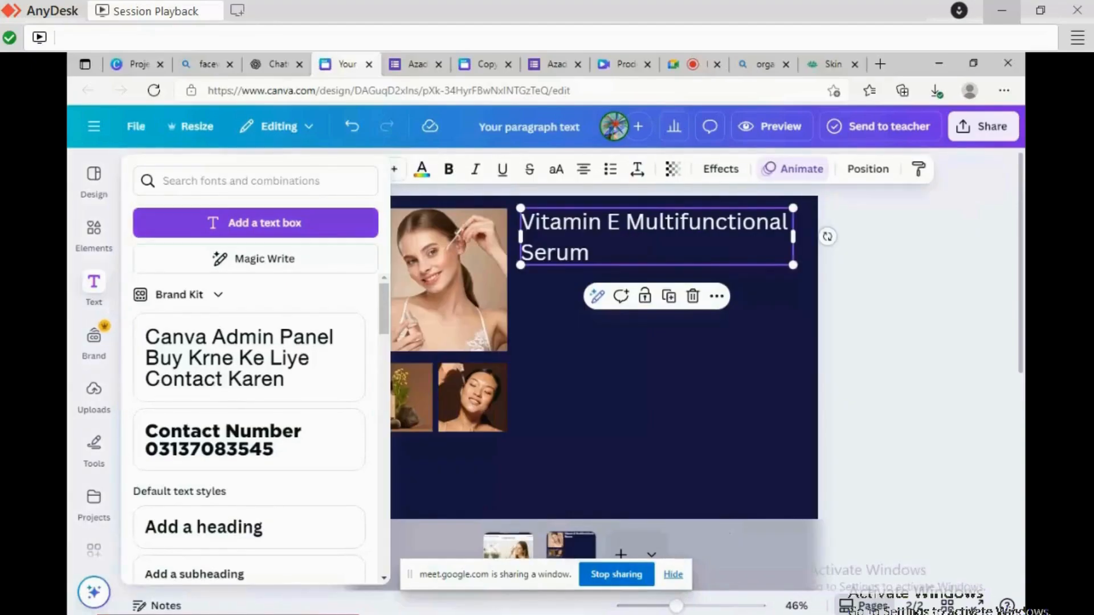
click(255, 223)
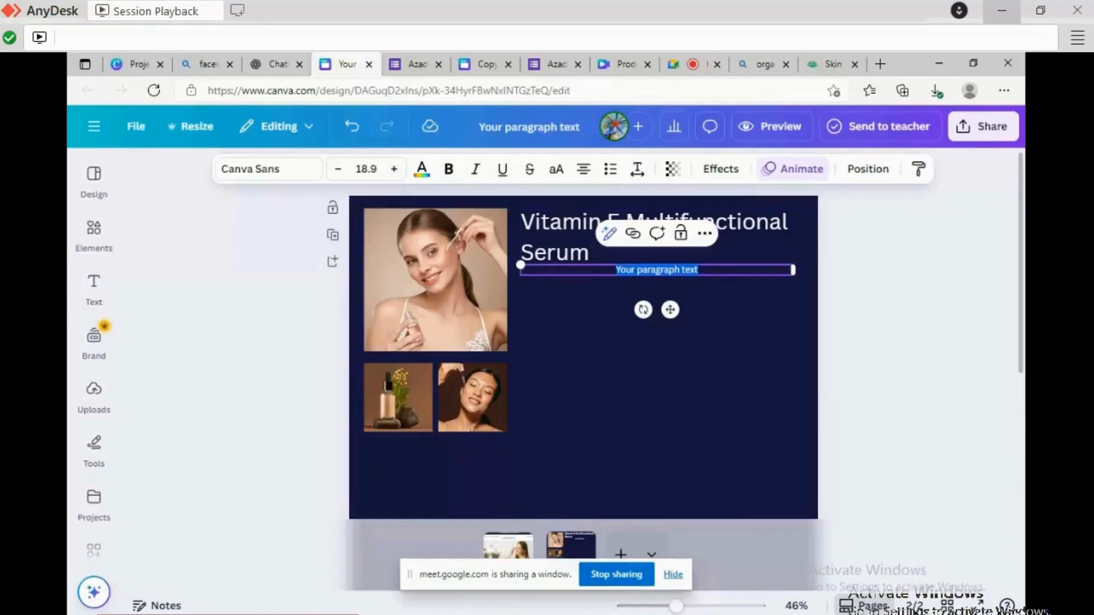
text(Rs)
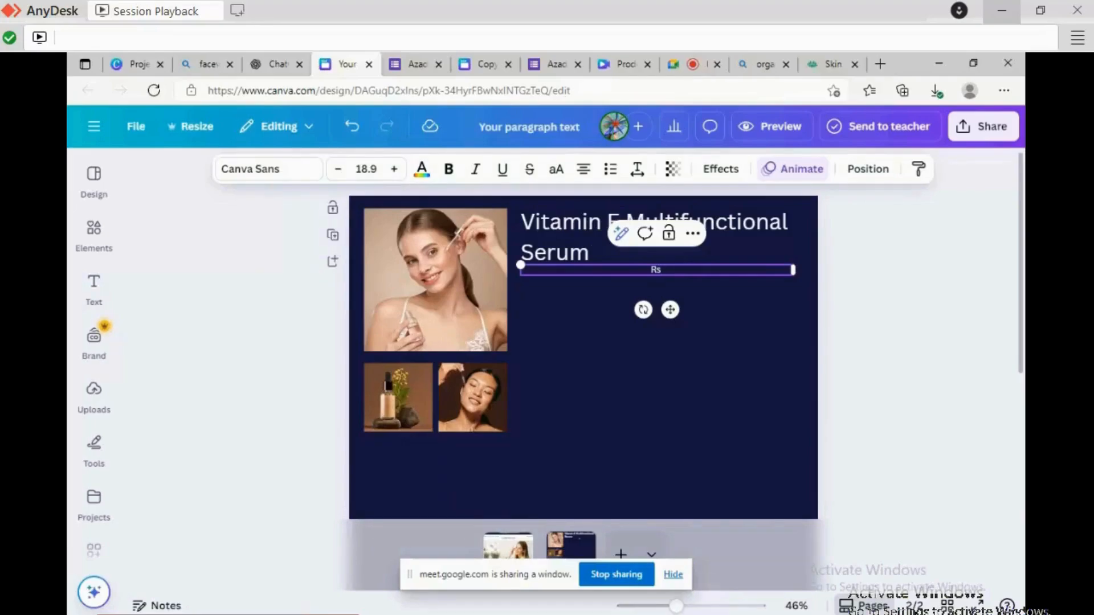
text( 1000)
drag(794, 269, 600, 270)
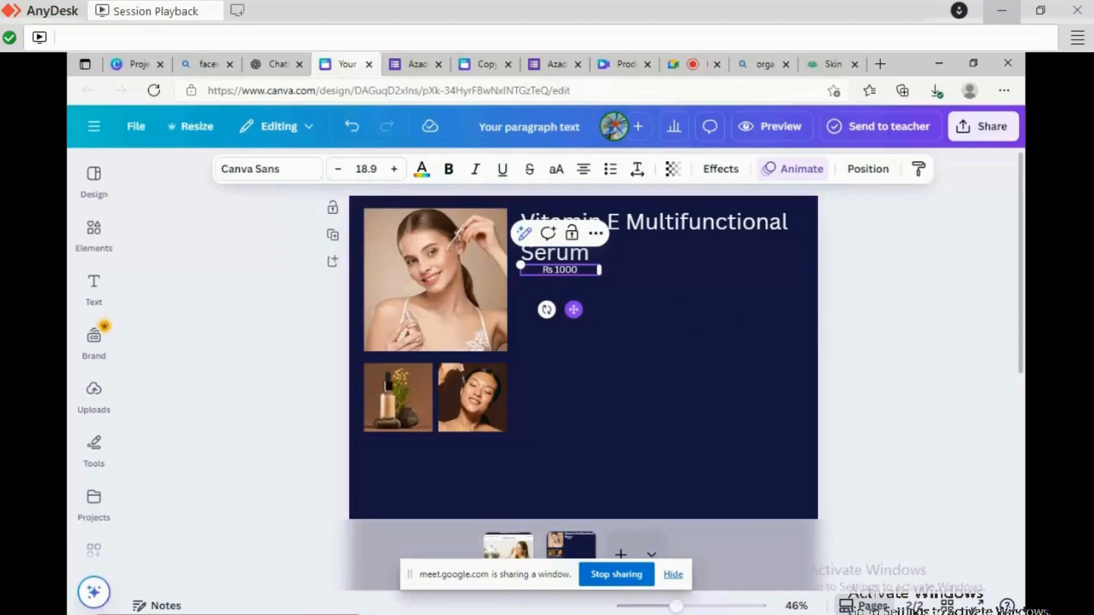
drag(573, 310, 558, 315)
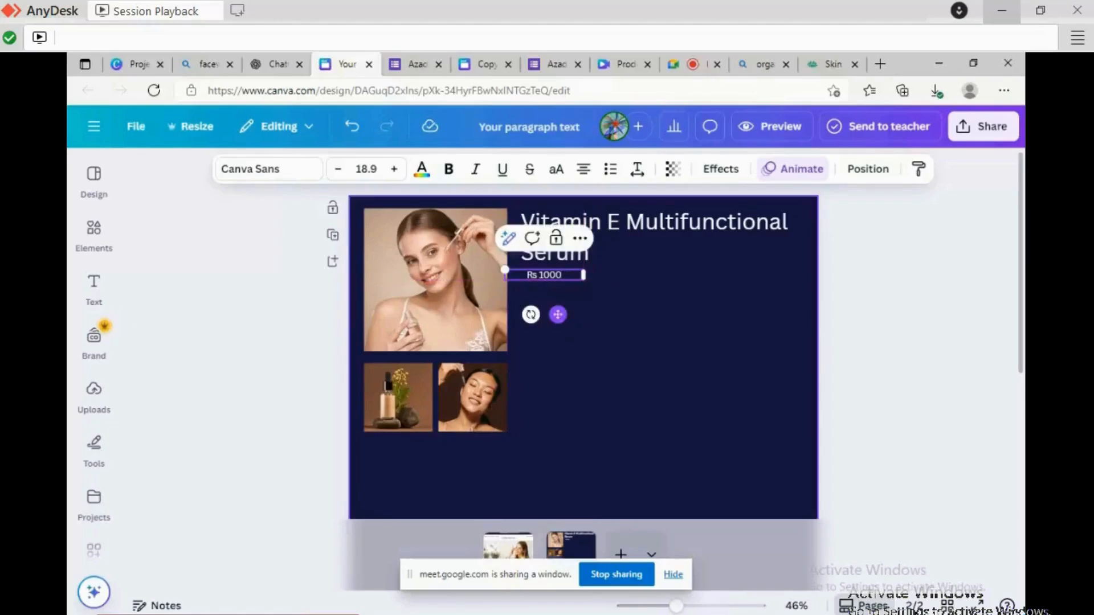
Colour the "Rs 1000" price text yellow (#ffce00).
click(422, 169)
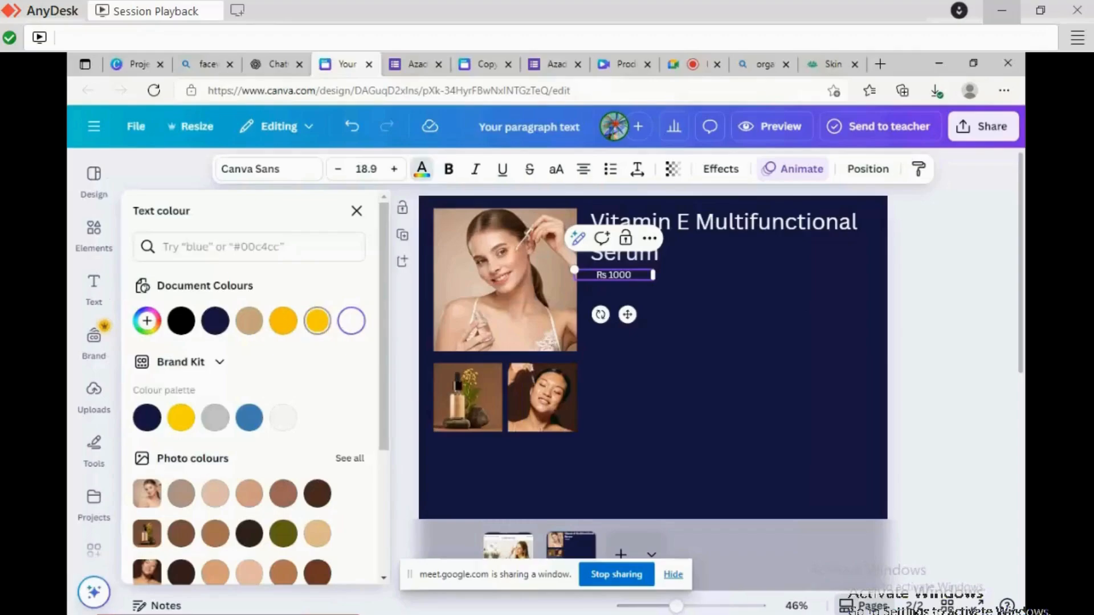
click(317, 321)
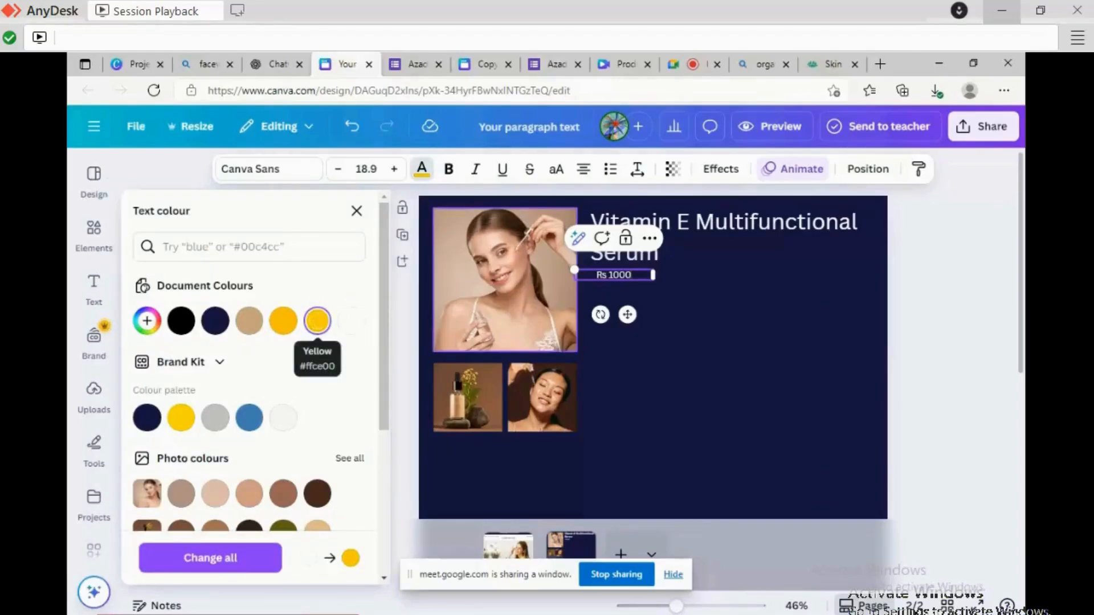
key(ctrl+z)
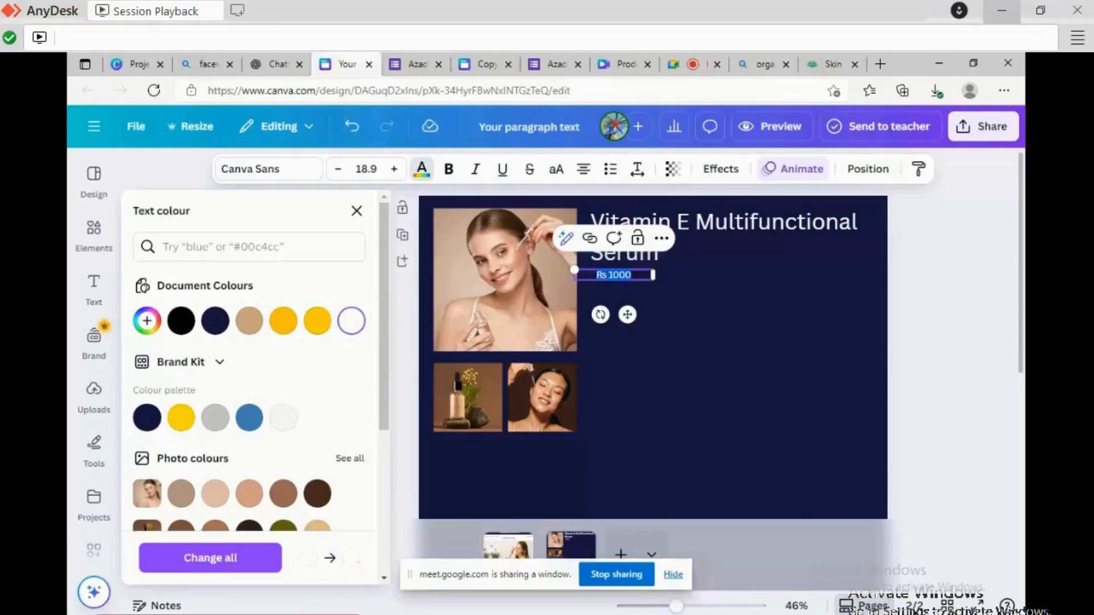
click(317, 321)
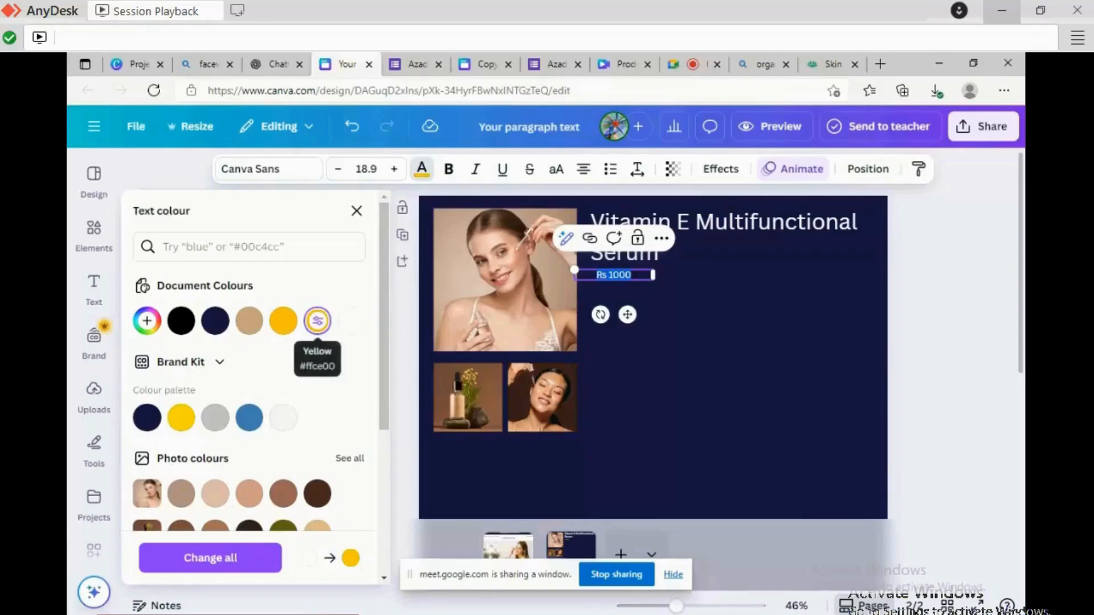
key(Escape)
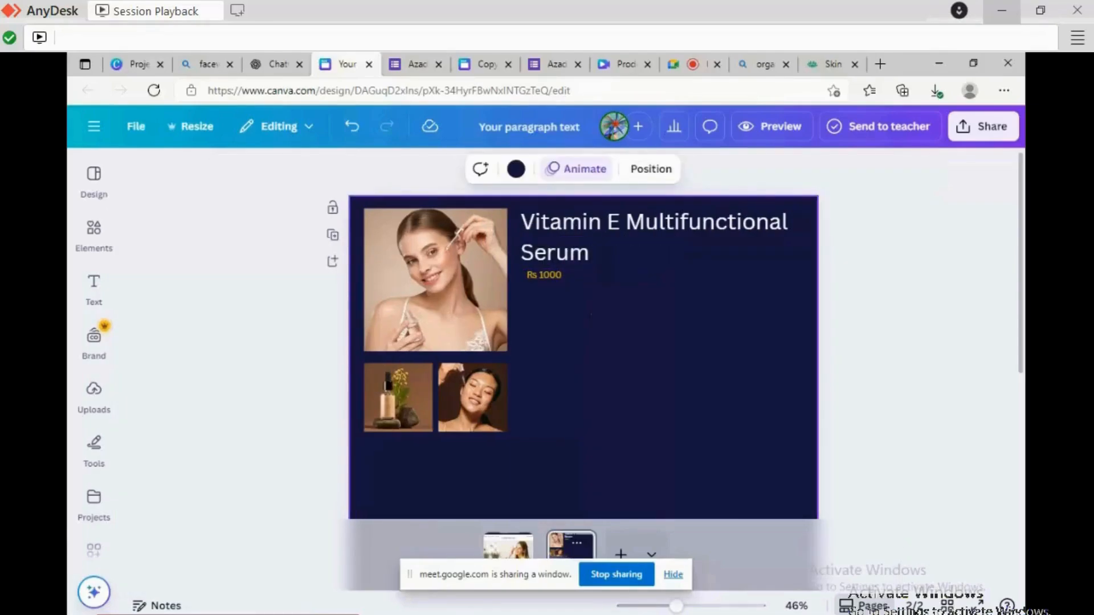
Copy the serum description paragraph from the copied design into the original design and place it below the price.
click(484, 64)
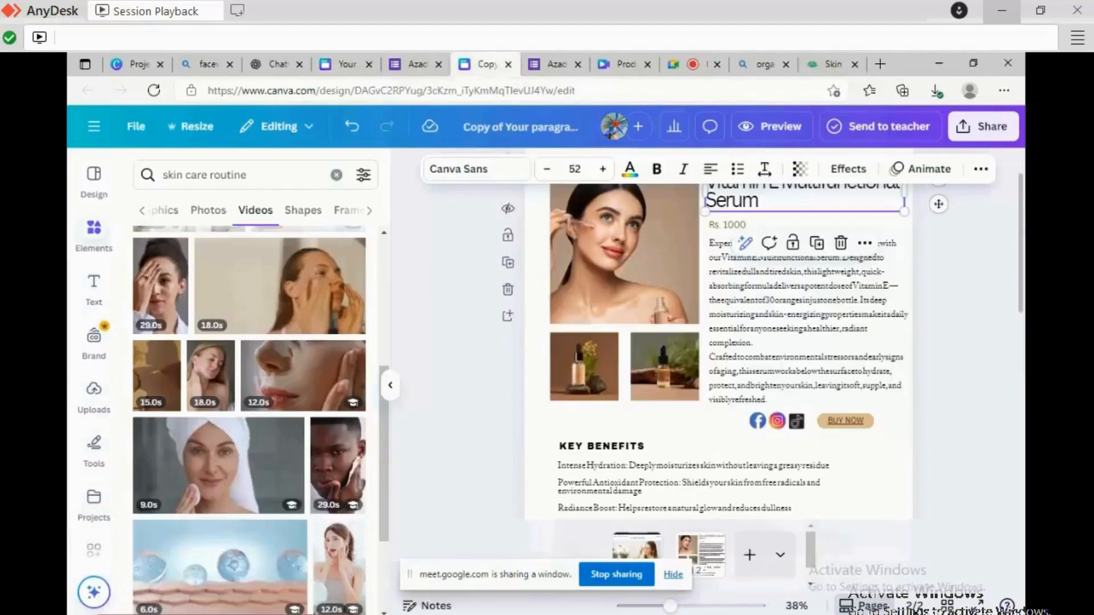
click(808, 319)
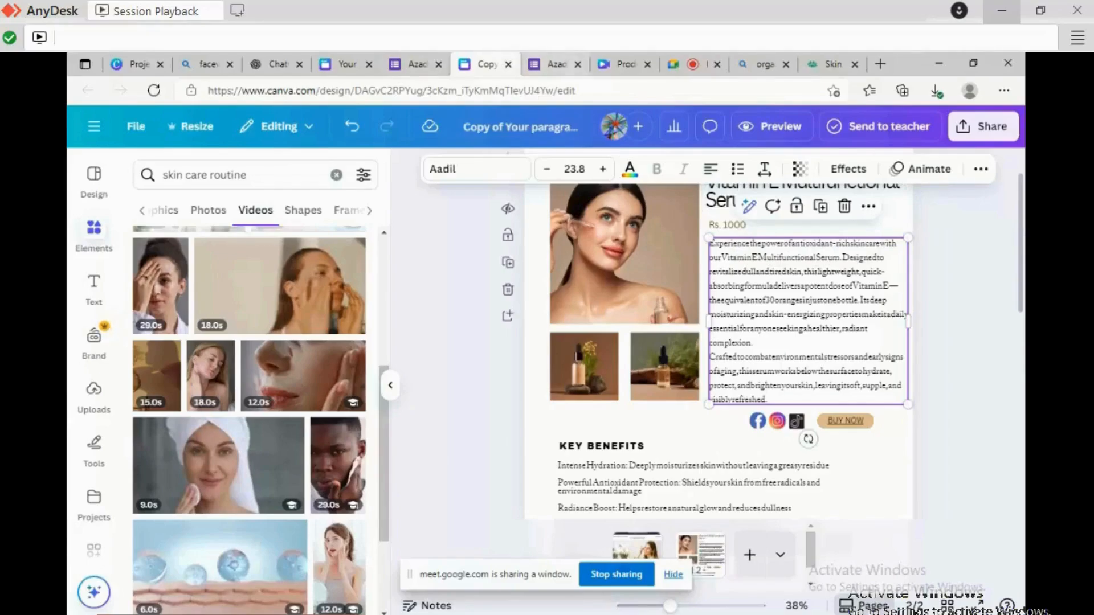
click(344, 64)
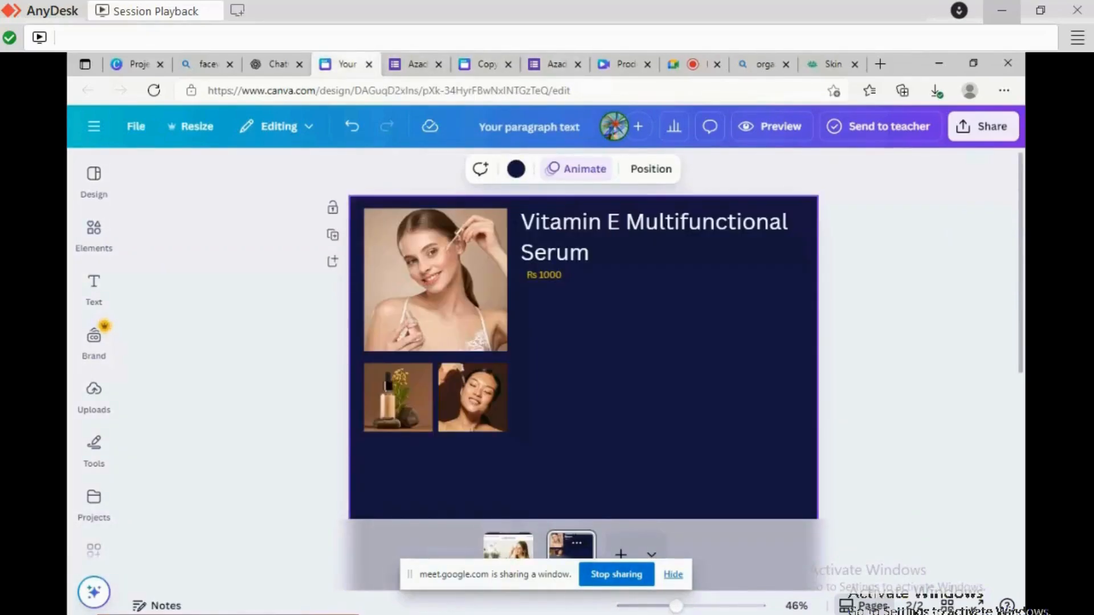
key(ctrl+v)
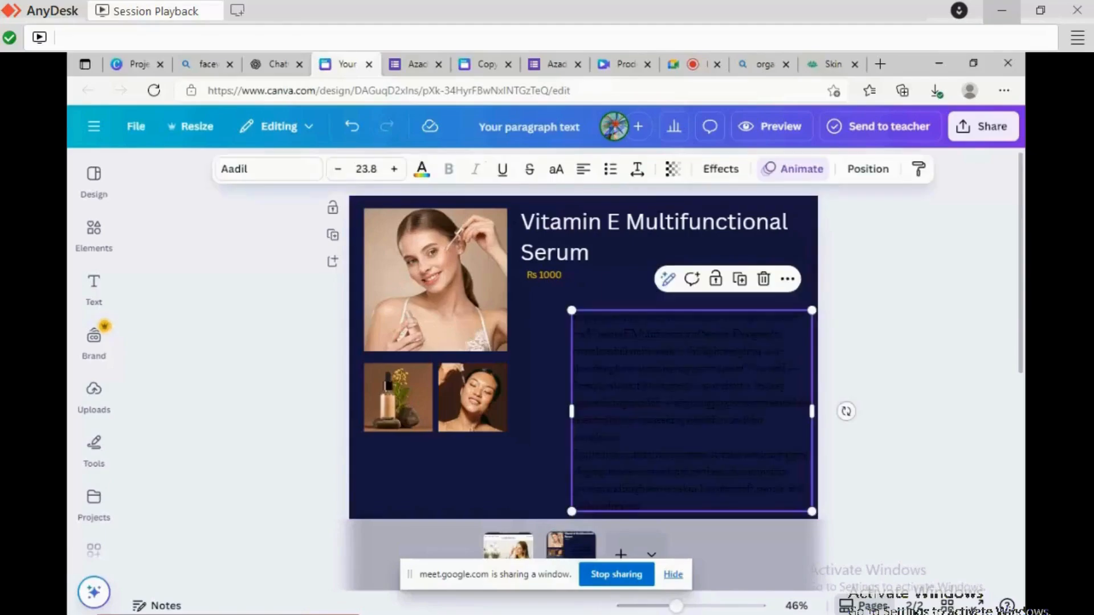
right_click(587, 332)
key(Escape)
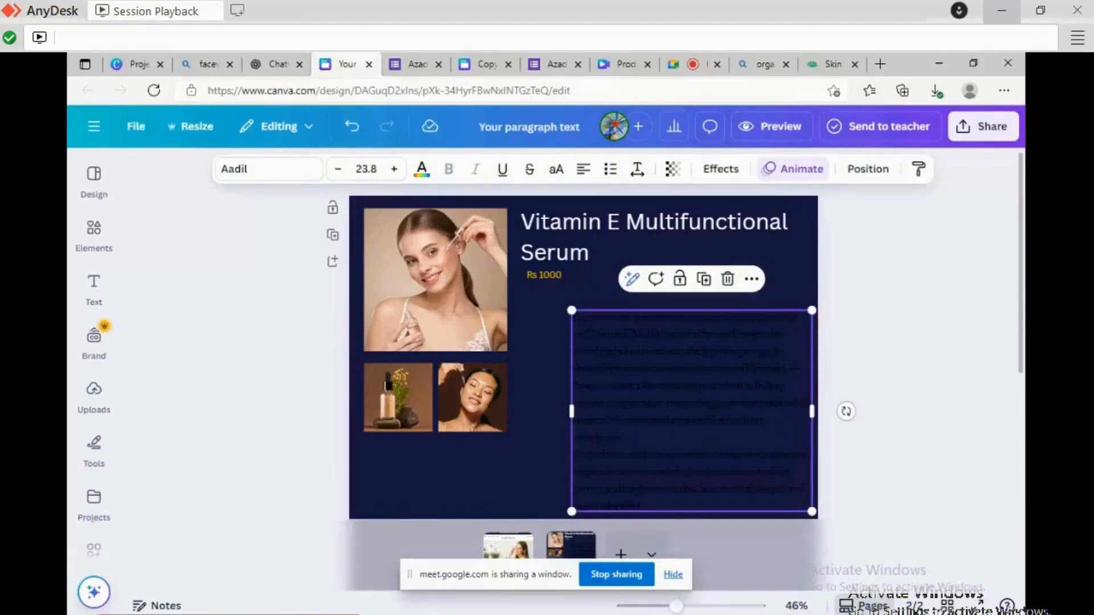
drag(692, 410, 641, 391)
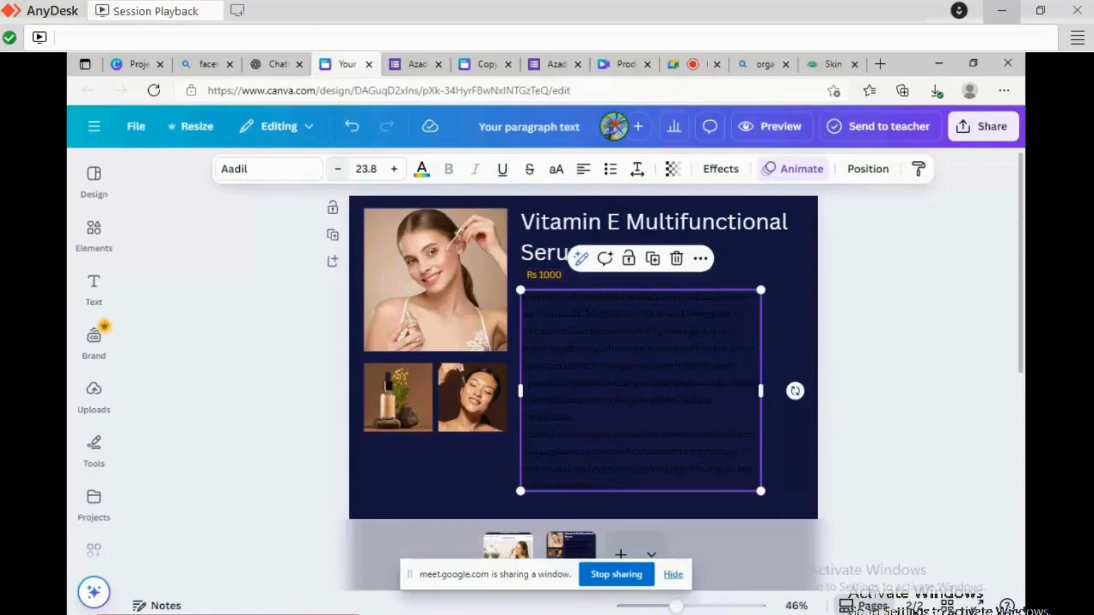
Colour the serum description text white (#ffffff).
click(422, 168)
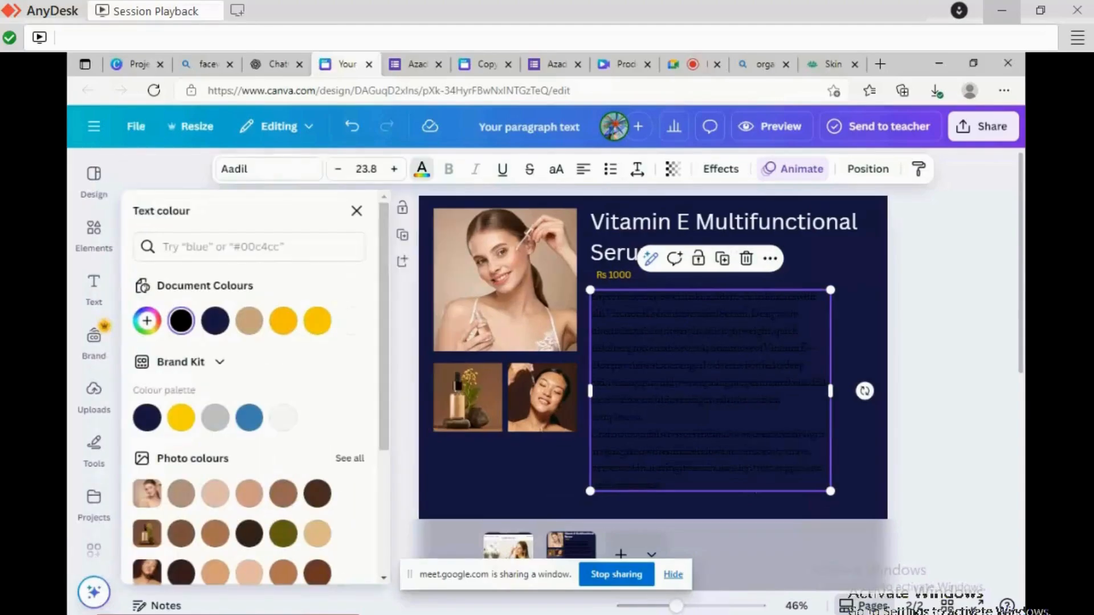
click(351, 320)
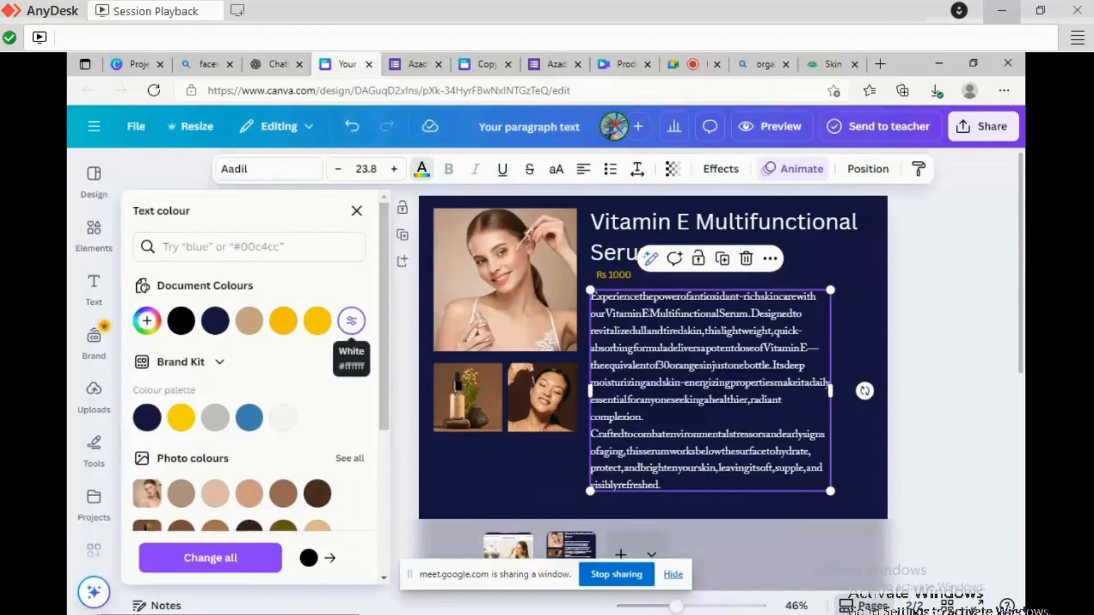
click(357, 211)
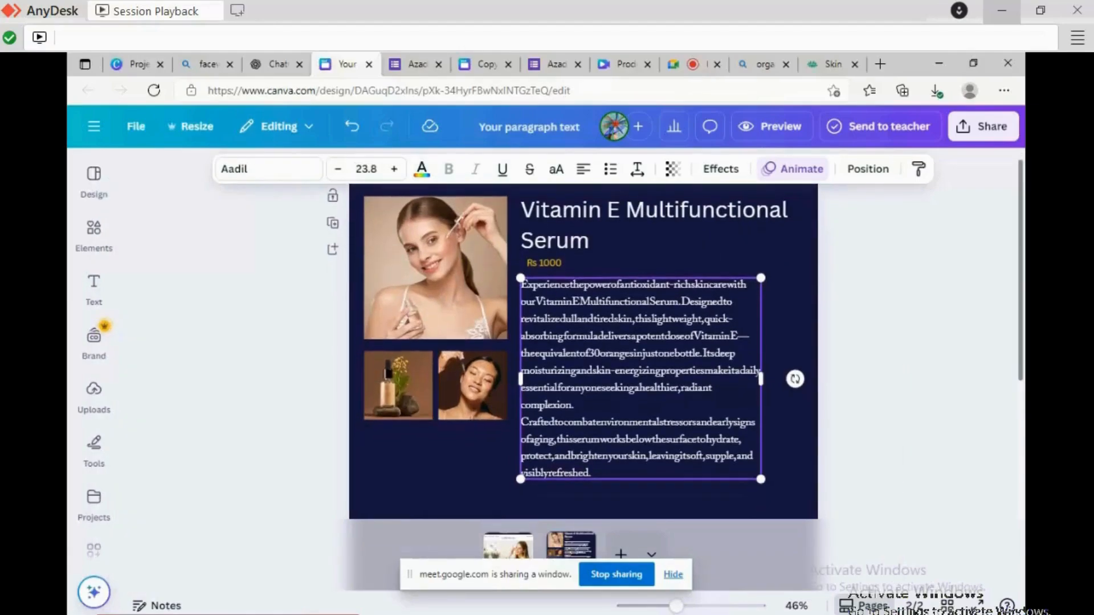
Widen the serum description text box to about the width of the title.
scroll(583, 352, down, 1)
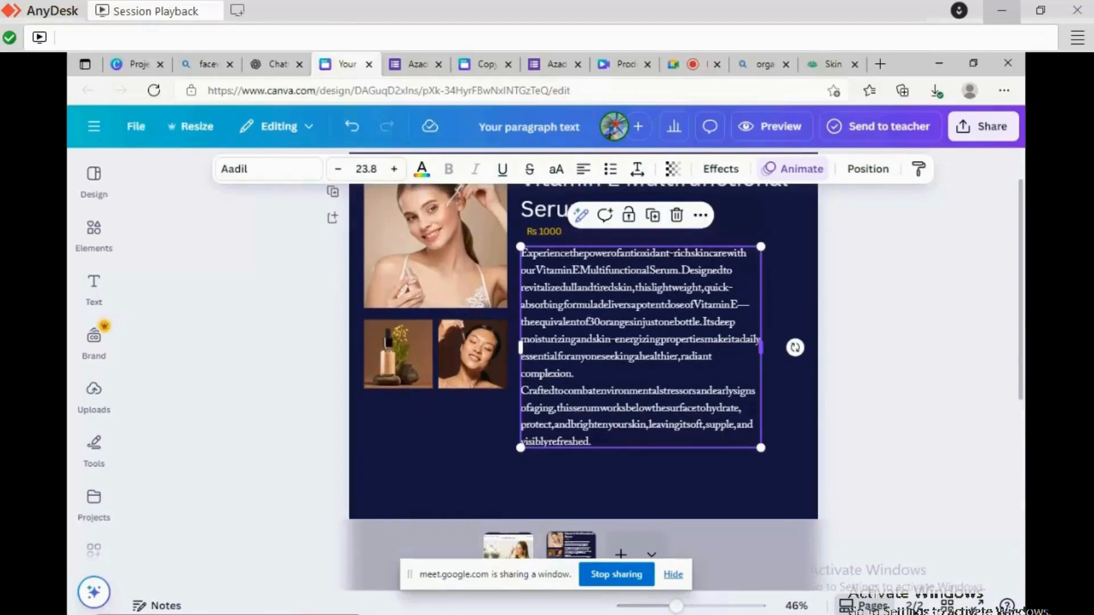
drag(761, 347, 793, 371)
click(442, 445)
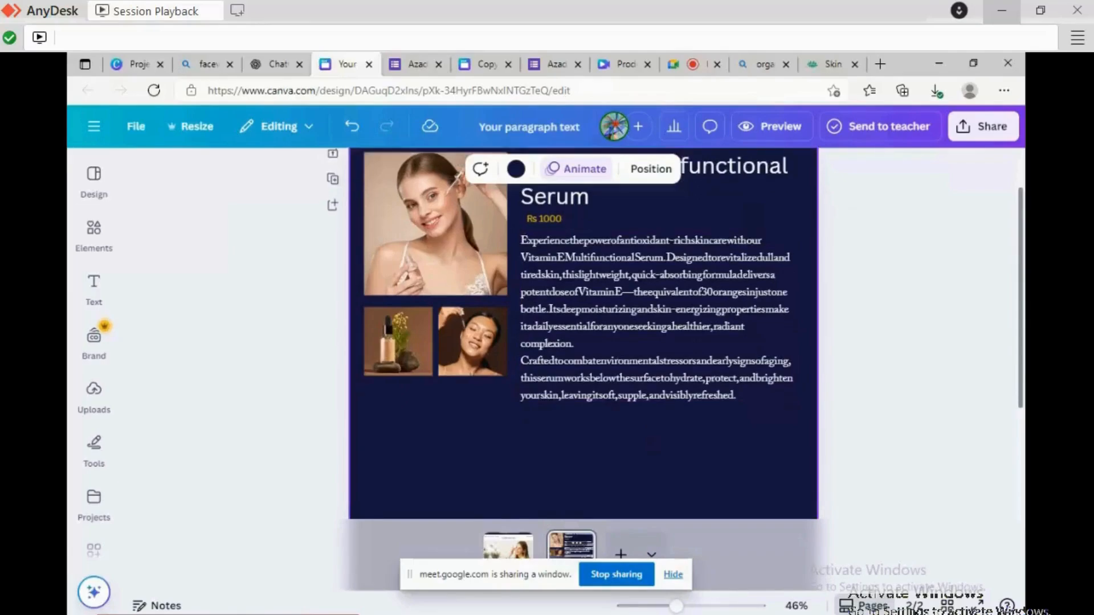
scroll(584, 336, up, 1)
scroll(583, 337, down, 1)
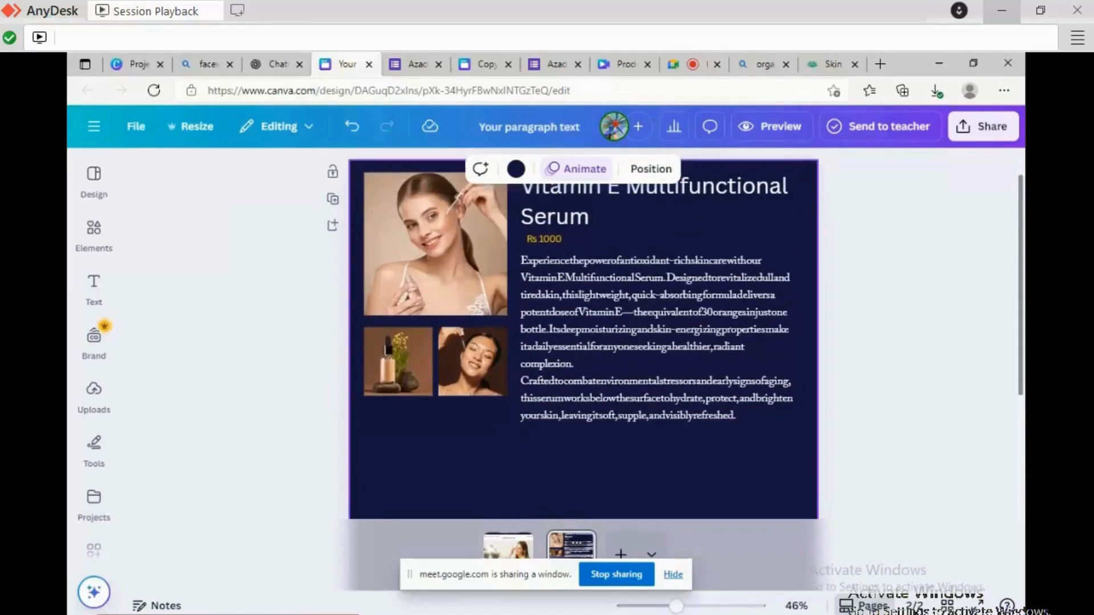
Copy the "Key Benefits" and "How to Use" headings and texts from the copied design into the original and move them lower on the page.
click(486, 64)
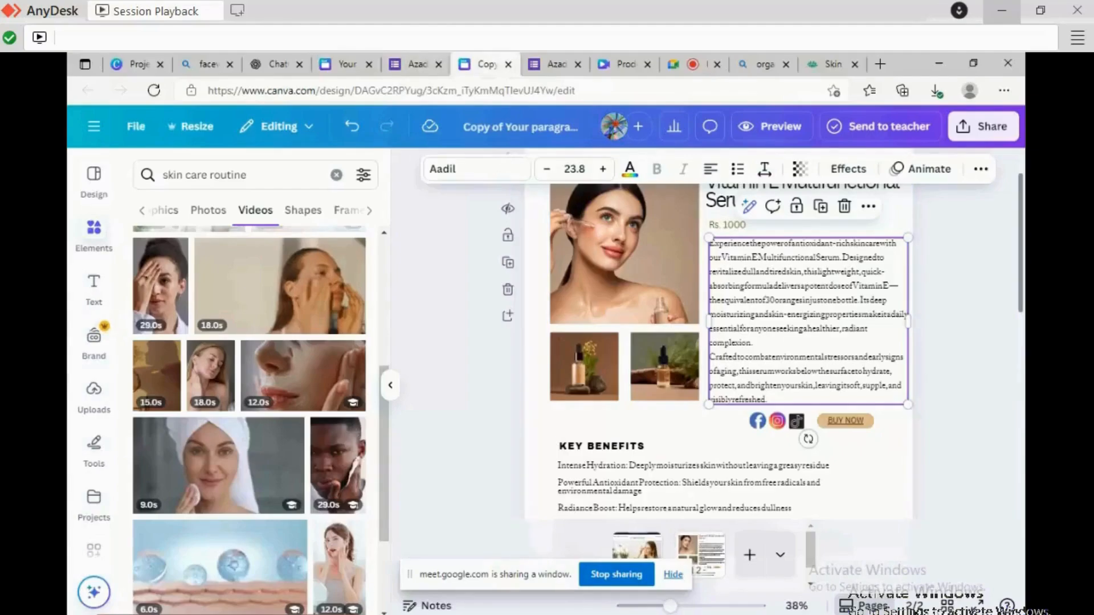
scroll(718, 342, down, 3)
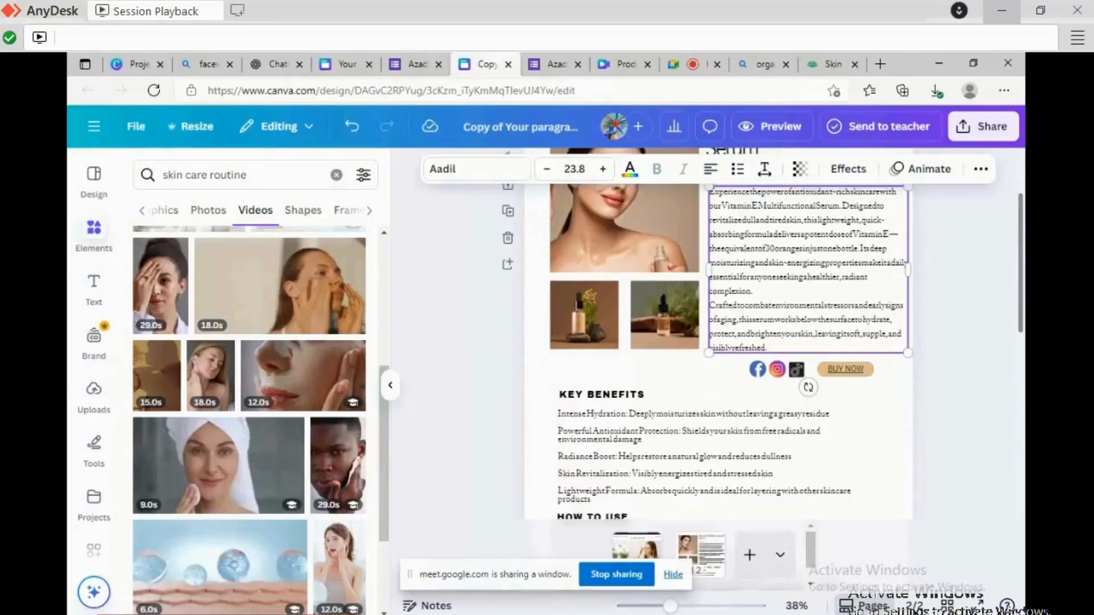
scroll(718, 342, down, 2)
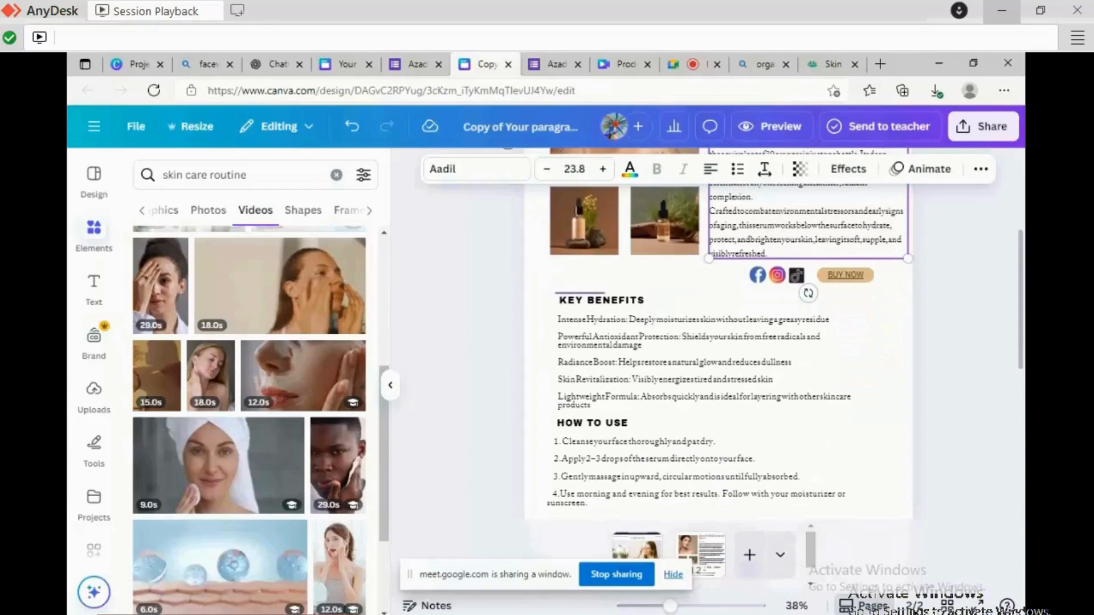
drag(556, 292, 794, 513)
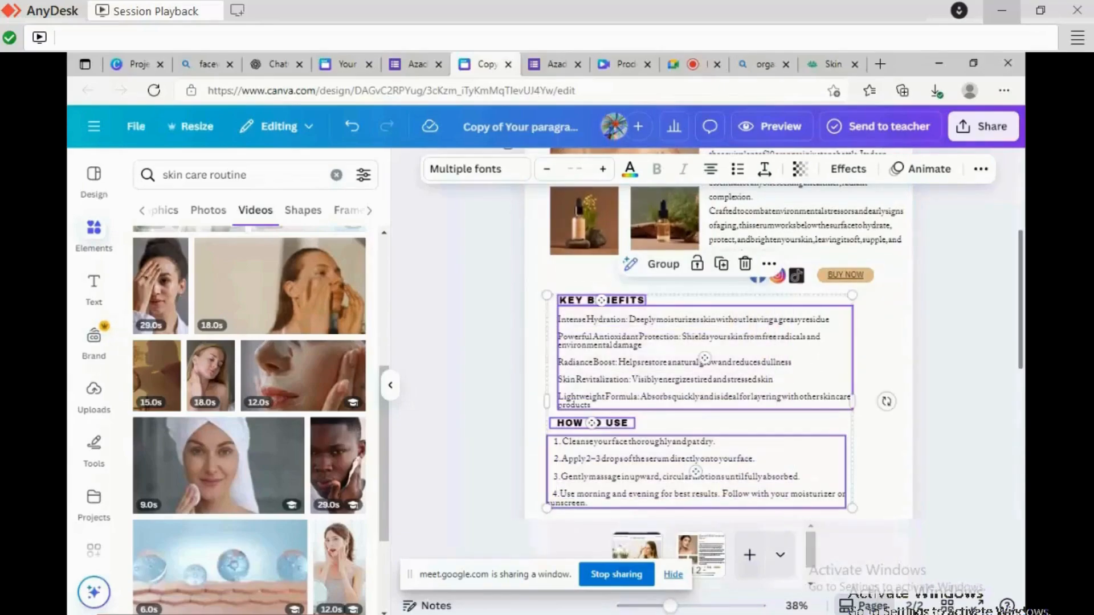
scroll(718, 353, down, 3)
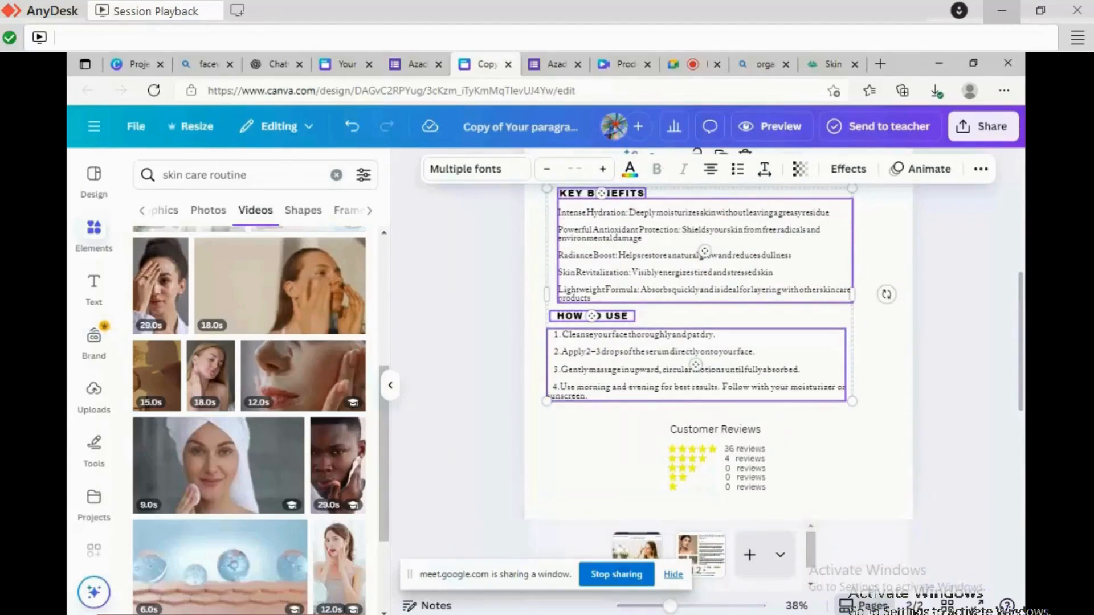
click(347, 64)
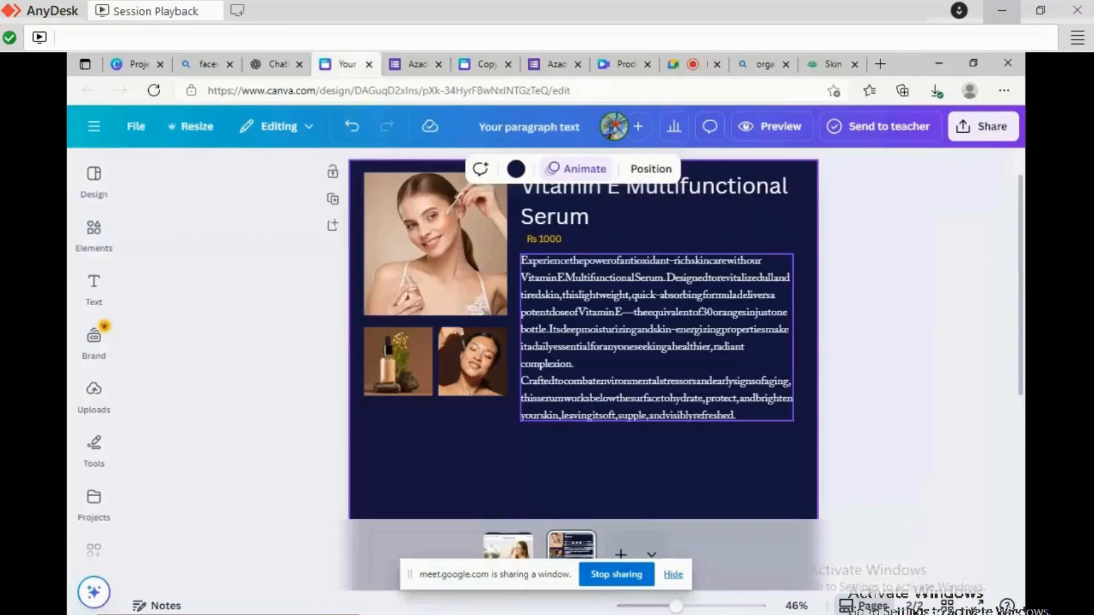
scroll(584, 342, down, 5)
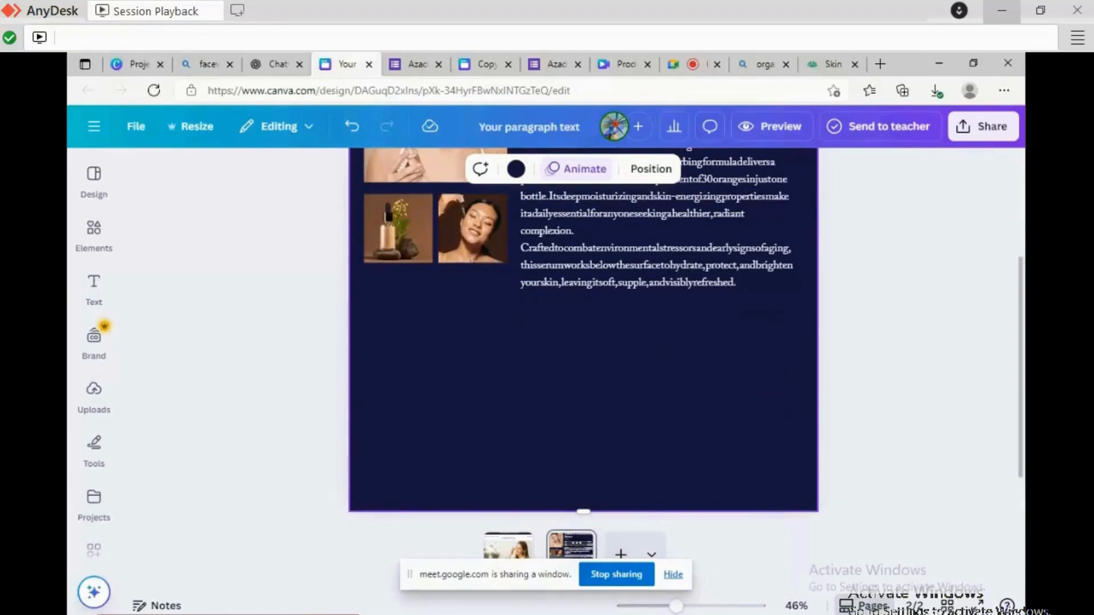
key(ctrl+v)
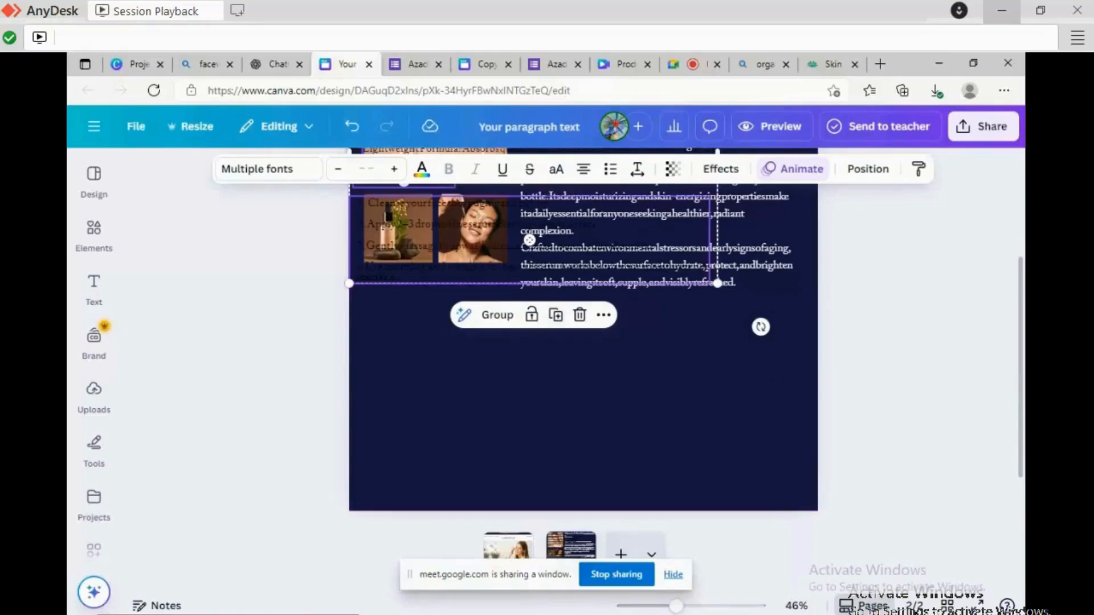
drag(529, 240, 566, 401)
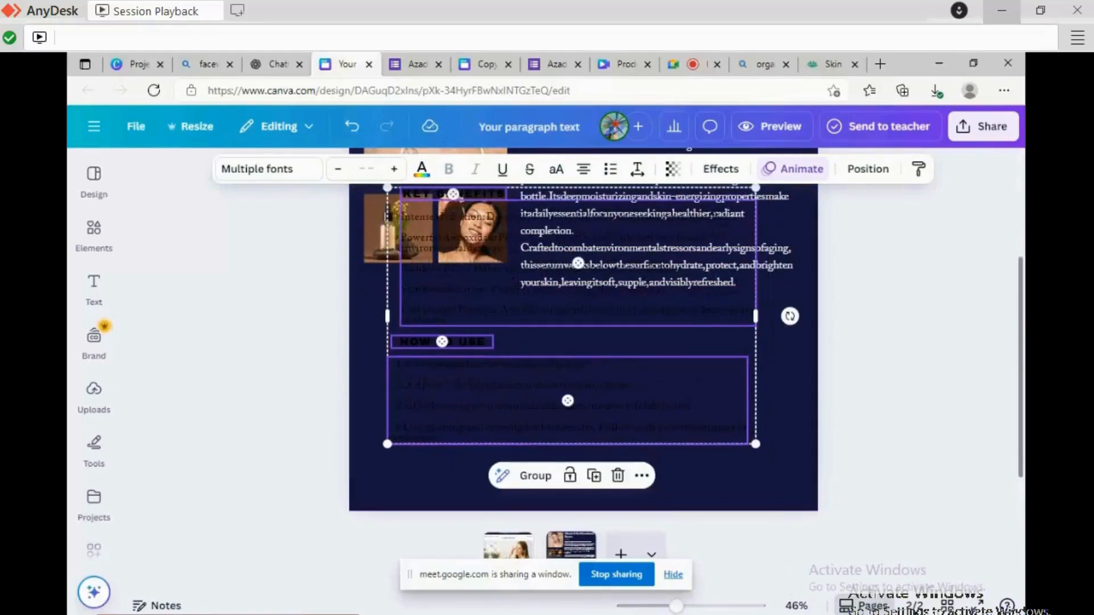
scroll(570, 330, down, 1)
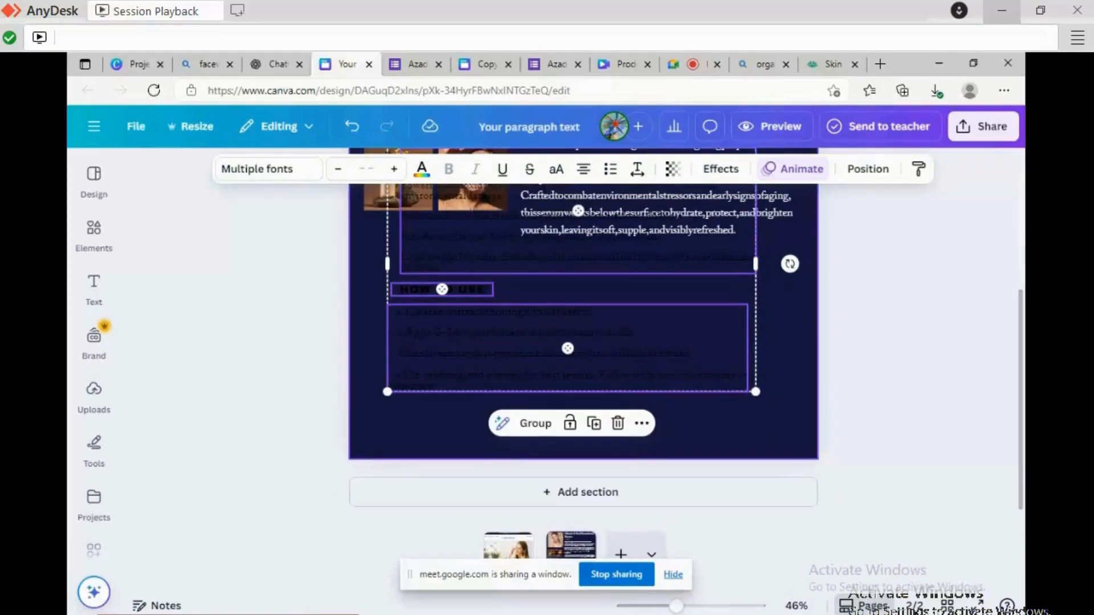
Extend the dark serum page downward for more room and select the "How to Use" instructions text.
key(Escape)
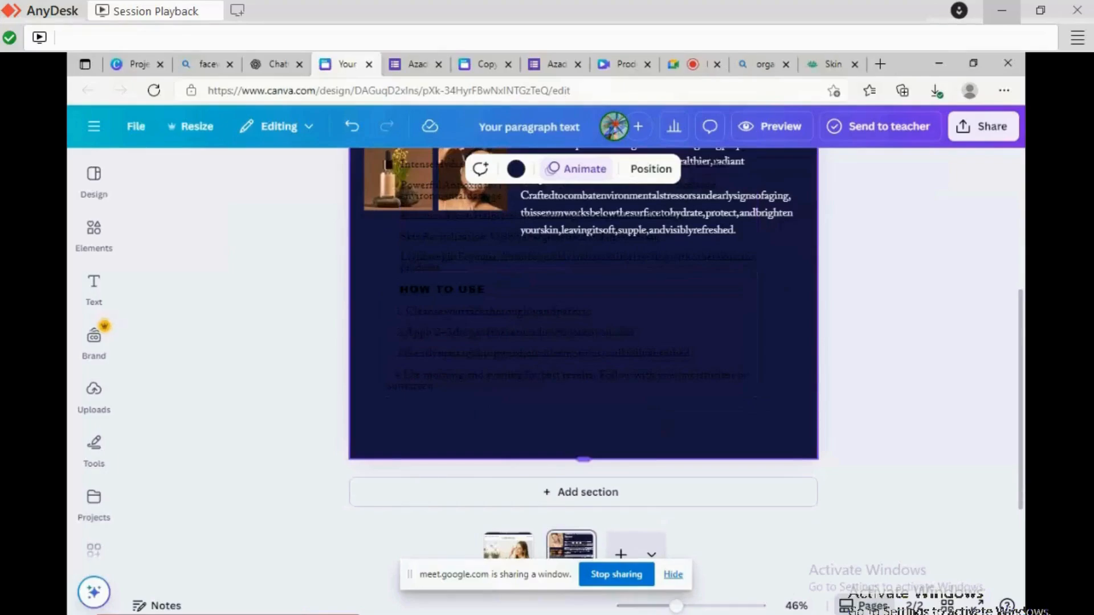
drag(584, 460, 583, 518)
click(567, 347)
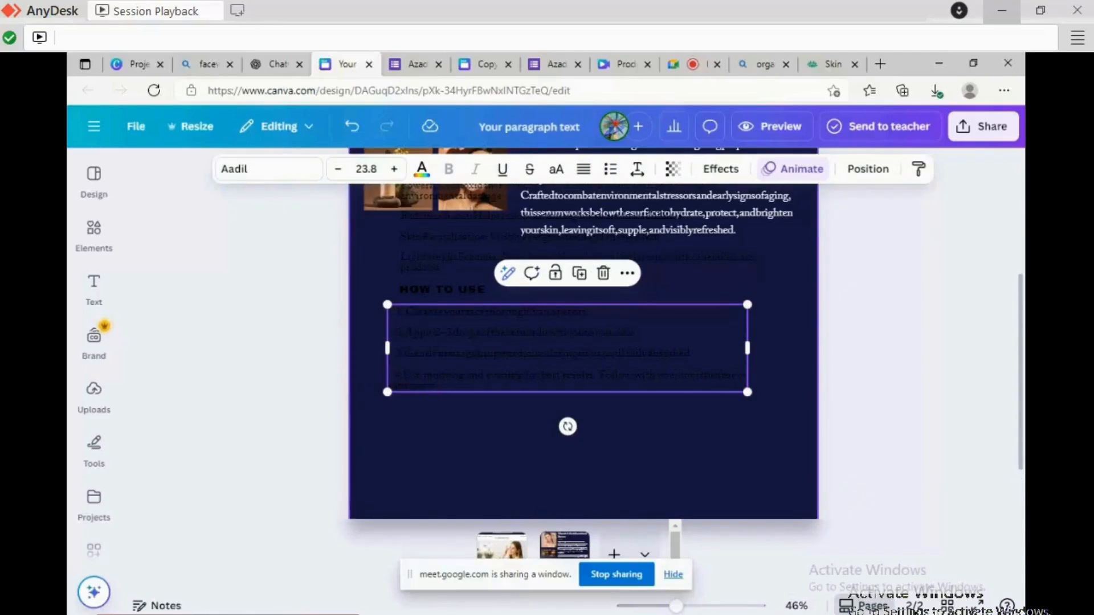
Move the "How to Use" instructions and their heading lower into the empty dark area of the serum page.
drag(567, 348, 566, 422)
click(443, 289)
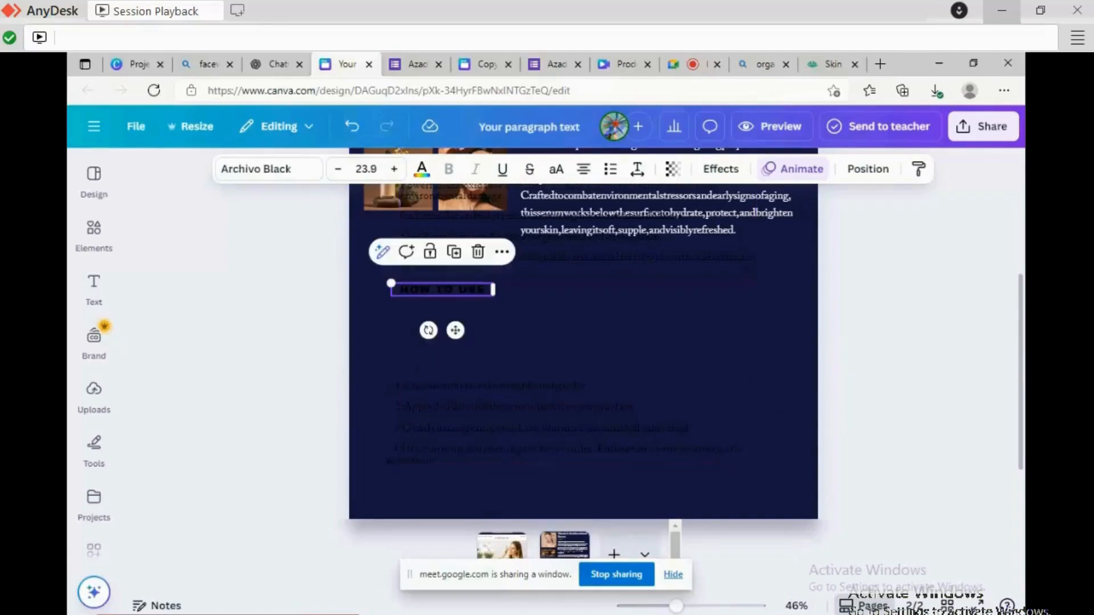
drag(442, 289, 448, 364)
key(Escape)
Move the Key Benefits text down from the photos to just below the serum description.
scroll(578, 320, up, 2)
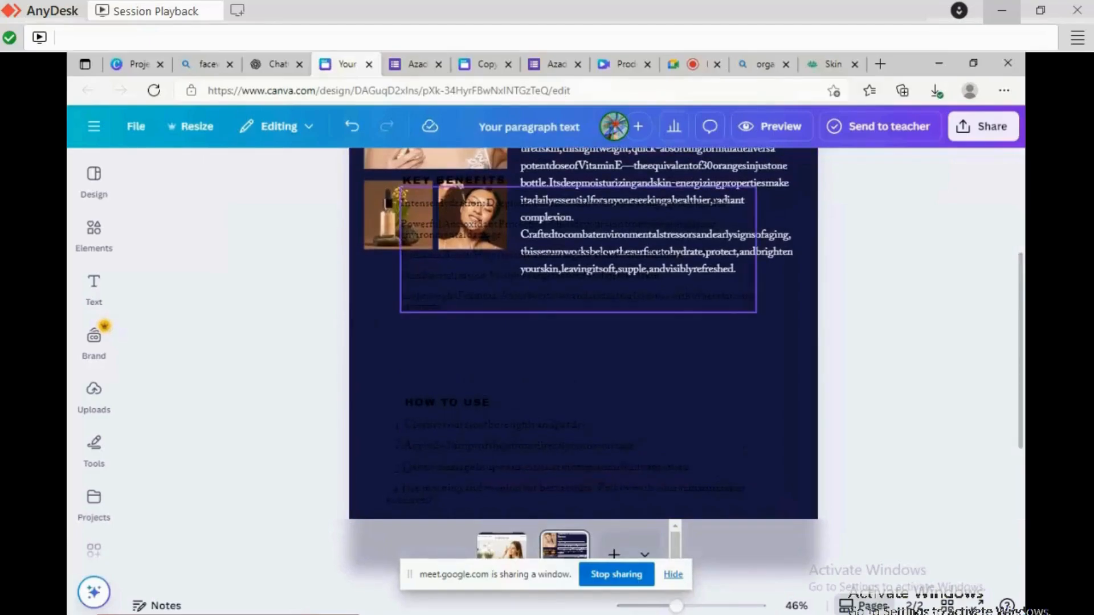
click(579, 285)
drag(578, 285, 579, 375)
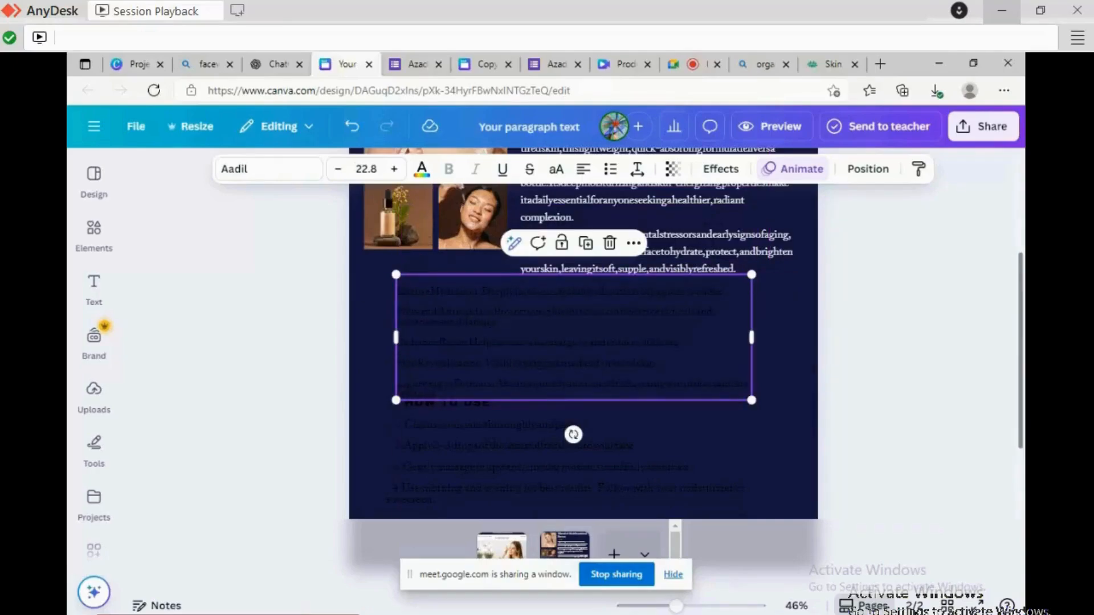
Extend the serum page downward to make room beneath the "How to Use" instructions.
scroll(578, 375, down, 2)
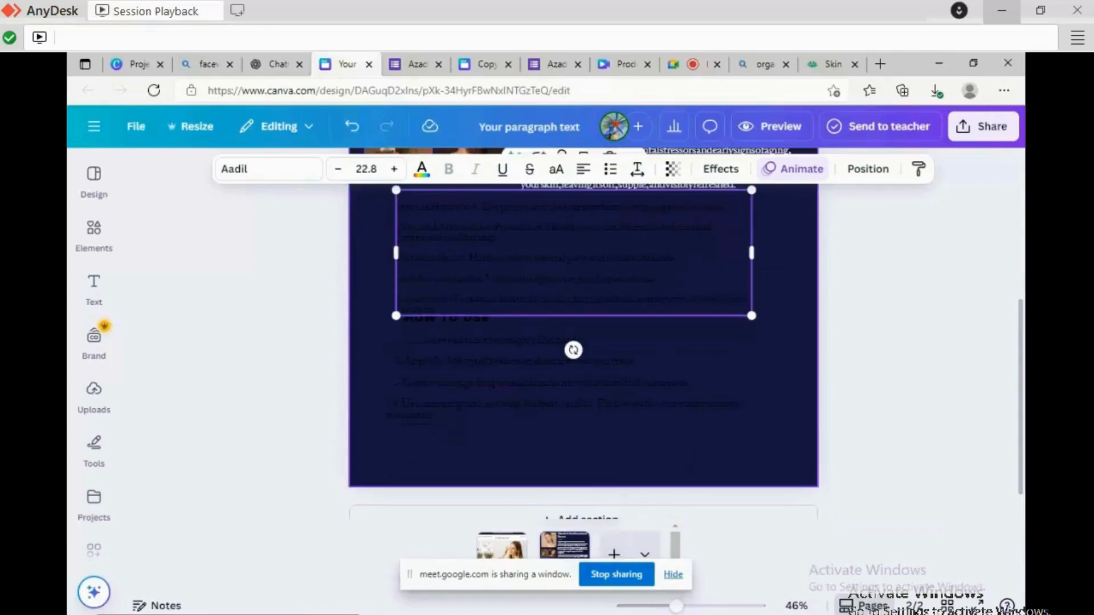
click(587, 450)
drag(583, 487, 583, 518)
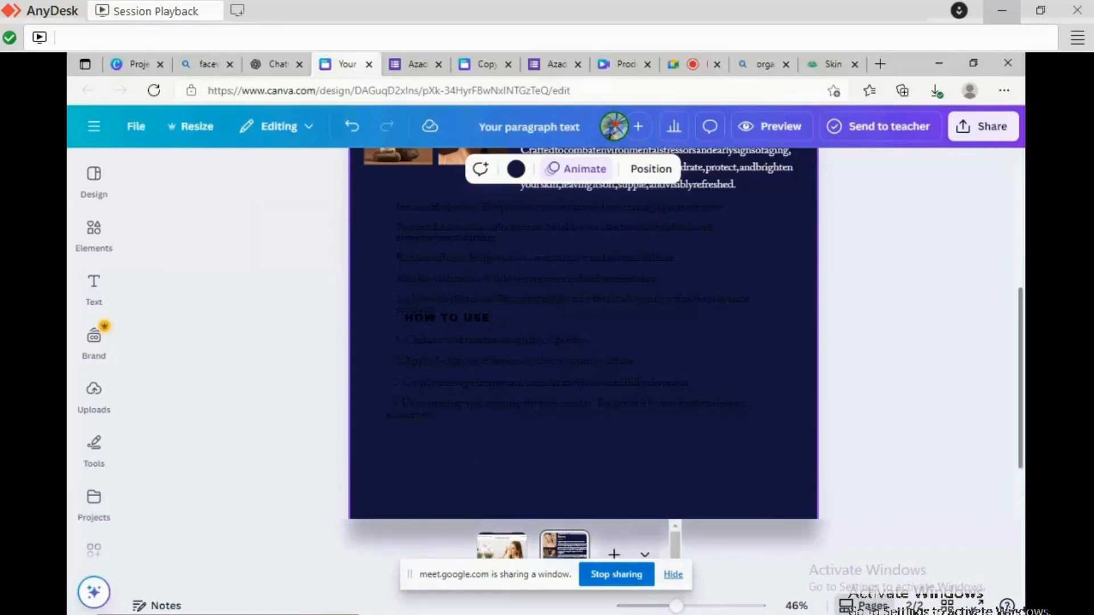
Move the "How to Use" instructions and heading further down, clear of the Key Benefits text.
scroll(583, 365, up, 1)
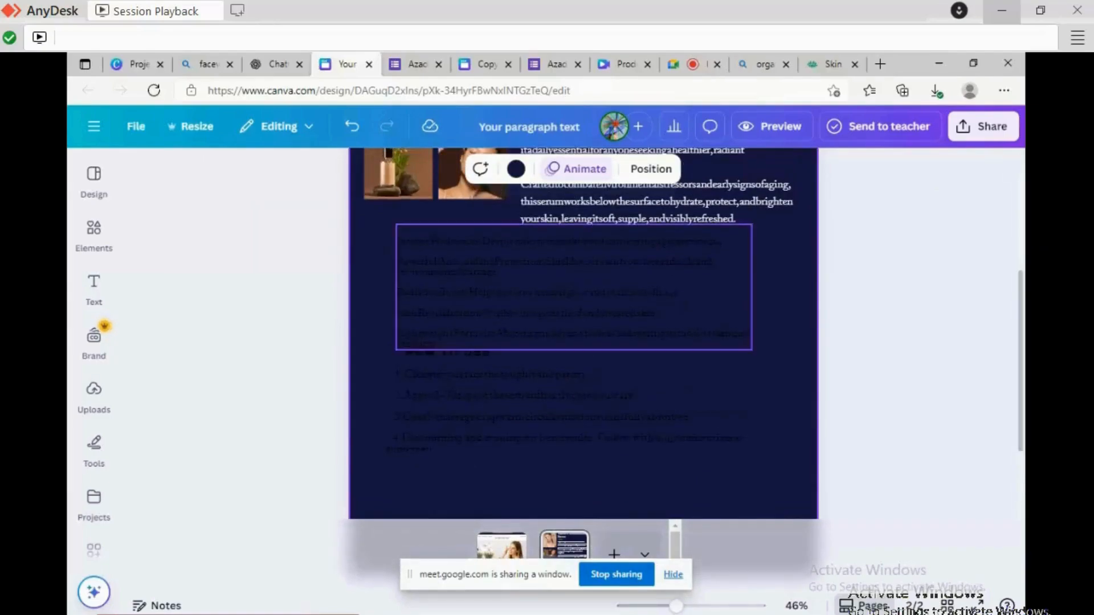
click(566, 411)
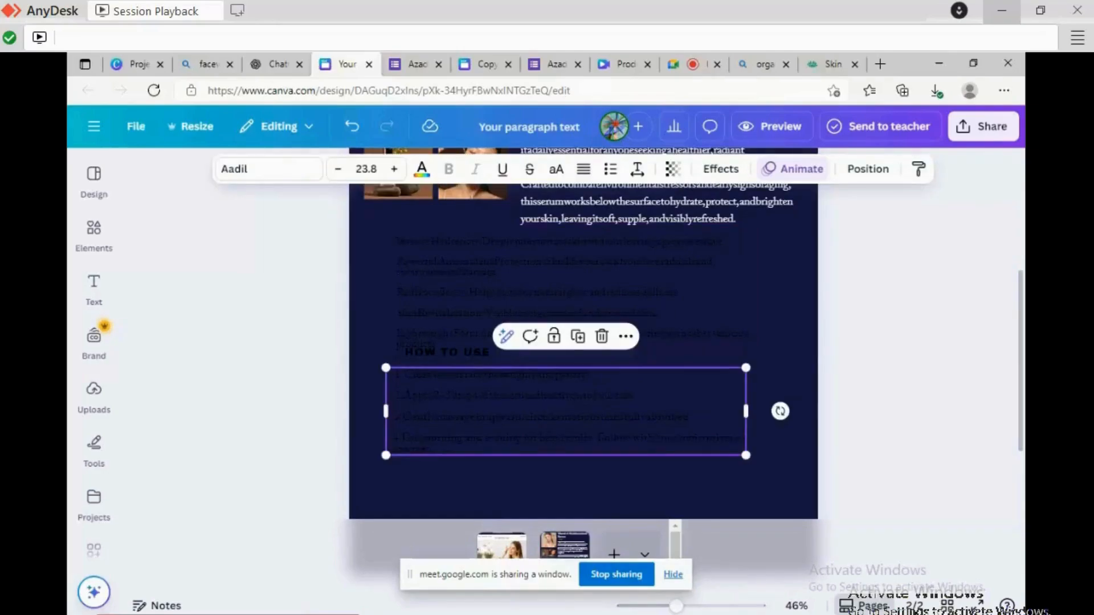
drag(566, 412, 565, 461)
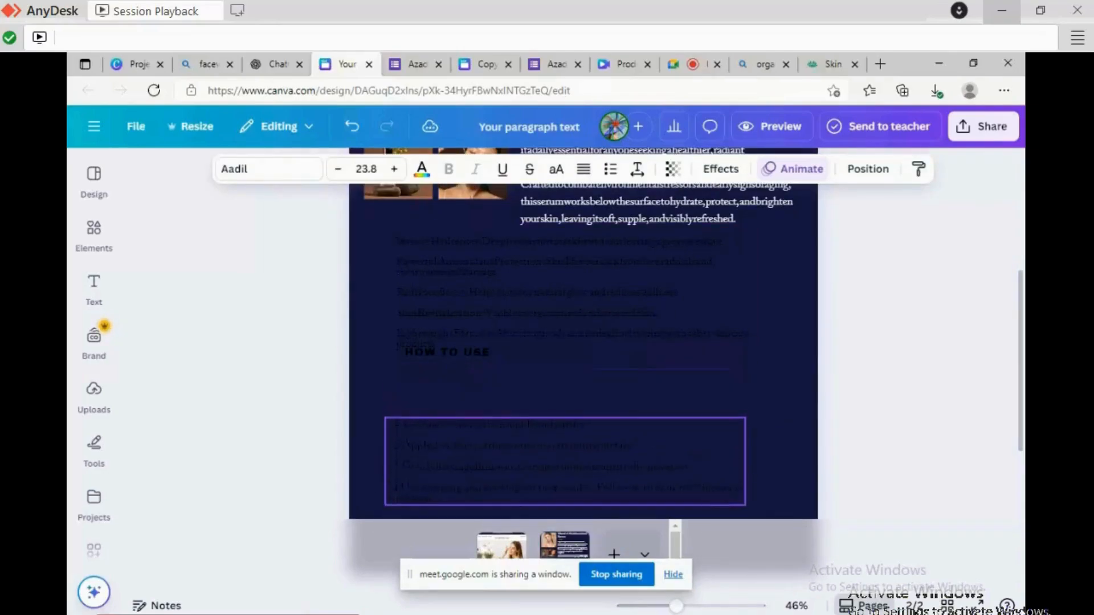
click(448, 351)
drag(448, 351, 438, 389)
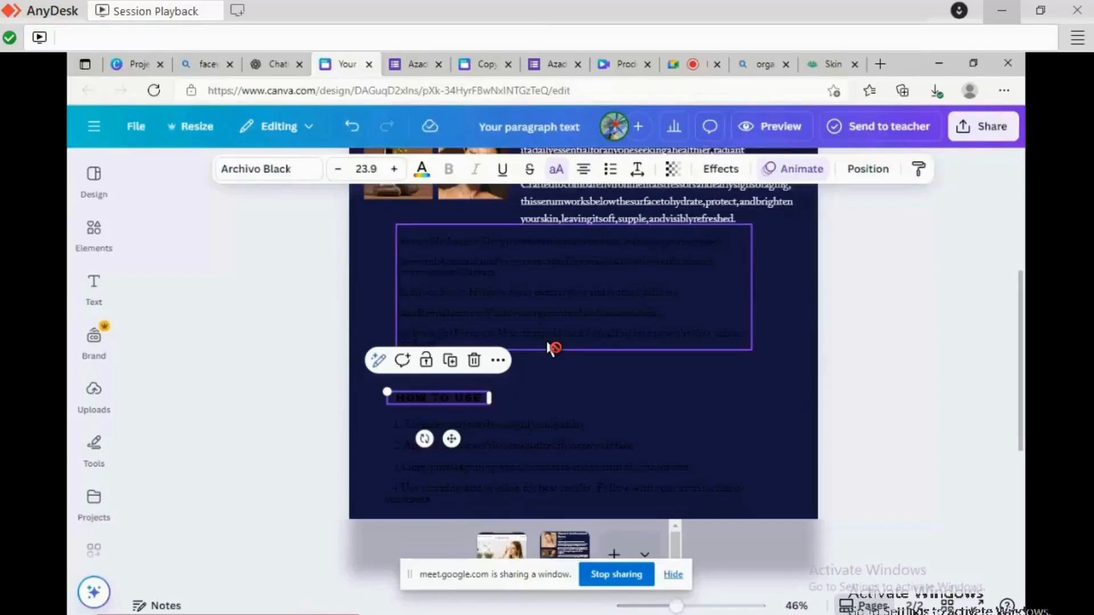
Shift the Key Benefits text down to just above "How to Use" and place the "Key Benefits" heading directly above its text.
click(550, 347)
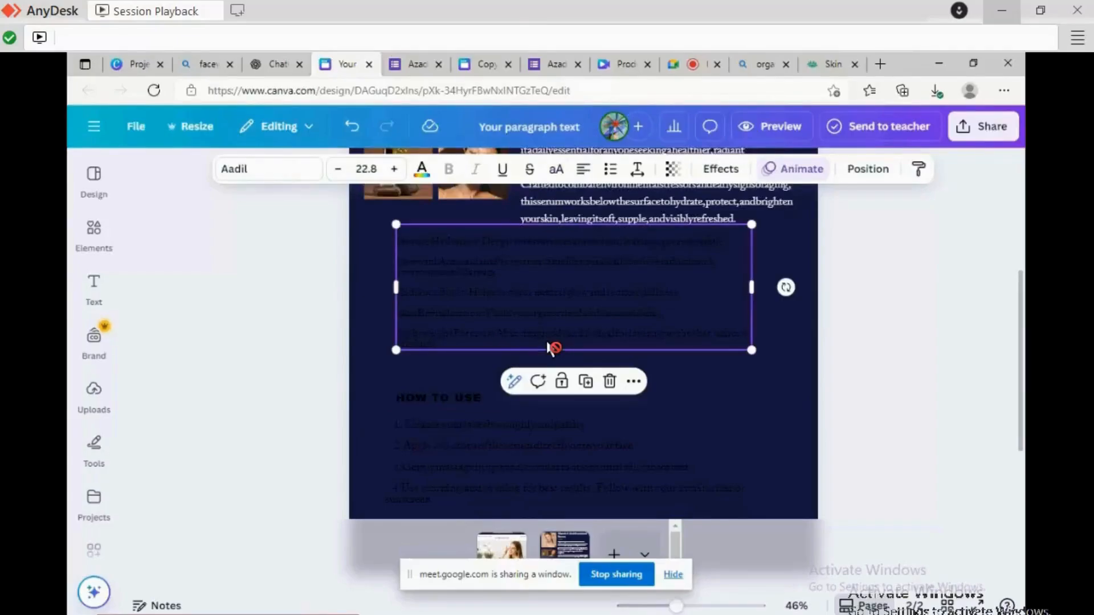
drag(574, 287, 574, 321)
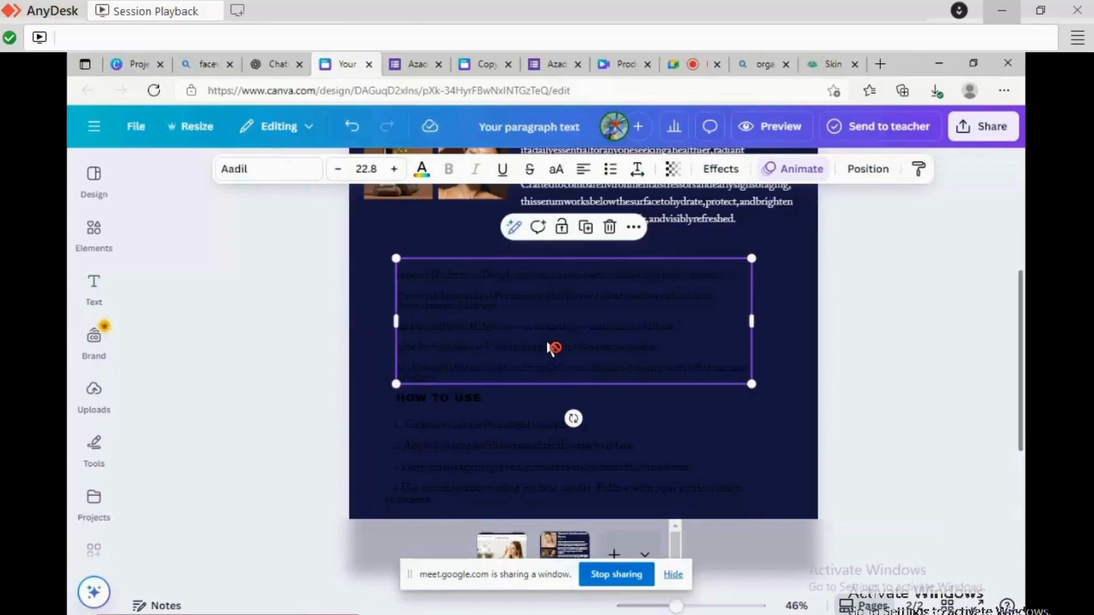
scroll(550, 348, up, 3)
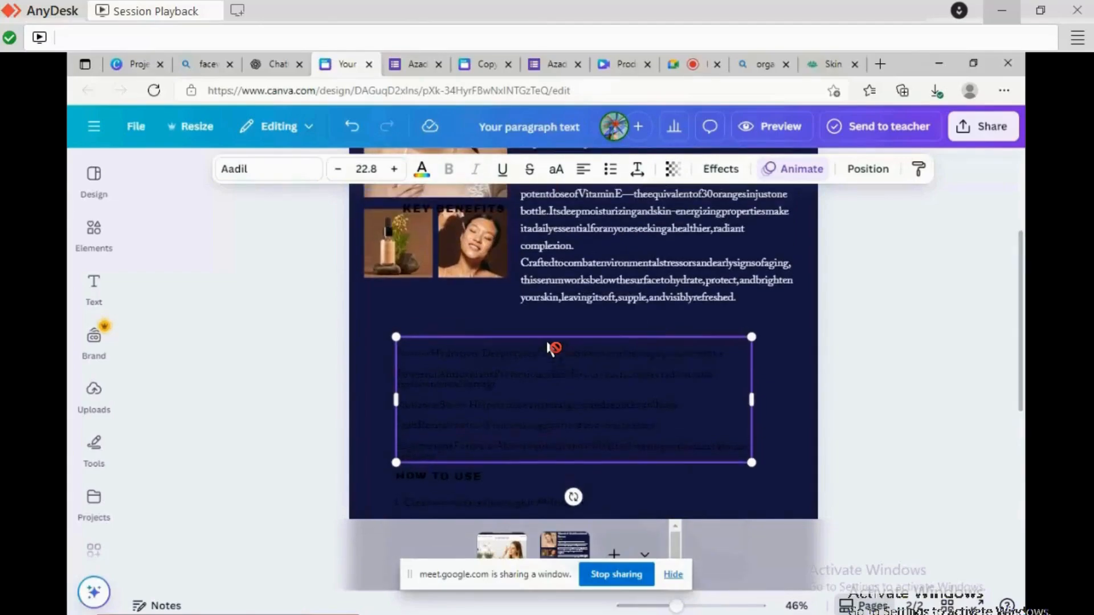
click(459, 209)
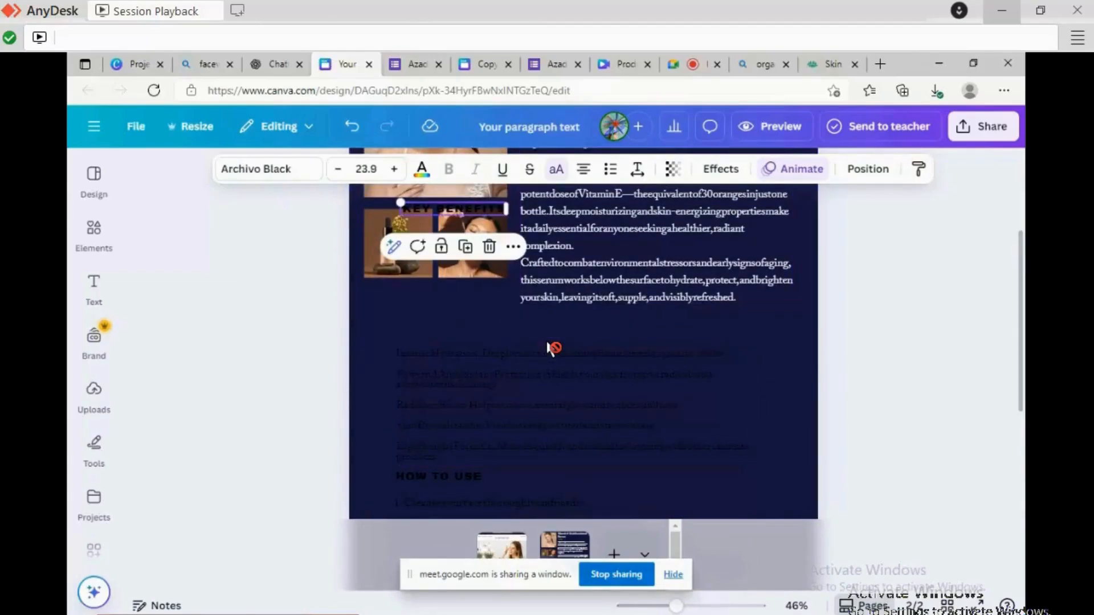
drag(455, 209, 450, 337)
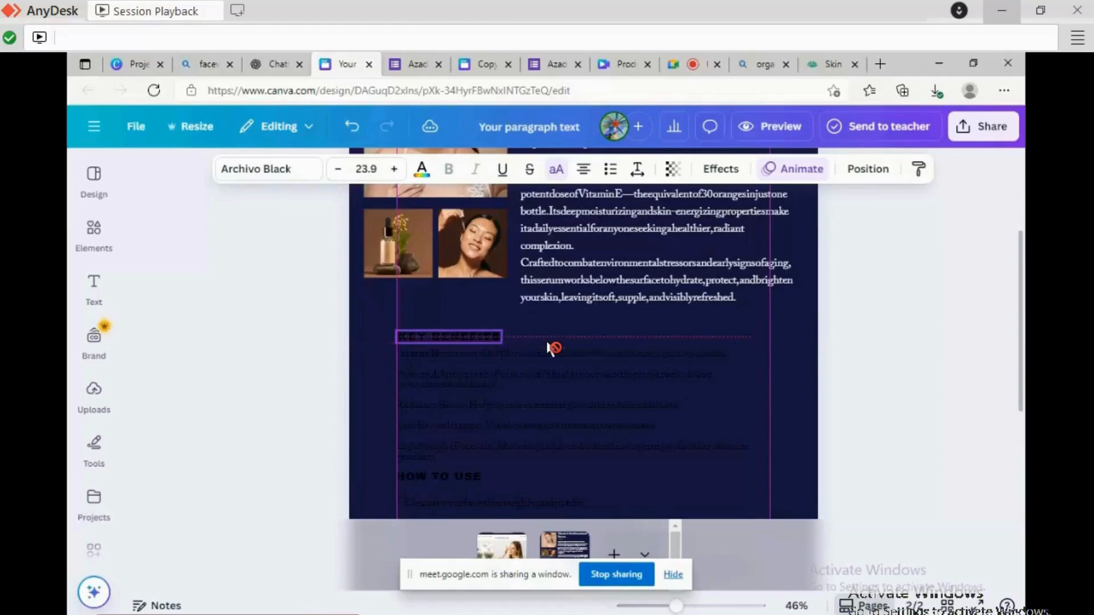
Select the "Key Benefits" and "How to Use" headings and texts together and colour them white (#ffffff).
click(554, 322)
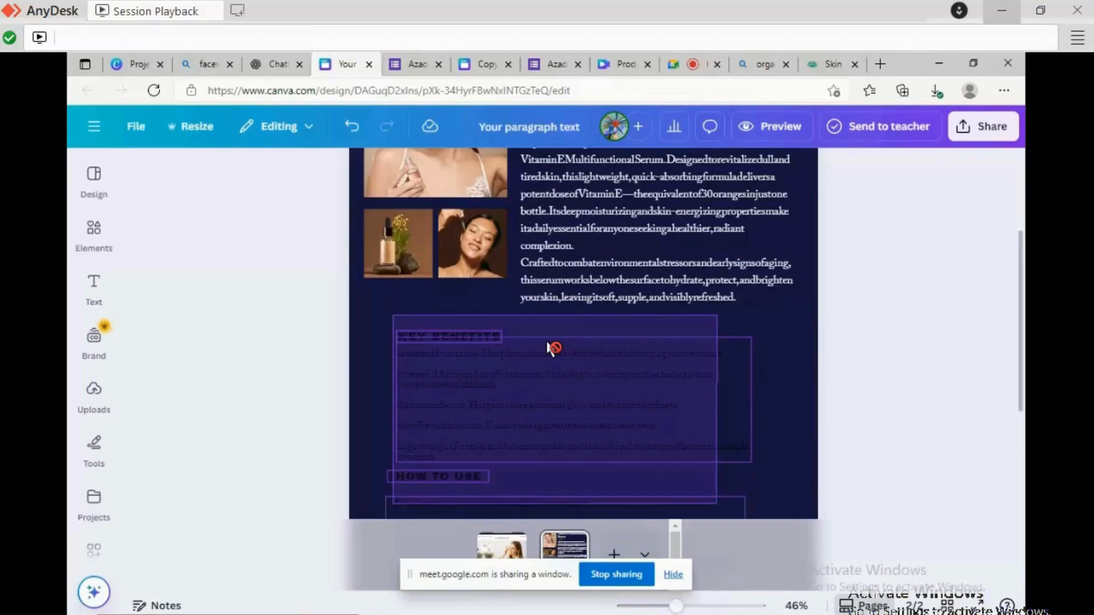
click(552, 348)
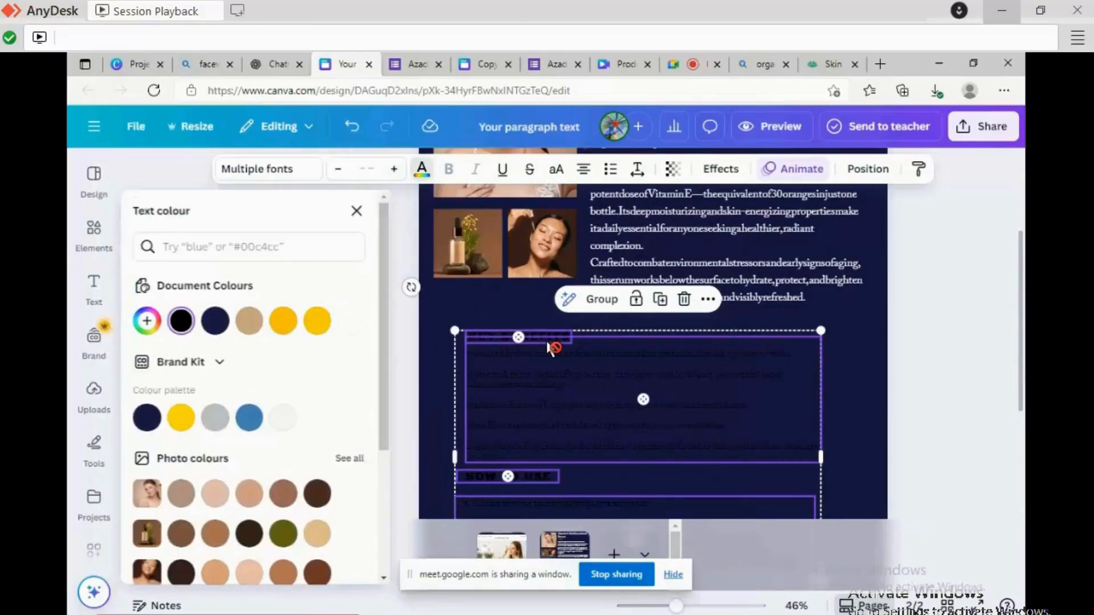
click(351, 321)
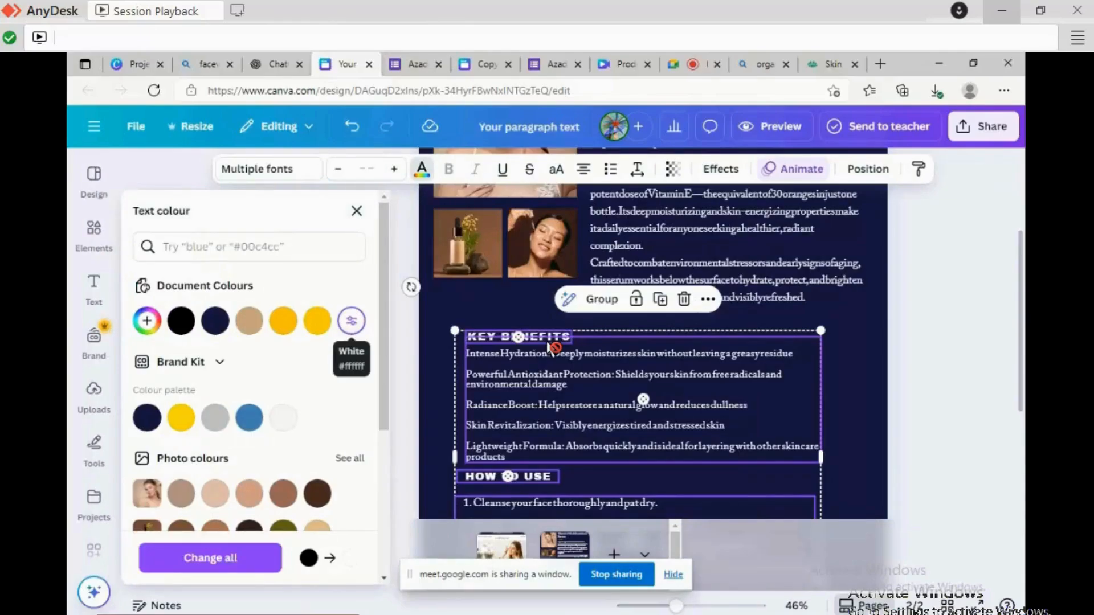
click(855, 342)
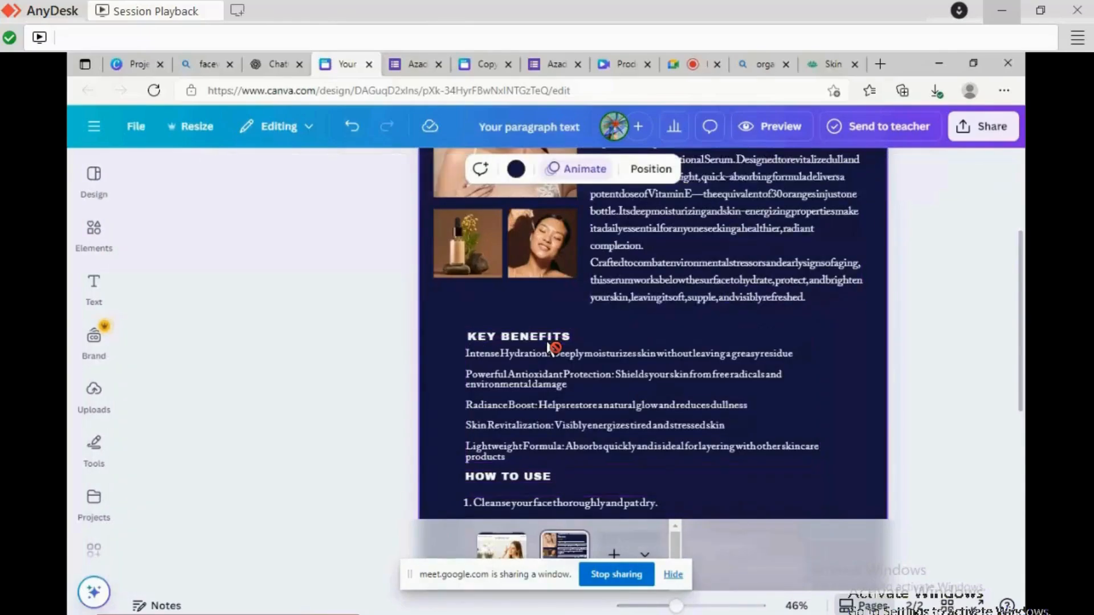
Lengthen the serum page again to leave empty dark space under the white "How to Use" instructions.
scroll(552, 347, down, 3)
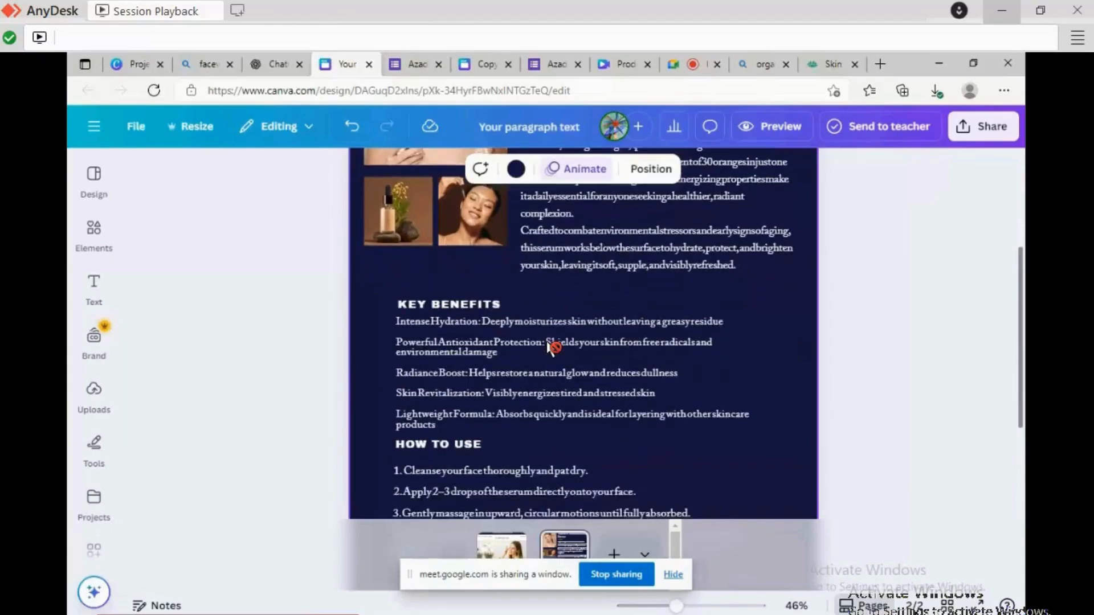
scroll(552, 346, down, 2)
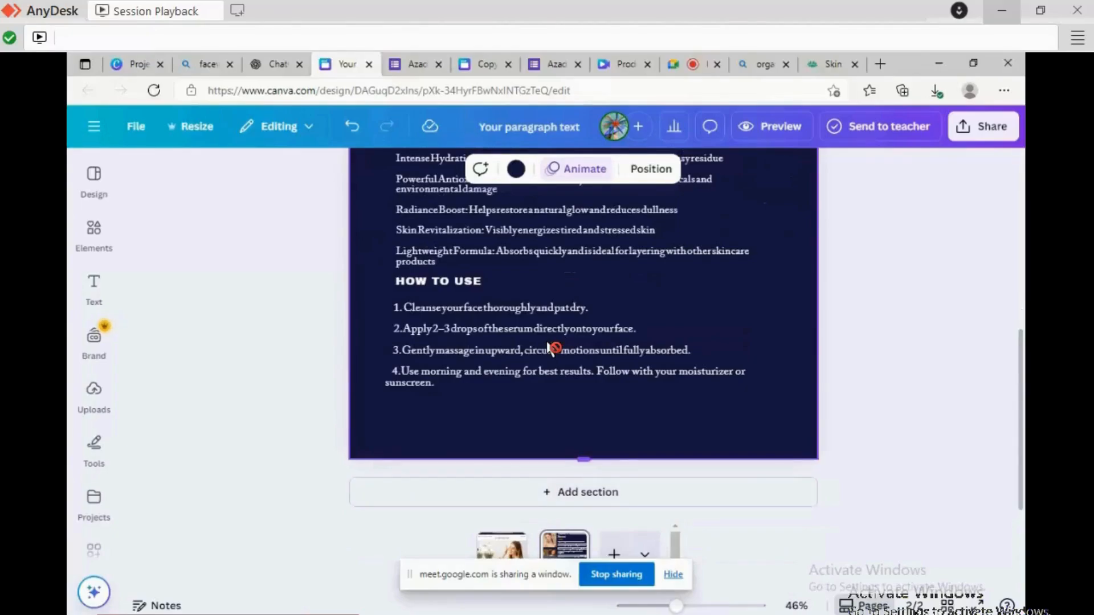
drag(583, 459, 583, 541)
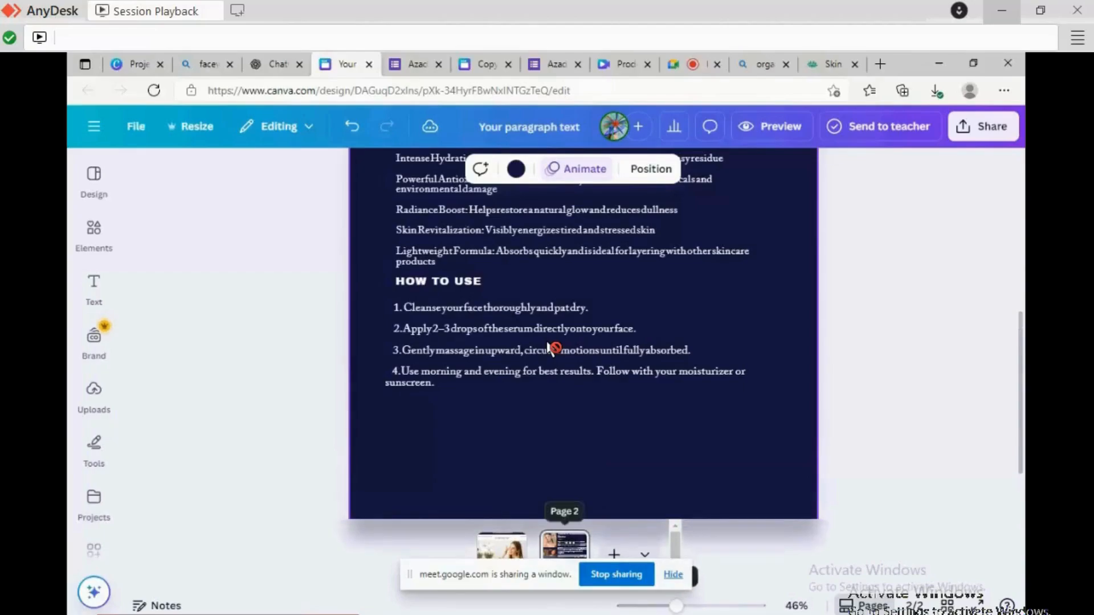
scroll(551, 347, down, 3)
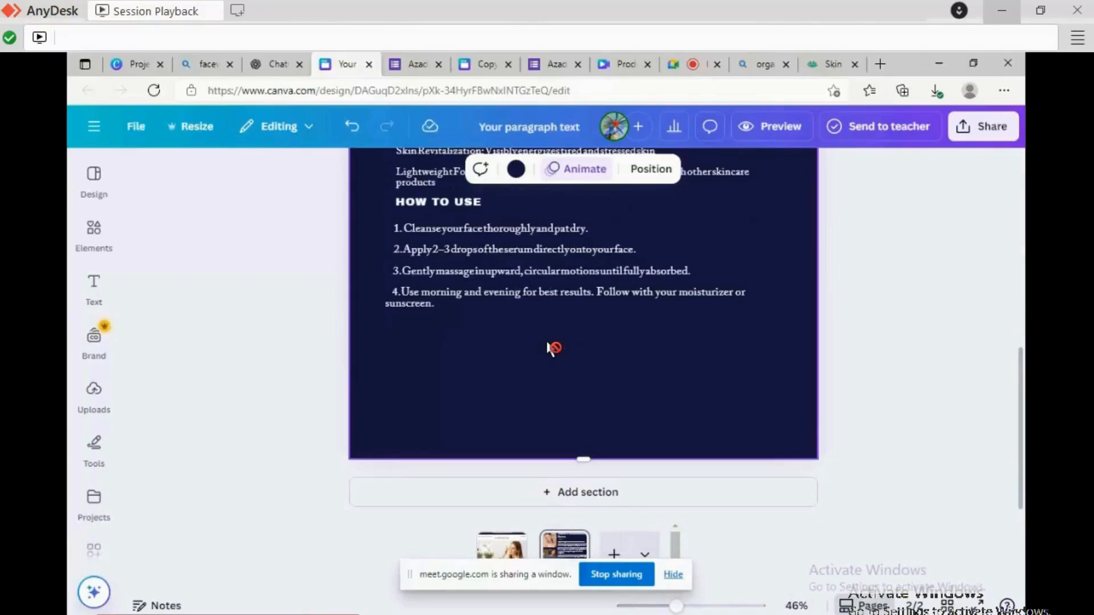
Switch to the organiclabpk.com site and examine the quick views of the Glass Skin Refining Serum and Pro Peptide Serum.
key(ctrl+9)
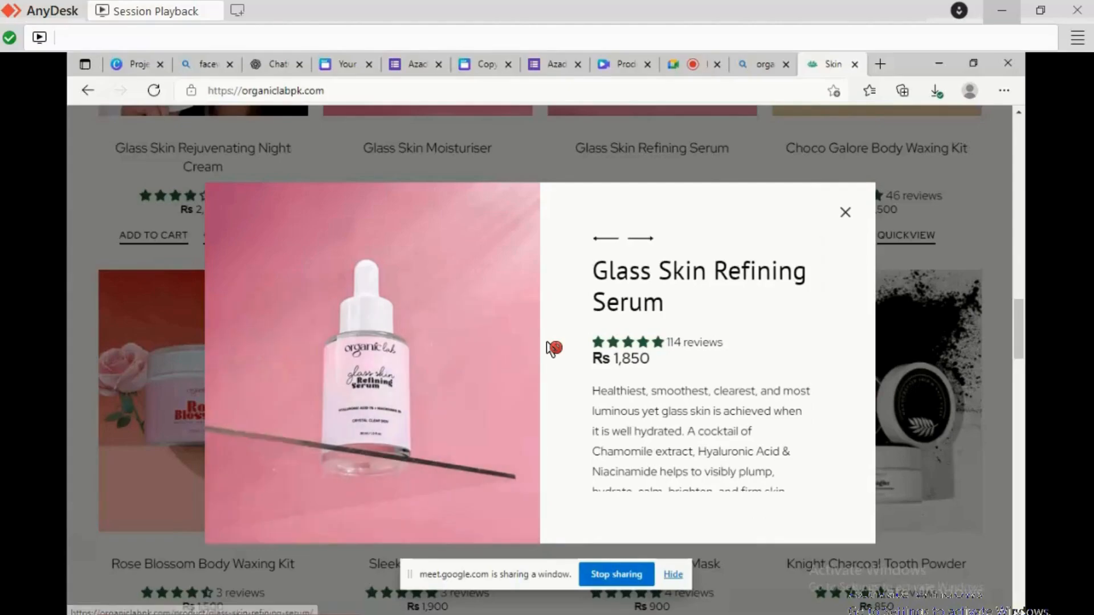
scroll(551, 348, down, 1)
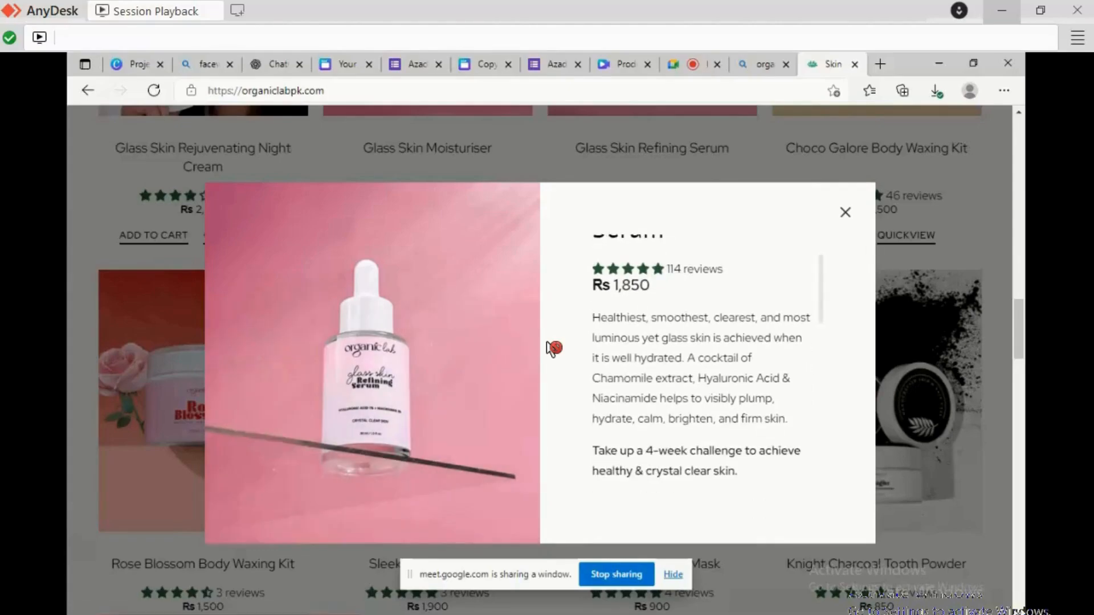
scroll(552, 348, down, 5)
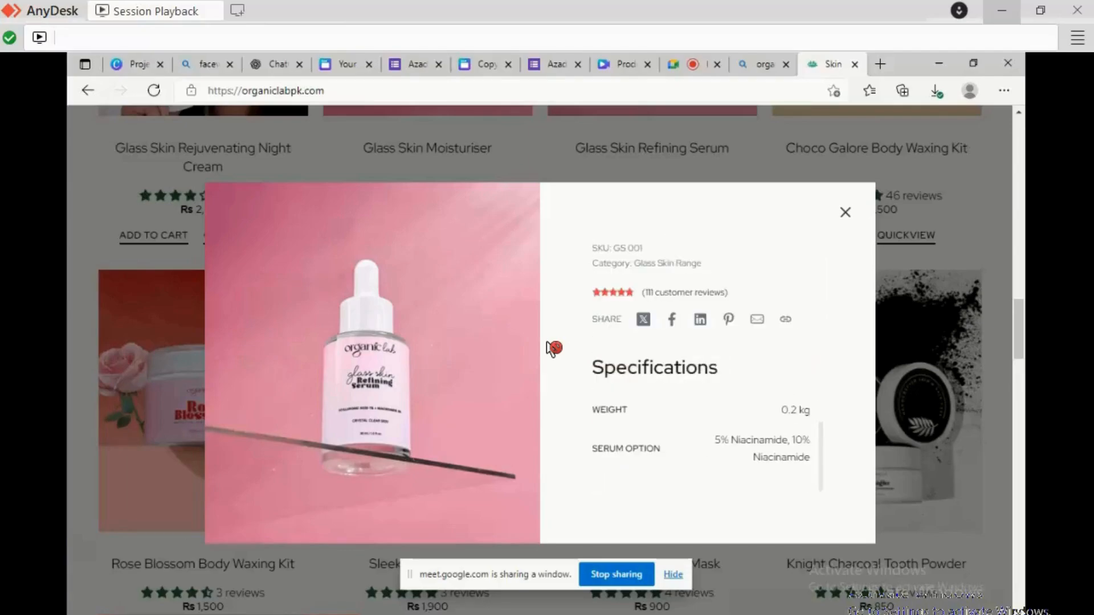
key(Escape)
scroll(552, 348, up, 4)
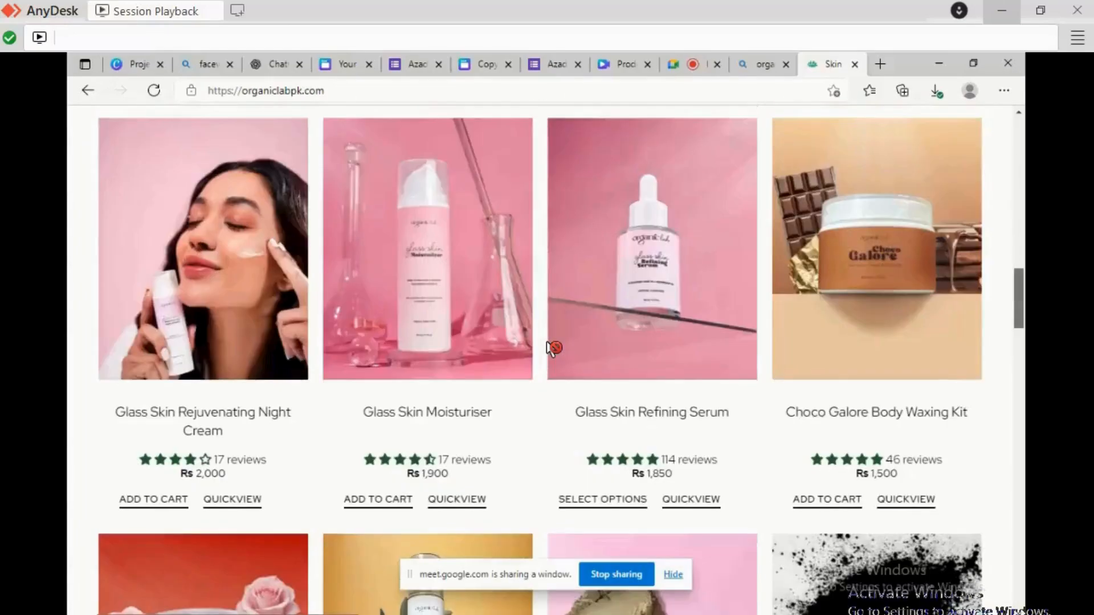
scroll(552, 348, up, 6)
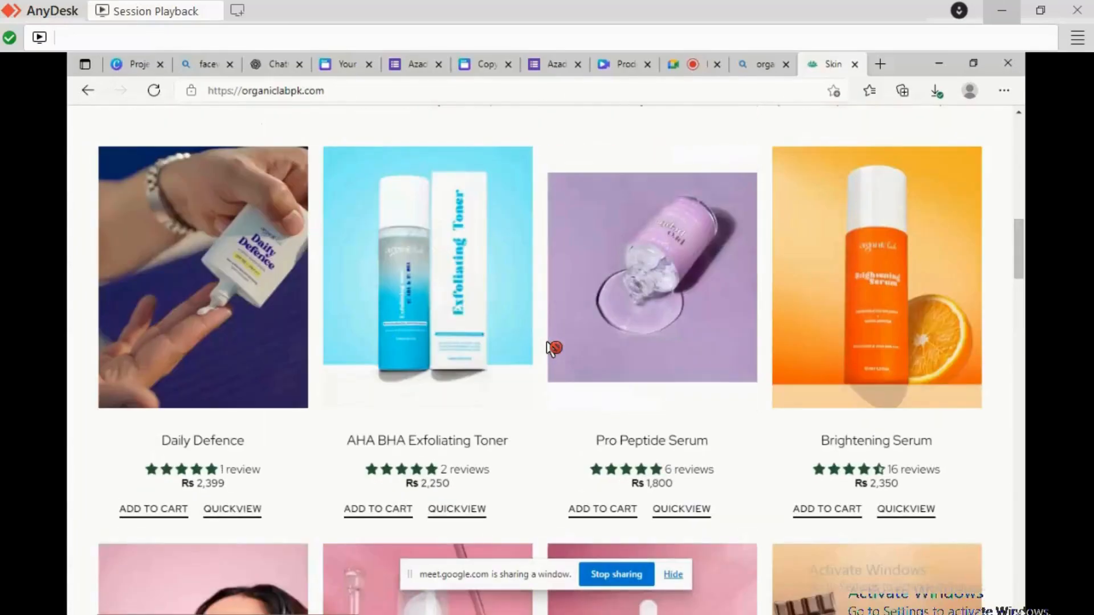
click(551, 348)
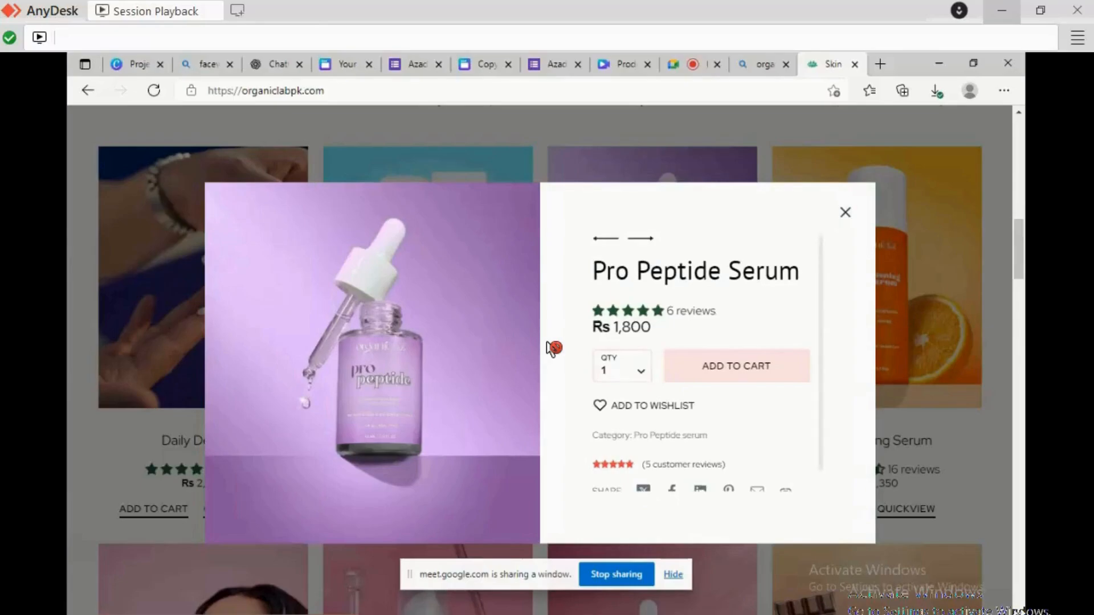
scroll(552, 349, down, 1)
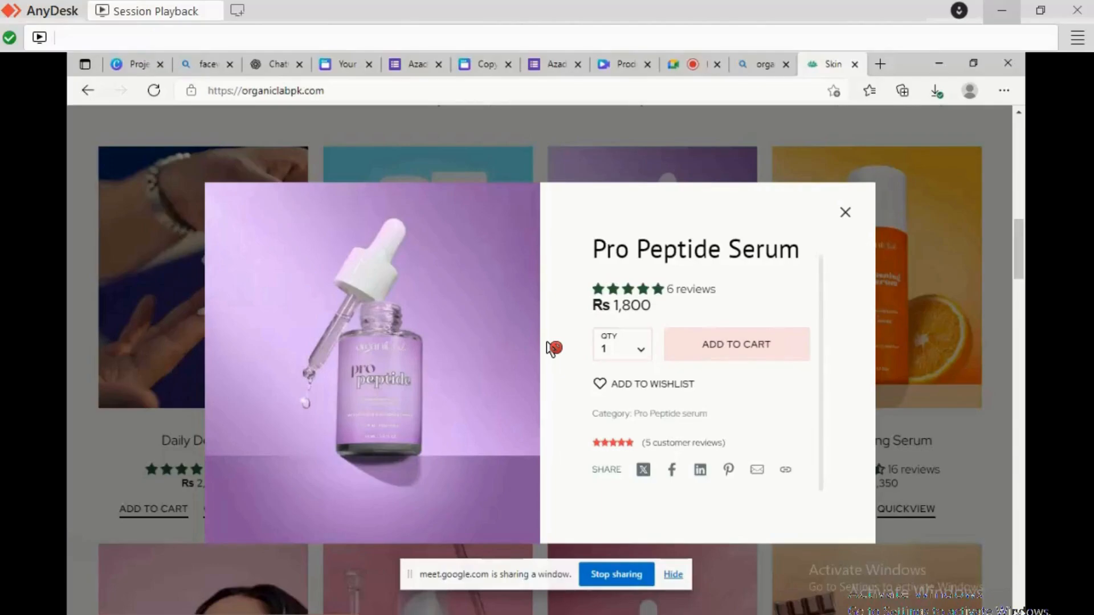
key(Escape)
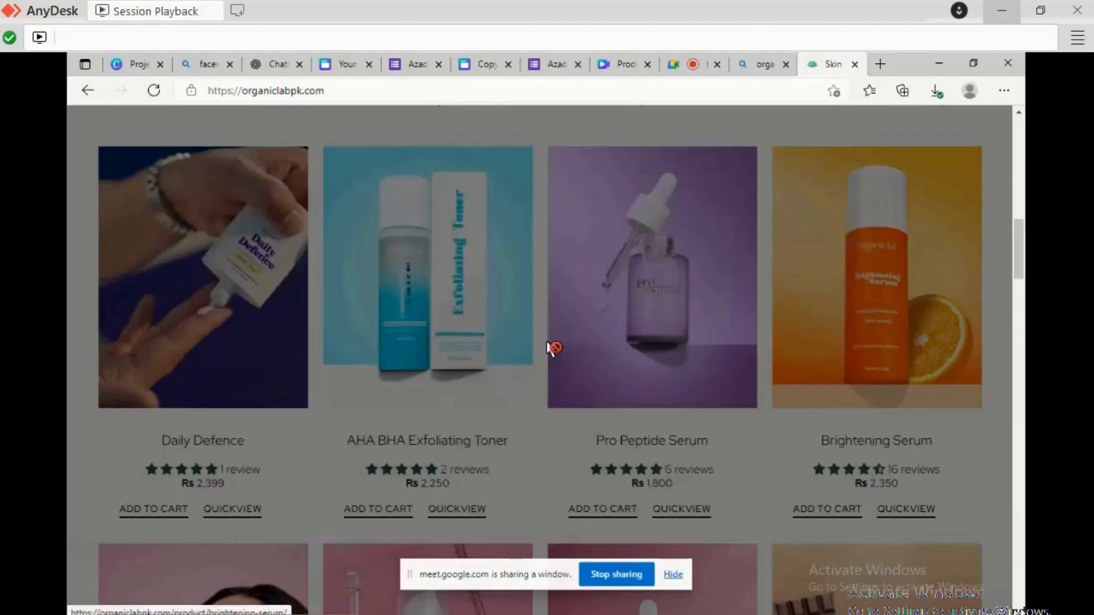
Examine the Organic Lab home page's lower sections and the footer's contact details, social icons and link columns.
scroll(552, 349, down, 10)
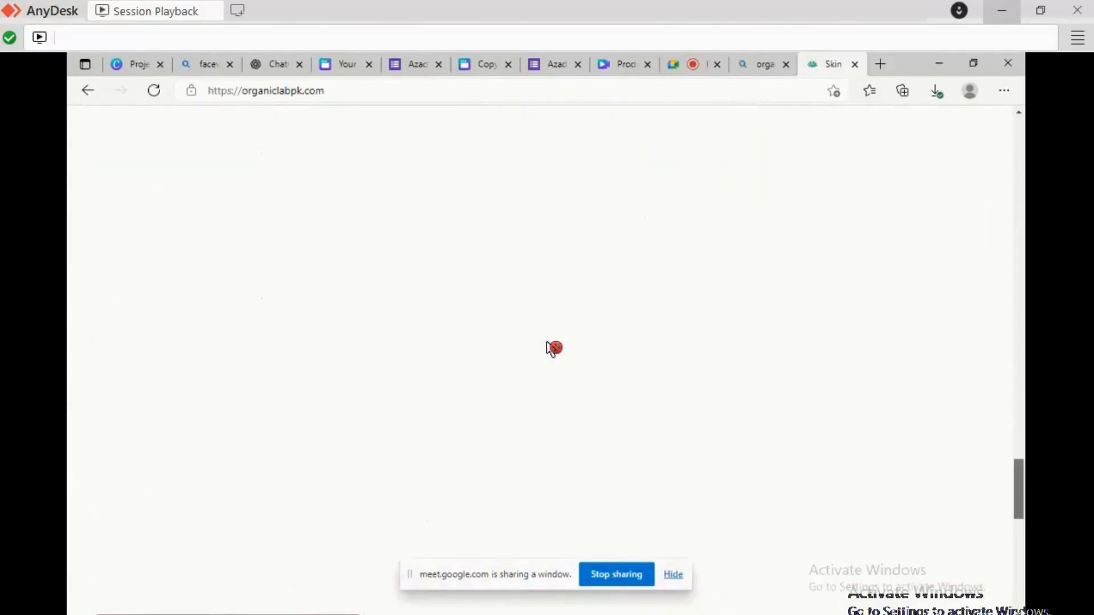
scroll(553, 349, down, 4)
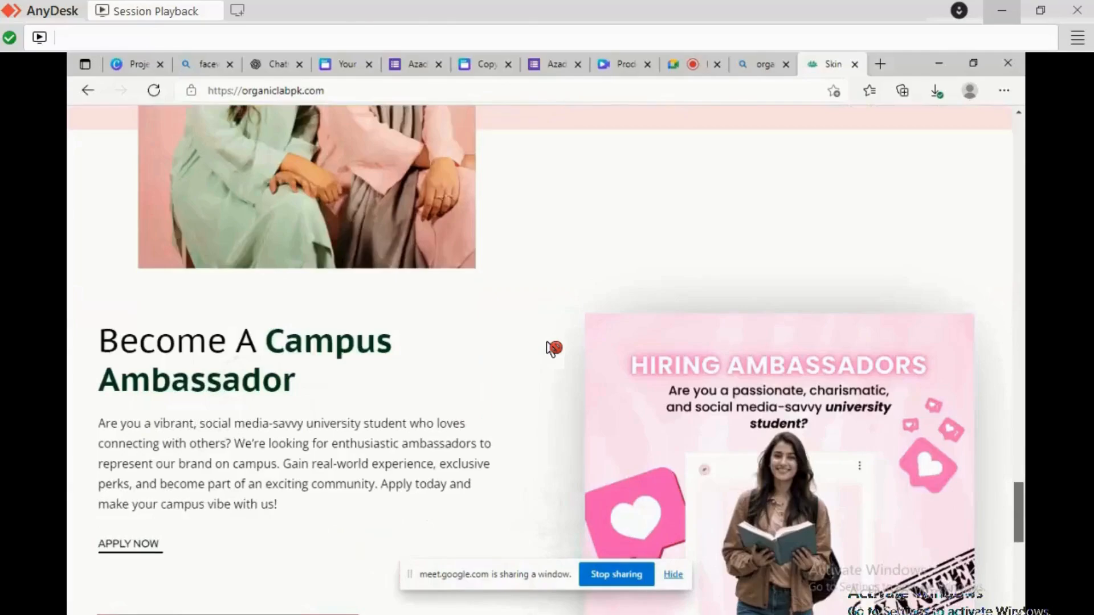
scroll(552, 348, down, 7)
scroll(552, 349, up, 3)
scroll(552, 348, down, 3)
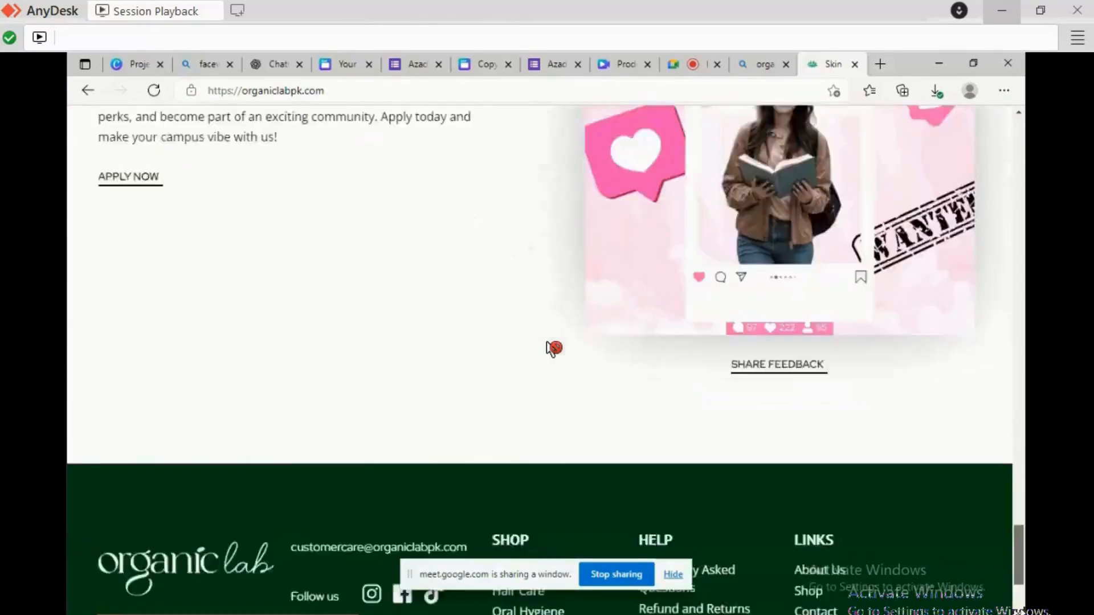
scroll(553, 349, down, 3)
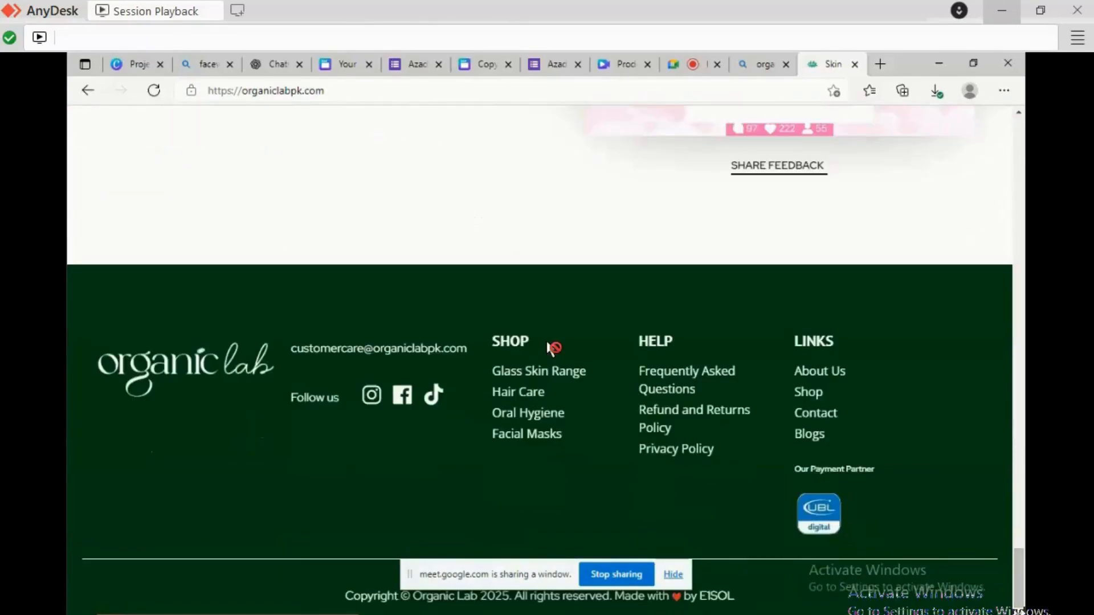
scroll(552, 348, up, 2)
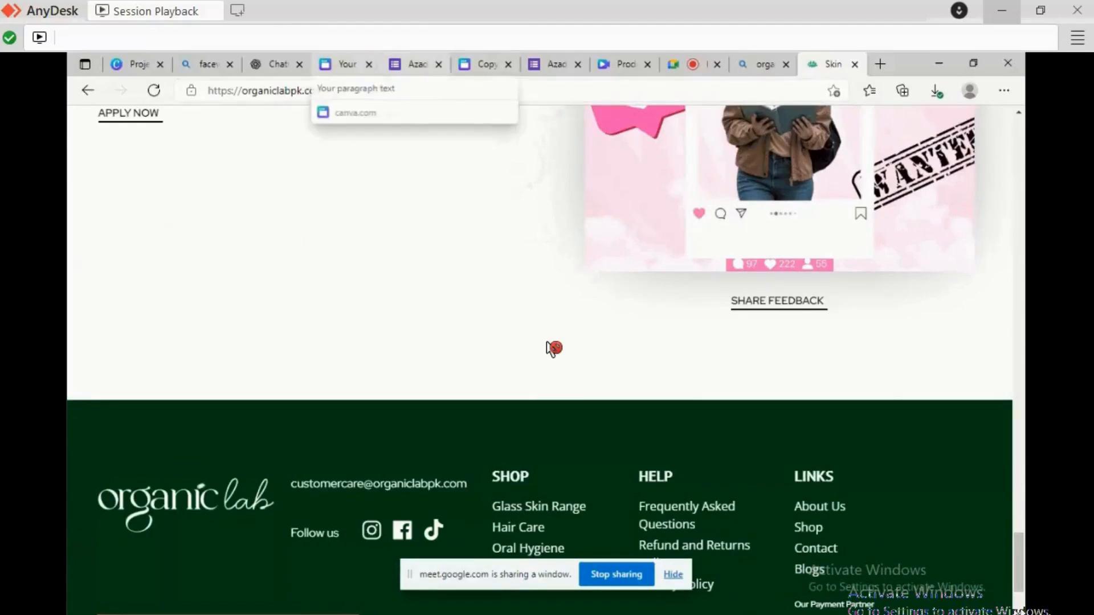
Switch back to the Canva design, search the elements for "5 stars" and place a golden five-star row below the "How to Use" instructions.
click(347, 65)
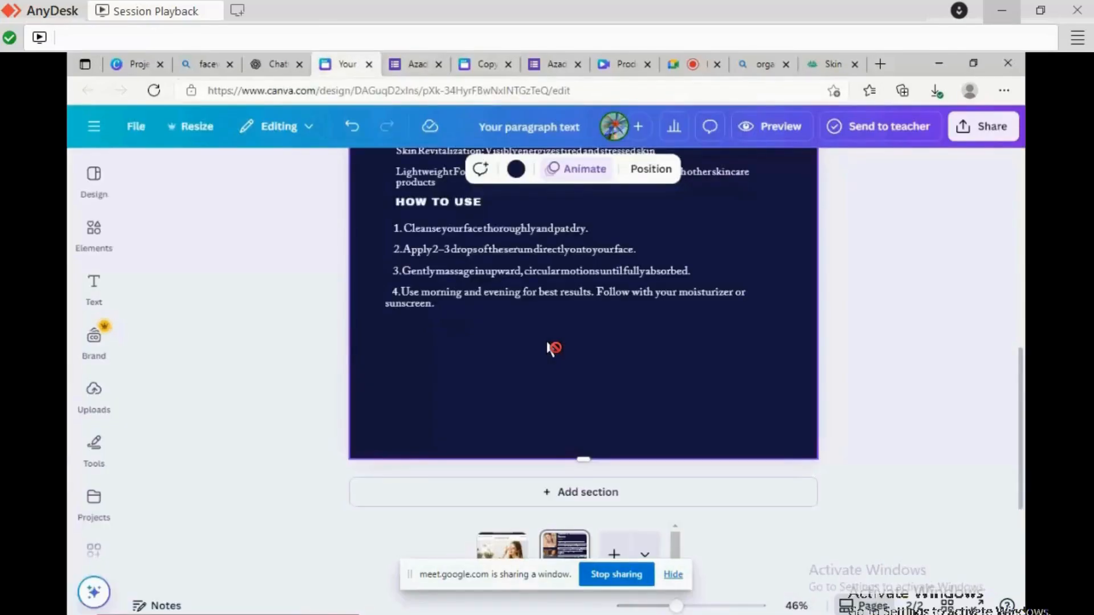
click(94, 236)
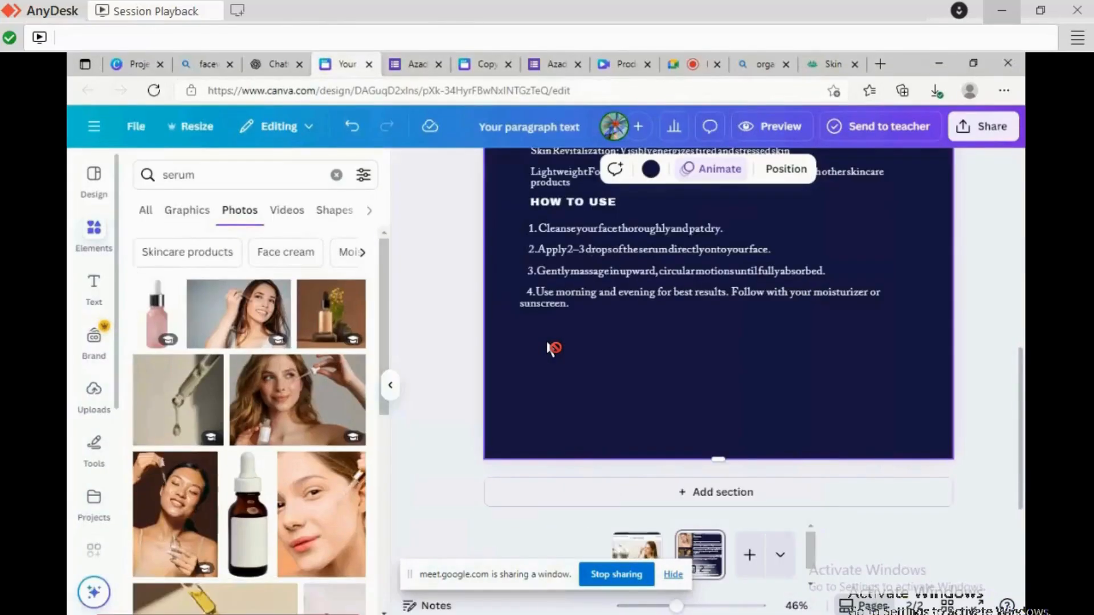
click(336, 175)
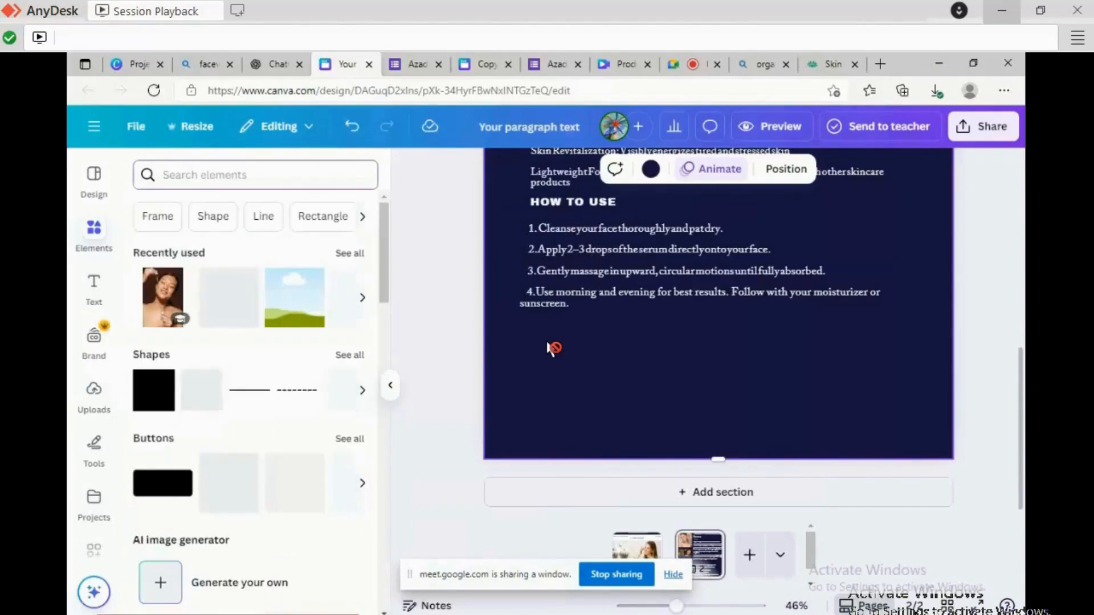
text(5 stars)
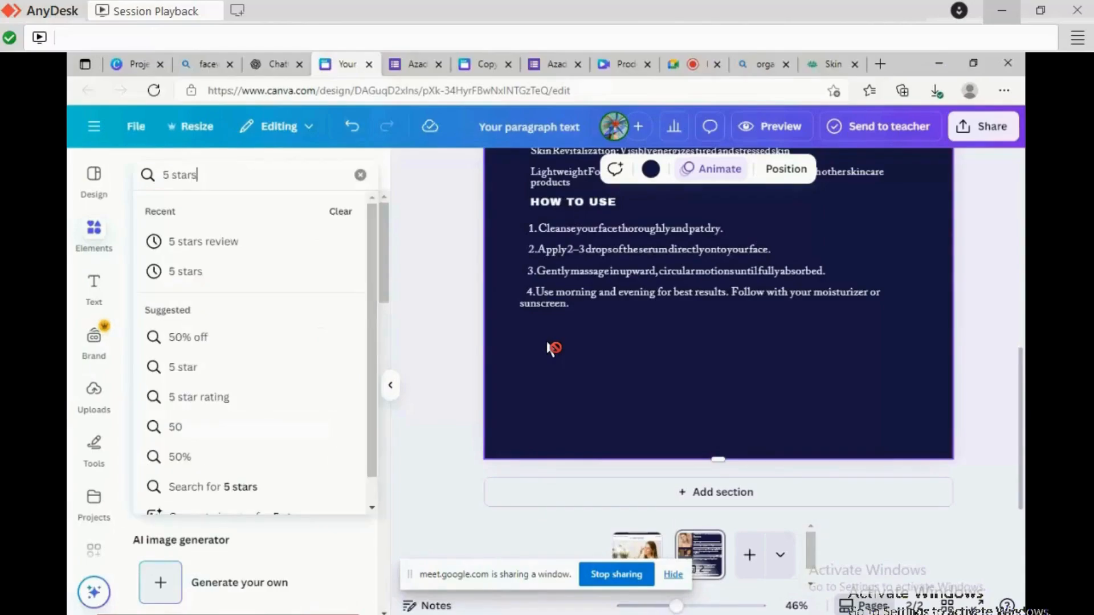
key(Return)
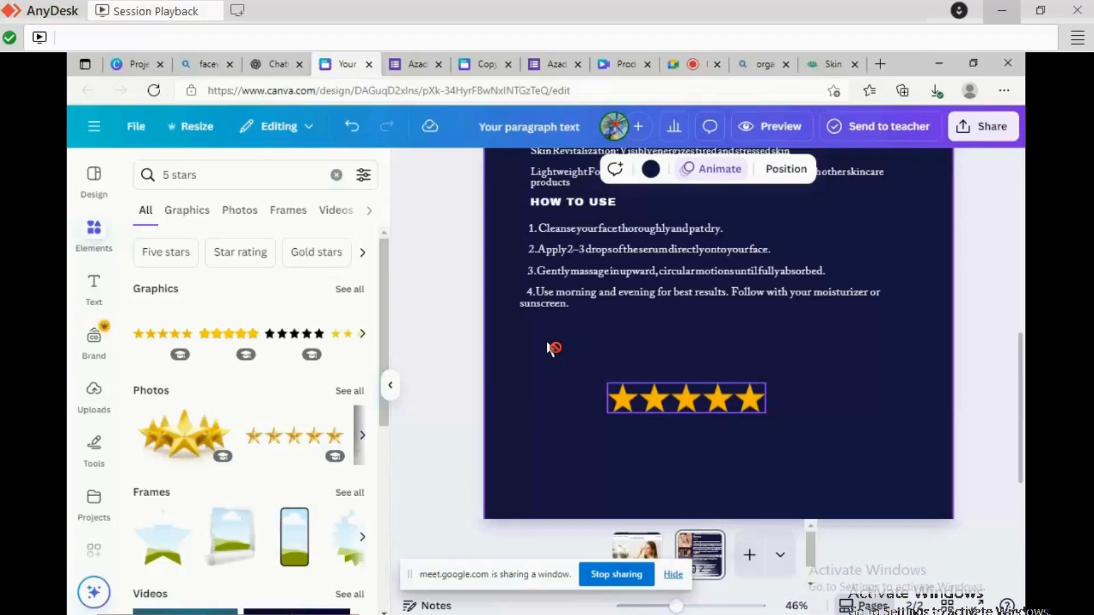
Stack copies of the five-star row beneath it, cropped to four, three and two stars.
click(686, 398)
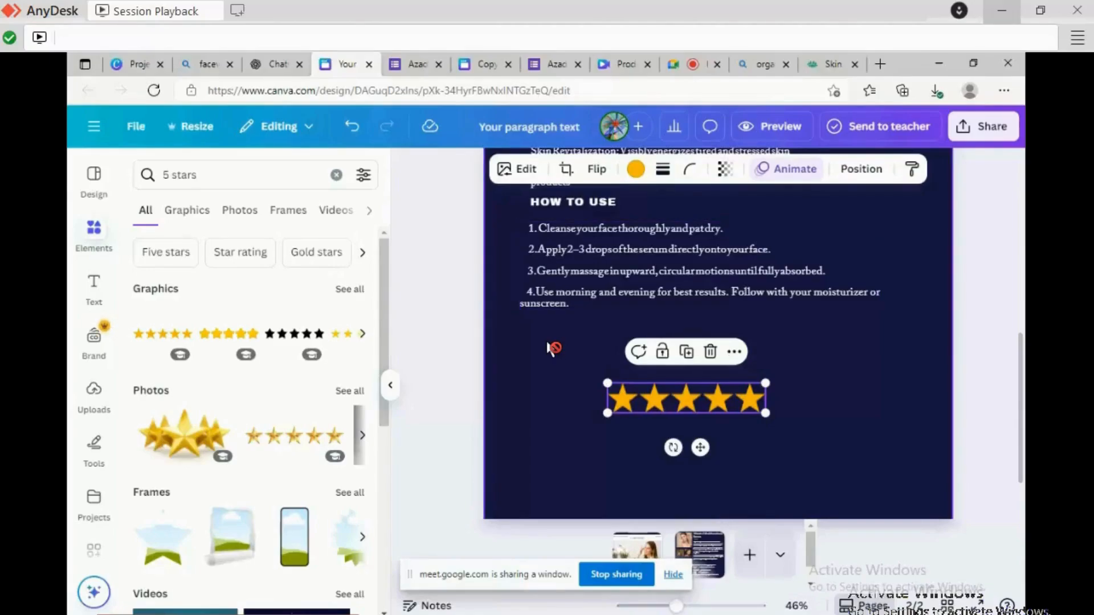
click(566, 169)
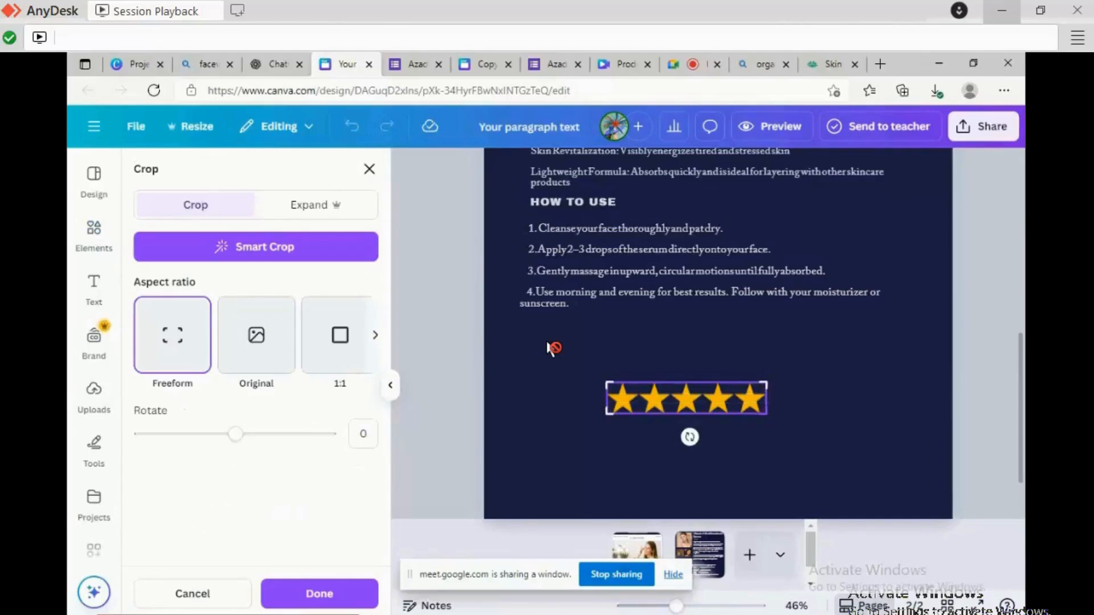
key(Escape)
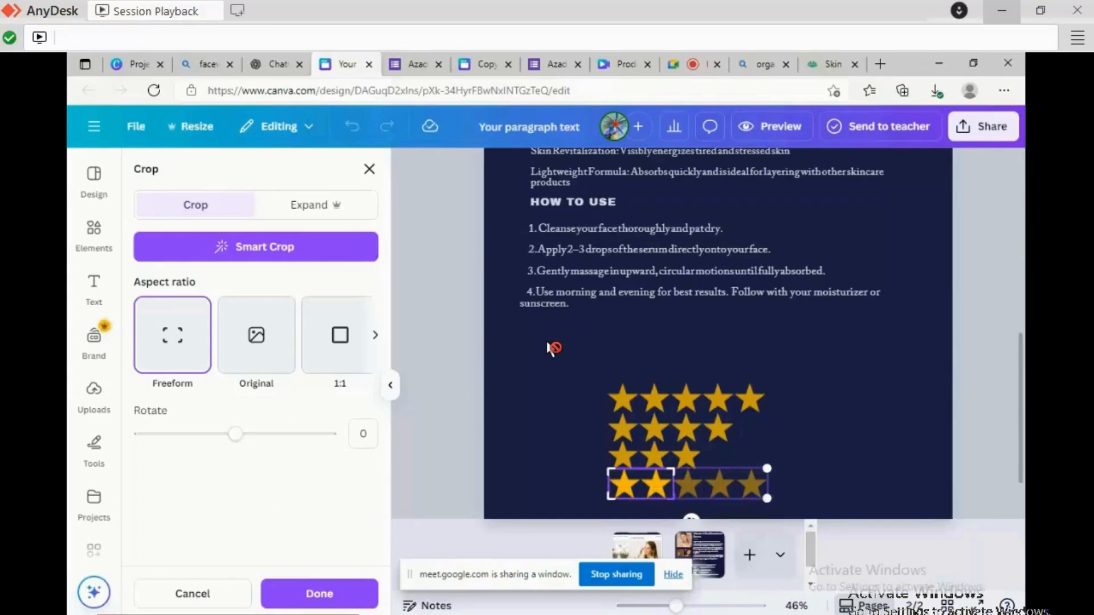
key(Return)
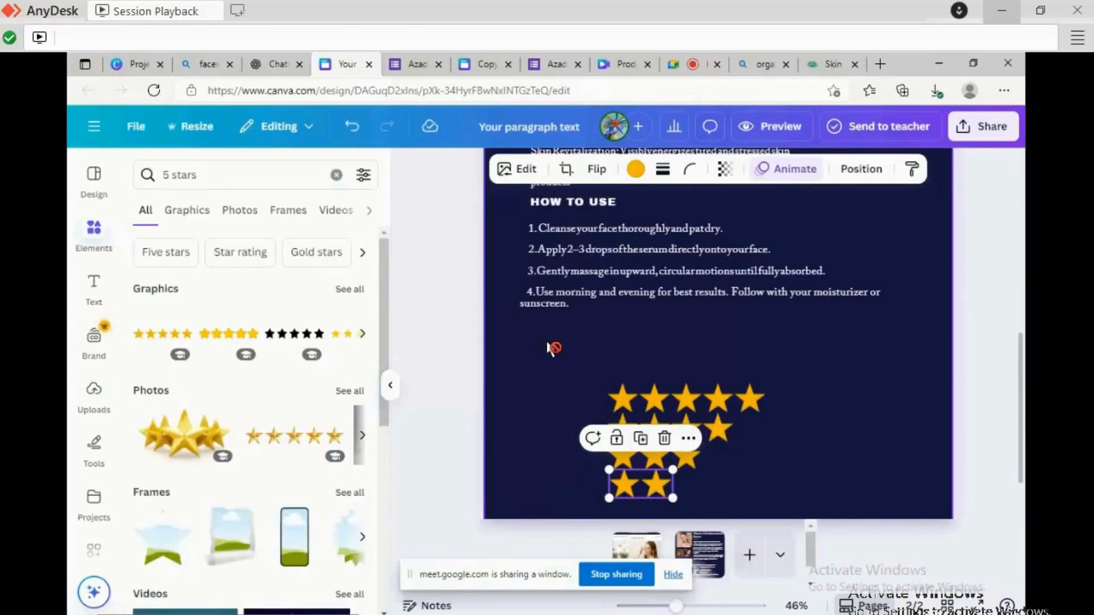
click(548, 348)
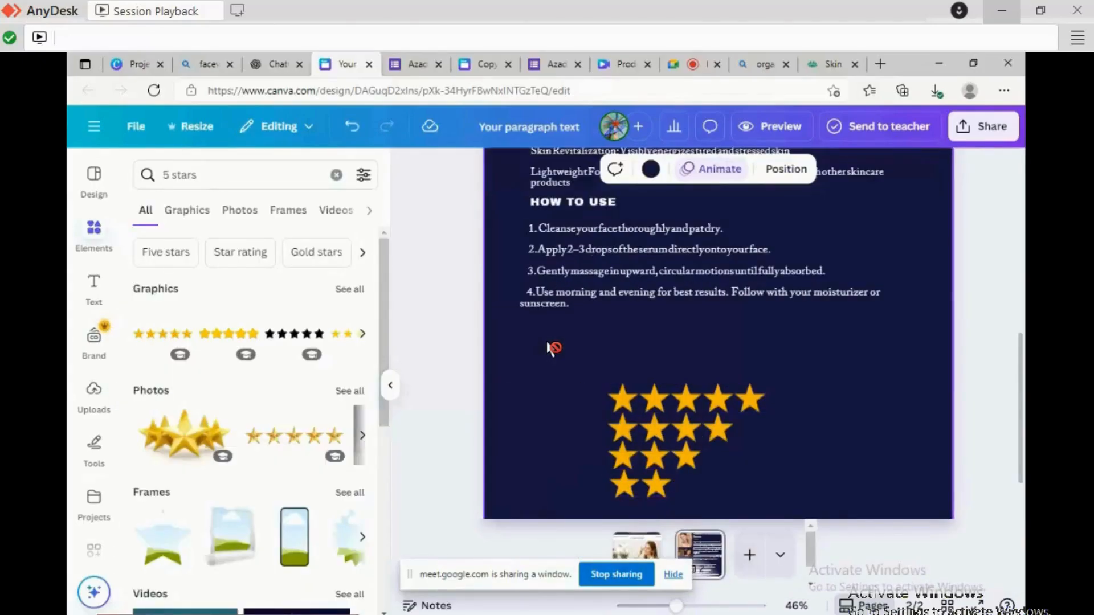
Select all four star rows together and scale them down to roughly 60% of their size.
drag(603, 365, 784, 505)
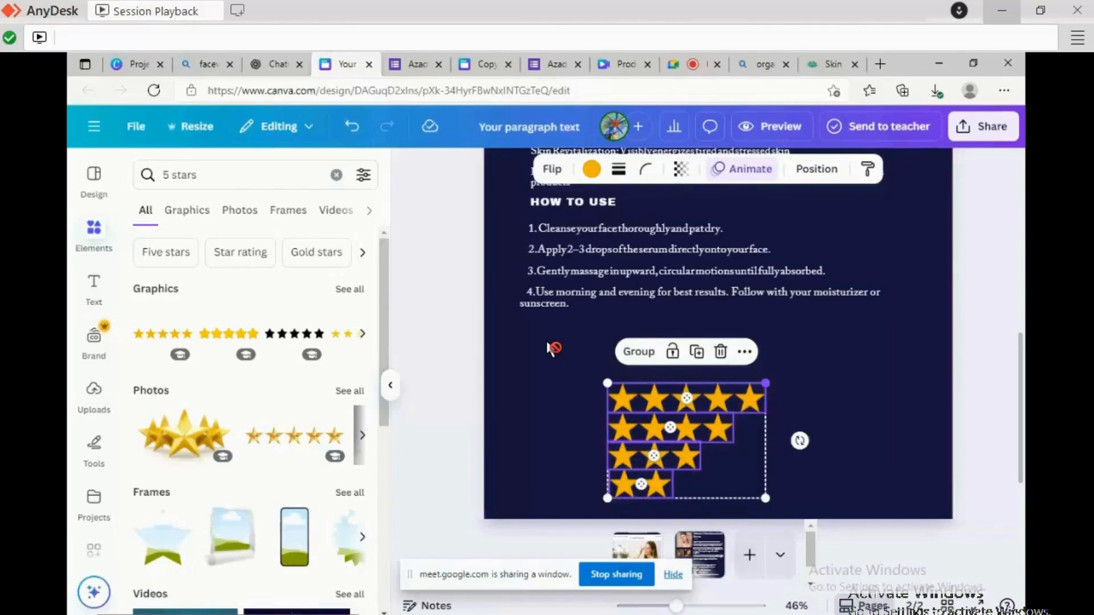
drag(765, 383, 705, 426)
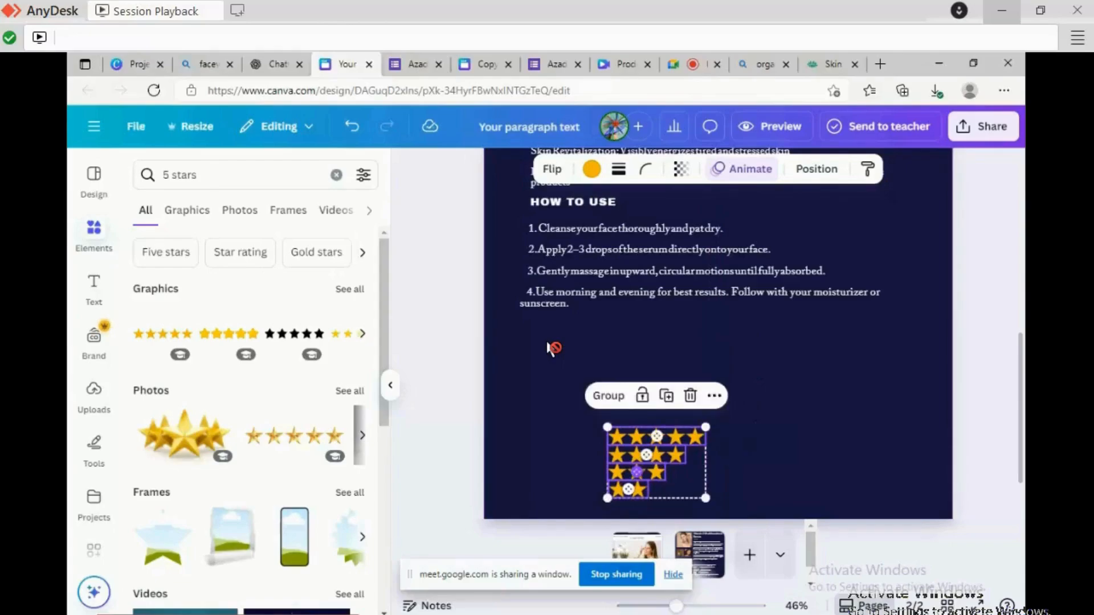
drag(637, 472, 684, 459)
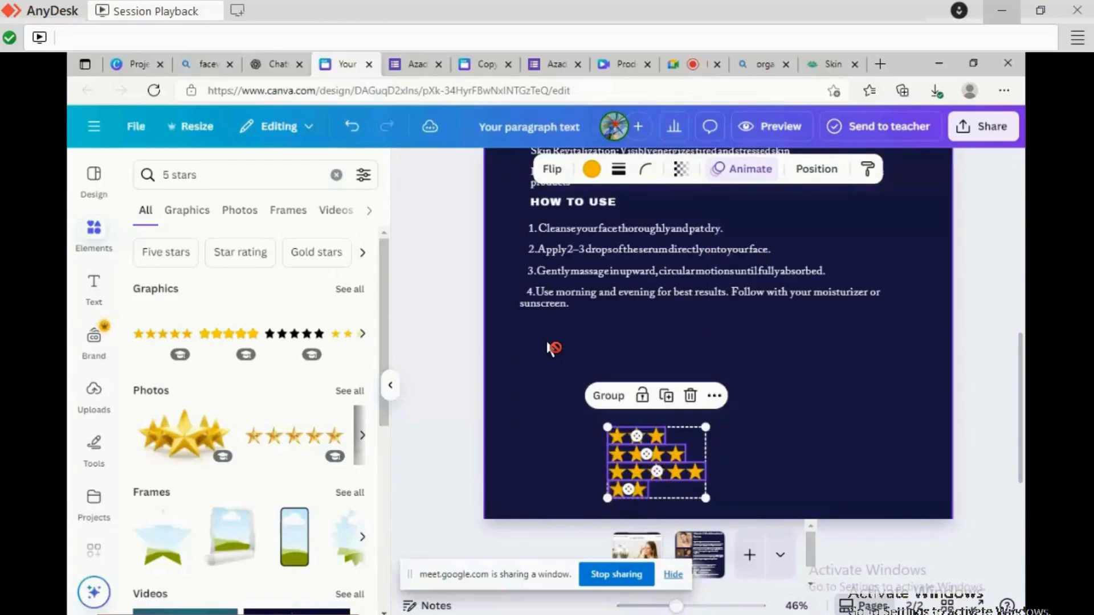
click(352, 126)
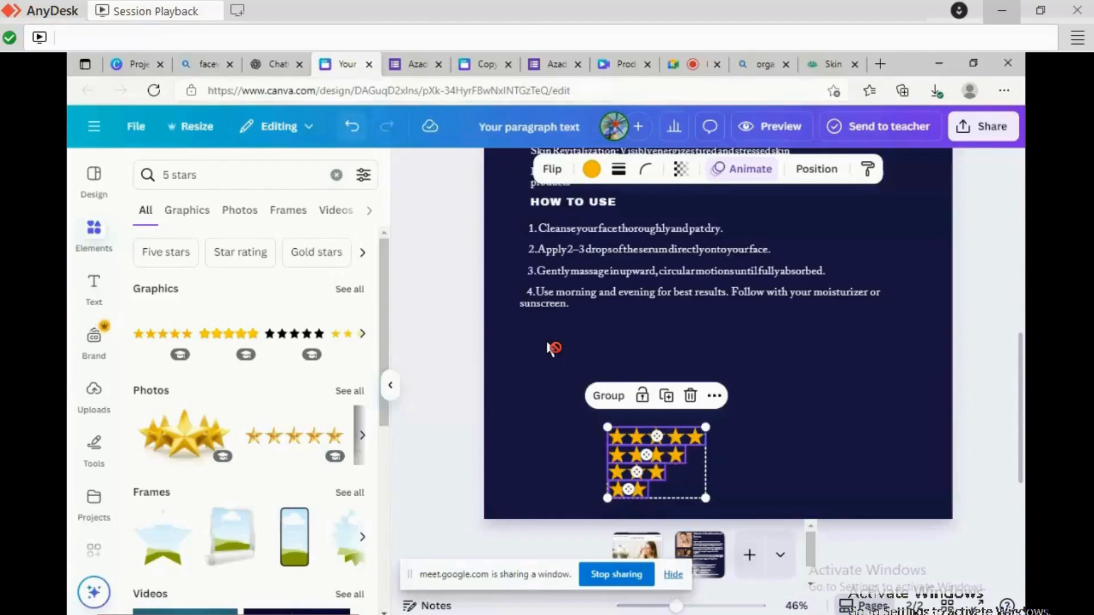
click(553, 347)
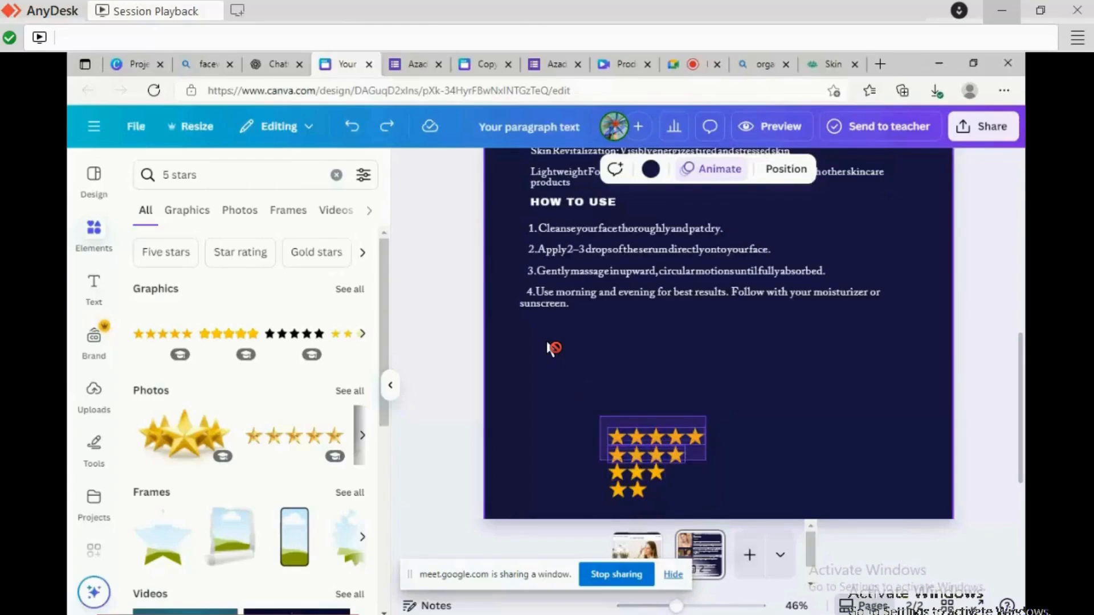
Group the four star rows and move the group up towards the horizontal middle of the dark section.
drag(600, 416, 706, 509)
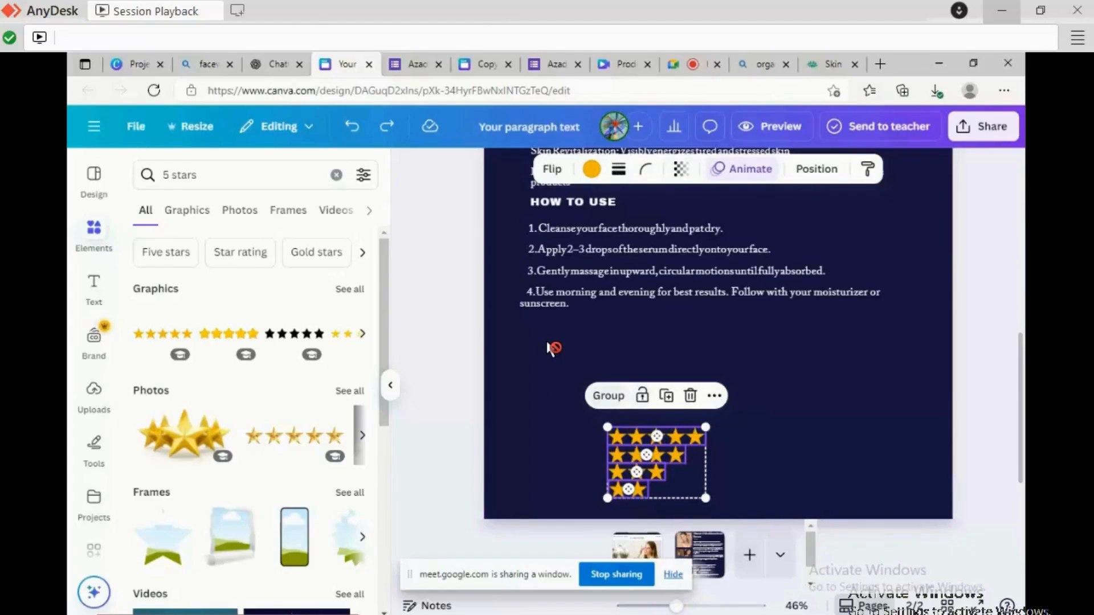
key(ctrl+g)
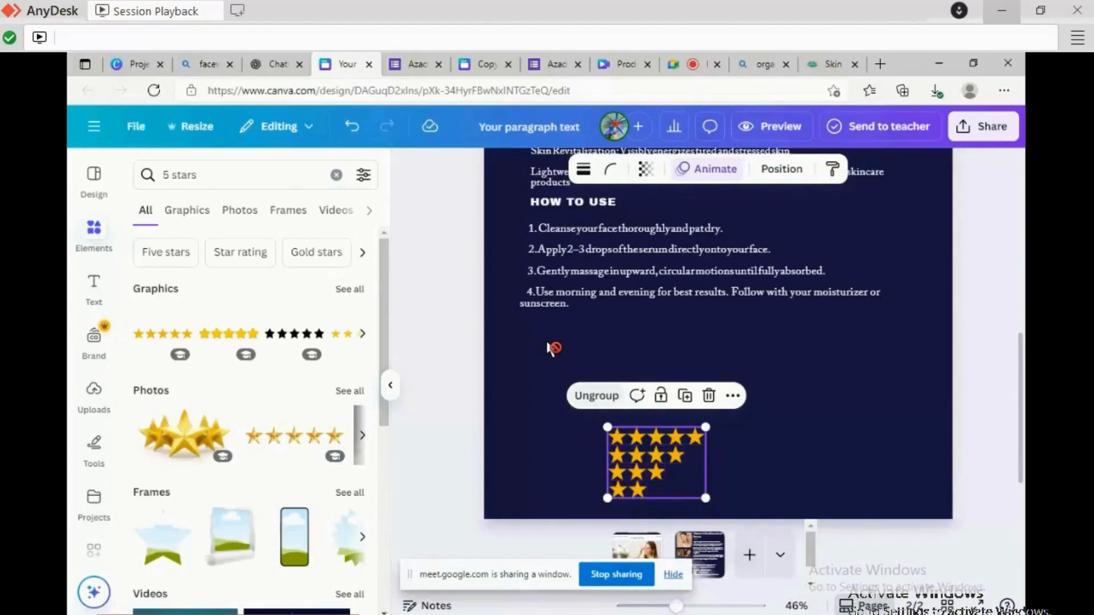
mouse_move(656, 463)
mouse_down()
mouse_move(671, 440)
mouse_move(701, 436)
mouse_up()
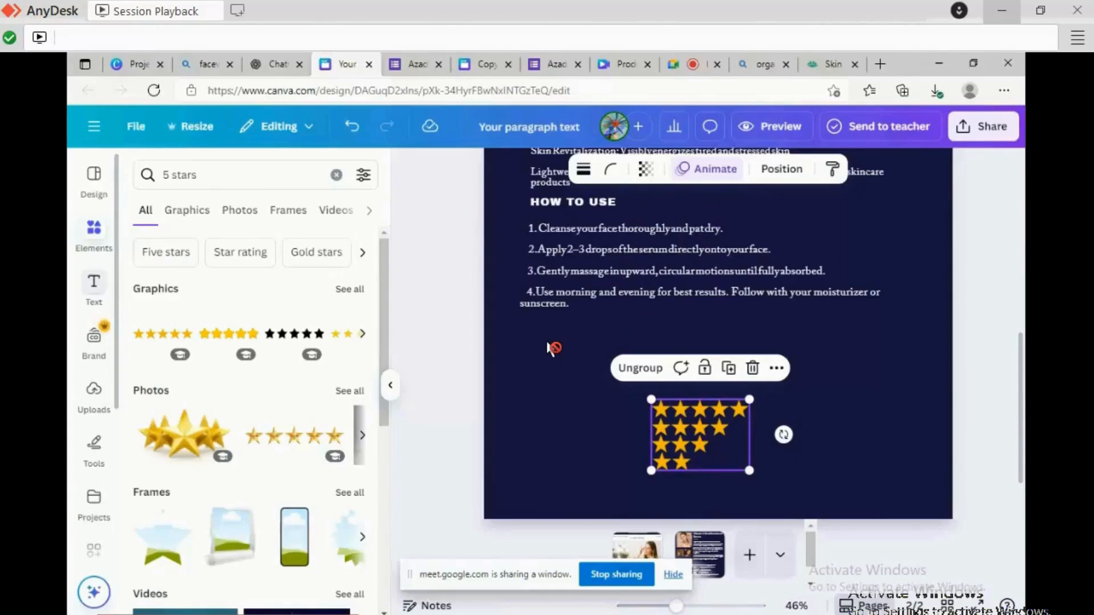
Add a text box reading "CUSTOMER REVIEWS" and place it above the star ratings.
click(94, 288)
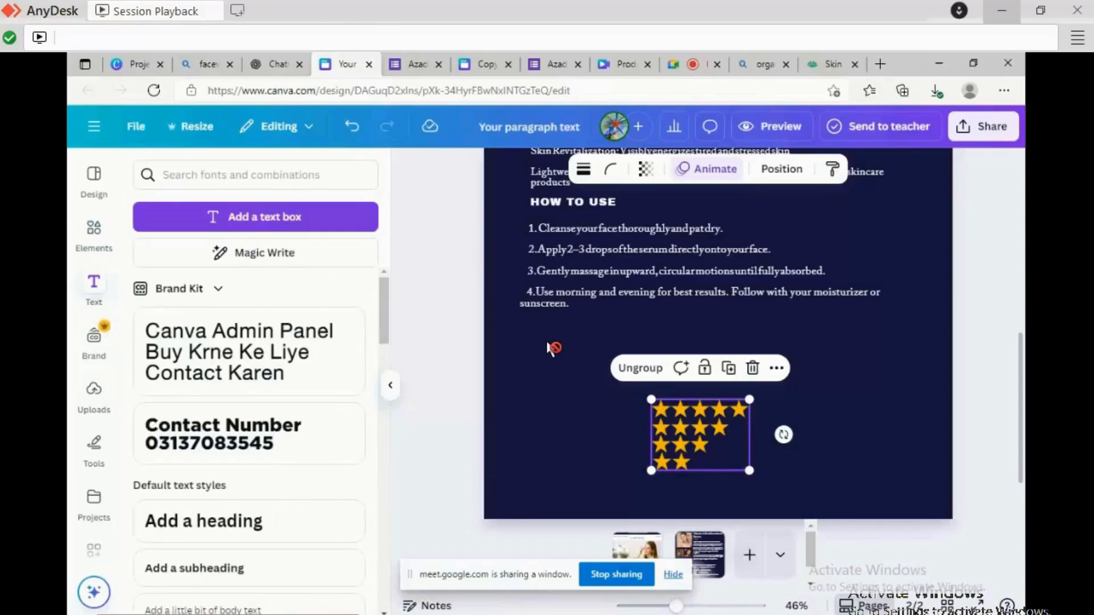
click(255, 217)
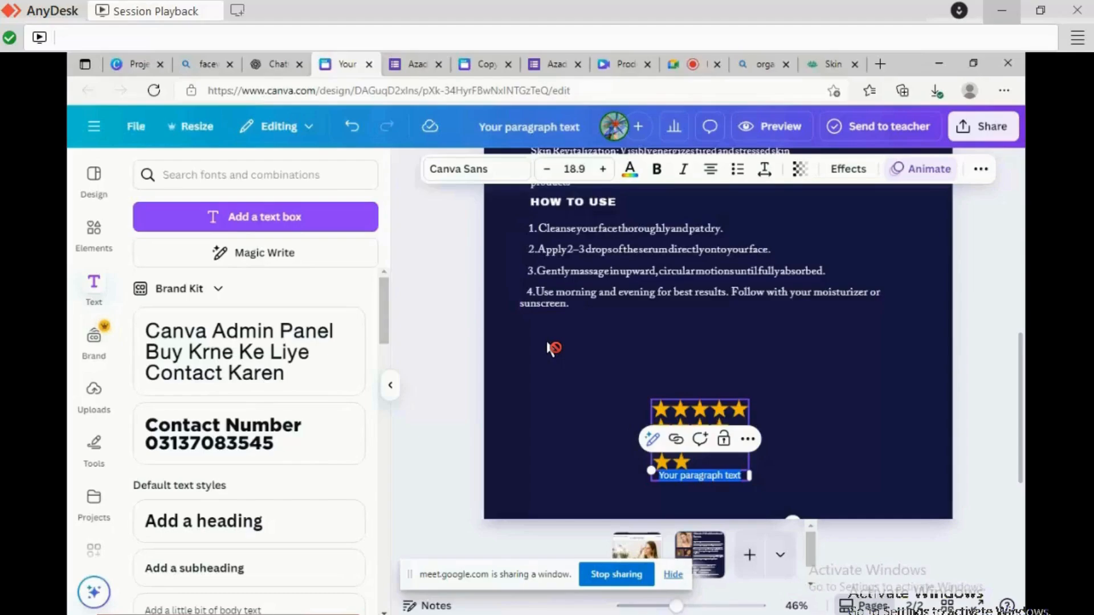
text(CUSTO)
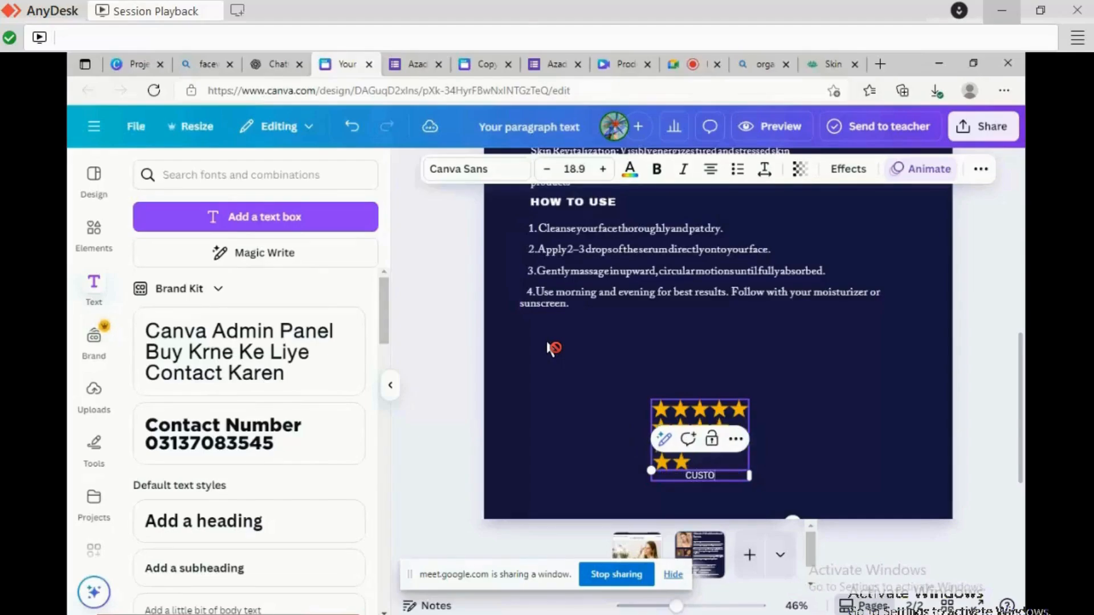
text(MER)
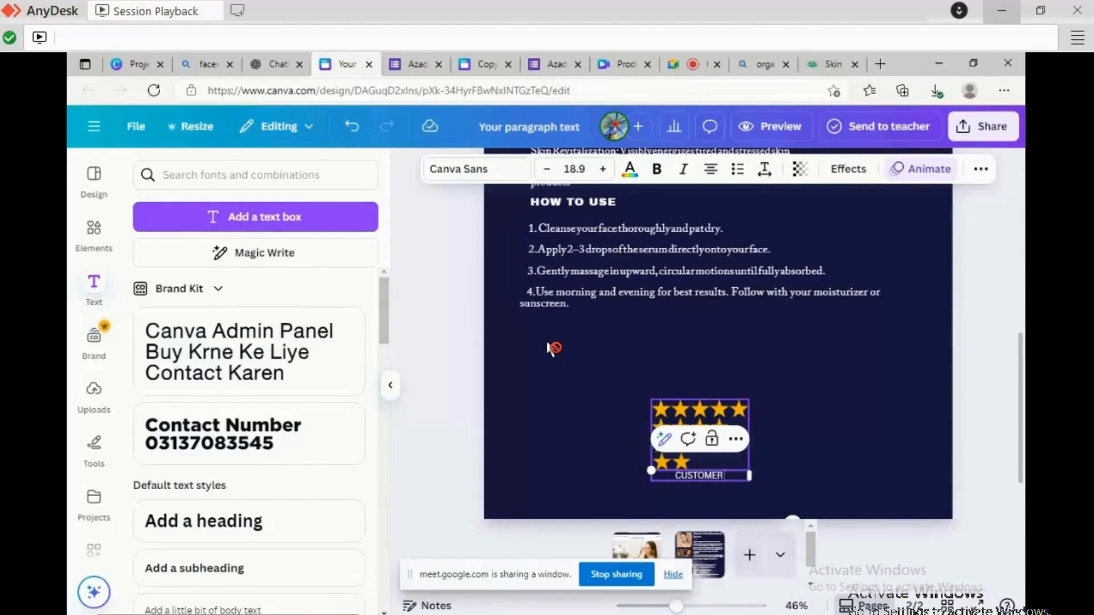
text( REVIEW)
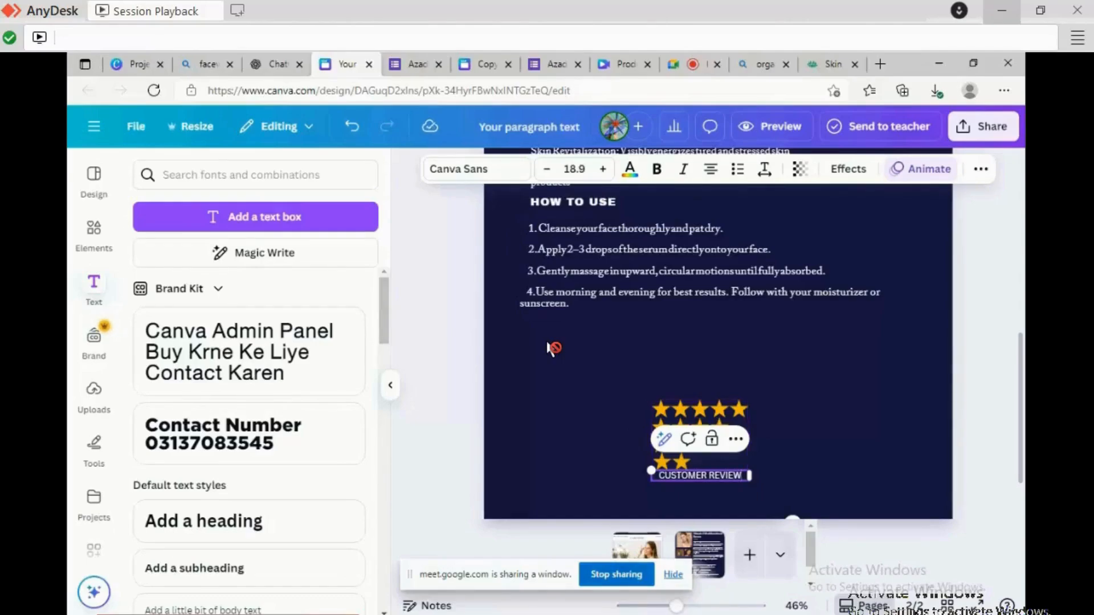
text(S)
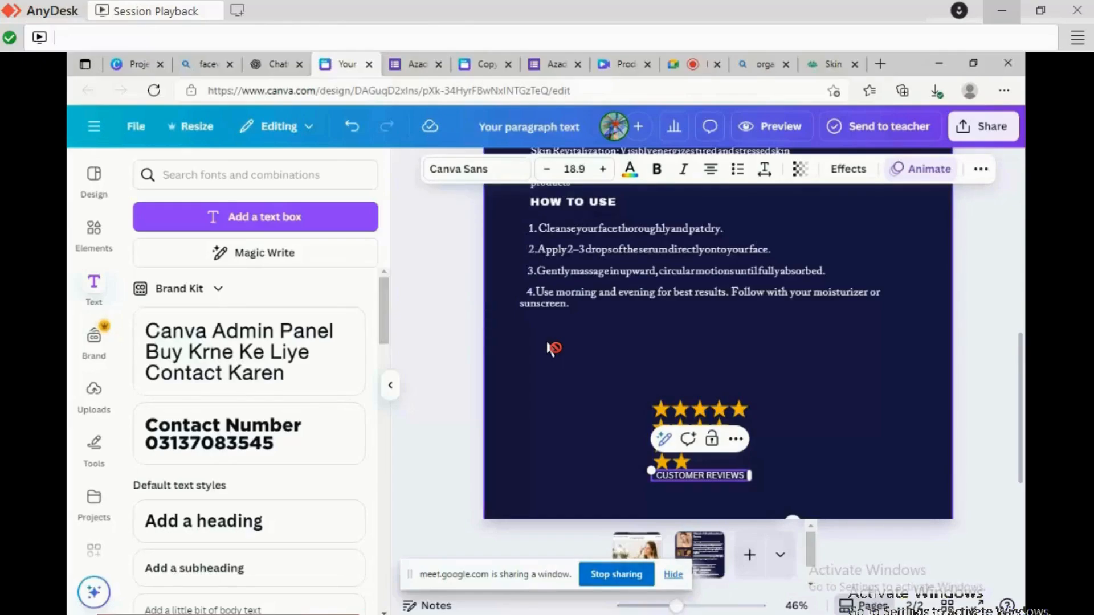
click(552, 349)
click(700, 476)
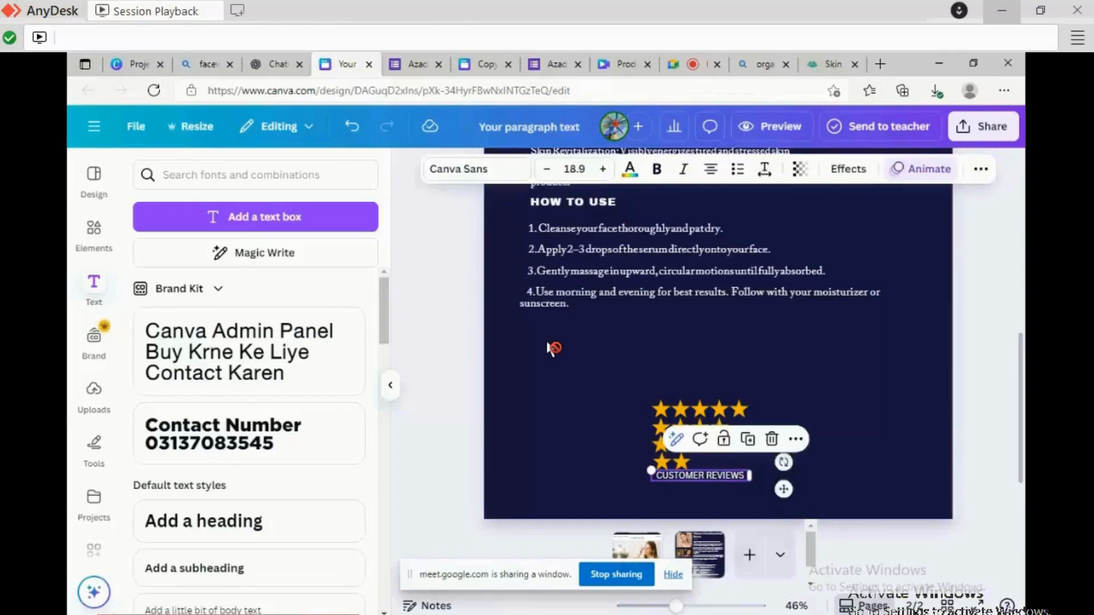
drag(701, 476, 700, 379)
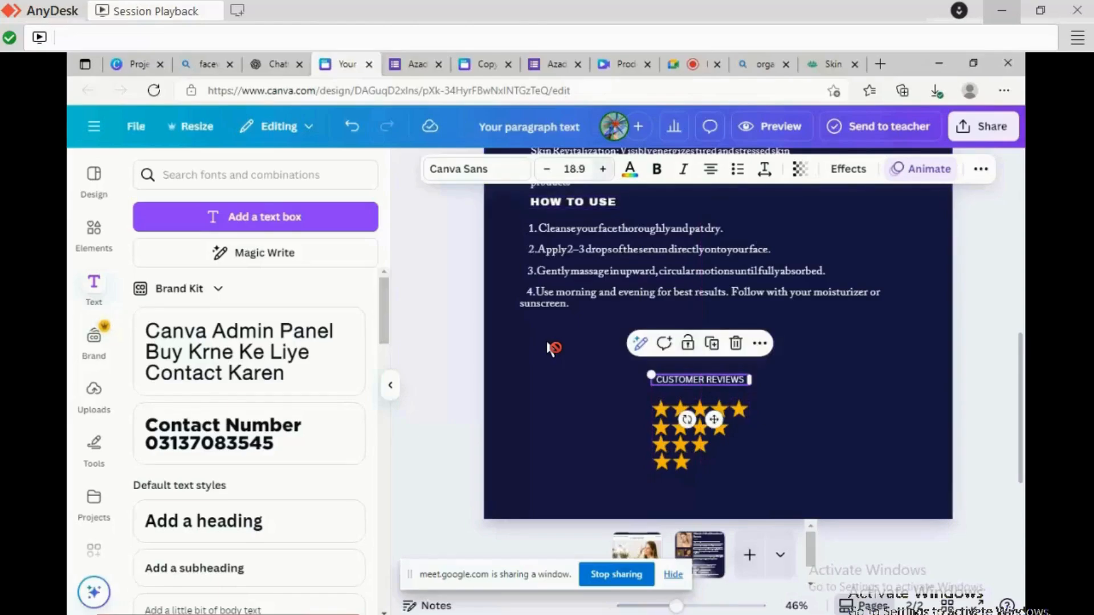
Enlarge the "CUSTOMER REVIEWS" heading to size 25.9, left-align it, widen its box to fit one line and lower it slightly towards the stars.
click(603, 170)
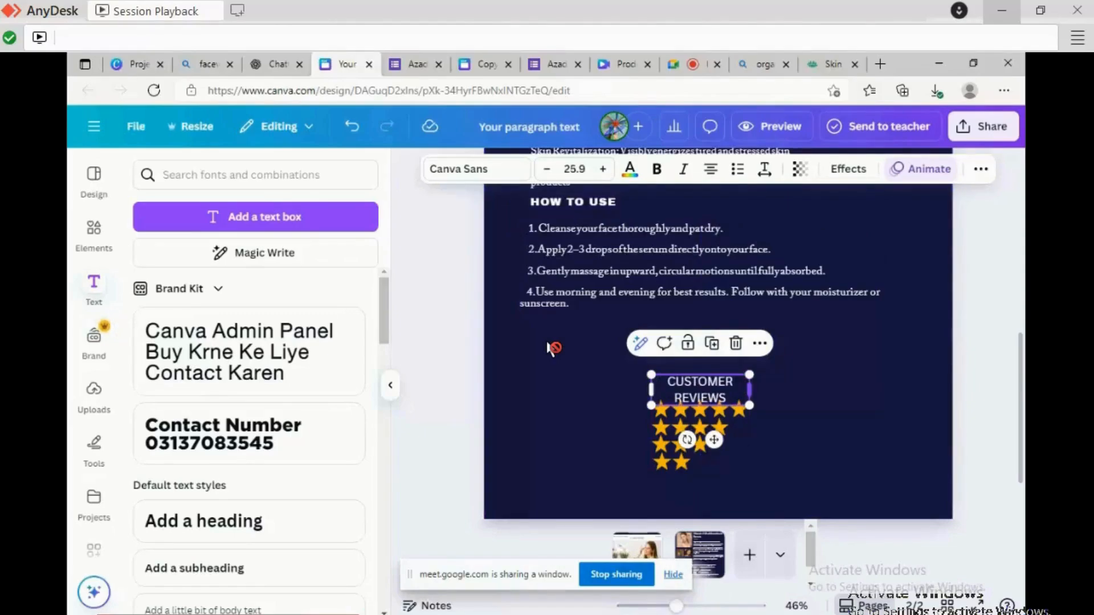
drag(750, 390, 769, 390)
click(711, 169)
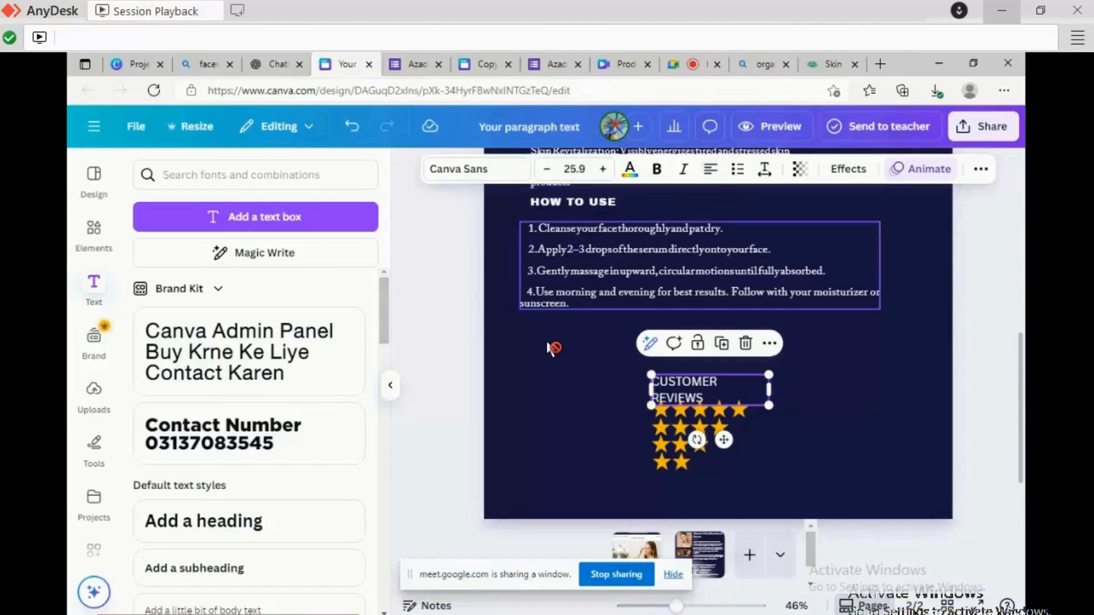
drag(769, 390, 793, 390)
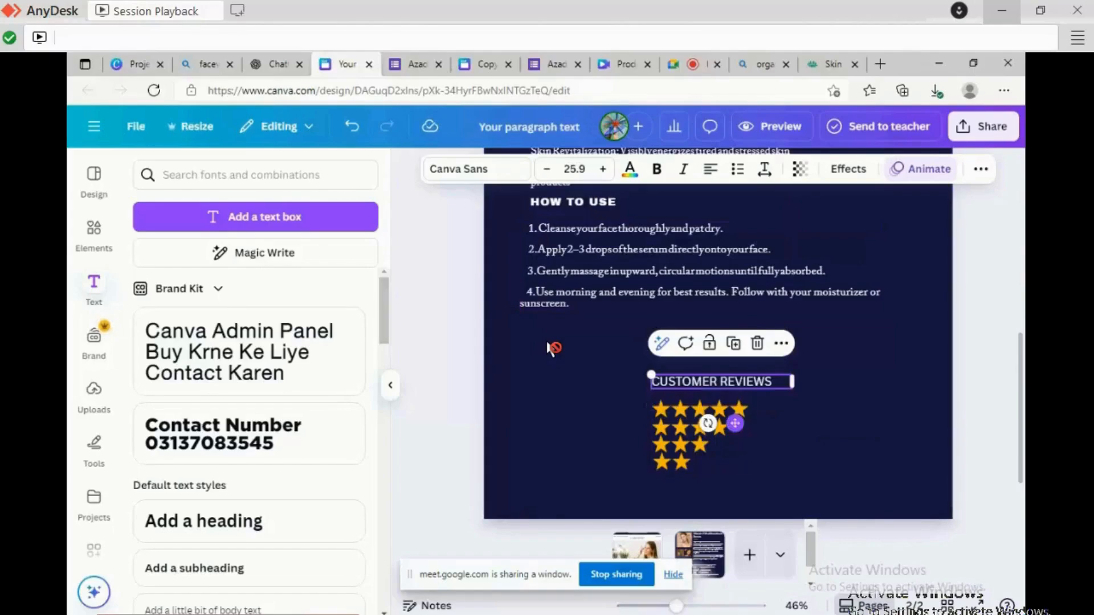
drag(735, 424, 735, 427)
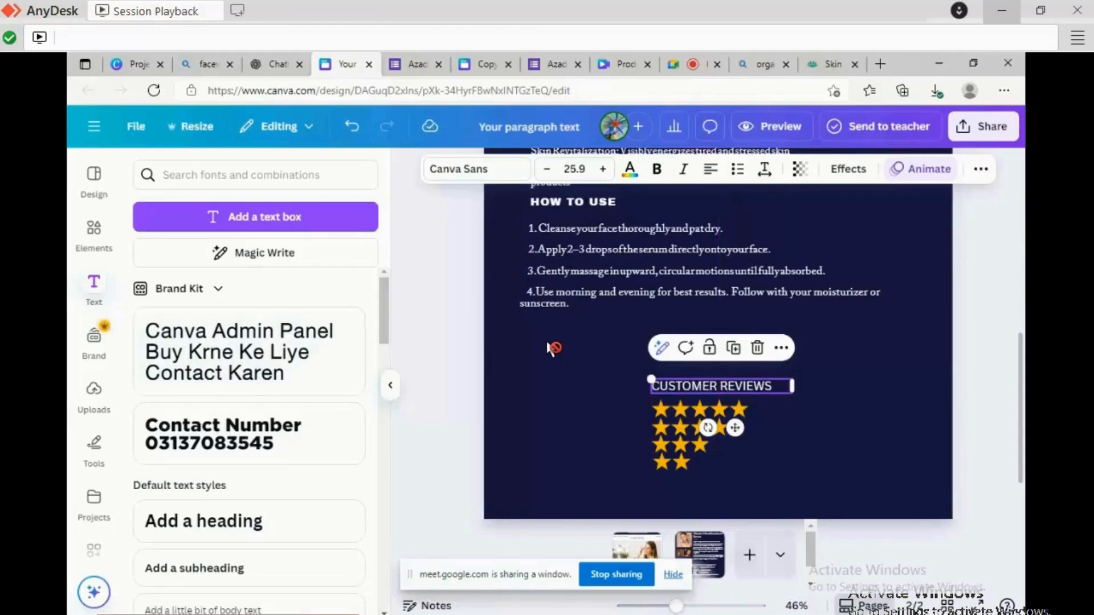
Add a text box reading "15", narrow it and place it at the end of the five-star row.
click(256, 217)
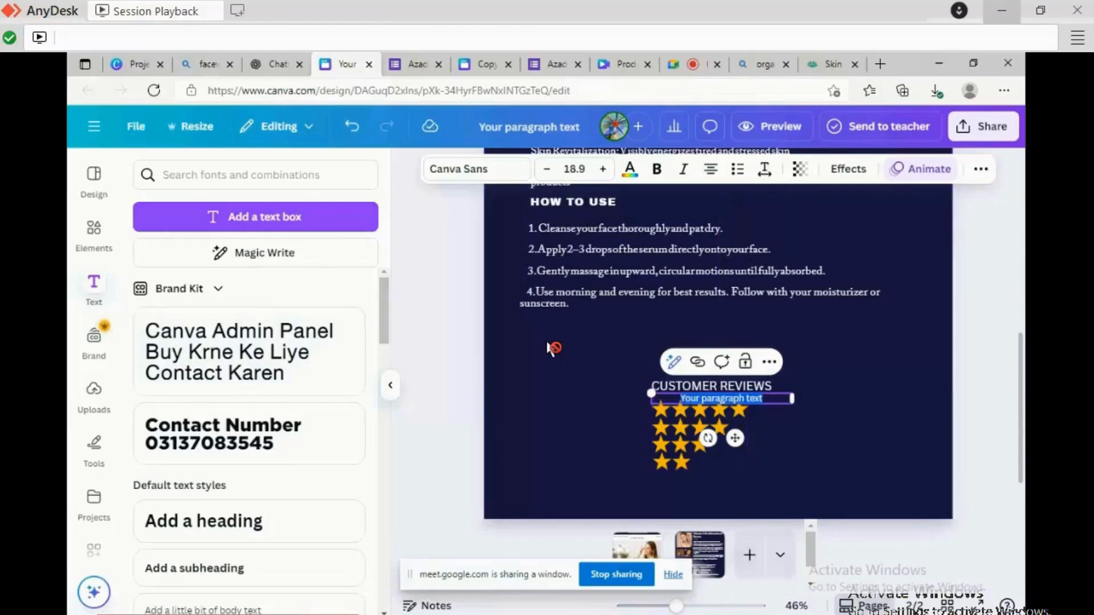
drag(735, 438, 817, 450)
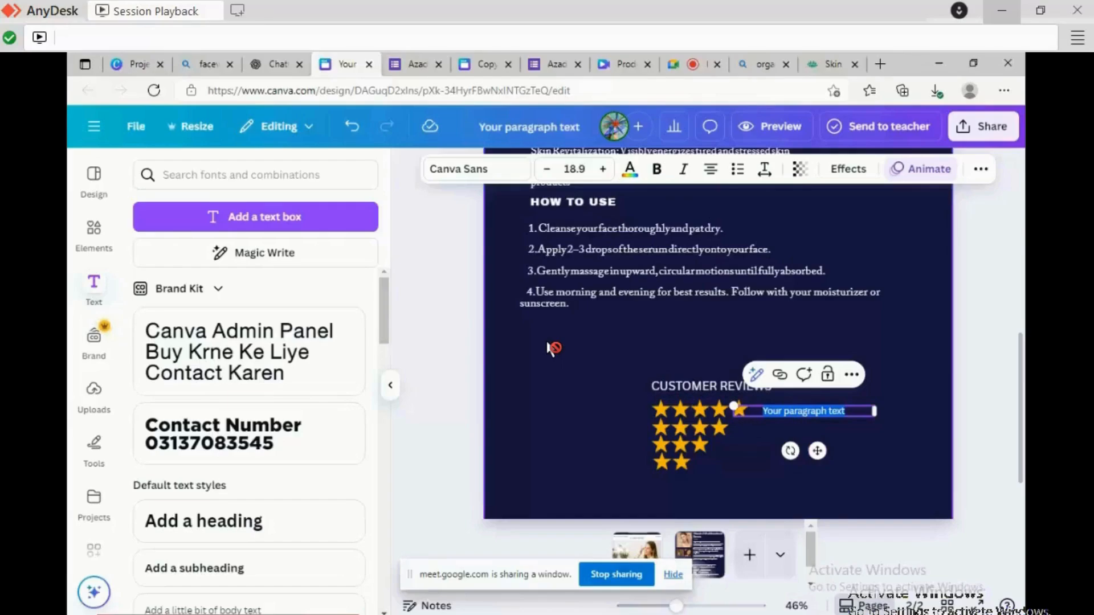
text(15)
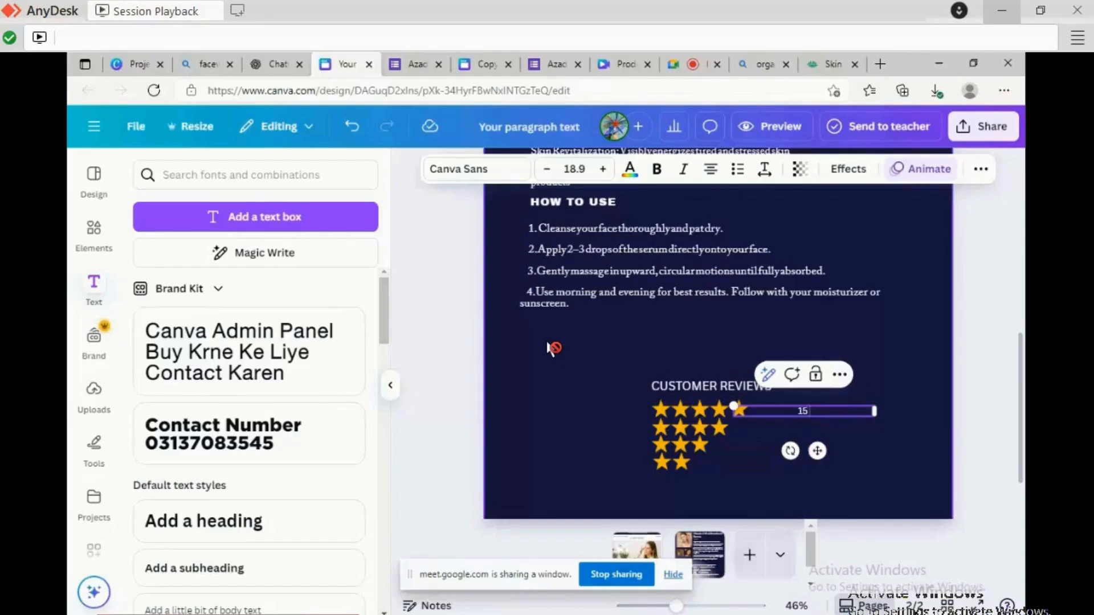
drag(876, 411, 781, 411)
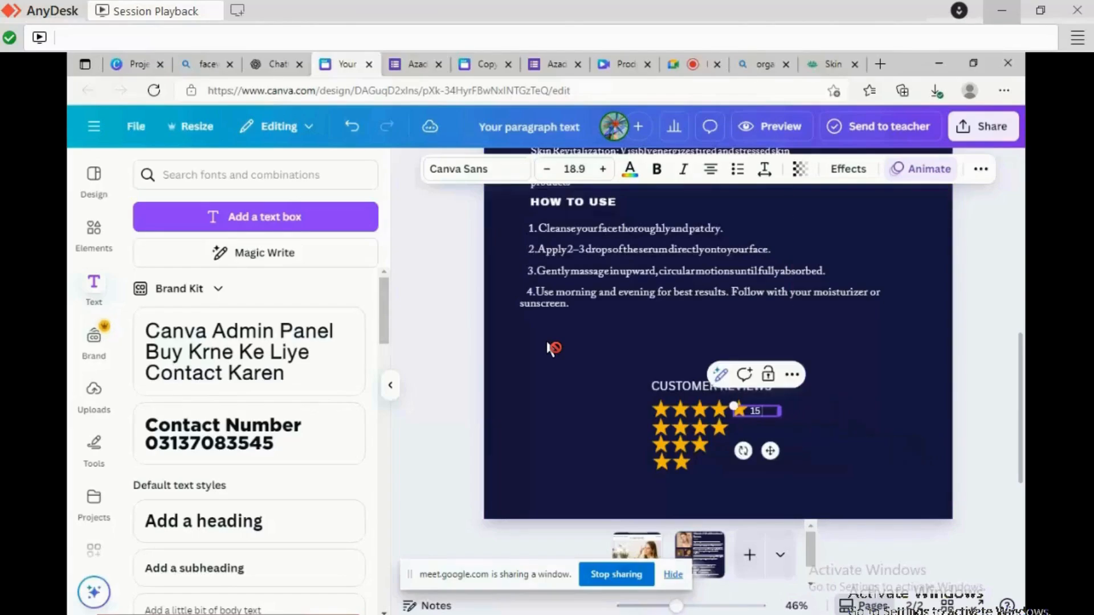
drag(770, 450, 777, 452)
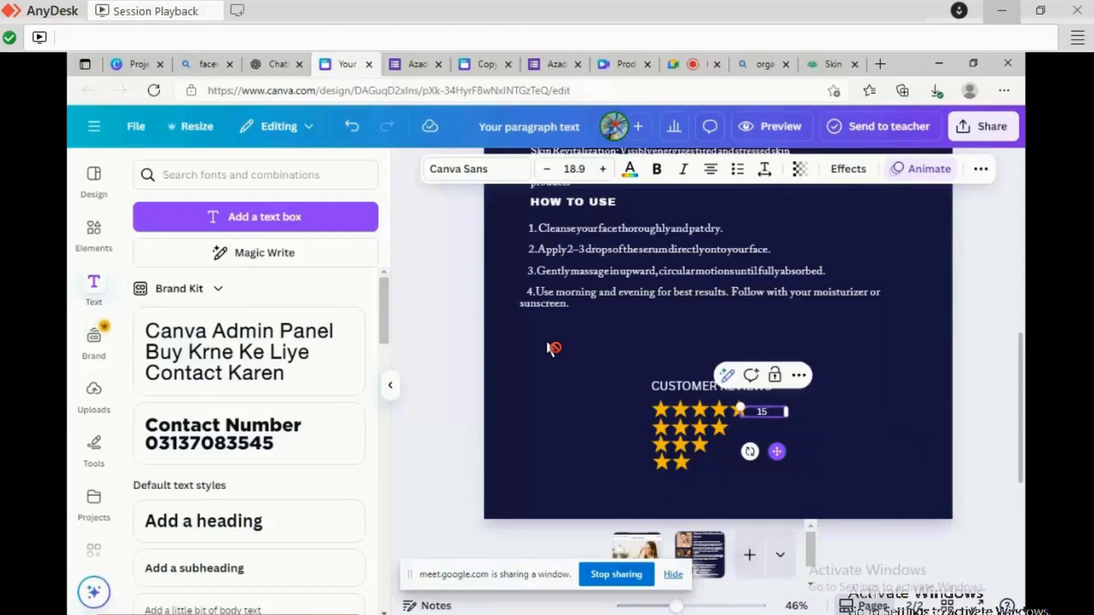
Duplicate the "15" review count, align the copy beside the four-star row and change its text to "05".
click(798, 375)
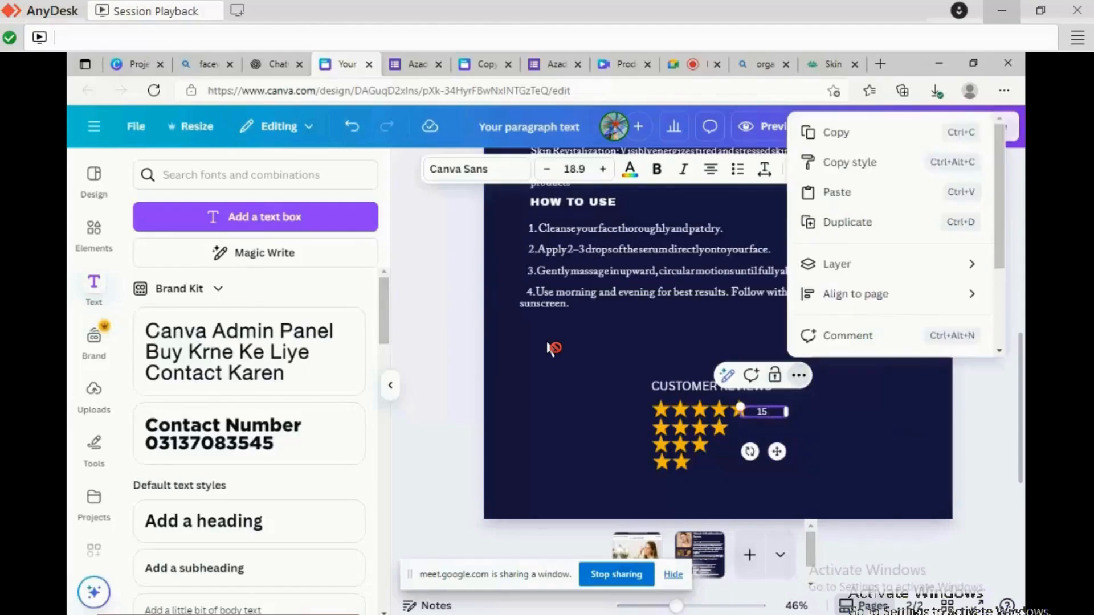
click(847, 222)
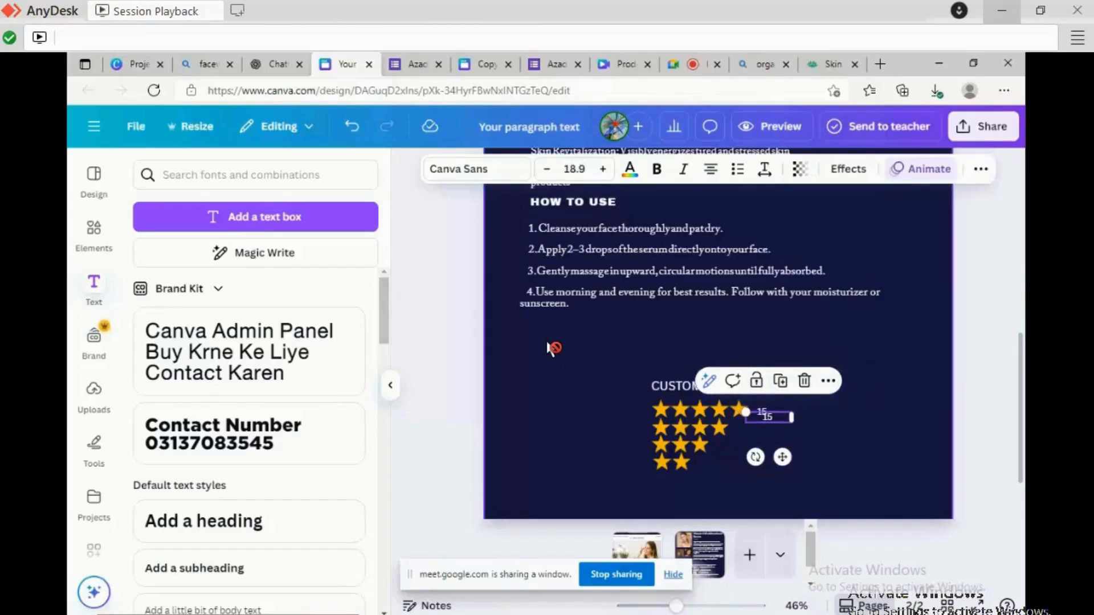
mouse_move(783, 457)
mouse_down()
mouse_move(778, 485)
mouse_move(778, 470)
mouse_up()
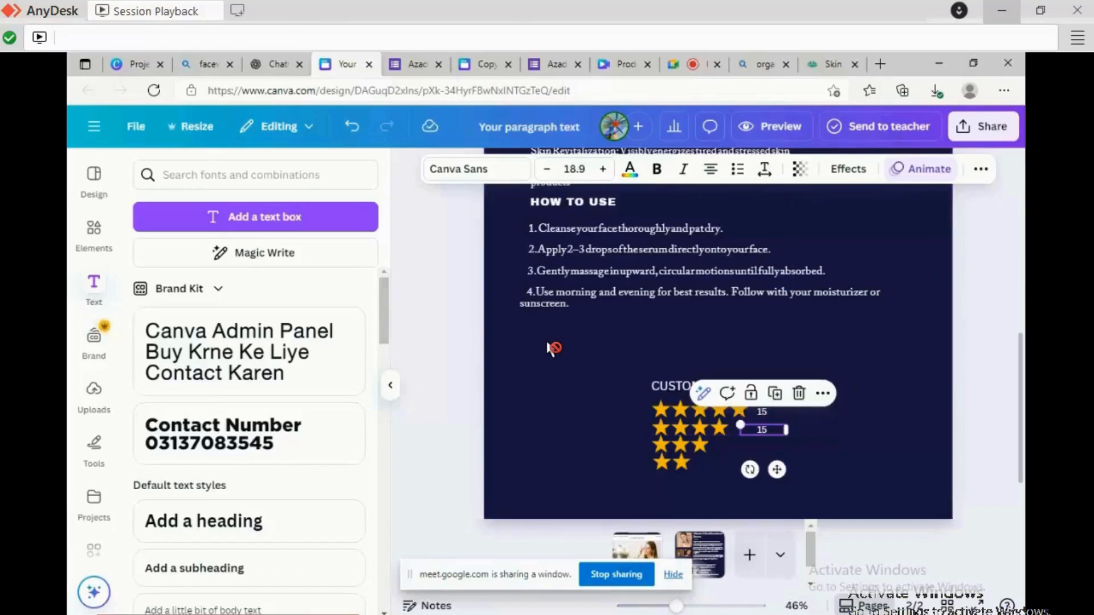
double_click(762, 431)
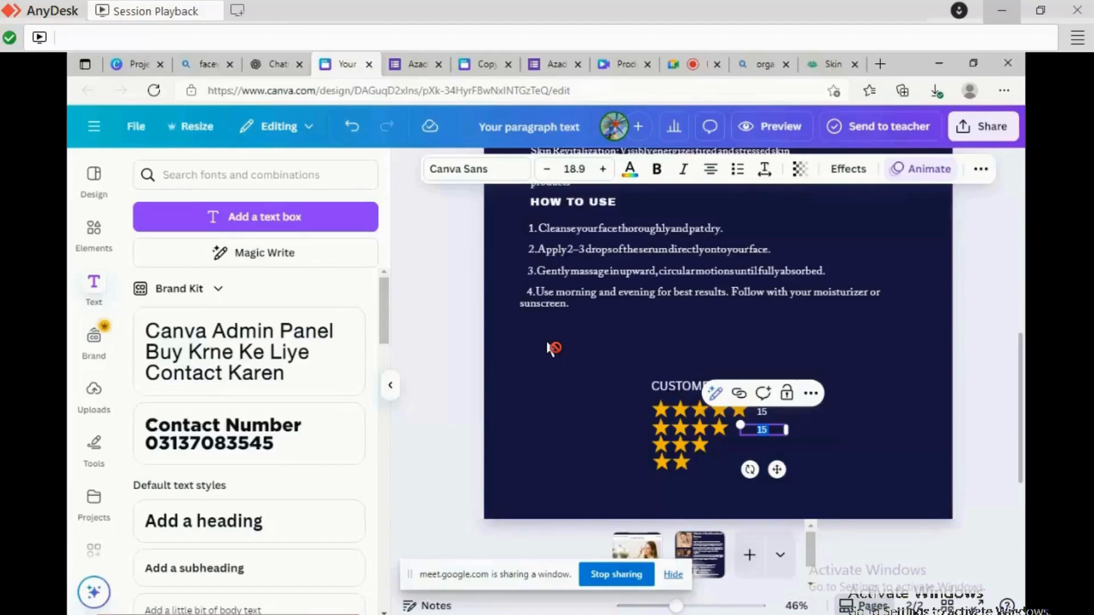
text(5)
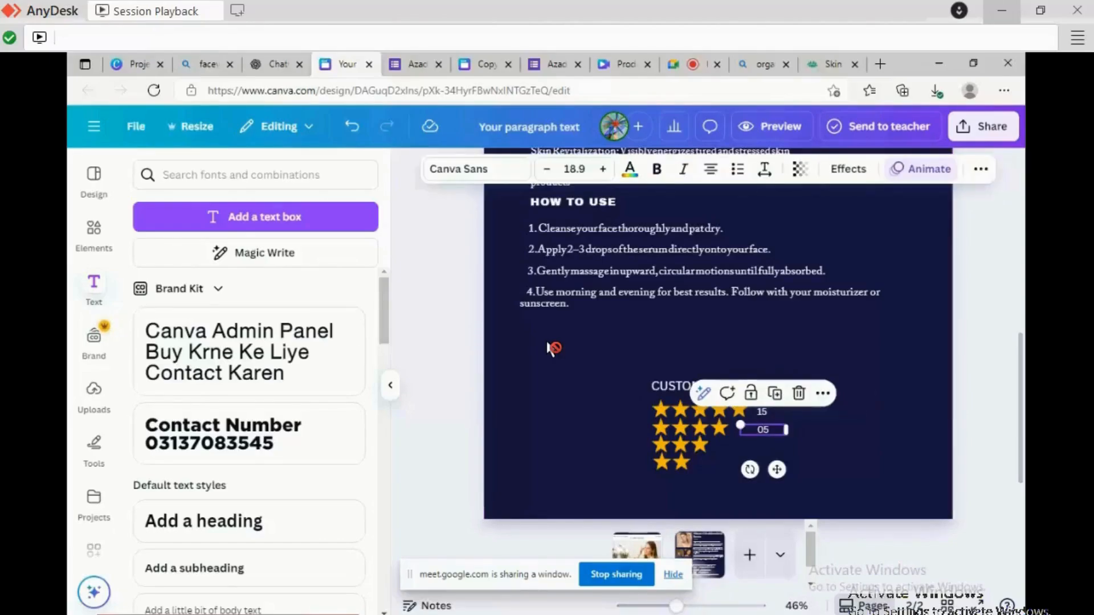
Duplicate the "05" count, align the copy beside the three-star row and change its text to "00".
click(822, 394)
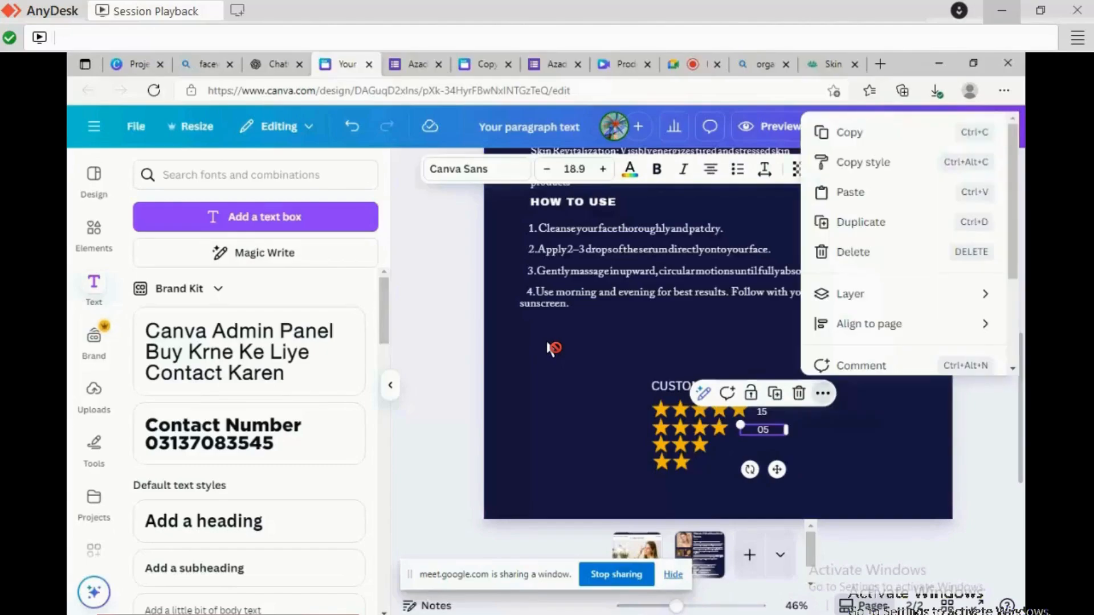
click(861, 222)
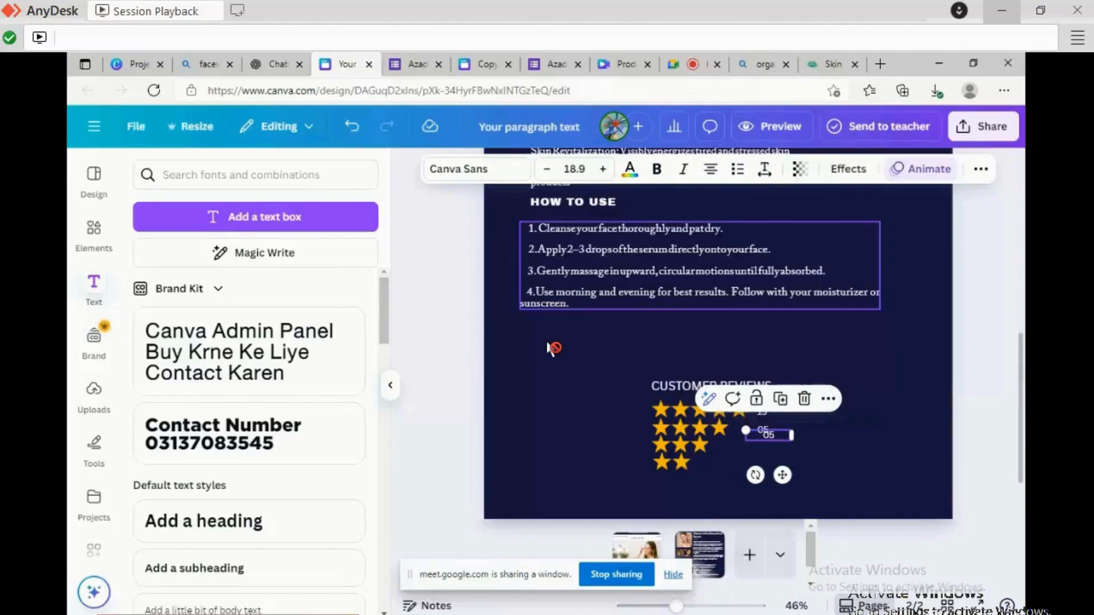
drag(783, 475, 763, 447)
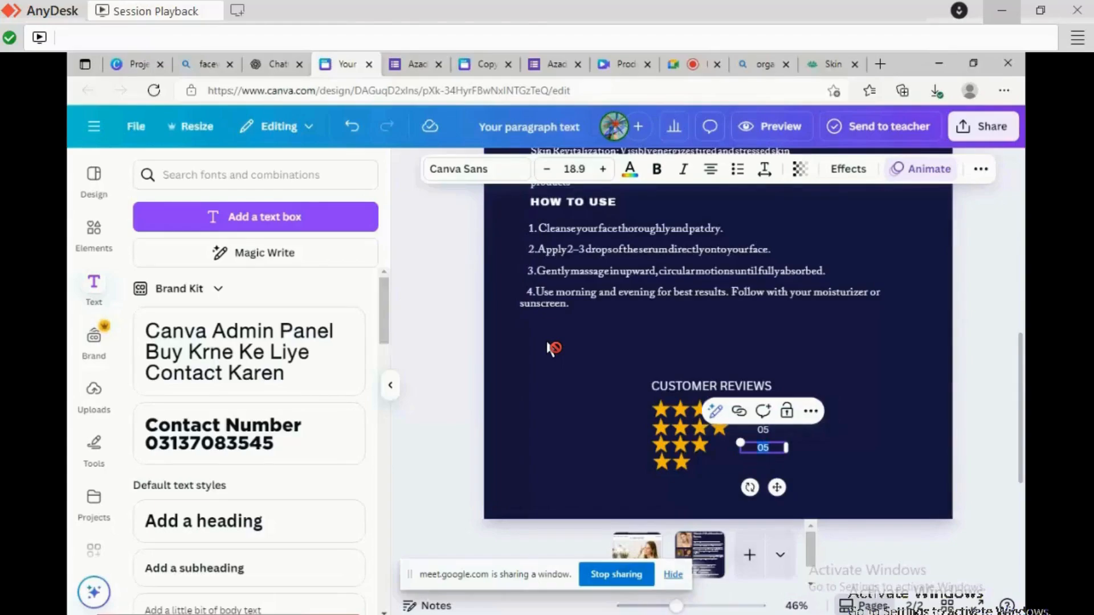
text(00)
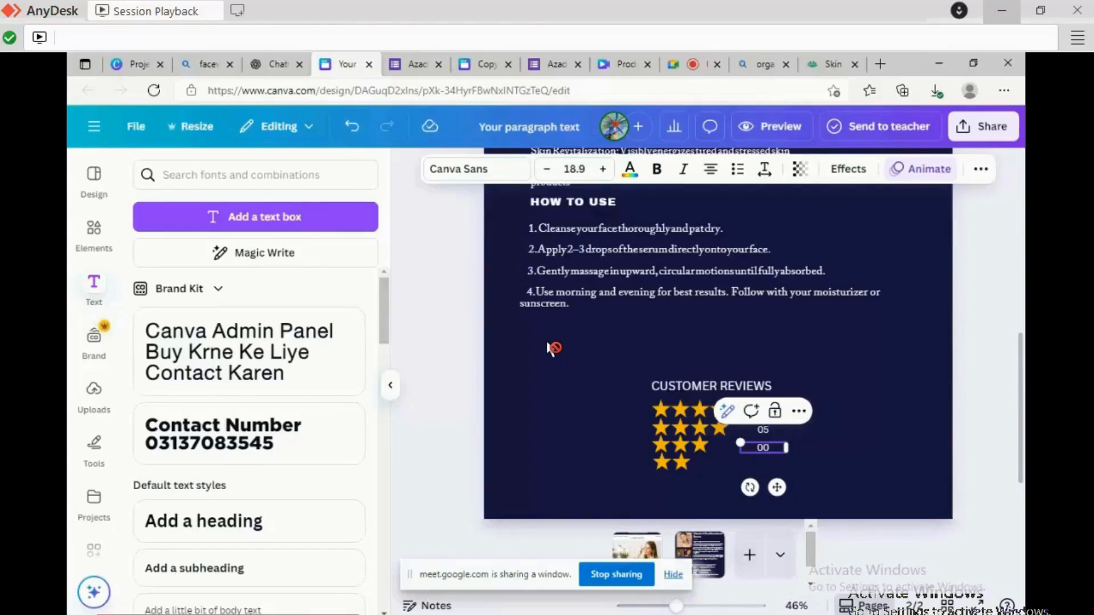
Duplicate the "00" count and align the copy beside the two-star row.
click(849, 451)
click(763, 448)
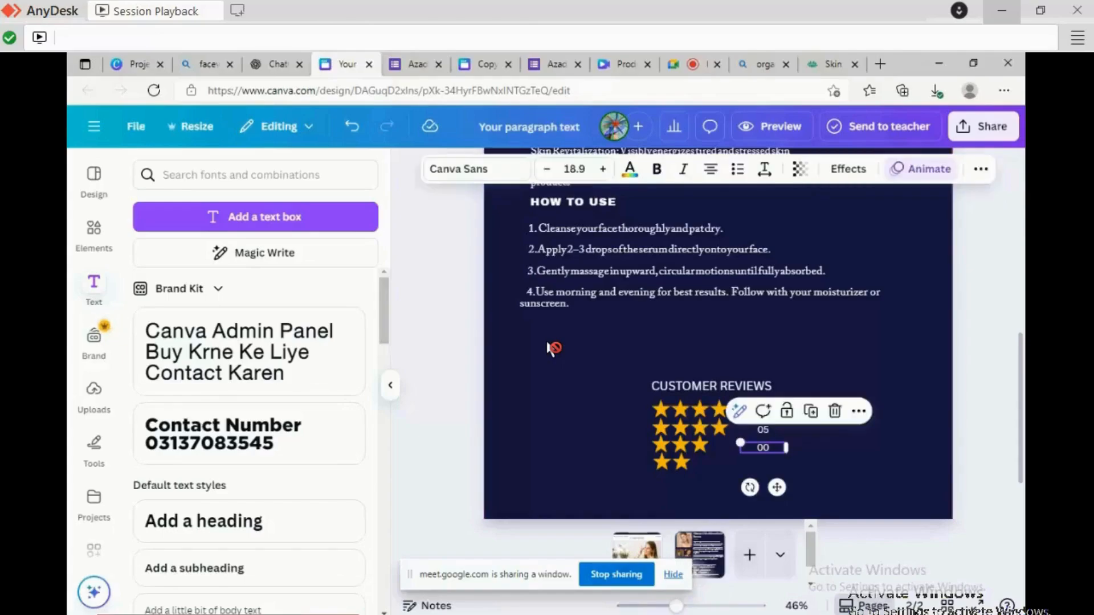
click(823, 411)
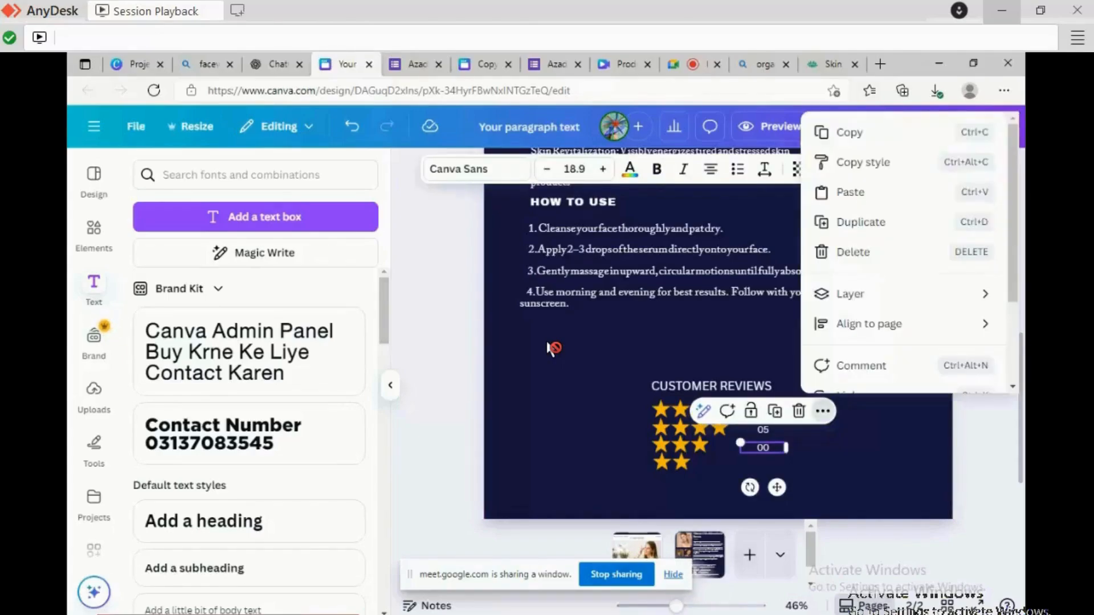
click(860, 222)
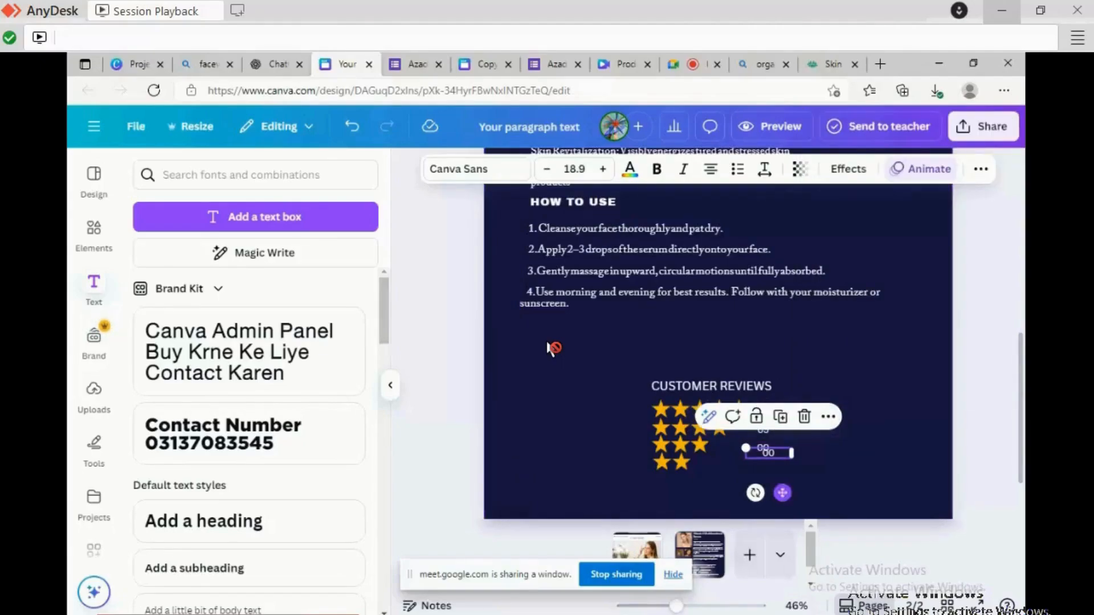
drag(769, 452, 763, 465)
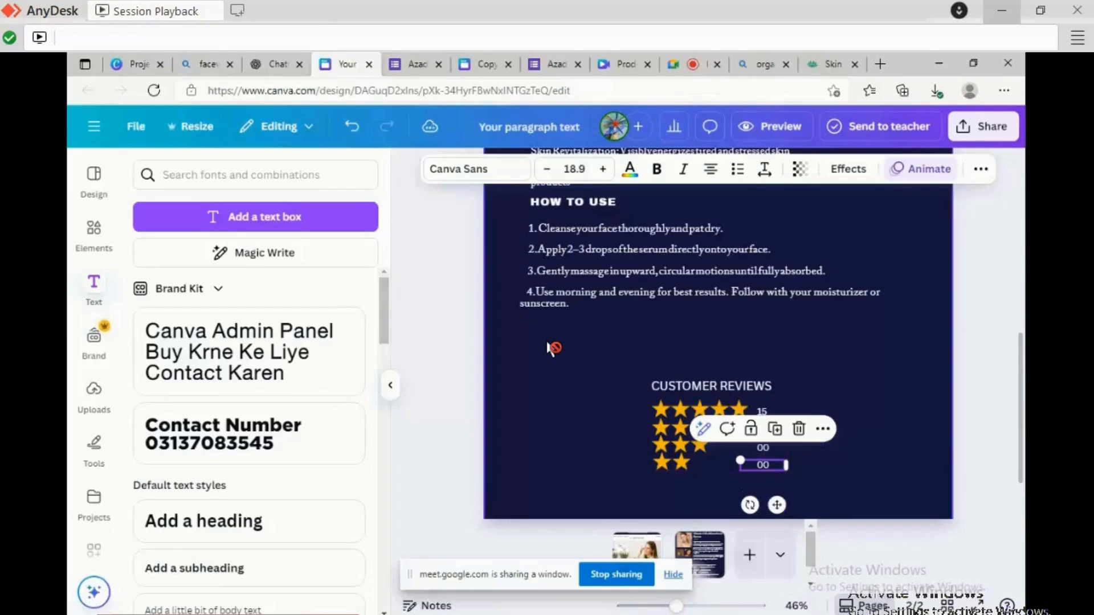
Group the "CUSTOMER REVIEWS" heading, the star rows and the four review counts into one block.
click(553, 347)
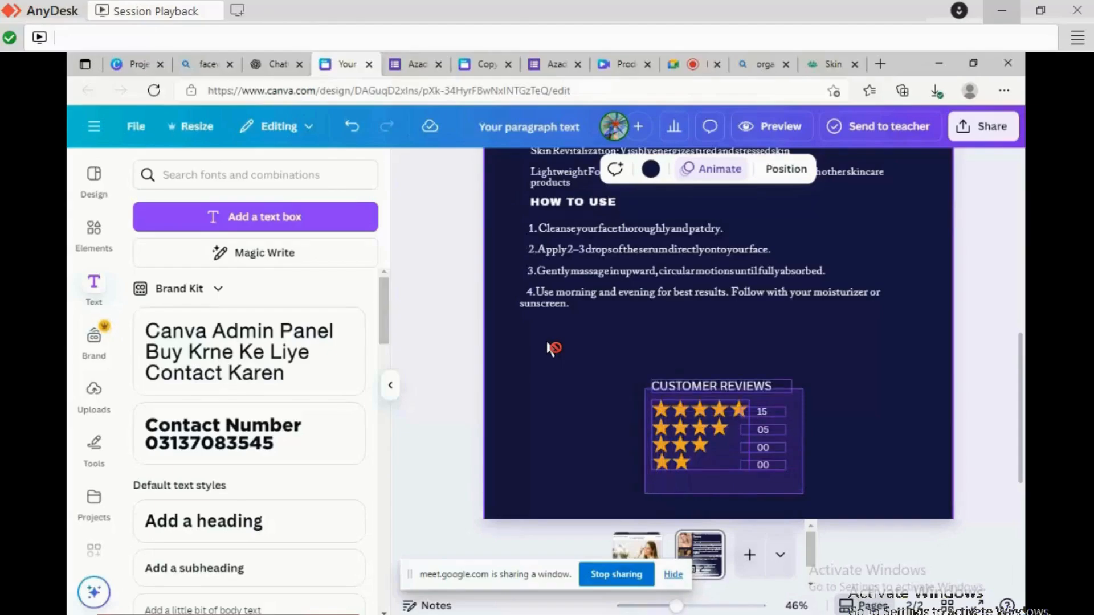
click(718, 422)
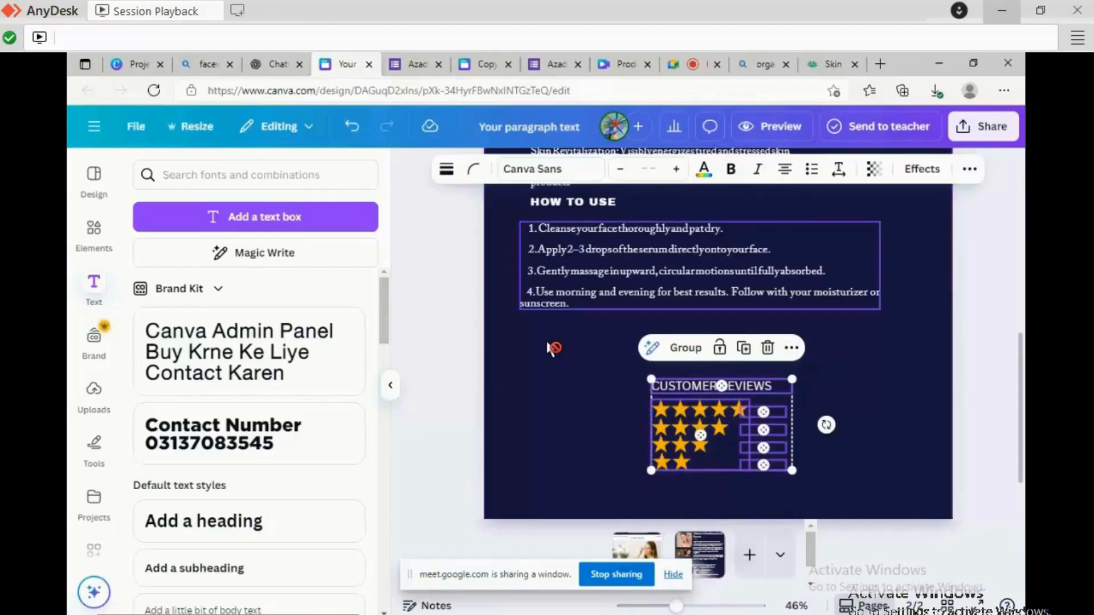
key(ctrl+g)
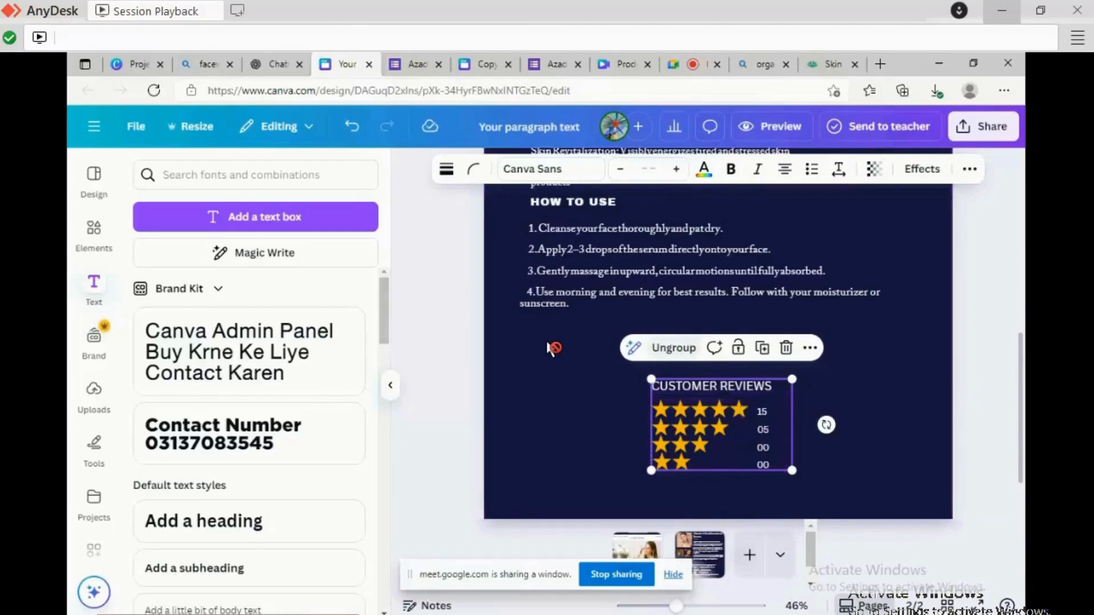
mouse_move(793, 379)
mouse_down()
mouse_move(823, 359)
mouse_move(779, 387)
mouse_move(820, 360)
mouse_move(792, 379)
mouse_up()
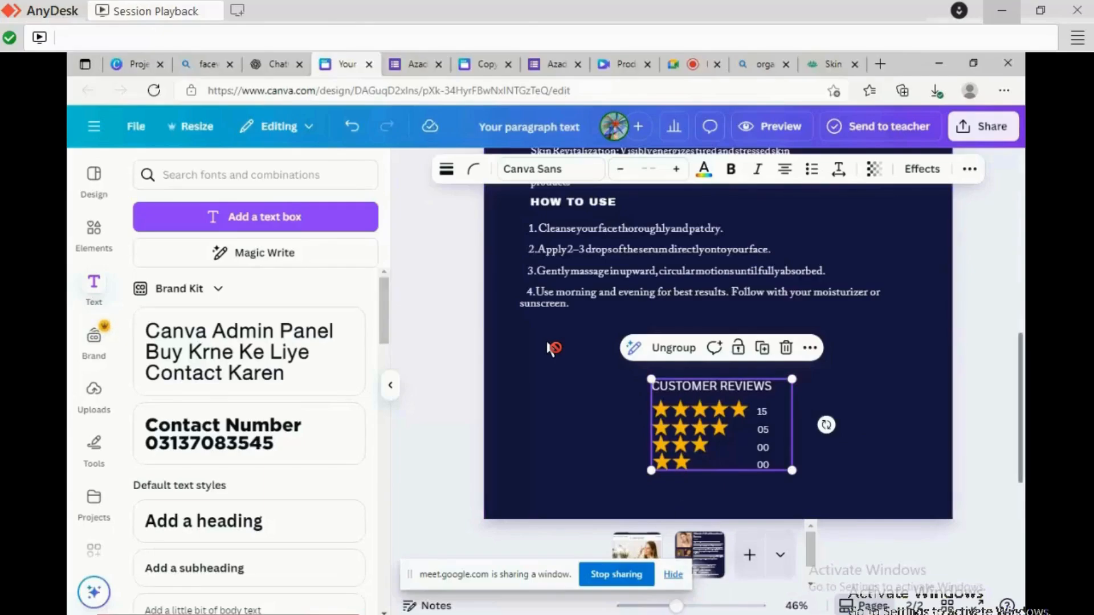
Review the serum details page and the product rows with their review stars and links on the first page.
scroll(550, 347, up, 5)
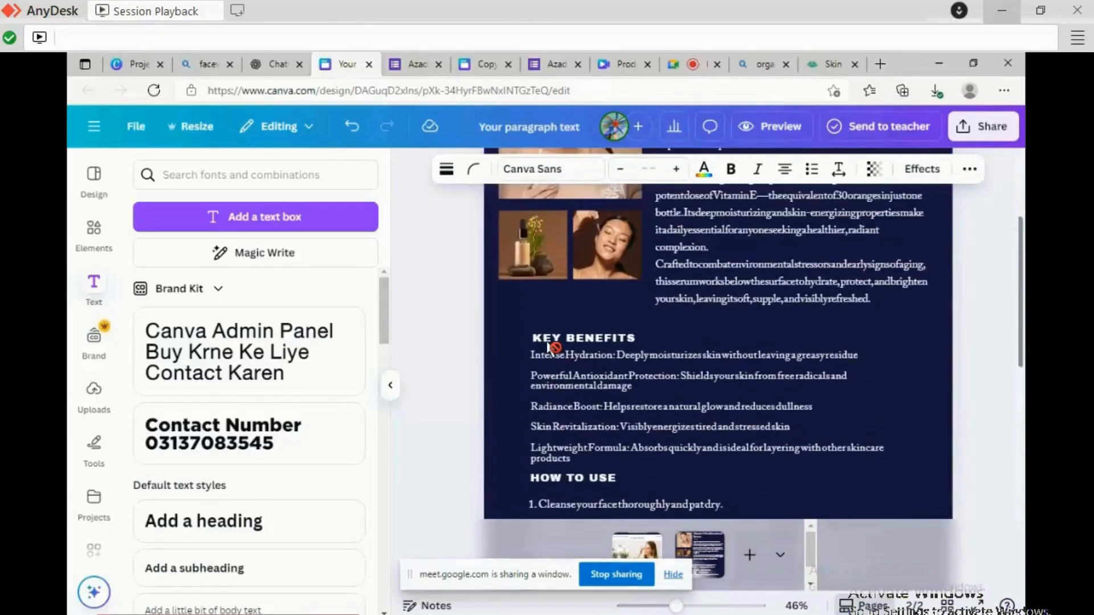
scroll(550, 346, down, 1)
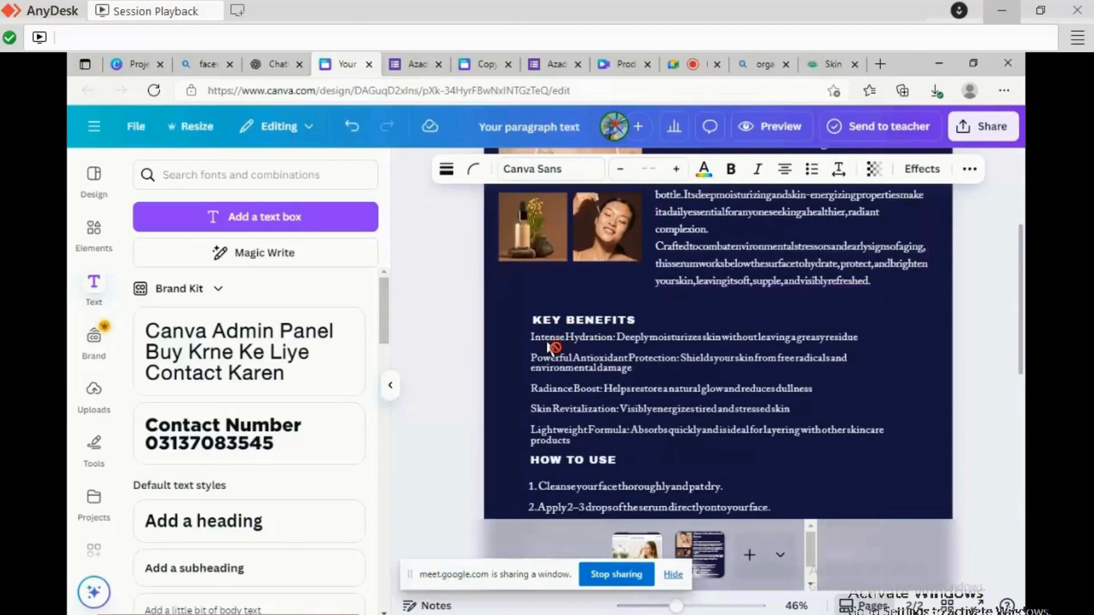
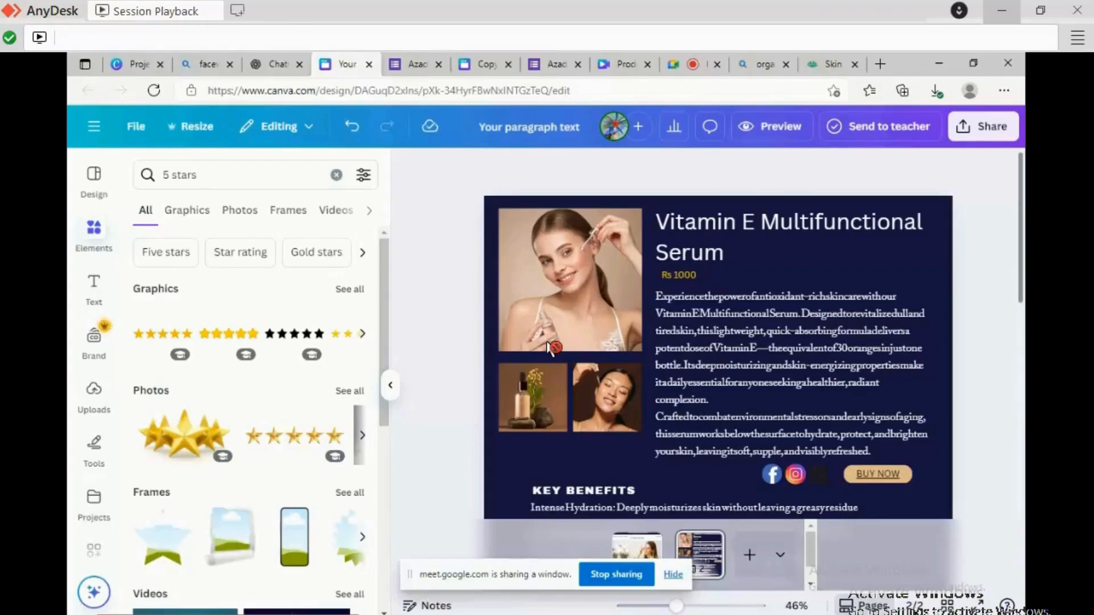
scroll(549, 347, down, 10)
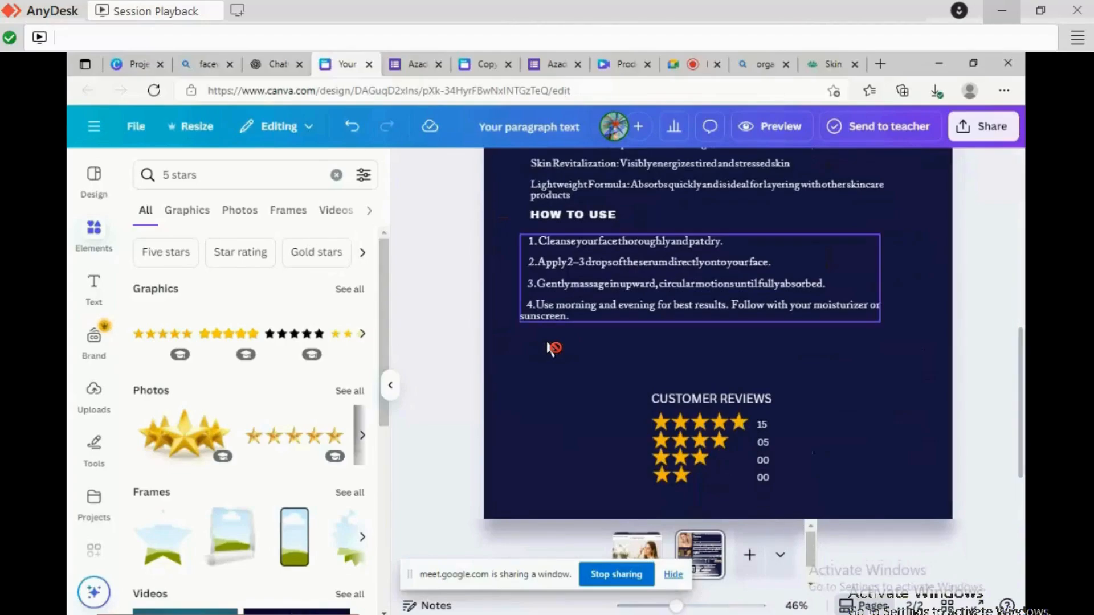
click(637, 546)
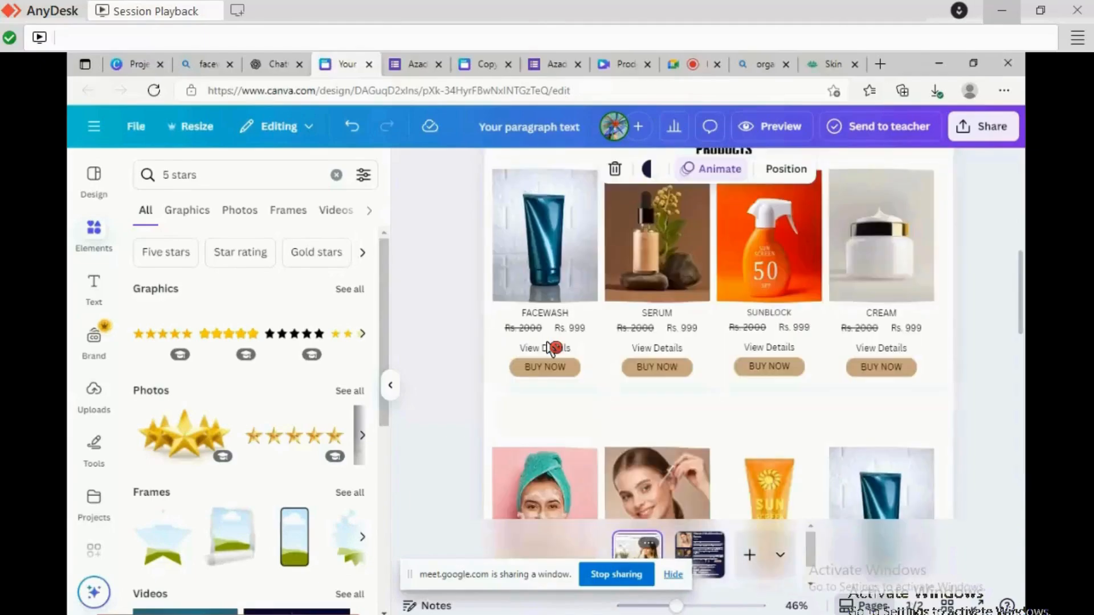
scroll(549, 347, down, 3)
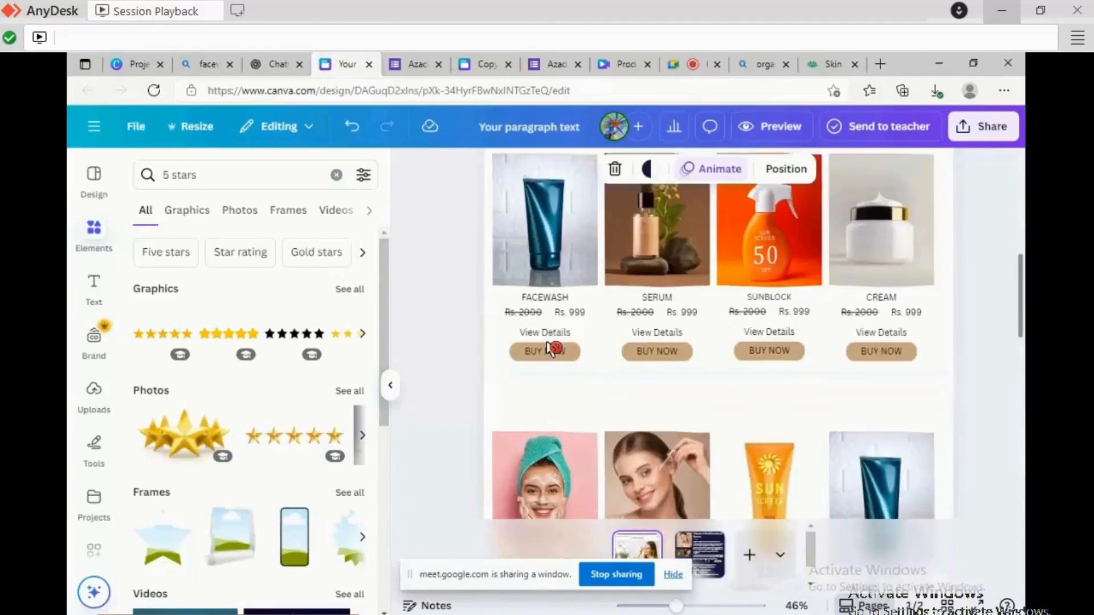
scroll(552, 348, down, 1)
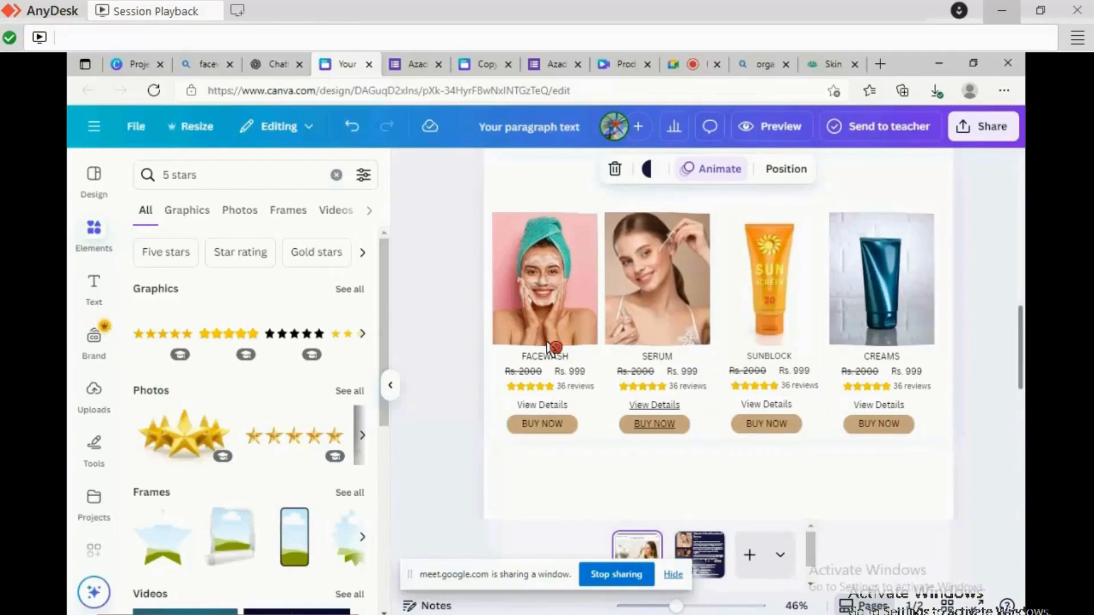
scroll(548, 347, up, 3)
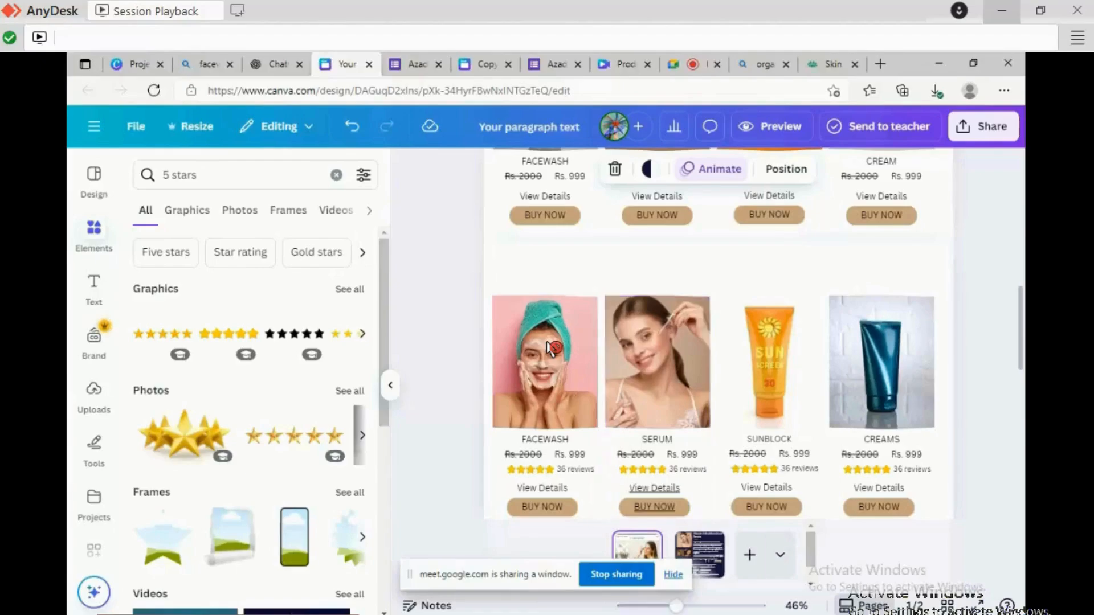
scroll(551, 347, down, 4)
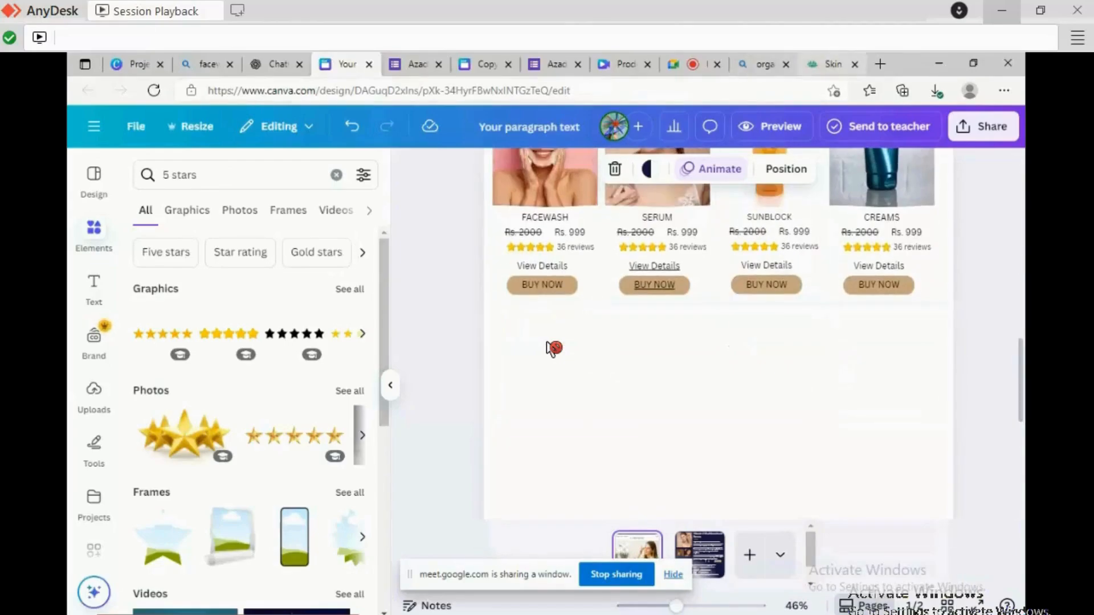
Switch to the Organic Lab website, open its discounted bundle deals and examine how the Bundles page lays out its products.
key(ctrl+9)
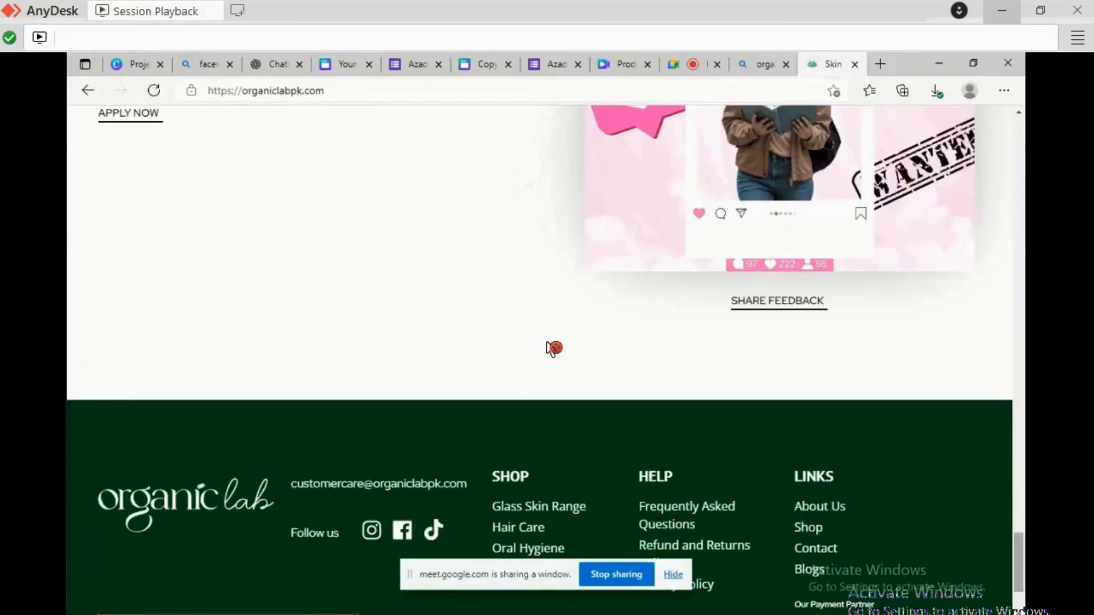
scroll(552, 348, up, 10)
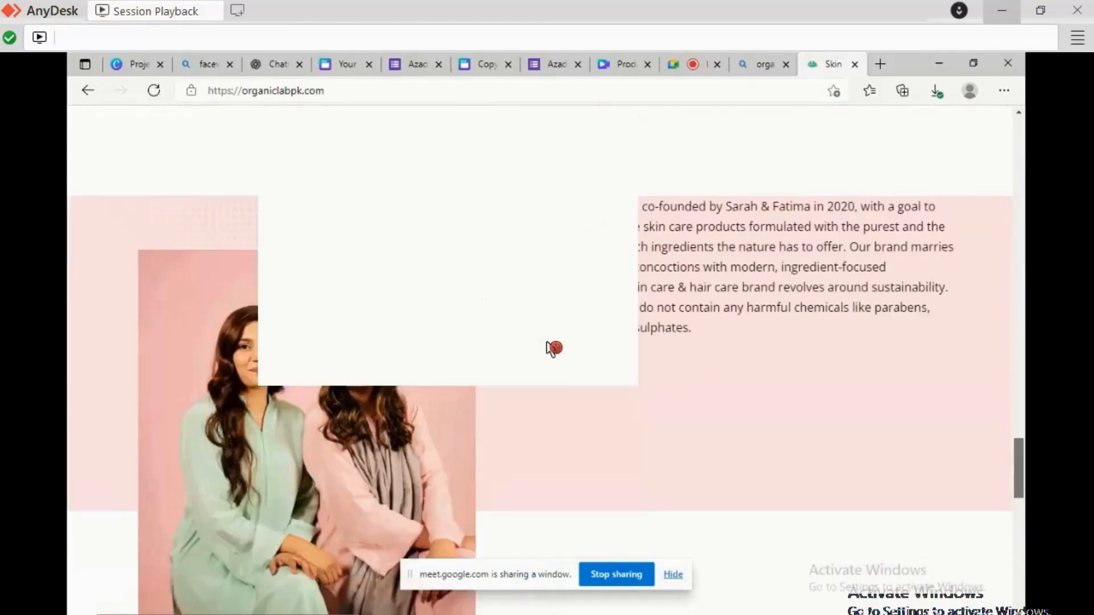
scroll(552, 348, up, 8)
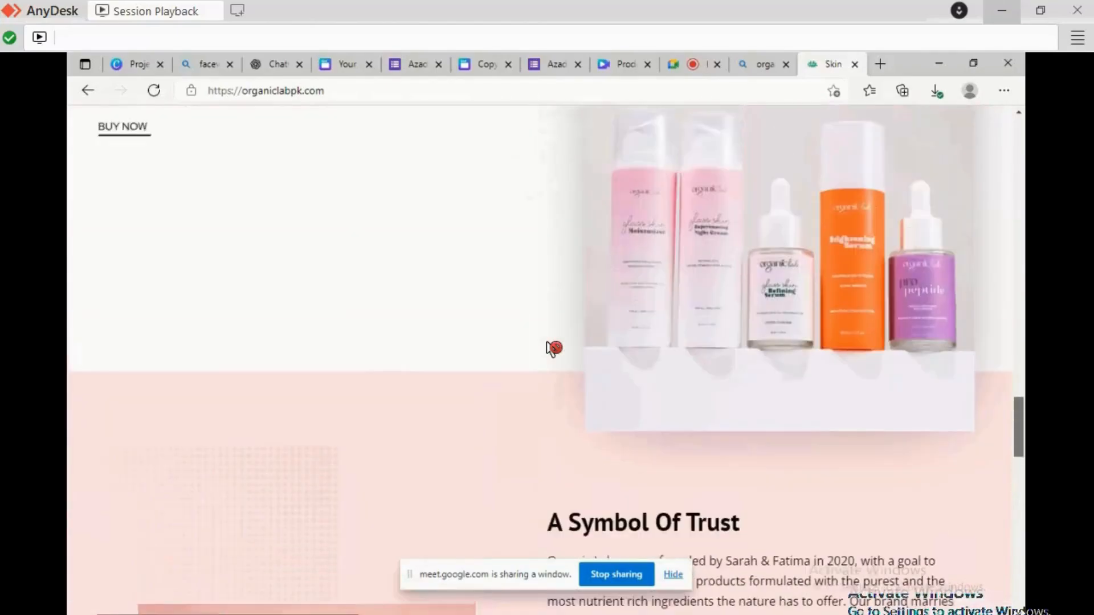
scroll(551, 348, up, 2)
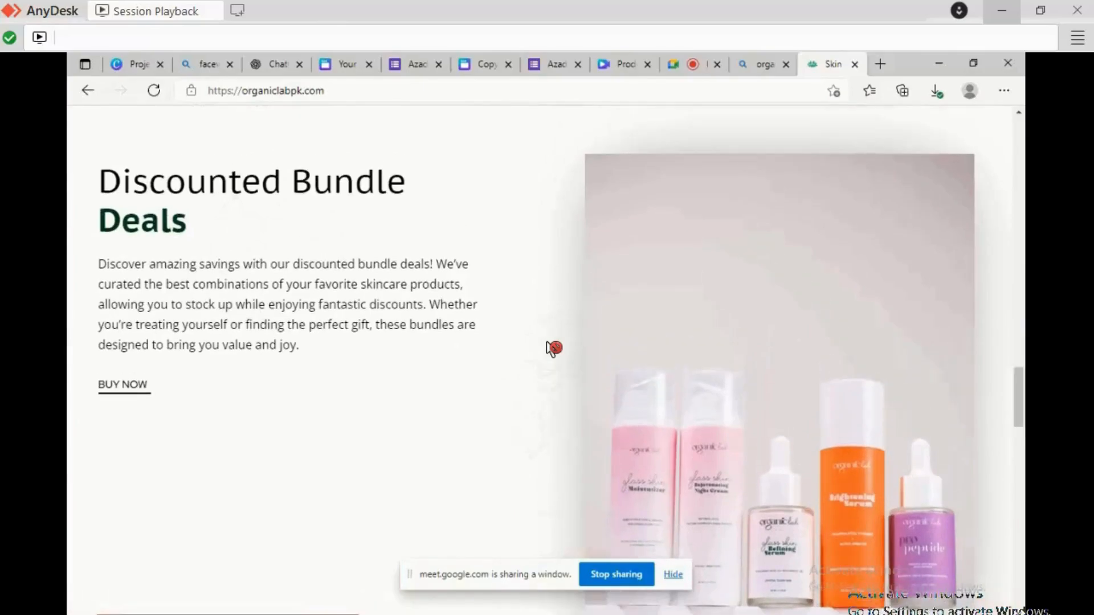
click(552, 348)
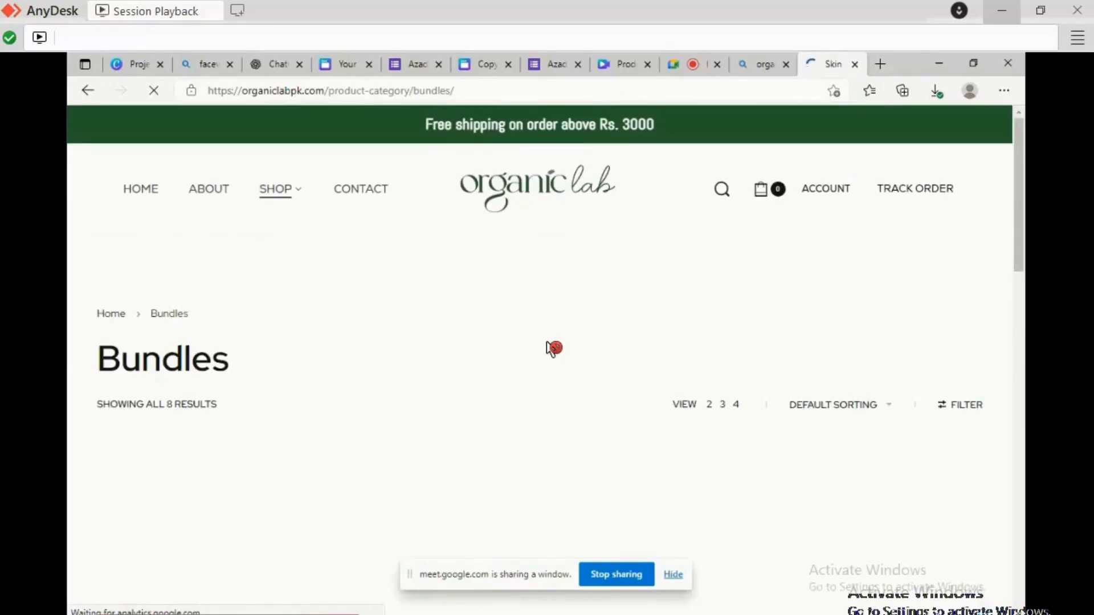
scroll(552, 348, down, 1)
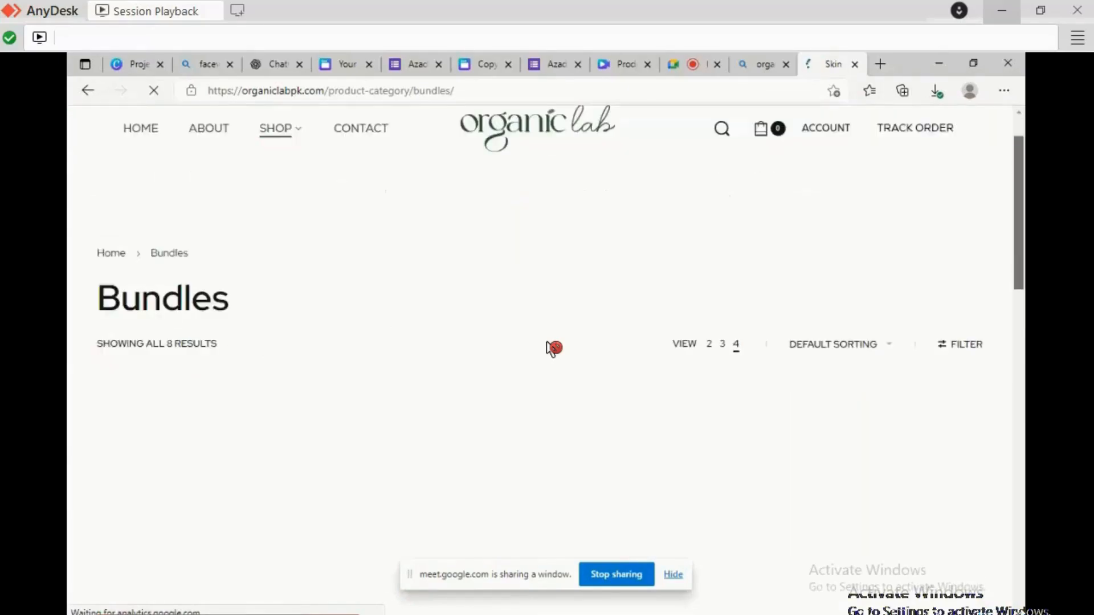
scroll(551, 348, down, 3)
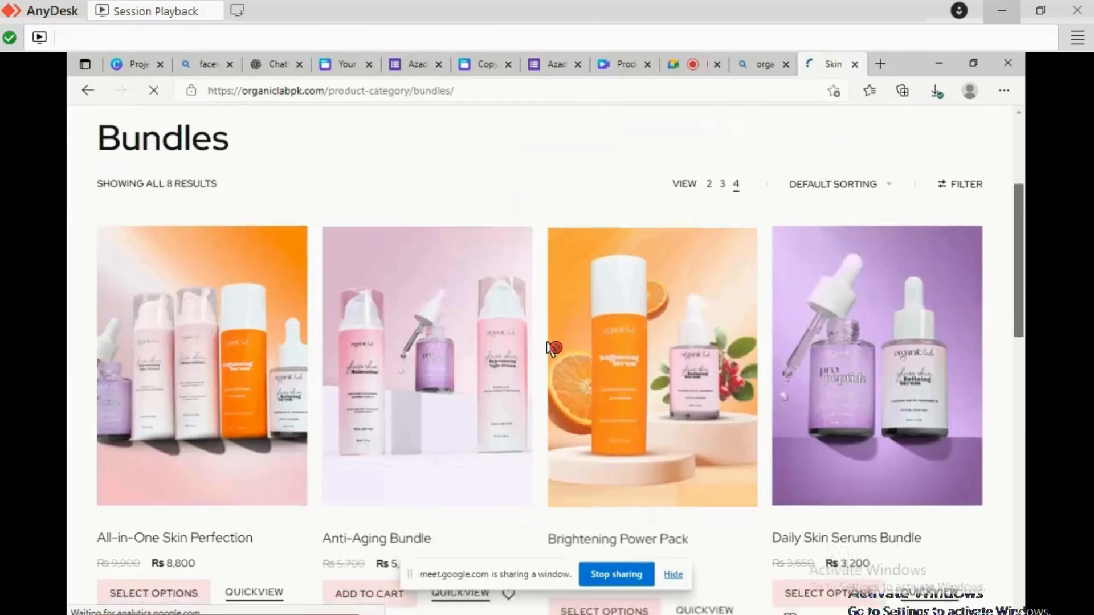
scroll(551, 347, down, 2)
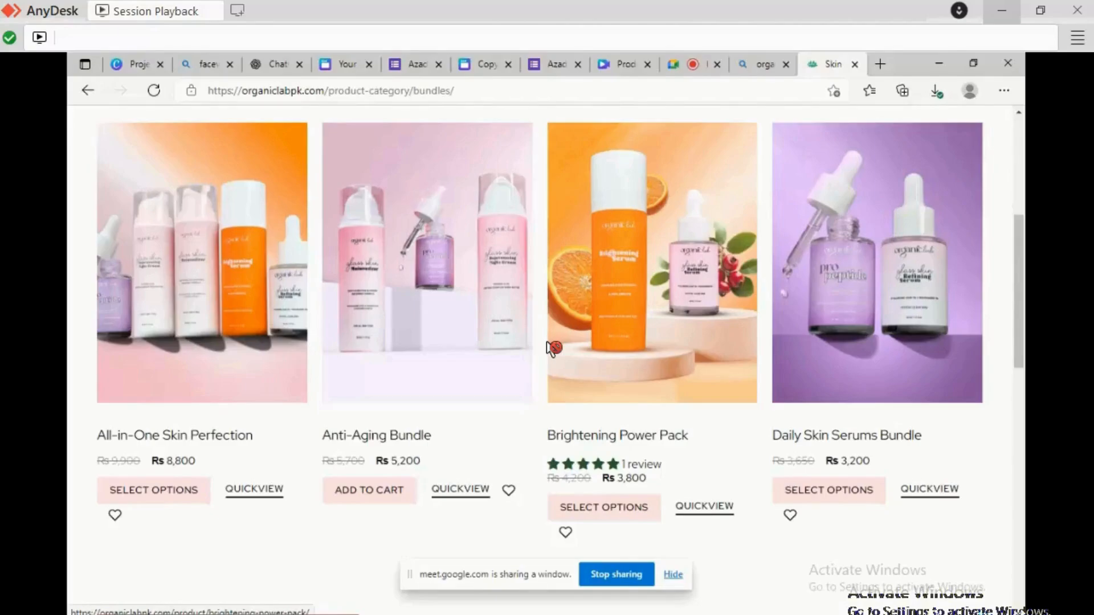
click(553, 349)
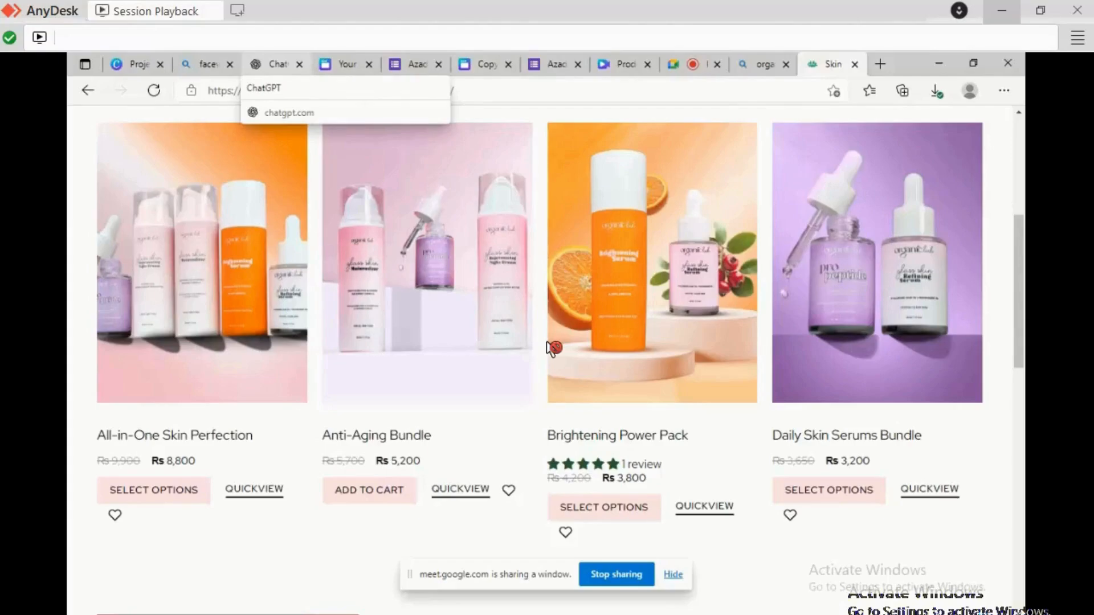
Search the web for "the ordinary serum" and look over the listed serums.
key(ctrl+3)
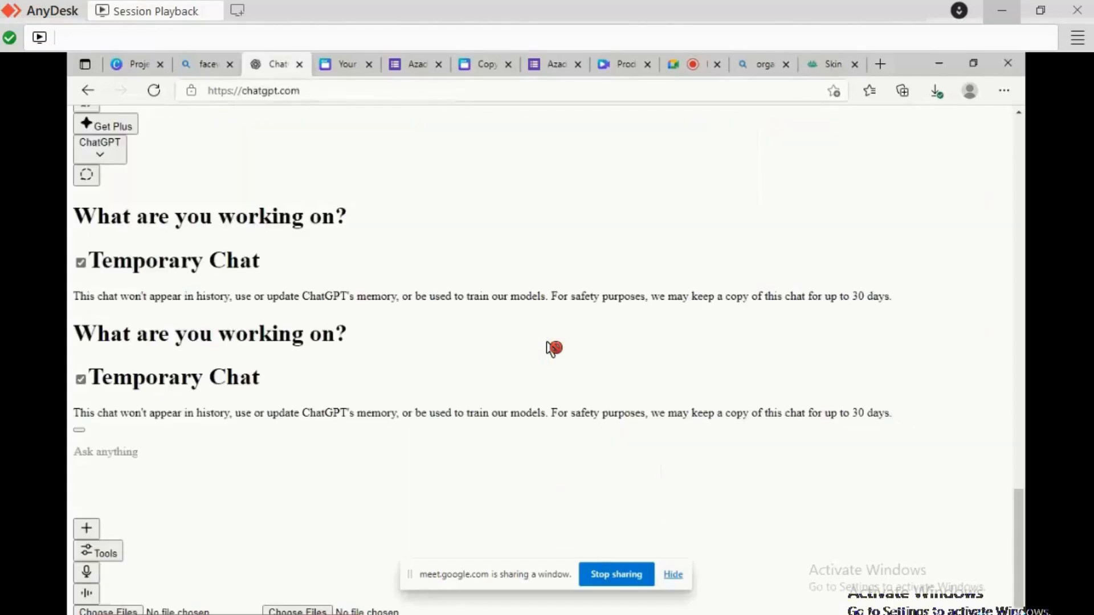
text(the o)
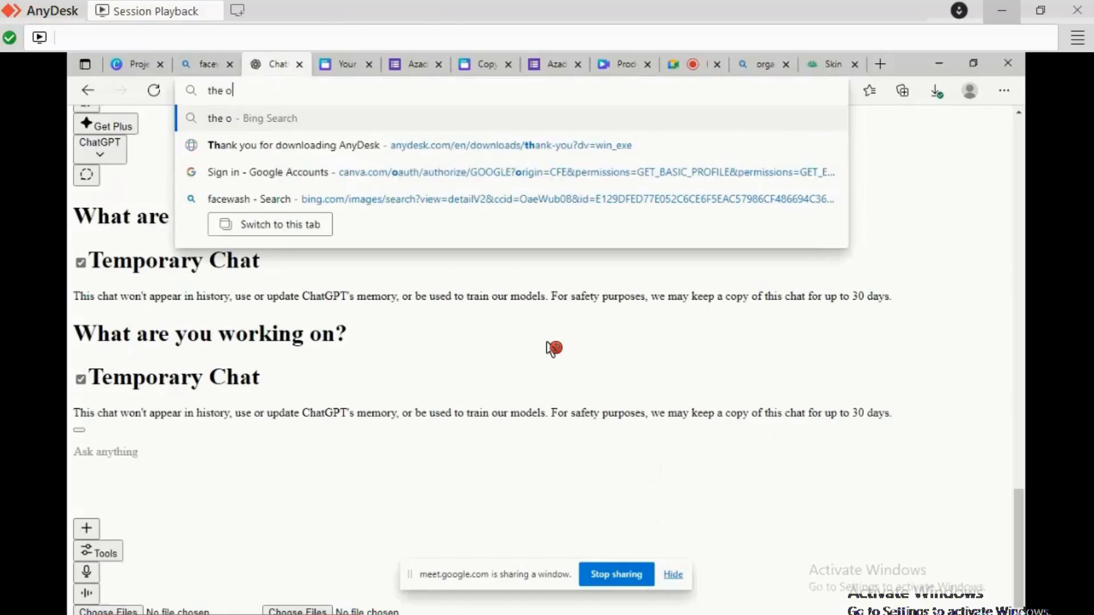
text(rdina)
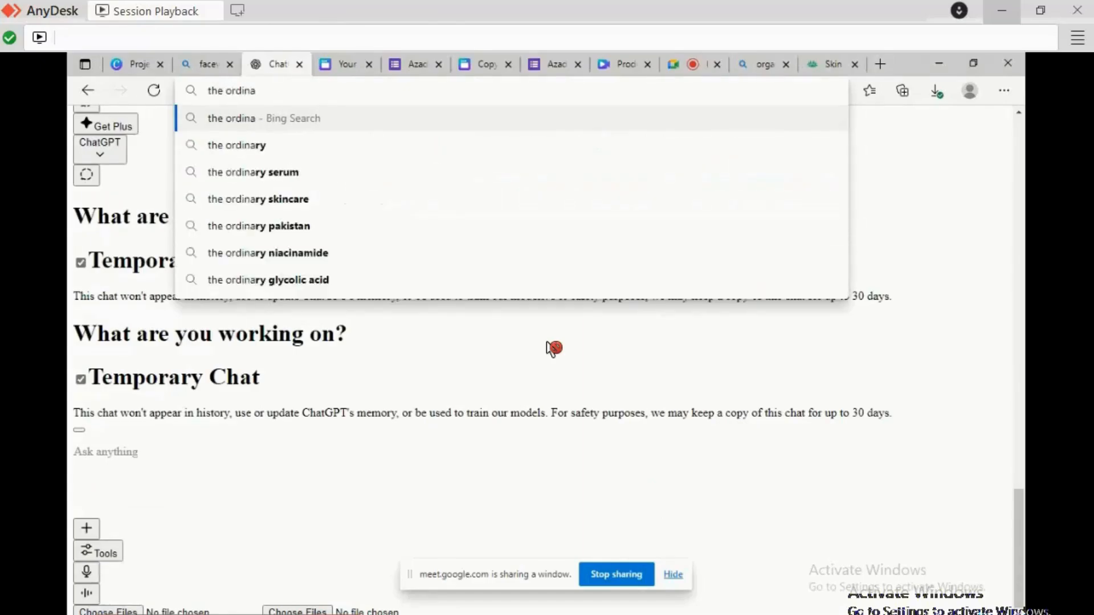
key(Down)
key(Down)
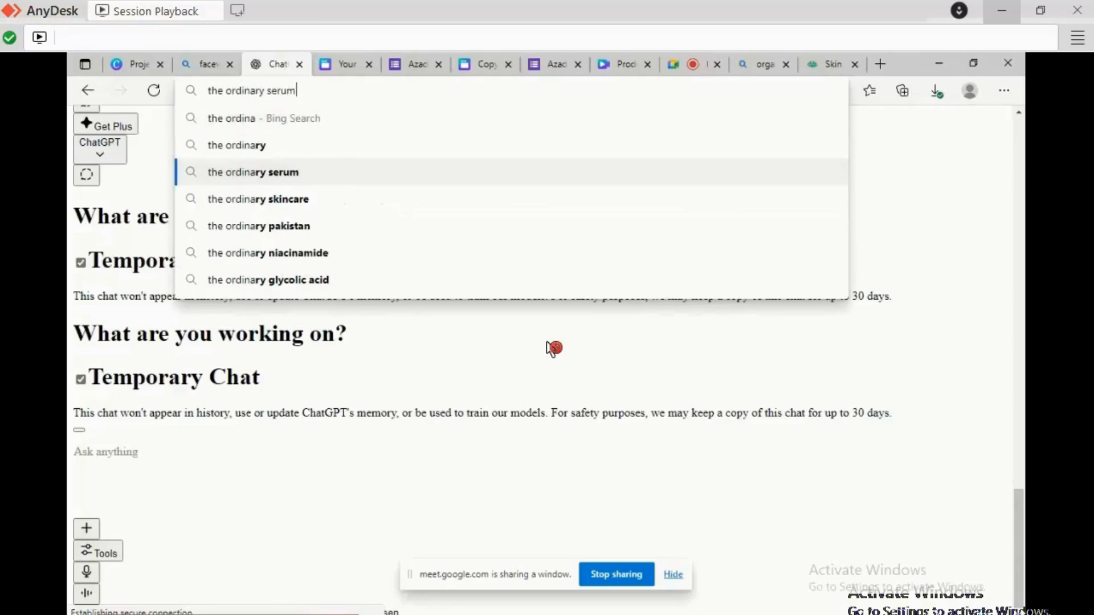
key(Return)
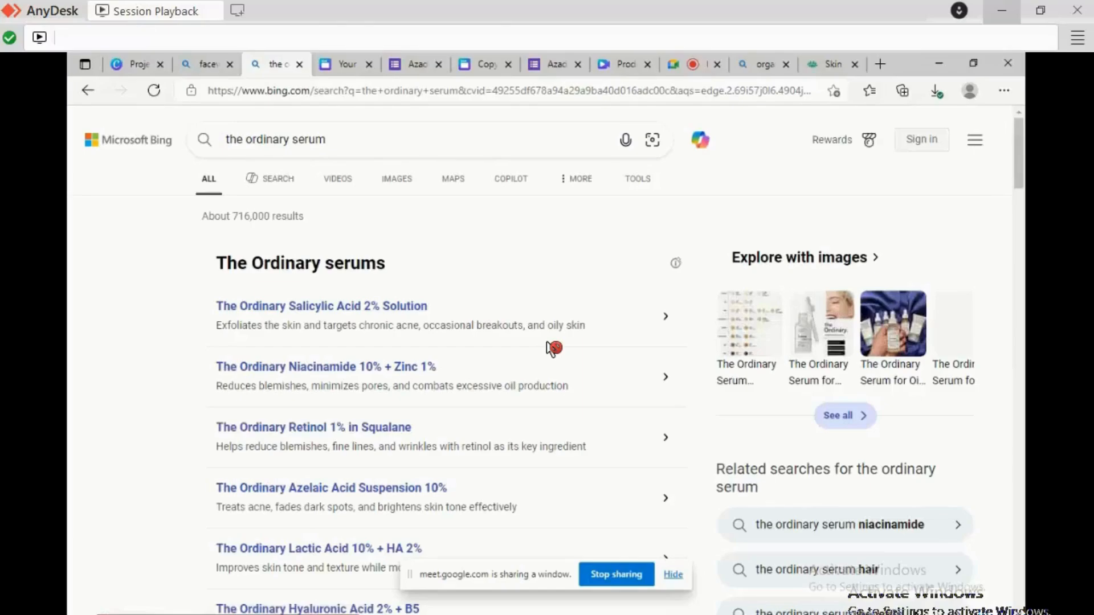
scroll(550, 348, down, 4)
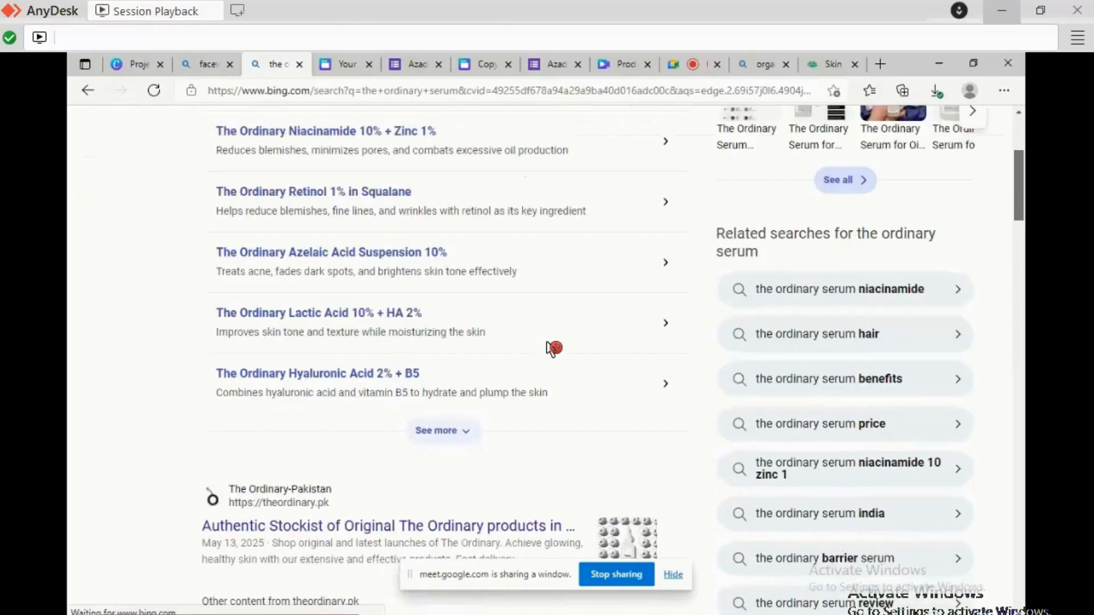
scroll(550, 348, down, 2)
scroll(553, 348, down, 5)
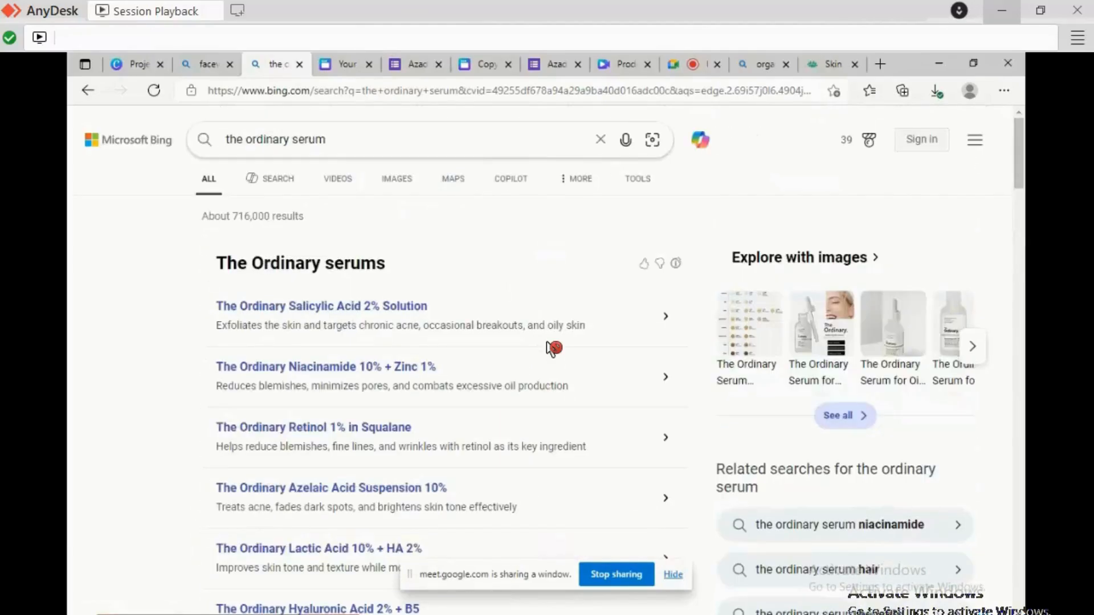
Narrow the web search to "the ordinary serum price", and then to "the ordinary serum price in pakistan".
text(pr)
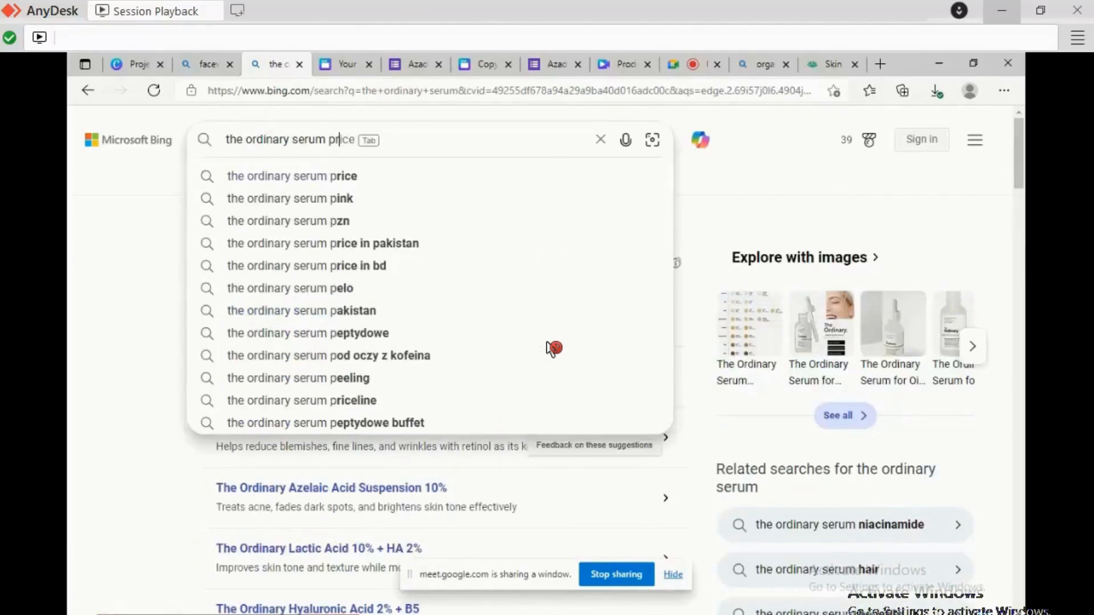
text(ice)
key(Return)
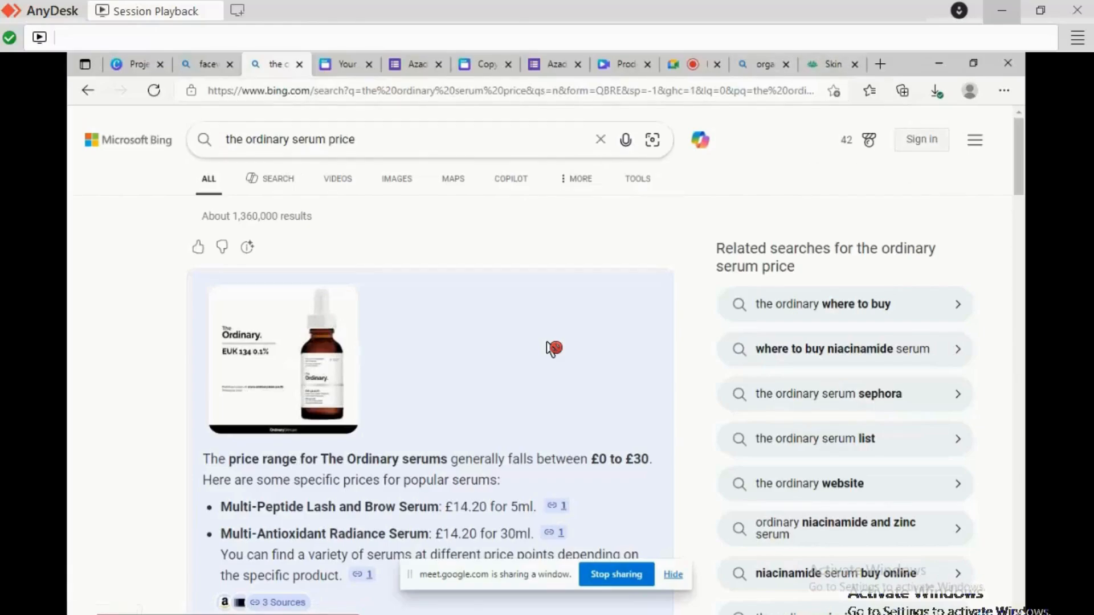
click(513, 139)
text(in p)
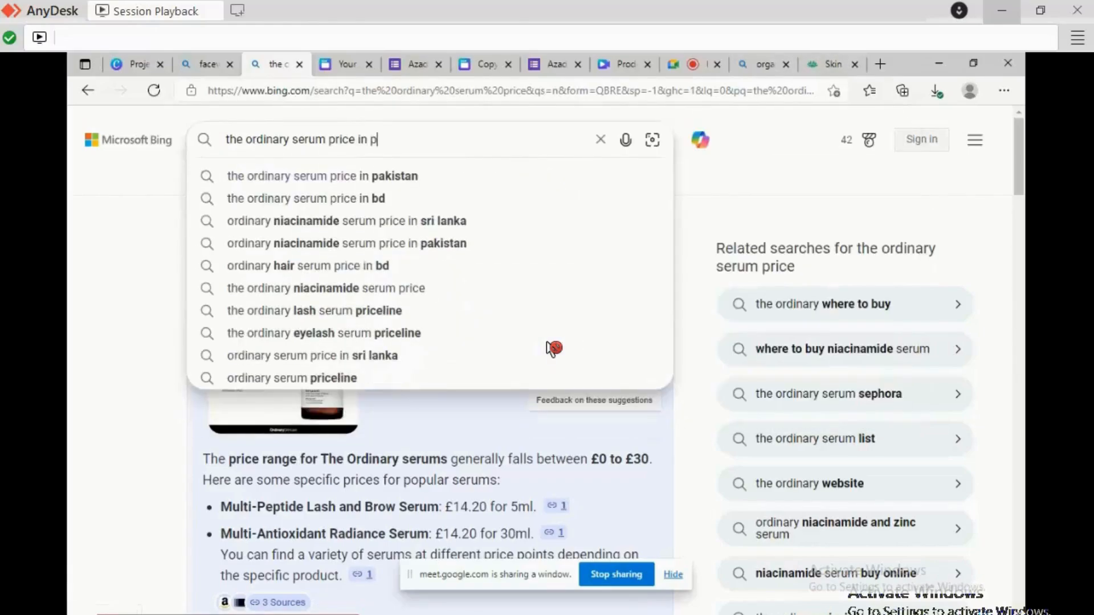
text(akistan)
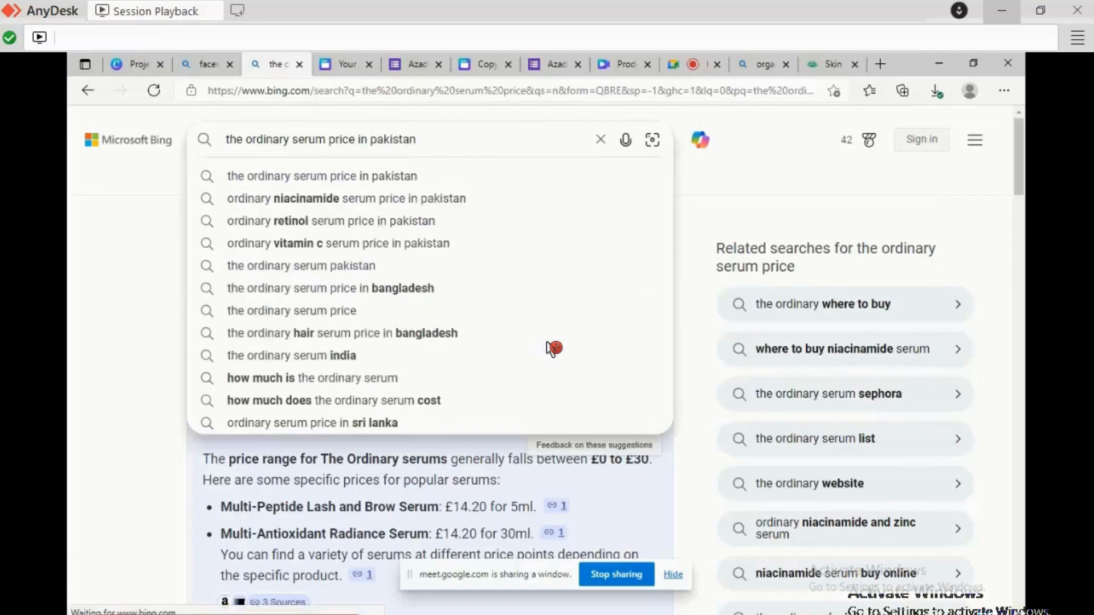
key(Return)
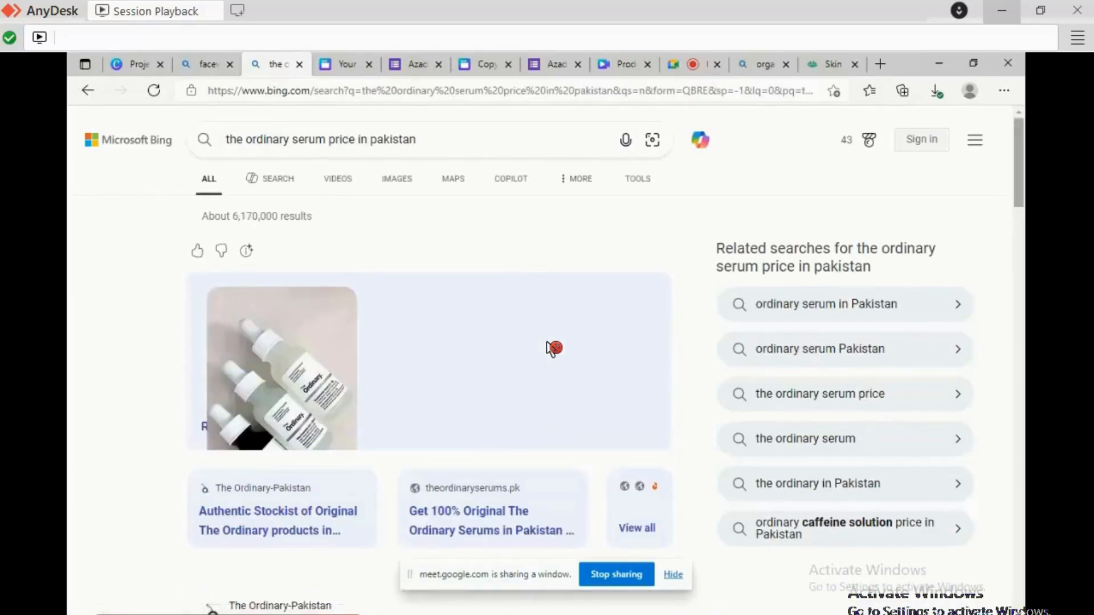
Look through the Pakistani serum price results and open choicemall.pk's The Ordinary collection to examine its product listing.
scroll(553, 348, down, 4)
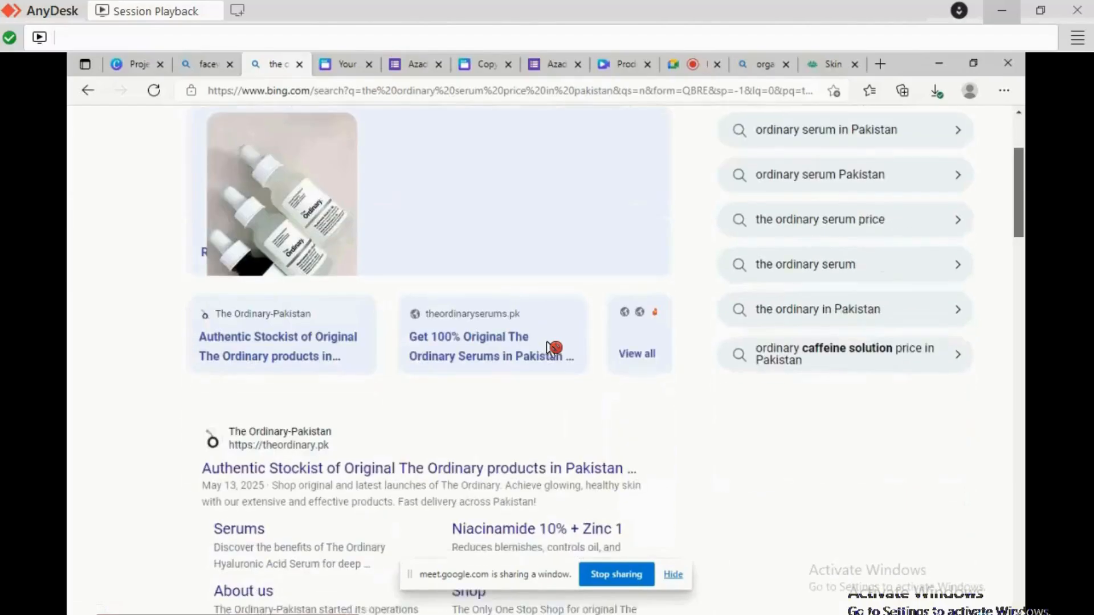
scroll(553, 348, down, 7)
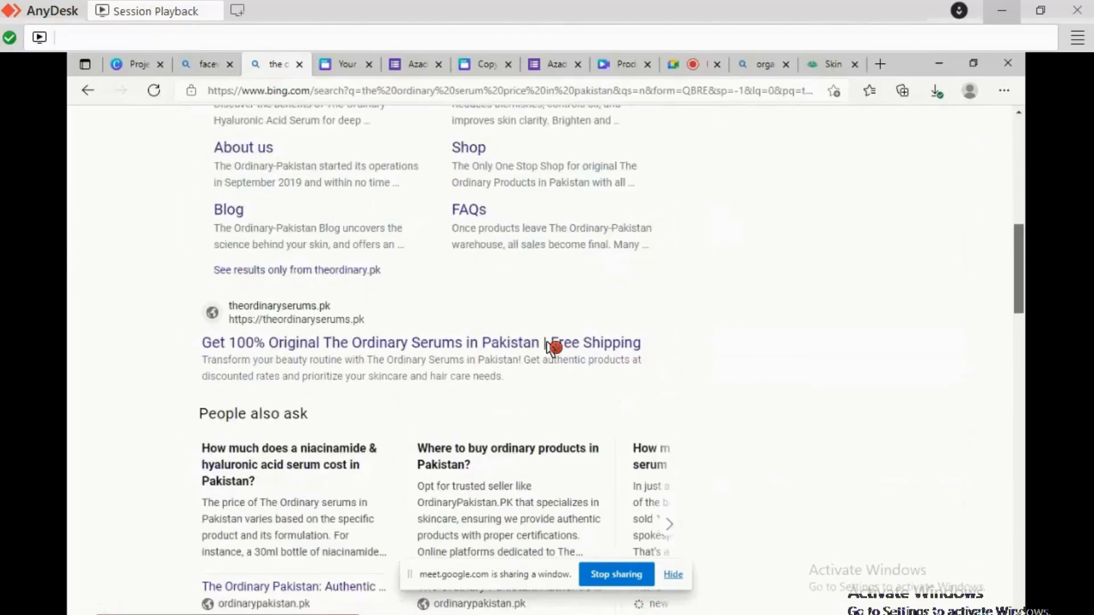
scroll(553, 348, down, 8)
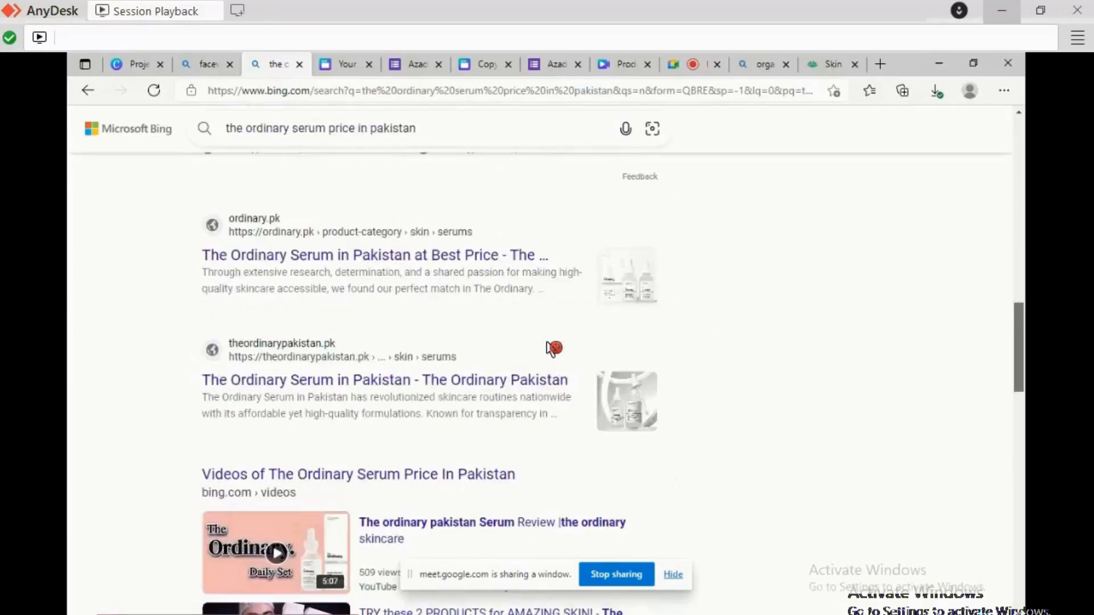
scroll(553, 348, down, 8)
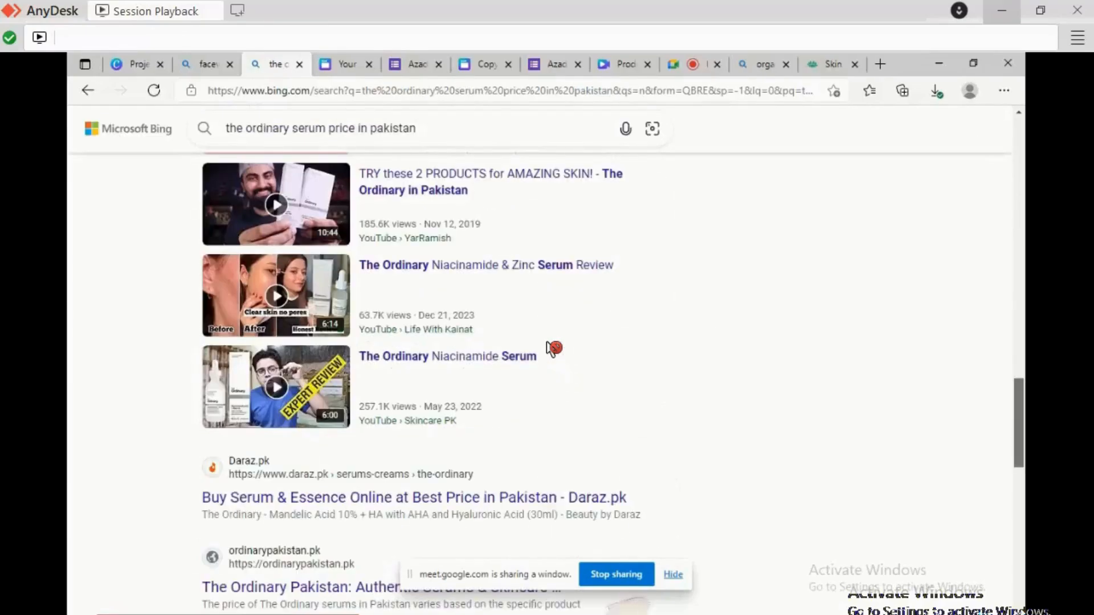
scroll(553, 347, down, 2)
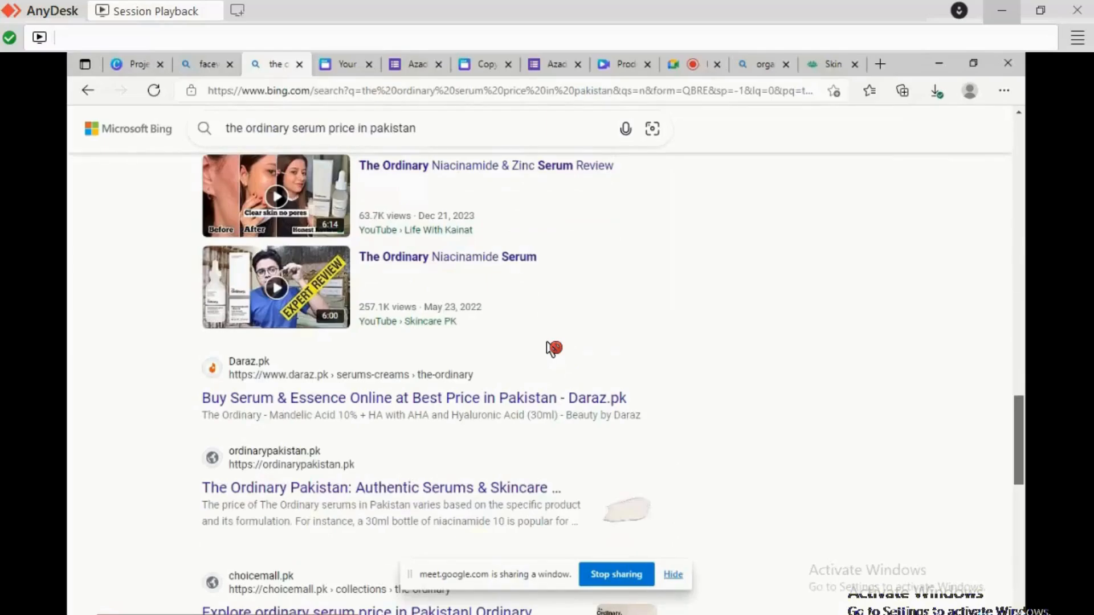
scroll(553, 348, down, 3)
scroll(553, 348, down, 1)
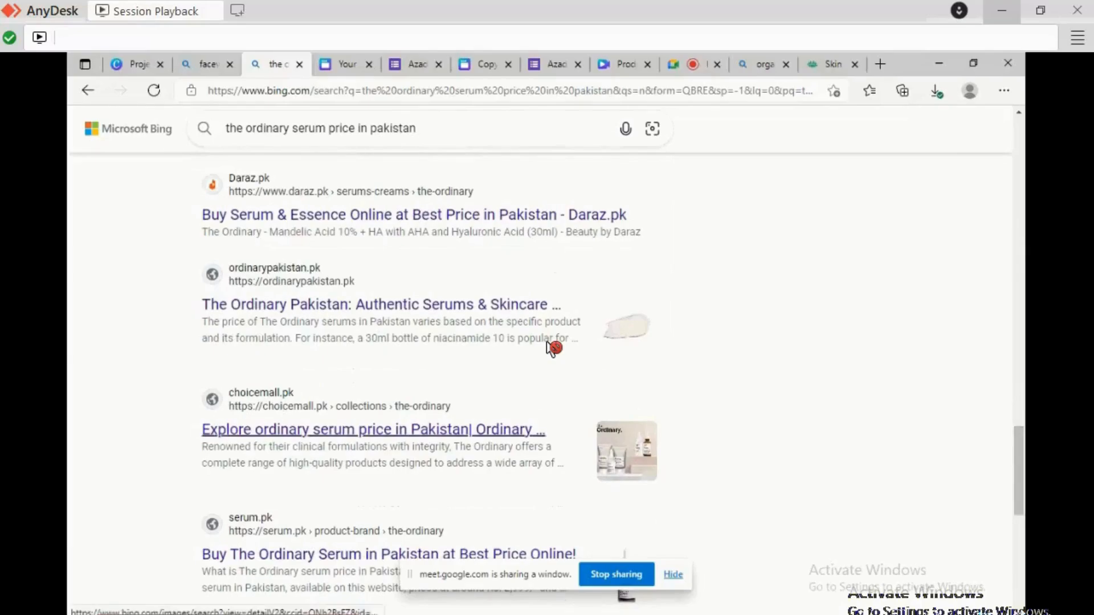
key(ctrl+shift+k)
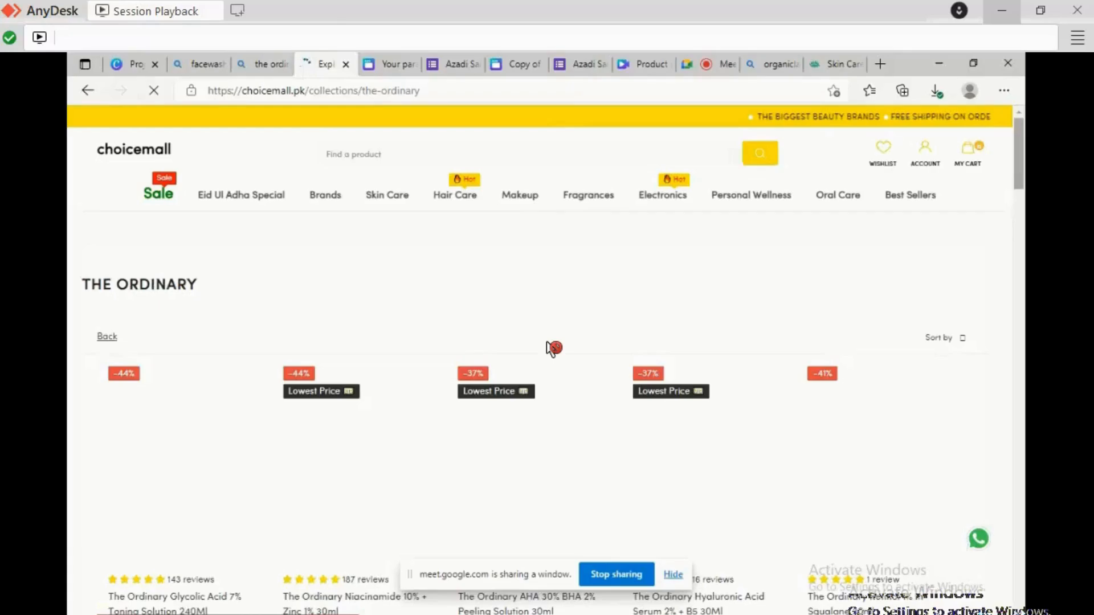
scroll(552, 348, down, 3)
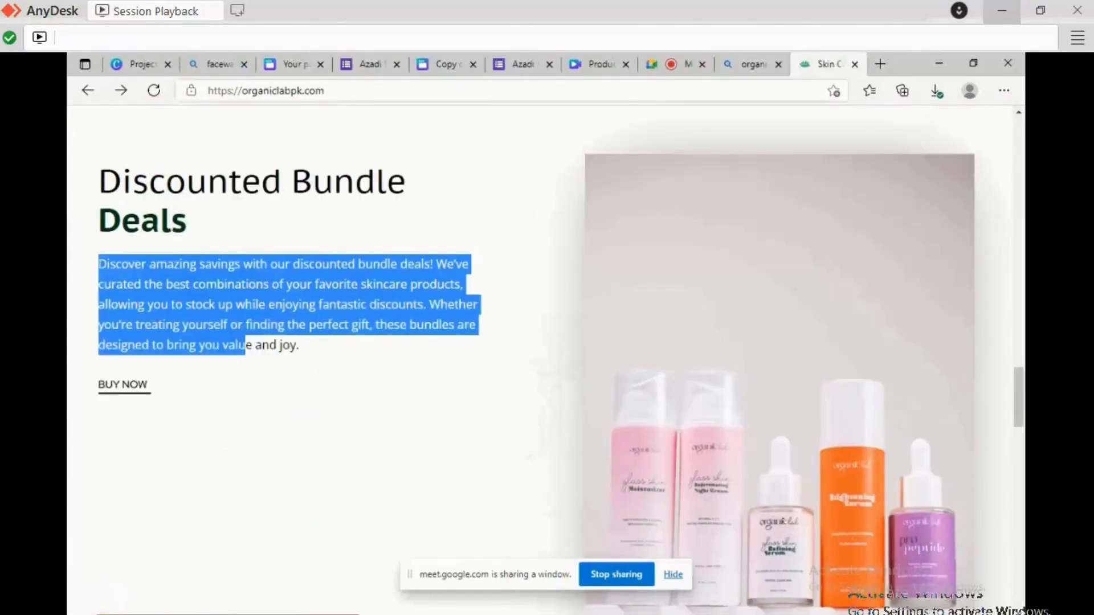
Switch back to the Canva store design and slightly shorten the blank section below the product row's BUY NOW buttons.
click(288, 64)
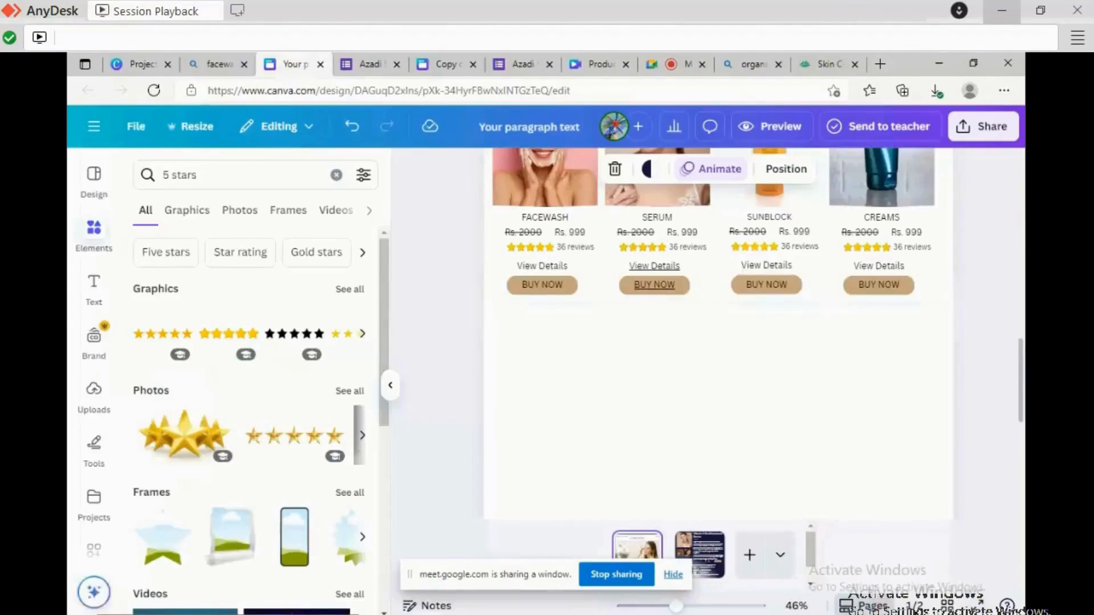
scroll(719, 337, down, 3)
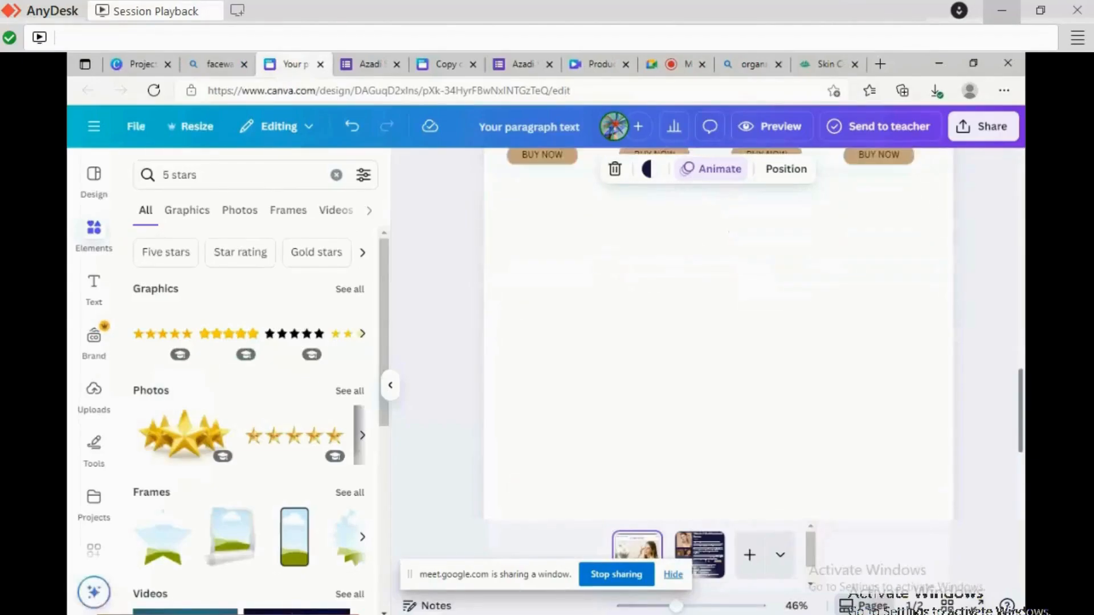
scroll(718, 337, down, 2)
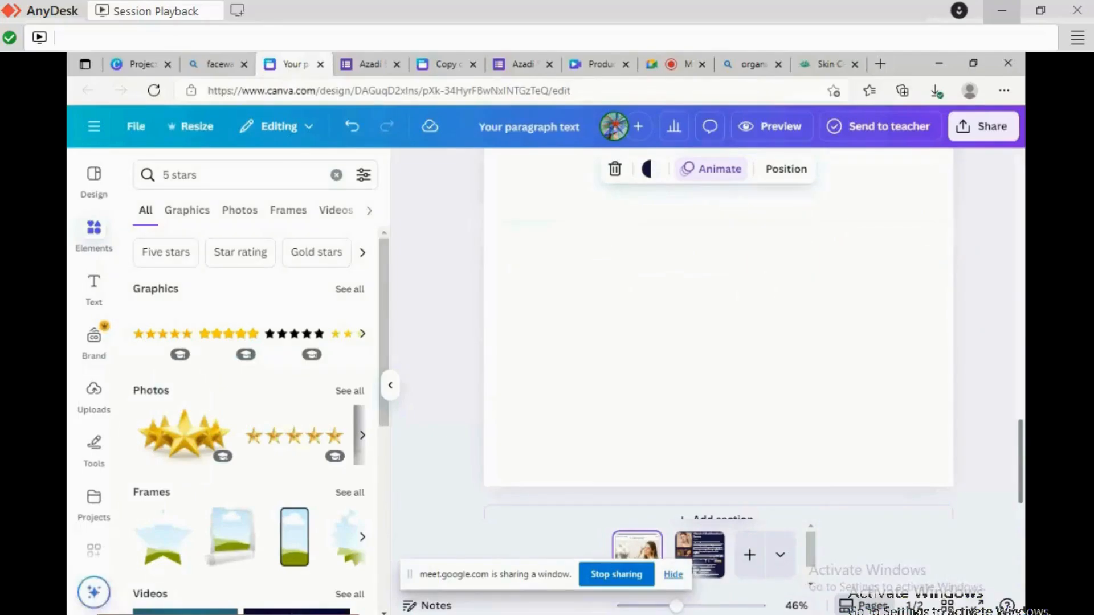
scroll(718, 336, up, 1)
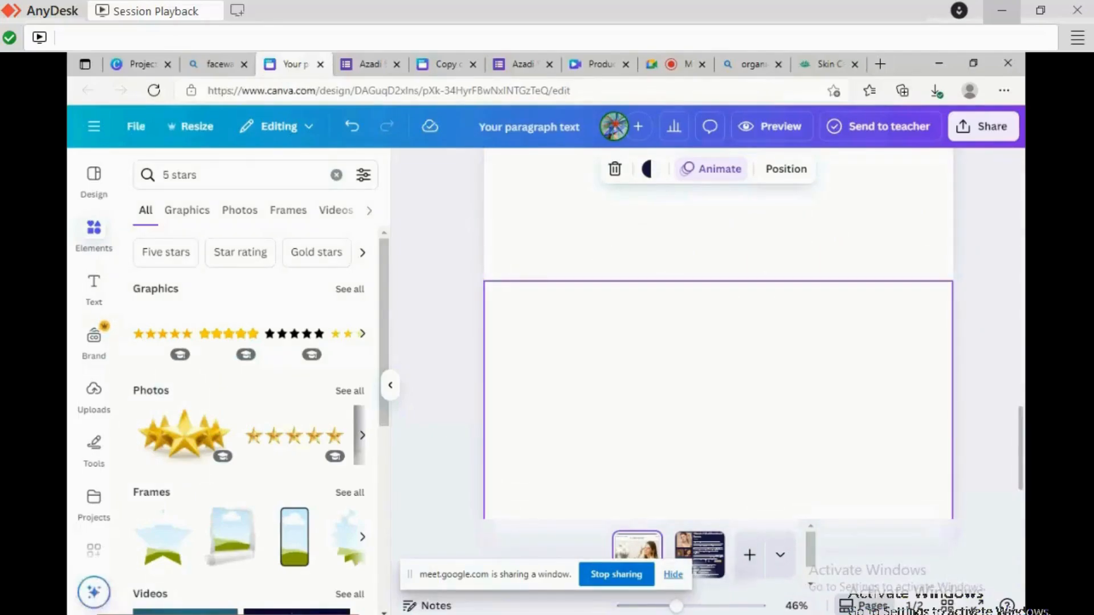
click(718, 365)
click(718, 239)
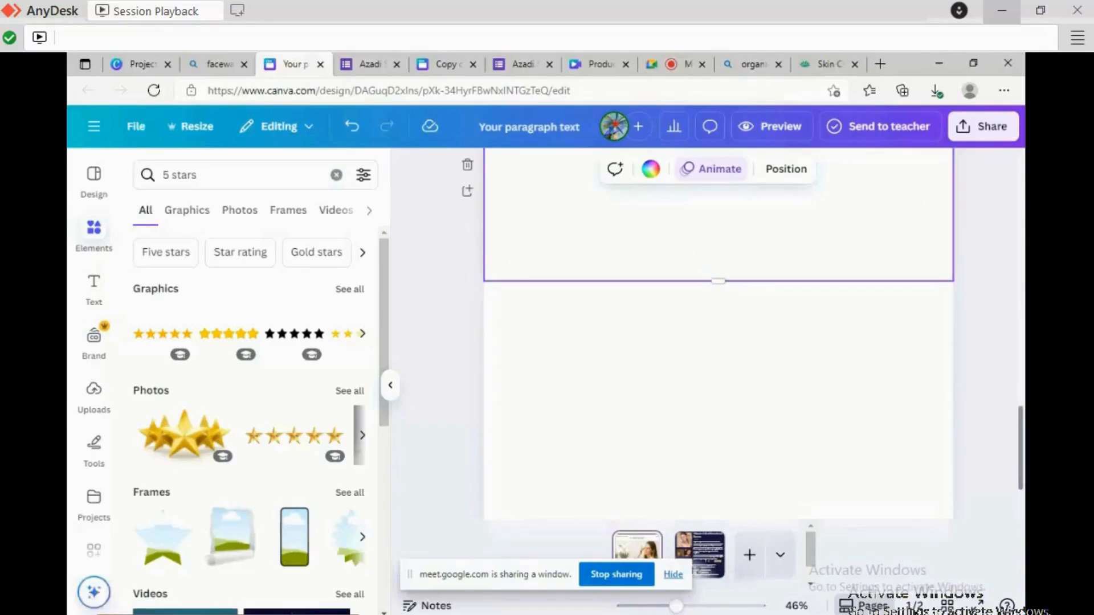
mouse_move(718, 281)
mouse_down()
mouse_move(718, 354)
mouse_move(718, 261)
mouse_up()
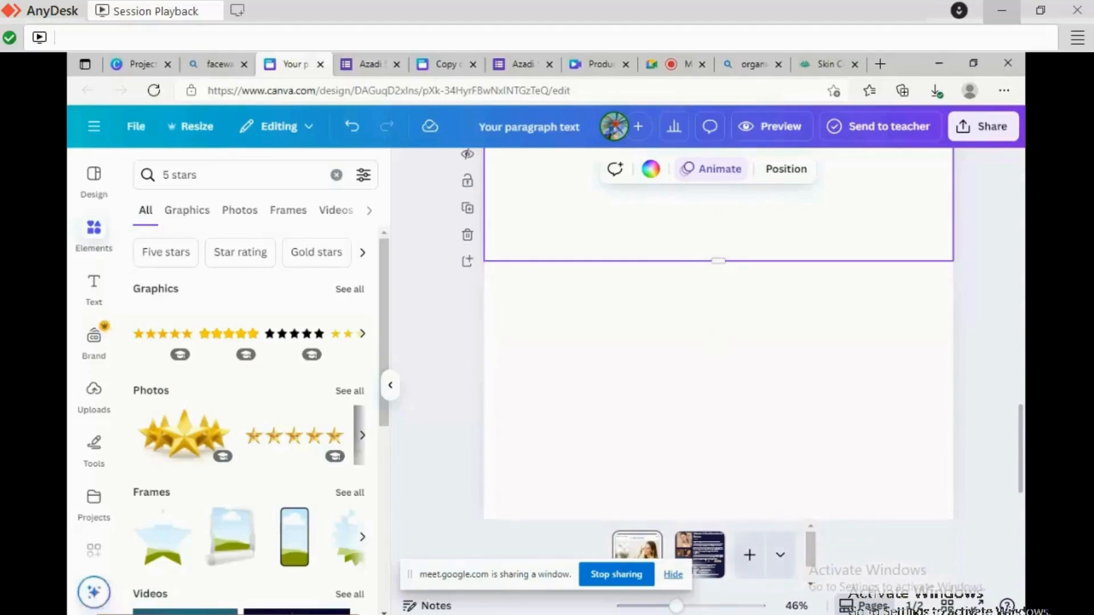
drag(1020, 449, 1021, 421)
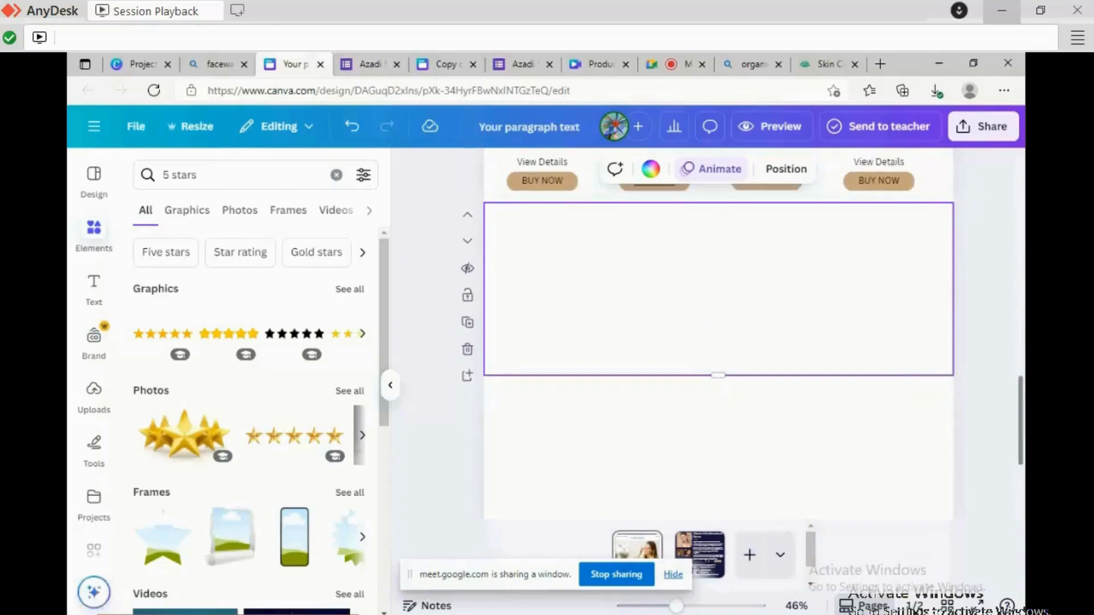
Add a text box reading "OUR GOAL" in the blank section below the product row.
click(94, 283)
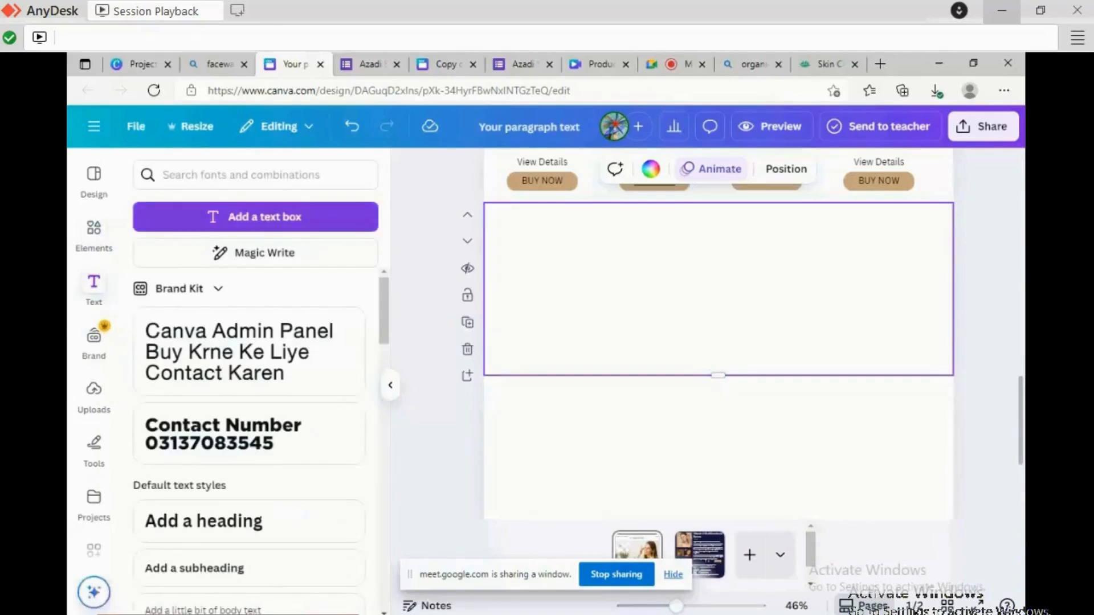
click(256, 216)
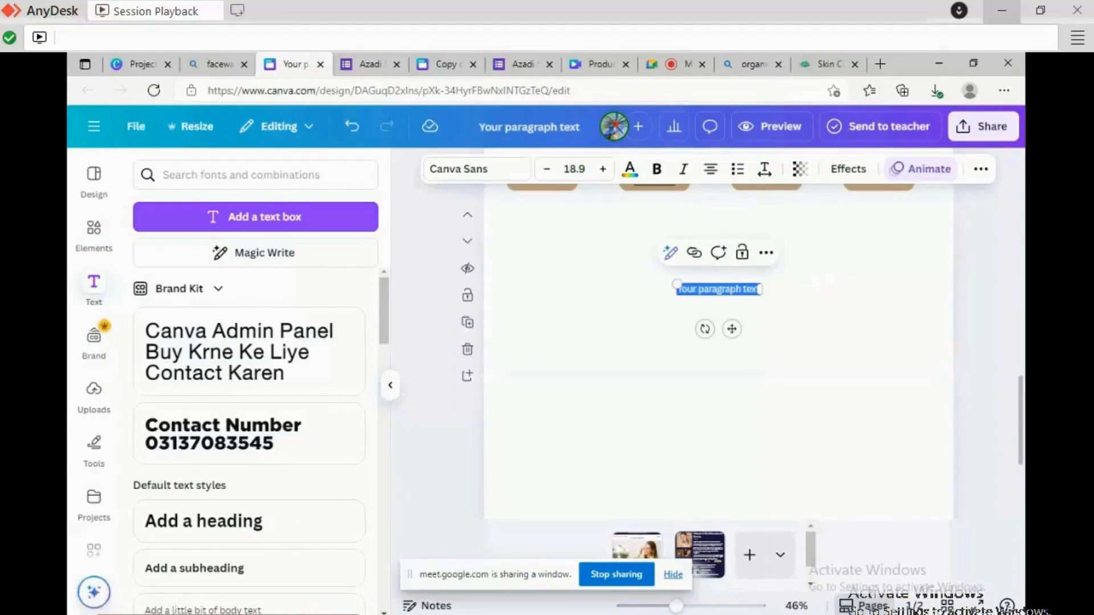
text(YOUR GOAL)
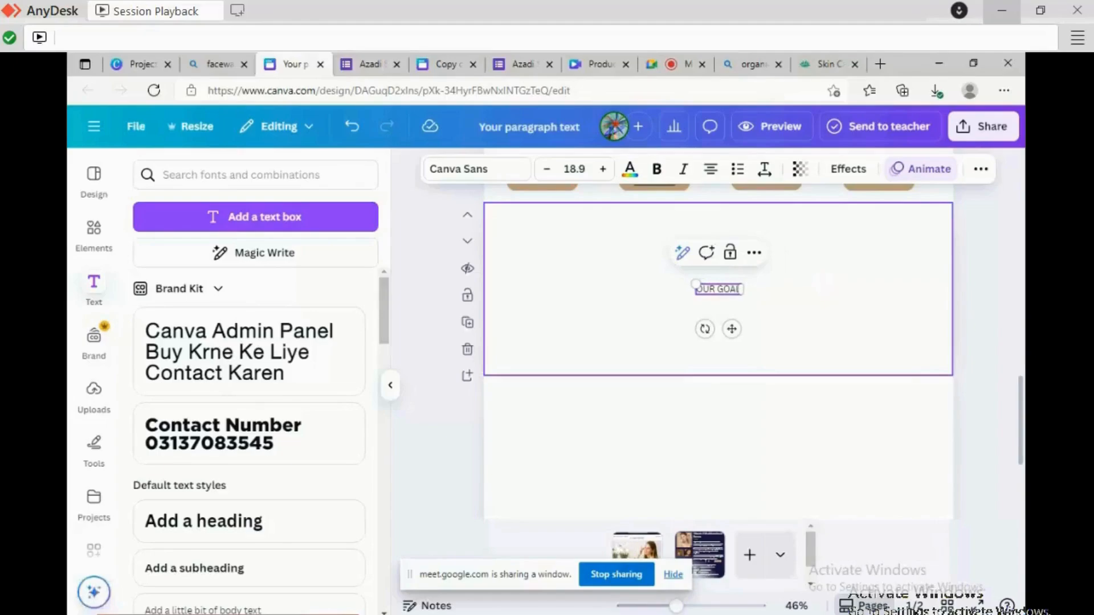
click(822, 282)
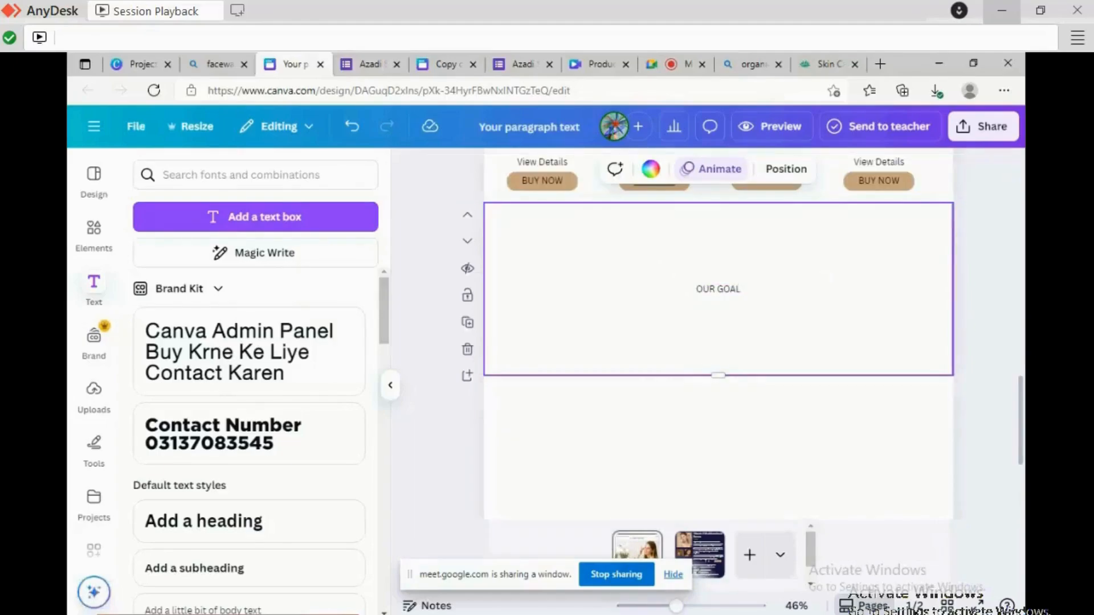
Enlarge the "OUR GOAL" text to heading size and place it centred near the top edge of its section.
click(700, 288)
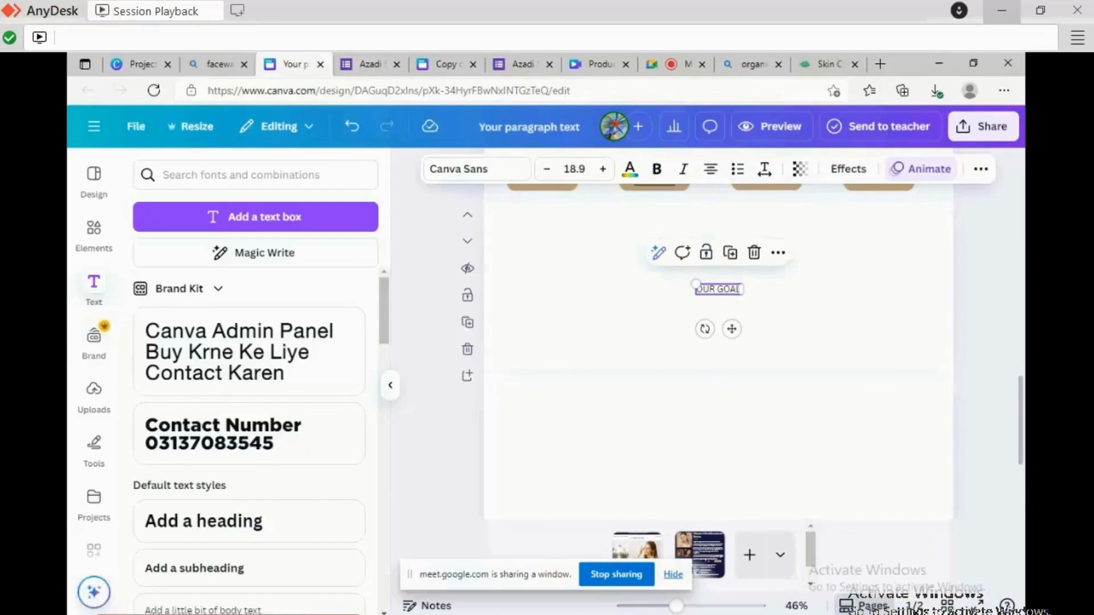
click(603, 169)
click(603, 170)
click(603, 169)
click(603, 169)
click(603, 169)
click(603, 170)
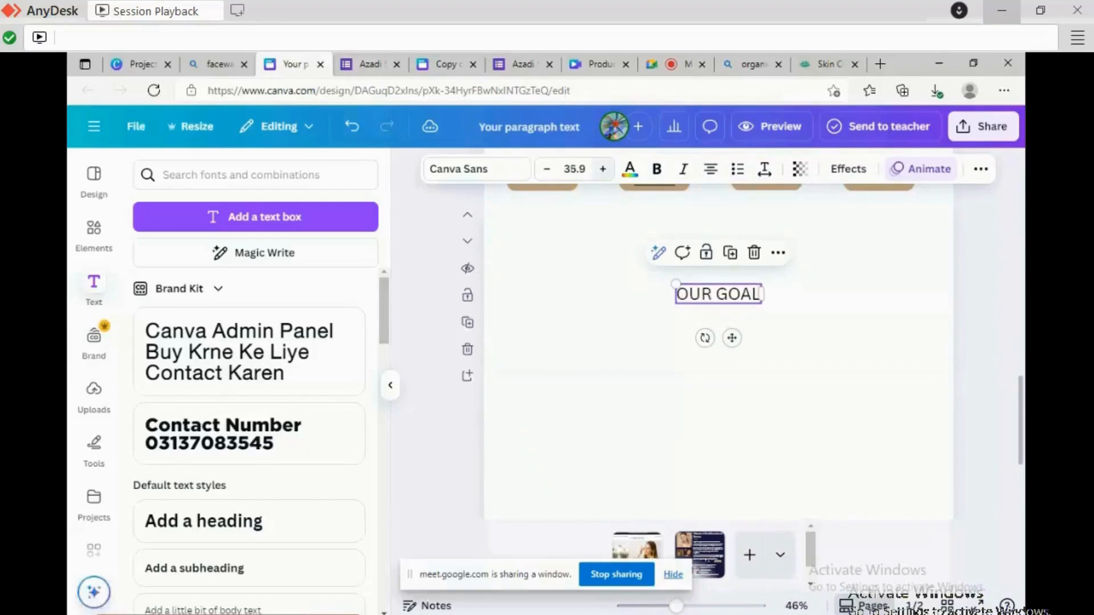
click(603, 170)
click(603, 170)
drag(718, 294, 714, 231)
Shorten the "OUR GOAL" section so that it ends just below the heading.
click(718, 319)
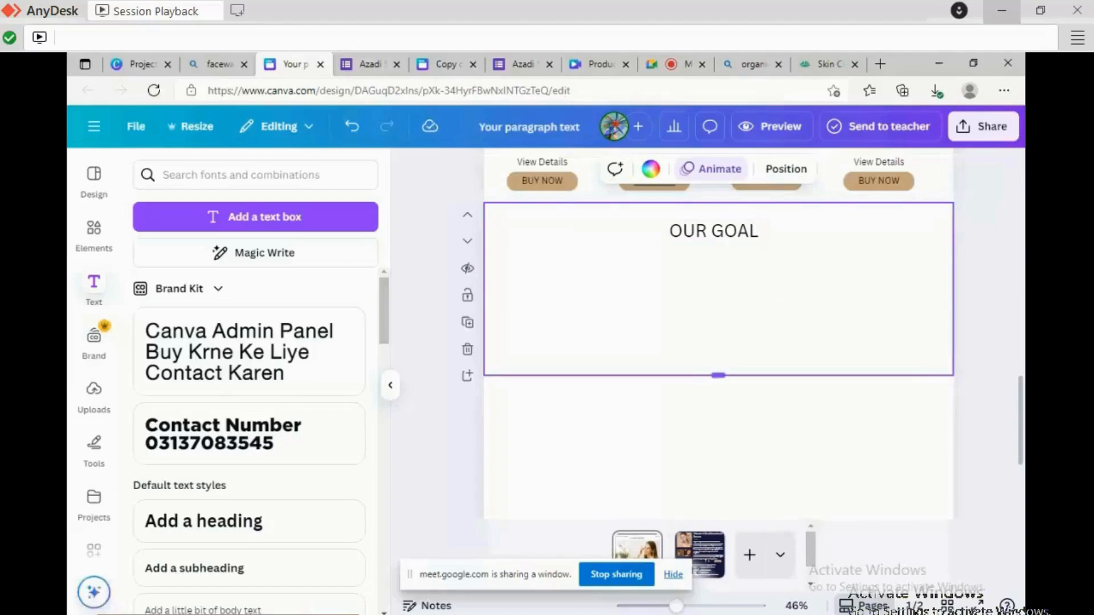
drag(719, 376, 719, 312)
scroll(719, 312, down, 1)
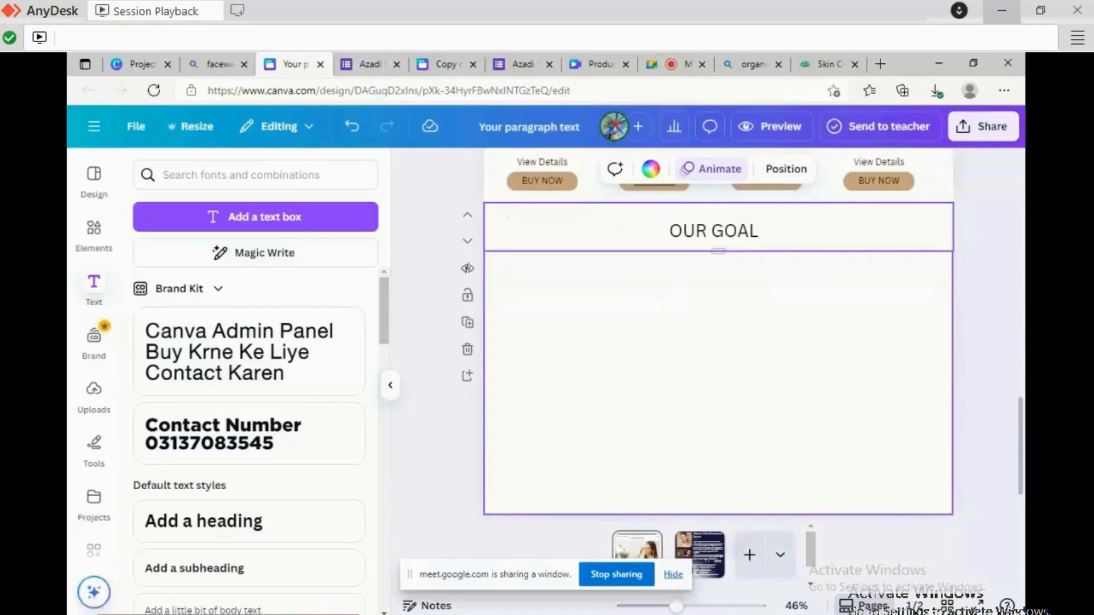
Search the elements library for "Skin care routine by female model" for the blank section below "OUR GOAL".
click(684, 342)
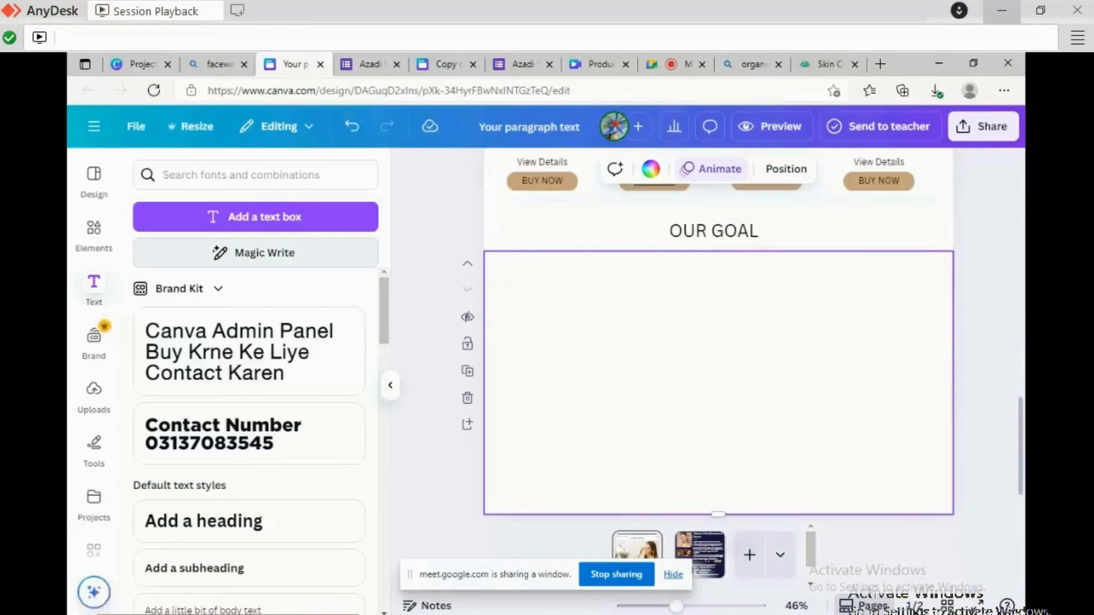
click(94, 230)
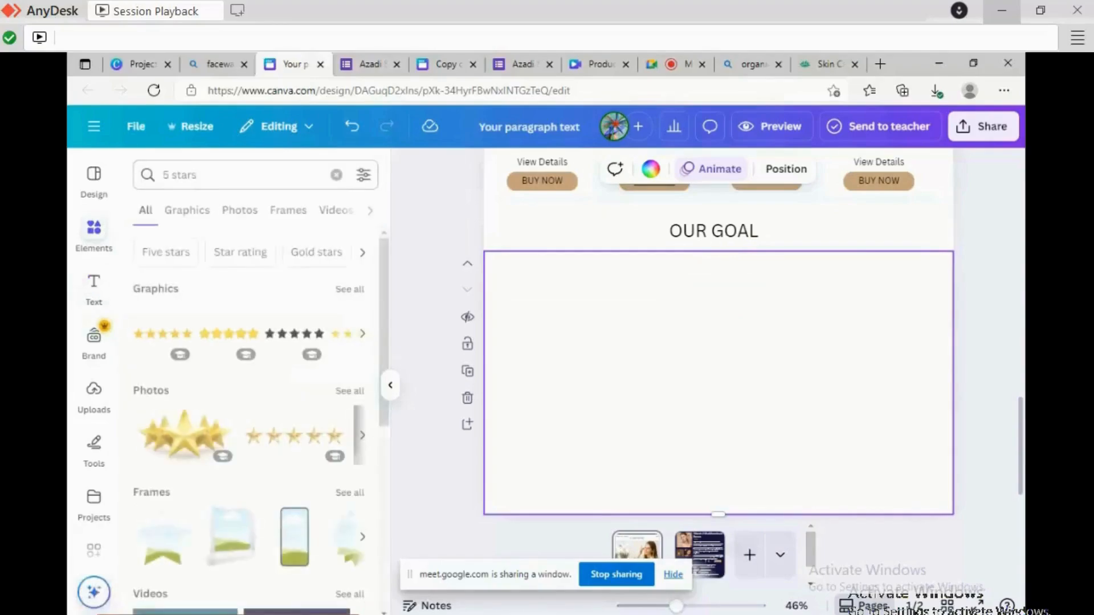
double_click(183, 174)
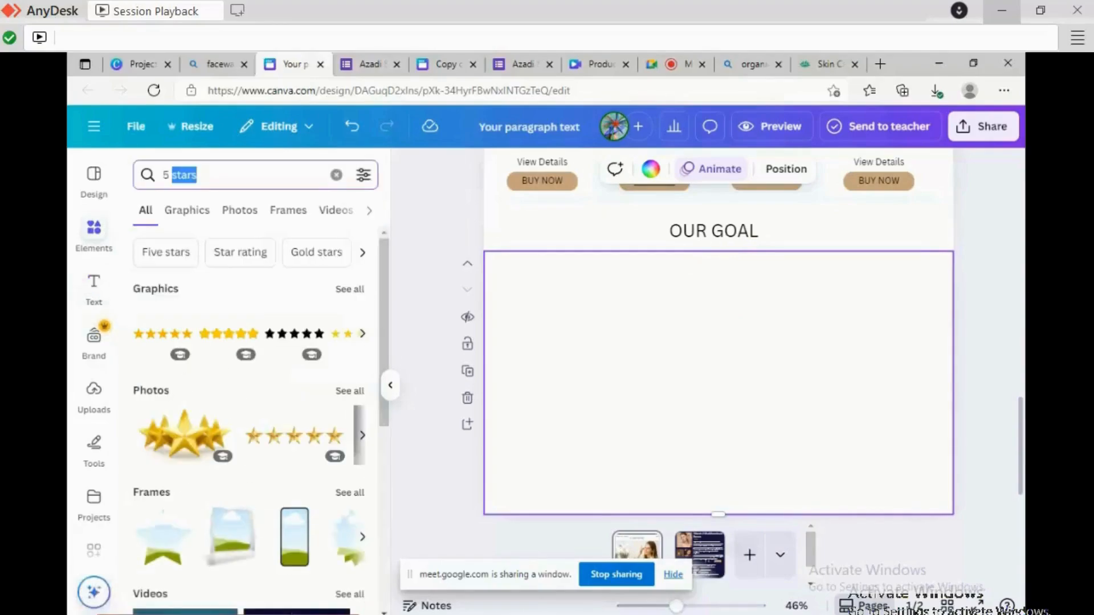
key(BackSpace)
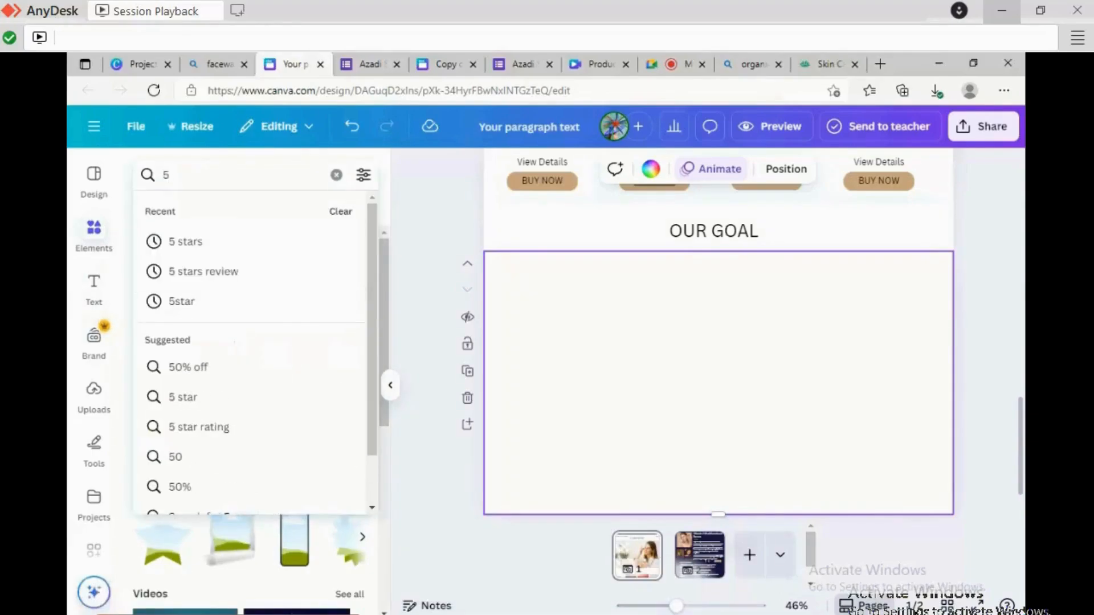
key(BackSpace)
text(skin care)
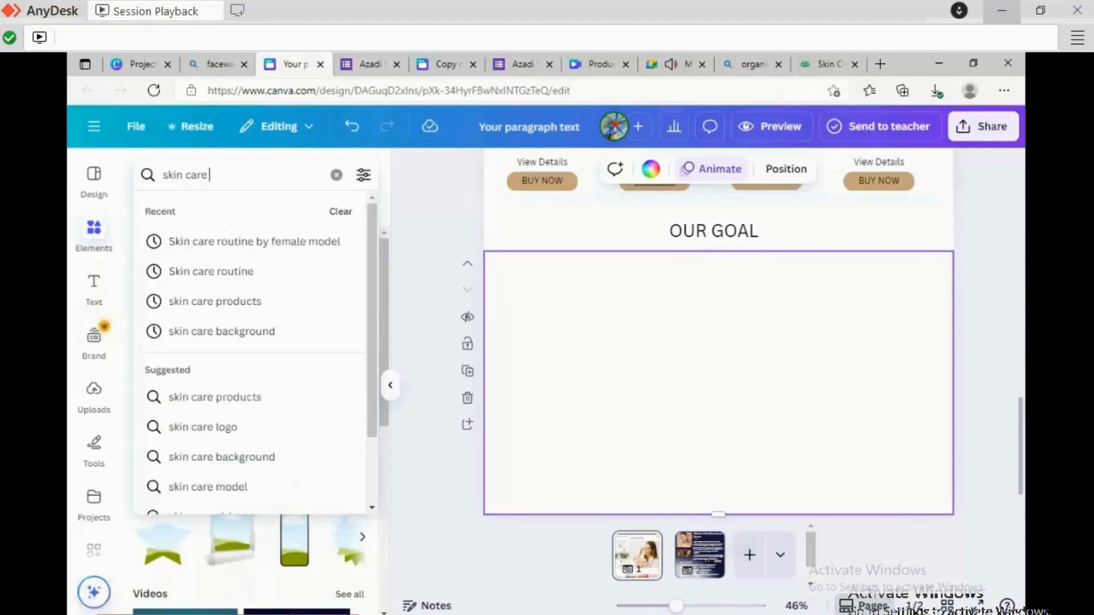
click(279, 246)
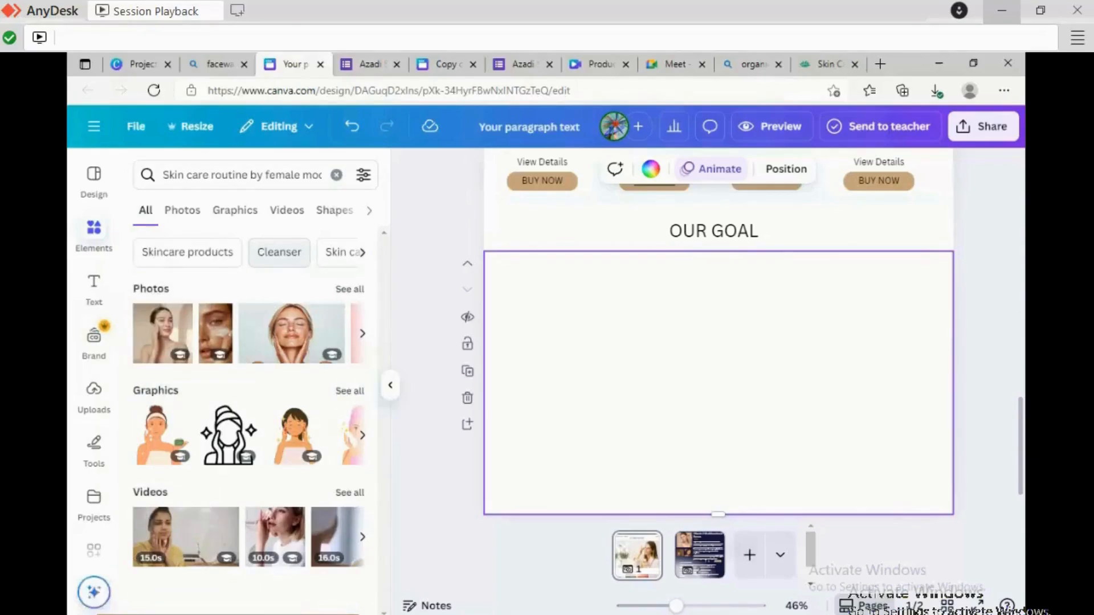
Find a skincare video among the video results and add the 16-second clip of a woman beside a mirror to the blank section.
click(287, 211)
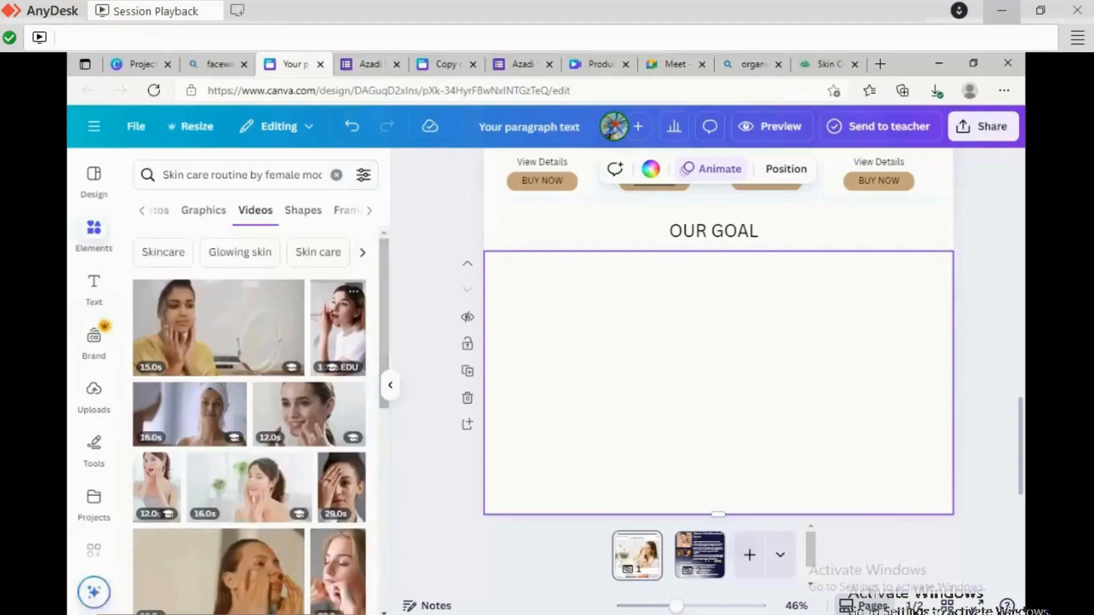
scroll(249, 399, down, 6)
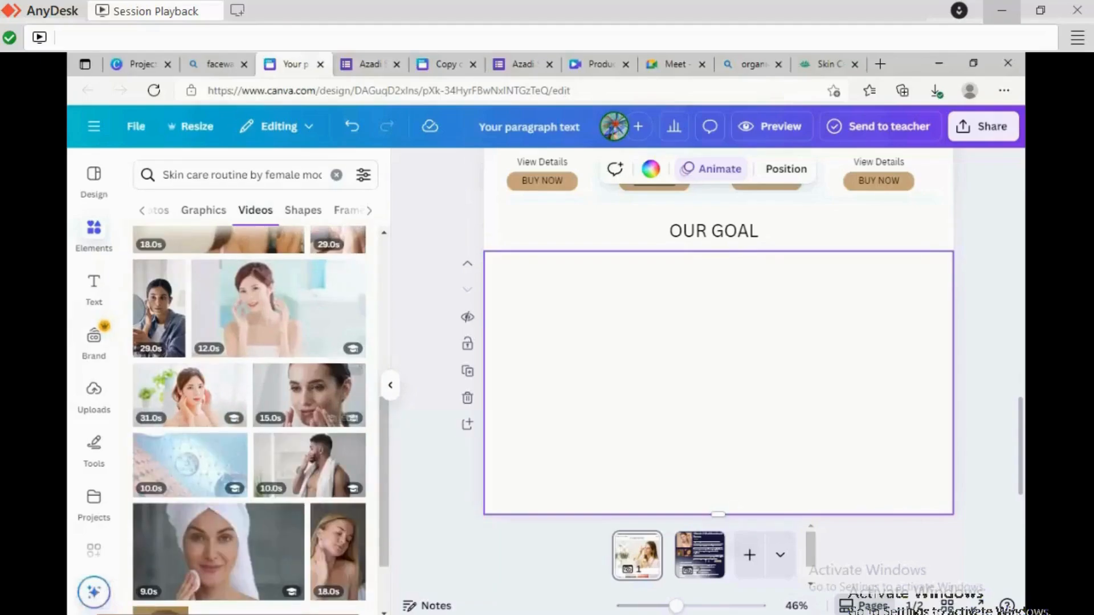
scroll(249, 398, down, 2)
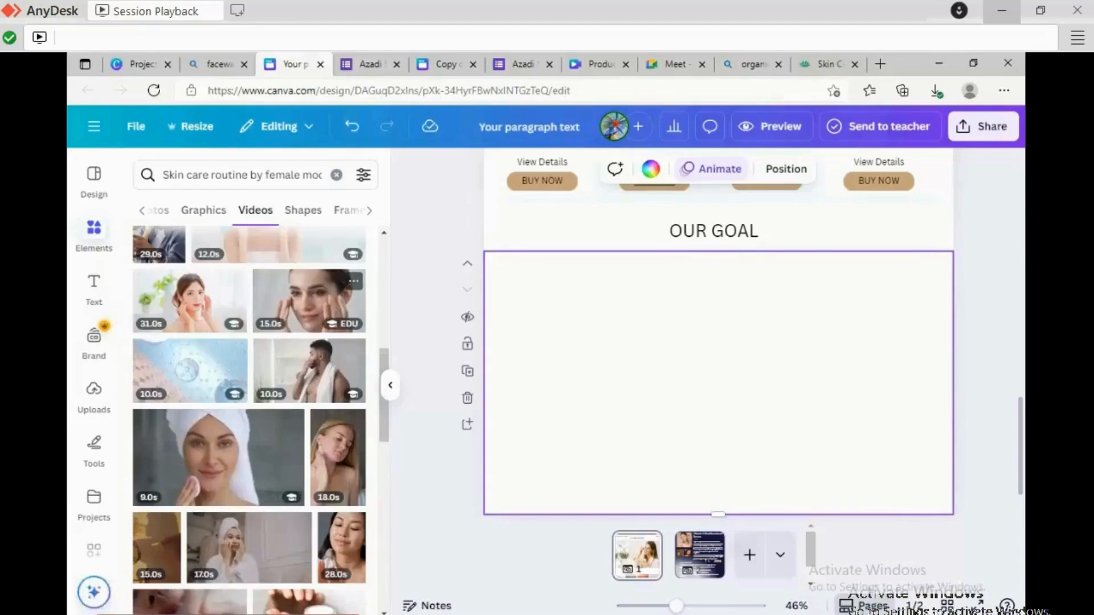
scroll(249, 421, down, 5)
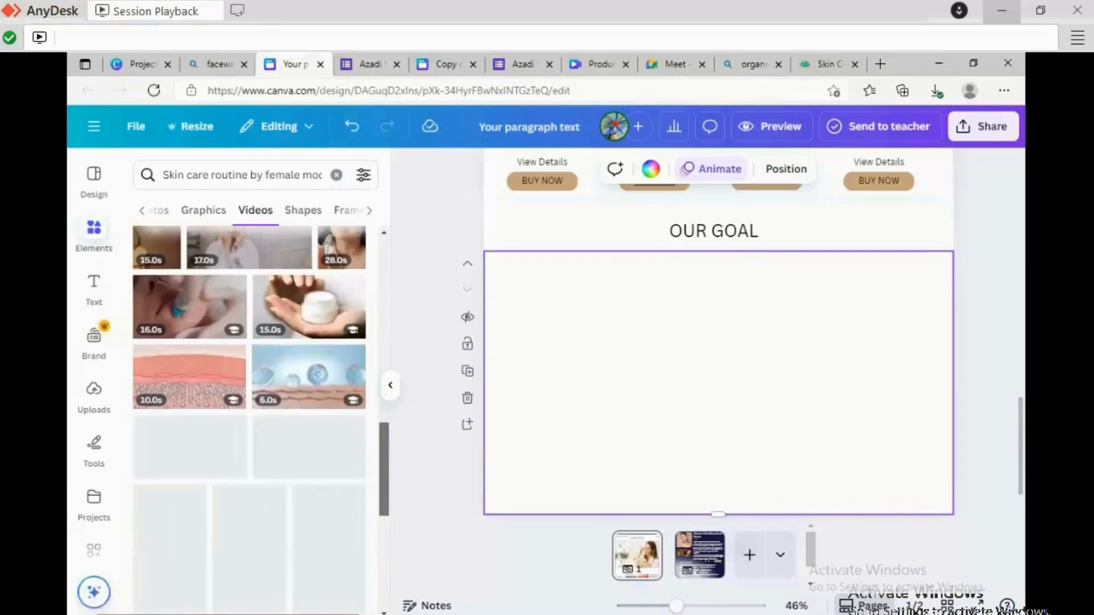
scroll(249, 421, down, 5)
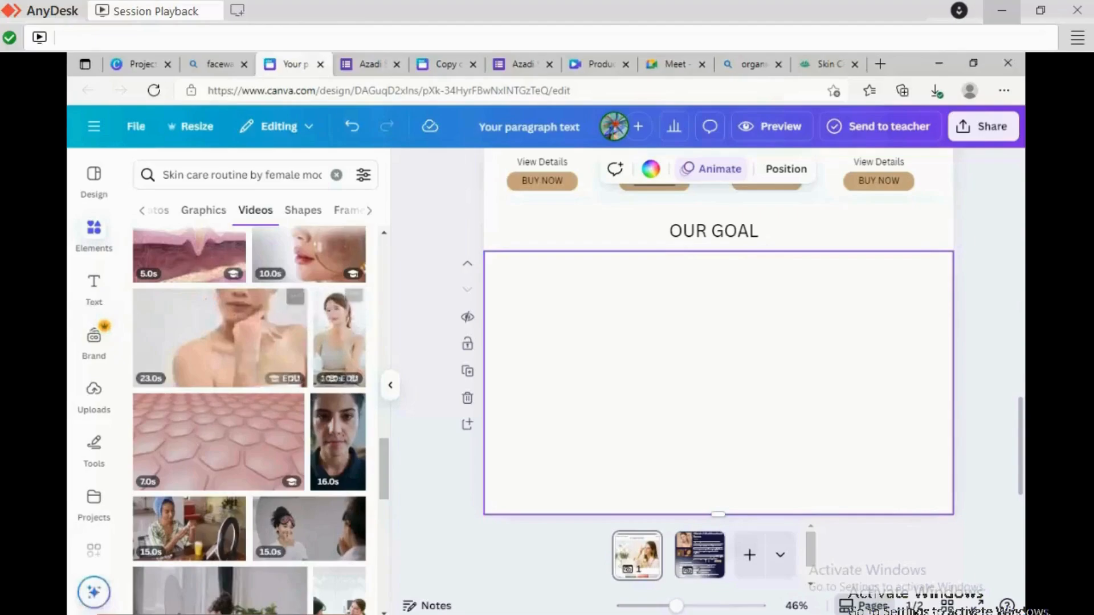
scroll(250, 422, down, 6)
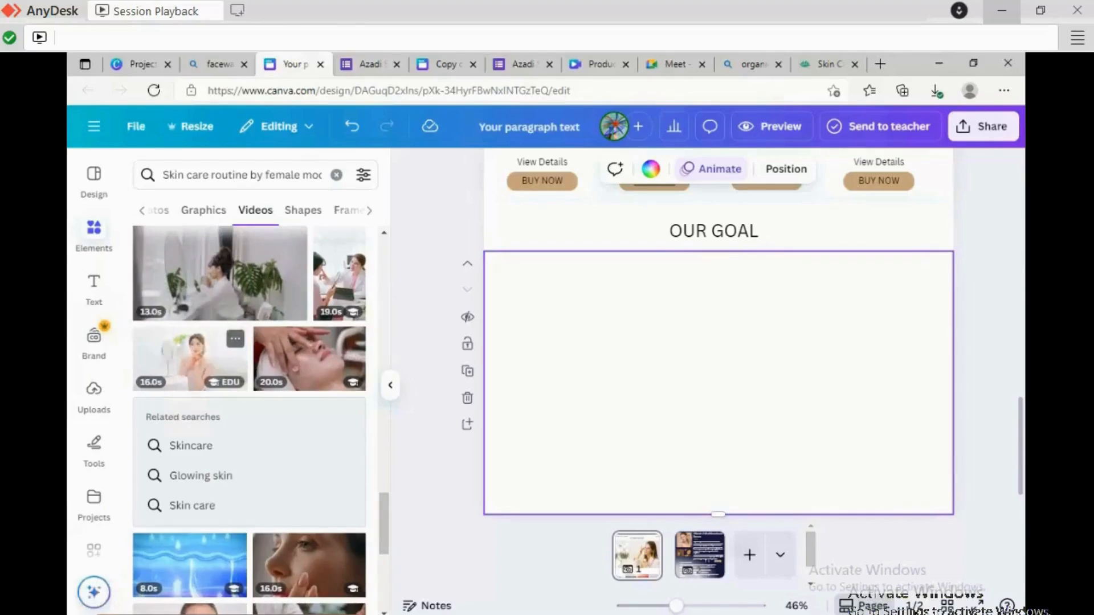
click(188, 356)
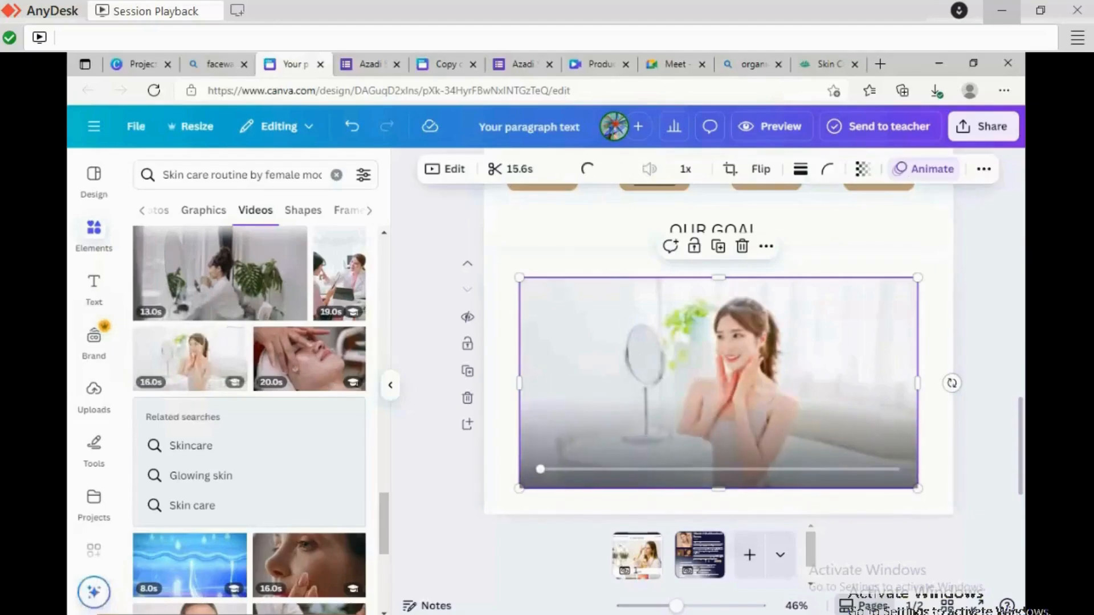
Enlarge the video slightly and shift it past the page's left edge, leaving free space on the section's right side.
drag(718, 381, 625, 383)
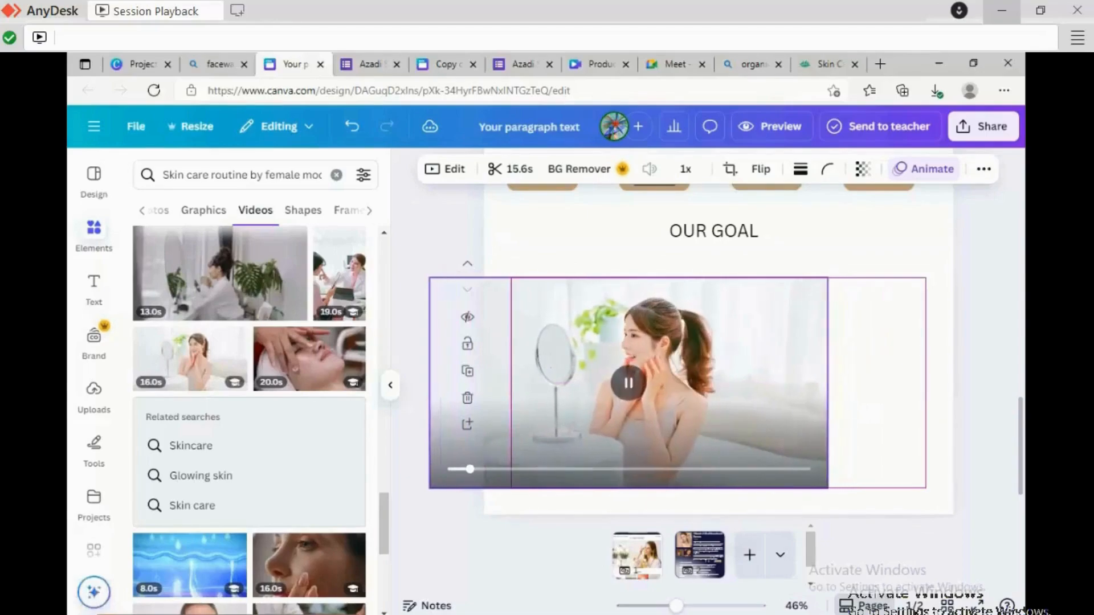
drag(828, 488, 867, 509)
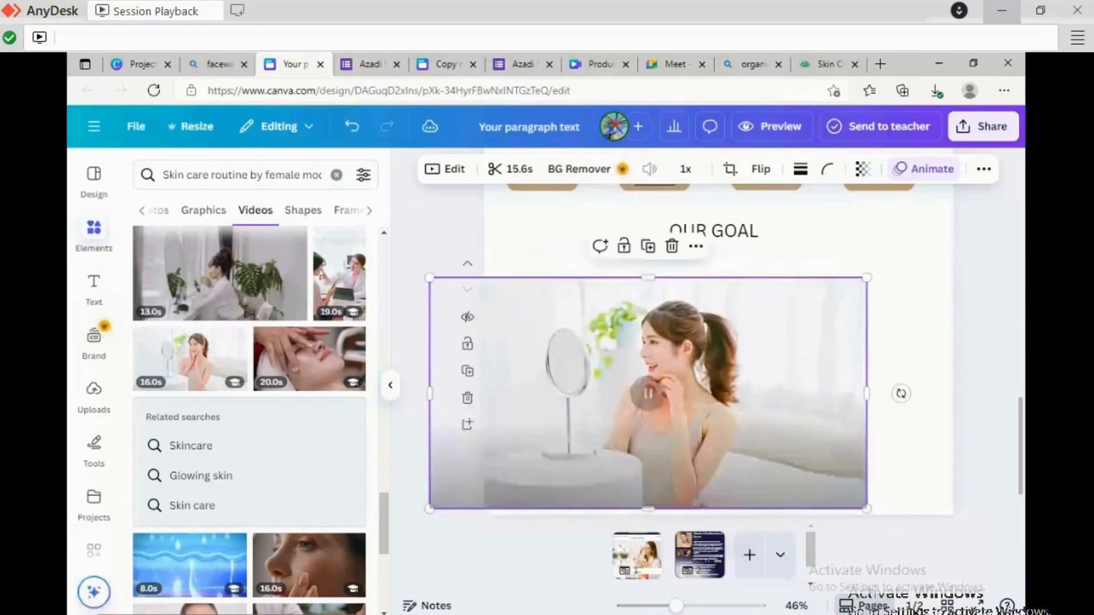
drag(713, 399, 672, 384)
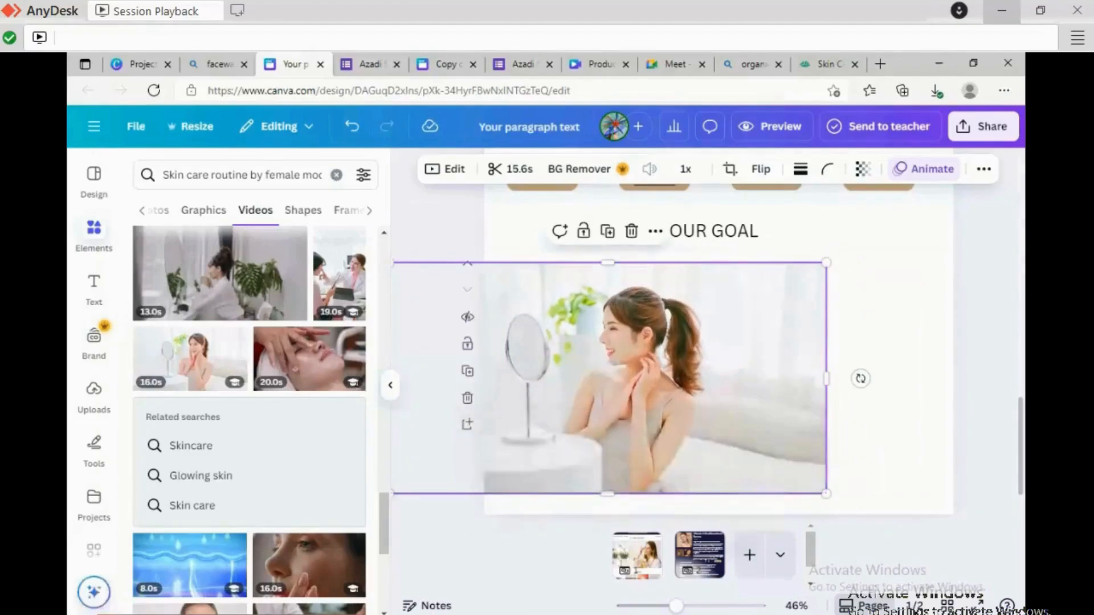
key(Escape)
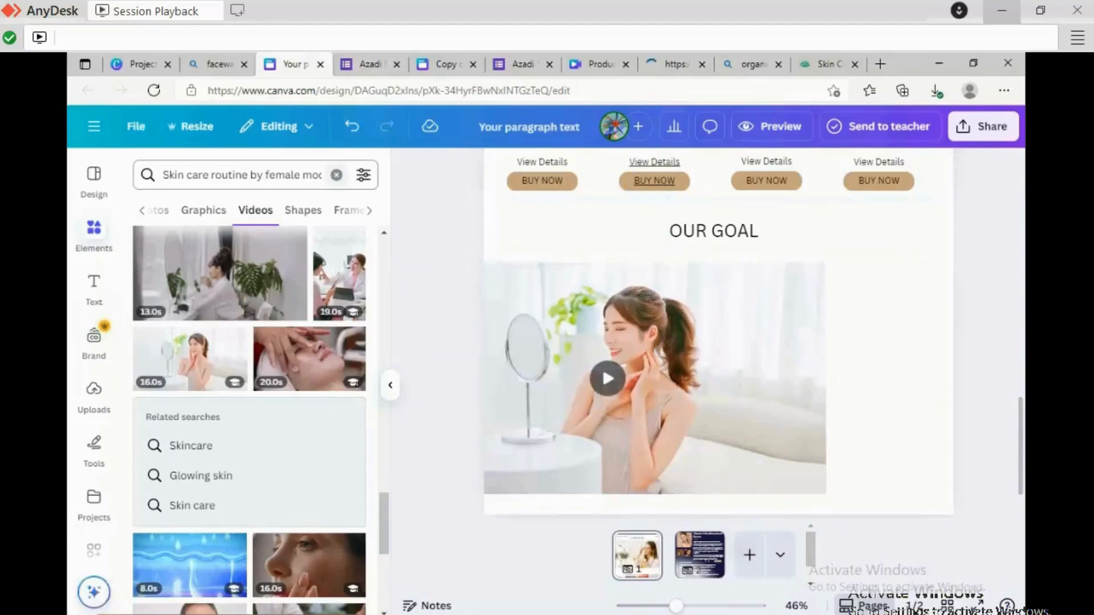
Search the elements for "Shape", add a plain square and place it over the video's upper-right corner.
click(336, 175)
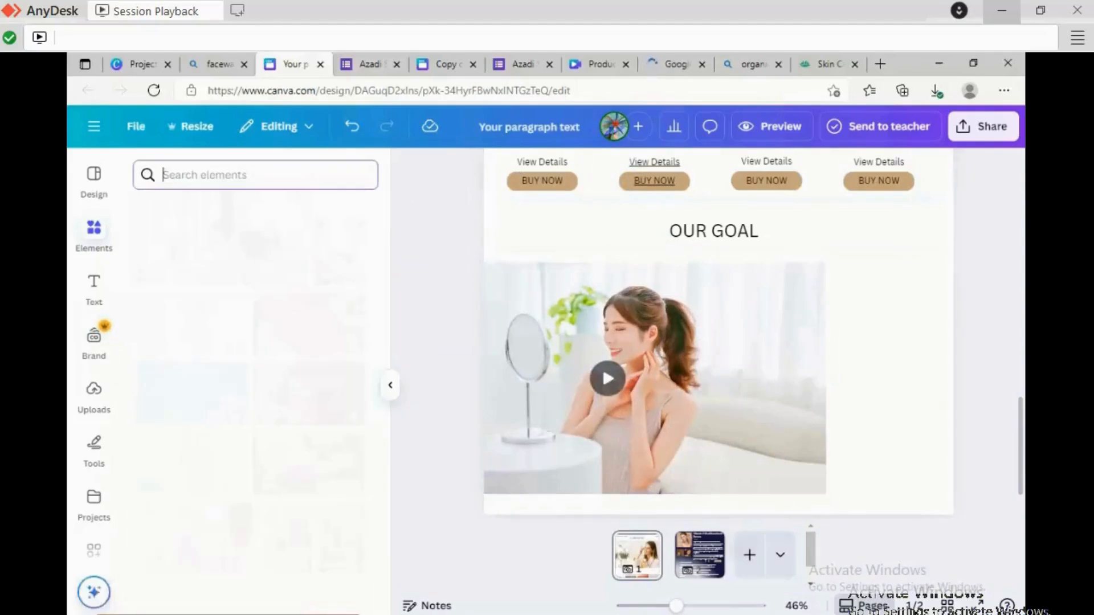
text(shape)
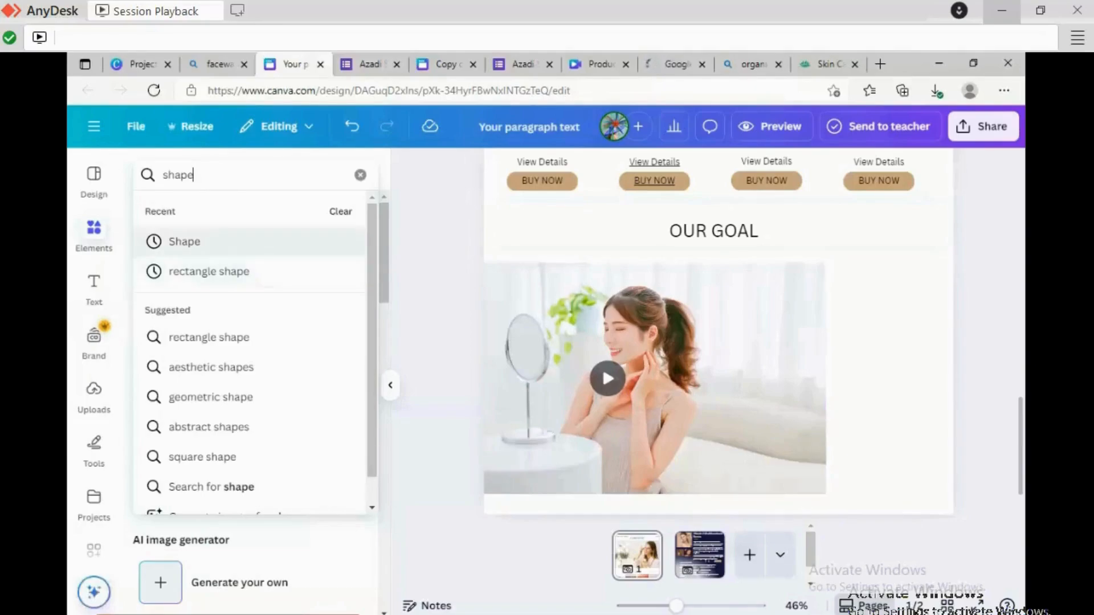
click(184, 241)
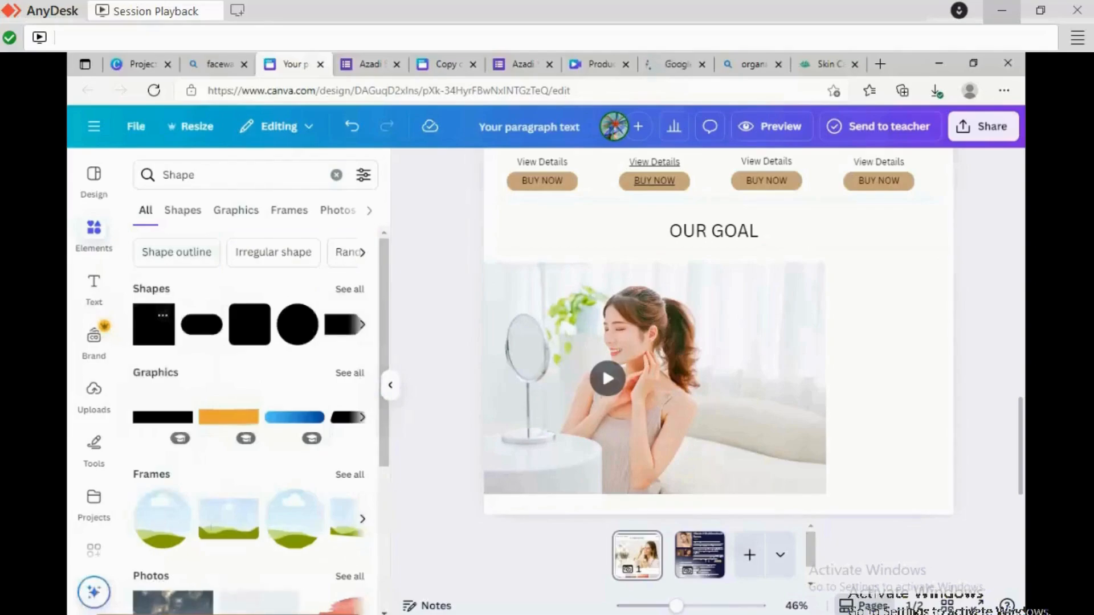
click(163, 315)
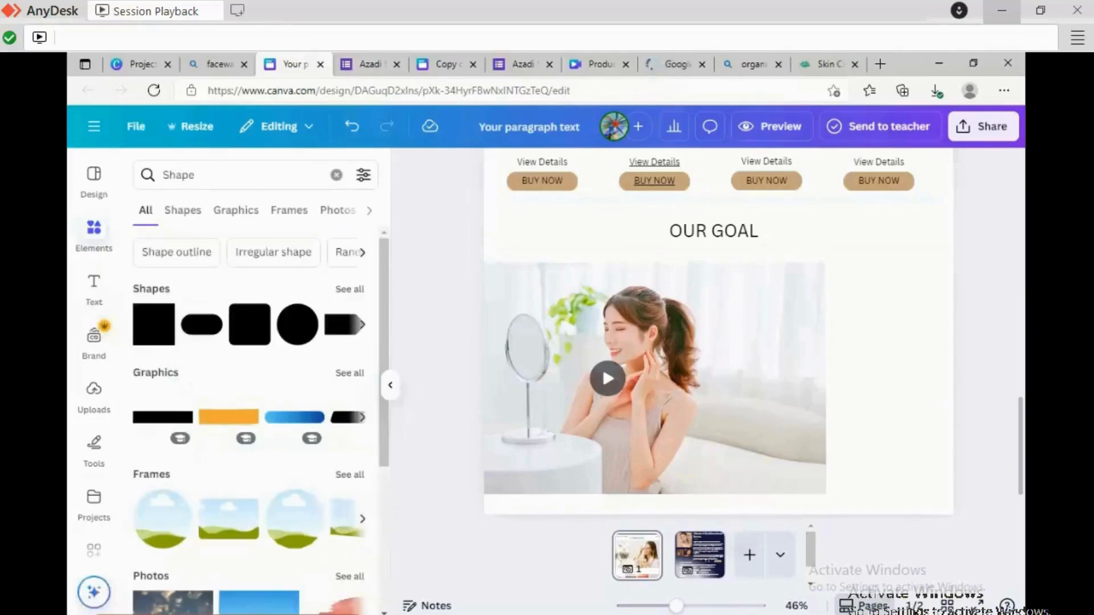
click(154, 325)
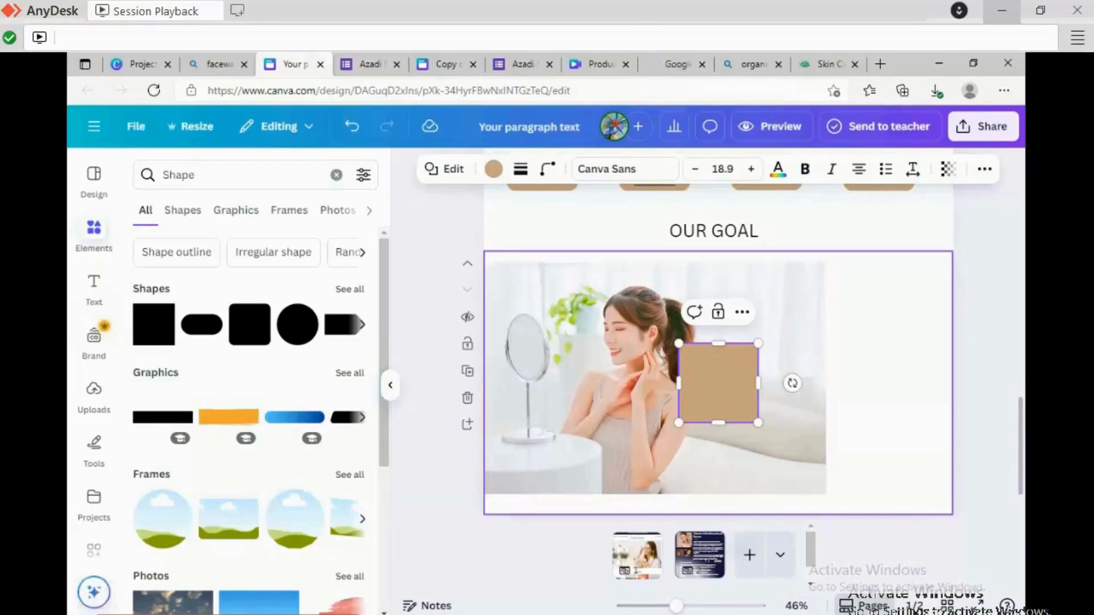
click(878, 383)
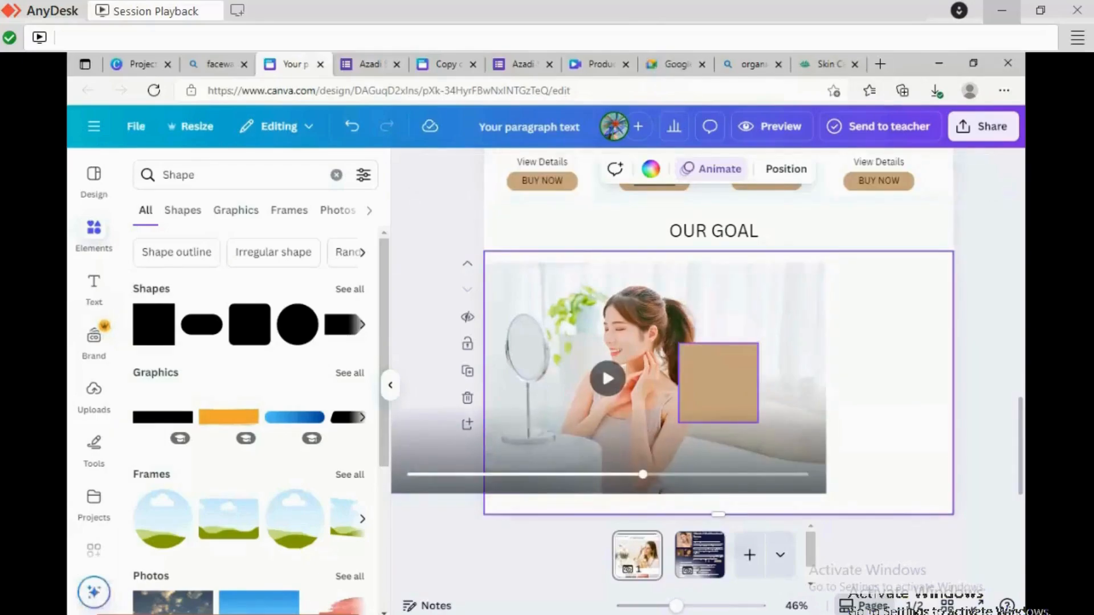
drag(718, 383, 804, 302)
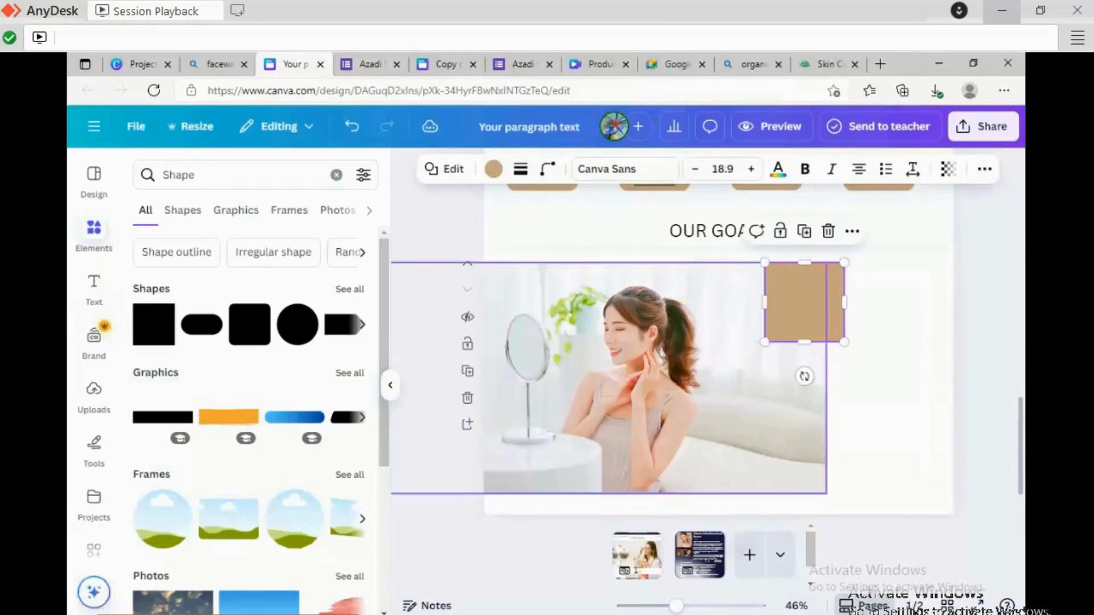
Add a text box with the placeholder text "ascbsakjsadknsad" and place it on the upper part of the tan square.
click(94, 288)
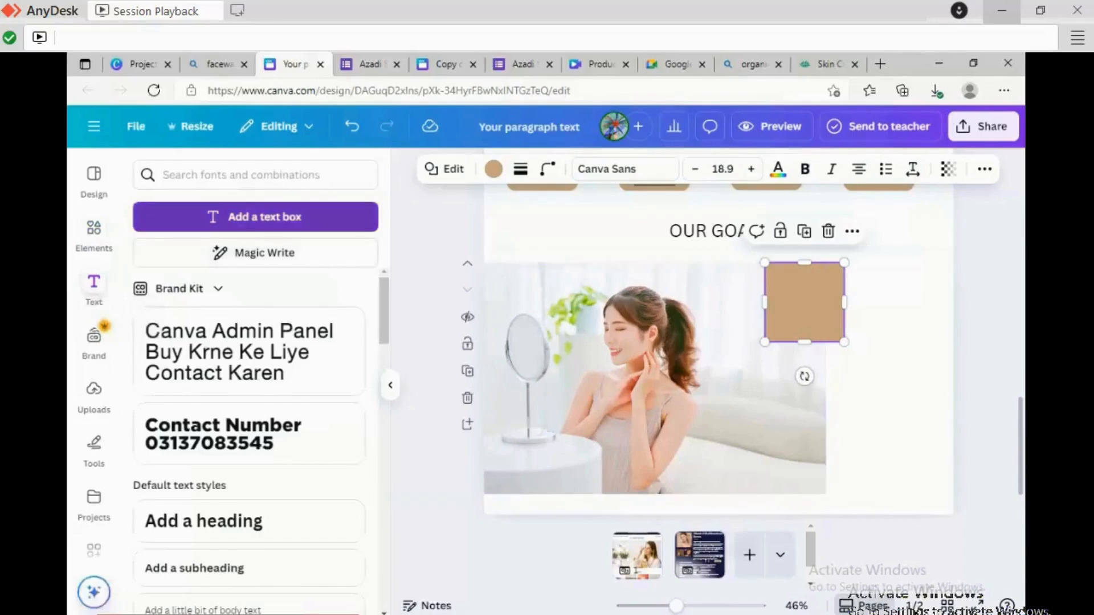
click(256, 216)
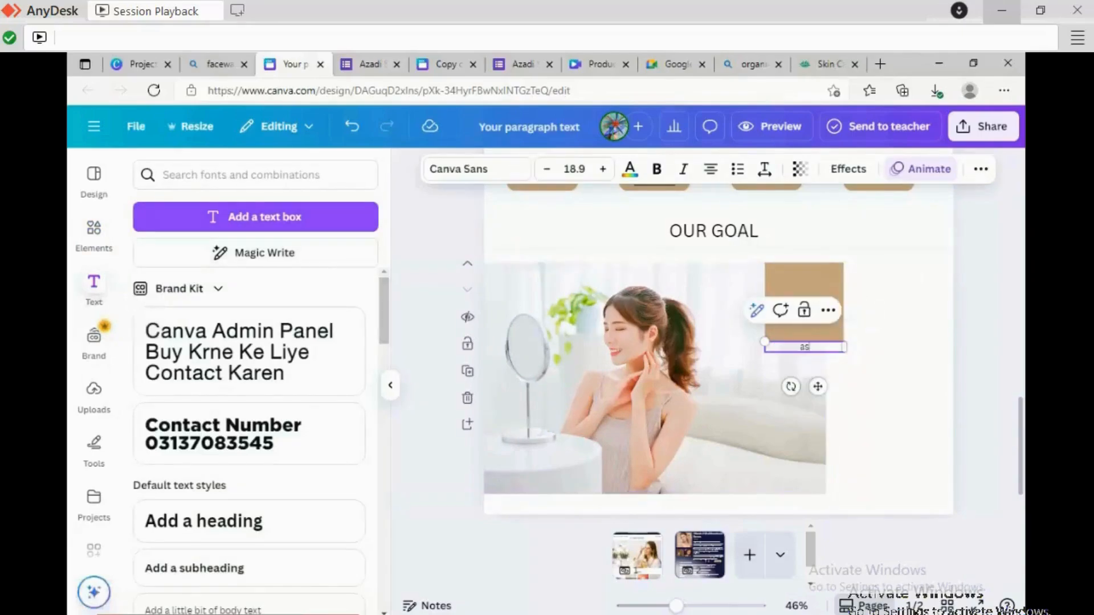
text(ascbsakjsadknsad)
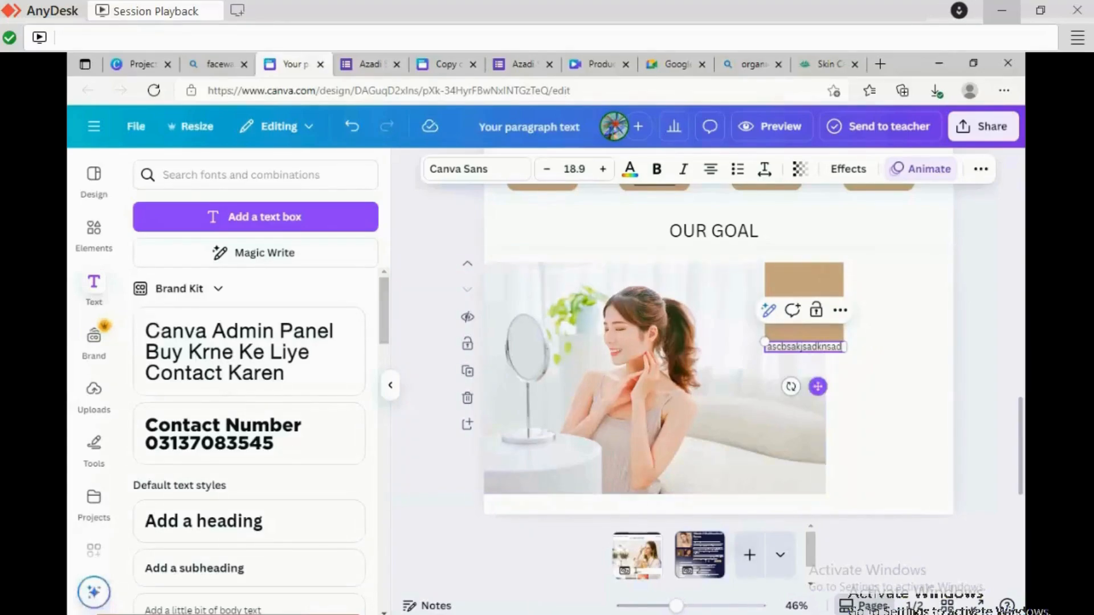
drag(818, 387, 818, 317)
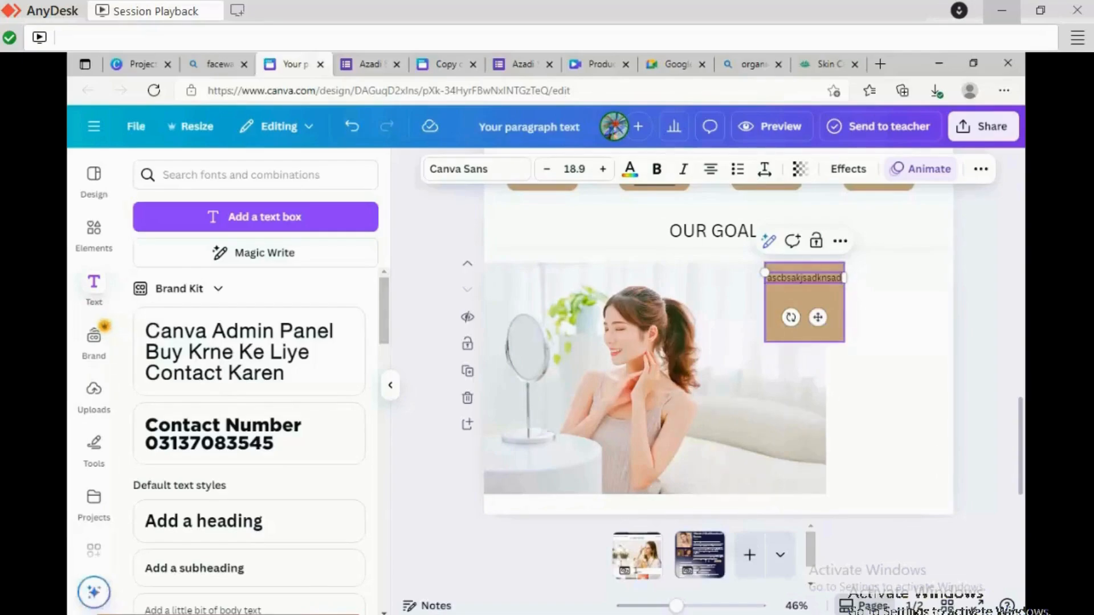
Enlarge the tan square into a tall rectangle overlapping the video's right edge and reposition the placeholder text inside its upper part.
click(832, 336)
drag(844, 342, 913, 454)
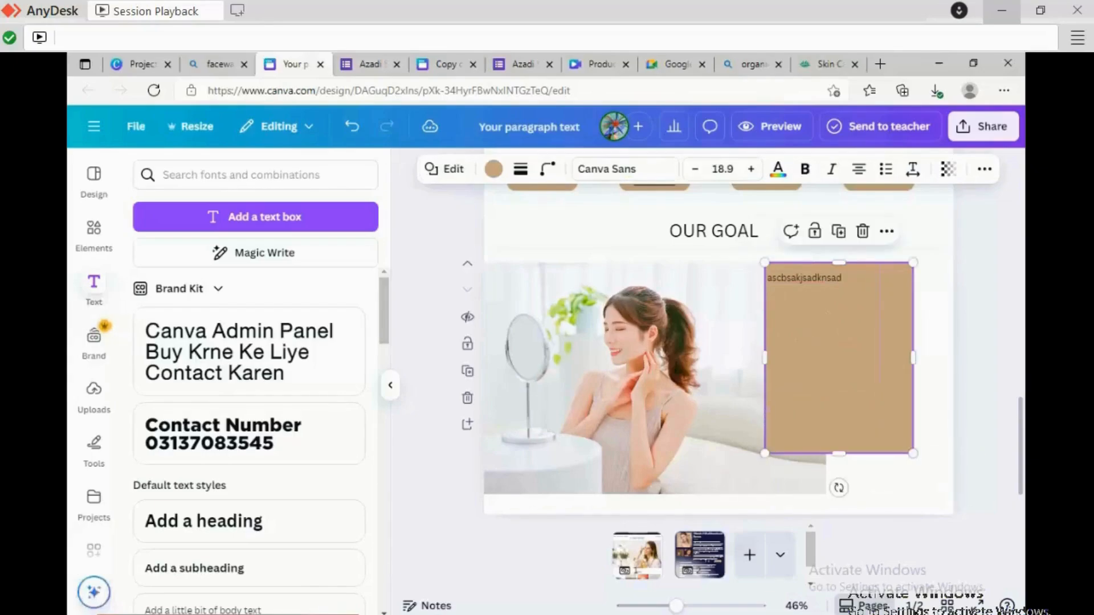
drag(839, 364, 852, 385)
click(804, 278)
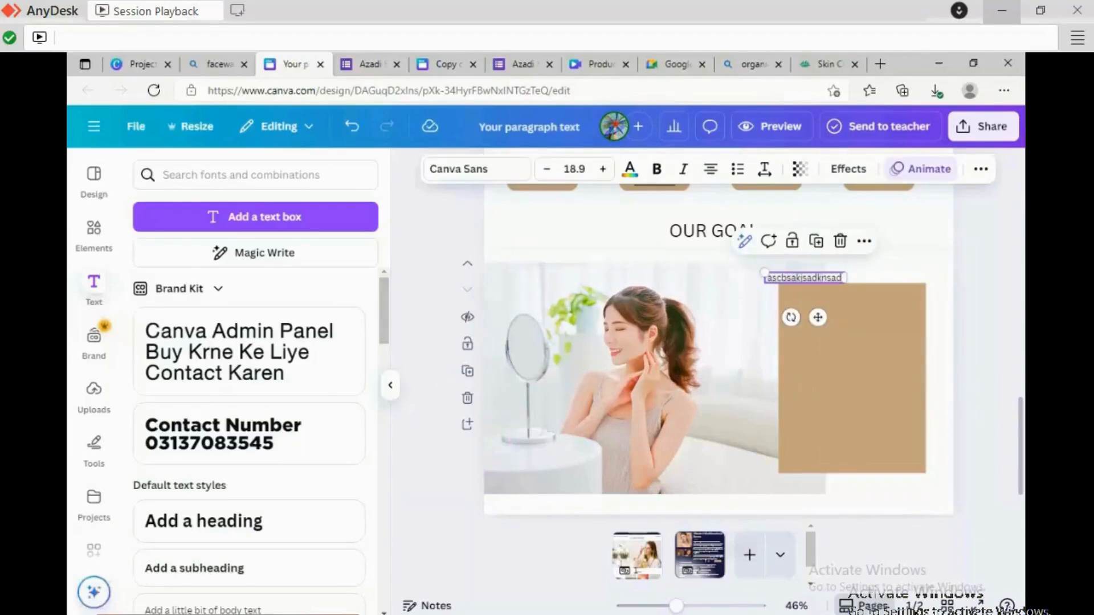
drag(804, 278, 831, 323)
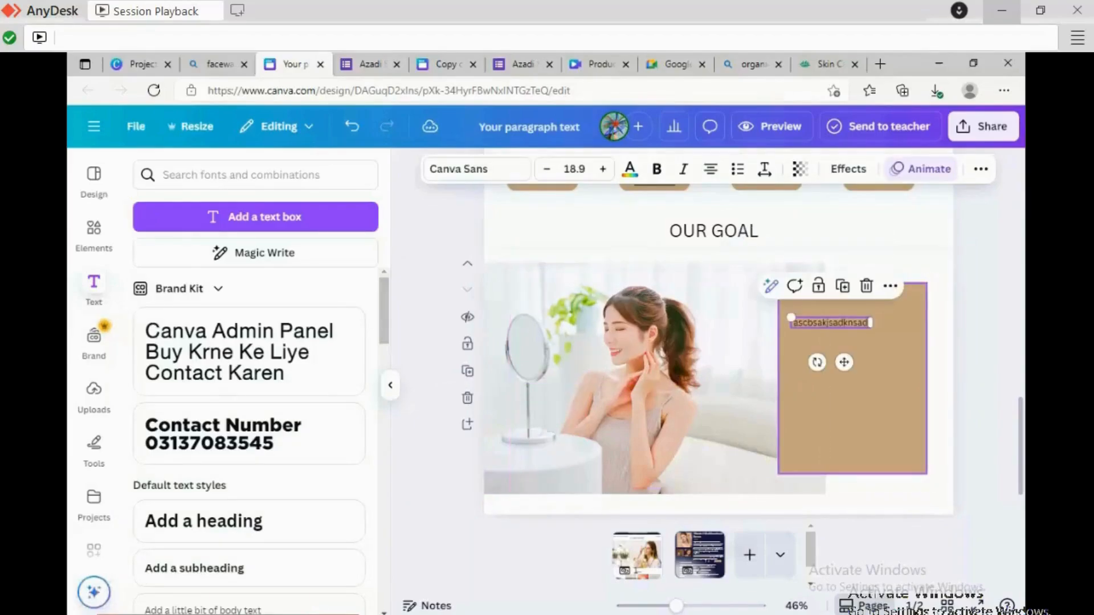
Recolour the rectangle beside the video with the photo colour Pastel greyorange, #d9bfa6.
click(853, 387)
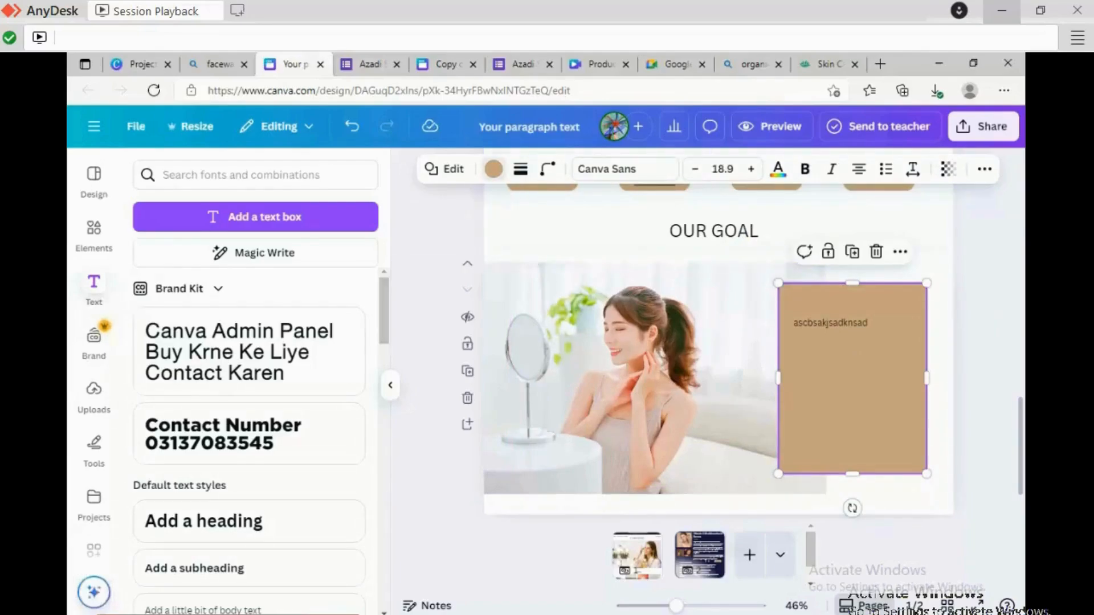
click(493, 169)
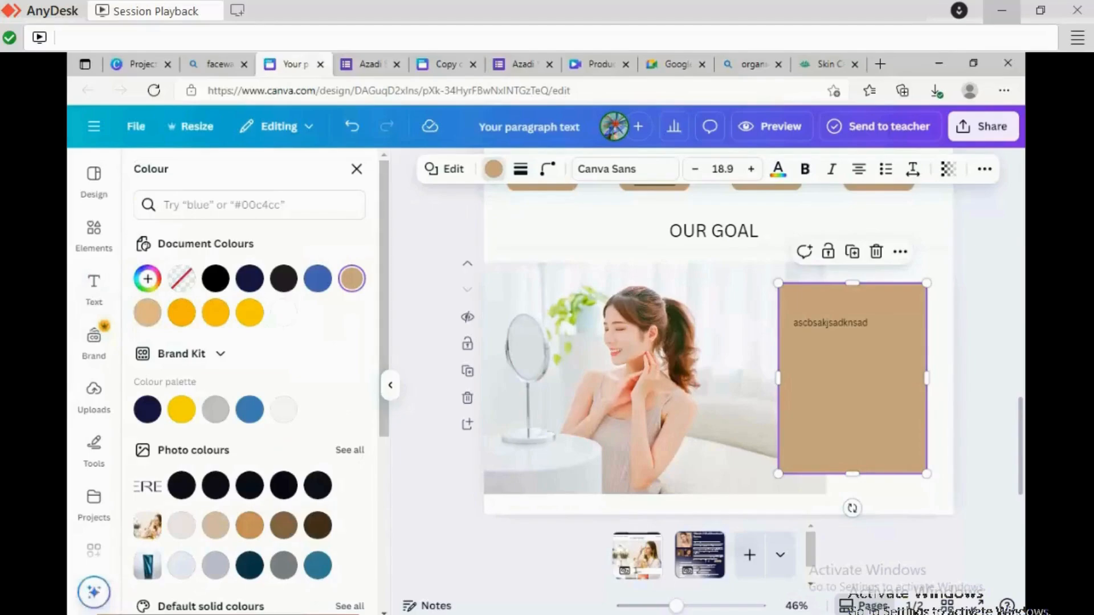
click(147, 279)
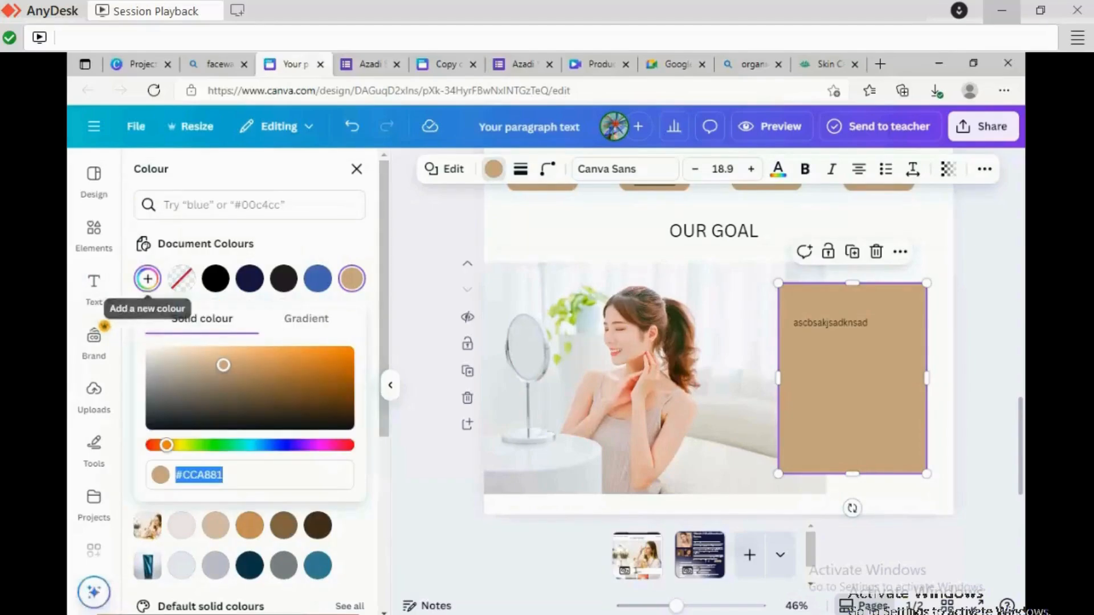
click(147, 279)
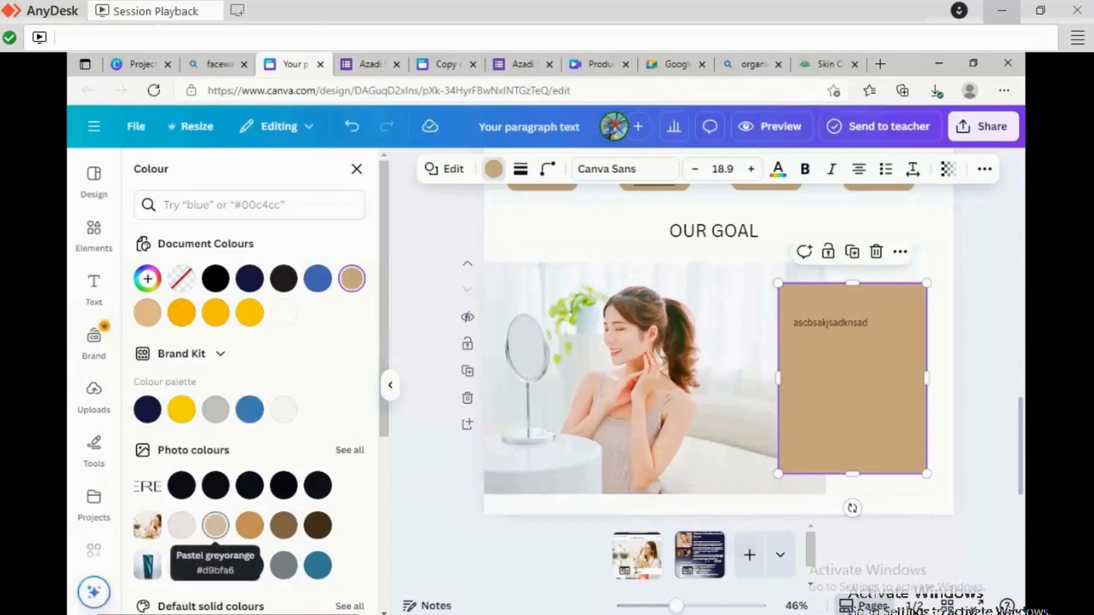
click(215, 525)
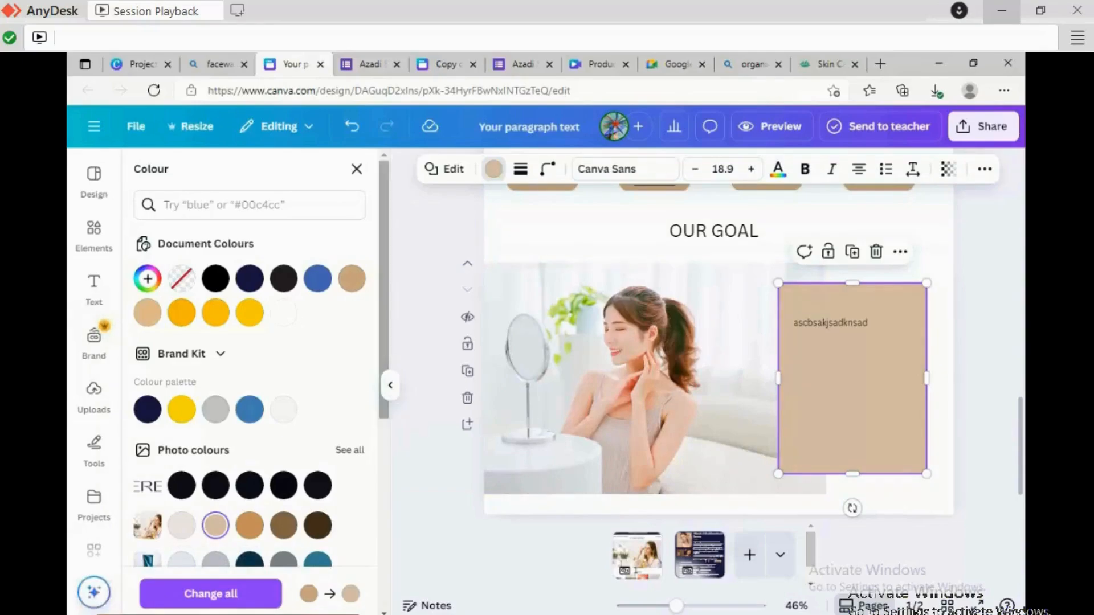
scroll(251, 365, down, 2)
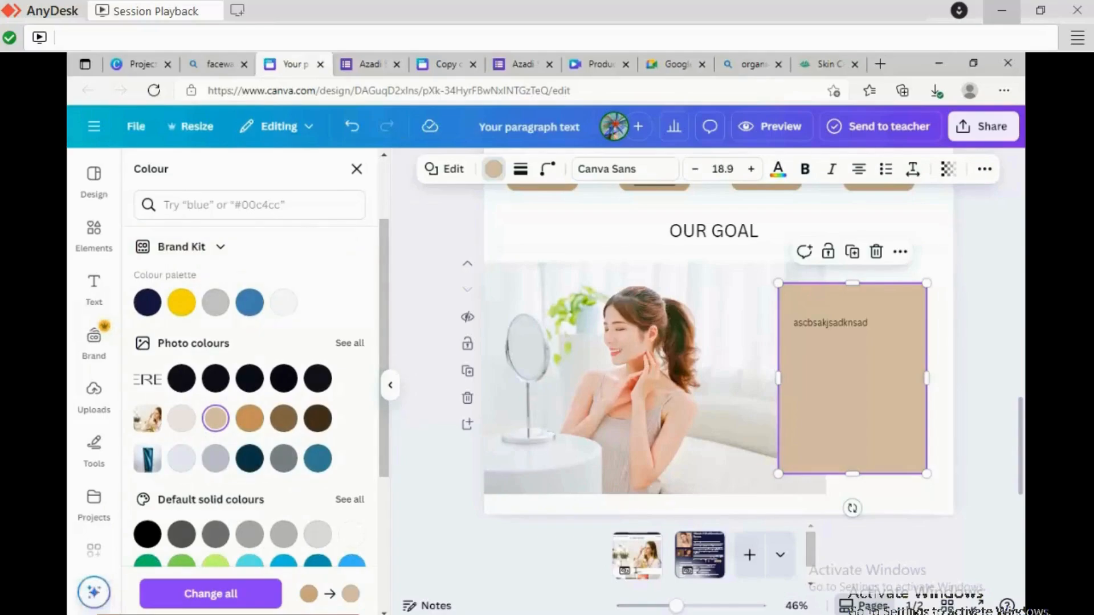
scroll(250, 365, up, 2)
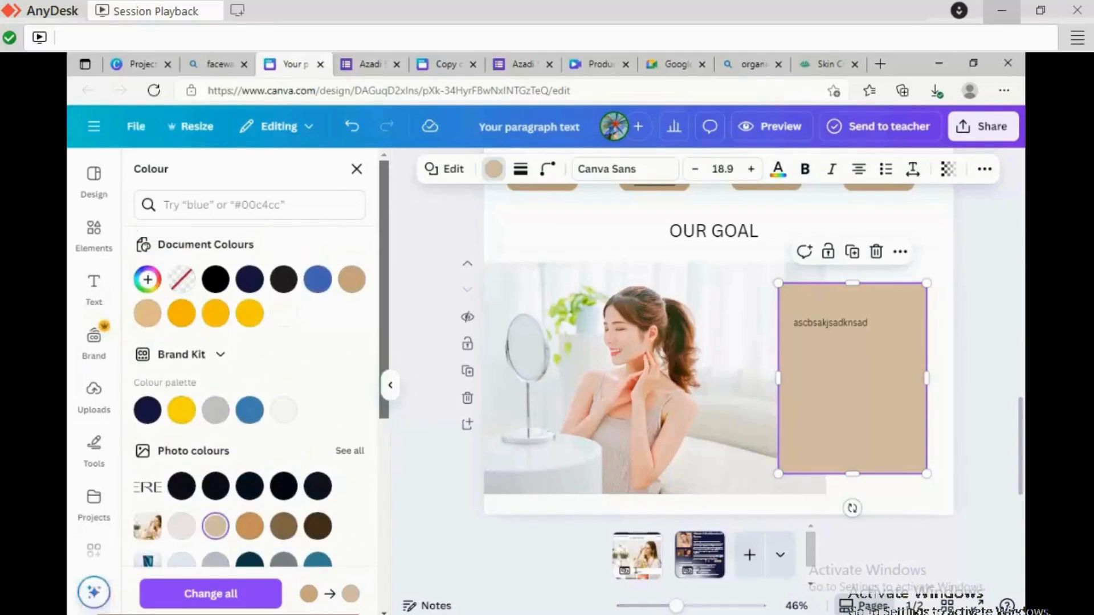
Try several gradient styles with orange #E47A14 as first colour on the rectangle, and return it to the solid Pastel greyorange fill.
click(147, 278)
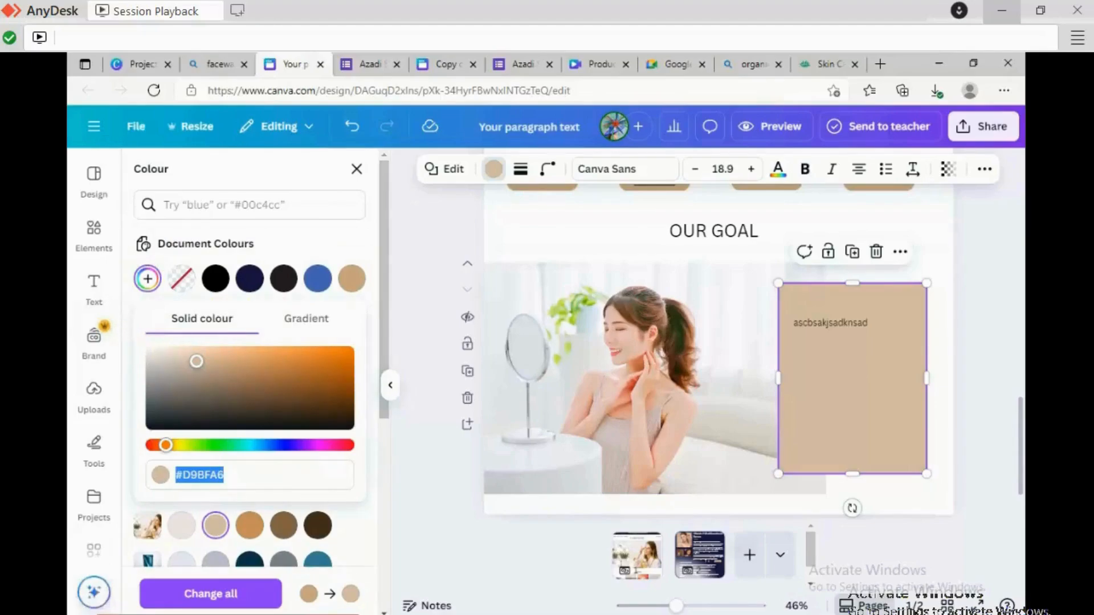
click(306, 319)
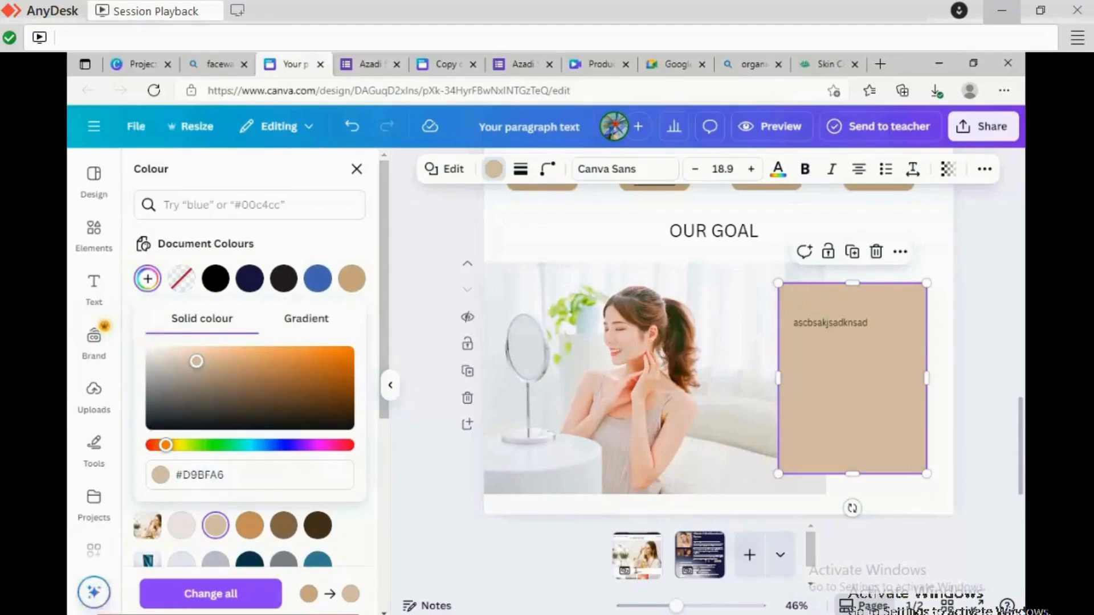
click(293, 451)
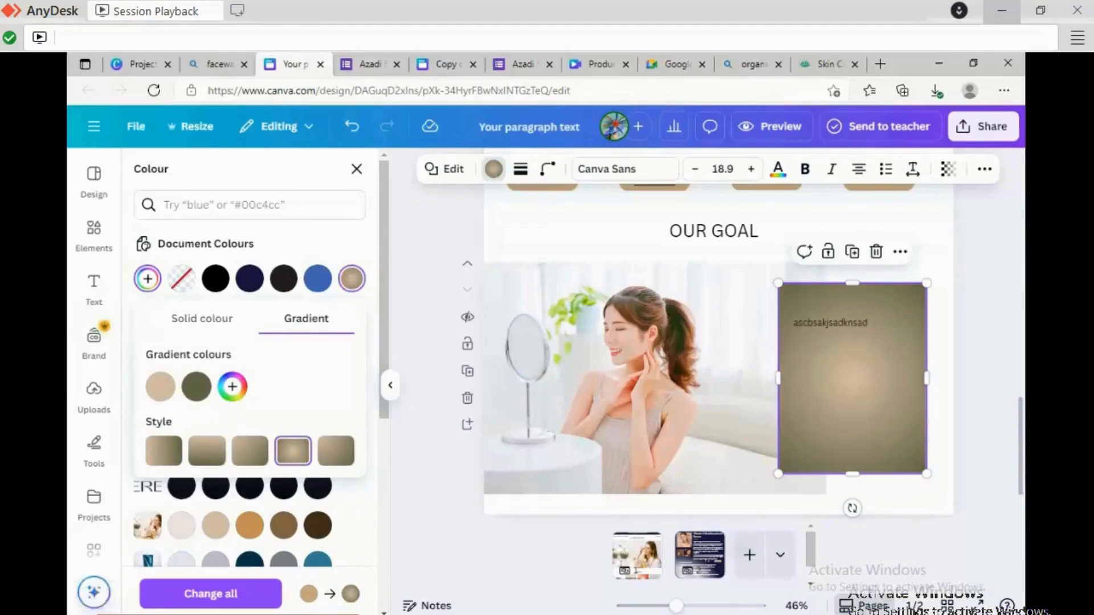
click(249, 451)
click(160, 387)
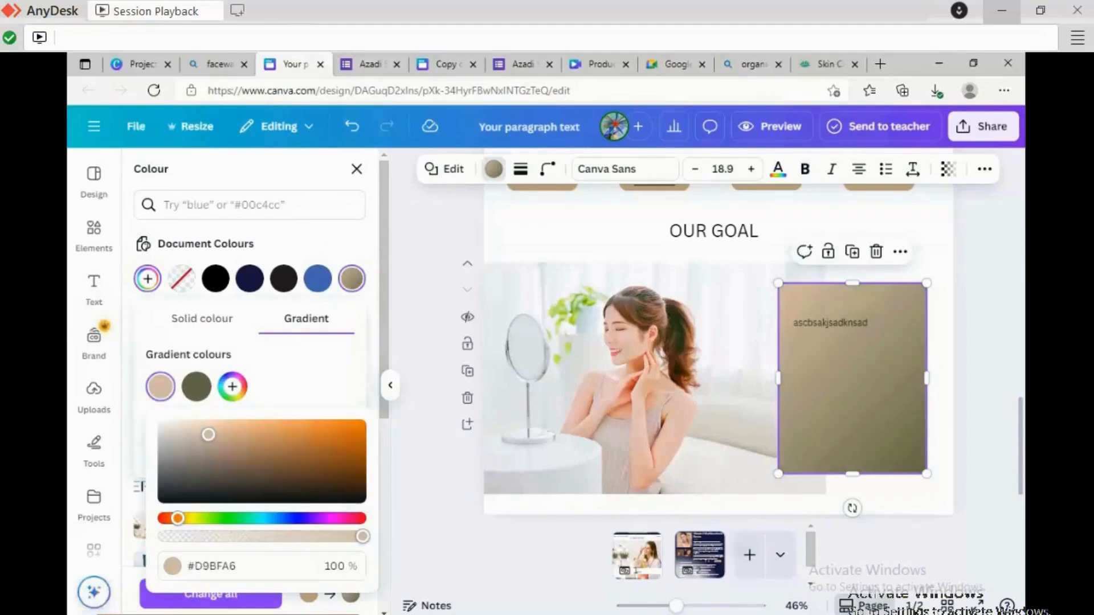
click(345, 432)
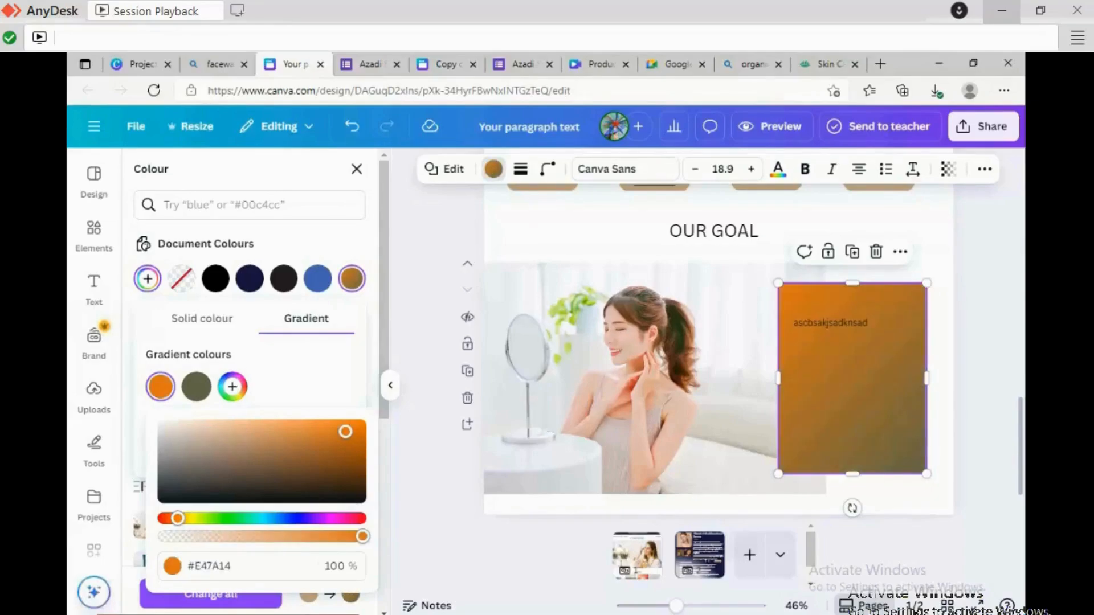
key(Escape)
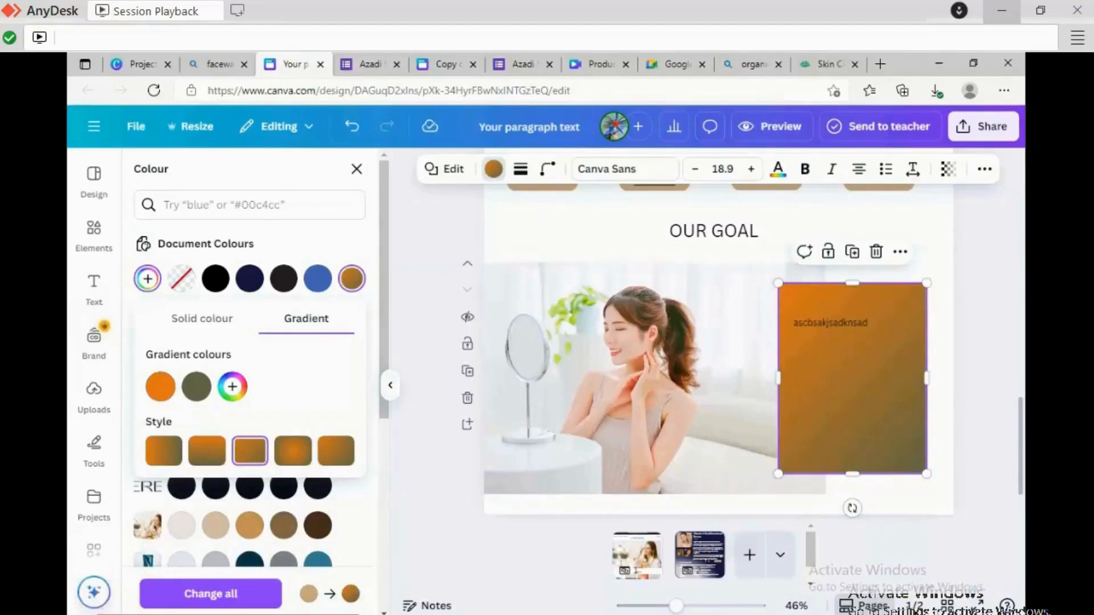
click(207, 451)
click(163, 451)
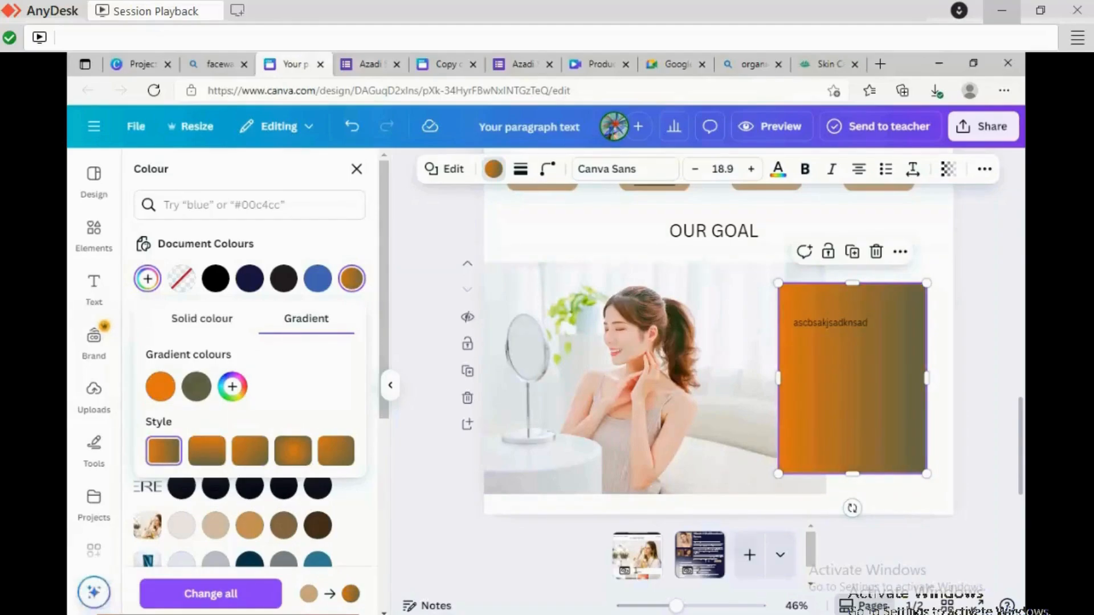
click(202, 318)
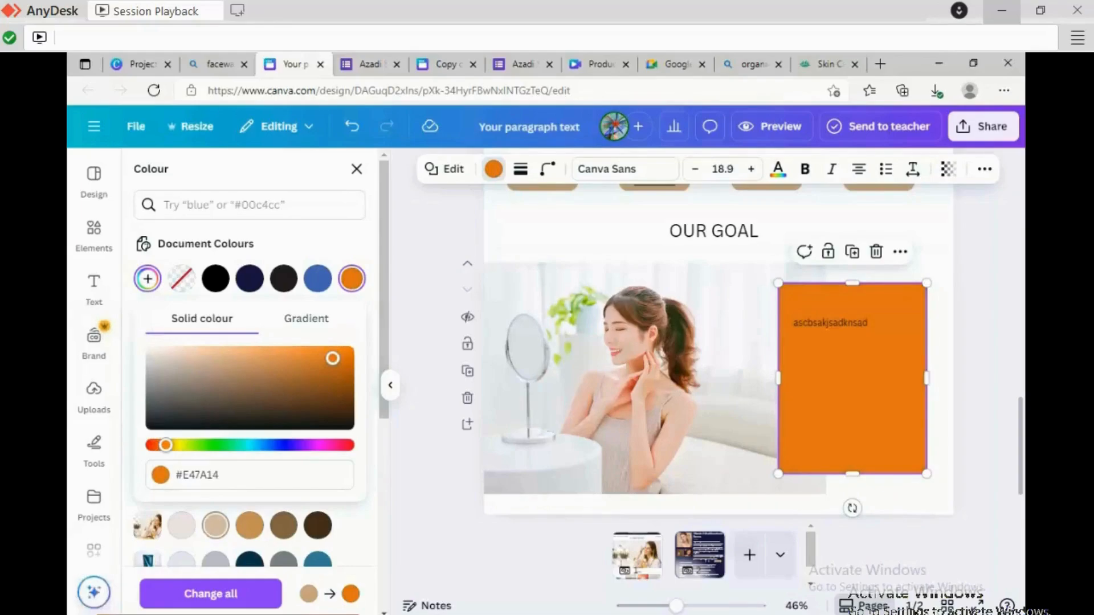
click(216, 526)
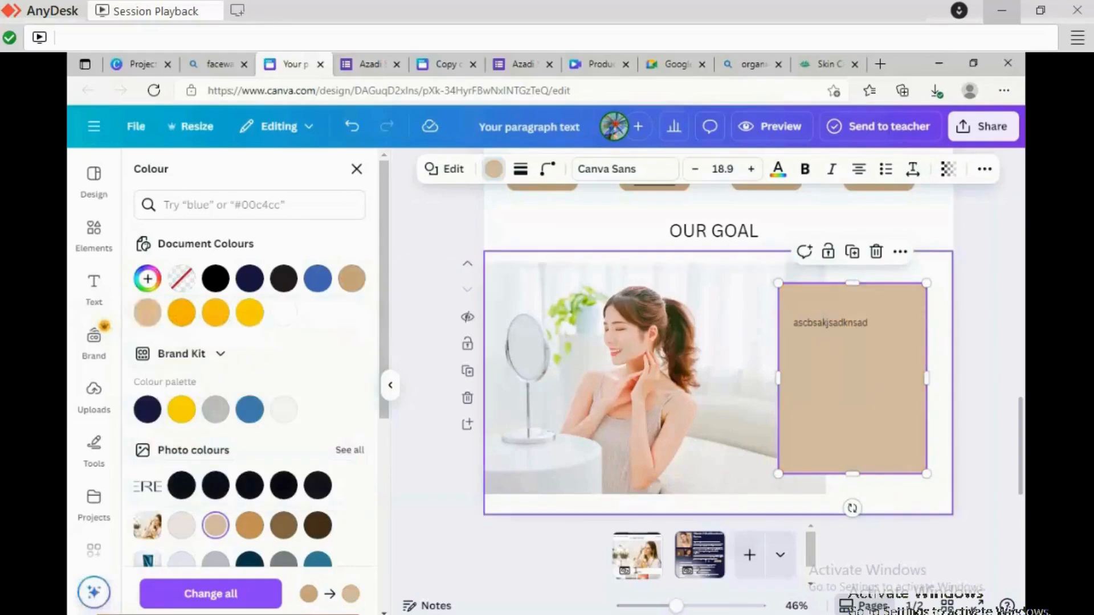
Enlarge the beige rectangle slightly on all sides and deselect it.
drag(927, 473, 937, 477)
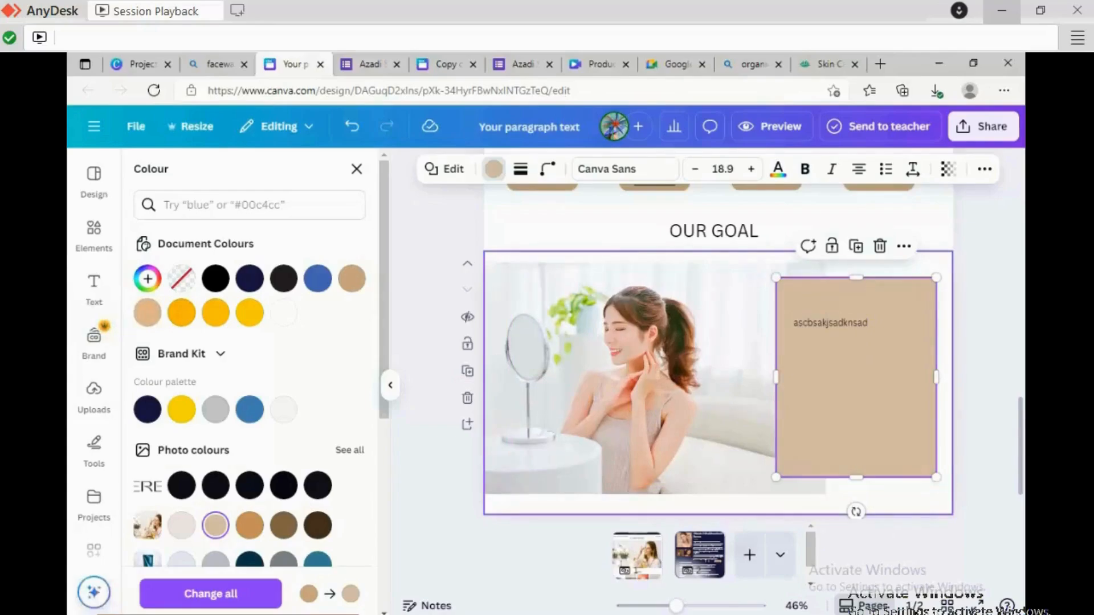
click(888, 497)
key(Escape)
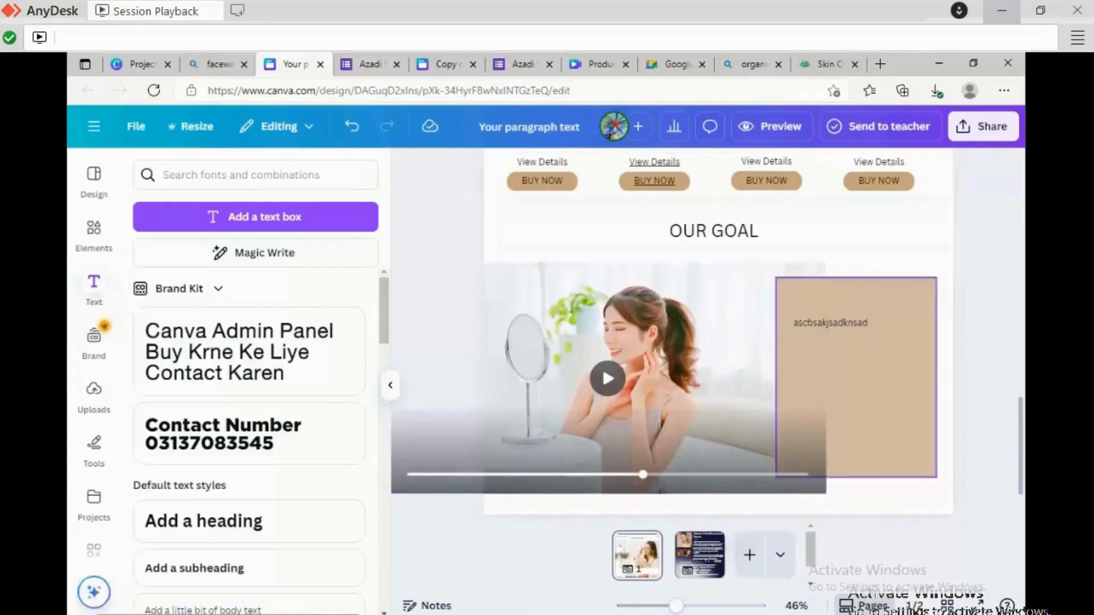
In the "Copy of Your paragraph" design, copy the goal text from the OUR GOAL section on page 1.
click(831, 323)
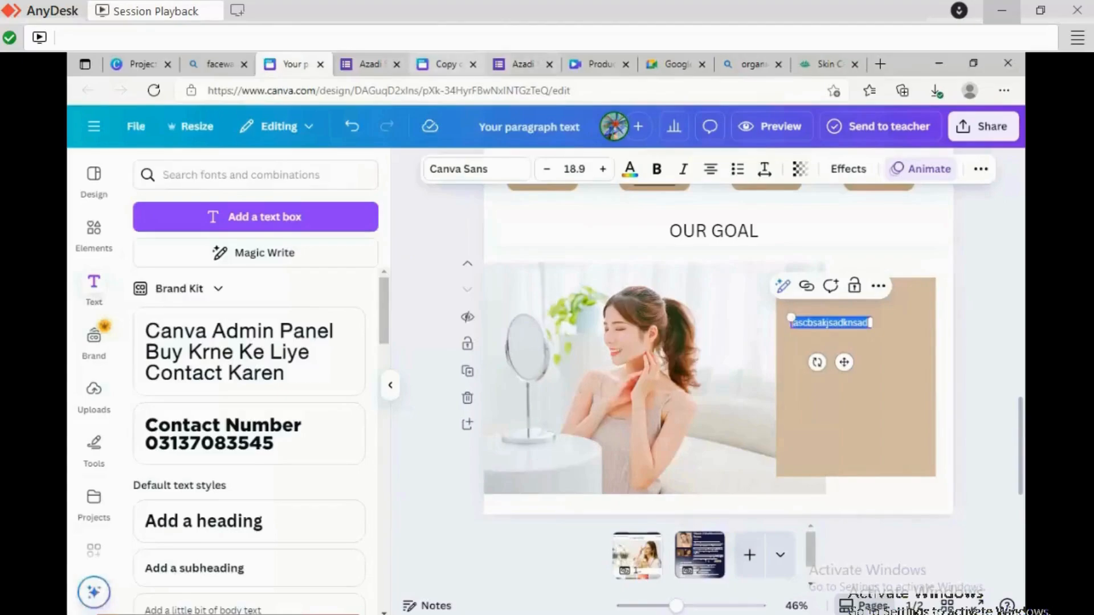
click(445, 63)
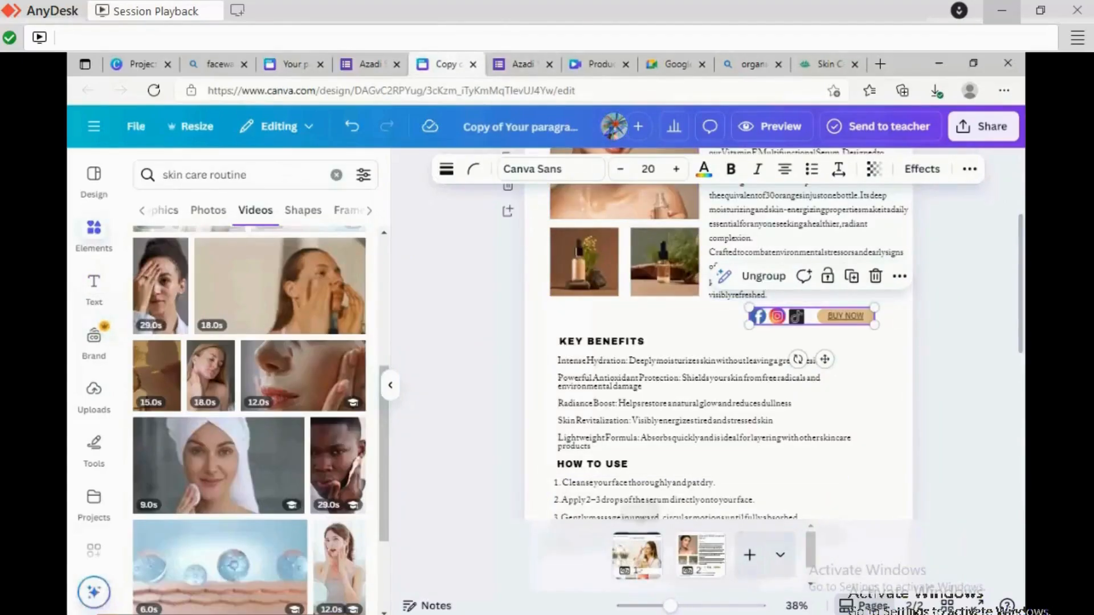
click(637, 556)
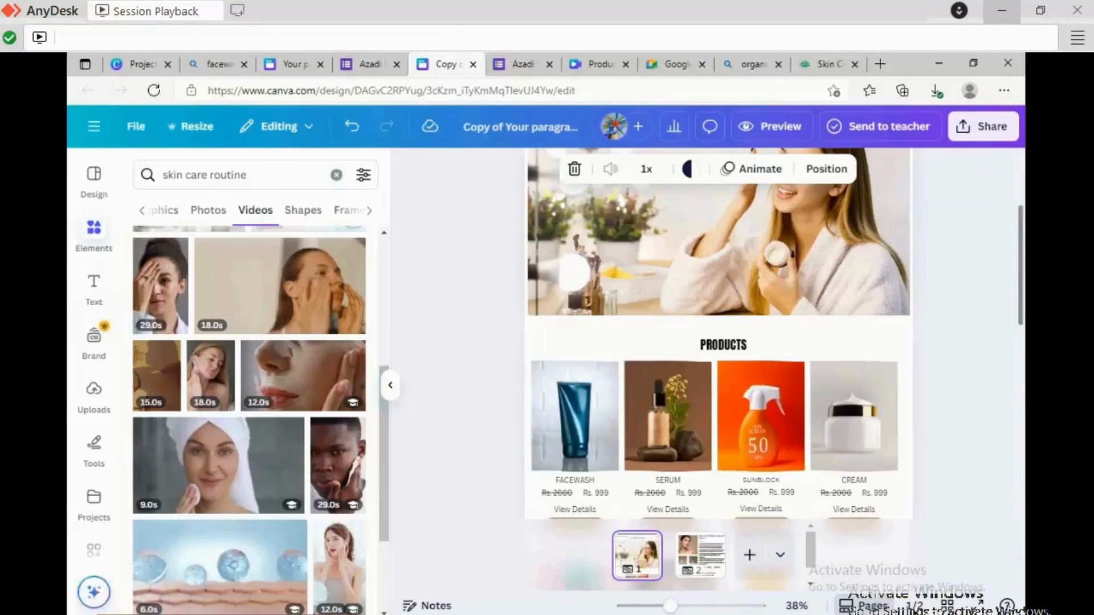
scroll(718, 331, down, 1)
scroll(719, 331, down, 5)
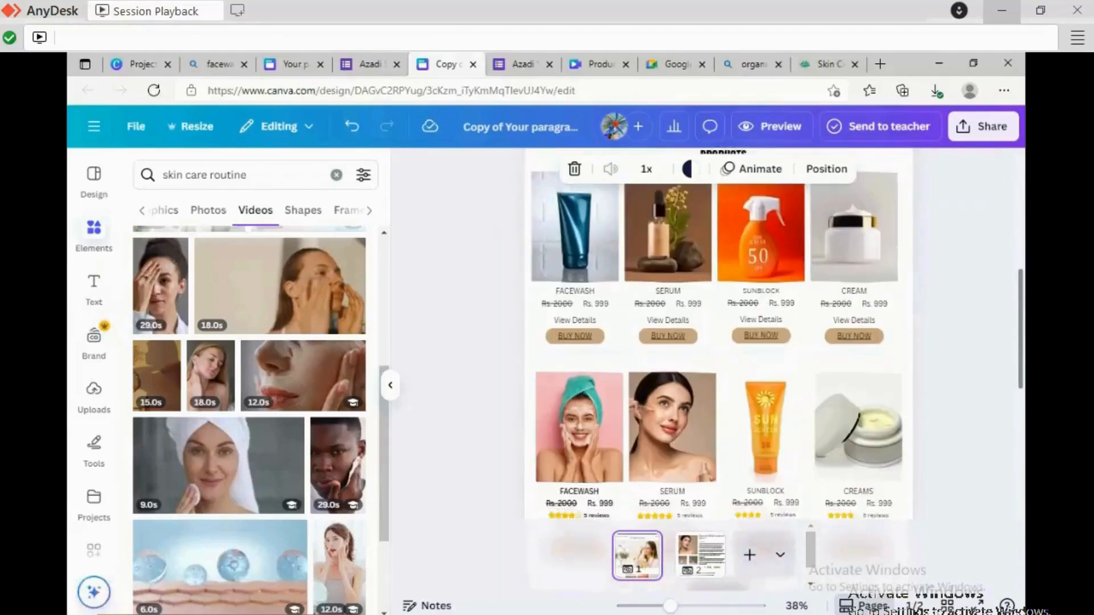
scroll(718, 336, down, 4)
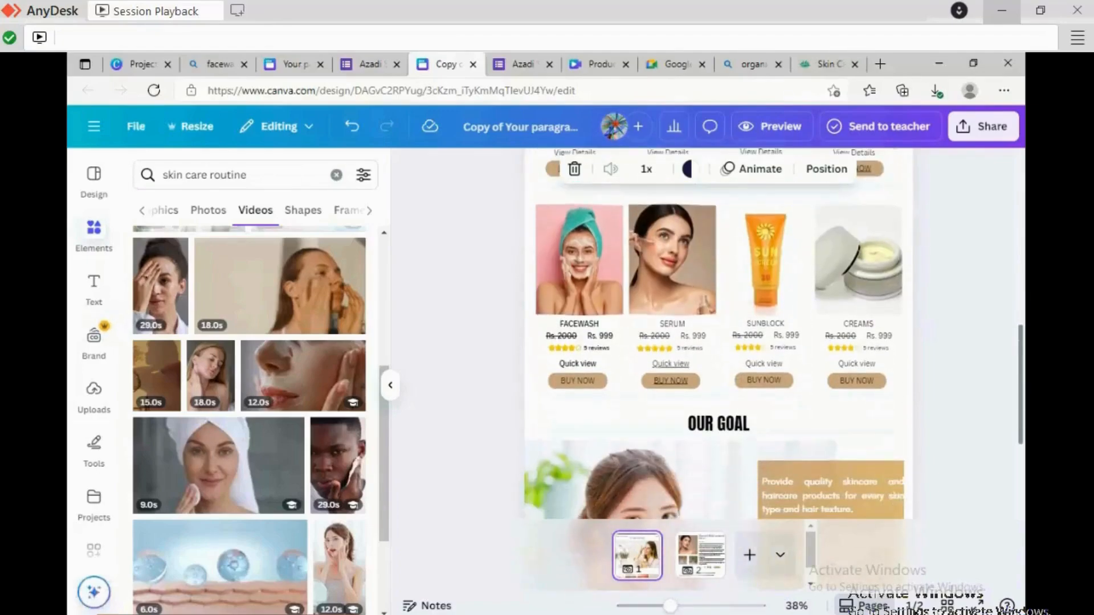
scroll(718, 336, down, 2)
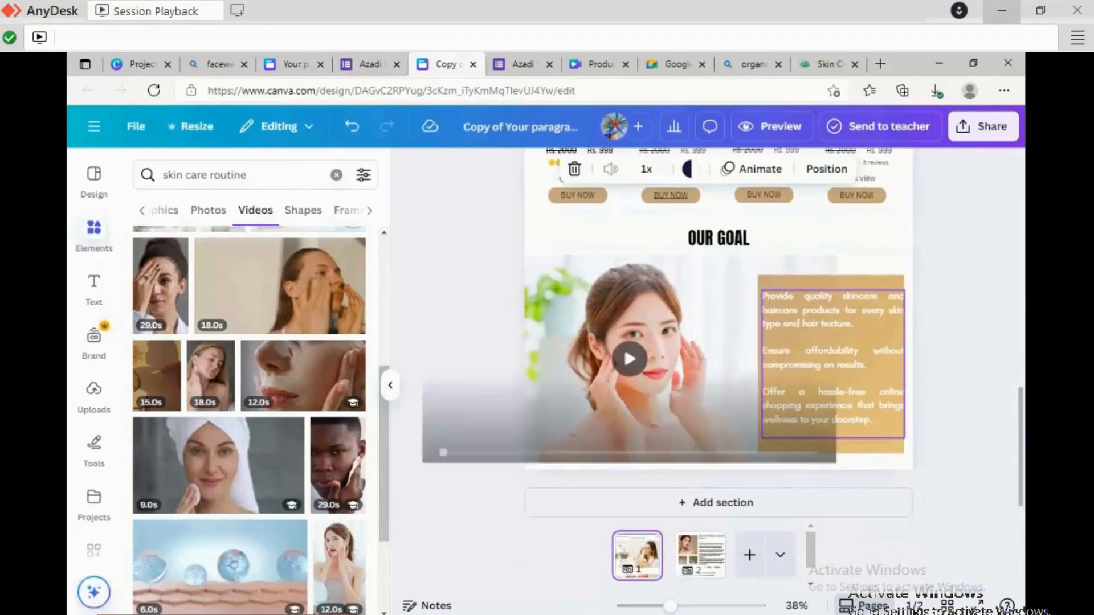
click(832, 365)
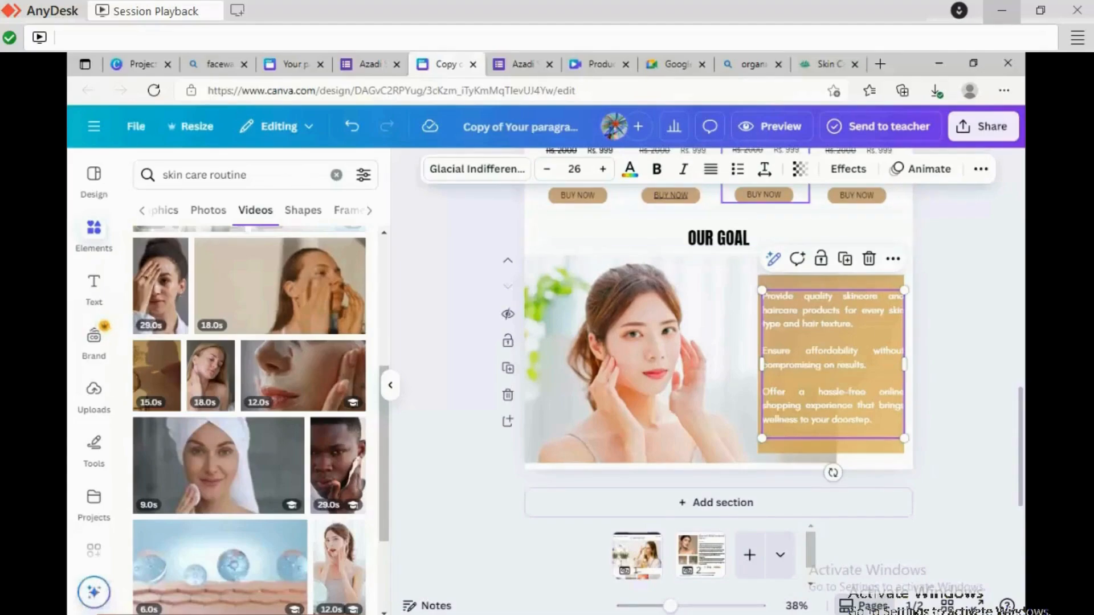
Replace the placeholder in the store design with the copied "Provide quality skincare and haircare products" text, widen its box and place it inside the rectangle.
click(292, 64)
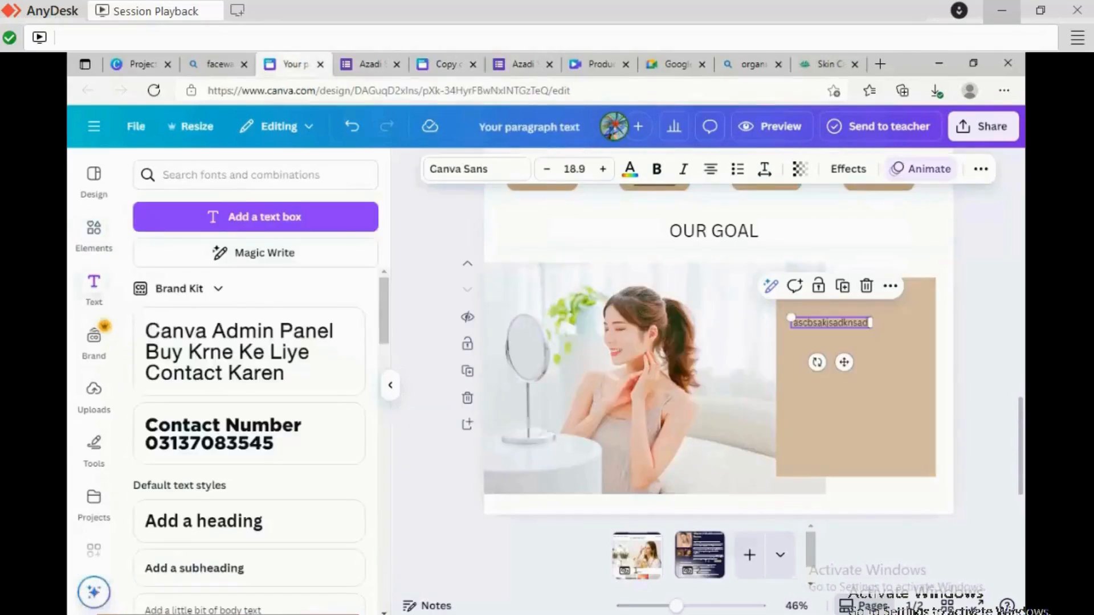
key(ctrl+a)
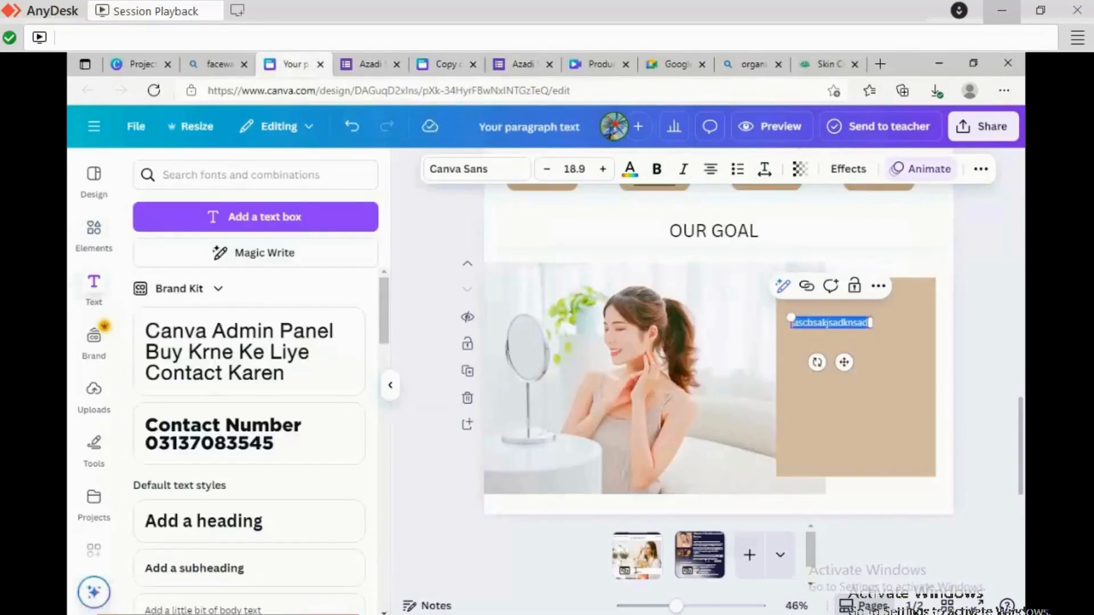
text(Provide quality skincare and haircare products for every skin type and hair texture. Ensure affordability without compromising on results. Offer a hassle-free online shopping experience that brings wellness to your doorstep.)
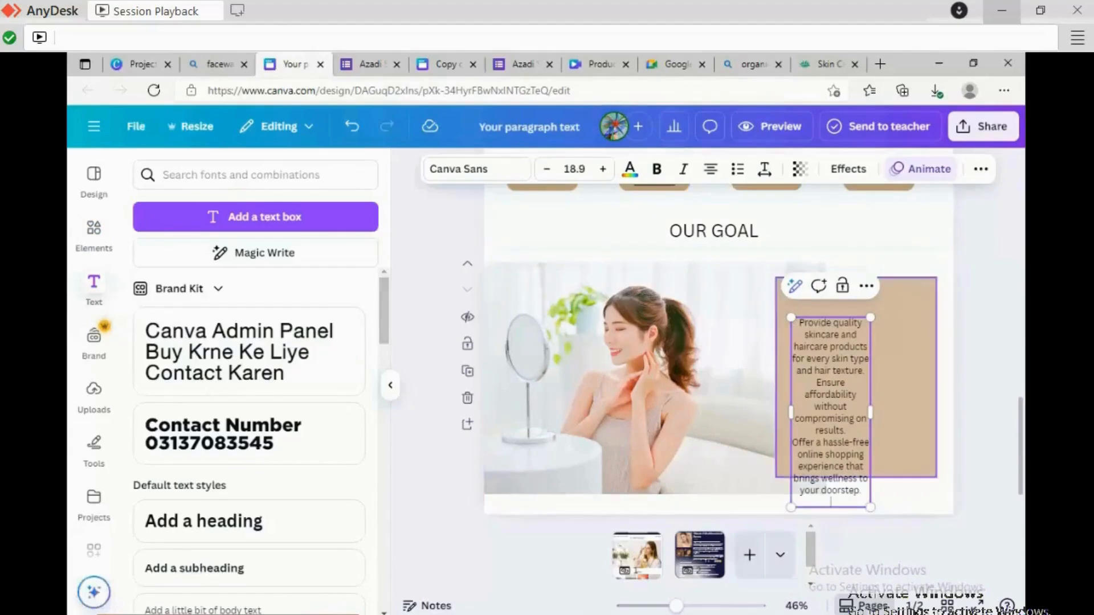
drag(871, 412, 926, 436)
mouse_move(858, 383)
mouse_down()
mouse_move(832, 373)
mouse_move(851, 350)
mouse_up()
key(Escape)
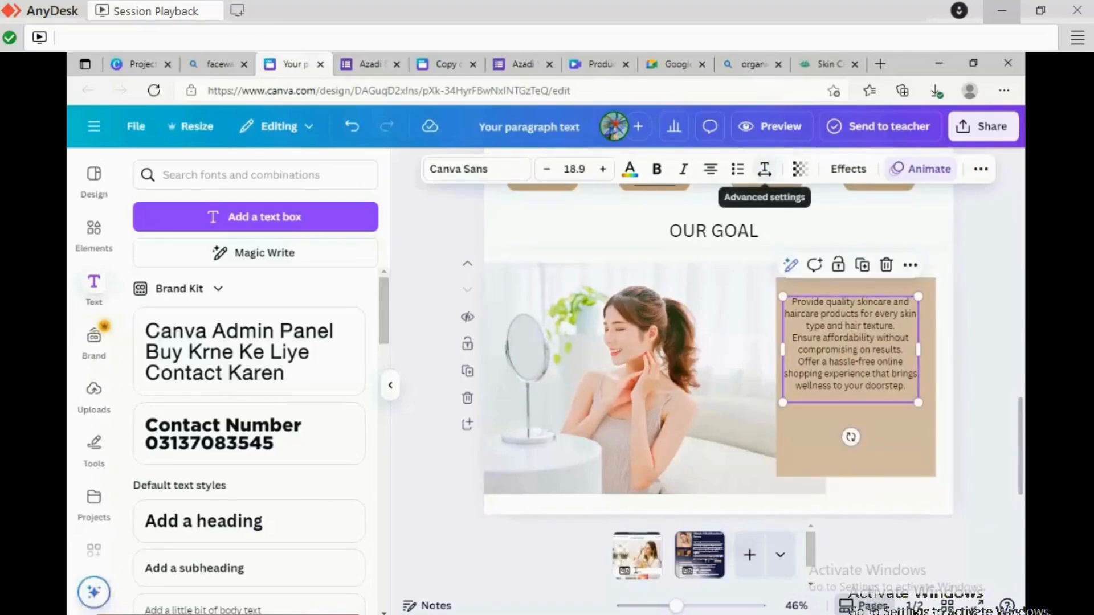
Set the goal text's letter spacing to 70 and increase its line spacing beyond 1.66 so it fills the rectangle.
click(765, 169)
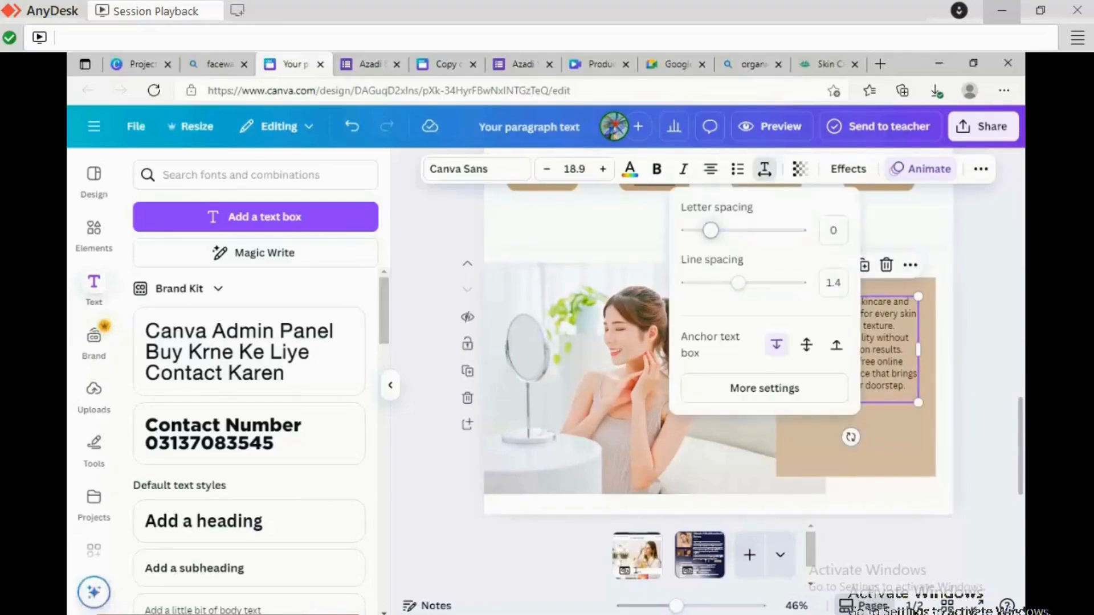
drag(711, 231, 722, 231)
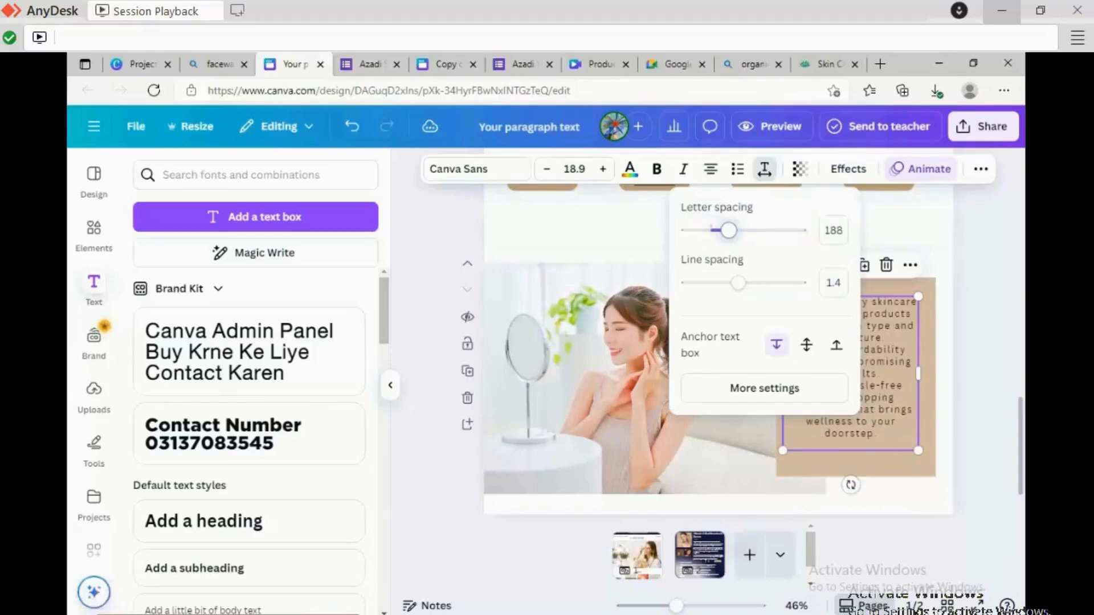
drag(739, 283, 752, 283)
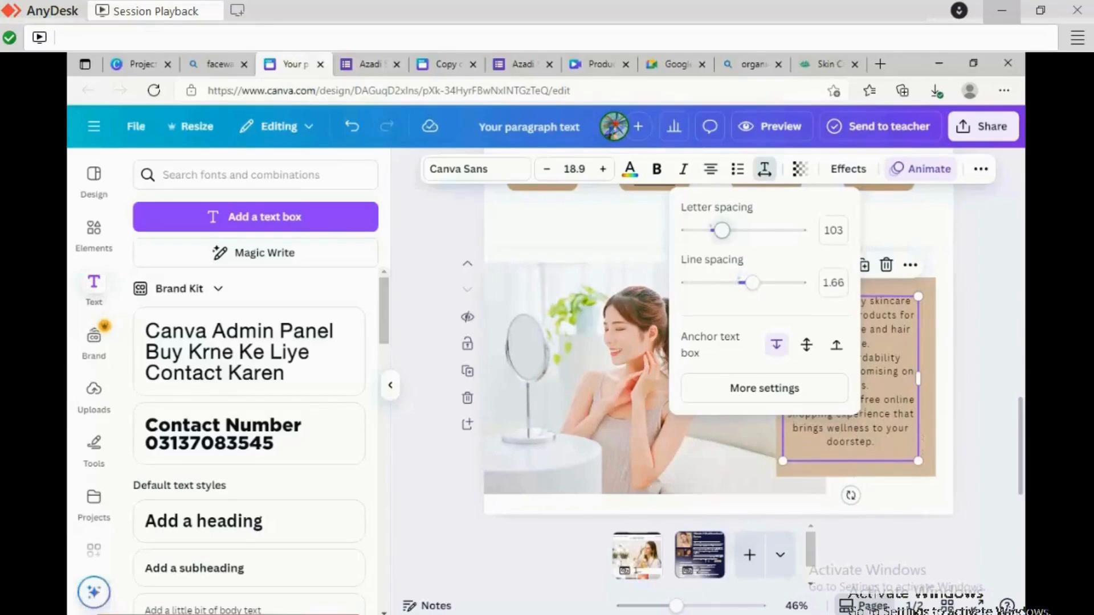
drag(722, 230, 718, 231)
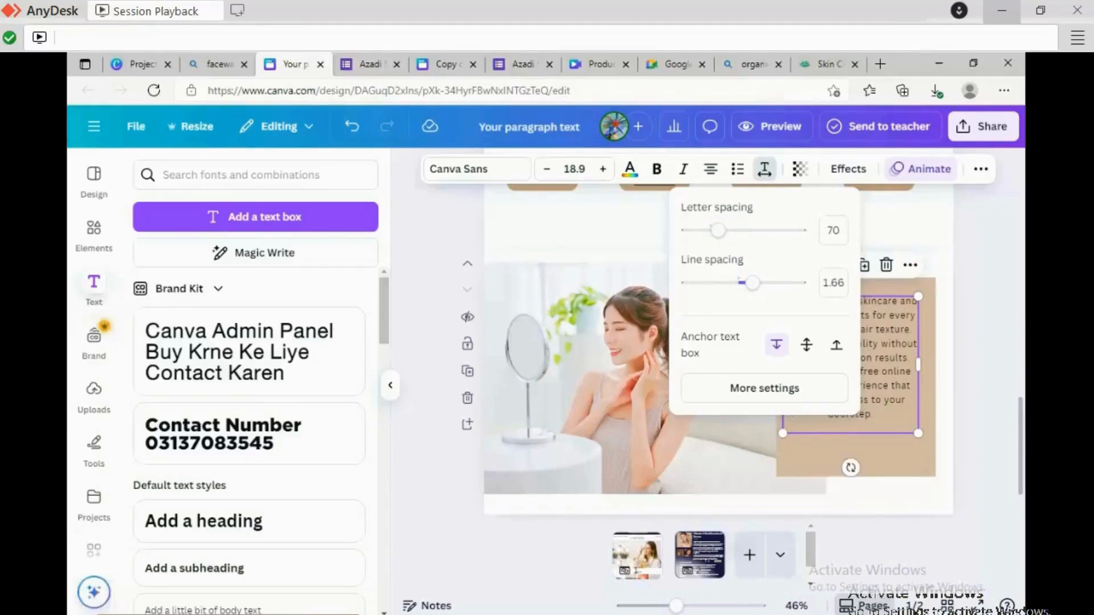
drag(752, 283, 769, 283)
scroll(769, 282, up, 2)
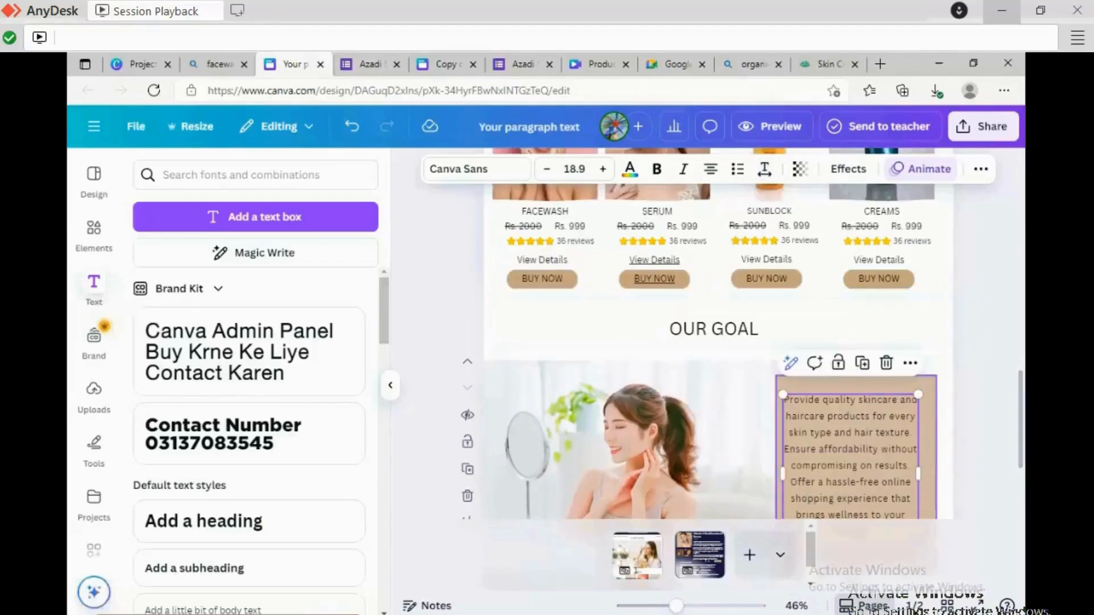
scroll(713, 353, down, 2)
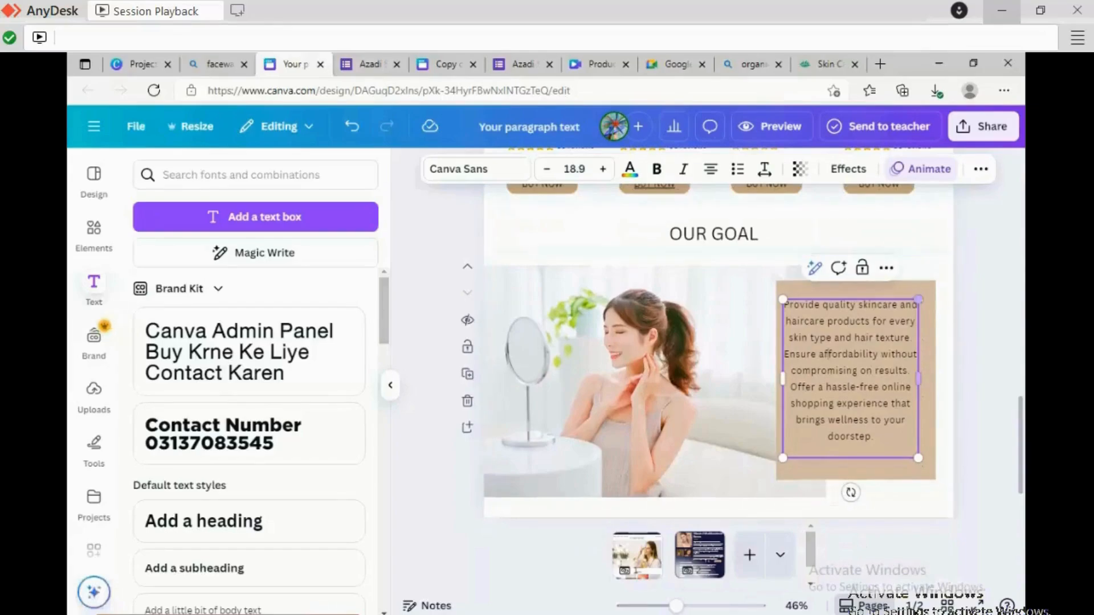
Scale the goal text up to font size 21.4, centre it inside the beige rectangle and deselect it.
drag(917, 299, 927, 290)
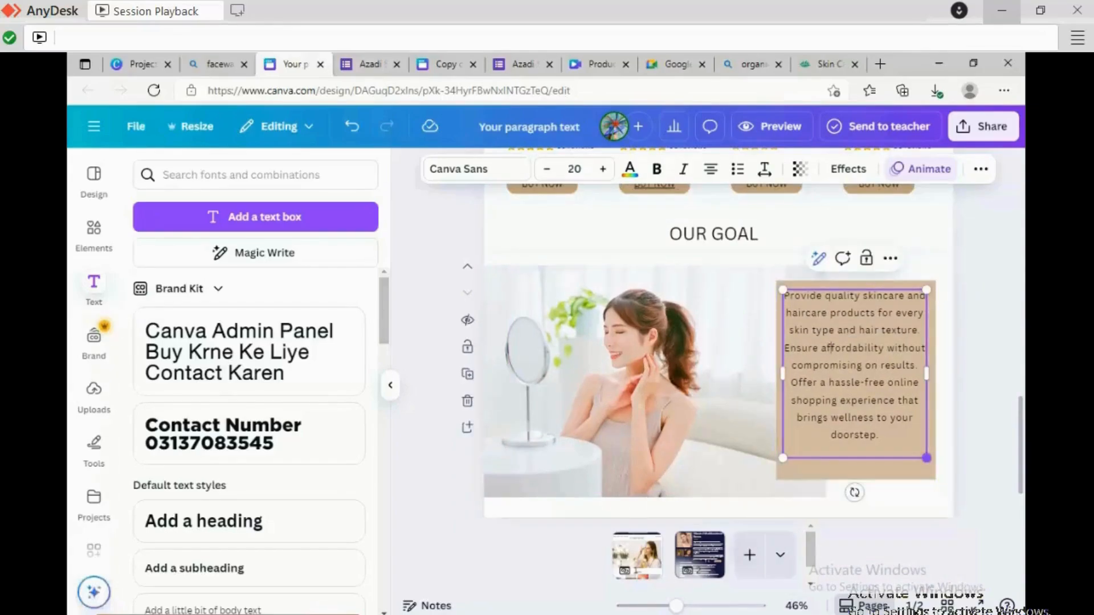
drag(927, 457, 936, 470)
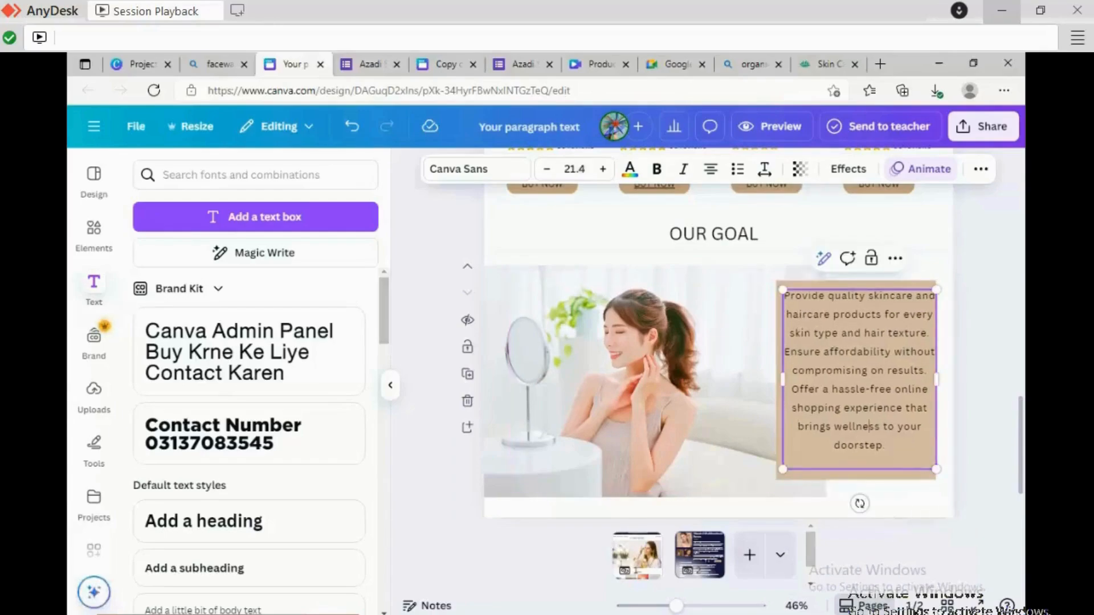
click(986, 388)
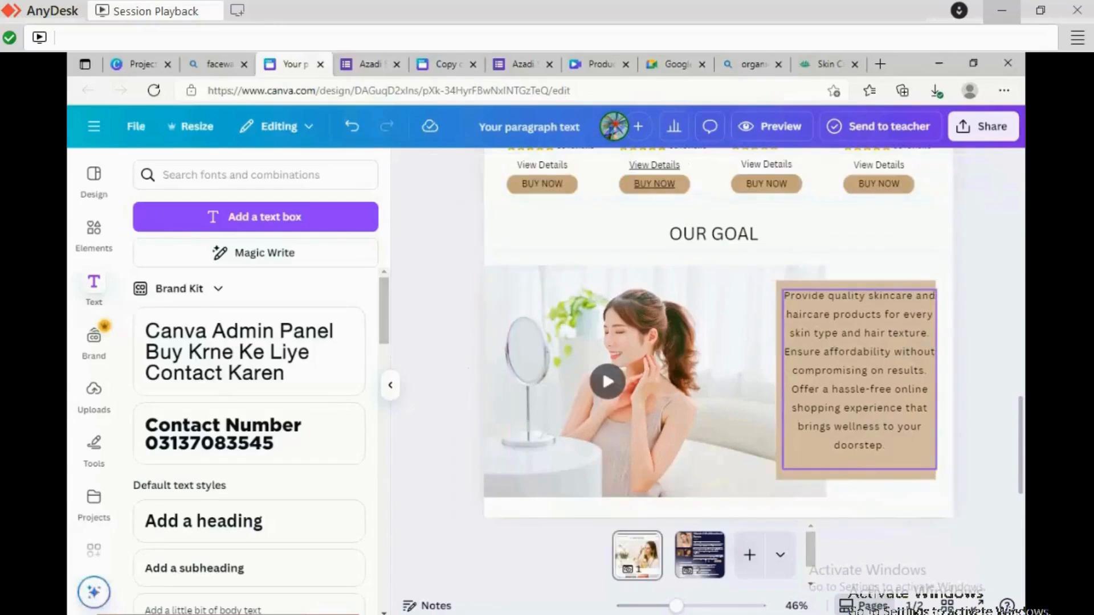
drag(861, 388, 857, 395)
click(985, 390)
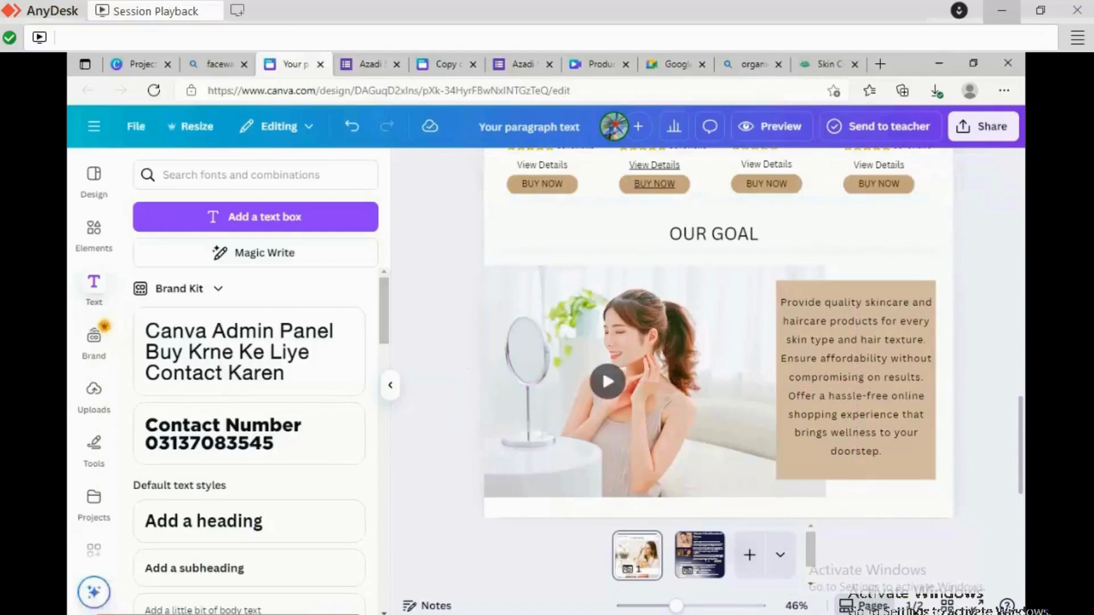
Review the whole store page, from the header and product rows down to the OUR GOAL section.
scroll(718, 370, up, 10)
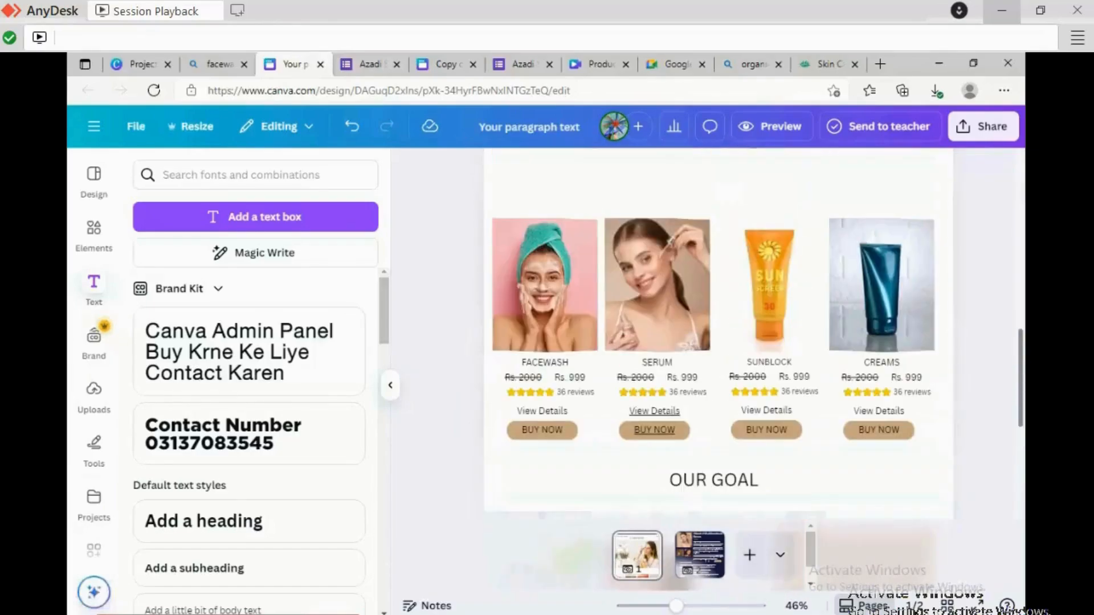
scroll(718, 370, up, 5)
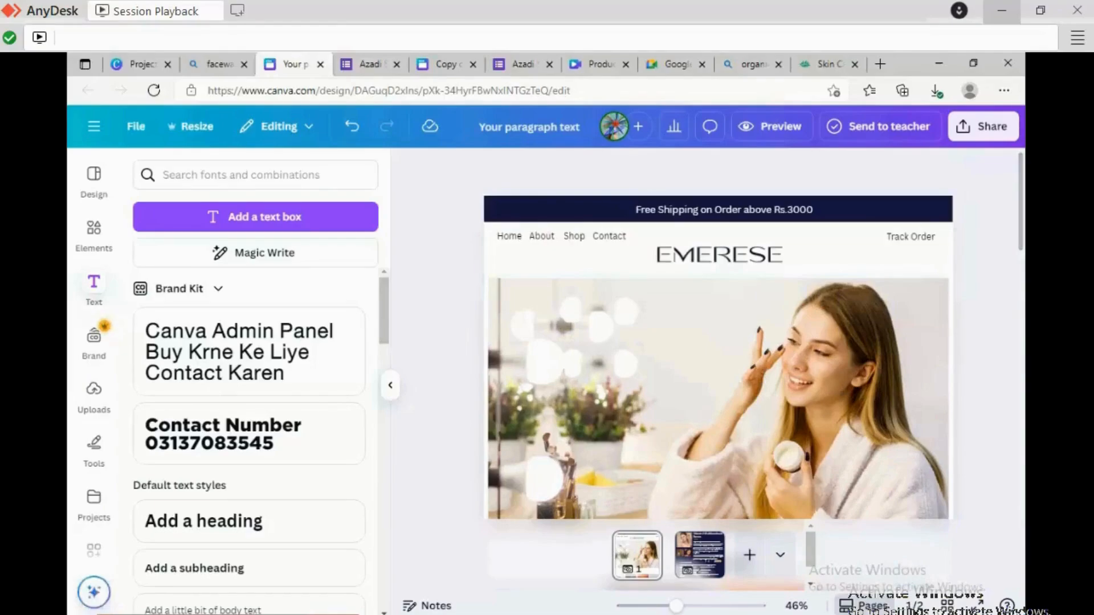
scroll(718, 370, down, 10)
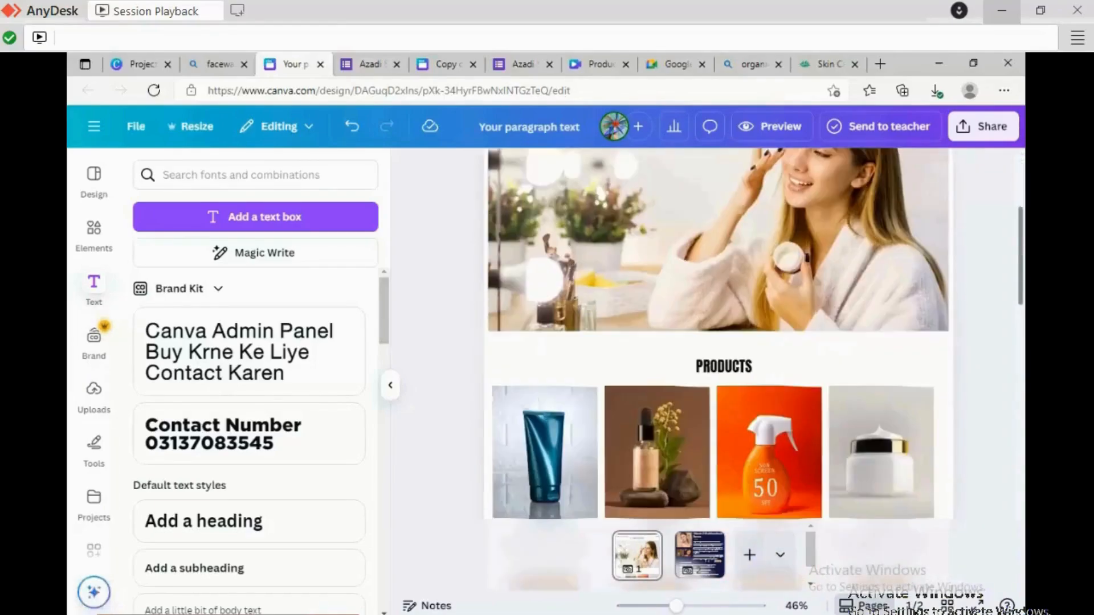
scroll(718, 342, down, 5)
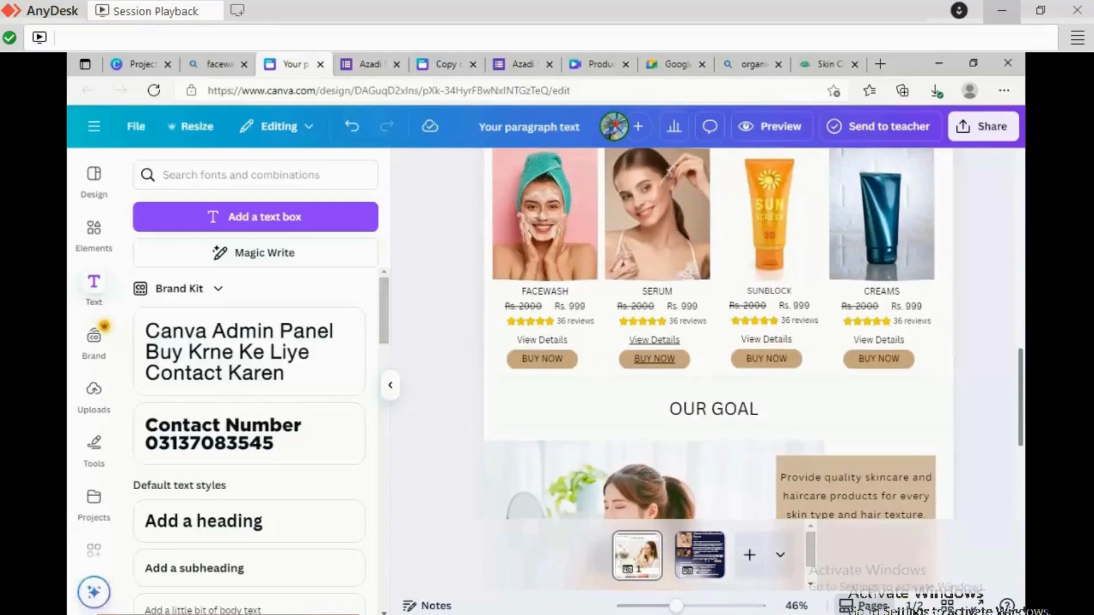
scroll(718, 342, down, 5)
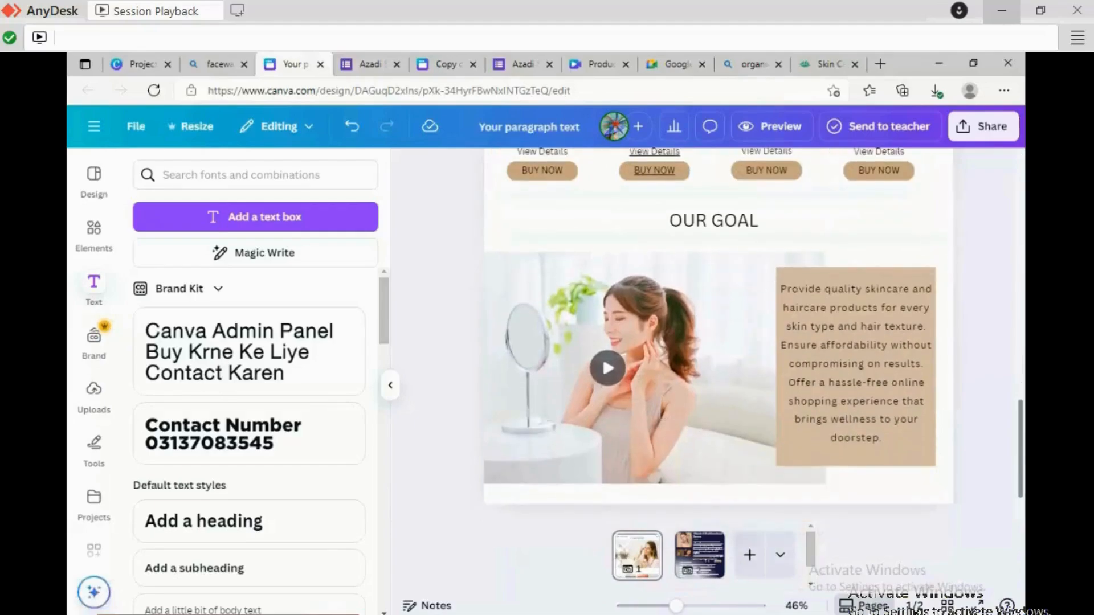
scroll(718, 342, down, 1)
scroll(718, 342, down, 1)
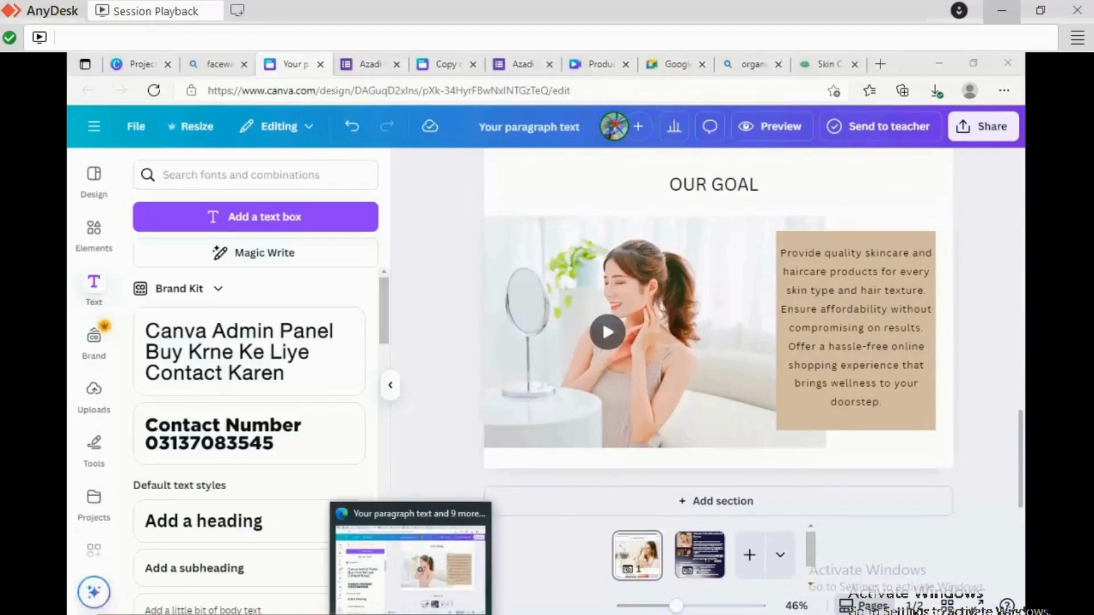
click(411, 614)
click(410, 612)
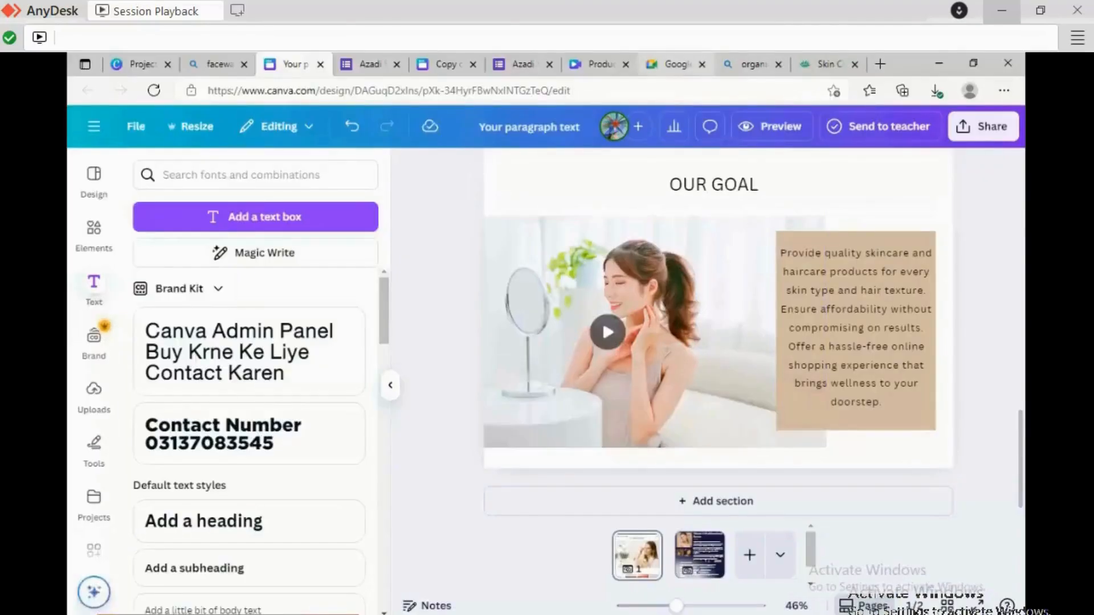
click(676, 64)
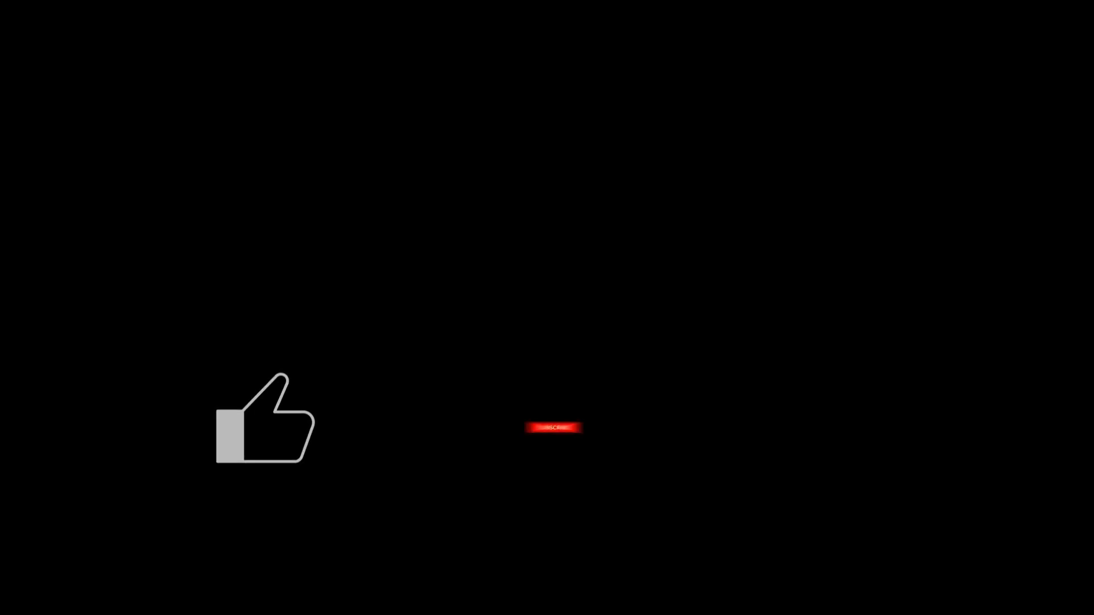